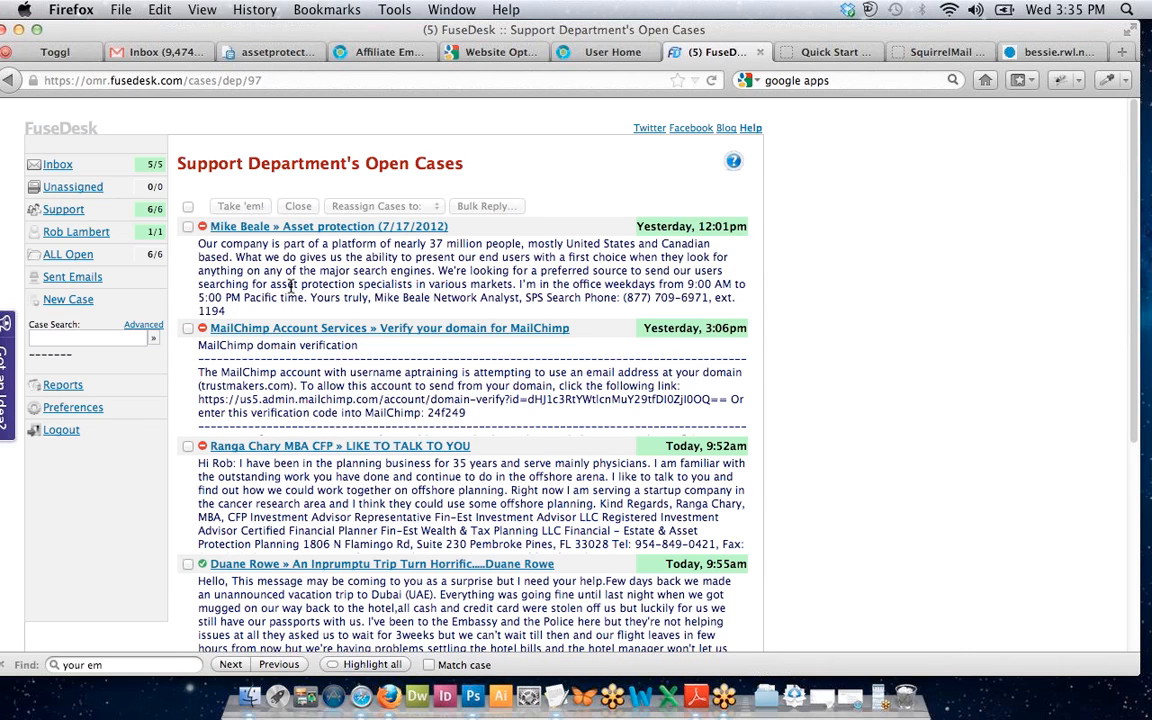
Log out of FuseDesk and log back in with the saved username and its password.
{"action": "left_click", "coordinate": [50, 431]}
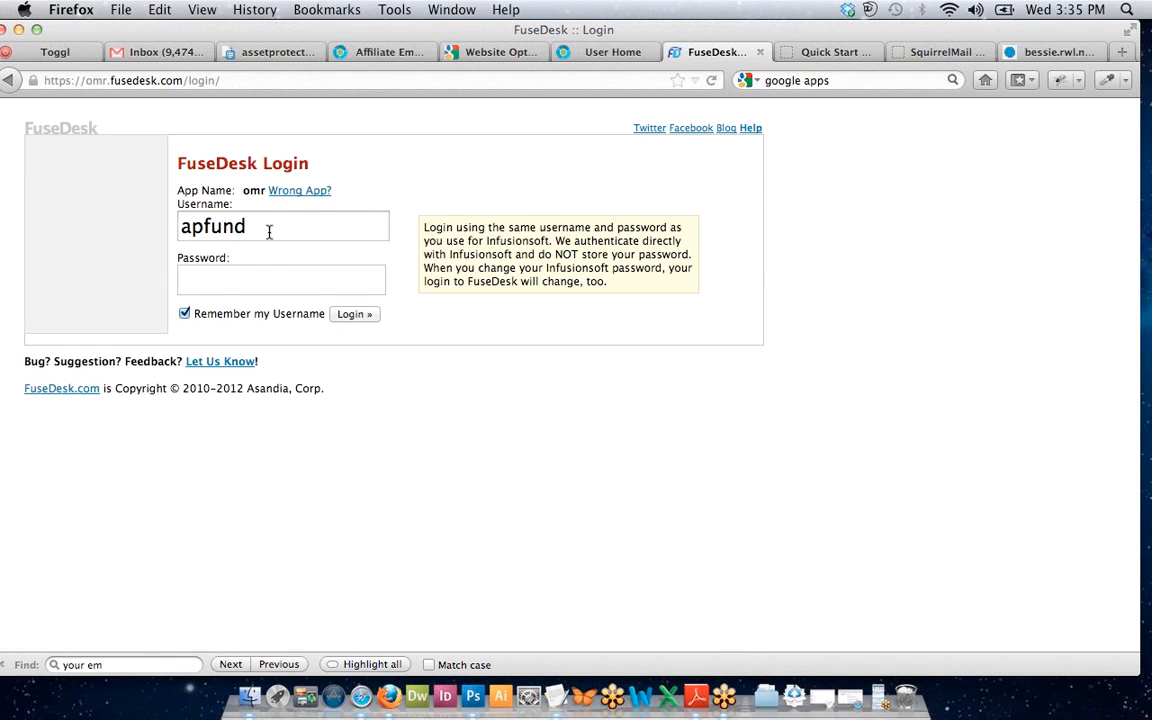
{"action": "left_click", "coordinate": [272, 233]}
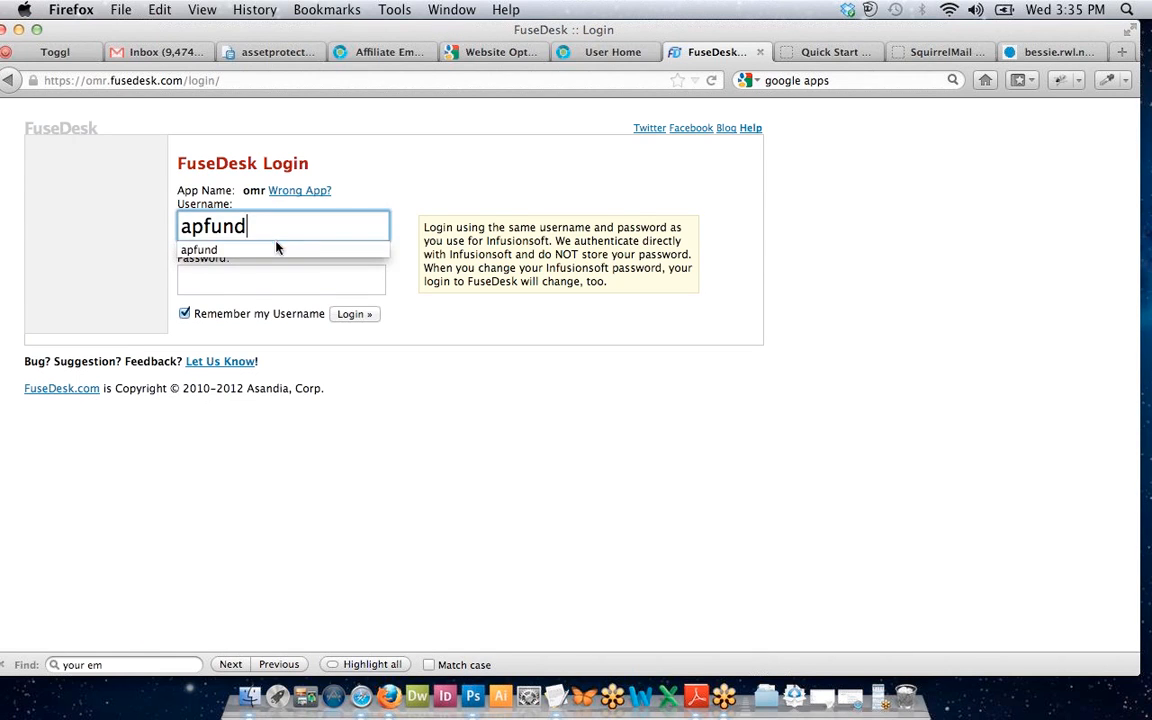
{"action": "left_click", "coordinate": [244, 290]}
{"action": "type", "text": "••"}
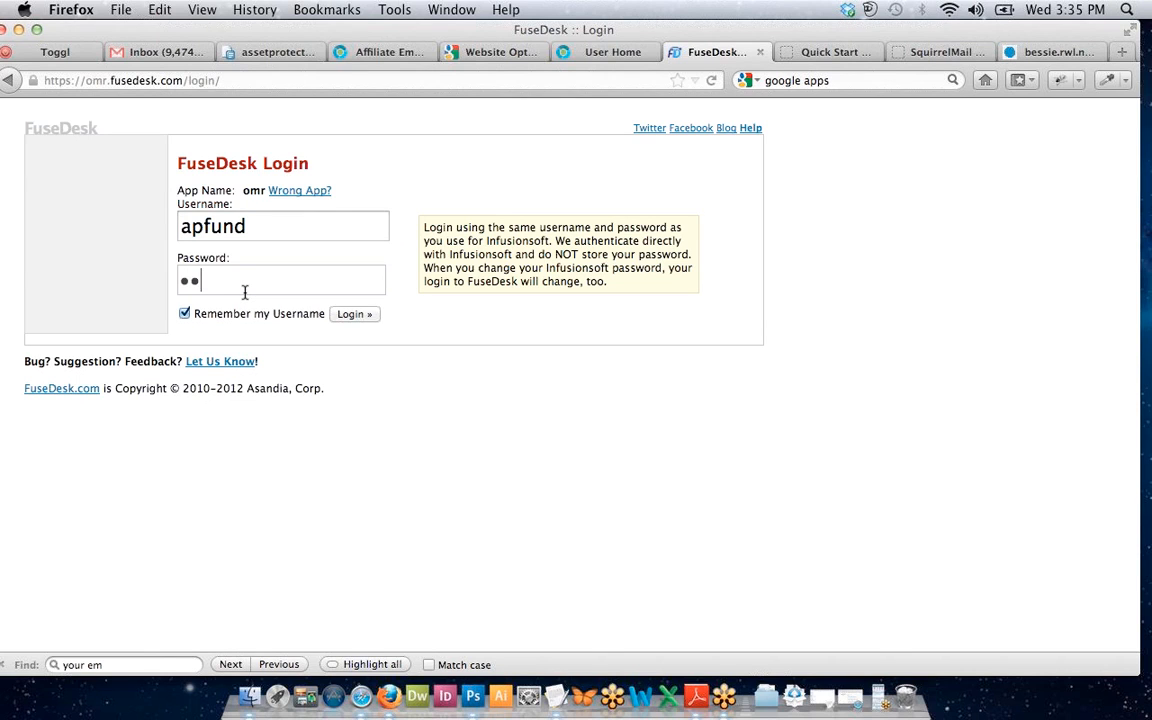
{"action": "type", "text": "••••••••••••••"}
{"action": "left_click", "coordinate": [352, 315]}
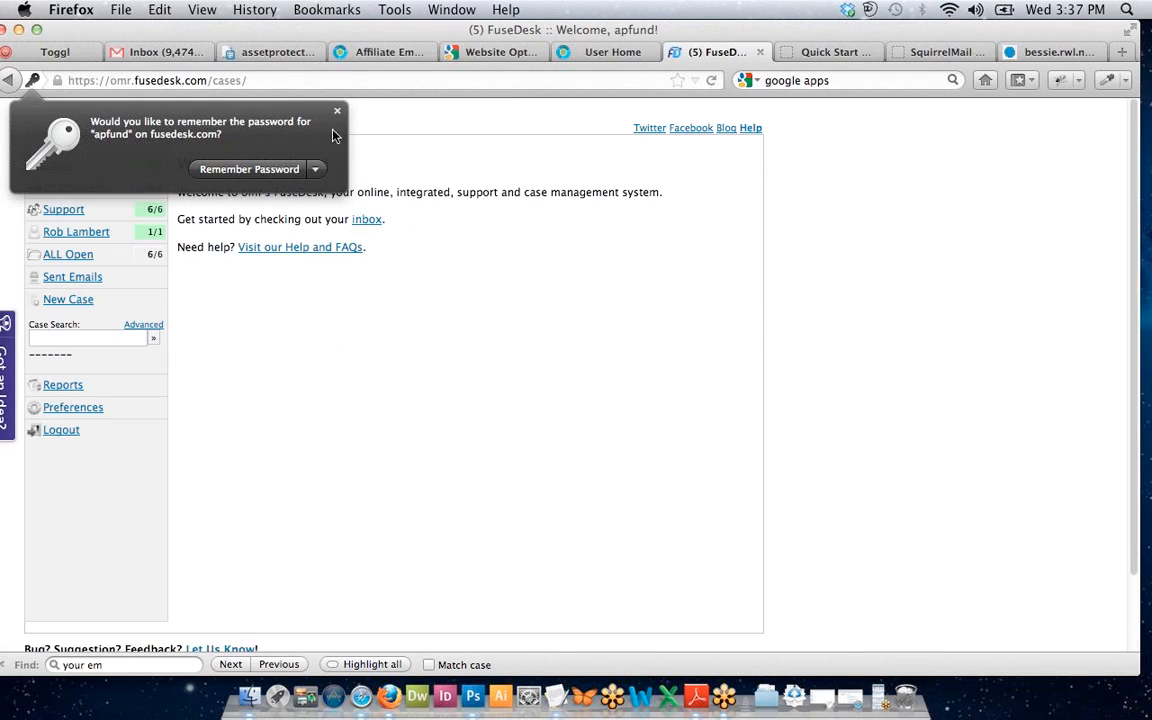
Dismiss the save-password prompt, check Unassigned Cases (0/0), then switch to Gmail.
{"action": "left_click", "coordinate": [337, 113]}
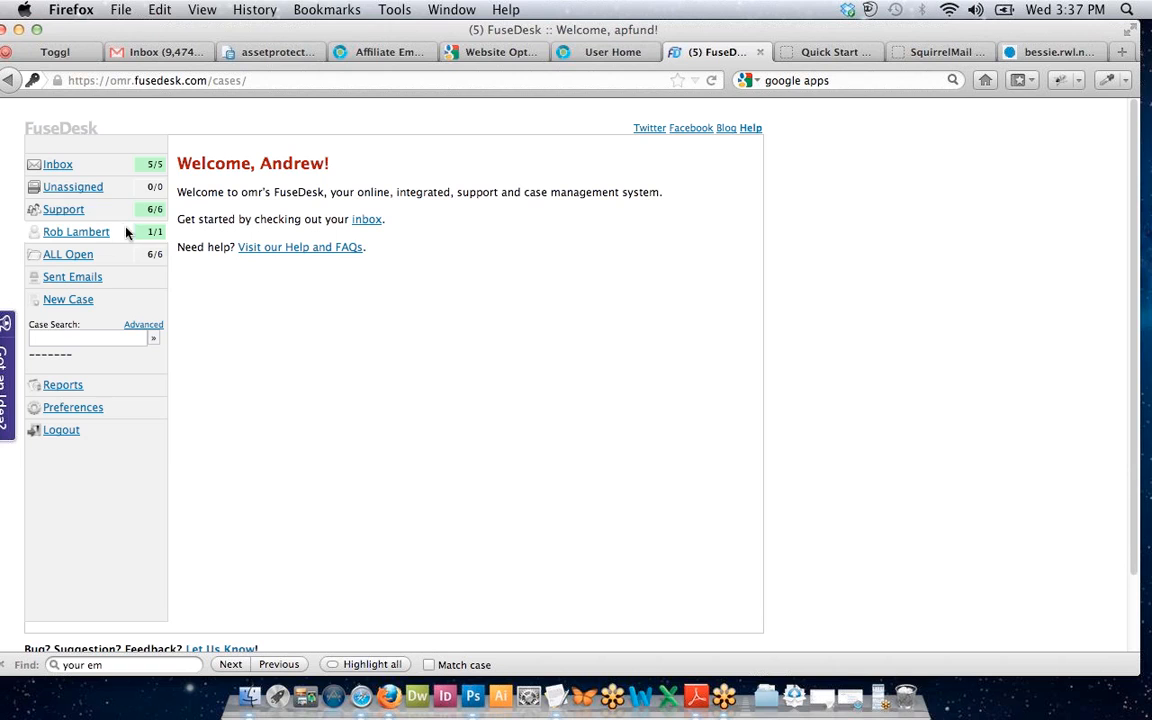
{"action": "left_click", "coordinate": [80, 193]}
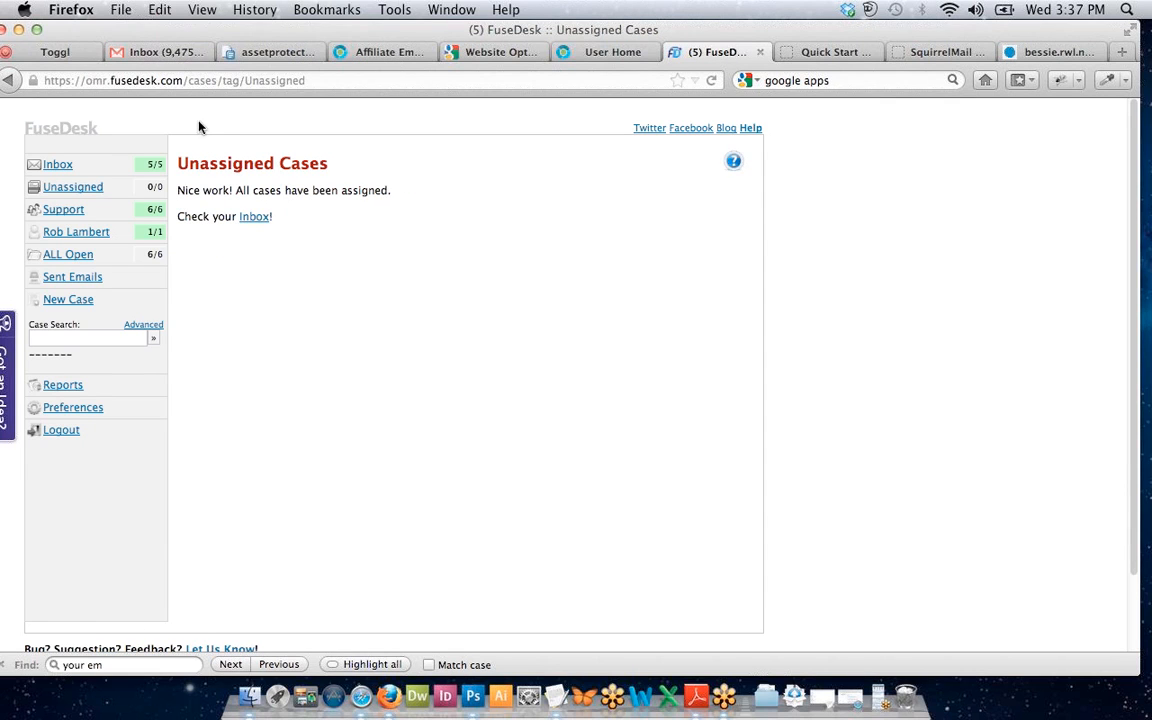
{"action": "left_click", "coordinate": [169, 56]}
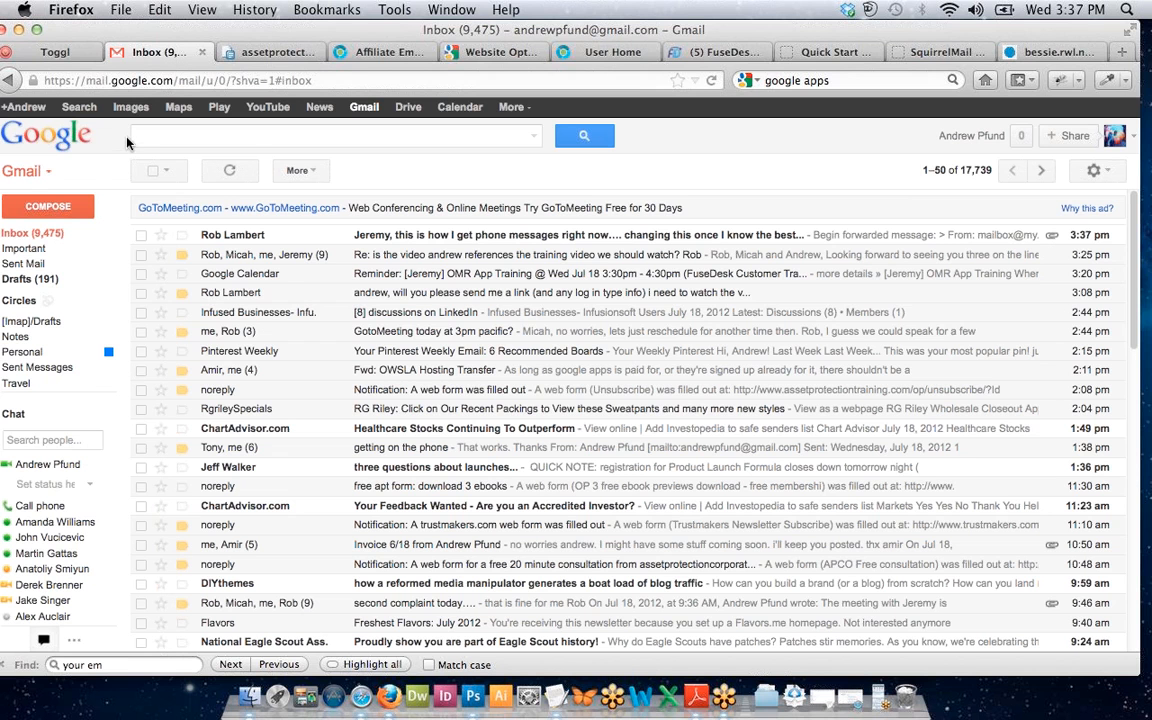
Send an email with subject 'test' and body 'test' to the support address.
{"action": "left_click", "coordinate": [54, 214]}
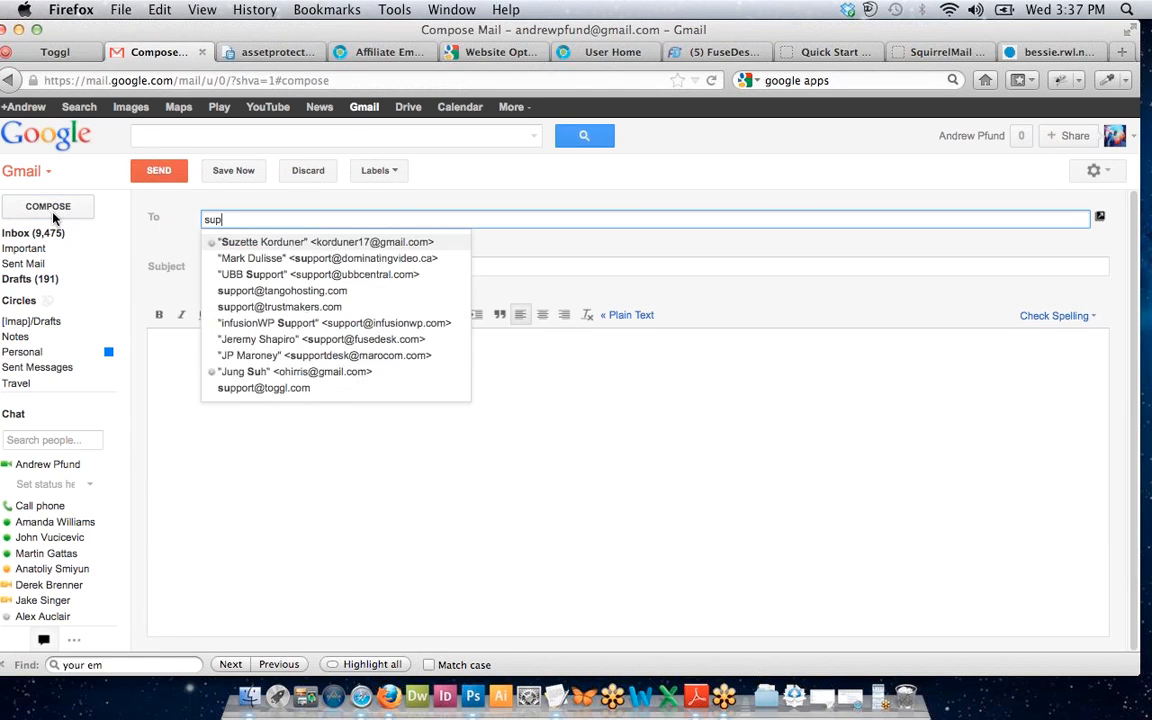
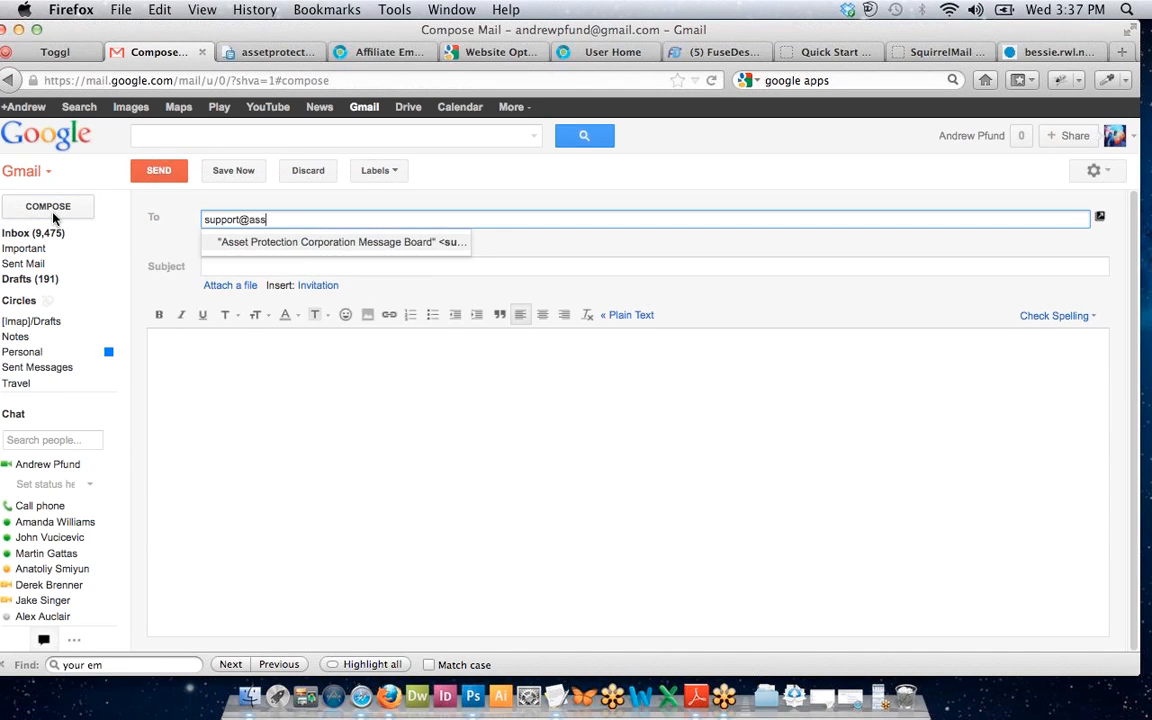
{"action": "left_click", "coordinate": [279, 270]}
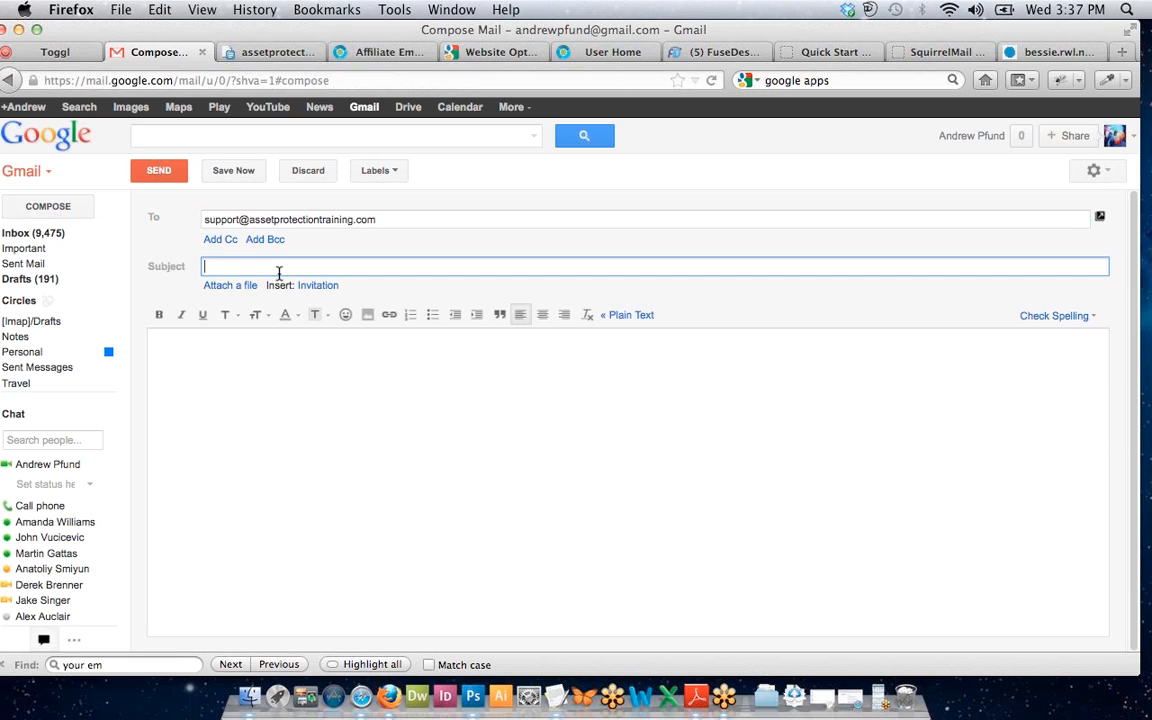
{"action": "type", "text": "test"}
{"action": "left_click", "coordinate": [355, 461]}
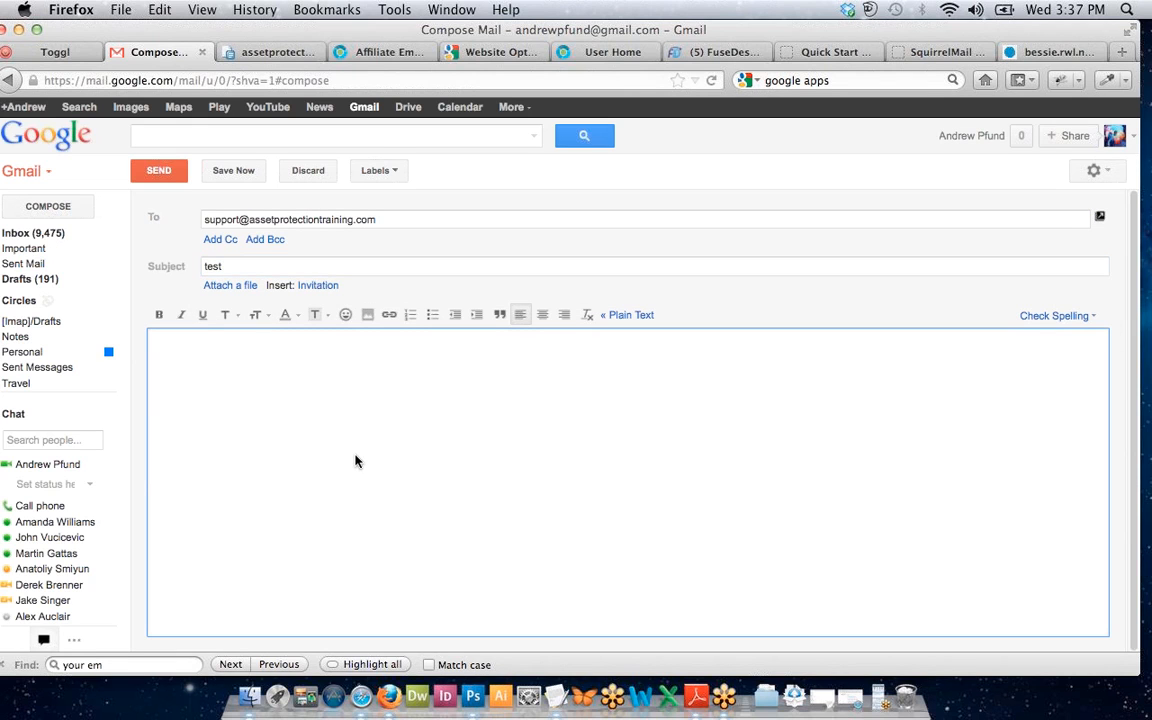
{"action": "type", "text": "test"}
{"action": "left_click", "coordinate": [158, 172]}
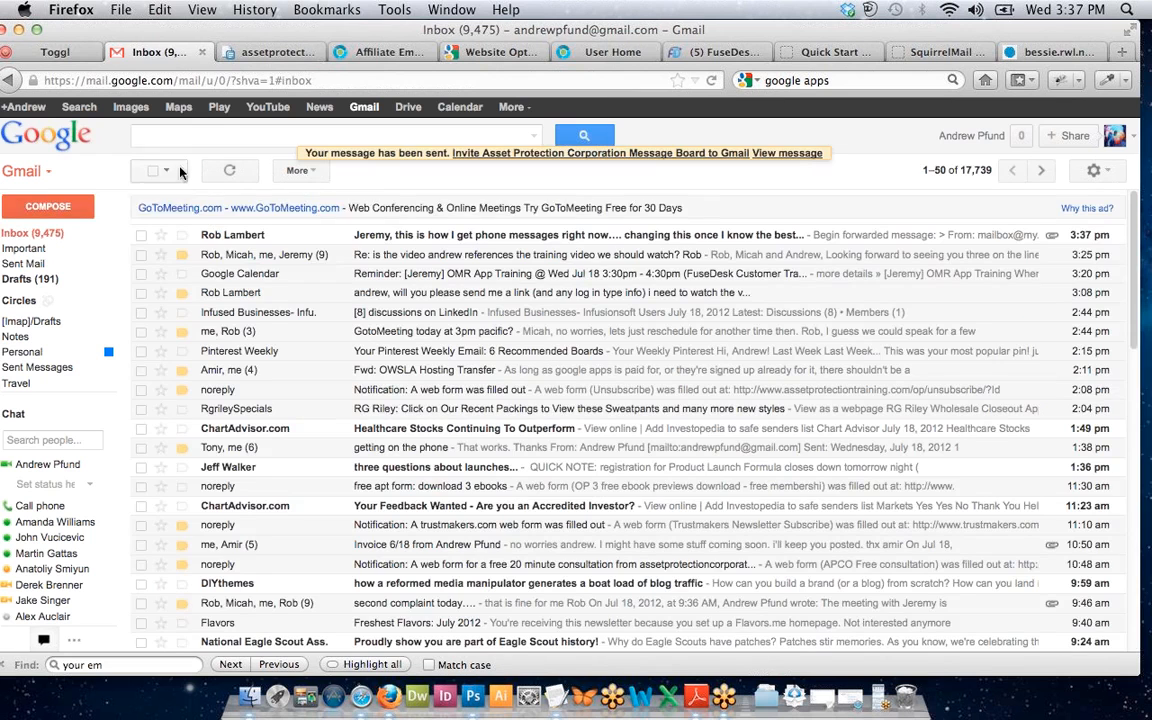
Open the sent test message, start a reply, and return to FuseDesk.
{"action": "left_click", "coordinate": [788, 154]}
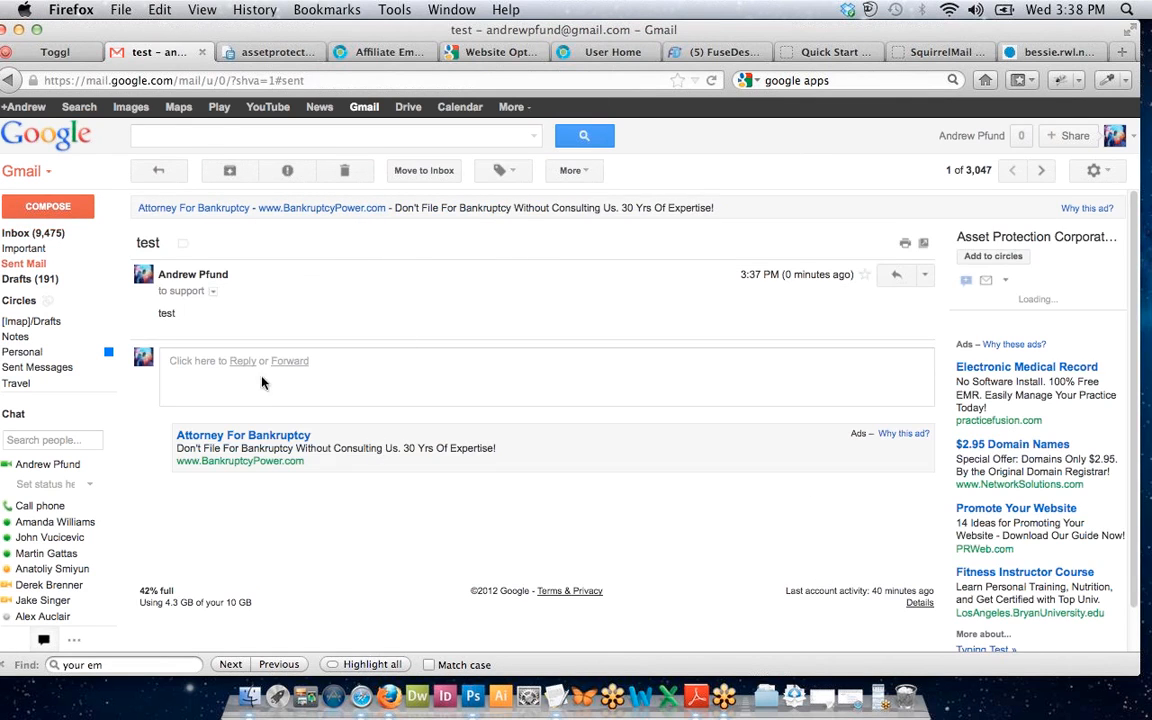
{"action": "left_click", "coordinate": [243, 361]}
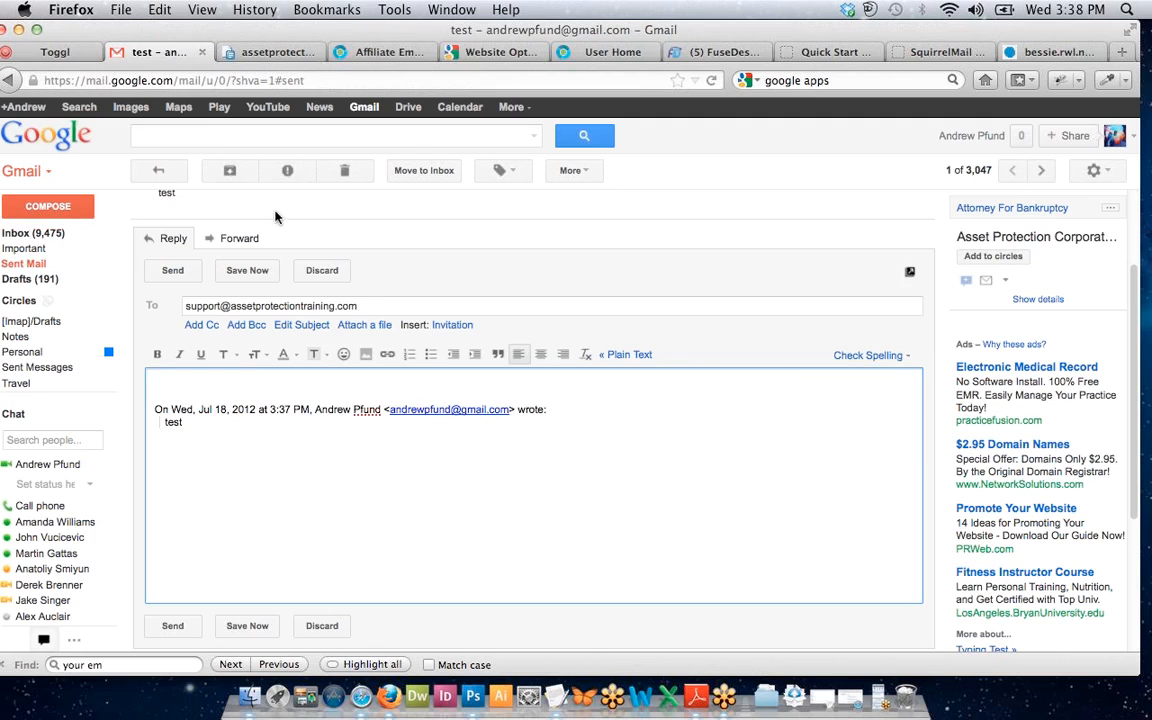
{"action": "left_click", "coordinate": [715, 51]}
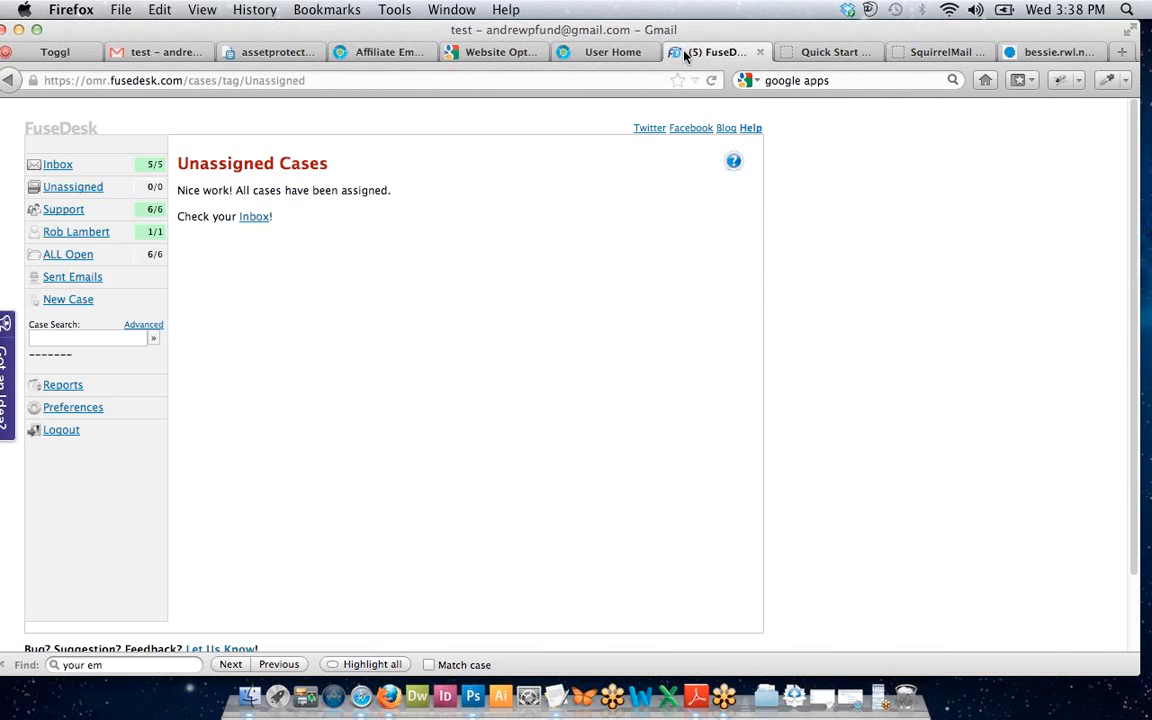
Refresh Unassigned so the test email appears as a case (1/1), and tick it.
{"action": "left_click", "coordinate": [60, 196]}
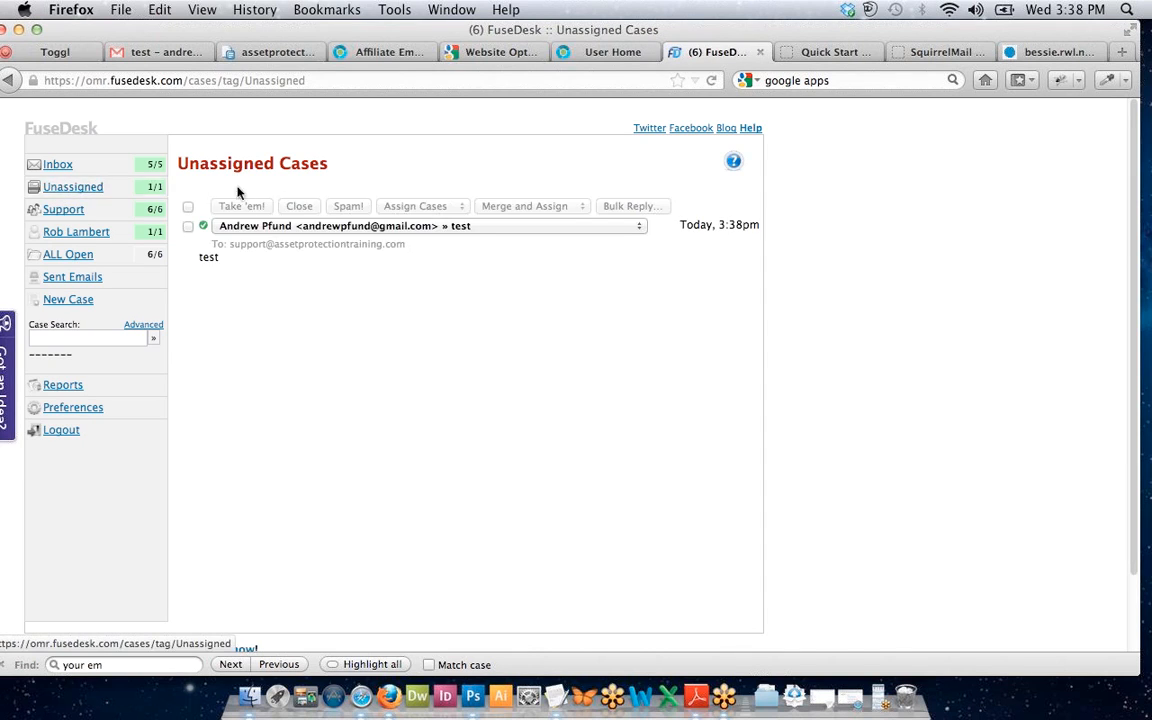
{"action": "left_click", "coordinate": [188, 226]}
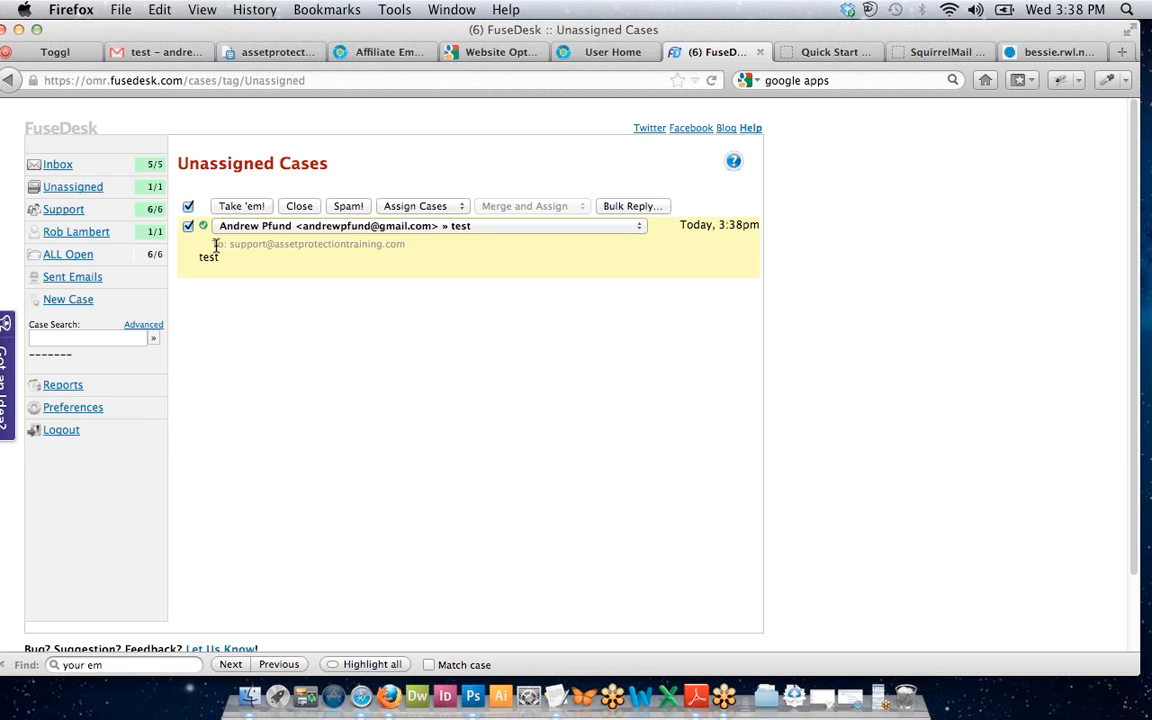
{"action": "left_click", "coordinate": [230, 227]}
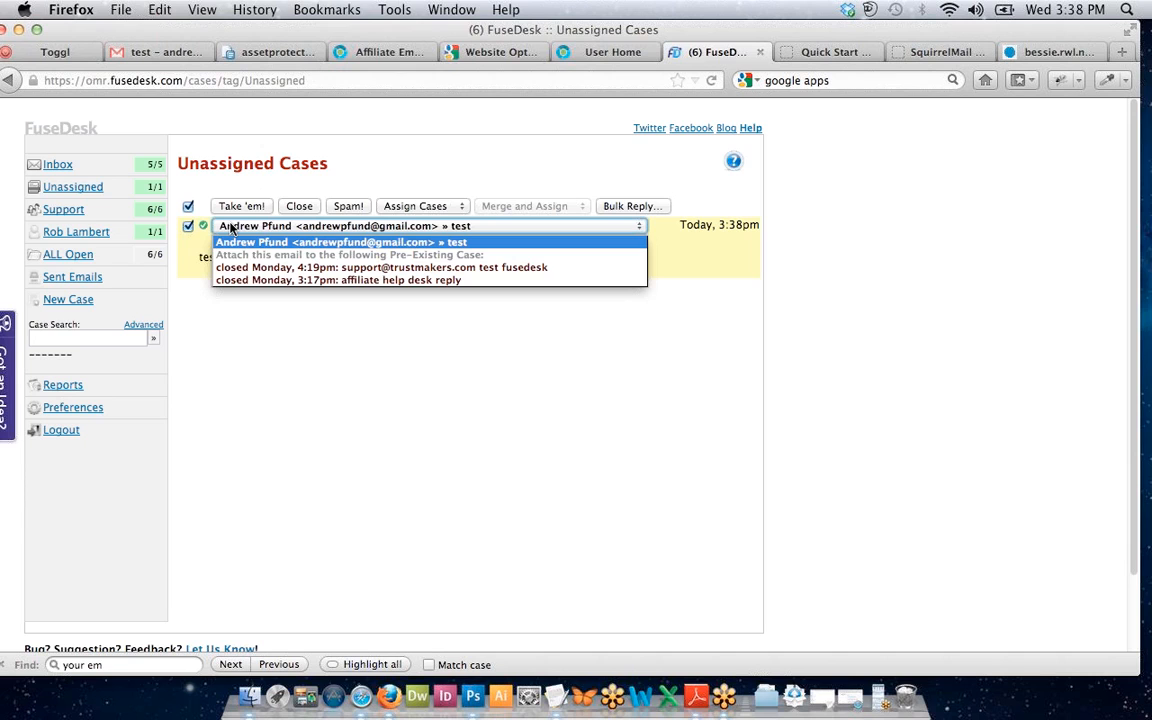
{"action": "left_click", "coordinate": [230, 227]}
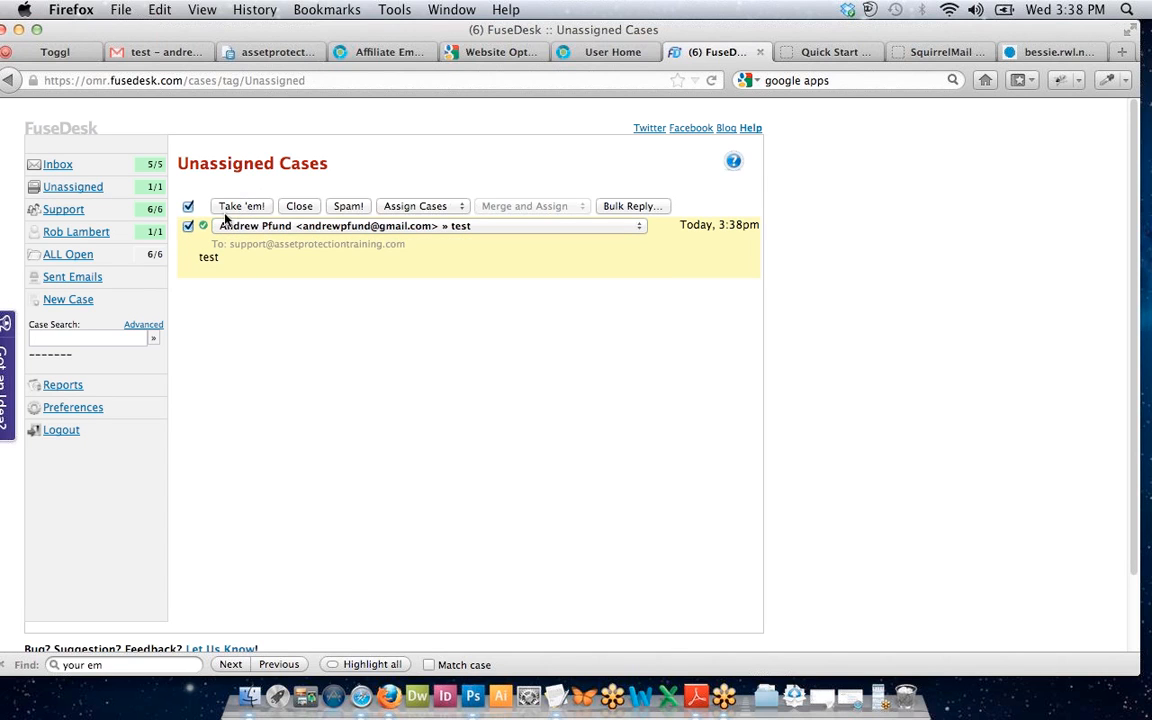
{"action": "left_click", "coordinate": [228, 226]}
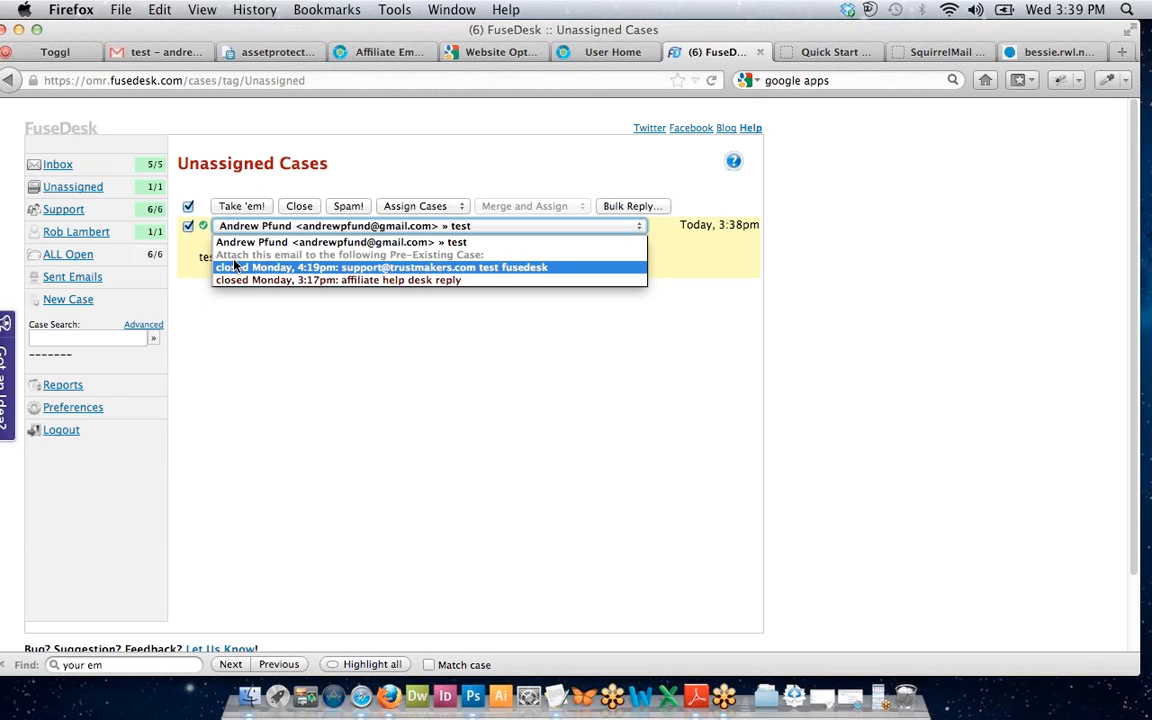
{"action": "left_click", "coordinate": [238, 242]}
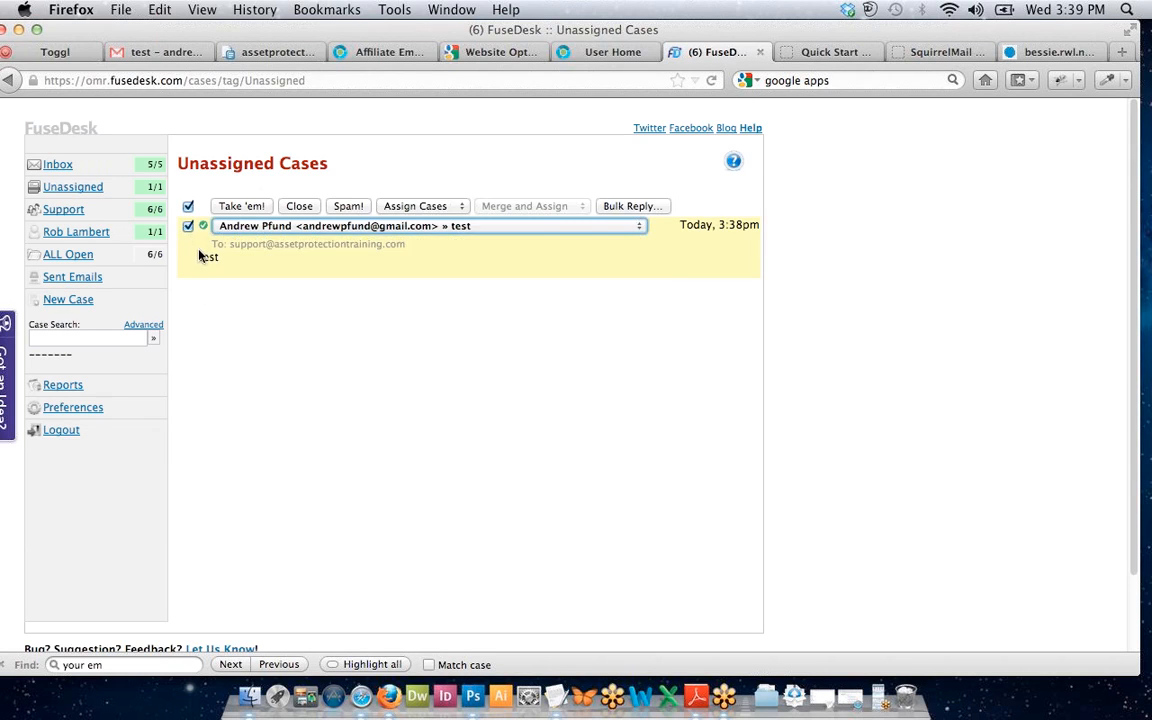
{"action": "left_click", "coordinate": [253, 225]}
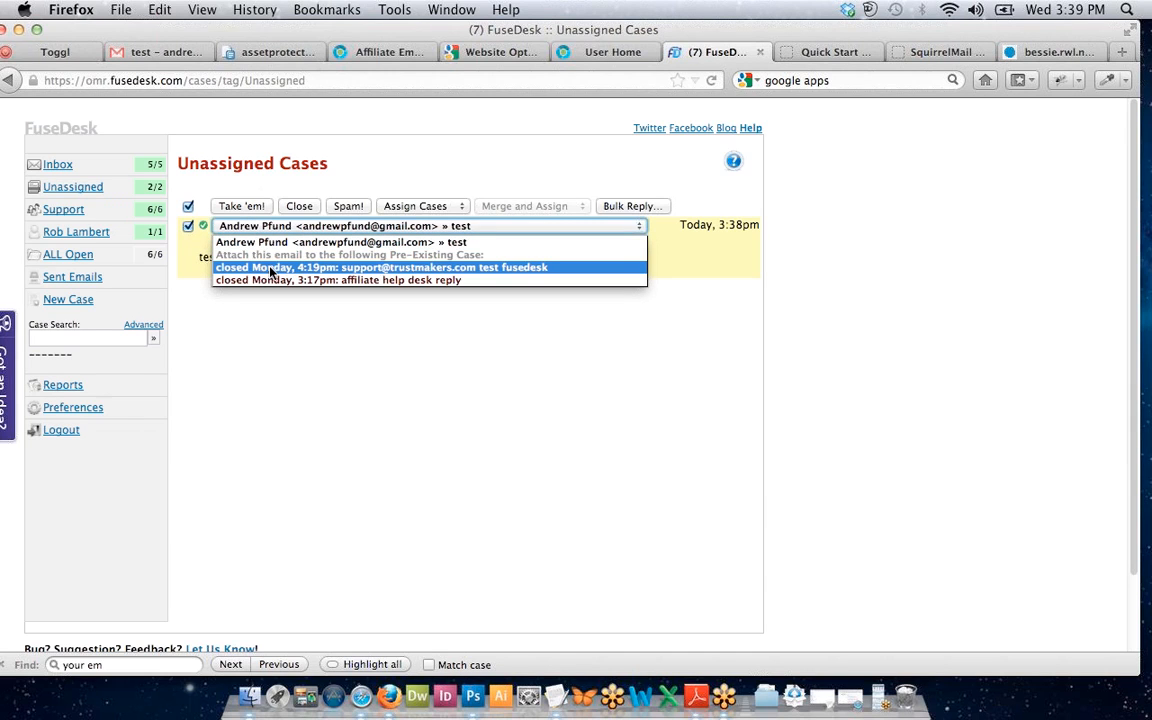
{"action": "left_click", "coordinate": [250, 347]}
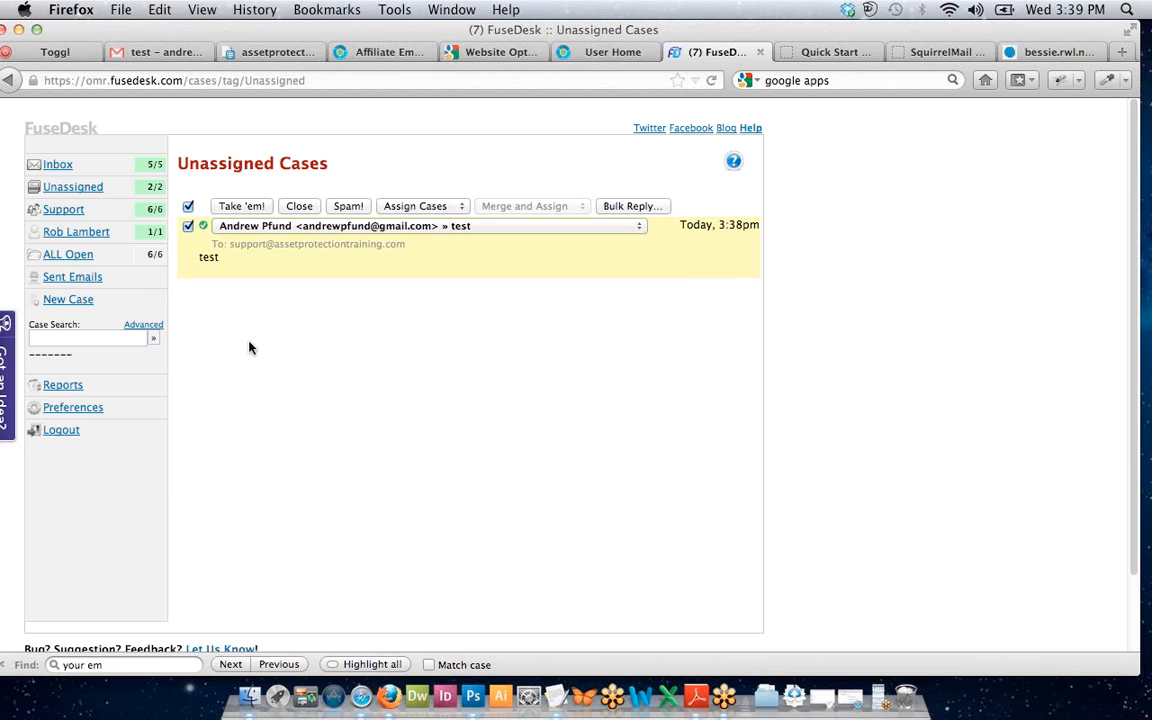
{"action": "left_click", "coordinate": [273, 233]}
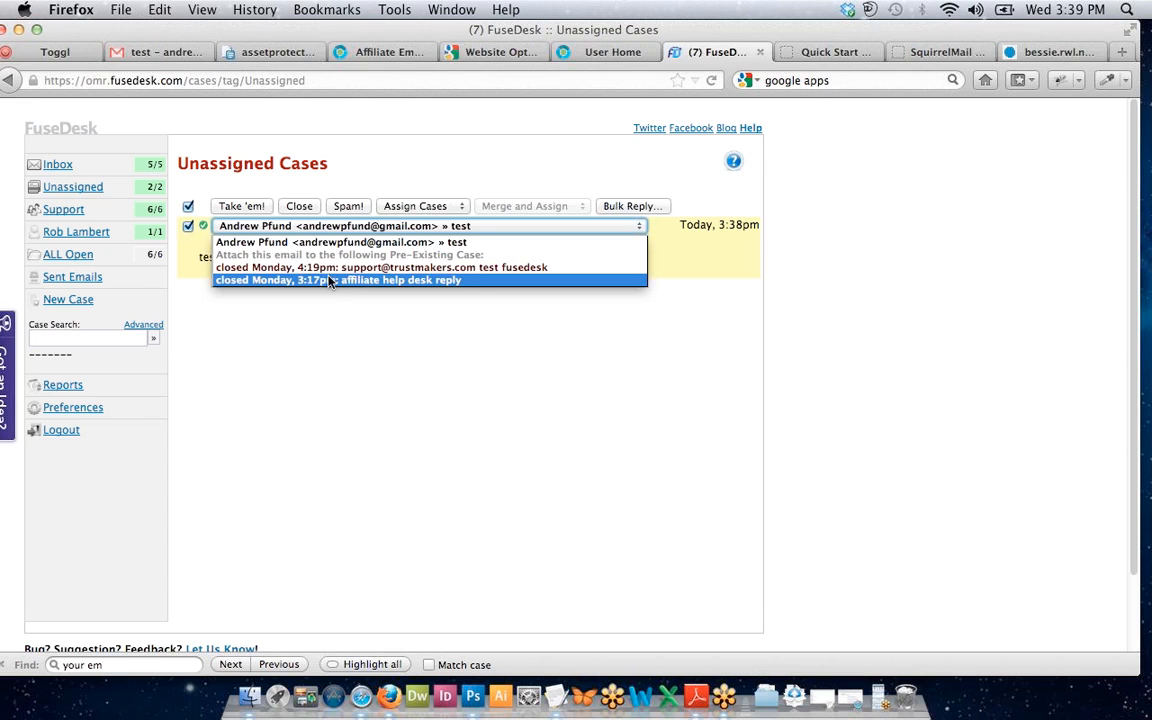
{"action": "left_click", "coordinate": [291, 311]}
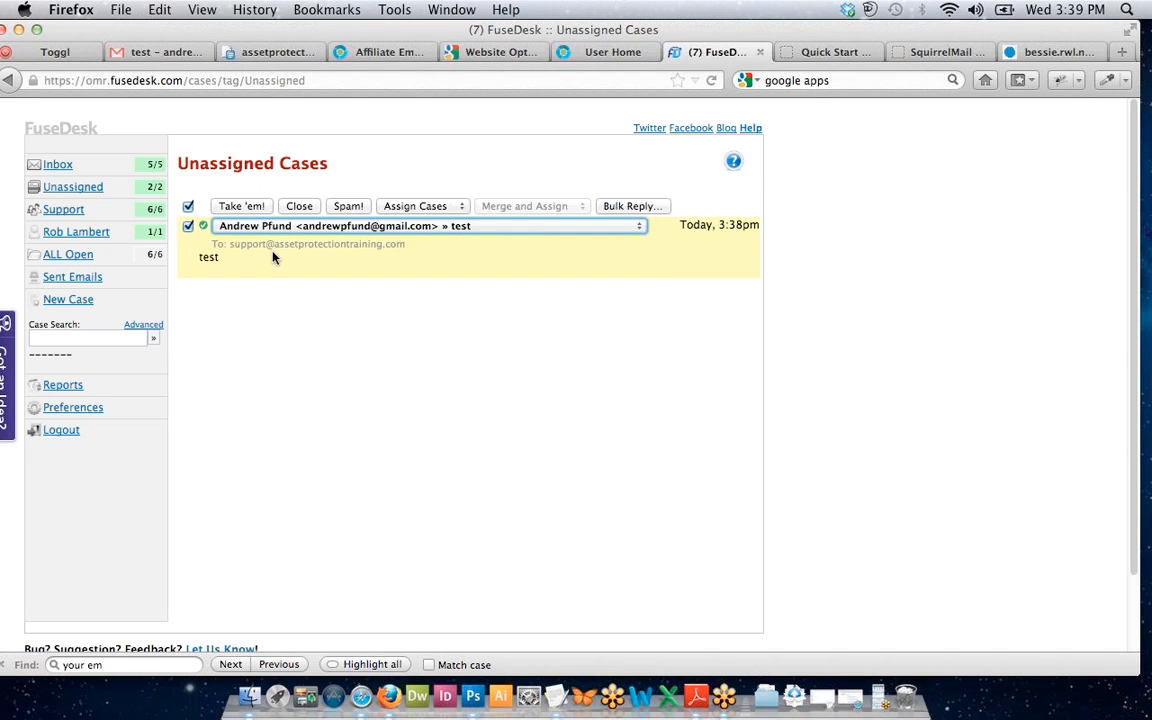
{"action": "left_click", "coordinate": [245, 225]}
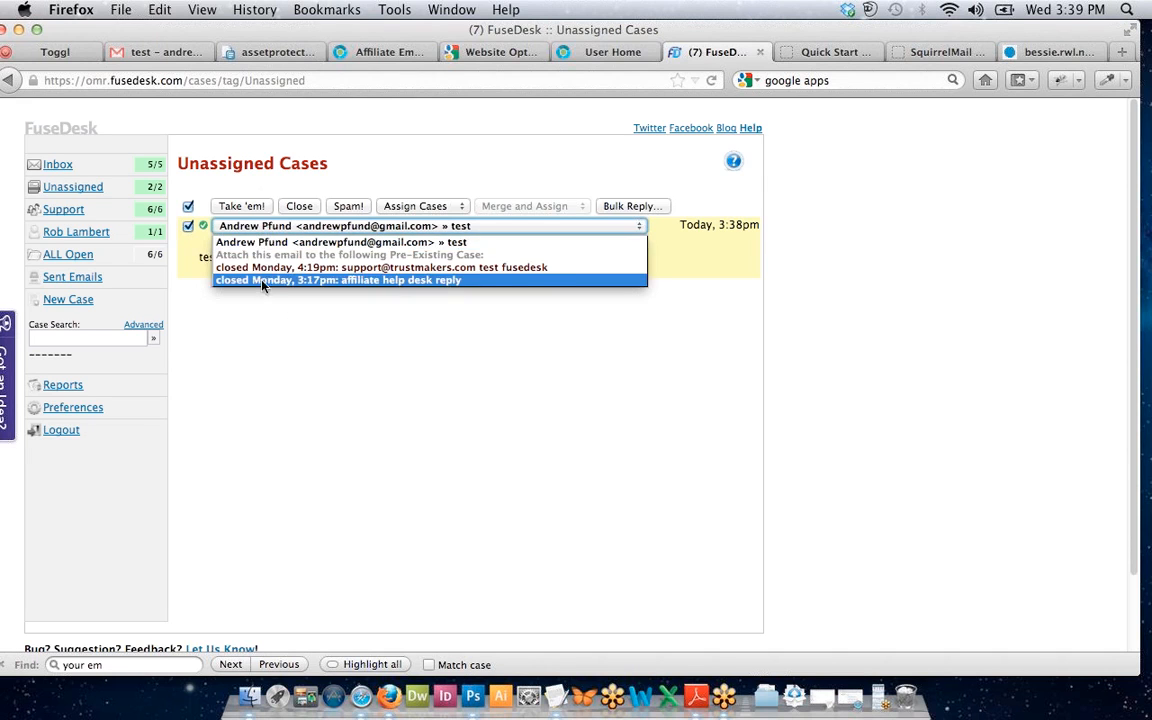
{"action": "left_click", "coordinate": [246, 200]}
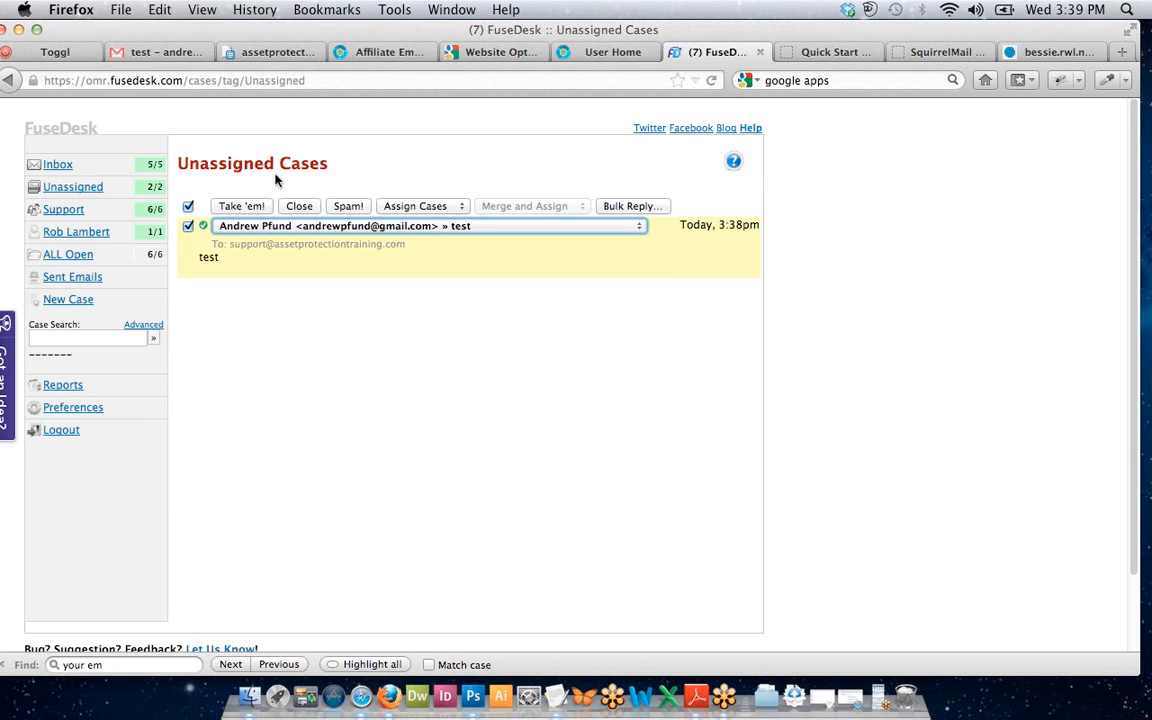
{"action": "left_click", "coordinate": [275, 176]}
{"action": "left_click", "coordinate": [310, 210]}
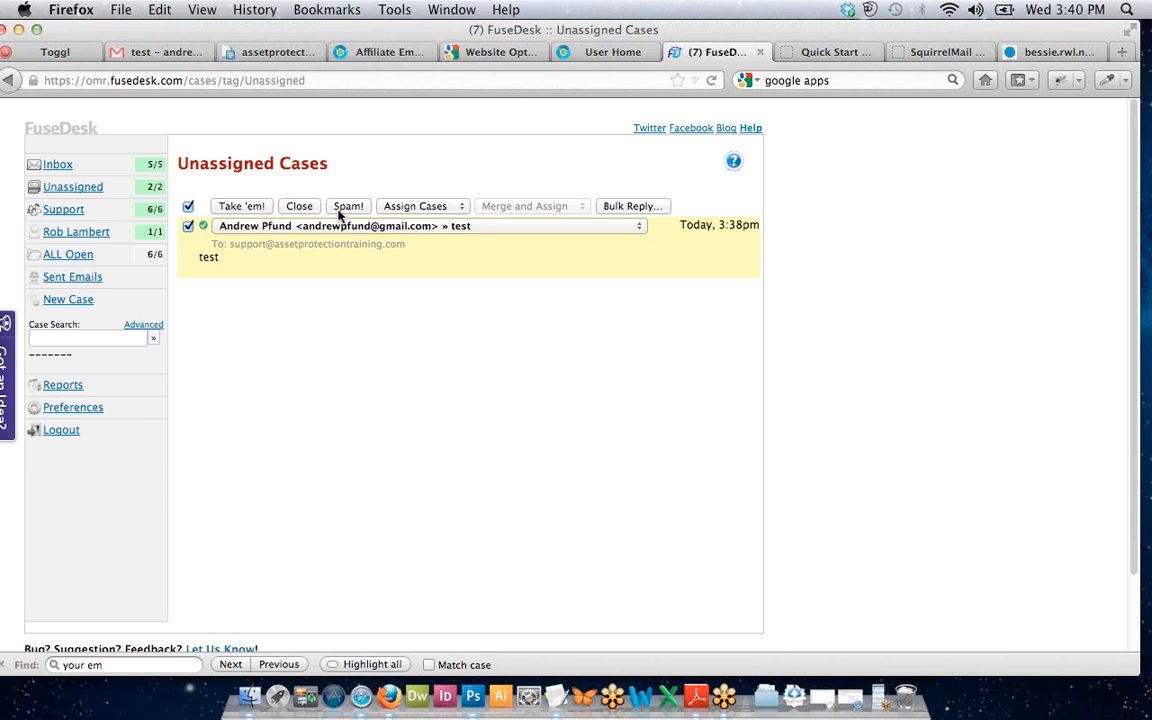
Check the case and agent lists without changing them, then reload Unassigned to show the 3:39pm email.
{"action": "left_click", "coordinate": [303, 230]}
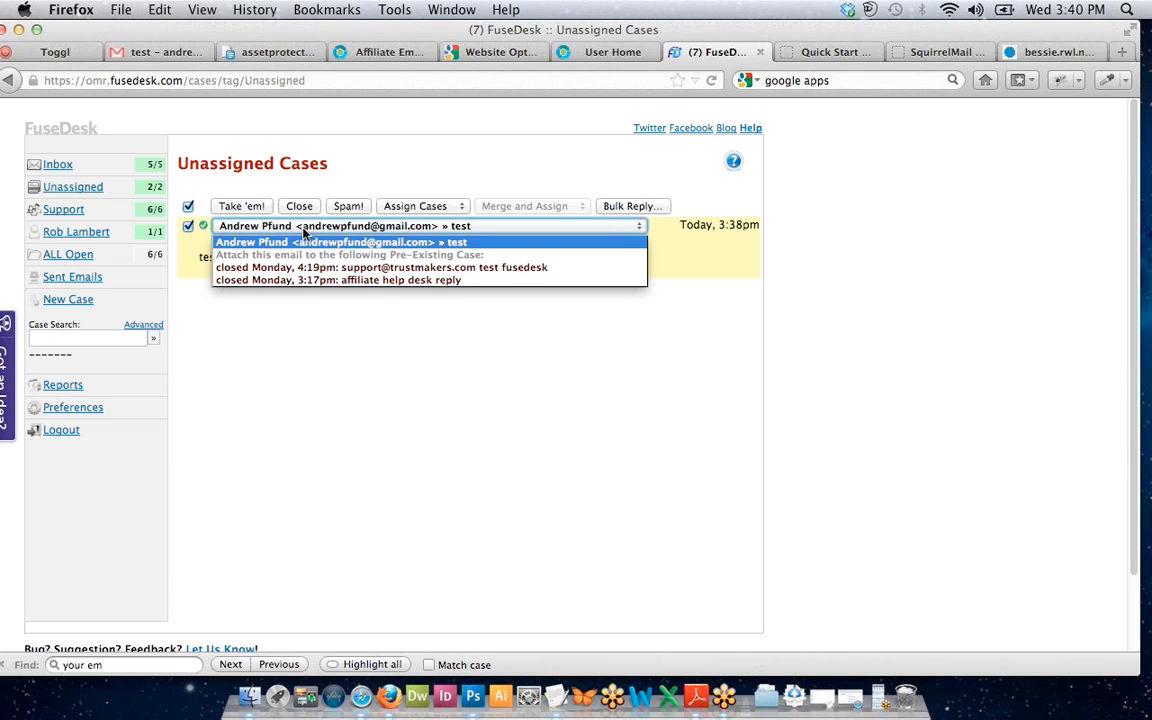
{"action": "left_click", "coordinate": [303, 229]}
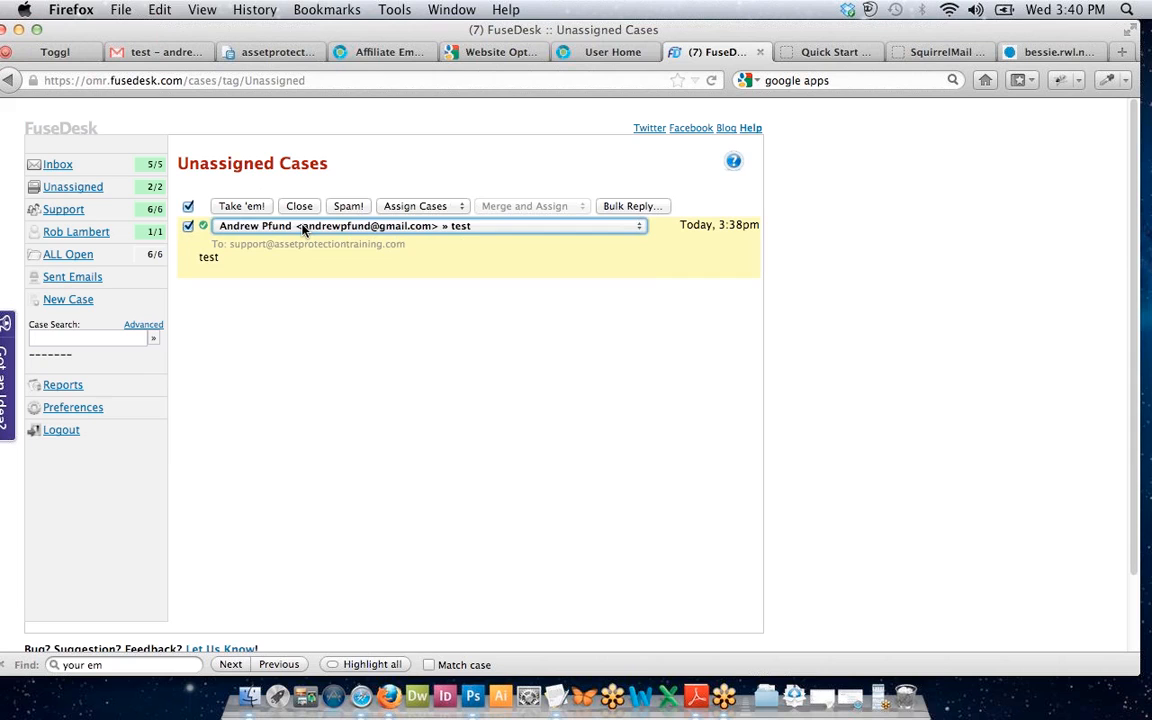
{"action": "left_click", "coordinate": [387, 207]}
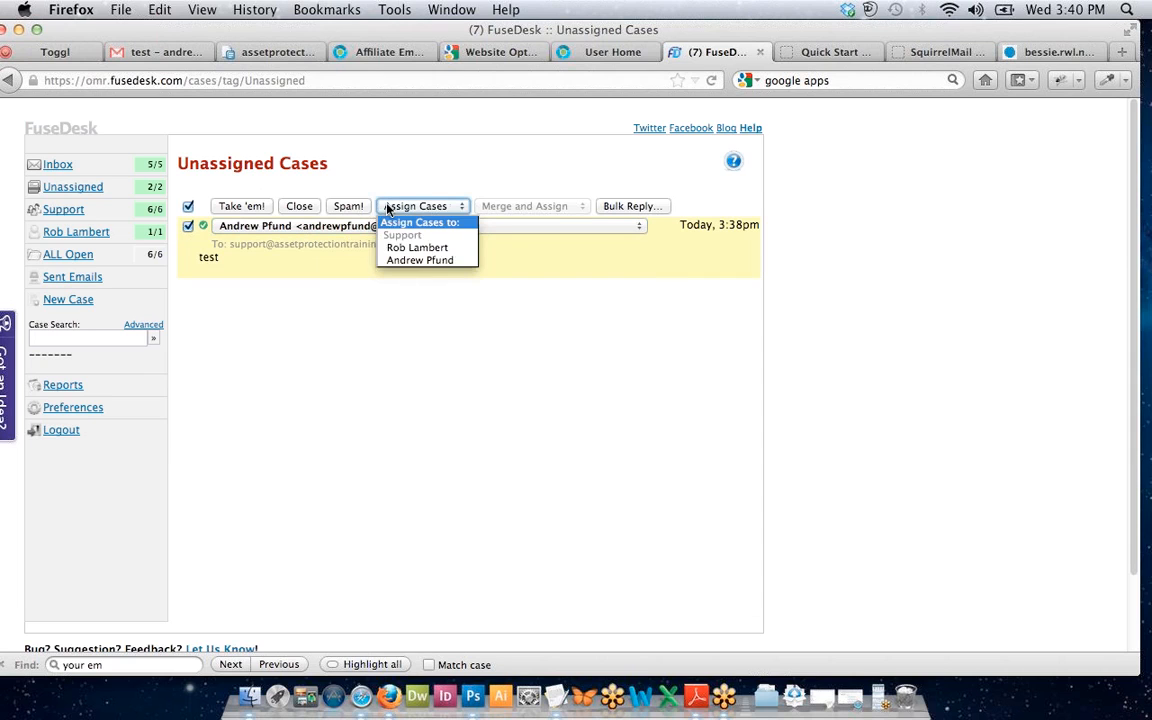
{"action": "left_click", "coordinate": [387, 208]}
{"action": "left_click", "coordinate": [384, 182]}
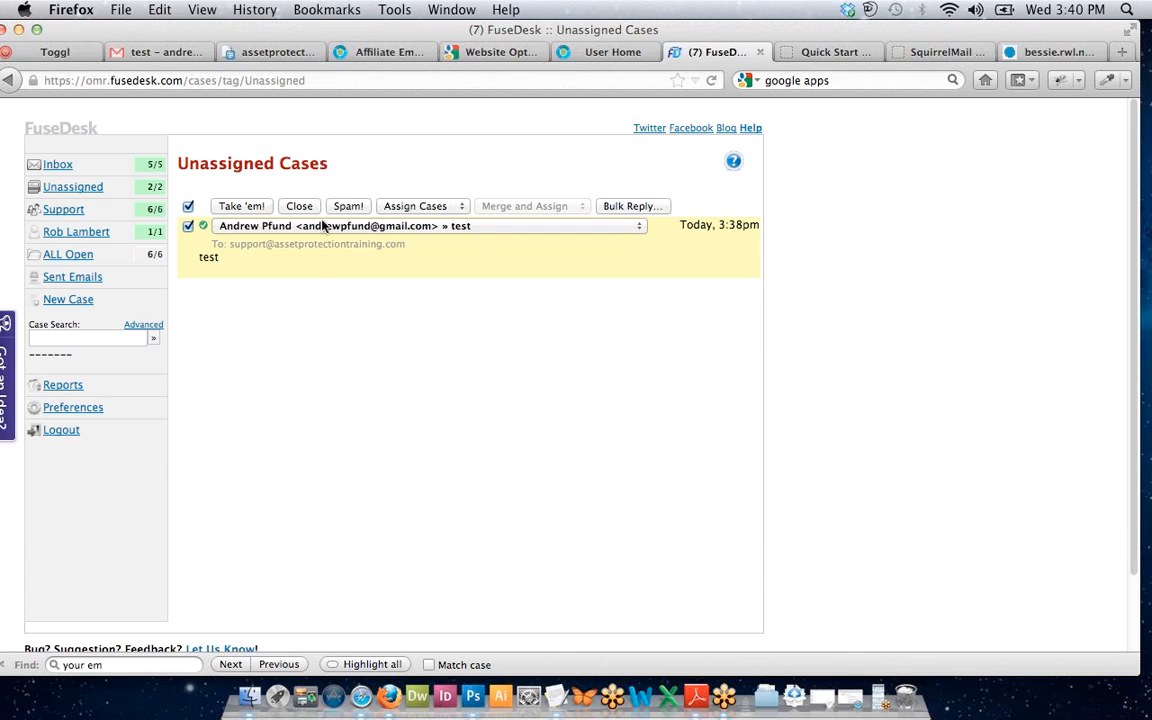
{"action": "left_click", "coordinate": [45, 191]}
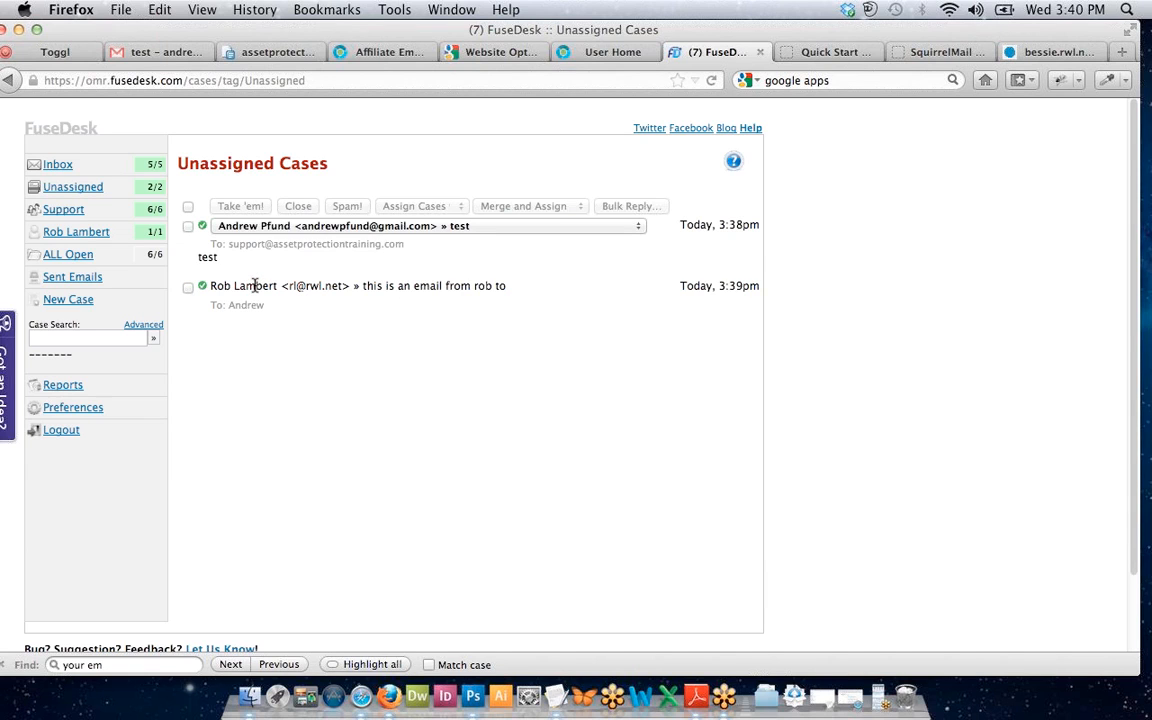
Tick the 3:38pm test case and briefly check the spreadsheet and affiliate email tabs.
{"action": "left_click", "coordinate": [187, 226]}
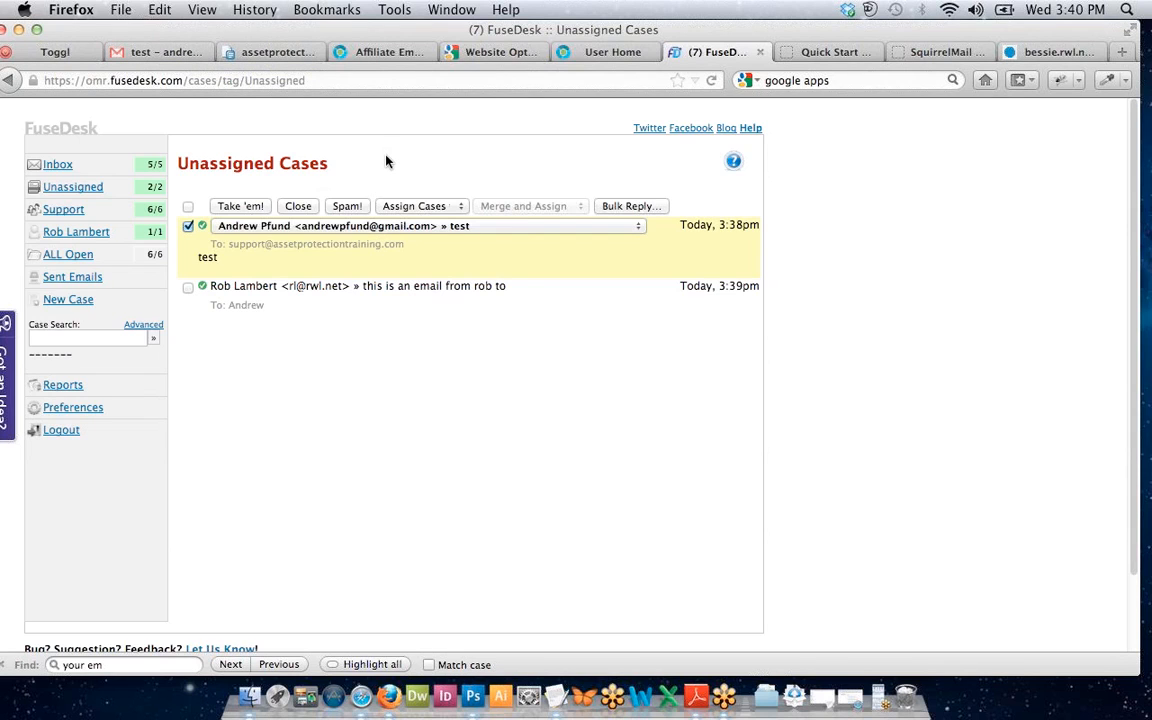
{"action": "left_click", "coordinate": [271, 53]}
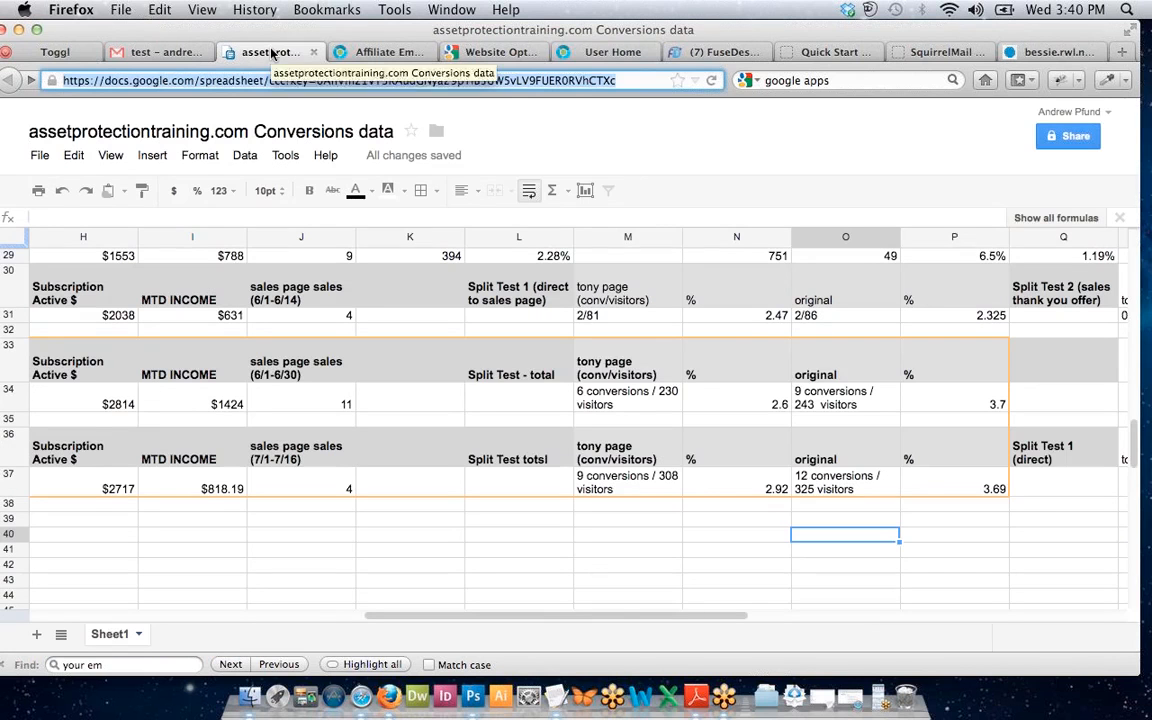
{"action": "left_click", "coordinate": [375, 52]}
{"action": "left_click", "coordinate": [702, 50]}
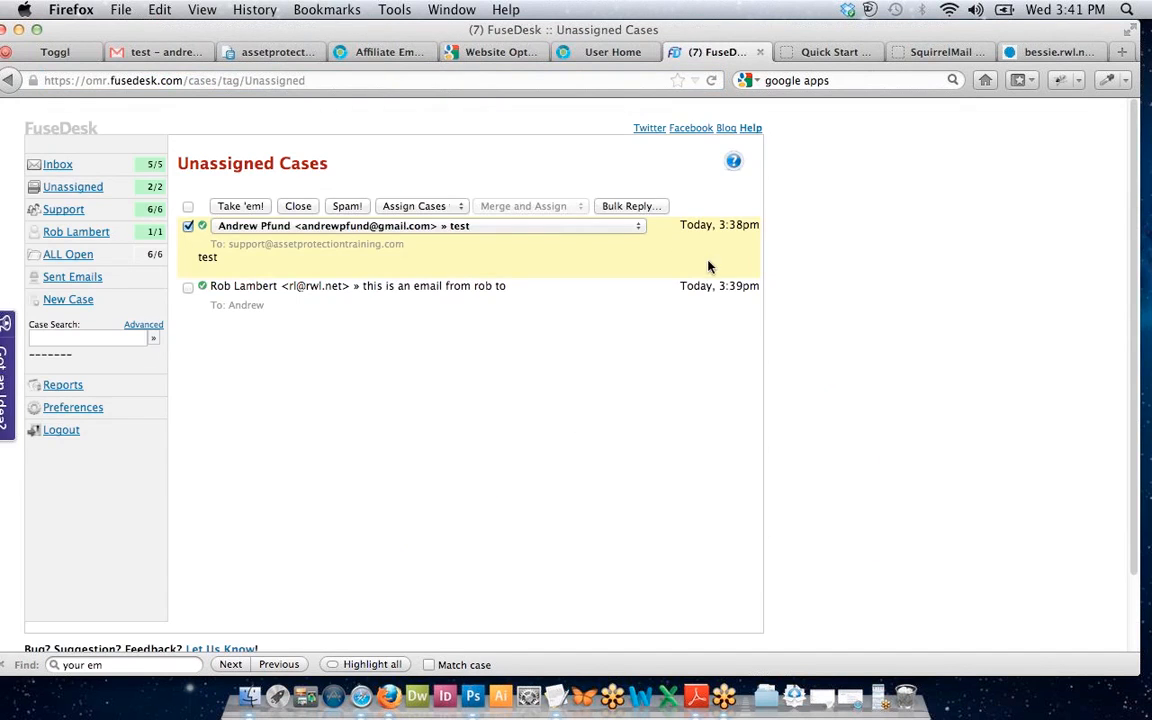
Toggle the second case's checkbox, ending with only the 3:38pm test case ticked.
{"action": "left_click", "coordinate": [188, 287]}
{"action": "left_click", "coordinate": [188, 287]}
{"action": "left_click", "coordinate": [188, 287]}
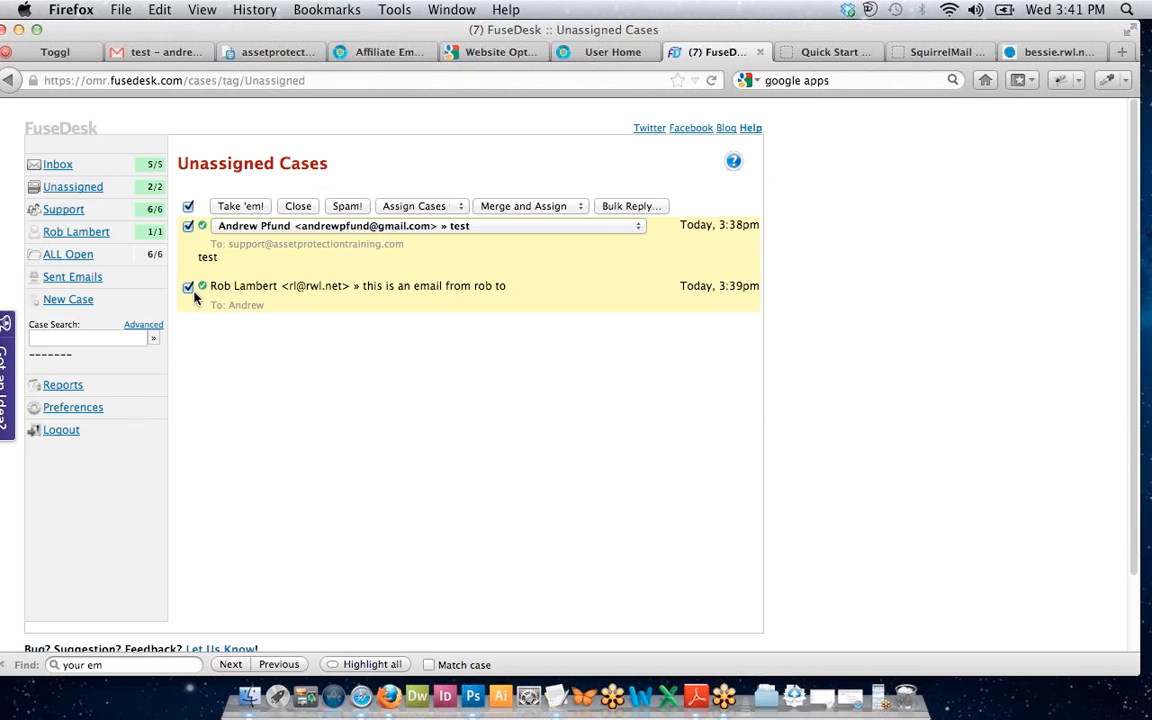
{"action": "left_click", "coordinate": [187, 288]}
{"action": "left_click", "coordinate": [187, 289]}
{"action": "left_click", "coordinate": [188, 289]}
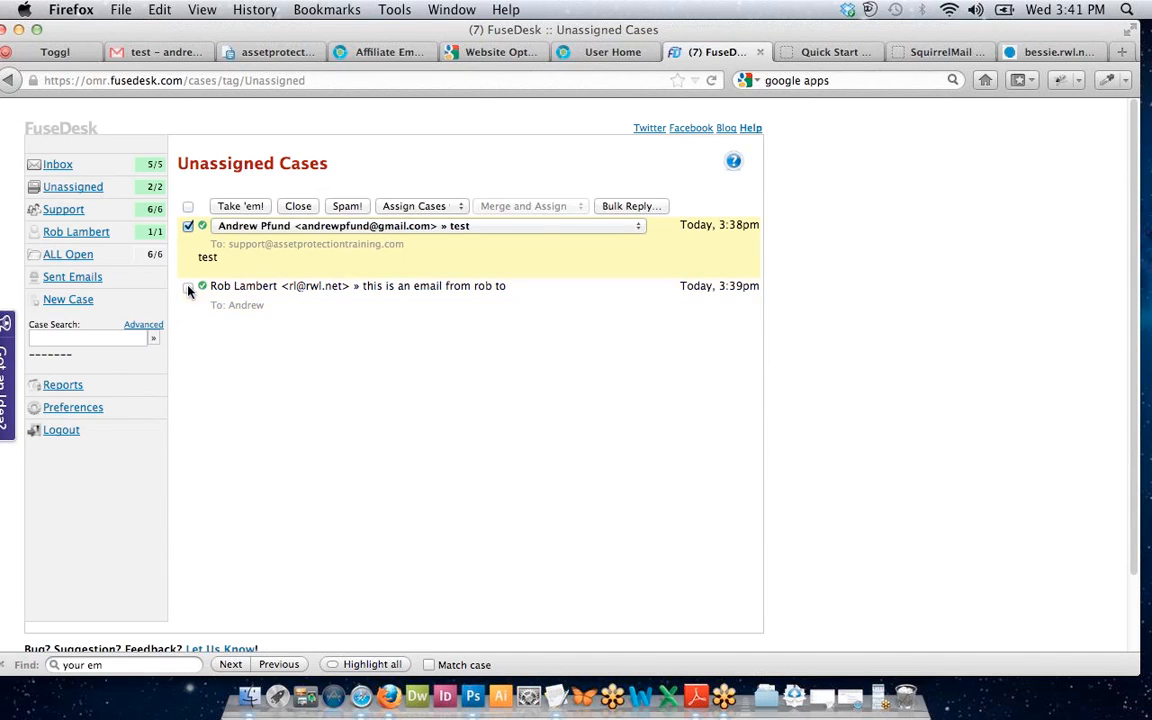
{"action": "left_click", "coordinate": [188, 229]}
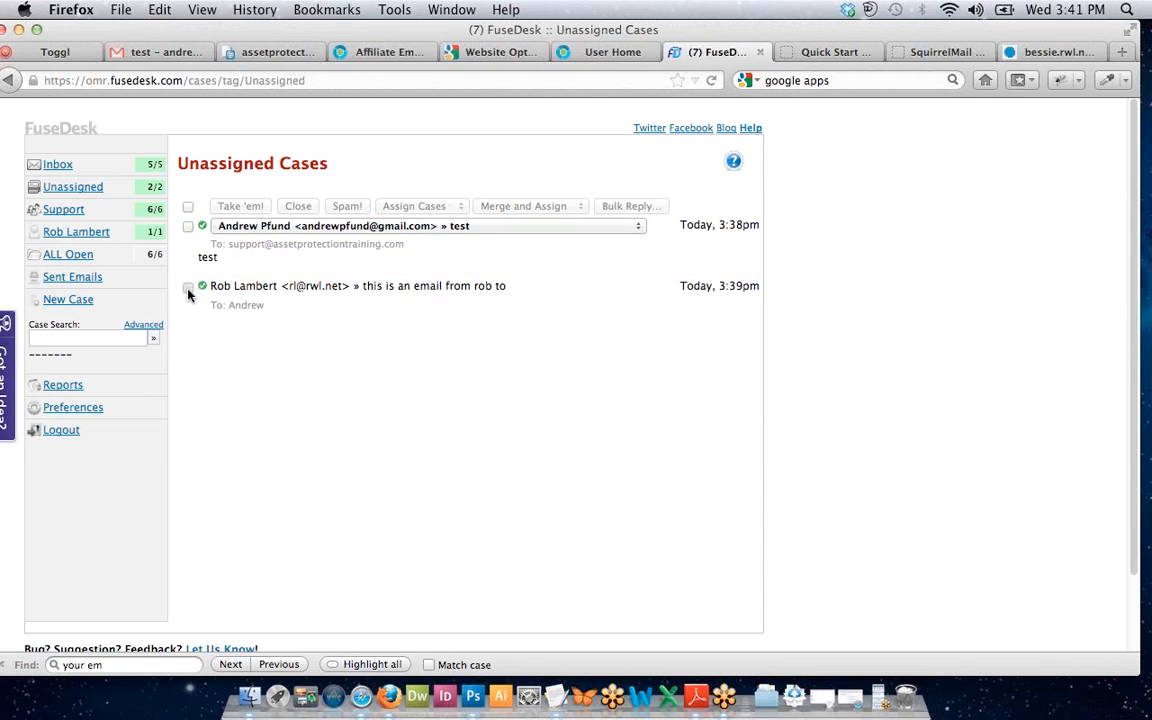
{"action": "left_click", "coordinate": [188, 288]}
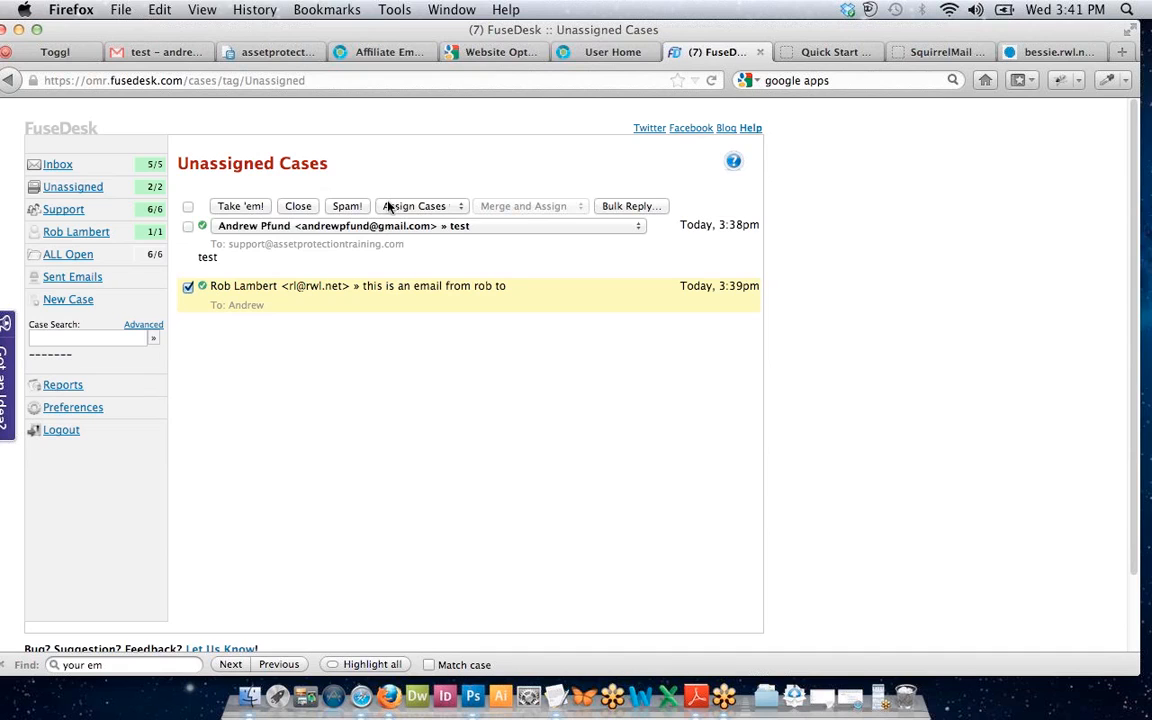
{"action": "left_click", "coordinate": [188, 226]}
{"action": "left_click", "coordinate": [188, 287]}
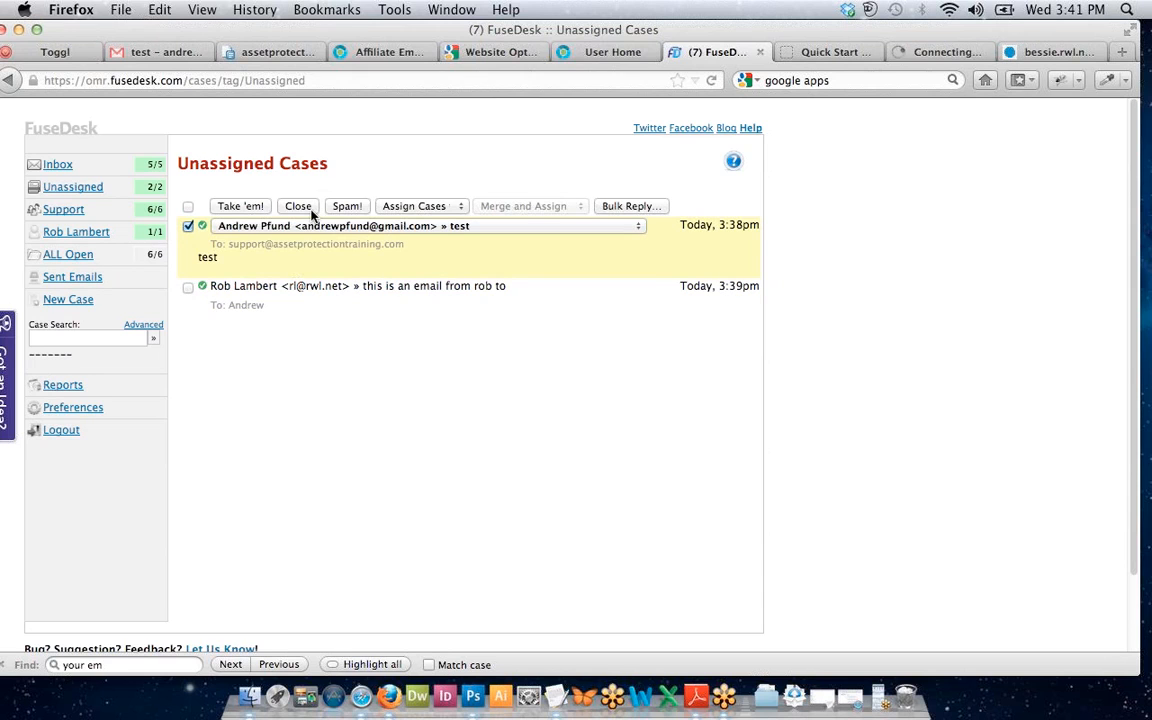
{"action": "scroll", "coordinate": [311, 198], "scroll_direction": "down", "scroll_amount": 1}
{"action": "scroll", "coordinate": [311, 203], "scroll_direction": "down", "scroll_amount": 2}
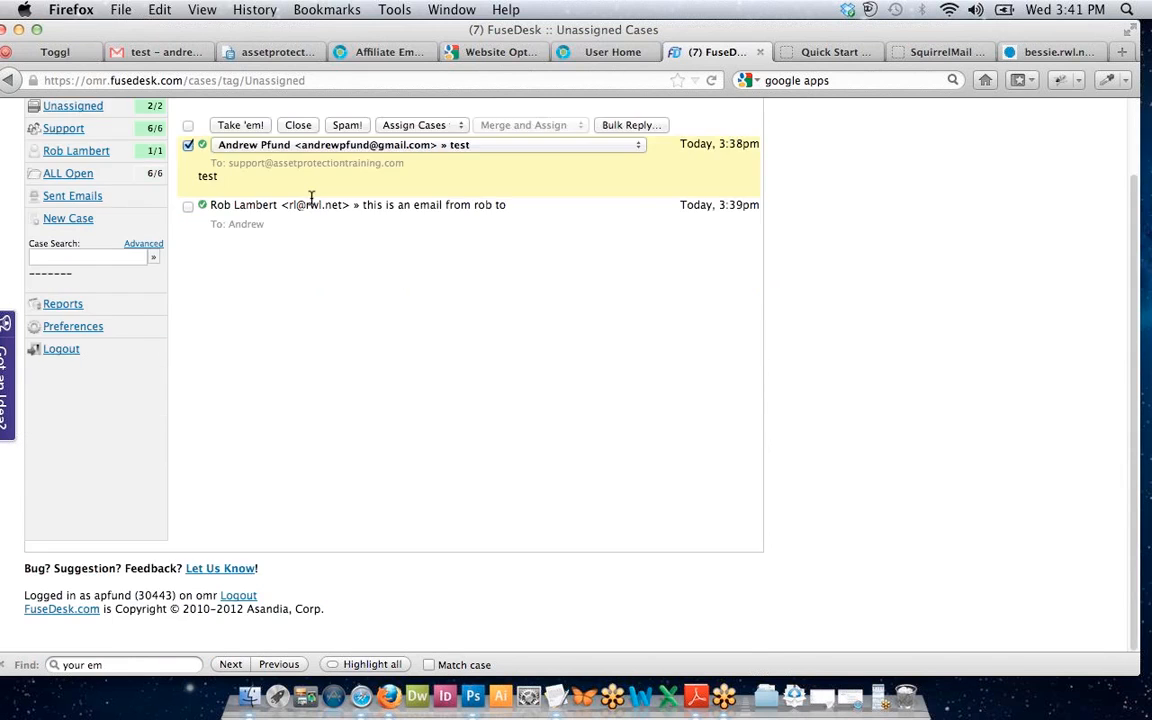
{"action": "scroll", "coordinate": [311, 205], "scroll_direction": "up", "scroll_amount": 3}
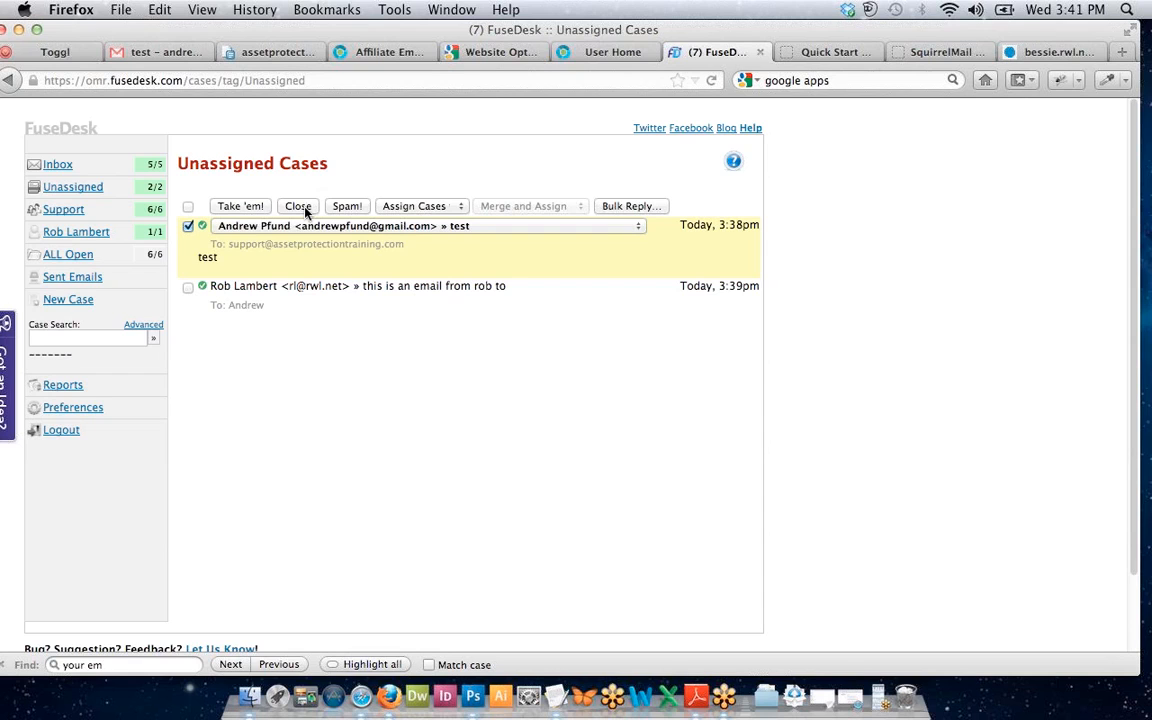
Show the Assign Cases agent choices for the ticked test case.
{"action": "left_click", "coordinate": [416, 208]}
{"action": "left_click", "coordinate": [416, 208]}
{"action": "left_click", "coordinate": [418, 207]}
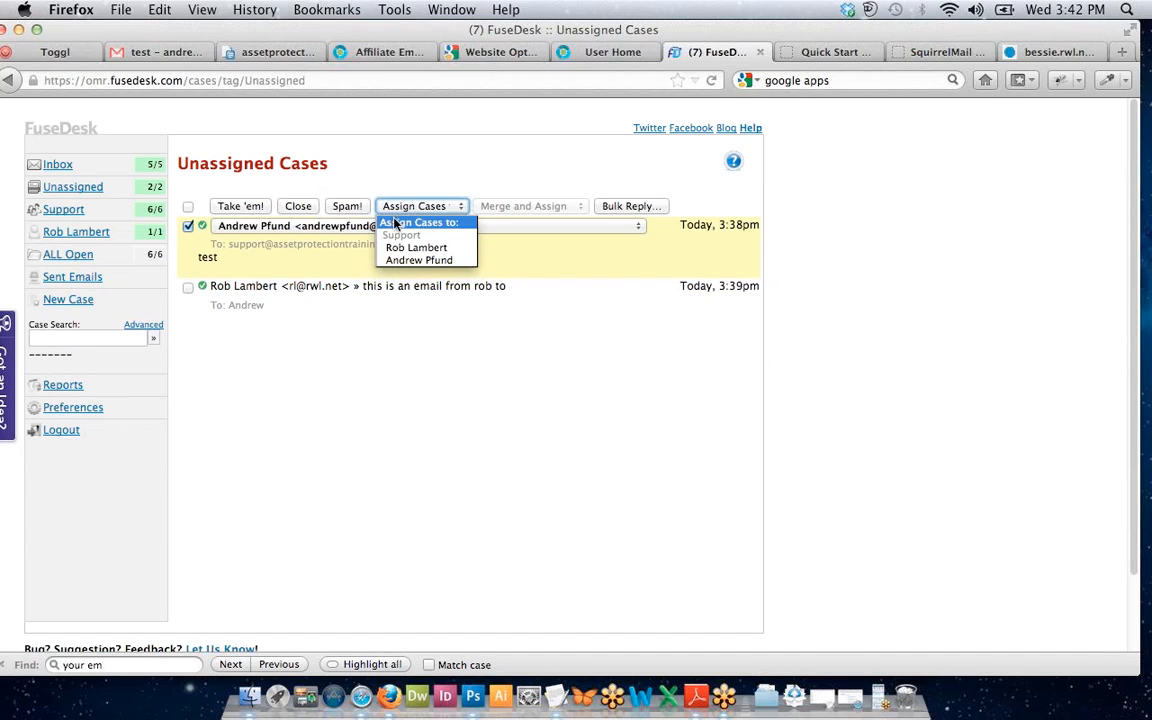
Close the assignment choices without assigning, clear the stray selection, and nudge the browser window.
{"action": "left_click", "coordinate": [396, 190]}
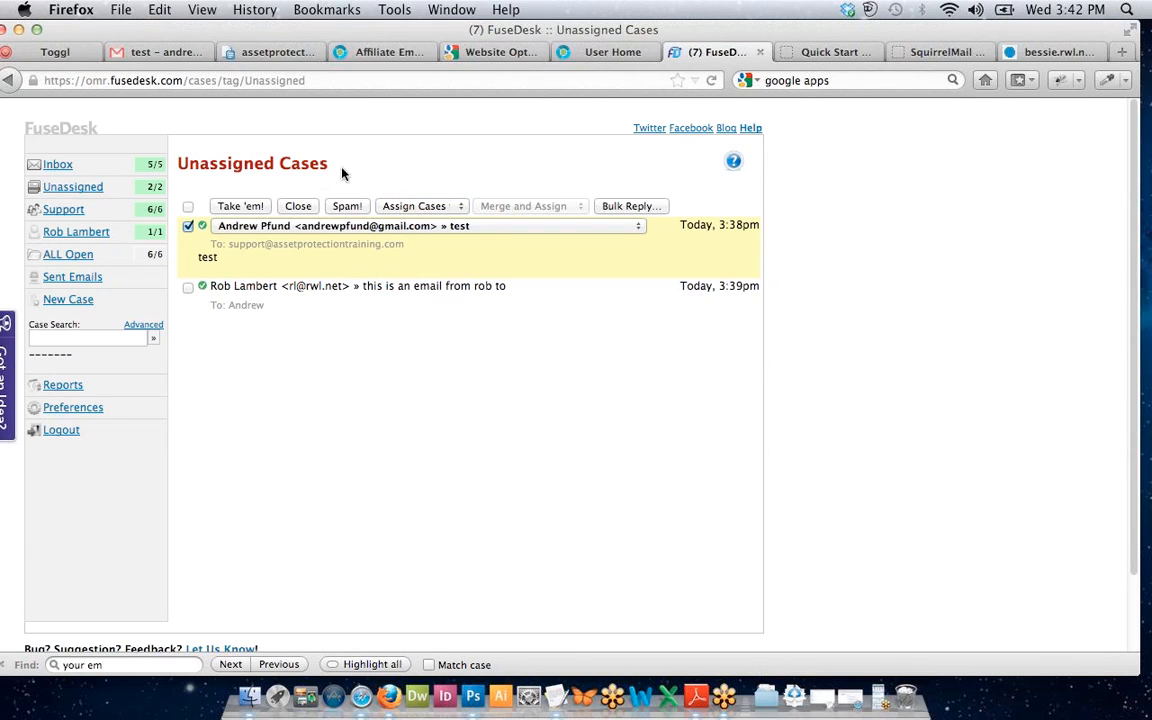
{"action": "left_click_drag", "start_coordinate": [307, 149], "coordinate": [185, 157]}
{"action": "left_click", "coordinate": [185, 158]}
{"action": "left_click_drag", "start_coordinate": [408, 35], "coordinate": [420, 35]}
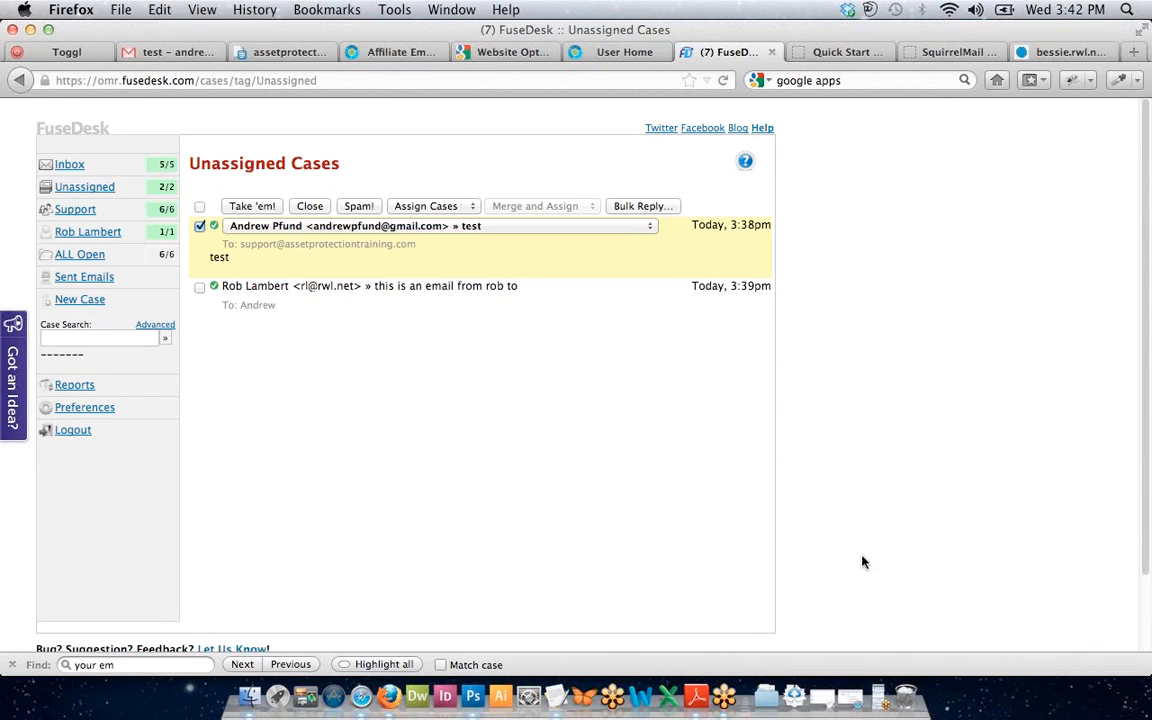
Check the GoToMeeting control panel, then reload the Unassigned Cases list showing 2/2.
{"action": "left_click", "coordinate": [877, 699]}
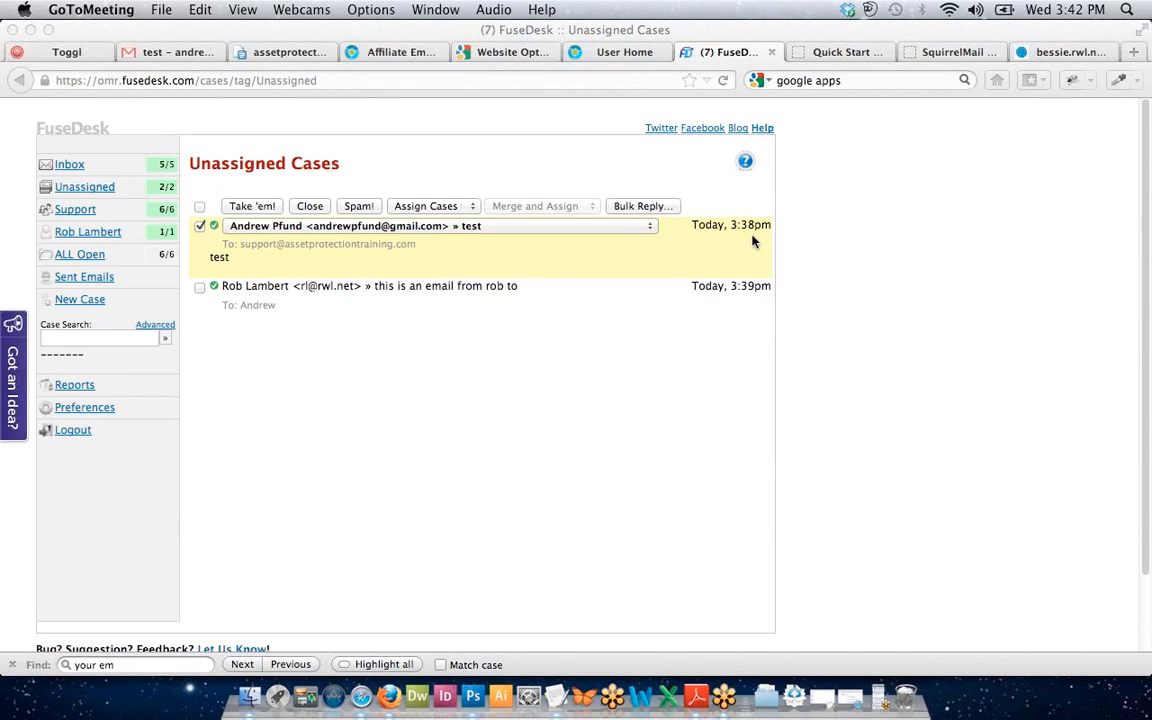
{"action": "left_click", "coordinate": [834, 162]}
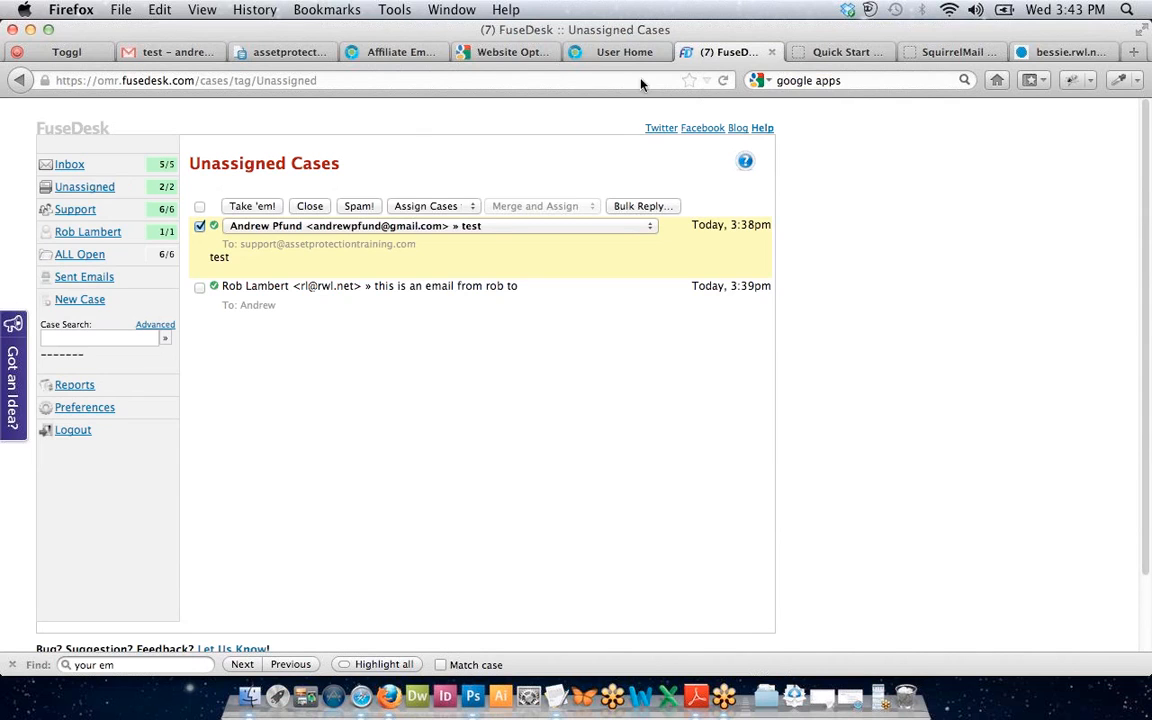
{"action": "left_click", "coordinate": [95, 188]}
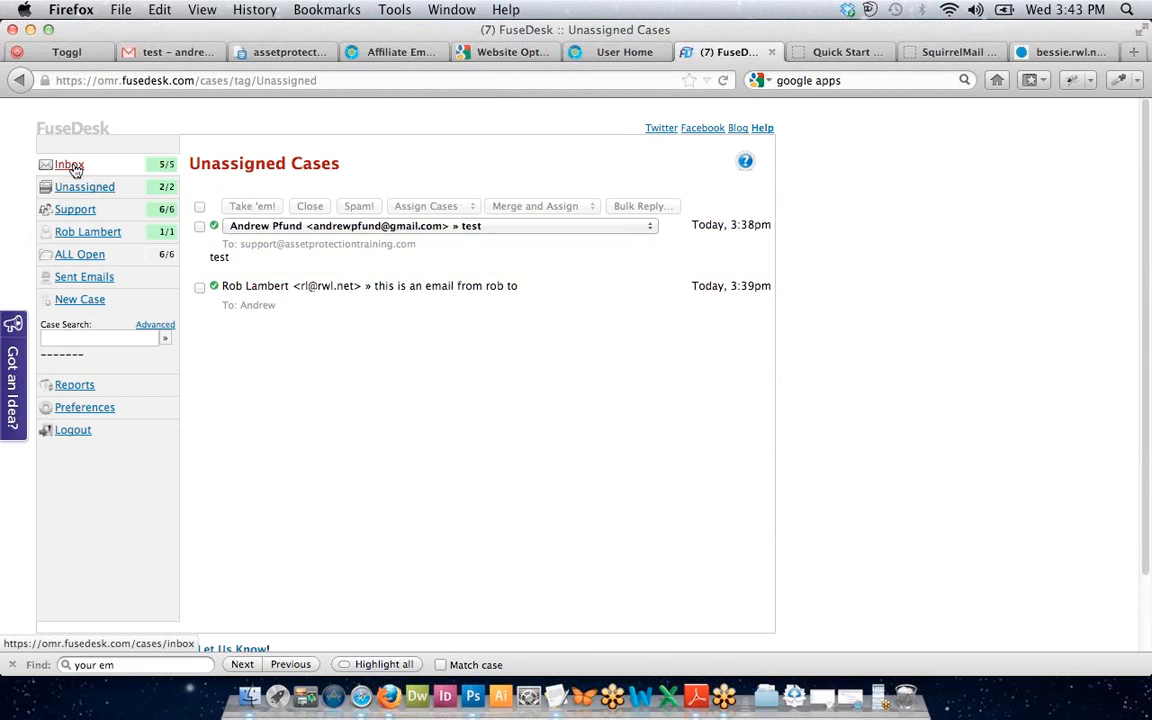
Close the MailChimp domain verification and Delta Air Lines ticket cases from My Inbox.
{"action": "left_click", "coordinate": [69, 165]}
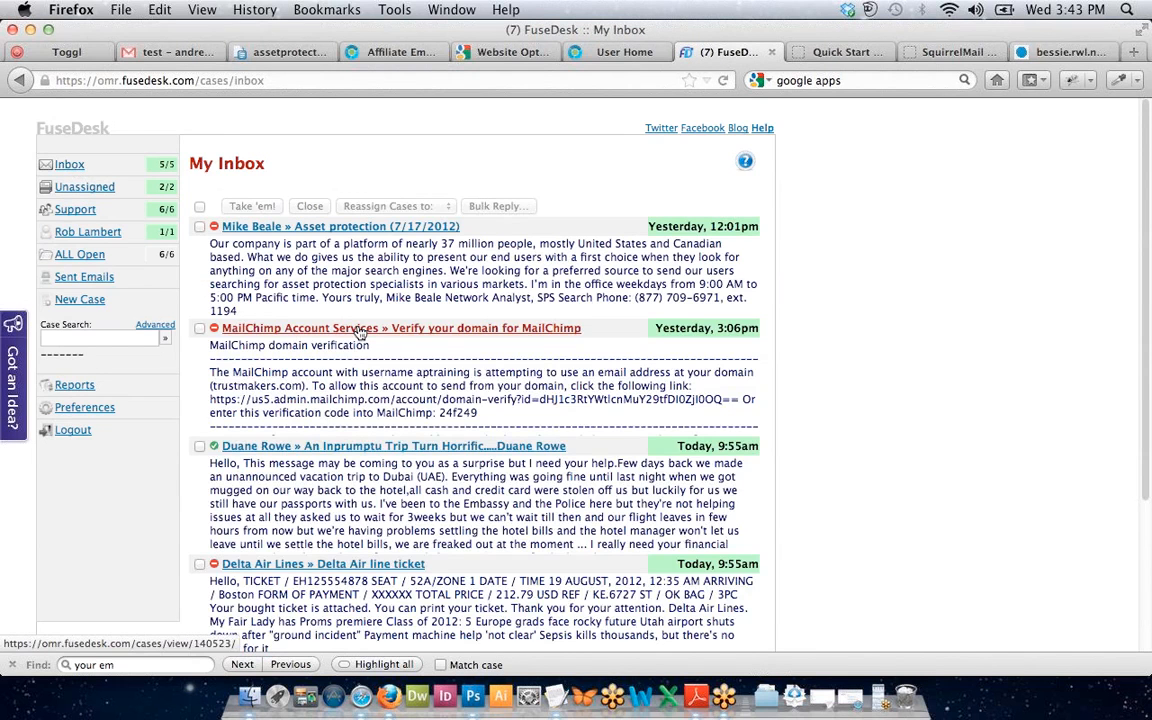
{"action": "scroll", "coordinate": [360, 300], "scroll_direction": "down", "scroll_amount": 1}
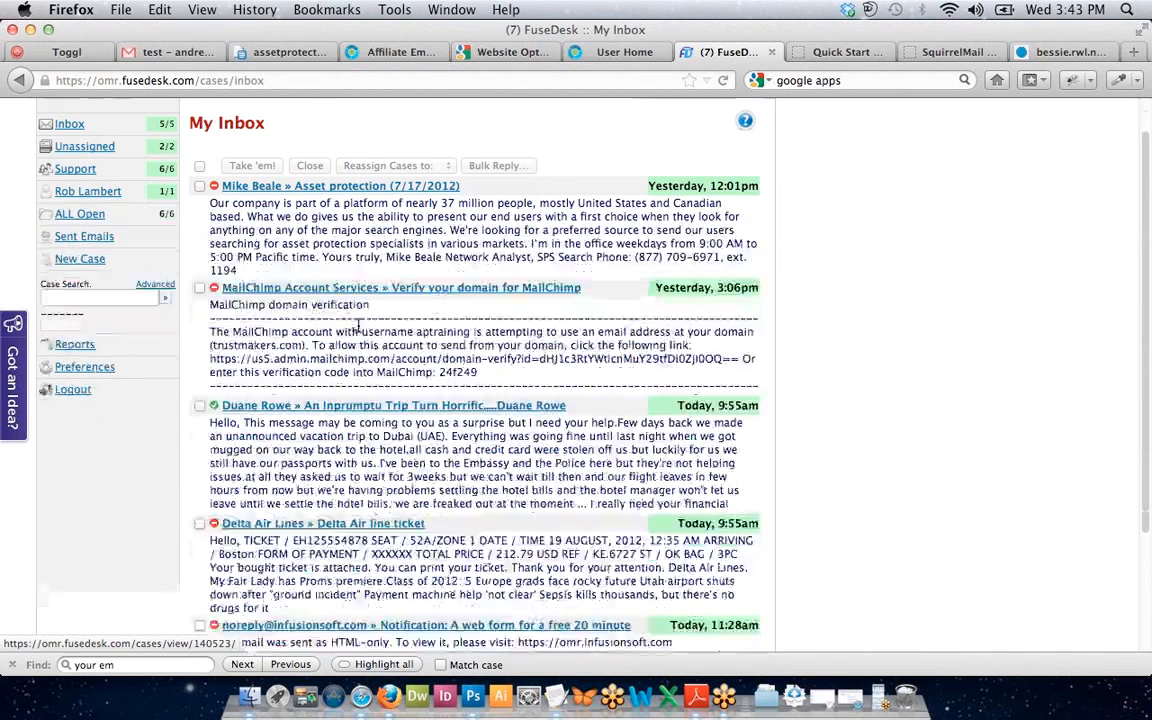
{"action": "left_click", "coordinate": [199, 287]}
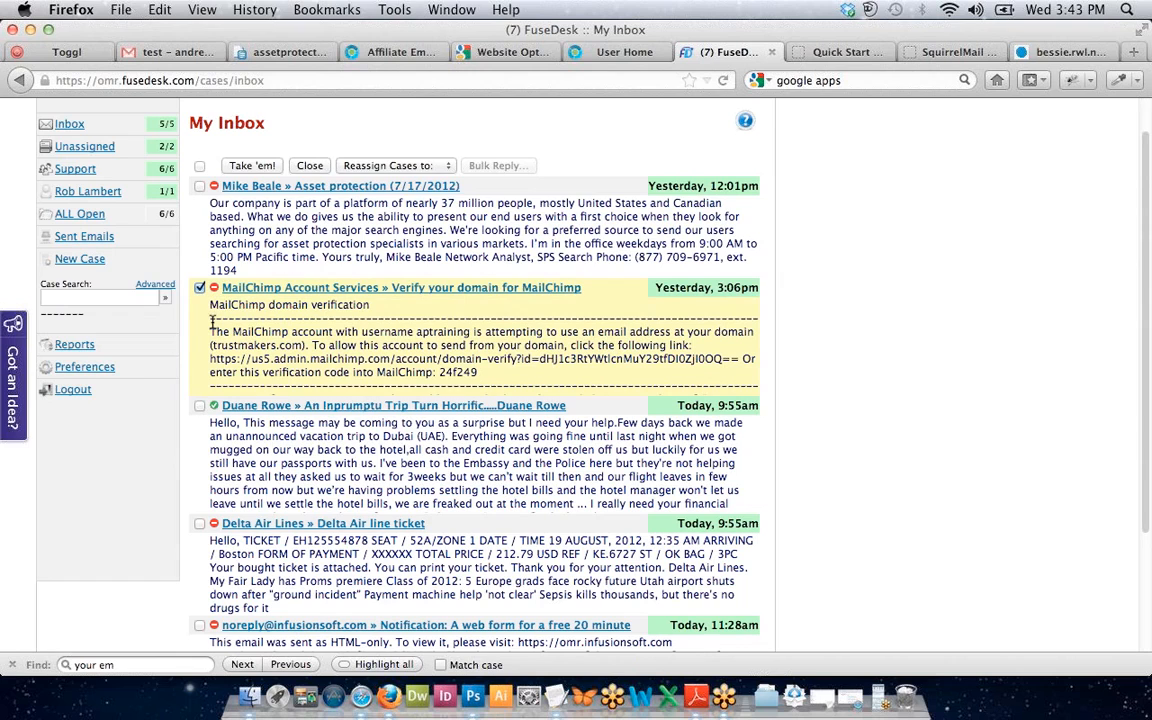
{"action": "left_click", "coordinate": [199, 524]}
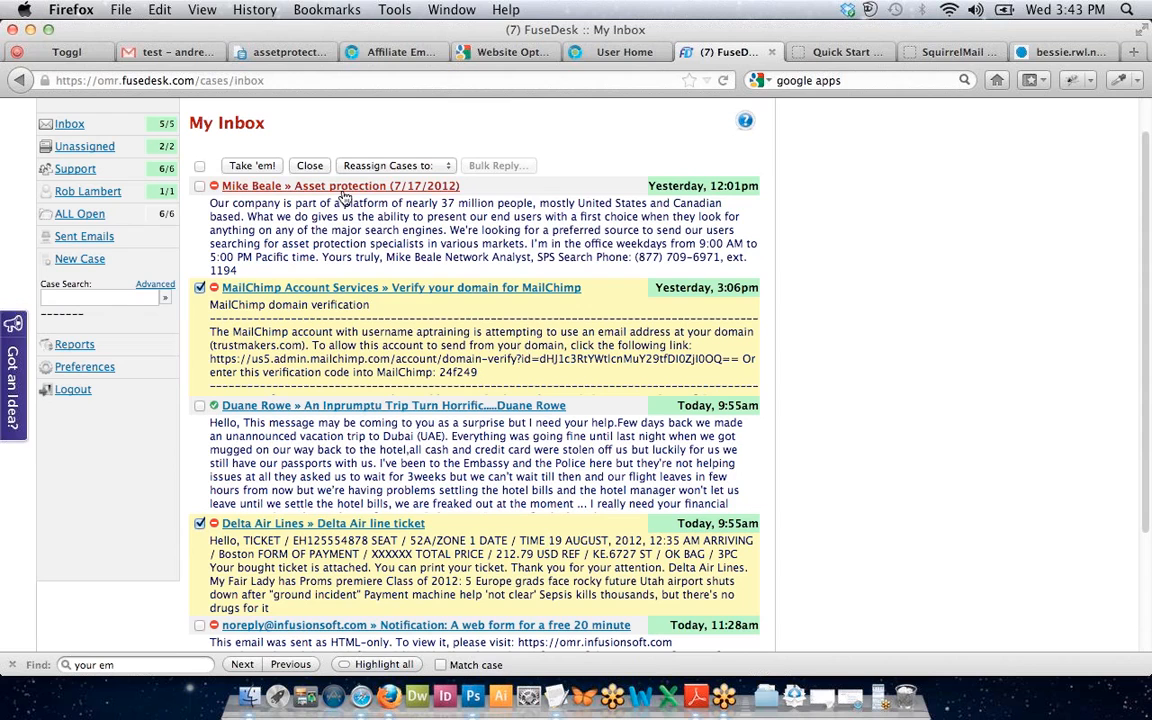
{"action": "left_click", "coordinate": [310, 166]}
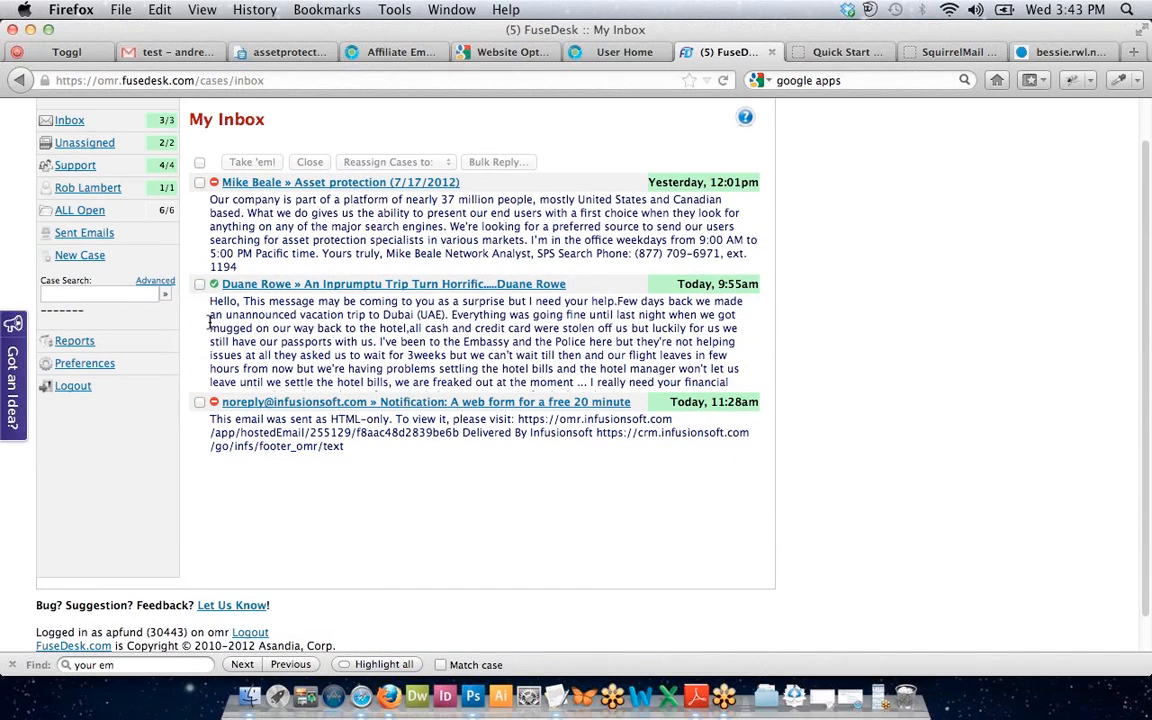
{"action": "scroll", "coordinate": [190, 290], "scroll_direction": "up", "scroll_amount": 1}
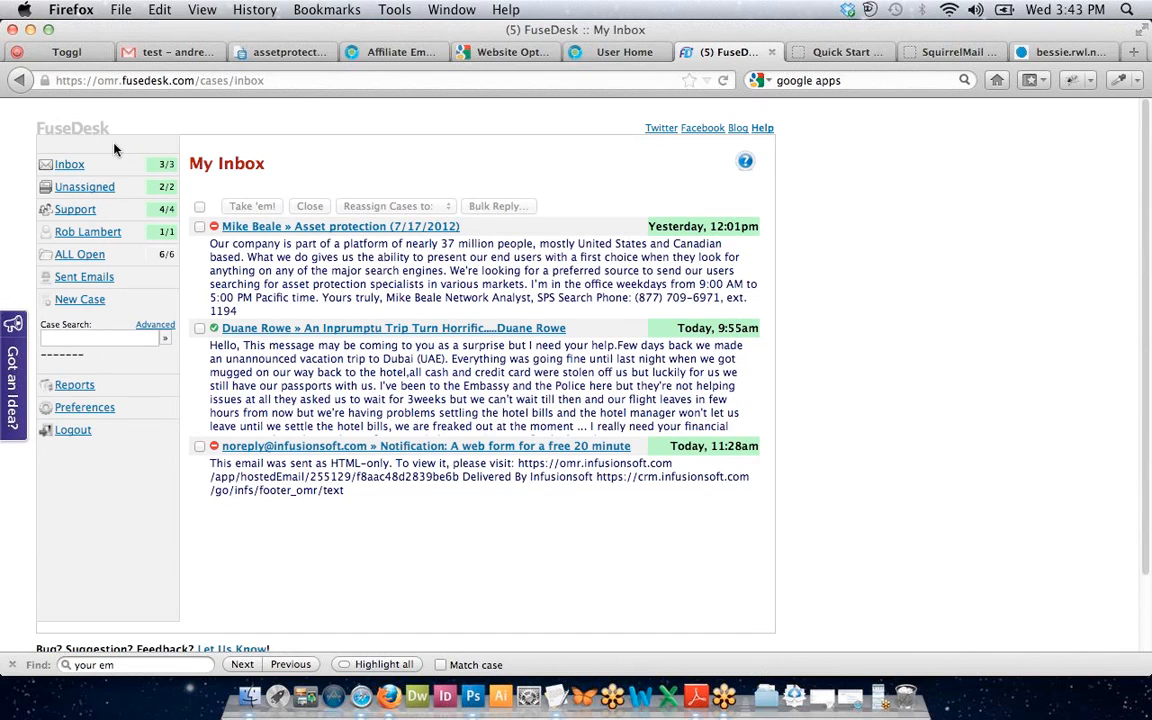
View one agent's open cases, then return to the Unassigned Cases list.
{"action": "left_click", "coordinate": [72, 232]}
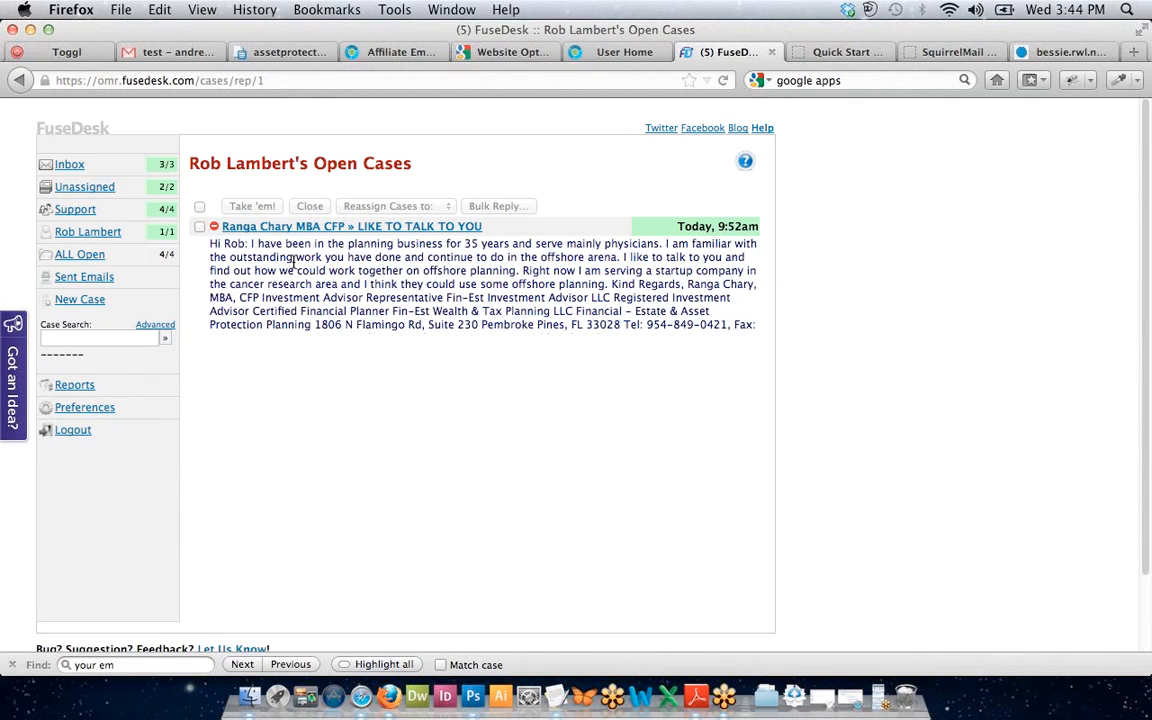
{"action": "left_click", "coordinate": [70, 167]}
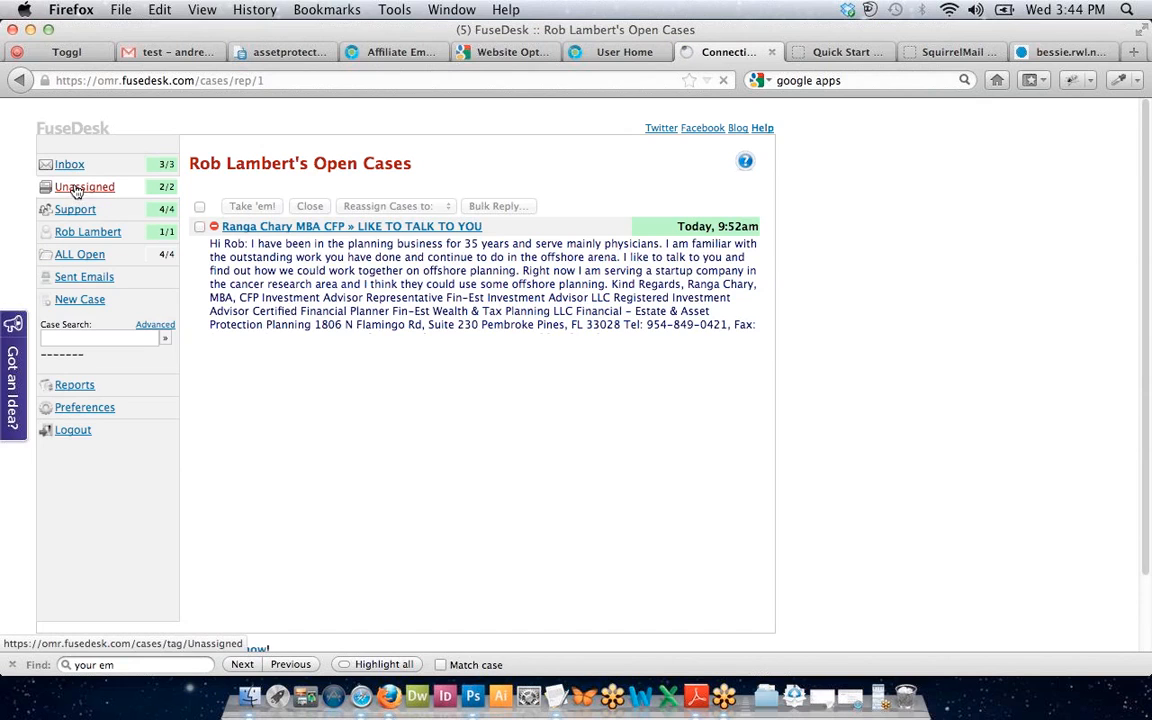
{"action": "left_click", "coordinate": [80, 188]}
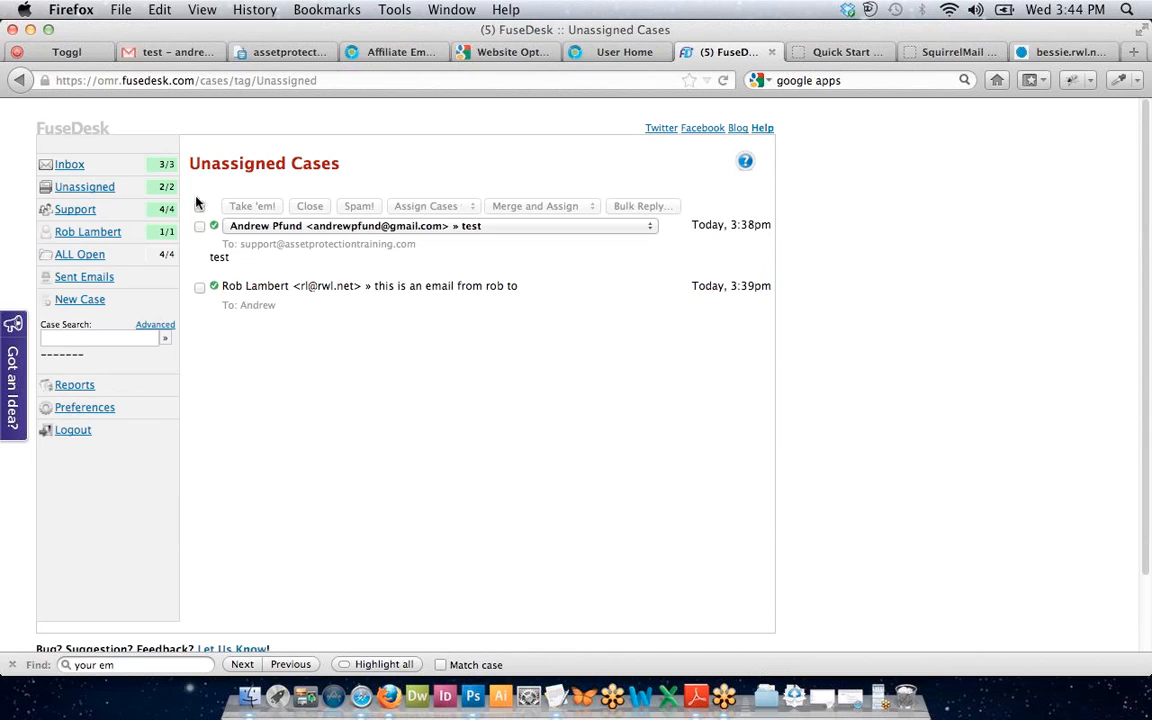
Select both unassigned cases, merge them into one, and assign it to yourself.
{"action": "left_click", "coordinate": [200, 226]}
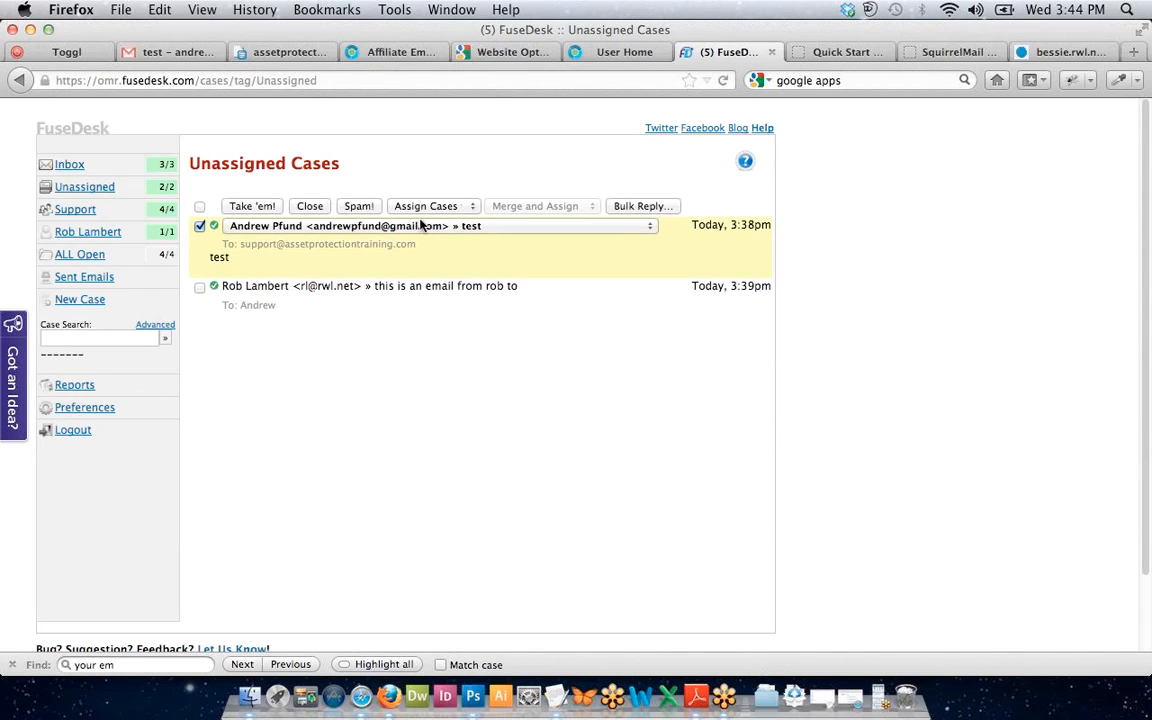
{"action": "left_click", "coordinate": [200, 207]}
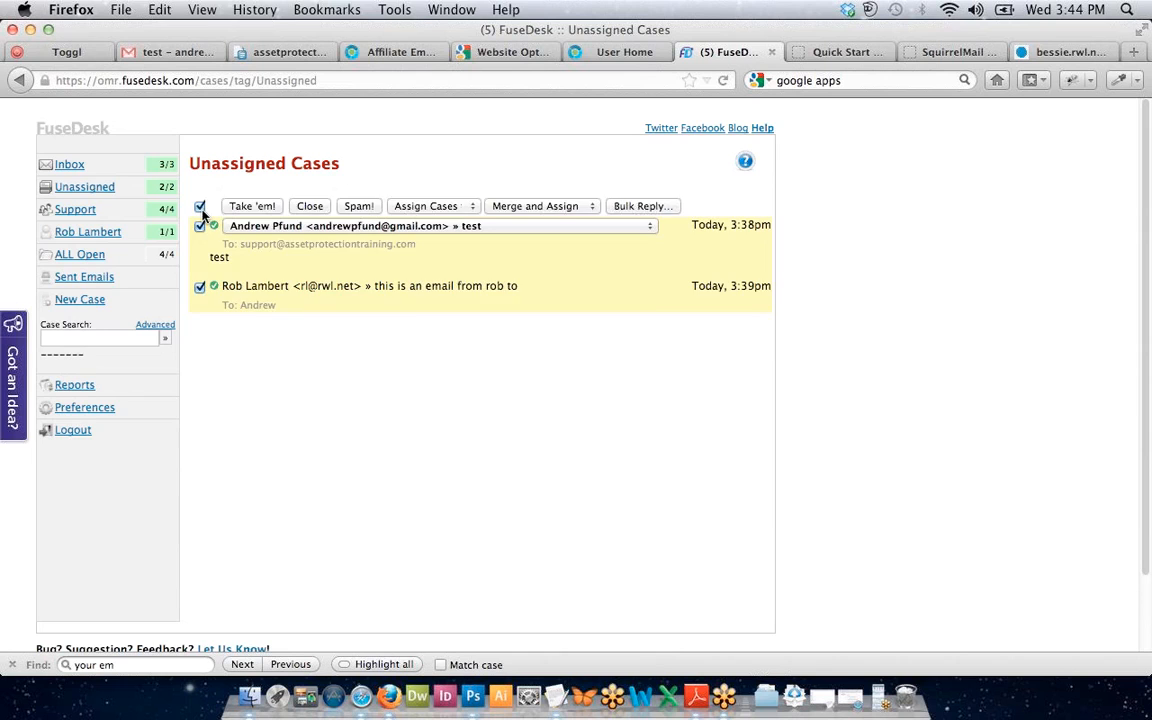
{"action": "left_click", "coordinate": [512, 207]}
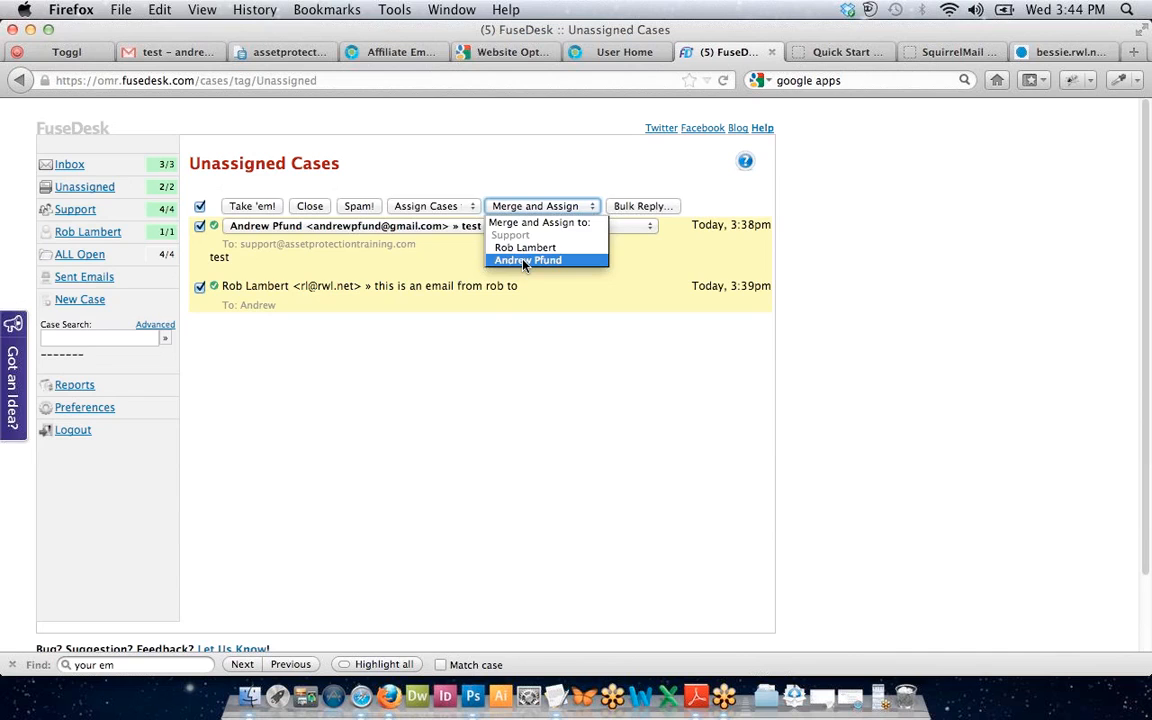
{"action": "left_click", "coordinate": [524, 261]}
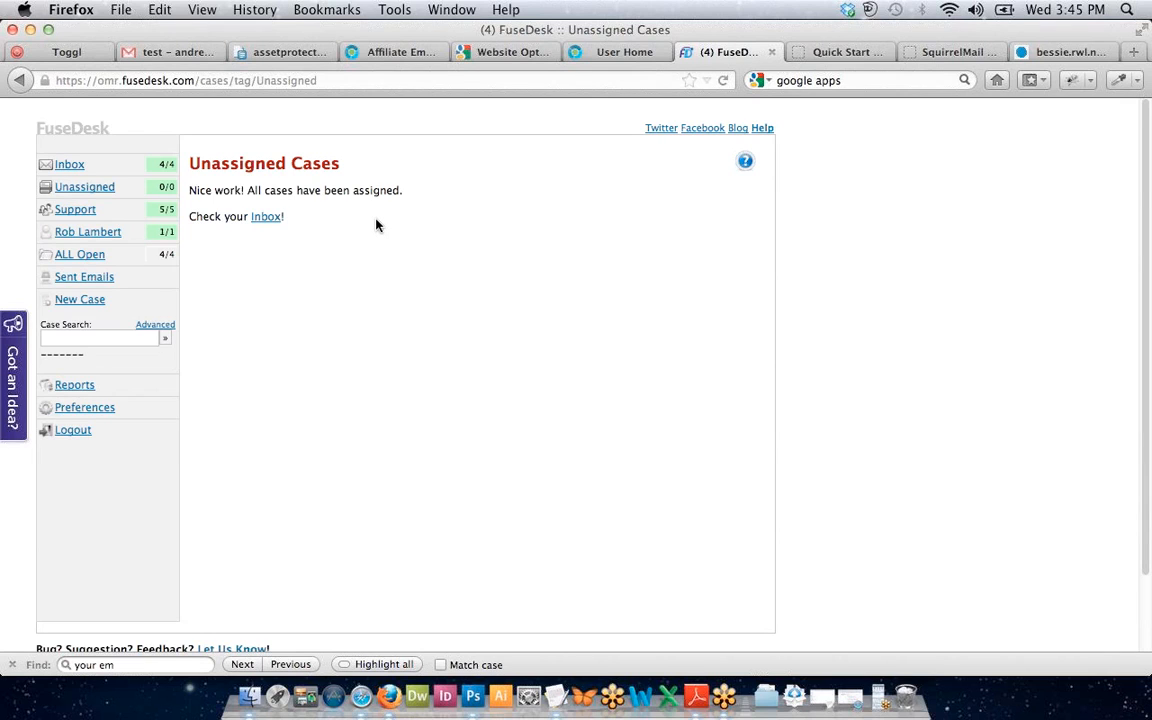
Open the 'test' case from the inbox, check the contact's 2 other cases, and review its history.
{"action": "left_click", "coordinate": [69, 165]}
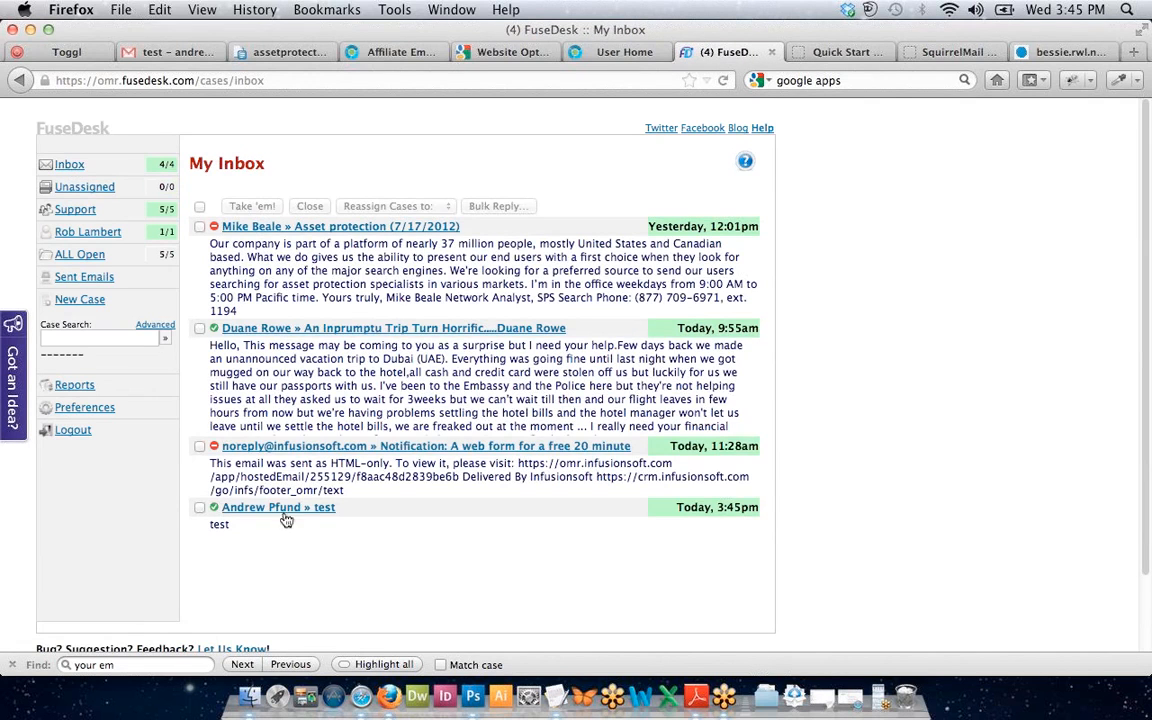
{"action": "left_click", "coordinate": [286, 514]}
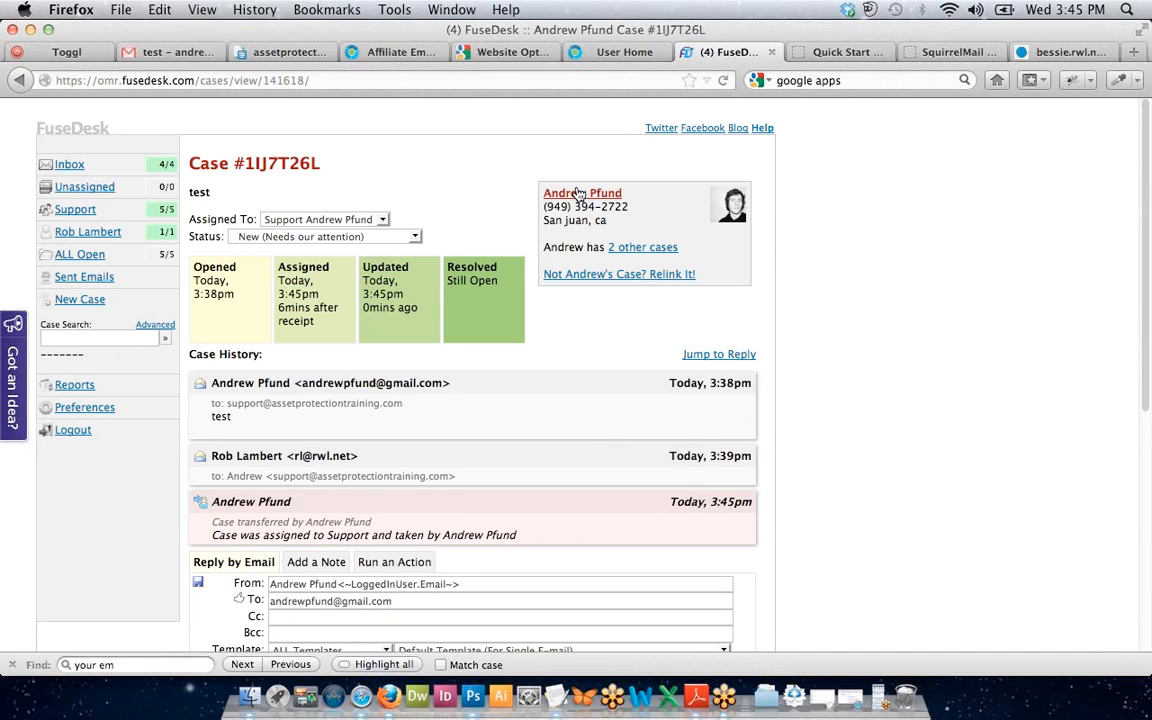
{"action": "left_click", "coordinate": [642, 249]}
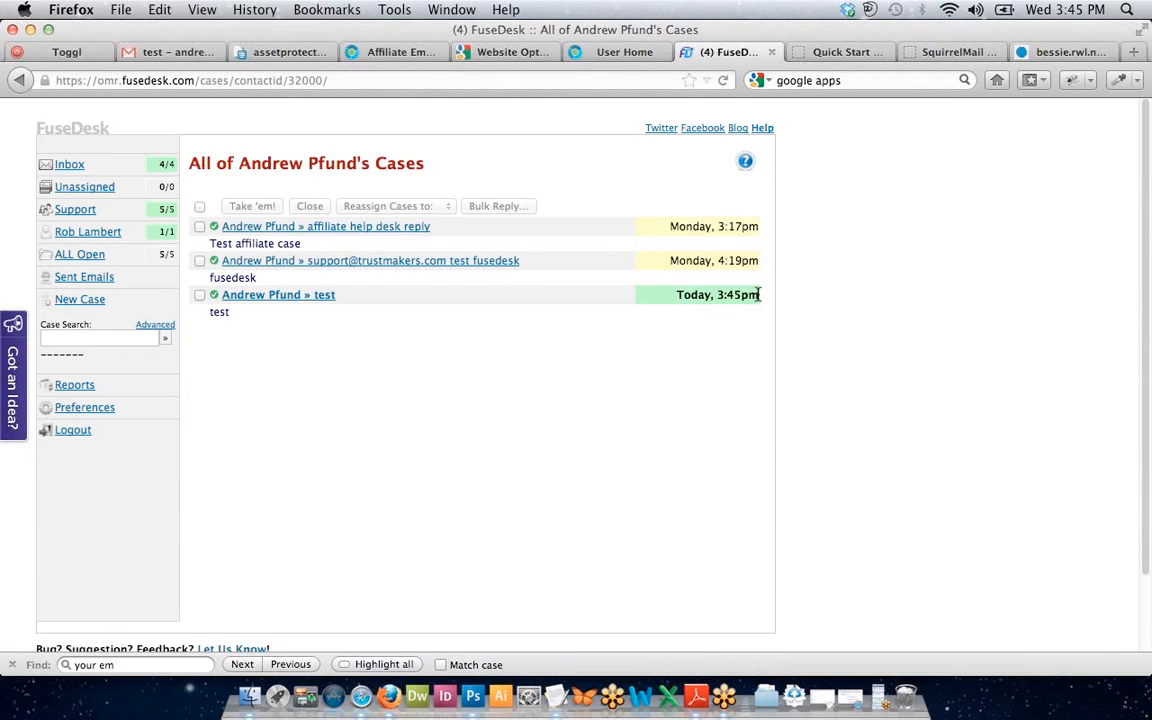
{"action": "left_click", "coordinate": [338, 300]}
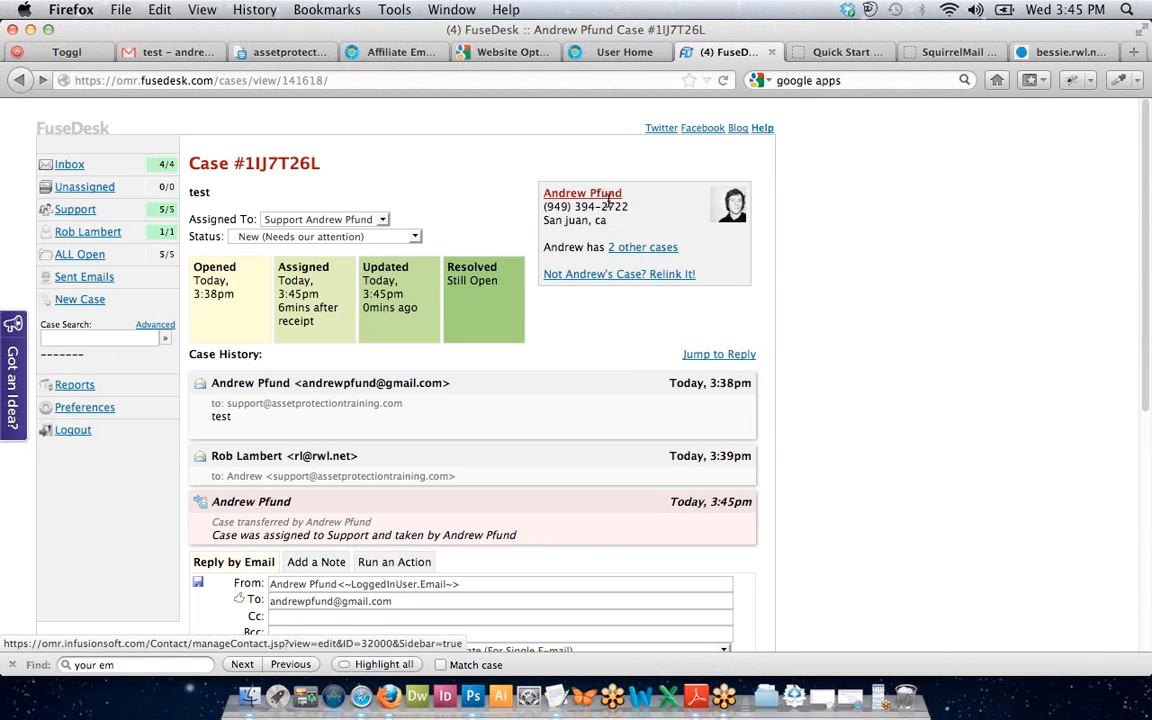
{"action": "scroll", "coordinate": [586, 197], "scroll_direction": "down", "scroll_amount": 1}
{"action": "scroll", "coordinate": [586, 197], "scroll_direction": "down", "scroll_amount": 1}
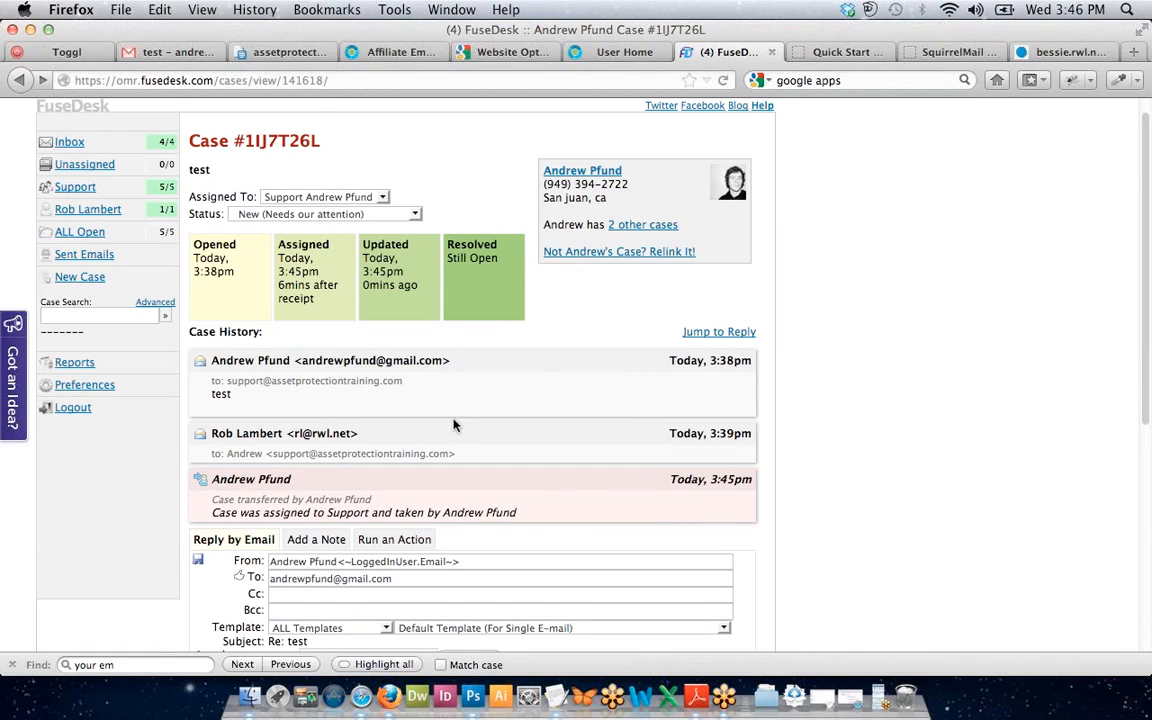
{"action": "scroll", "coordinate": [453, 425], "scroll_direction": "down", "scroll_amount": 5}
{"action": "scroll", "coordinate": [453, 420], "scroll_direction": "up", "scroll_amount": 6}
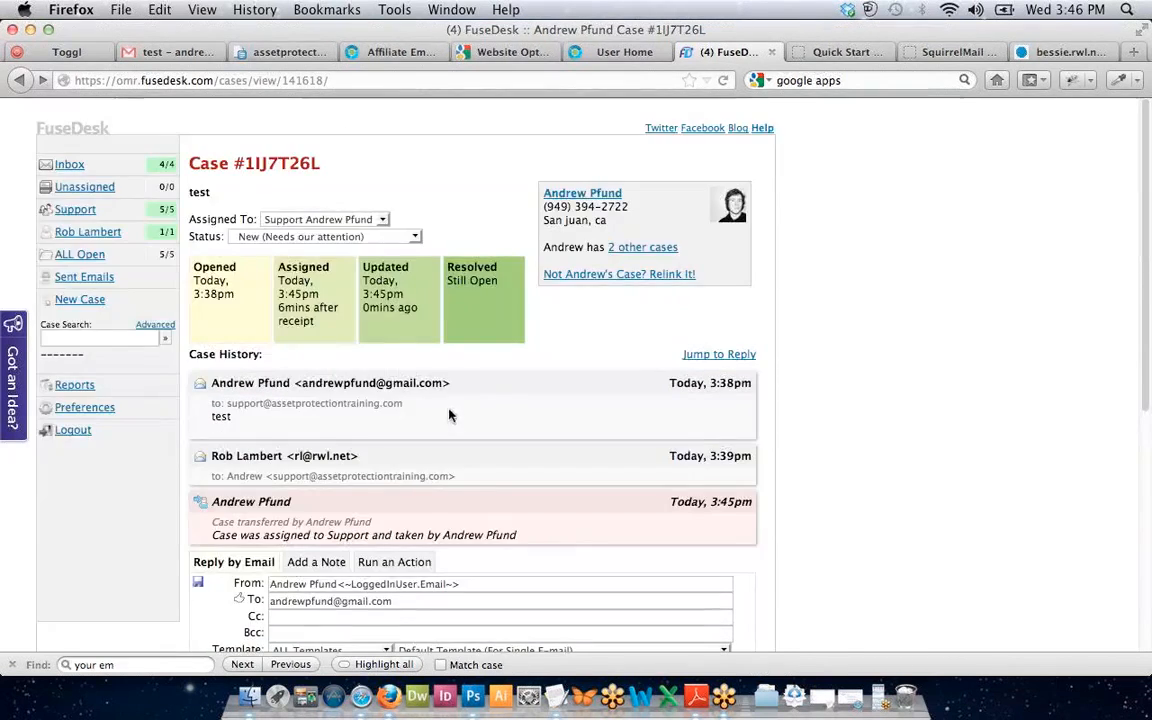
Back in My Inbox, tick the Dubai trip case and the 'test' case for a bulk action.
{"action": "left_click", "coordinate": [80, 170]}
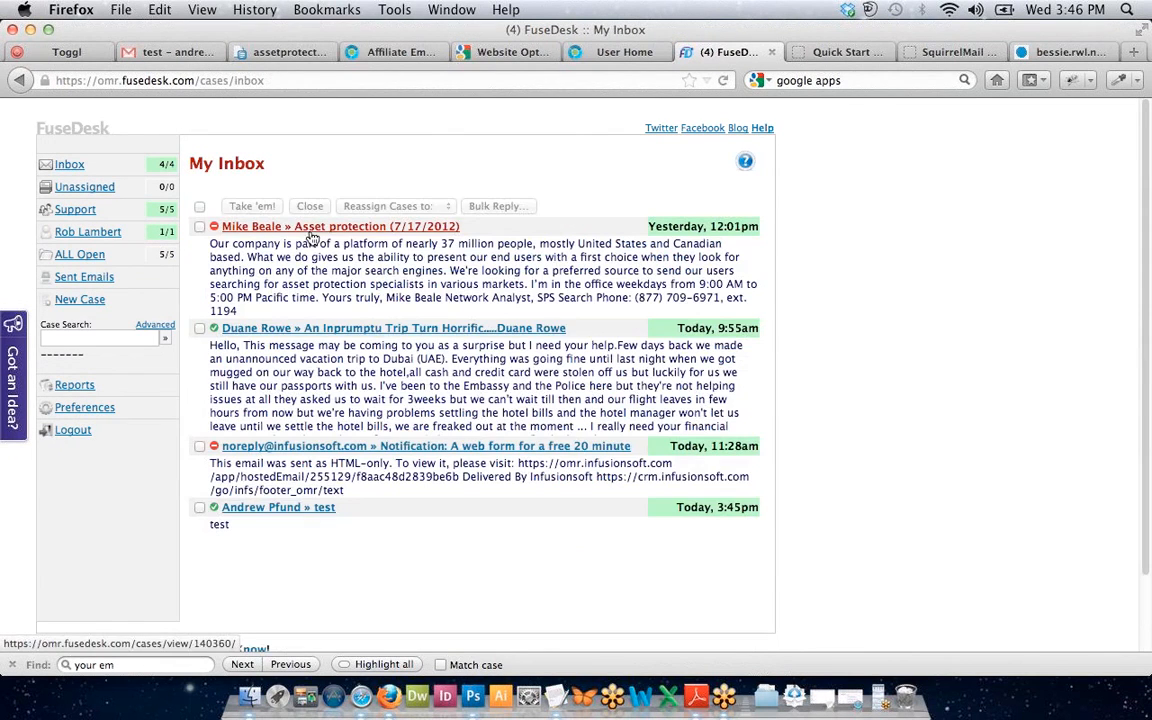
{"action": "scroll", "coordinate": [872, 326], "scroll_direction": "down", "scroll_amount": 1}
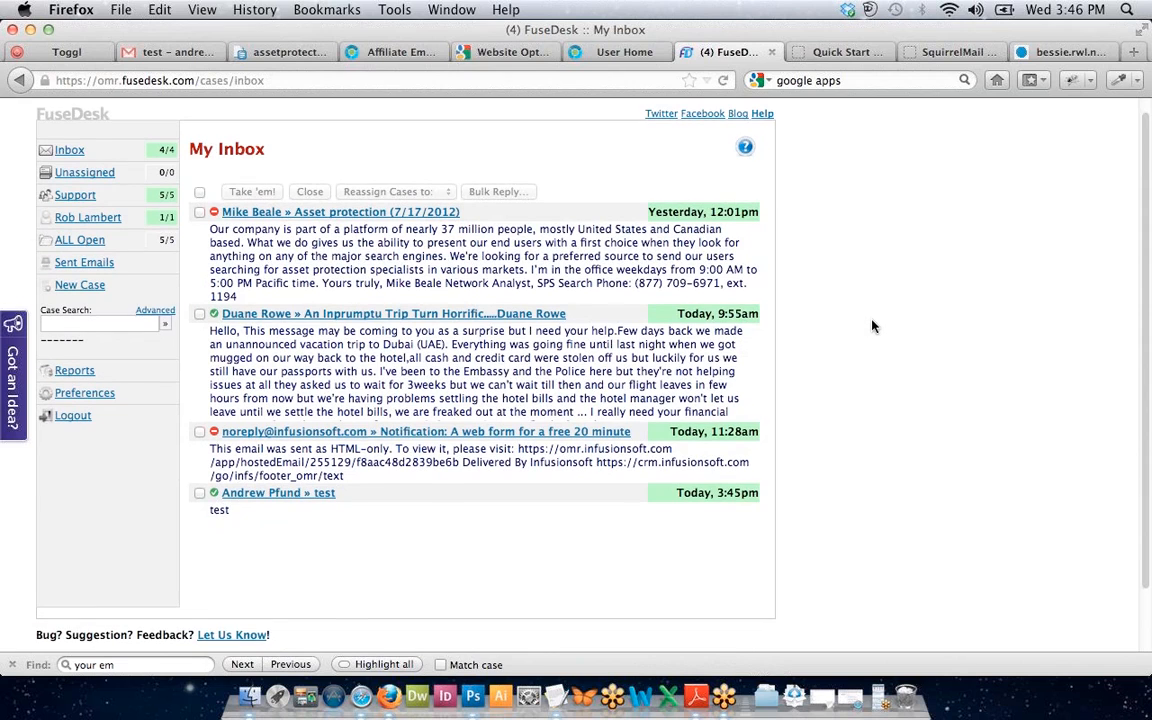
{"action": "left_click", "coordinate": [200, 314]}
{"action": "left_click", "coordinate": [200, 493]}
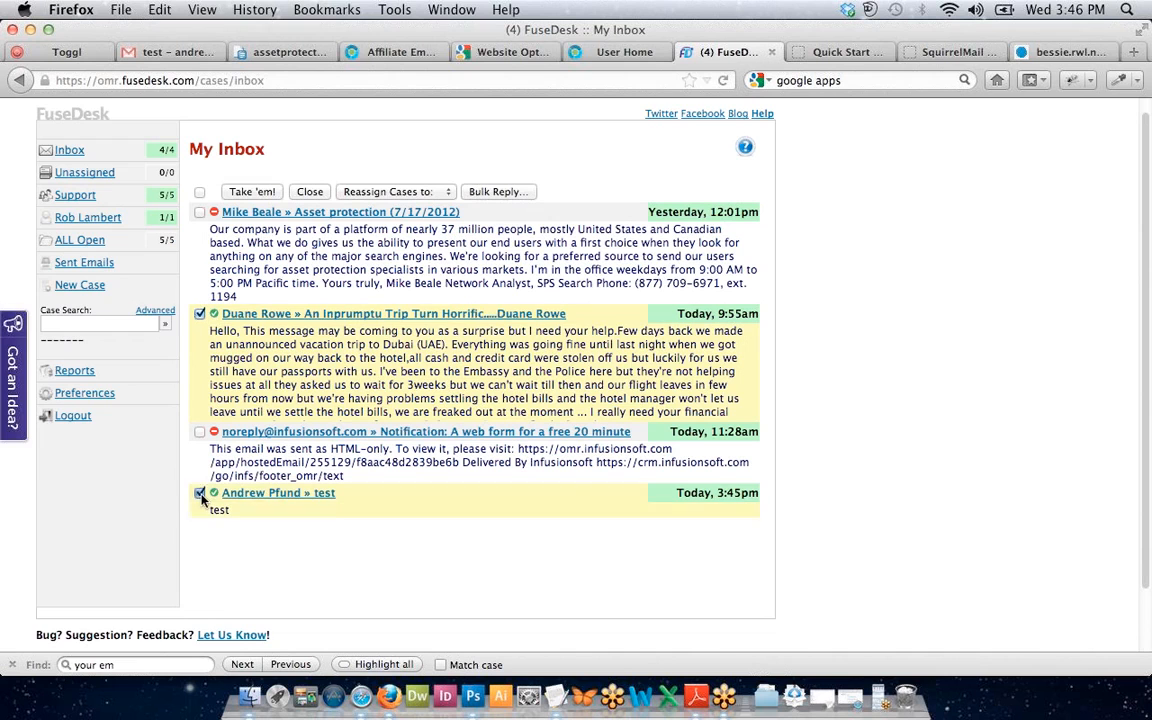
Start a bulk reply and leave the template folder on ALL Templates after trying Broadcasts.
{"action": "left_click", "coordinate": [499, 193]}
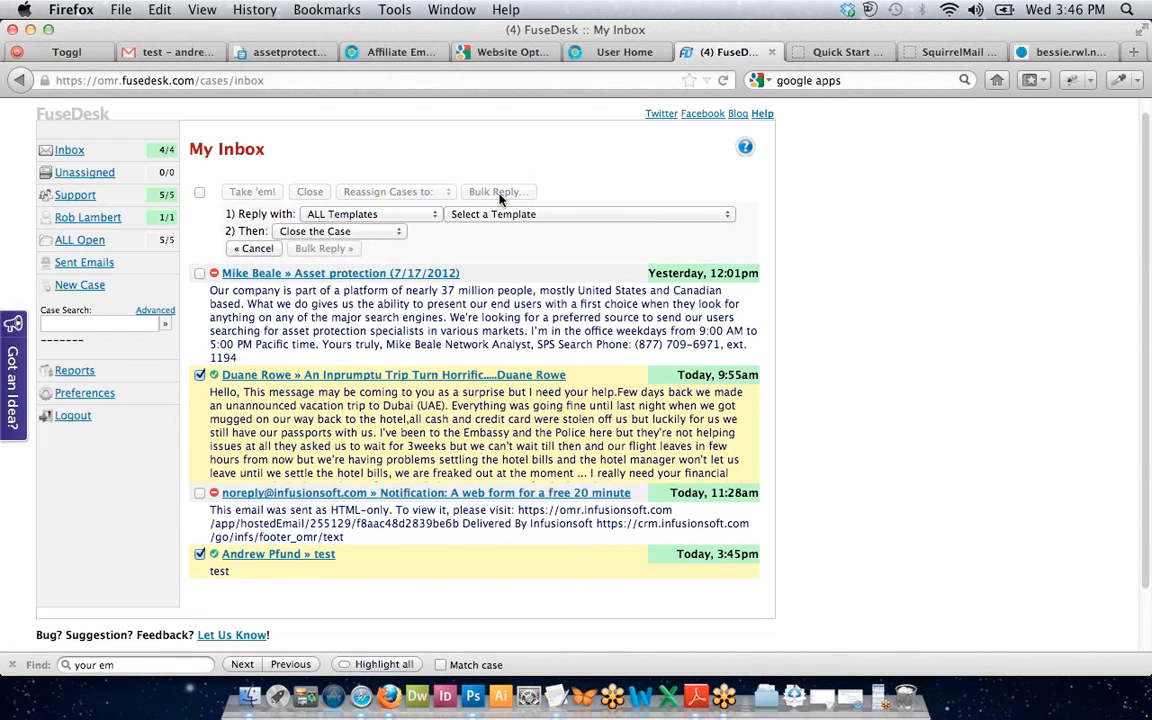
{"action": "left_click", "coordinate": [340, 216]}
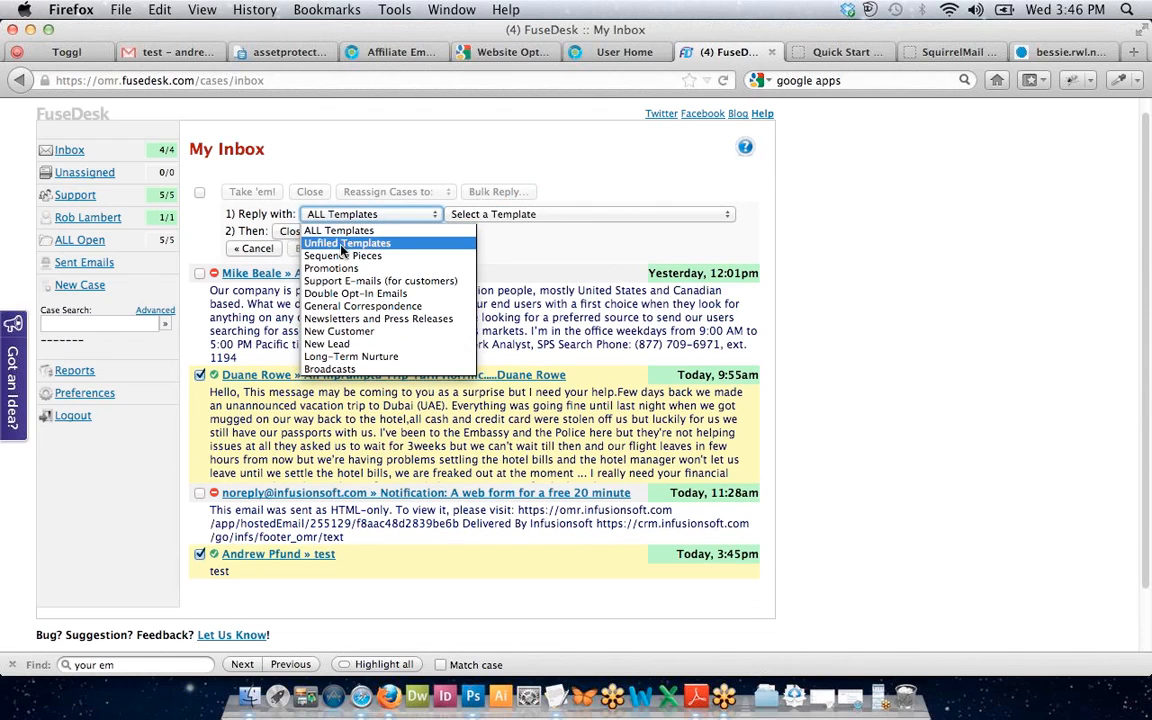
{"action": "left_click", "coordinate": [350, 229]}
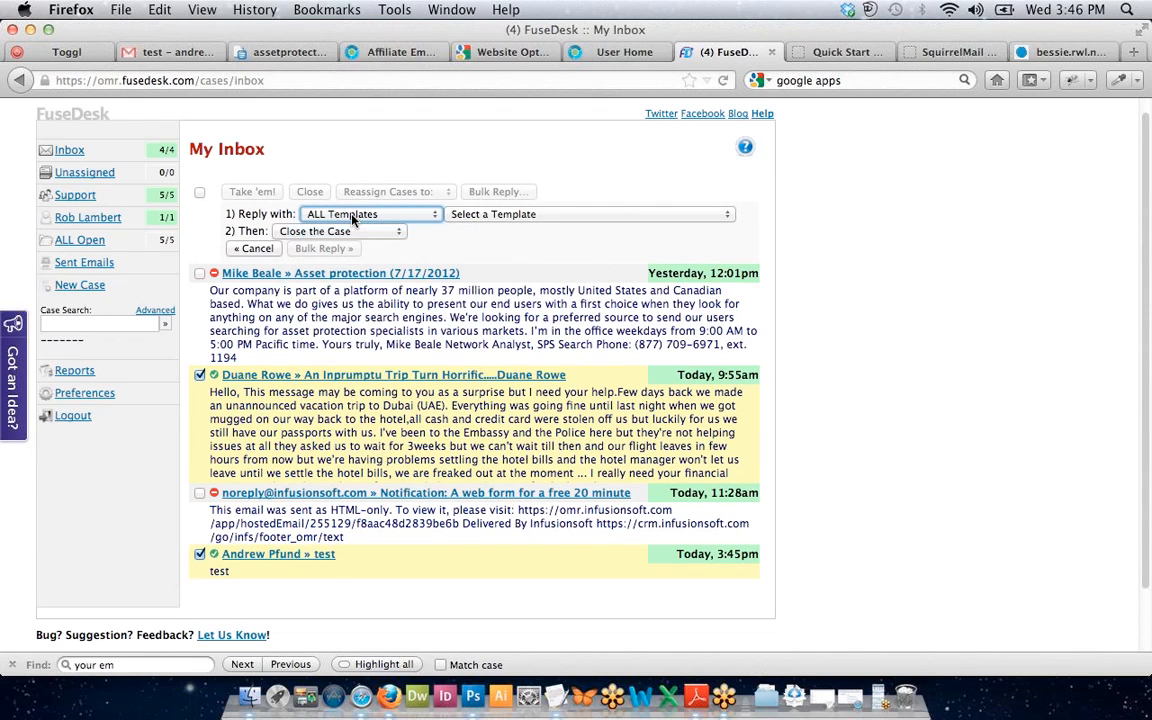
{"action": "left_click", "coordinate": [352, 219]}
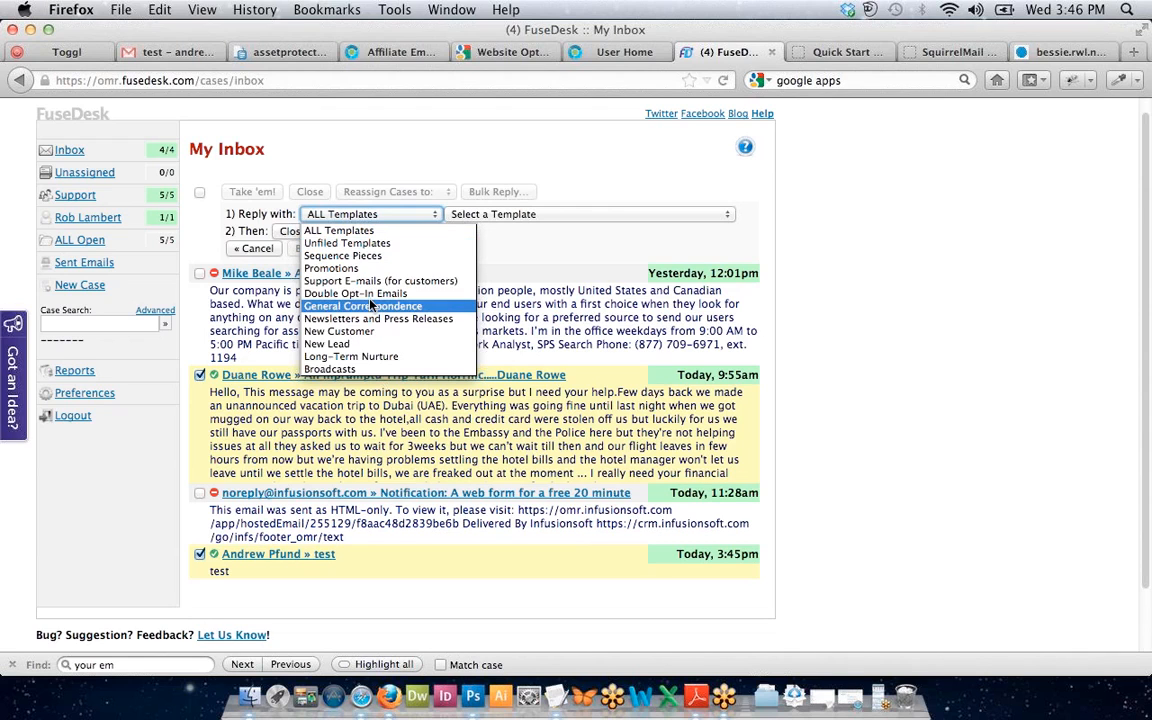
{"action": "left_click", "coordinate": [385, 369]}
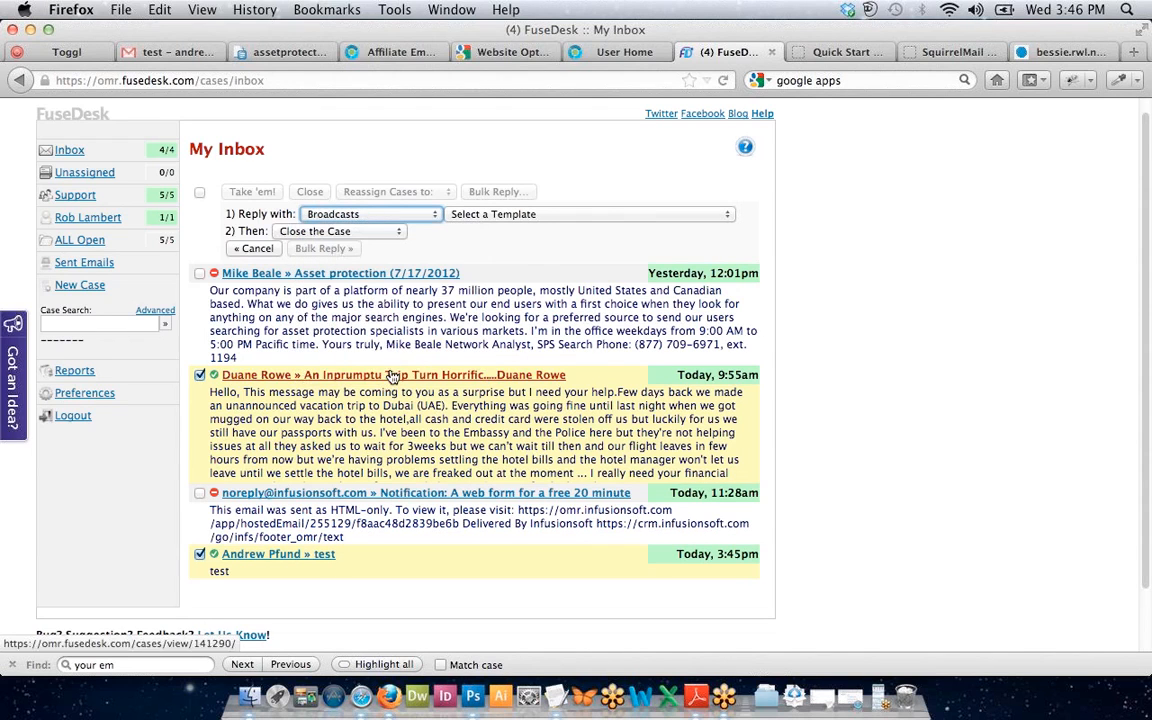
{"action": "left_click", "coordinate": [518, 216]}
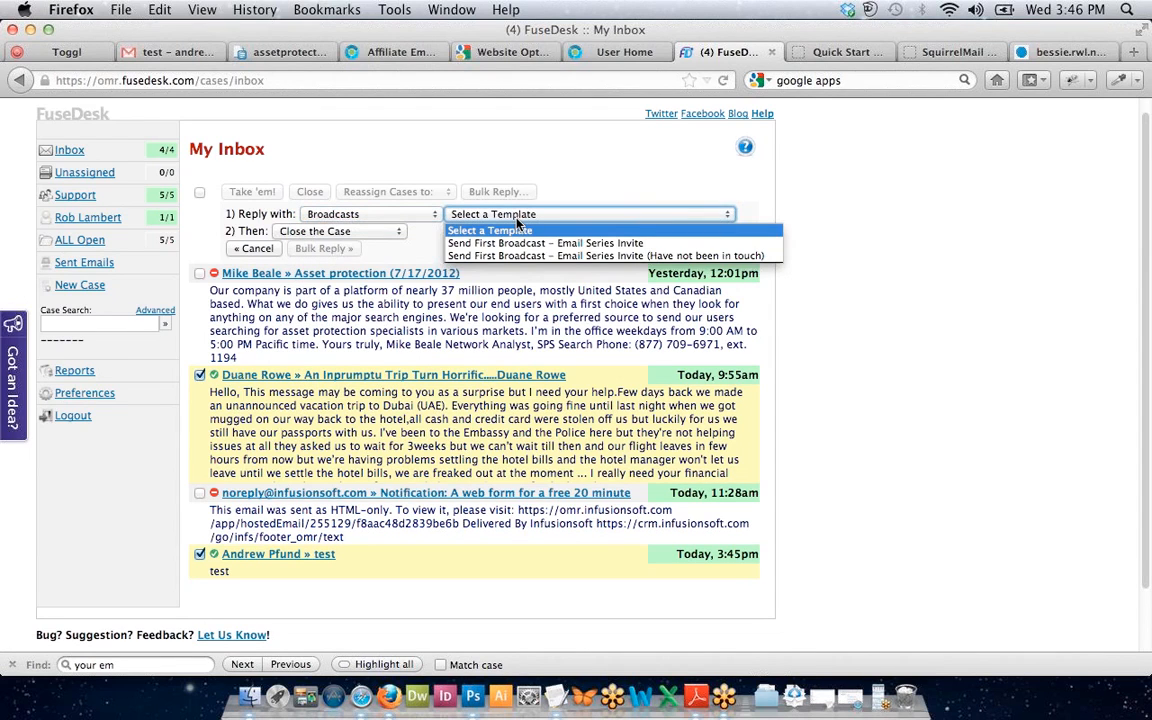
{"action": "left_click", "coordinate": [517, 219]}
{"action": "left_click", "coordinate": [399, 217]}
{"action": "left_click", "coordinate": [380, 233]}
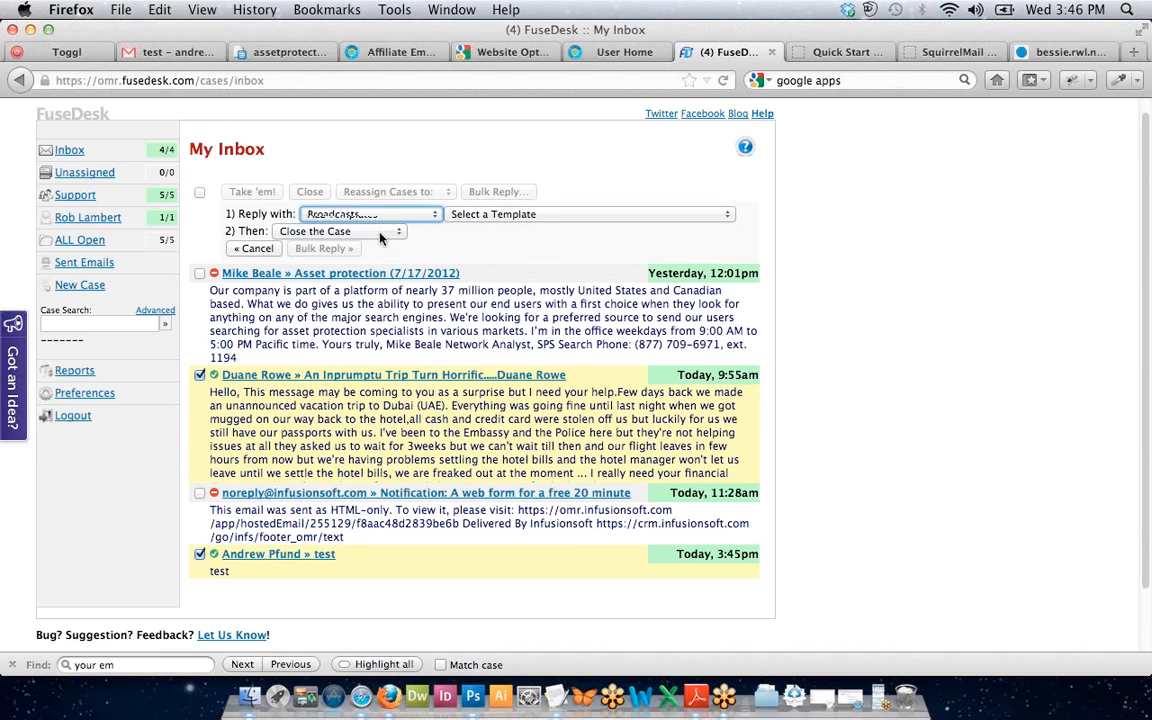
Browse the full list of reply templates in ALL Templates.
{"action": "left_click", "coordinate": [515, 216]}
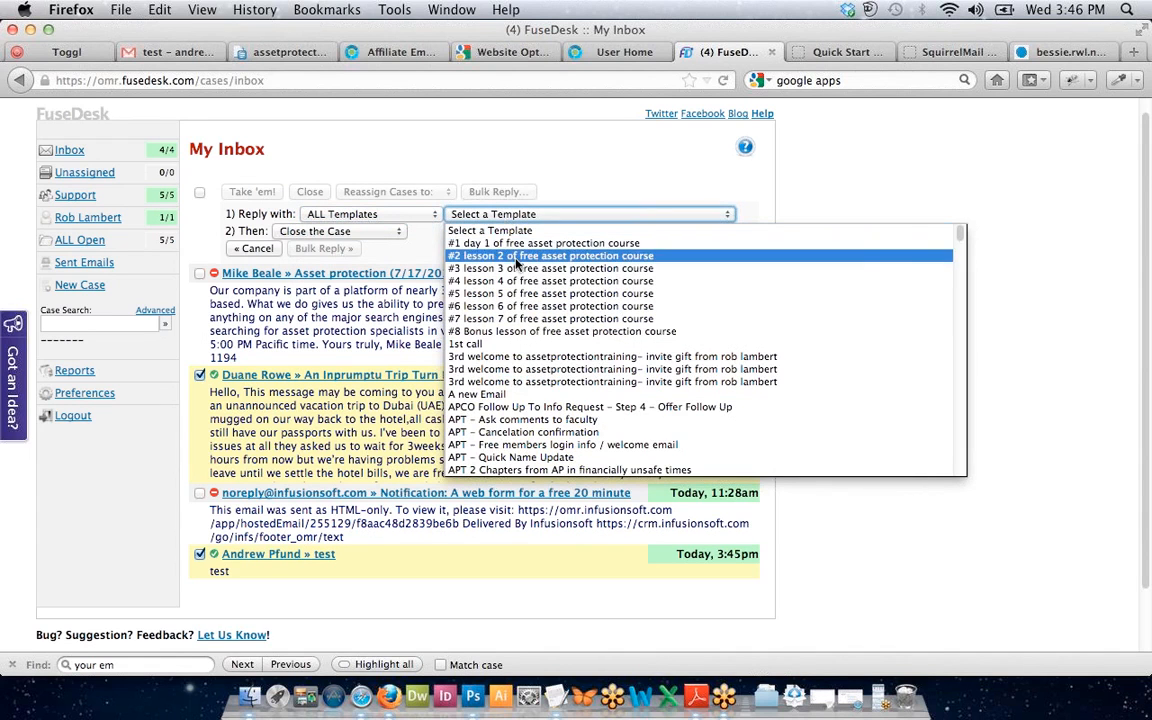
{"action": "scroll", "coordinate": [517, 262], "scroll_direction": "down", "scroll_amount": 3}
{"action": "scroll", "coordinate": [512, 316], "scroll_direction": "down", "scroll_amount": 6}
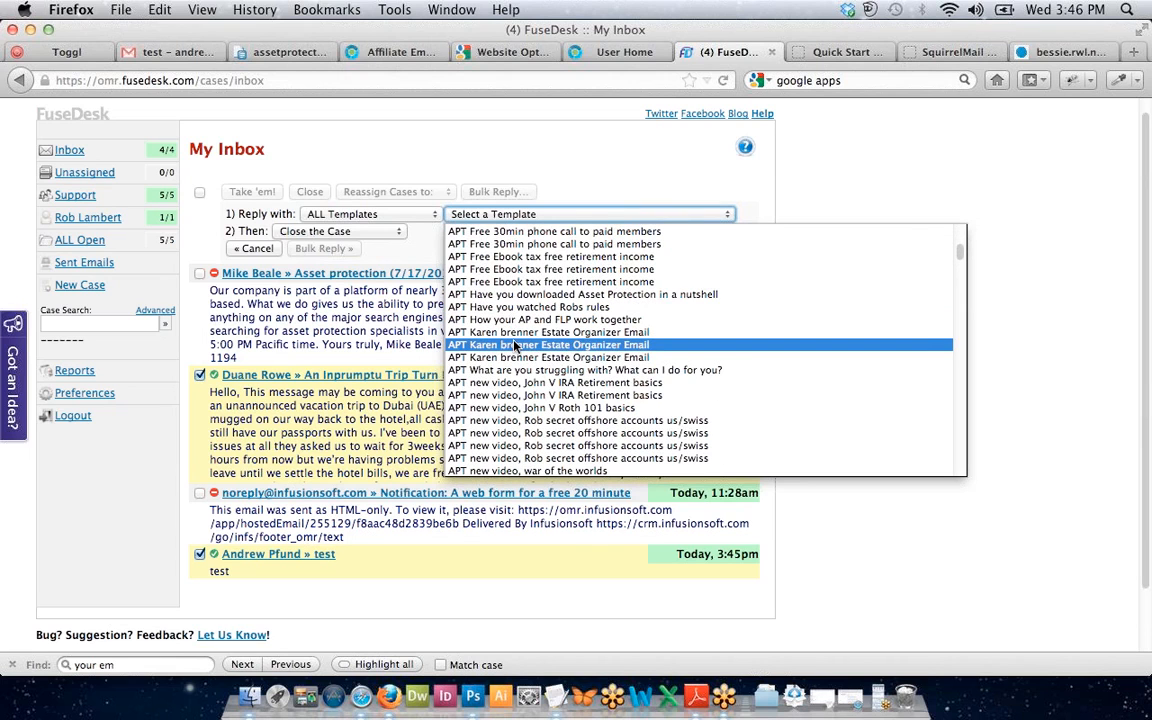
{"action": "scroll", "coordinate": [515, 345], "scroll_direction": "down", "scroll_amount": 18}
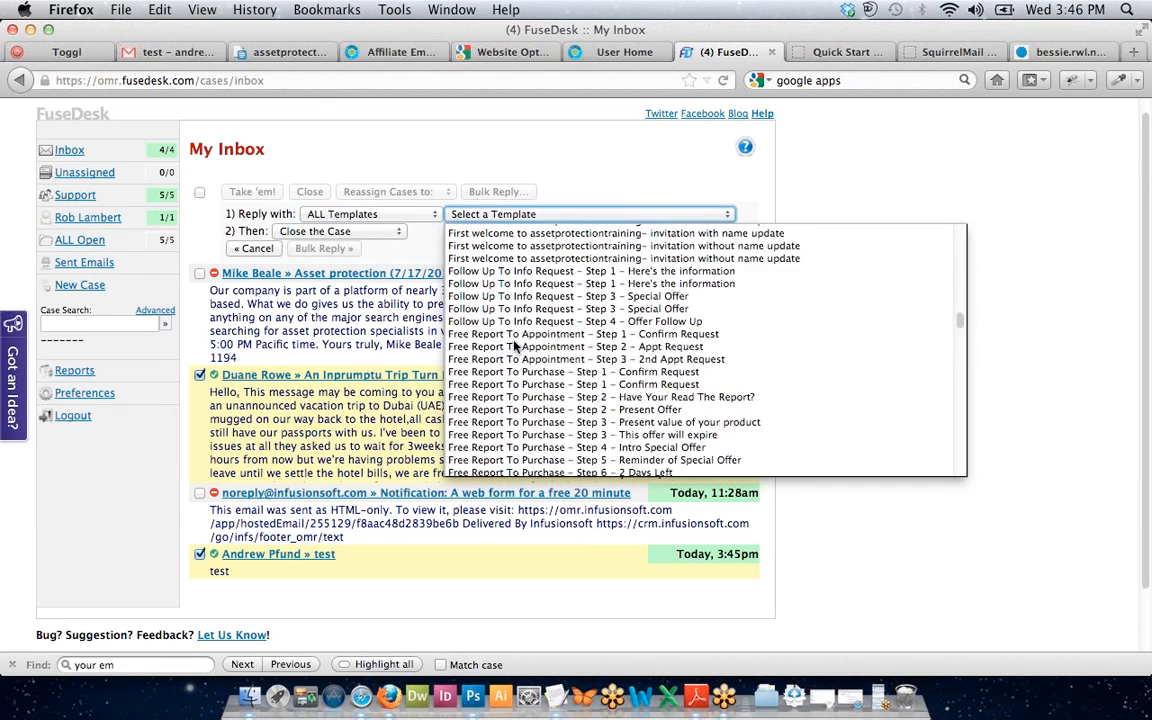
{"action": "scroll", "coordinate": [515, 345], "scroll_direction": "down", "scroll_amount": 15}
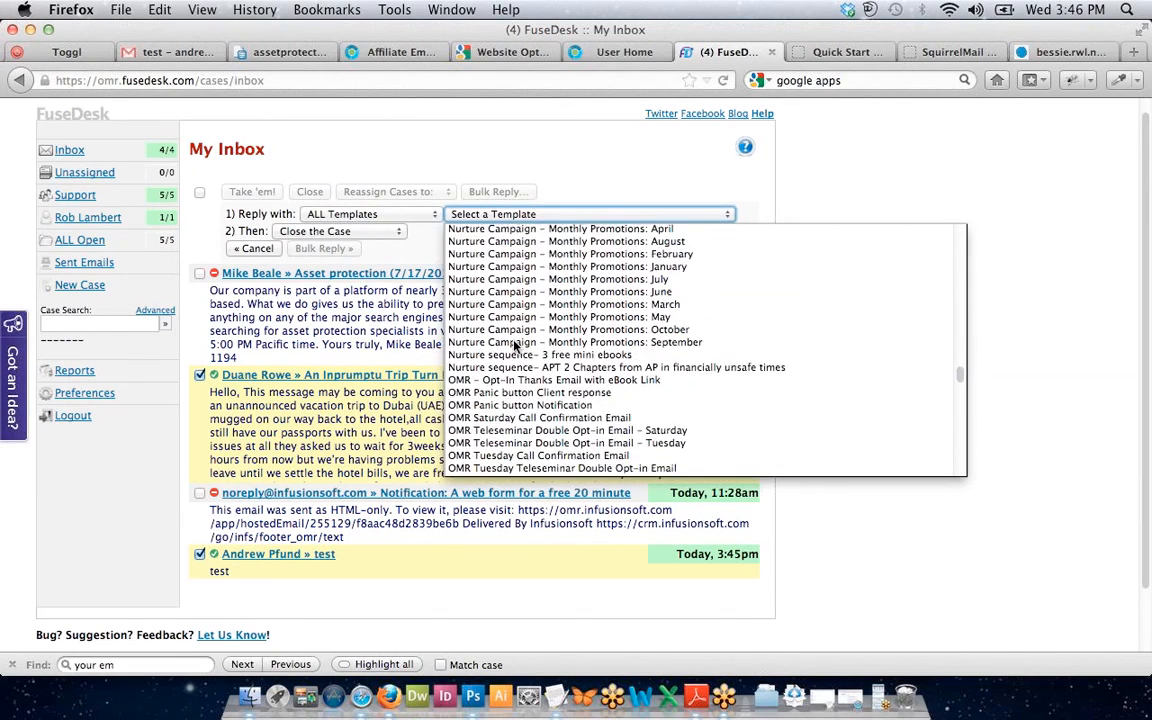
{"action": "scroll", "coordinate": [515, 345], "scroll_direction": "down", "scroll_amount": 2}
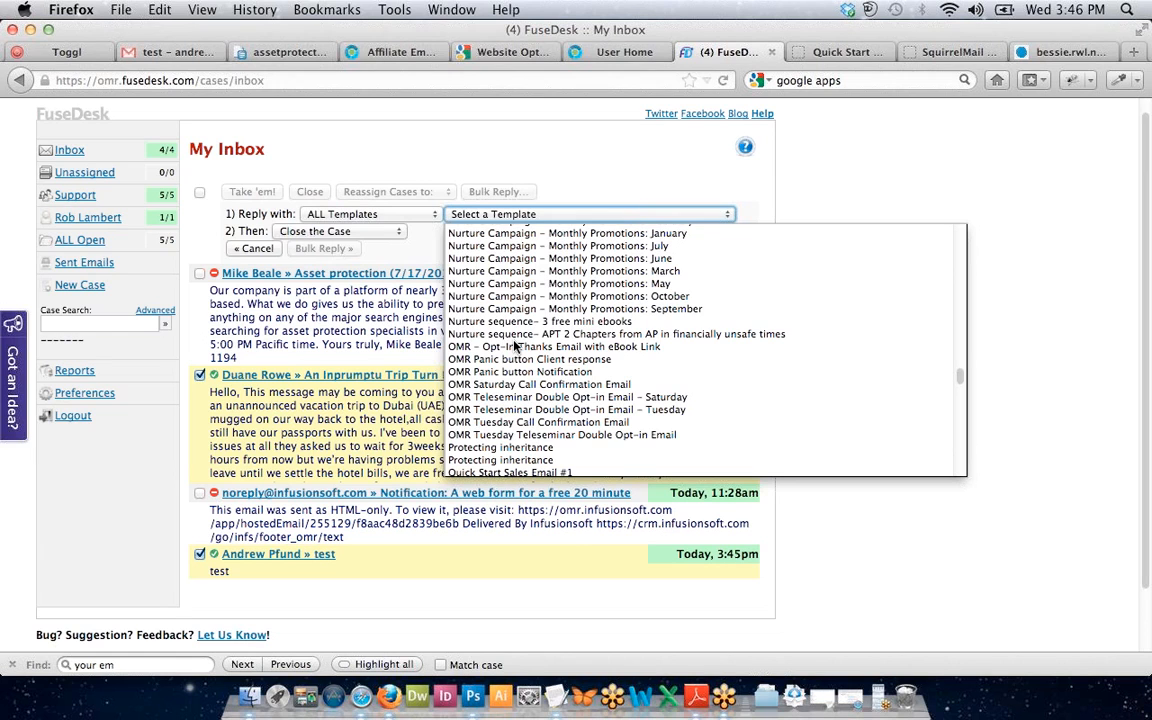
{"action": "scroll", "coordinate": [505, 360], "scroll_direction": "down", "scroll_amount": 5}
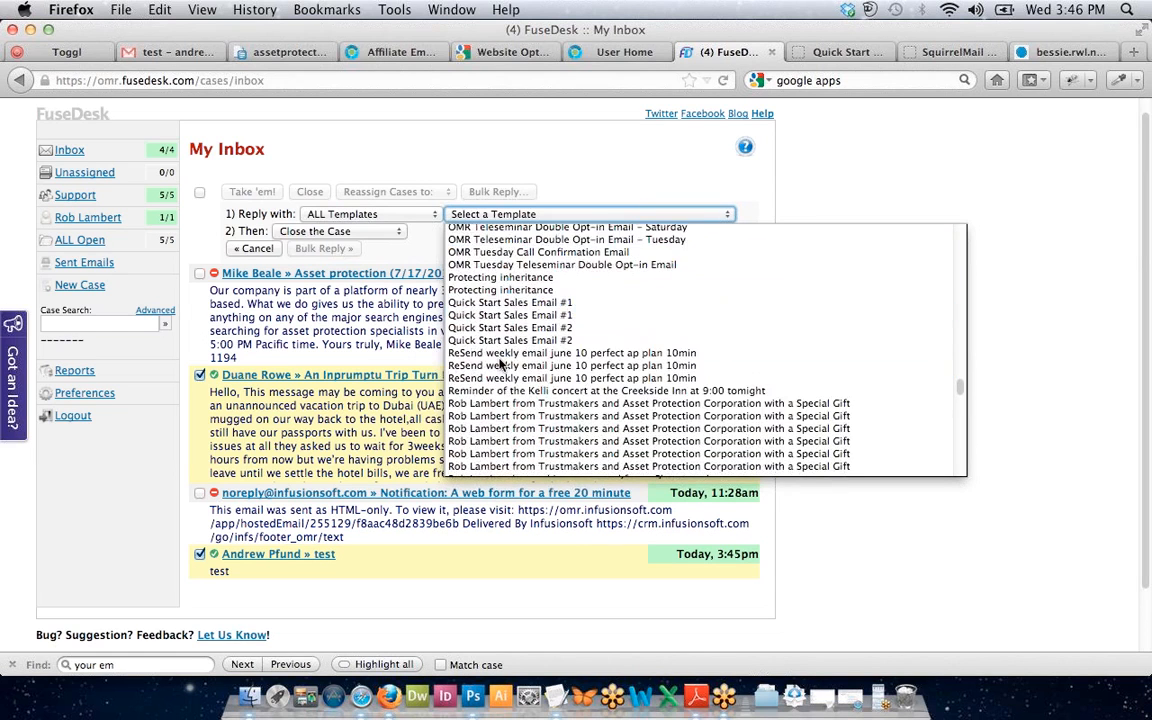
{"action": "scroll", "coordinate": [503, 365], "scroll_direction": "down", "scroll_amount": 8}
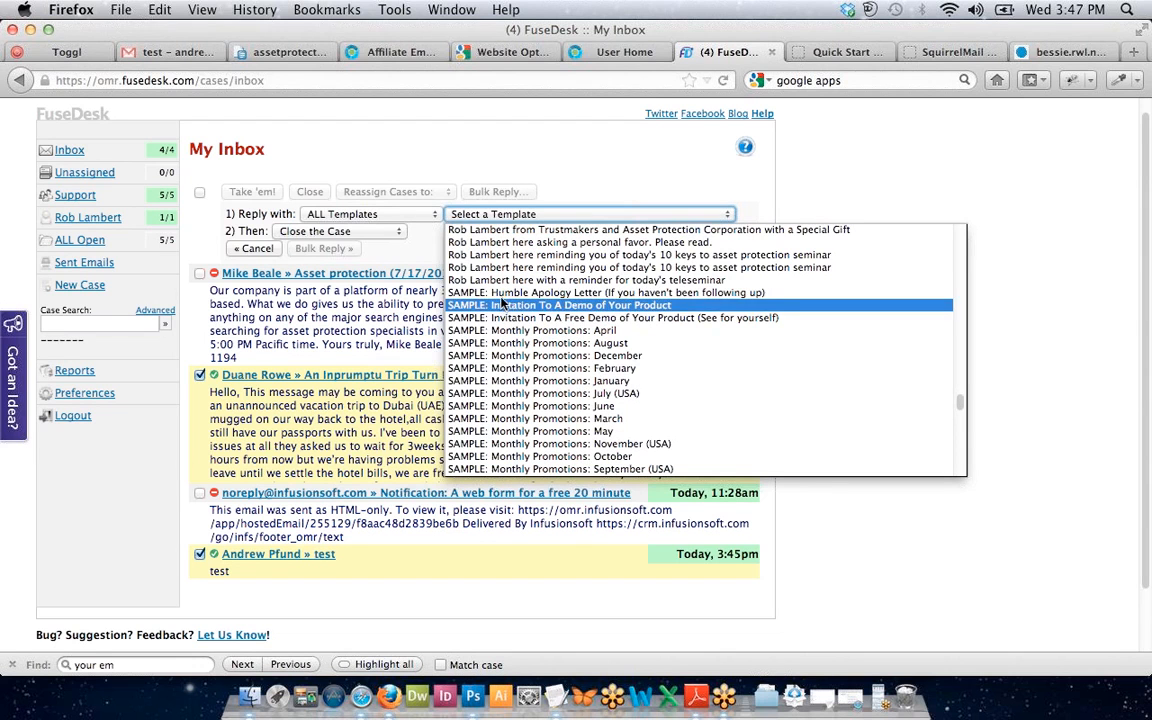
{"action": "scroll", "coordinate": [521, 376], "scroll_direction": "down", "scroll_amount": 15}
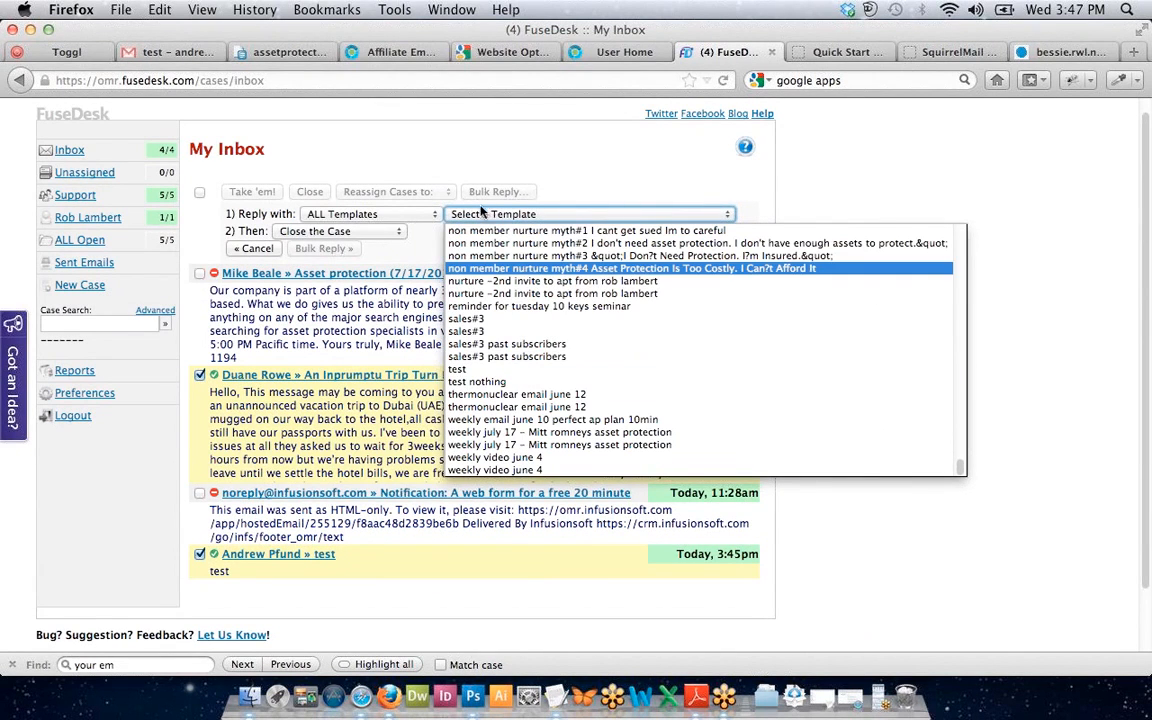
{"action": "scroll", "coordinate": [502, 288], "scroll_direction": "up", "scroll_amount": 15}
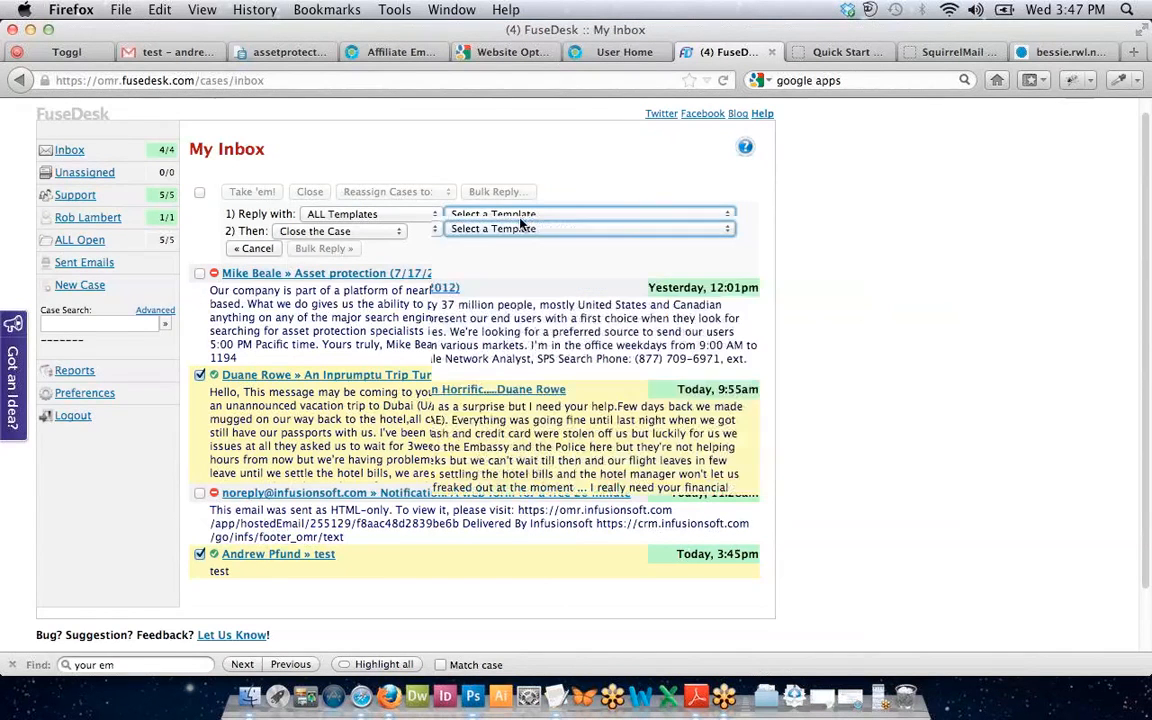
Try the asset protection course lesson 1 and 2 templates, keep Close the Case, then clear the template.
{"action": "left_click", "coordinate": [515, 234]}
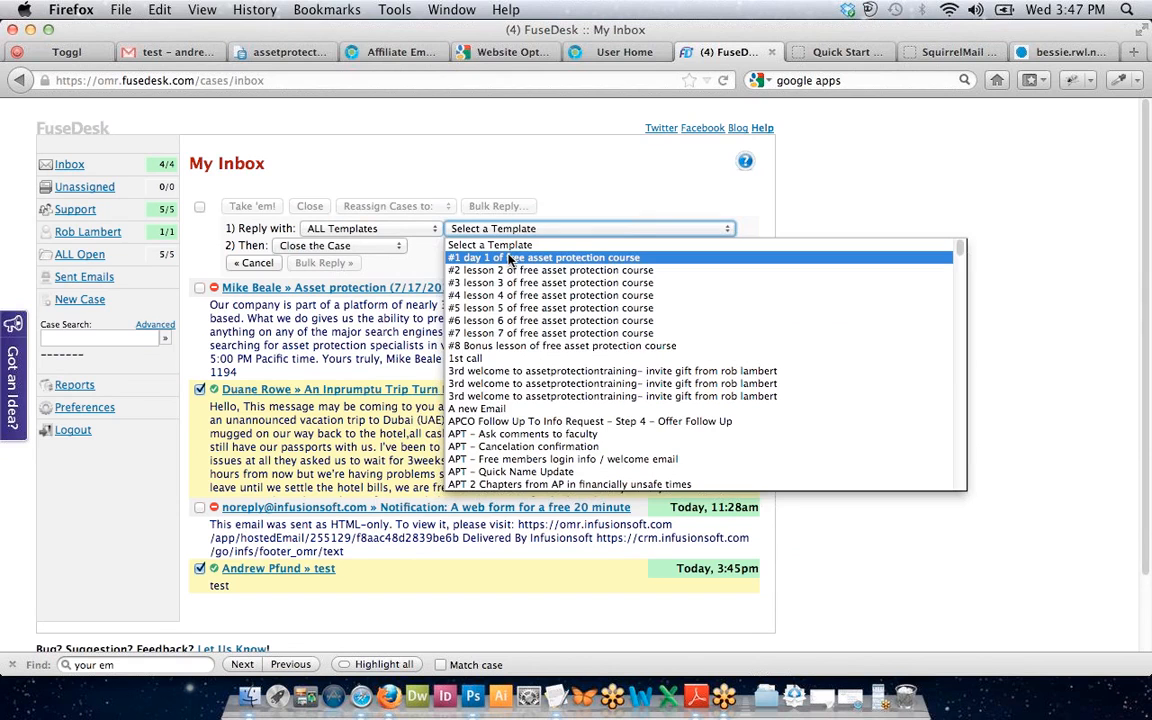
{"action": "left_click", "coordinate": [510, 259]}
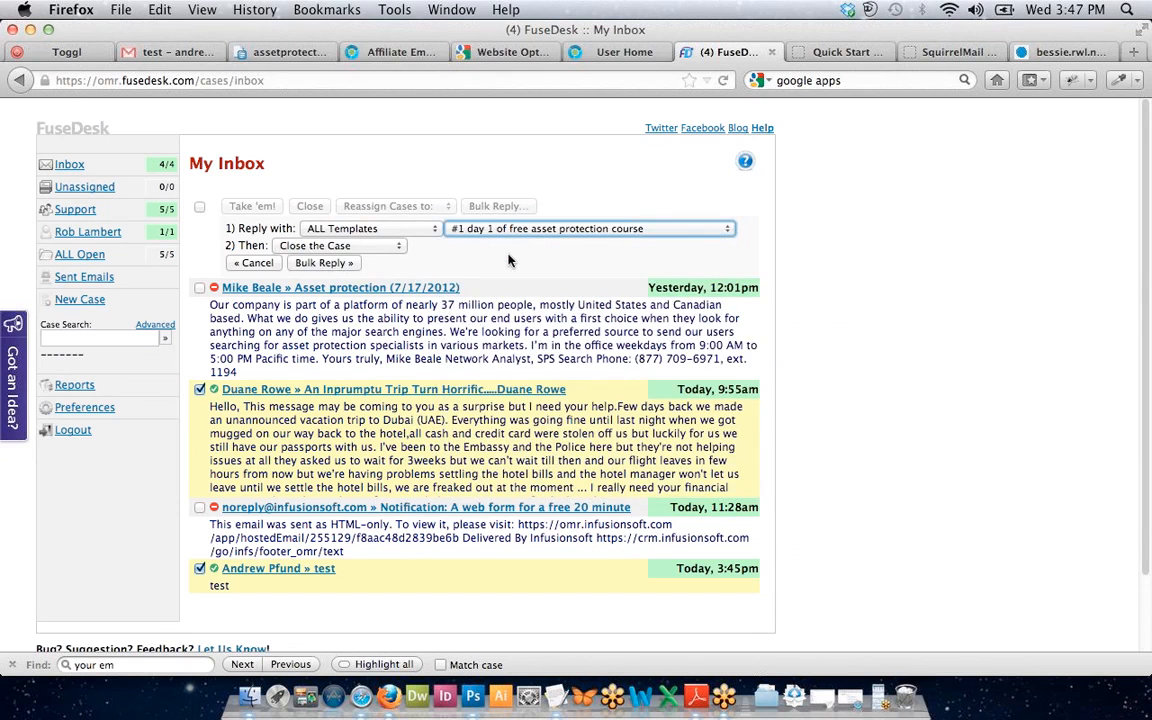
{"action": "left_click", "coordinate": [377, 247]}
{"action": "left_click", "coordinate": [377, 247]}
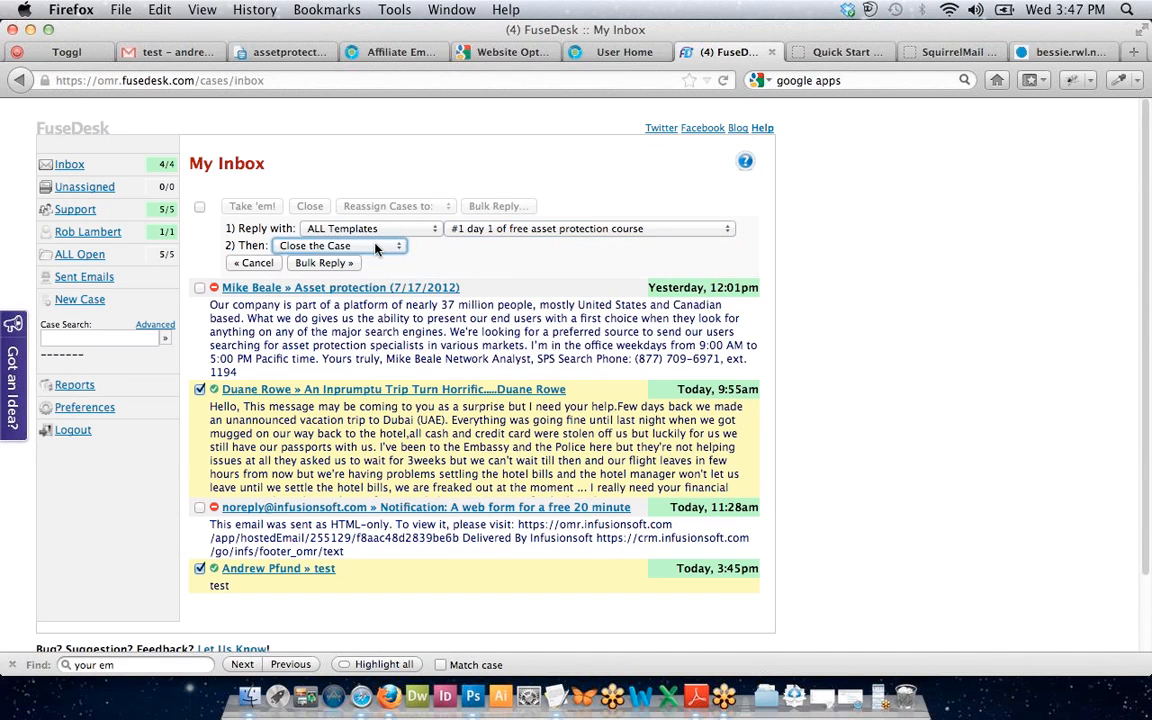
{"action": "left_click", "coordinate": [514, 230]}
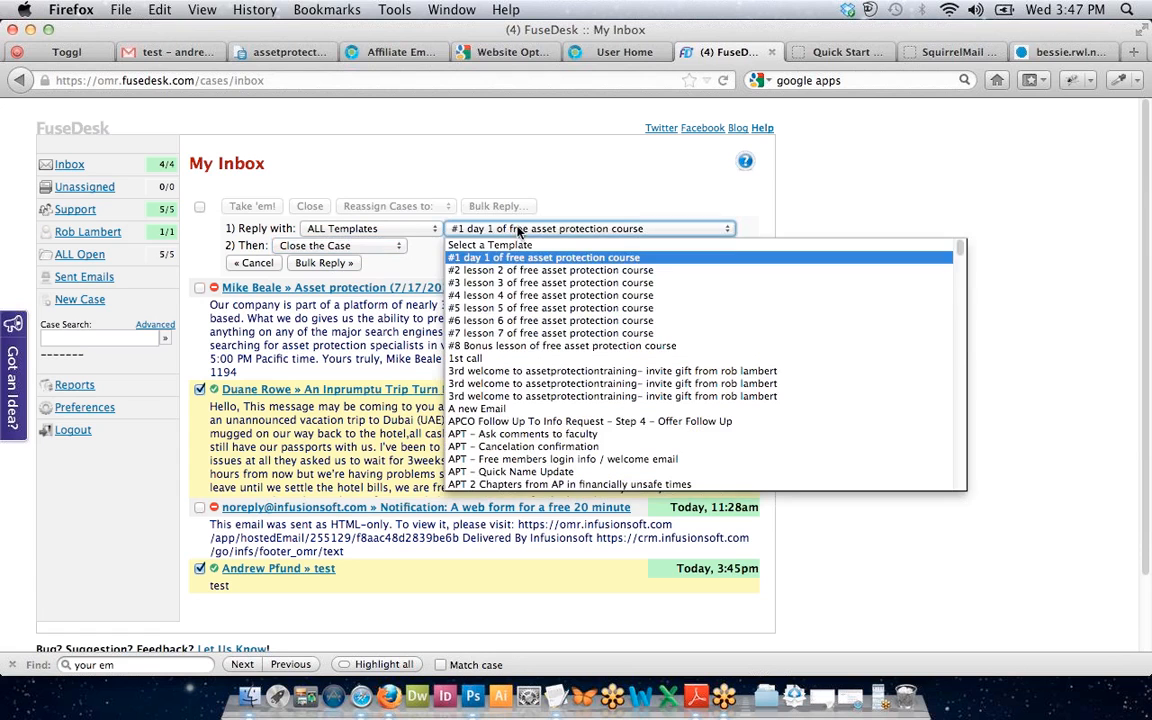
{"action": "left_click", "coordinate": [510, 244]}
{"action": "left_click", "coordinate": [462, 247]}
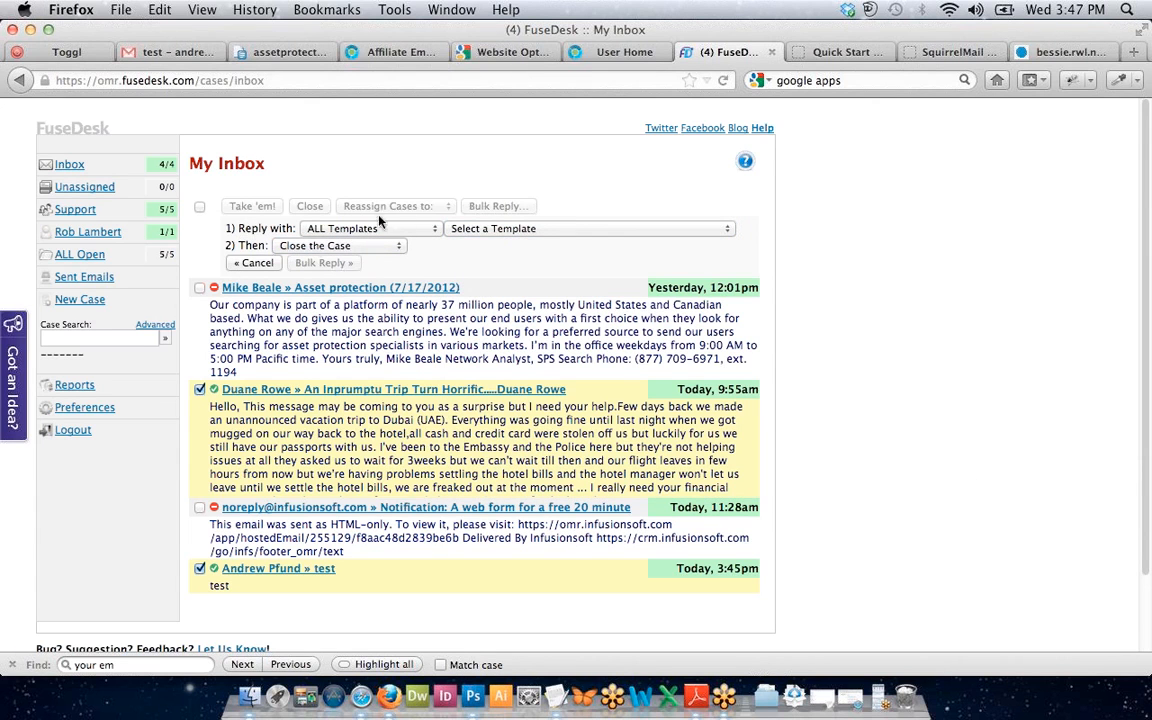
{"action": "left_click", "coordinate": [460, 229]}
{"action": "left_click", "coordinate": [462, 270]}
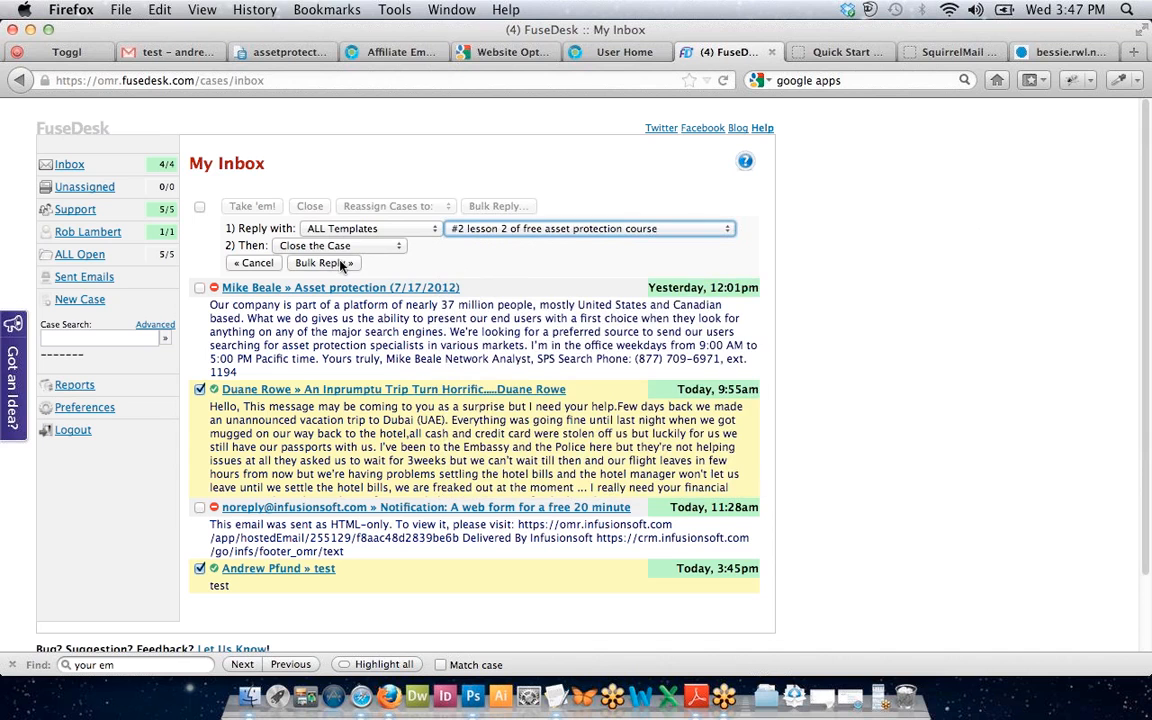
{"action": "left_click", "coordinate": [514, 228]}
{"action": "left_click", "coordinate": [508, 246]}
{"action": "left_click", "coordinate": [466, 248]}
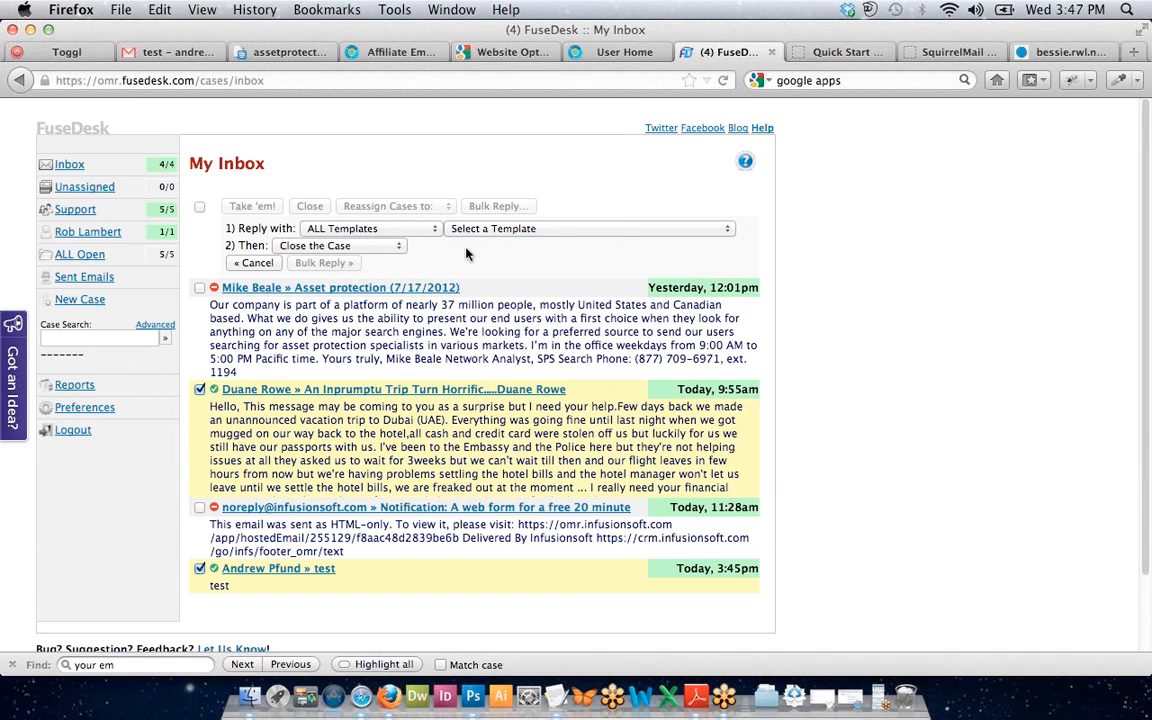
Filter templates to Support E-mails (for customers) and choose APT – Cancelation confirmation.
{"action": "left_click", "coordinate": [334, 228]}
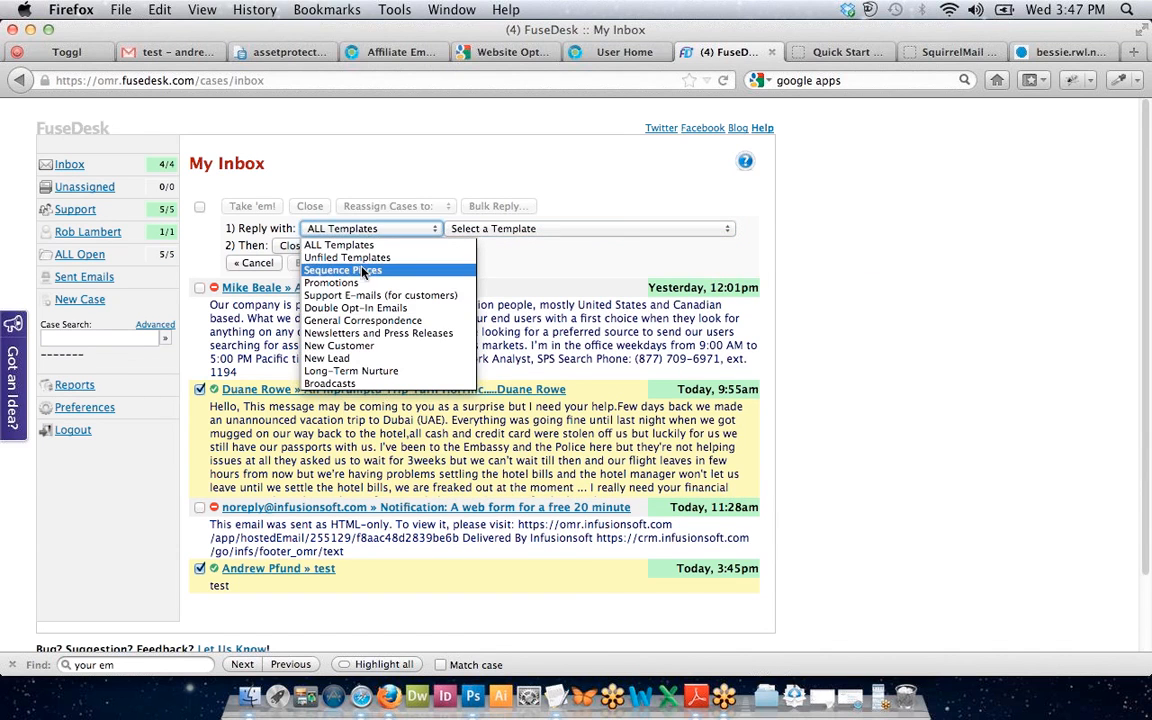
{"action": "left_click", "coordinate": [356, 295]}
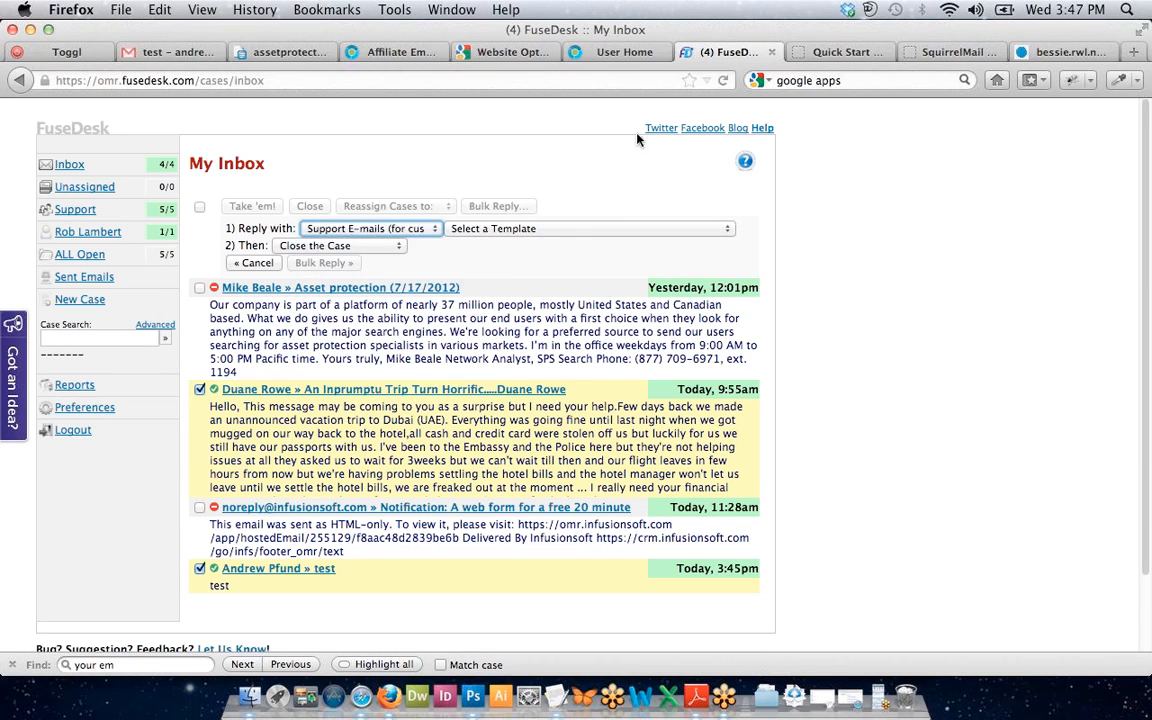
{"action": "left_click", "coordinate": [493, 229]}
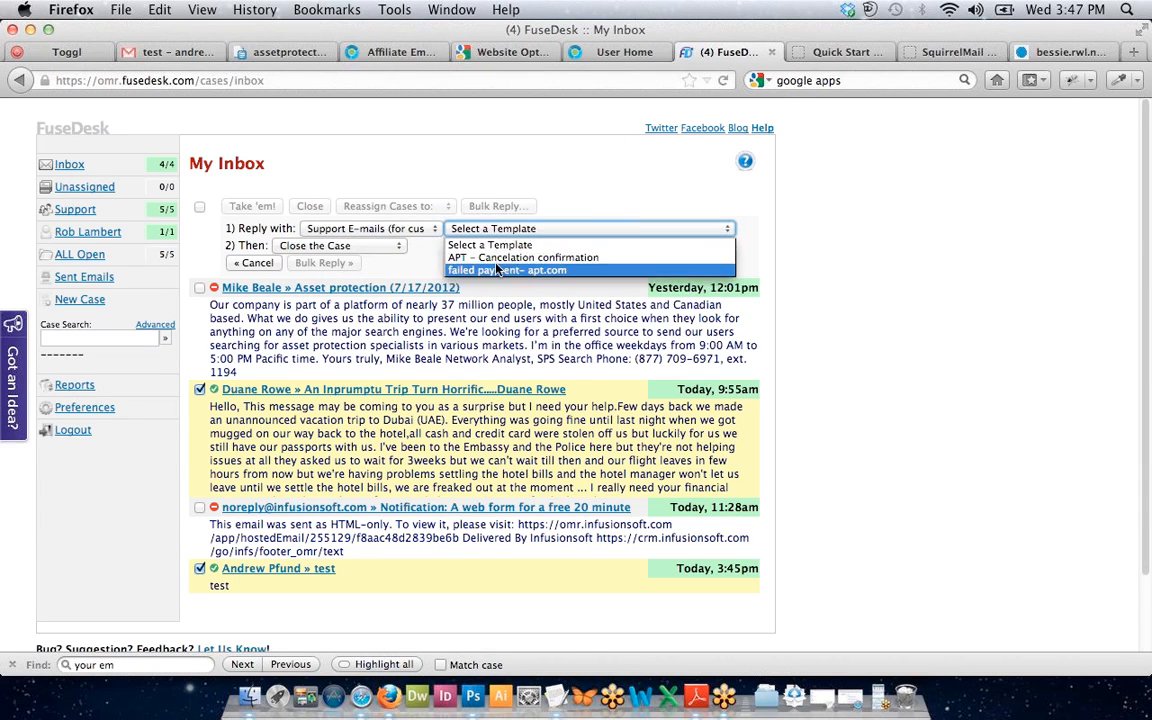
{"action": "left_click", "coordinate": [498, 258]}
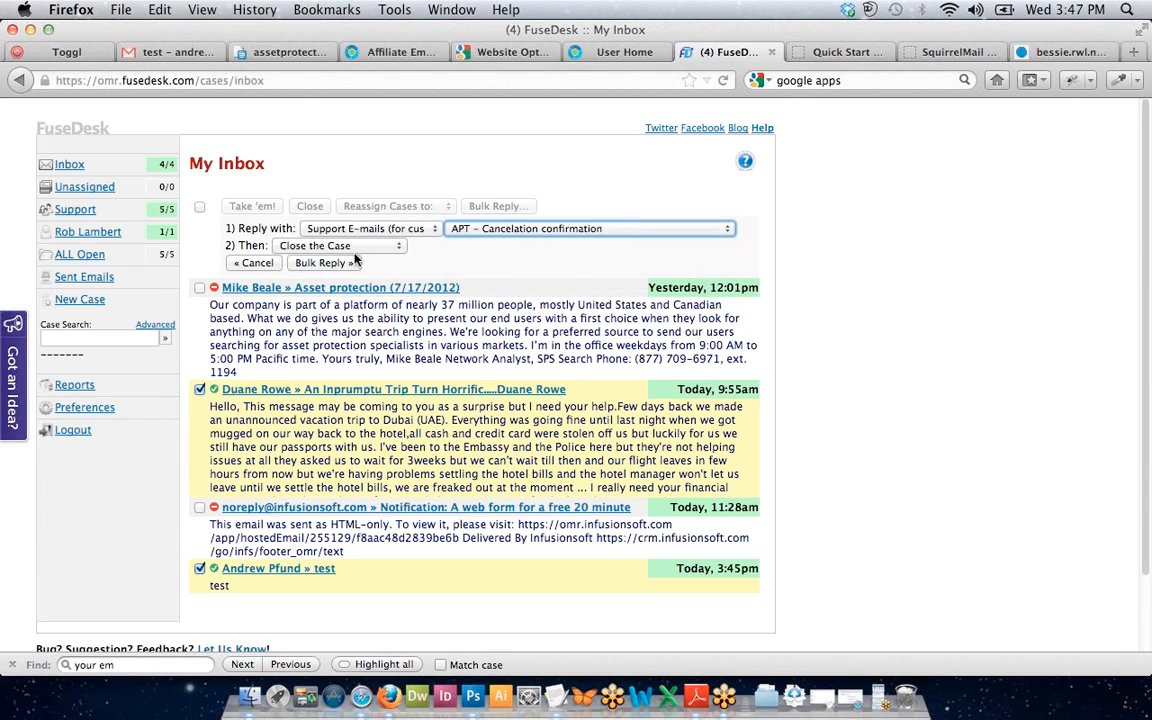
{"action": "left_click", "coordinate": [507, 231]}
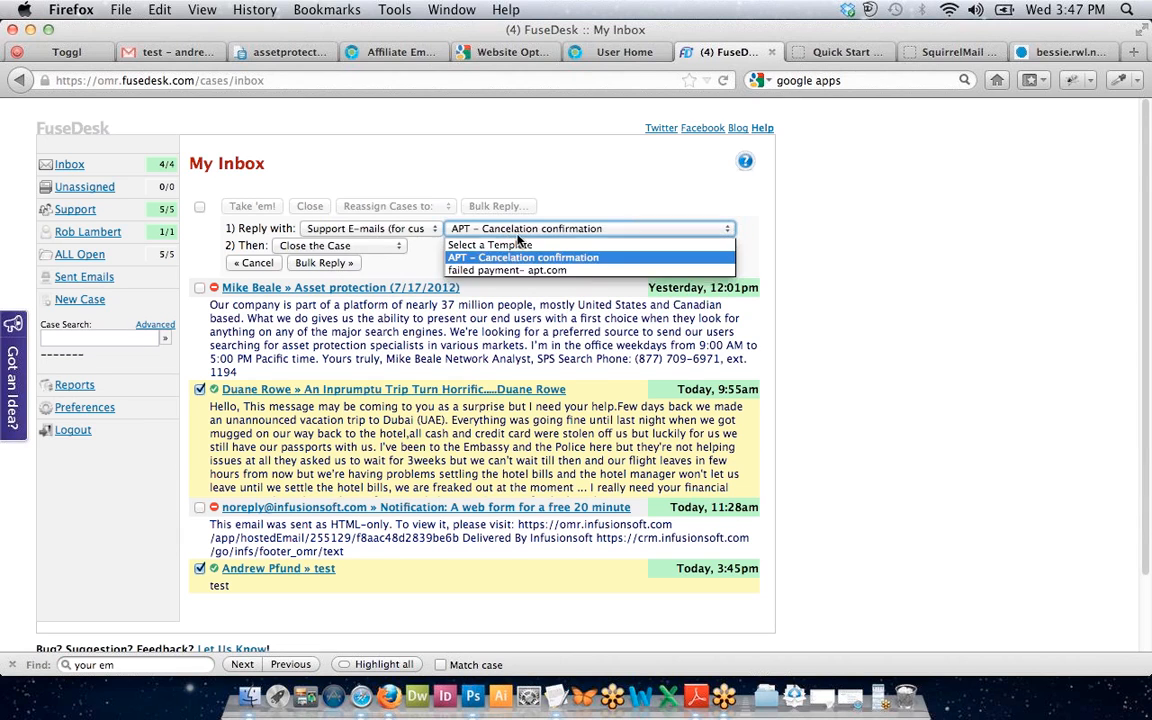
{"action": "left_click", "coordinate": [513, 271]}
{"action": "left_click", "coordinate": [480, 228]}
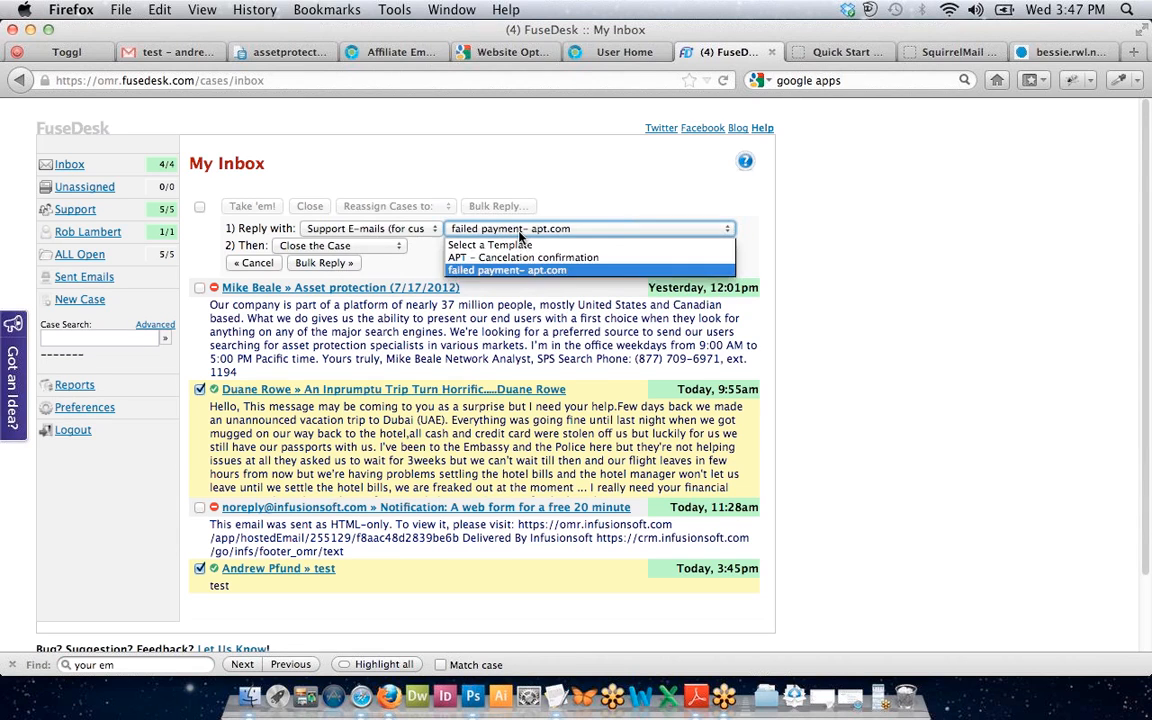
{"action": "left_click", "coordinate": [480, 228]}
{"action": "left_click", "coordinate": [500, 229]}
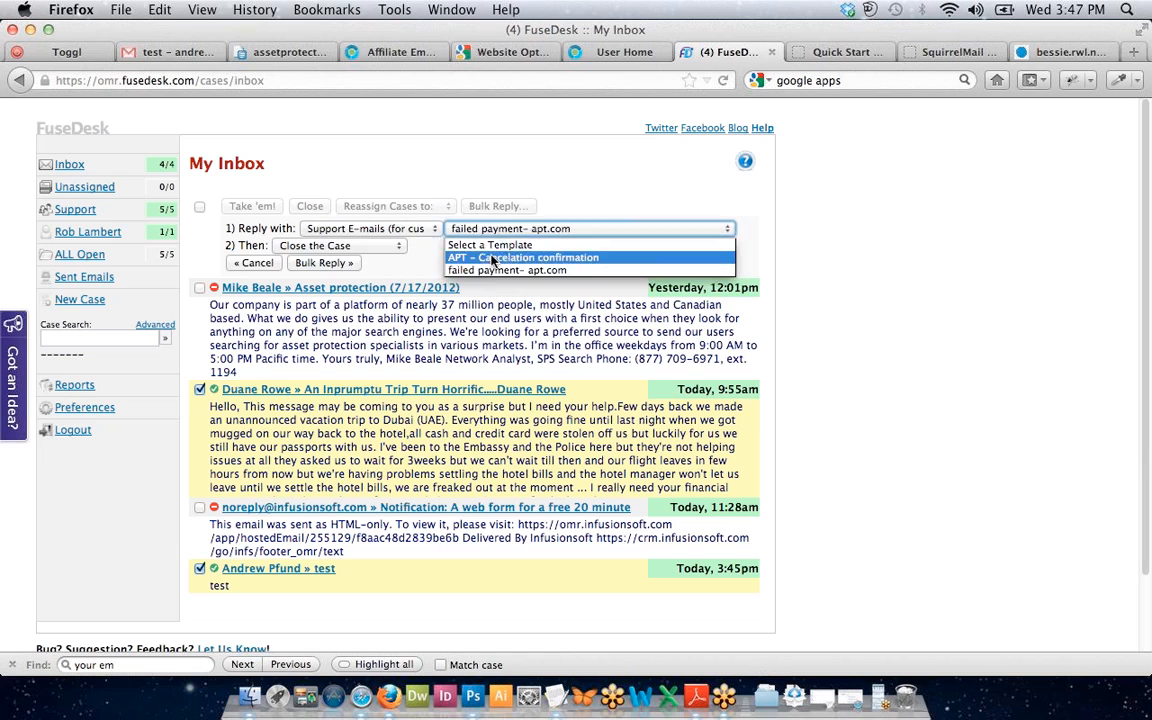
{"action": "left_click", "coordinate": [445, 240]}
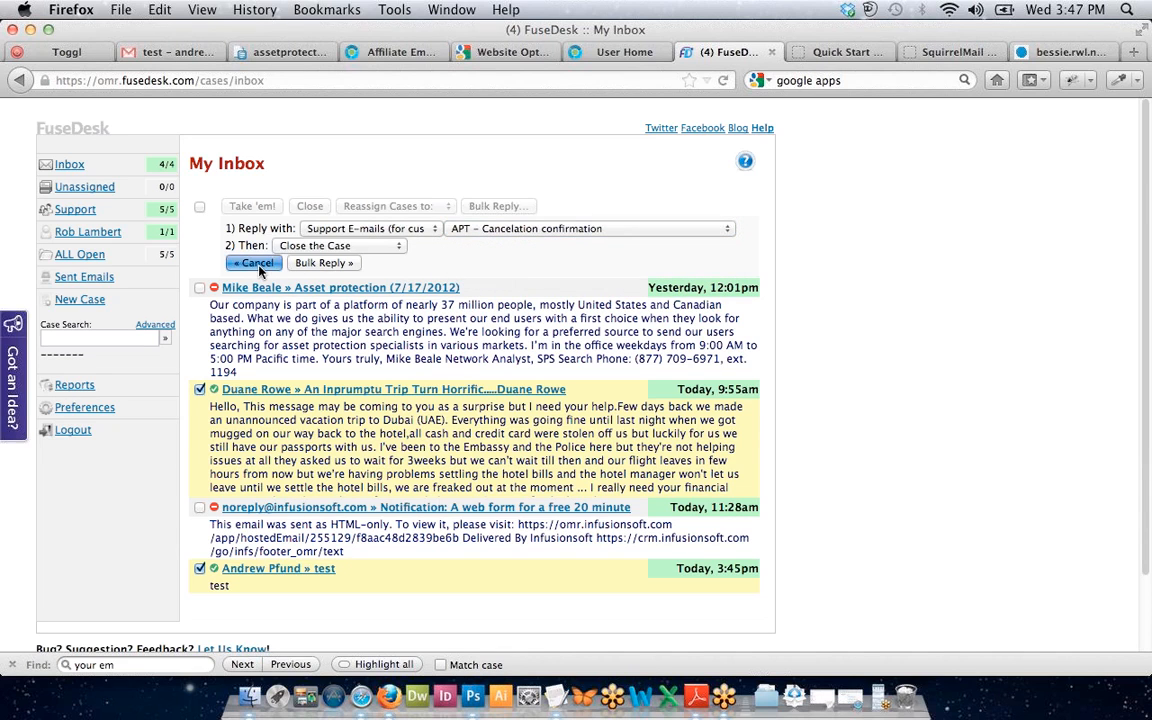
Keep 'Close the Case' as the after-reply action and open FuseDesk Help in a new tab.
{"action": "left_click", "coordinate": [292, 246]}
{"action": "left_click", "coordinate": [292, 257]}
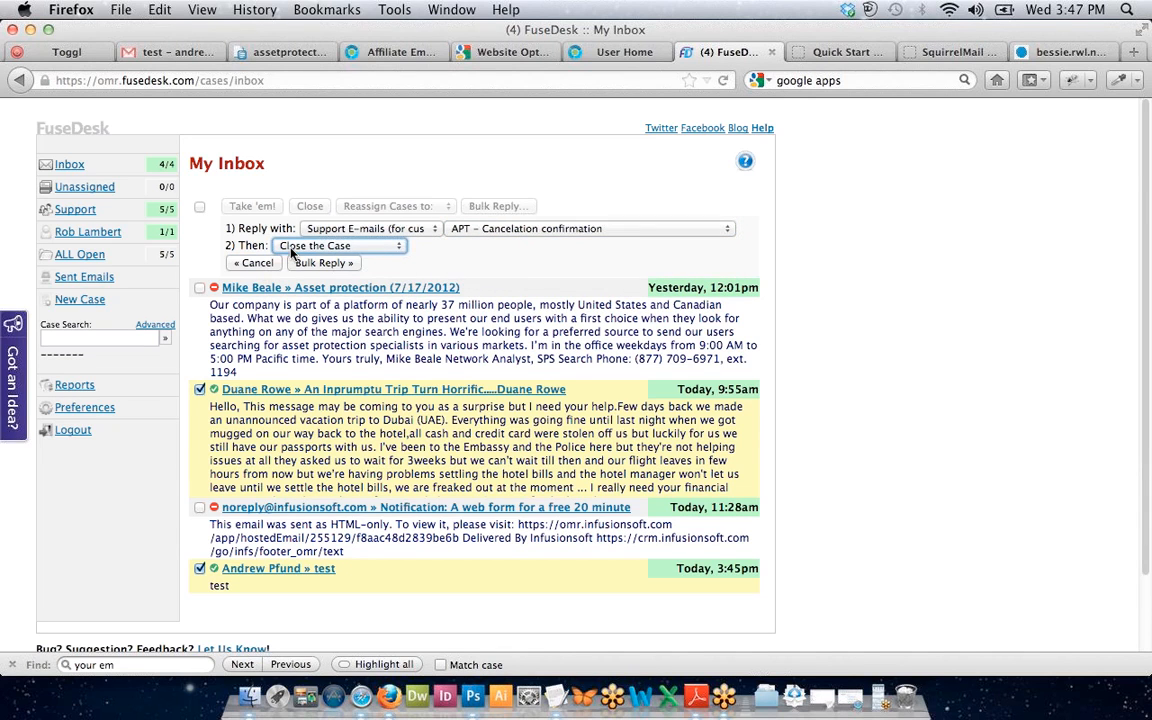
{"action": "left_click", "coordinate": [255, 263]}
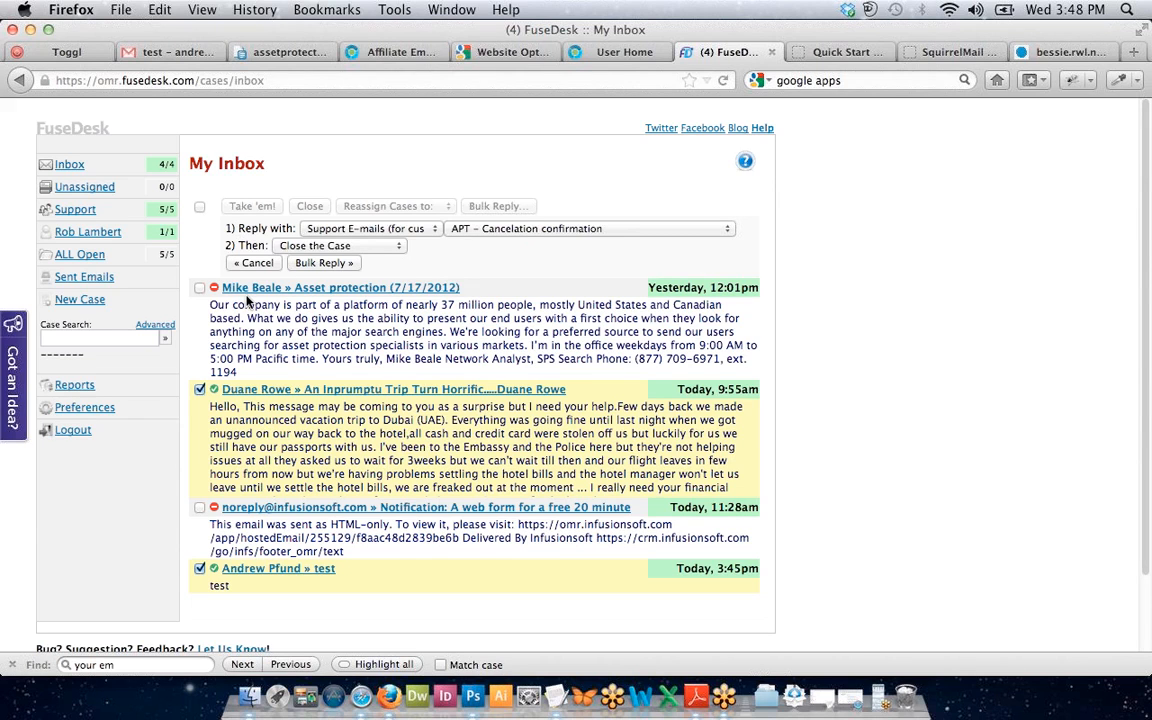
{"action": "left_click", "coordinate": [318, 246]}
{"action": "left_click", "coordinate": [322, 246]}
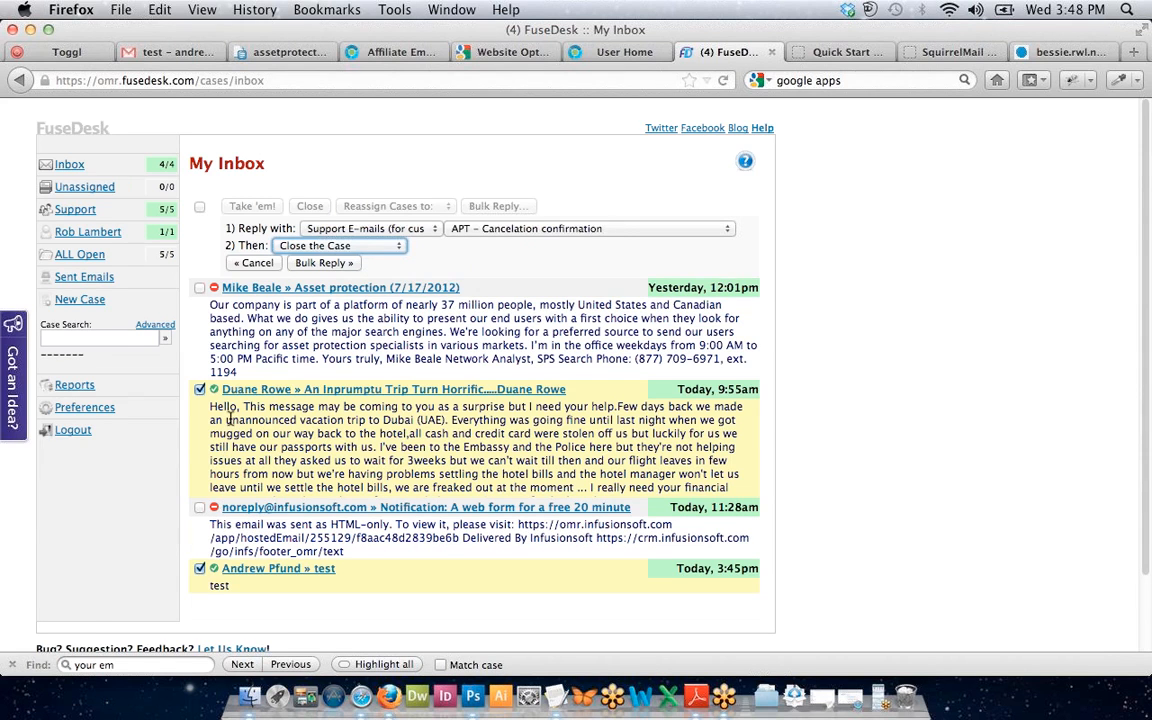
{"action": "scroll", "coordinate": [229, 420], "scroll_direction": "down", "scroll_amount": 3}
{"action": "scroll", "coordinate": [229, 424], "scroll_direction": "up", "scroll_amount": 3}
{"action": "left_click", "coordinate": [763, 129]}
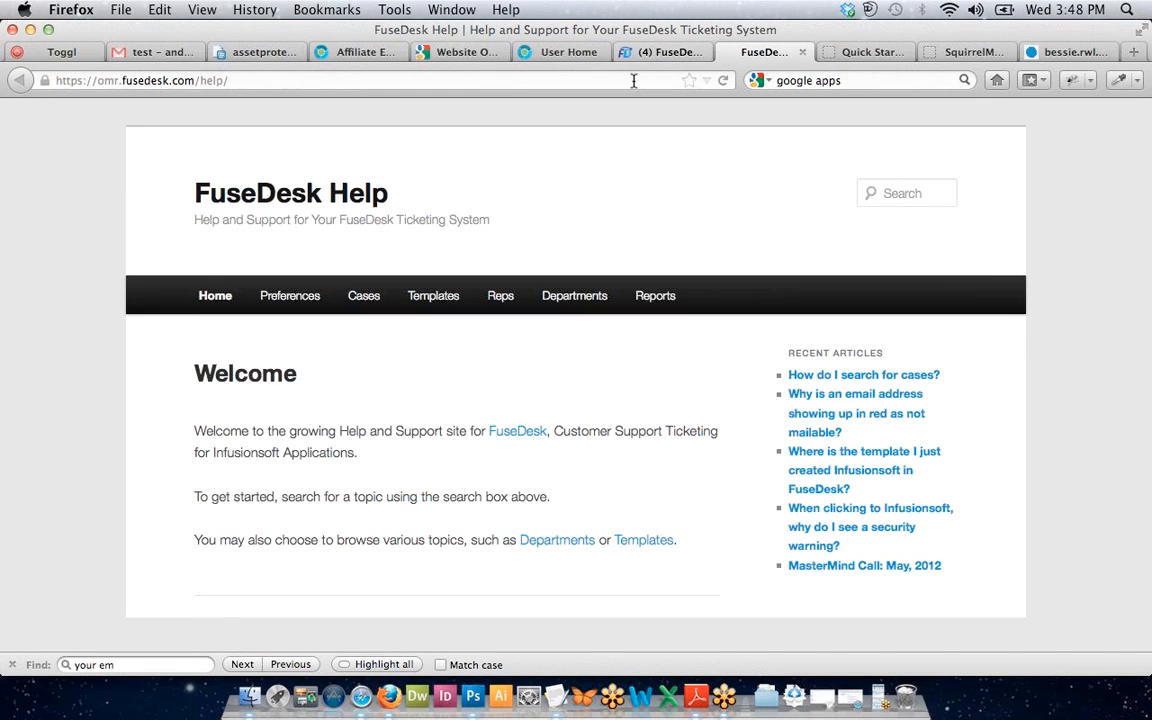
Browse the Templates category of FuseDesk help articles.
{"action": "left_click", "coordinate": [446, 298]}
{"action": "scroll", "coordinate": [504, 449], "scroll_direction": "down", "scroll_amount": 10}
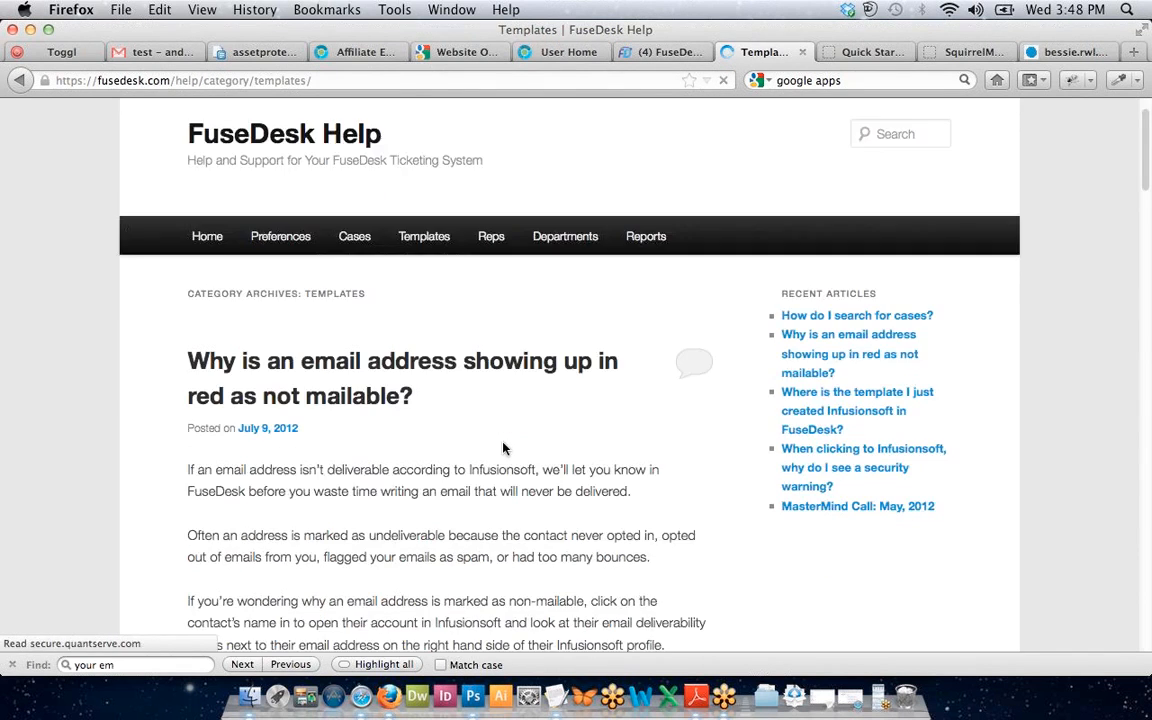
{"action": "scroll", "coordinate": [503, 445], "scroll_direction": "down", "scroll_amount": 15}
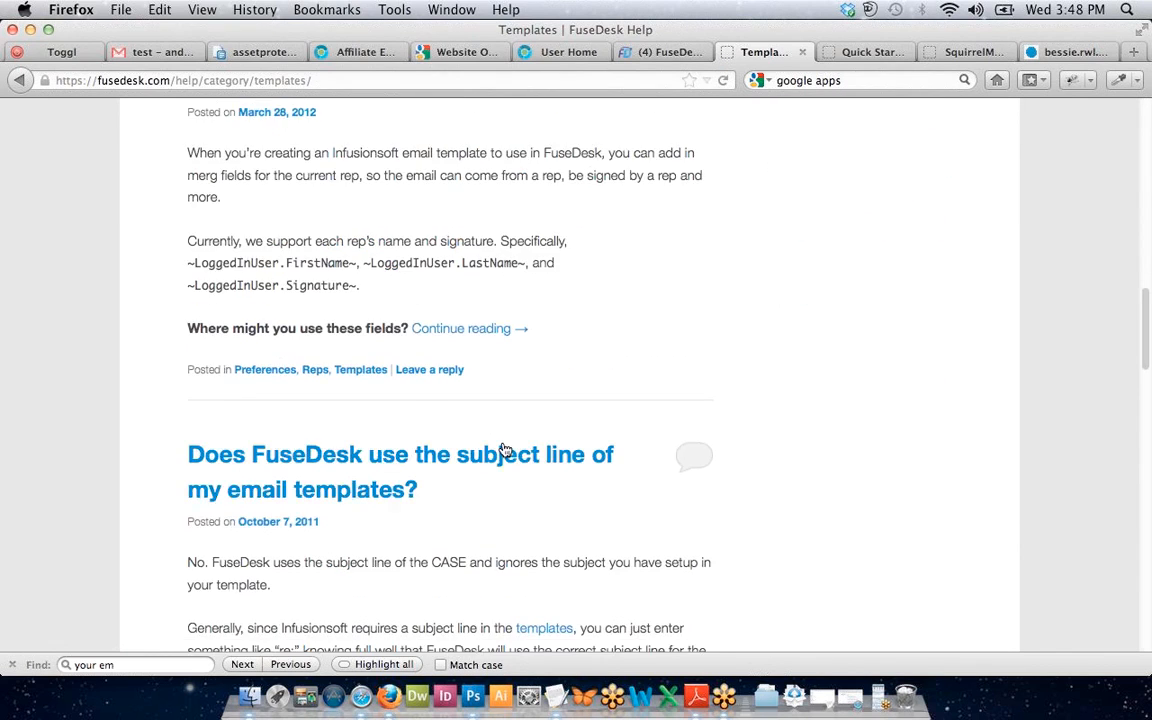
{"action": "scroll", "coordinate": [503, 450], "scroll_direction": "down", "scroll_amount": 15}
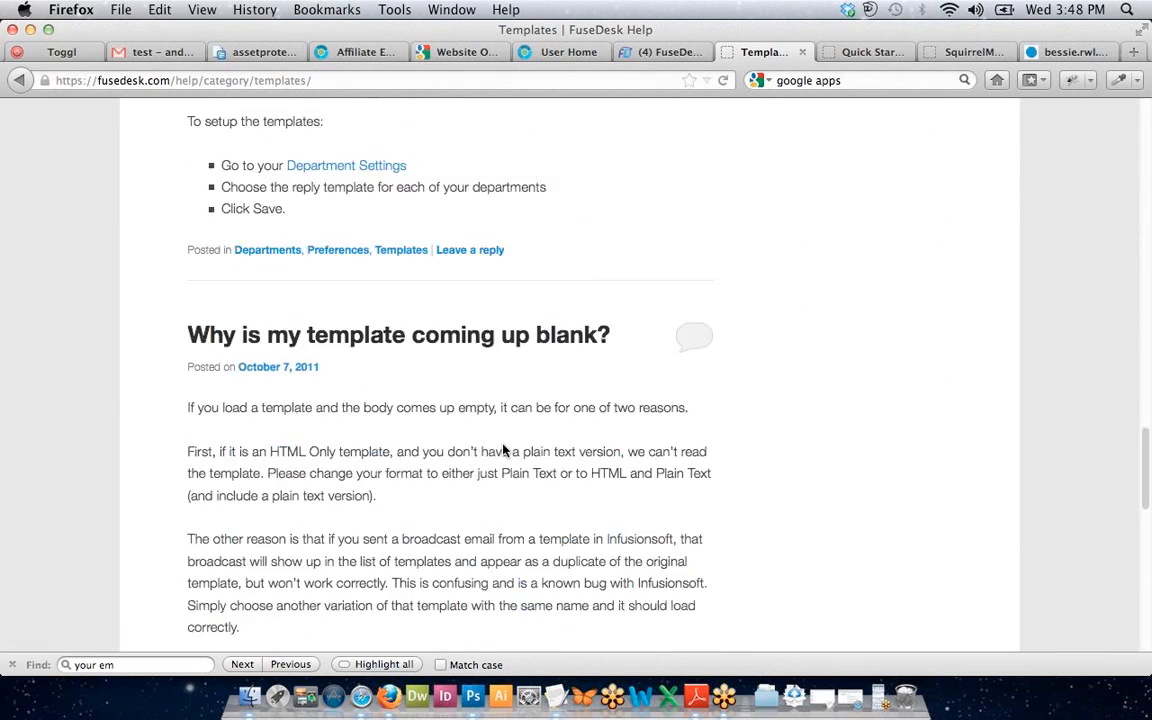
{"action": "scroll", "coordinate": [503, 450], "scroll_direction": "down", "scroll_amount": 4}
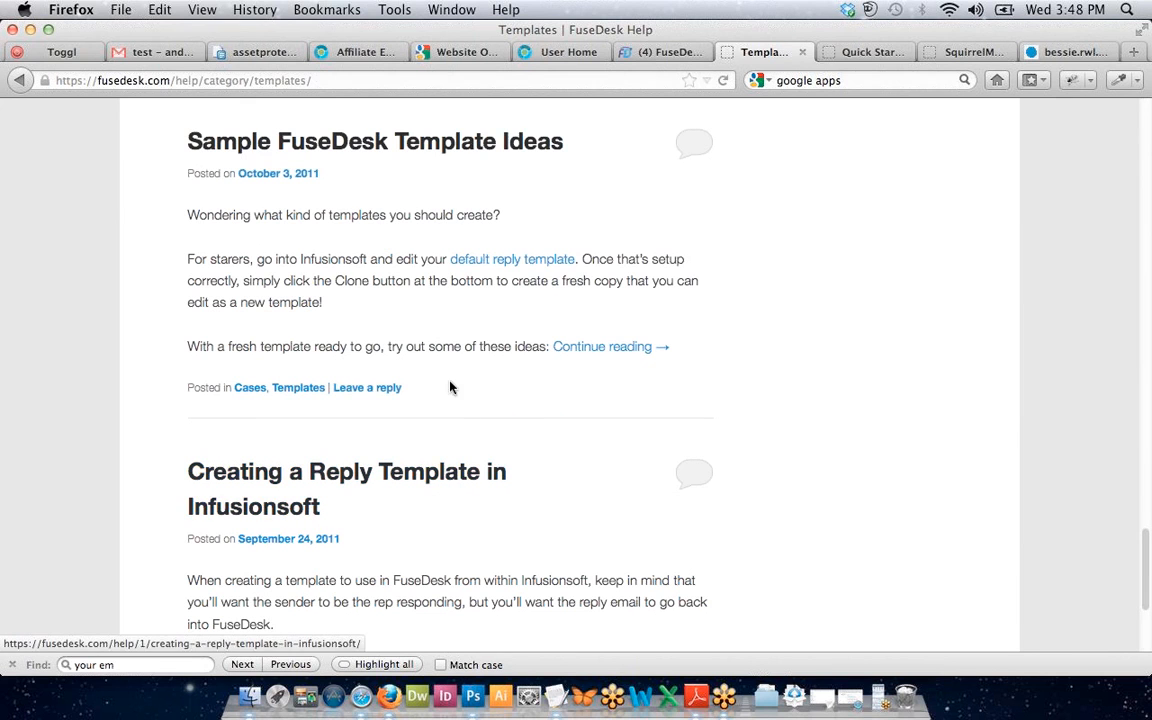
Read the Sample FuseDesk Template Ideas article, then return to the FuseDesk inbox tab.
{"action": "left_click", "coordinate": [404, 148]}
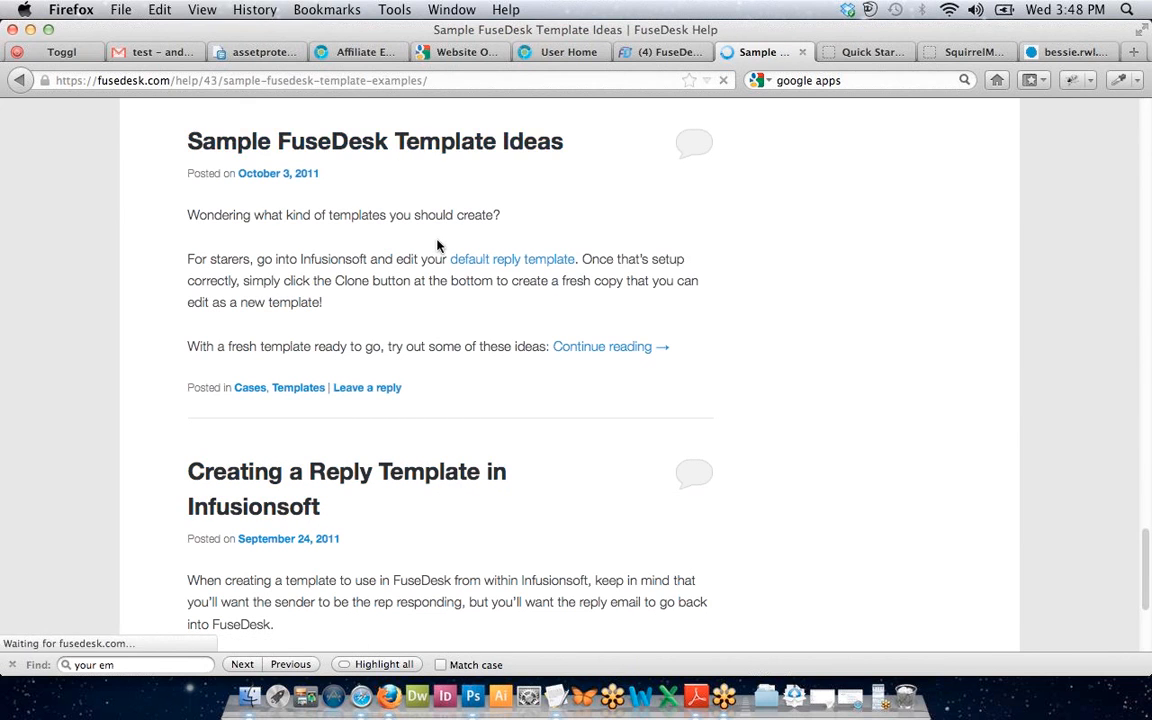
{"action": "scroll", "coordinate": [437, 245], "scroll_direction": "down", "scroll_amount": 8}
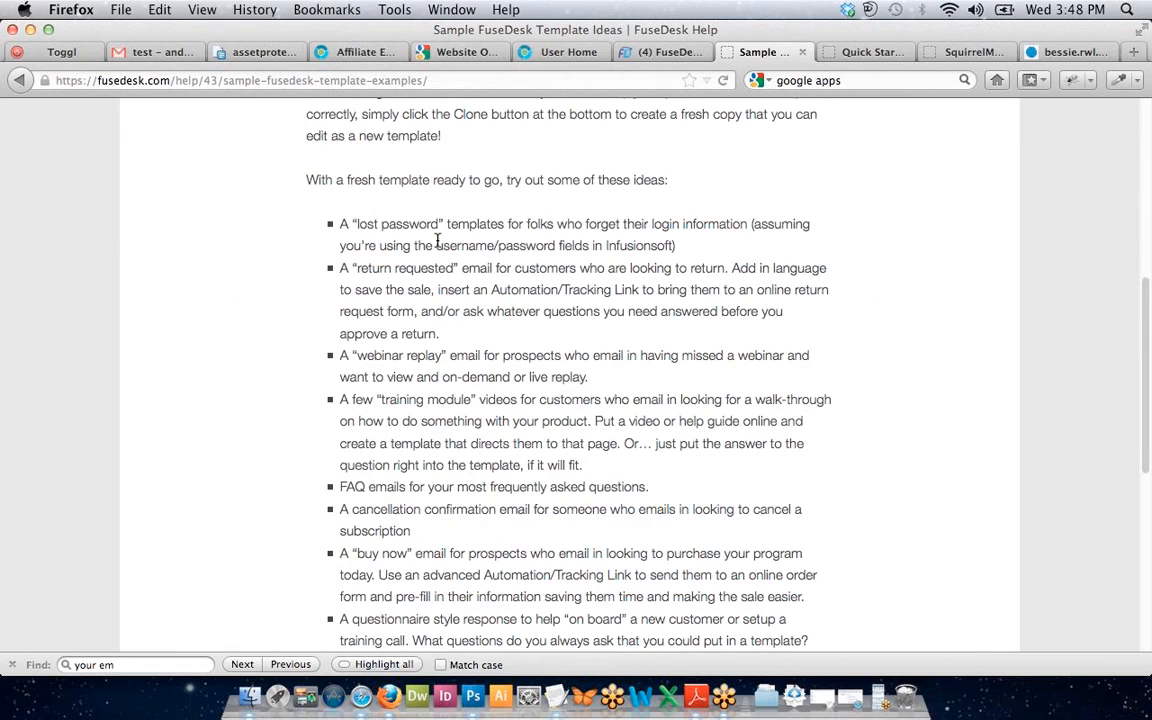
{"action": "scroll", "coordinate": [372, 226], "scroll_direction": "down", "scroll_amount": 5}
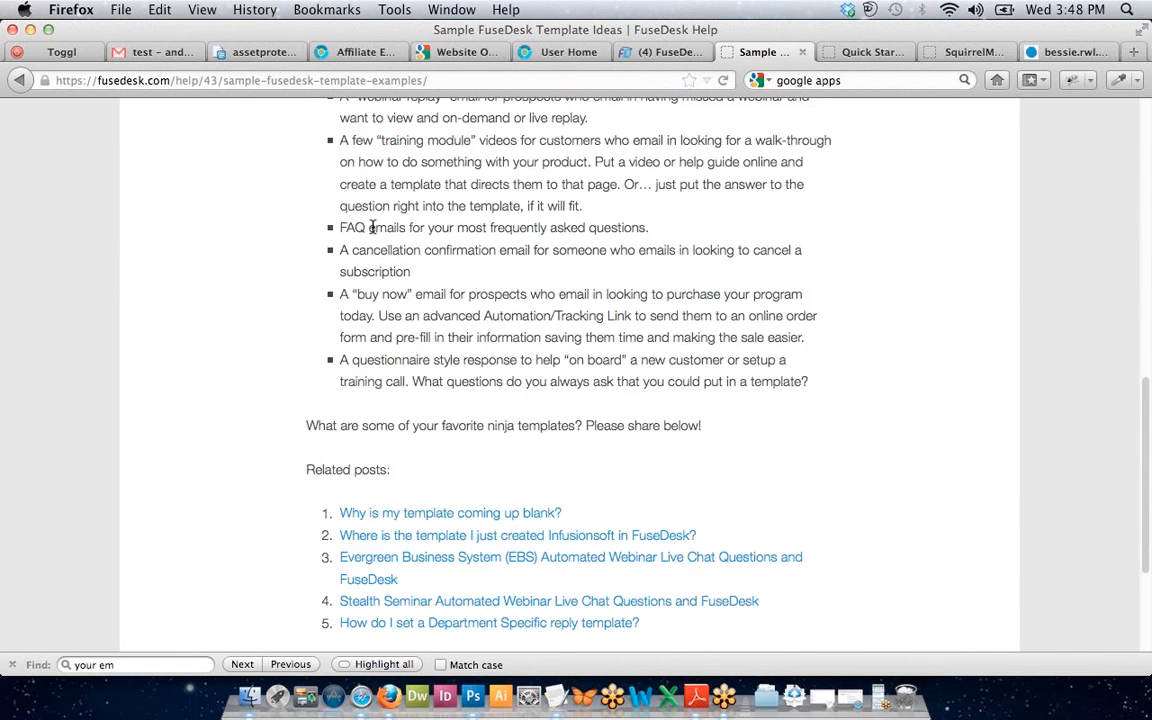
{"action": "scroll", "coordinate": [372, 226], "scroll_direction": "up", "scroll_amount": 8}
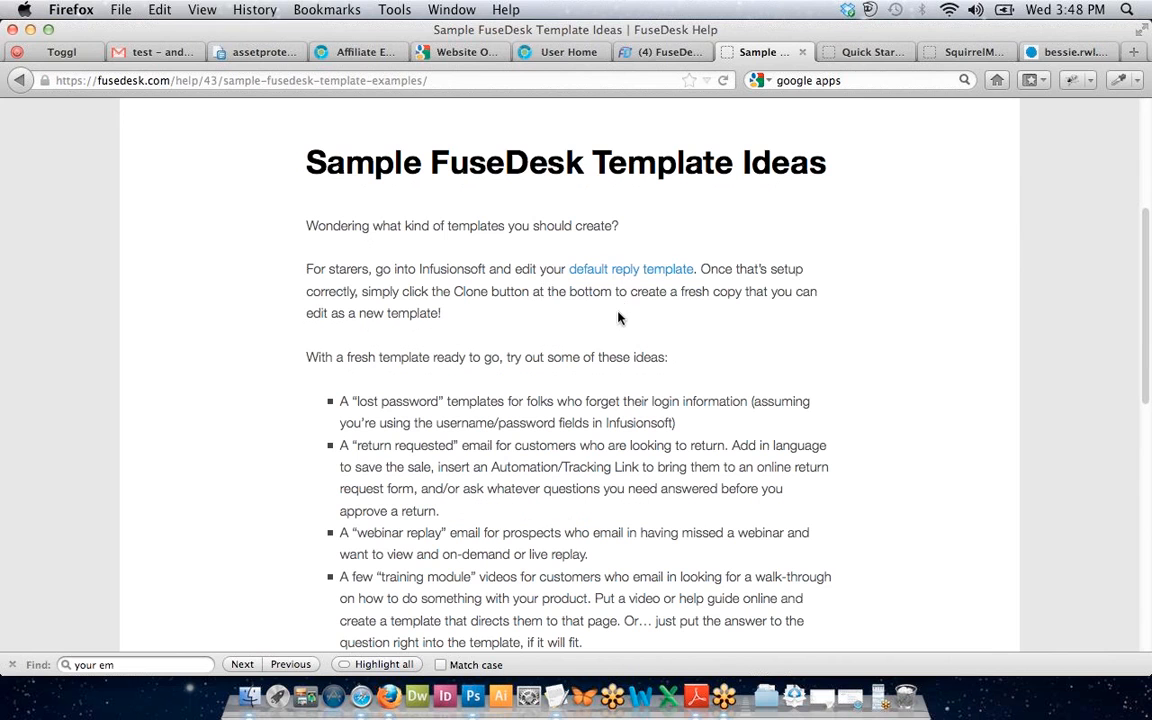
{"action": "scroll", "coordinate": [618, 320], "scroll_direction": "up", "scroll_amount": 3}
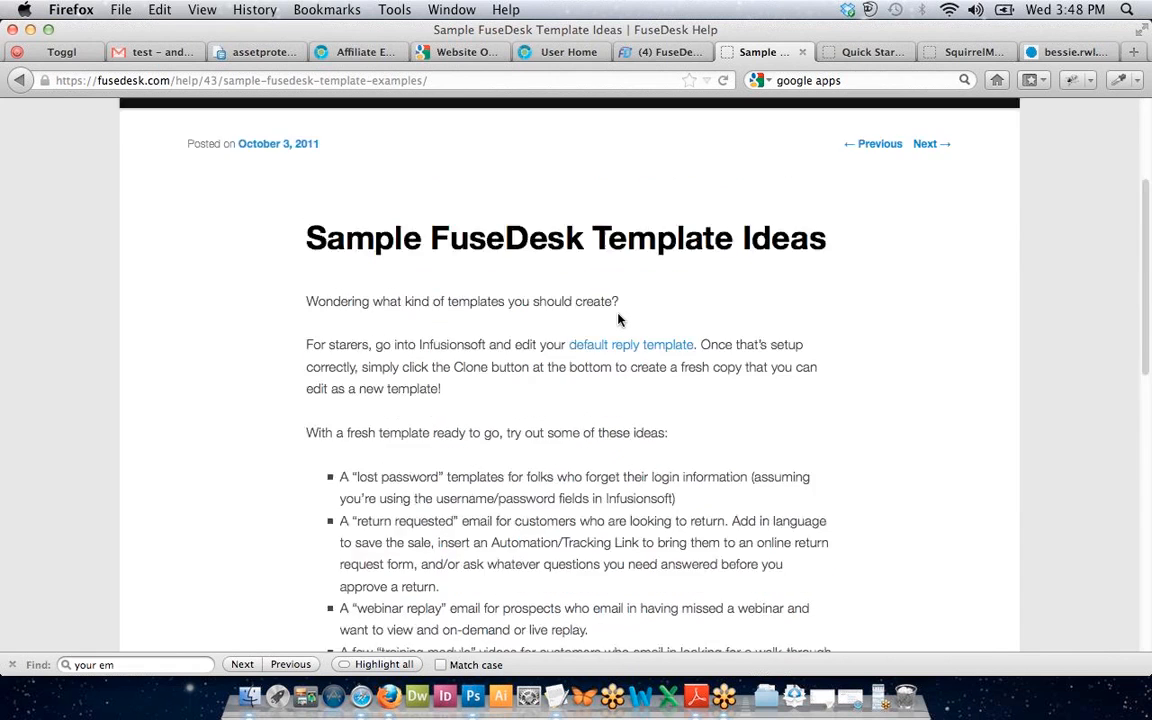
{"action": "scroll", "coordinate": [542, 368], "scroll_direction": "down", "scroll_amount": 5}
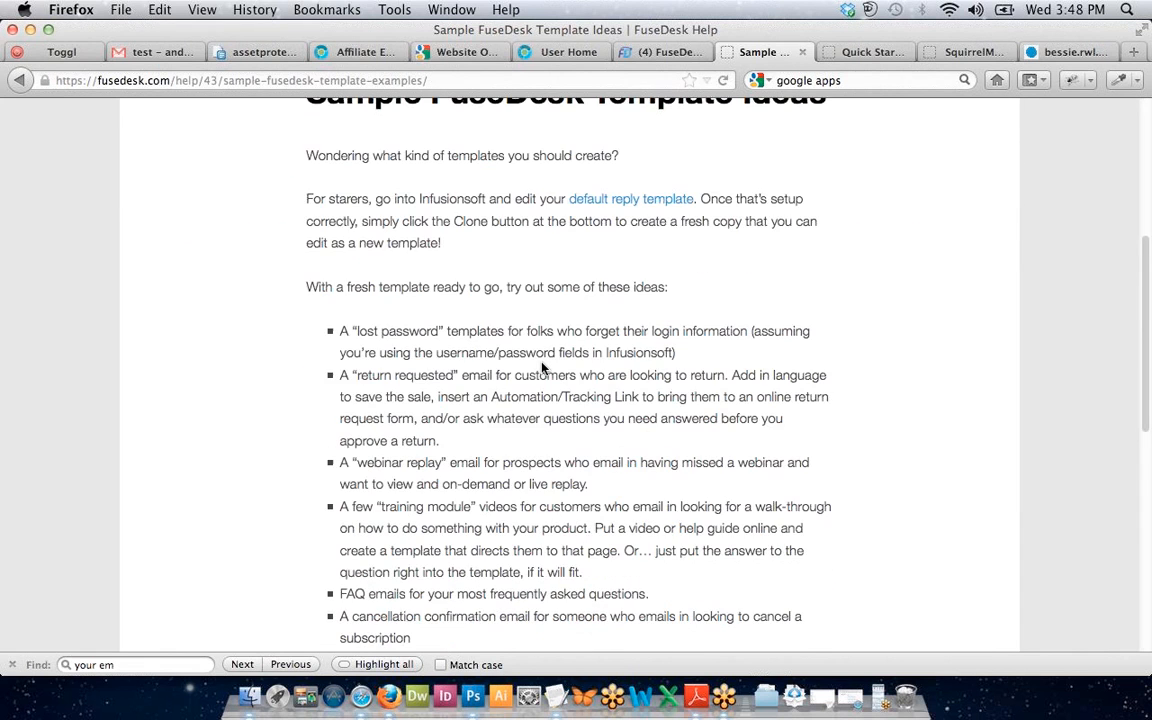
{"action": "scroll", "coordinate": [509, 333], "scroll_direction": "down", "scroll_amount": 1}
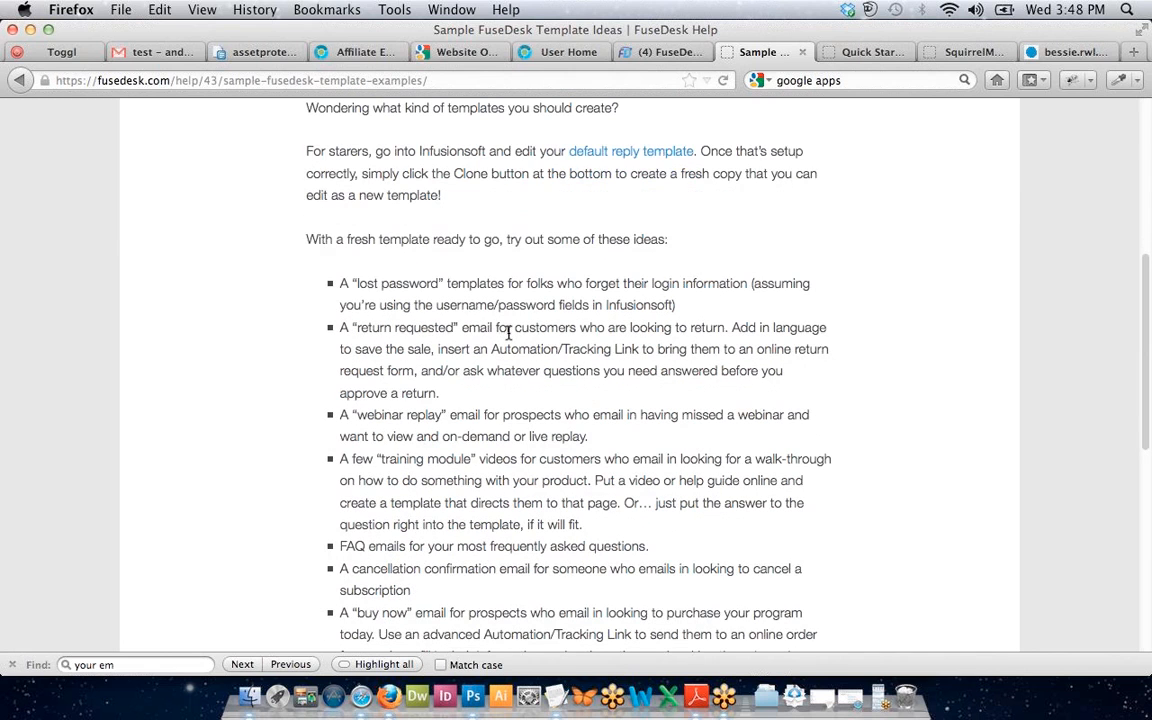
{"action": "left_click", "coordinate": [652, 56]}
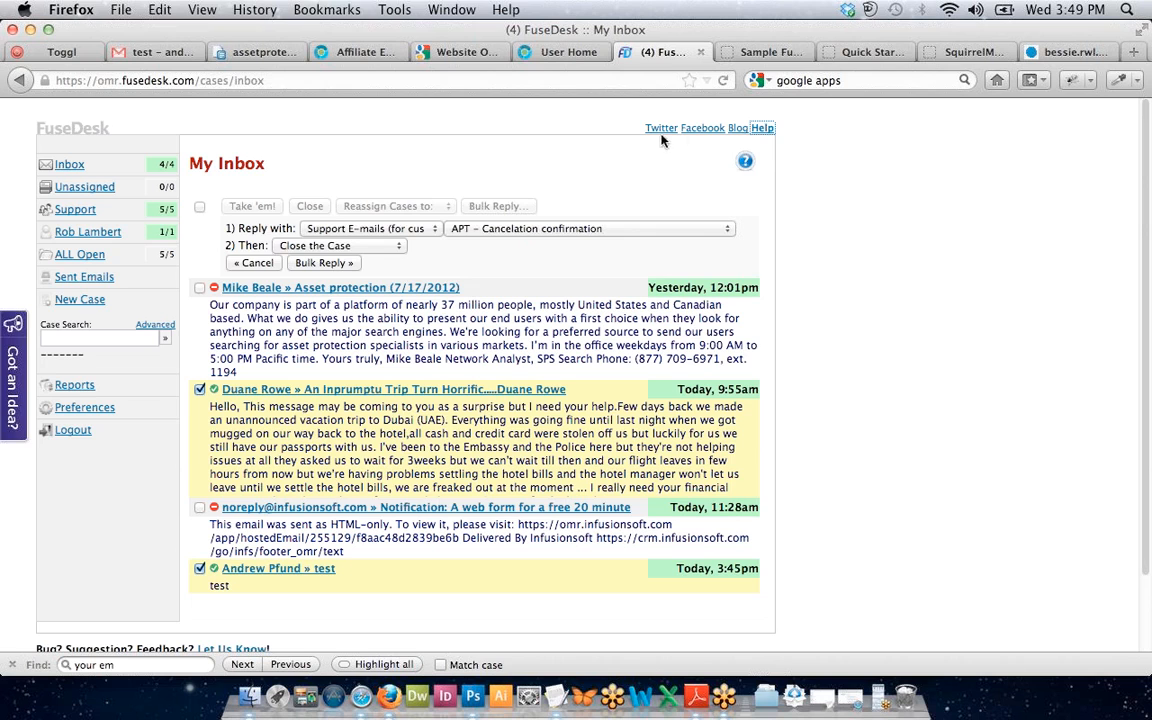
Expand and read the full Dubai trip and asset protection messages in the inbox.
{"action": "left_click", "coordinate": [457, 433]}
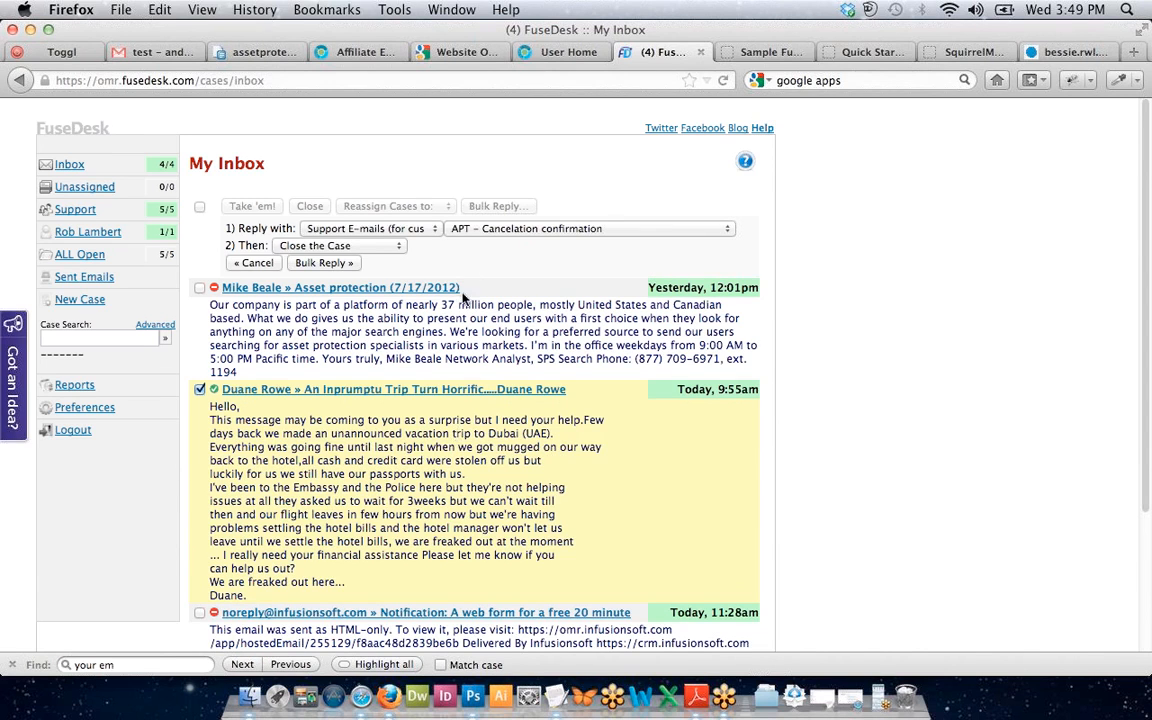
{"action": "left_click", "coordinate": [413, 286]}
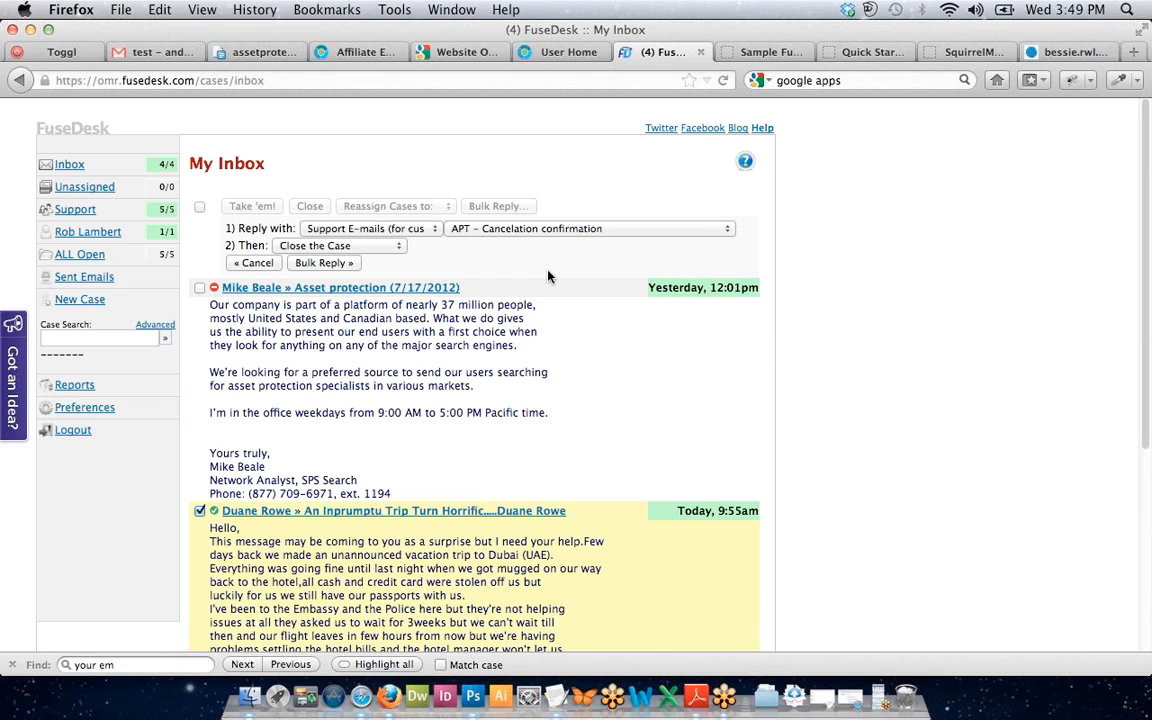
{"action": "scroll", "coordinate": [548, 276], "scroll_direction": "down", "scroll_amount": 5}
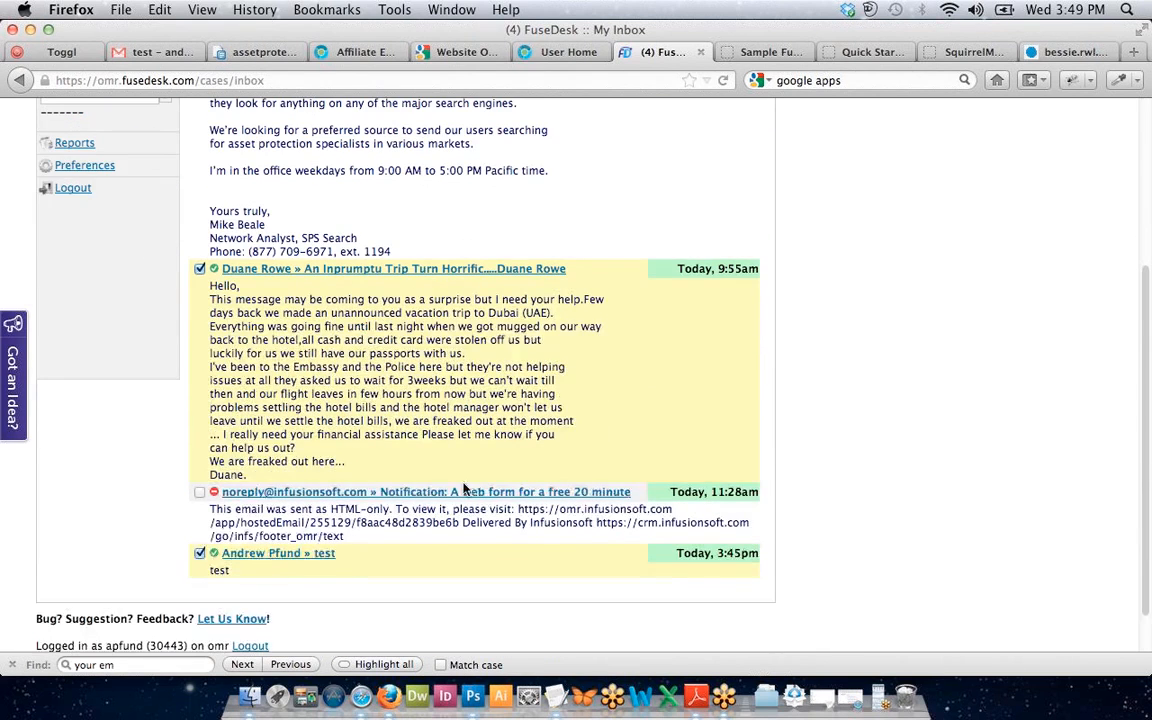
{"action": "scroll", "coordinate": [320, 510], "scroll_direction": "up", "scroll_amount": 5}
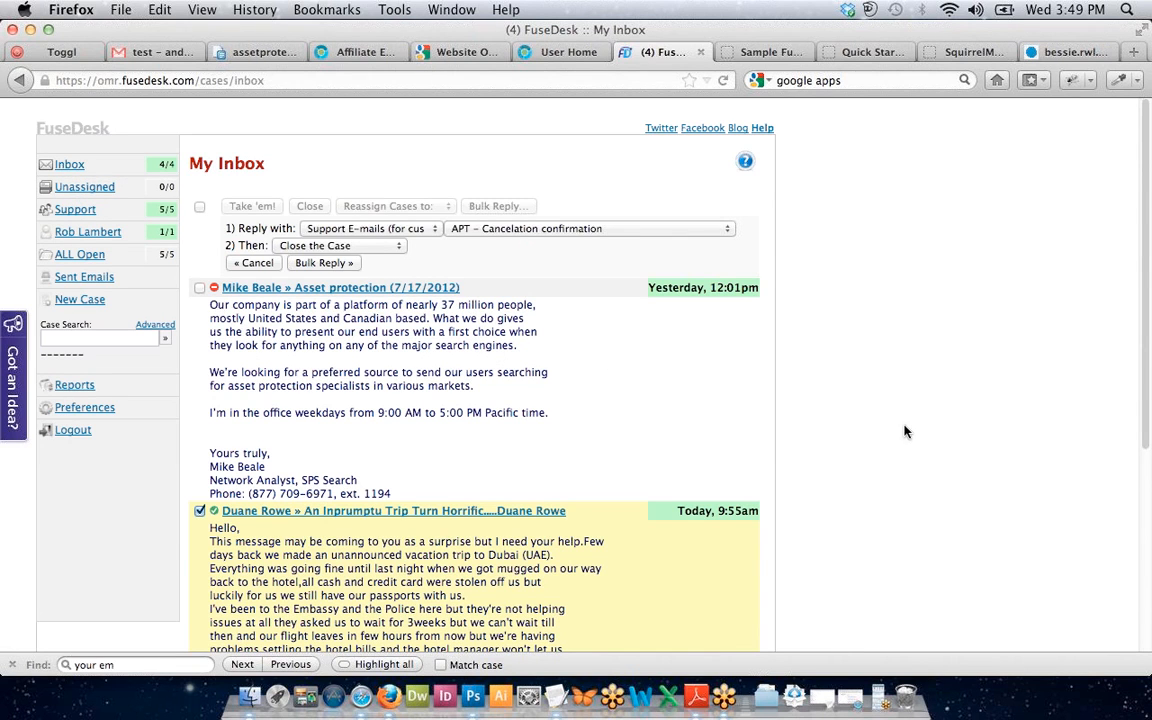
{"action": "scroll", "coordinate": [905, 430], "scroll_direction": "down", "scroll_amount": 5}
{"action": "scroll", "coordinate": [905, 431], "scroll_direction": "up", "scroll_amount": 3}
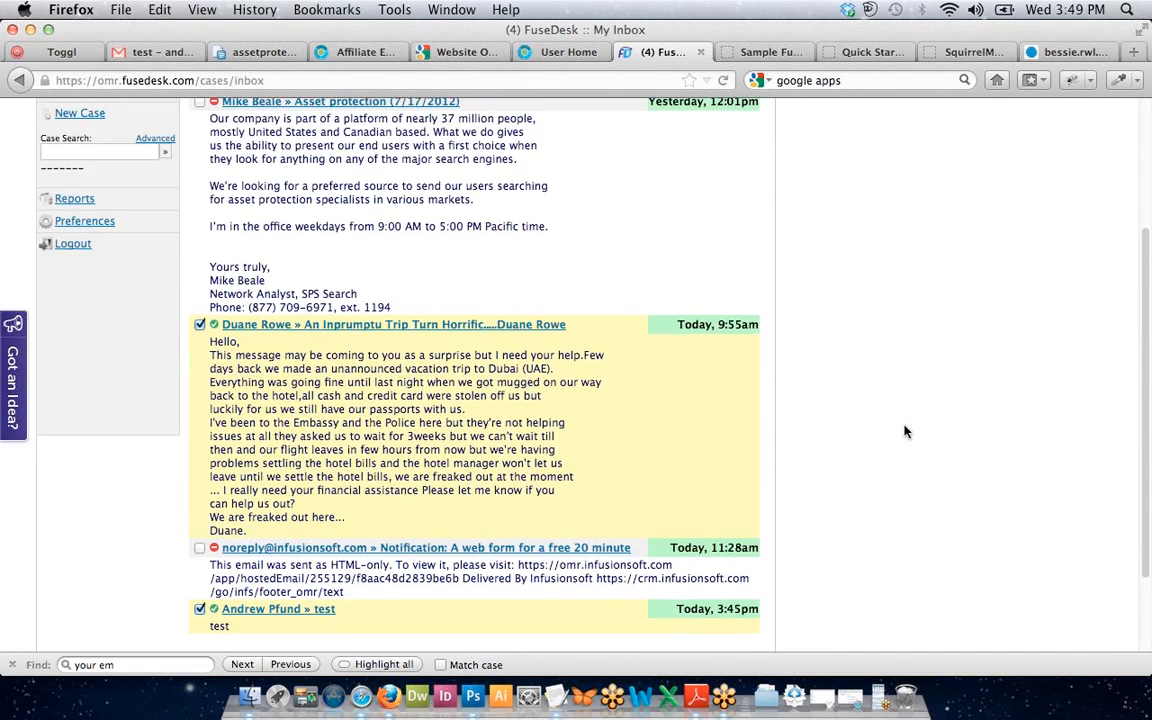
{"action": "scroll", "coordinate": [905, 431], "scroll_direction": "up", "scroll_amount": 1}
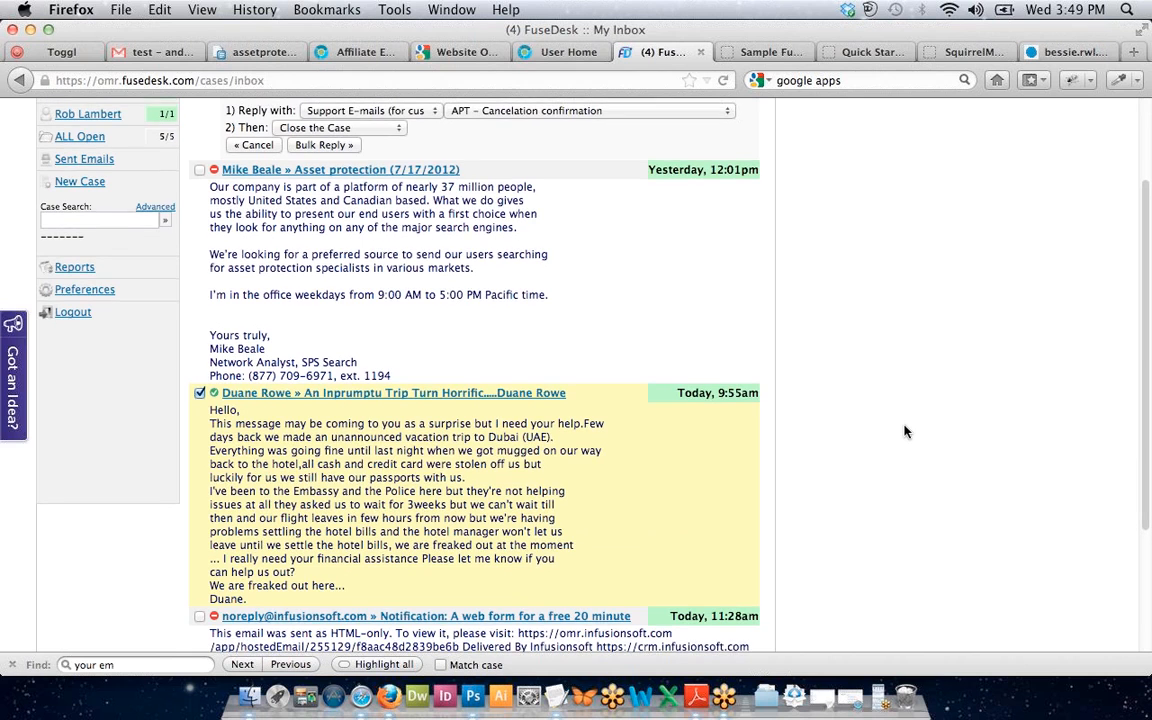
{"action": "scroll", "coordinate": [905, 431], "scroll_direction": "up", "scroll_amount": 1}
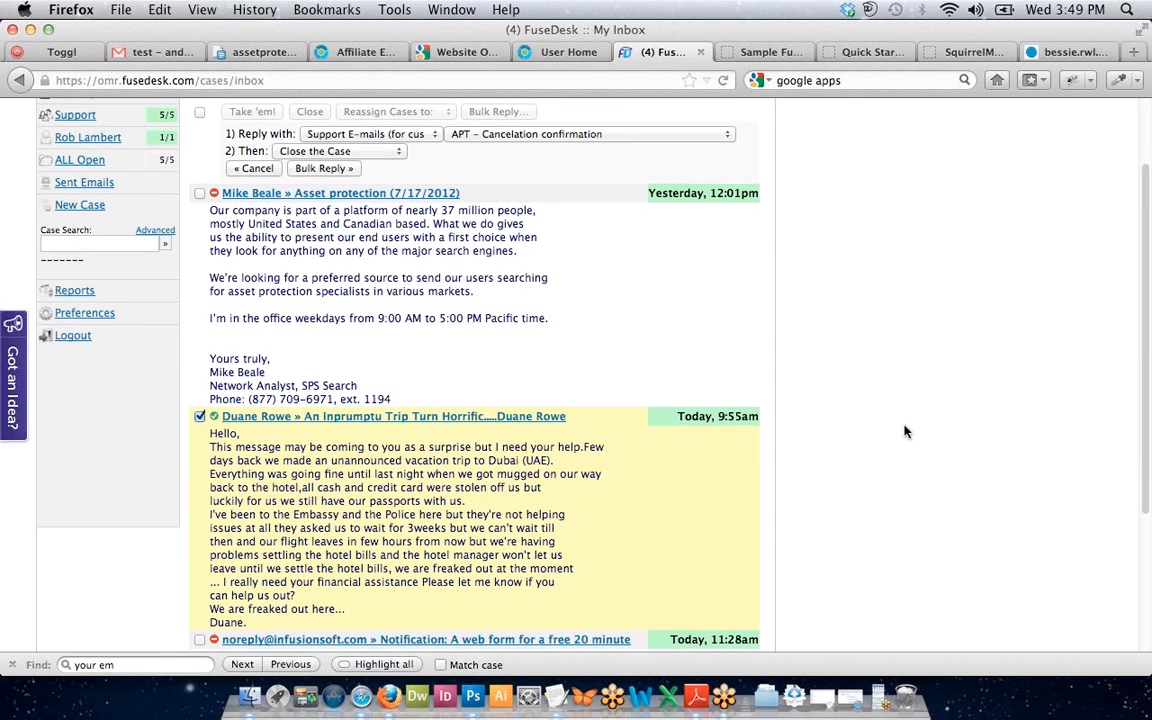
{"action": "scroll", "coordinate": [905, 431], "scroll_direction": "down", "scroll_amount": 1}
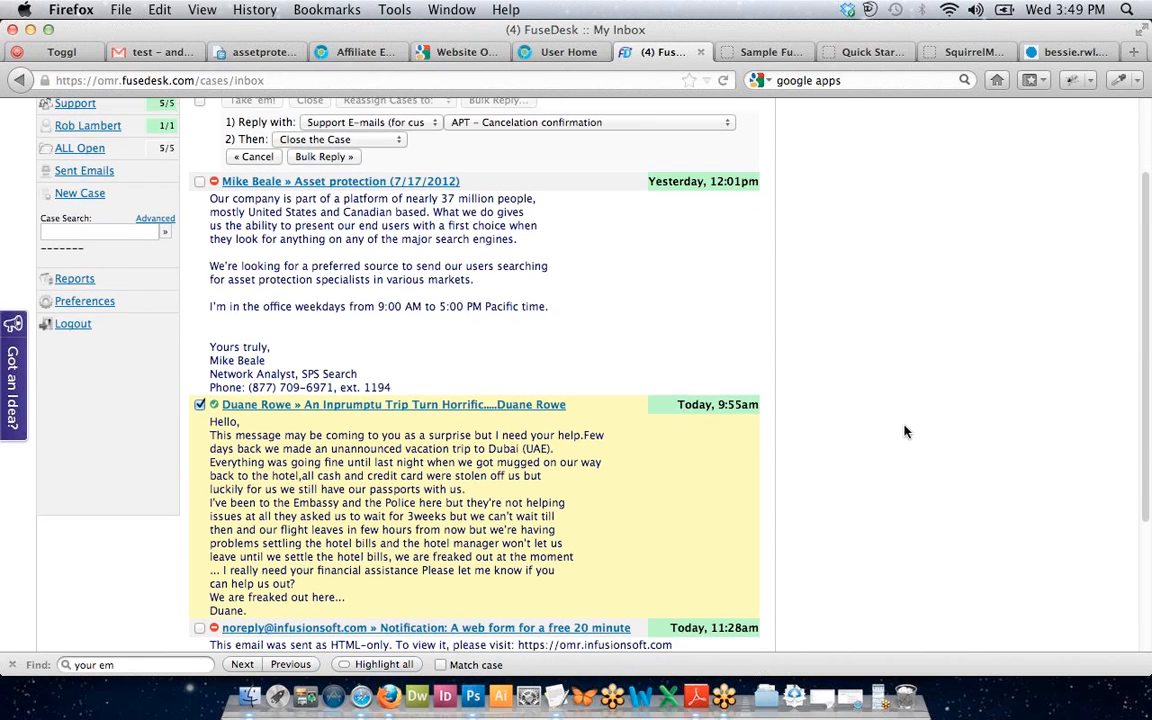
{"action": "scroll", "coordinate": [905, 431], "scroll_direction": "down", "scroll_amount": 3}
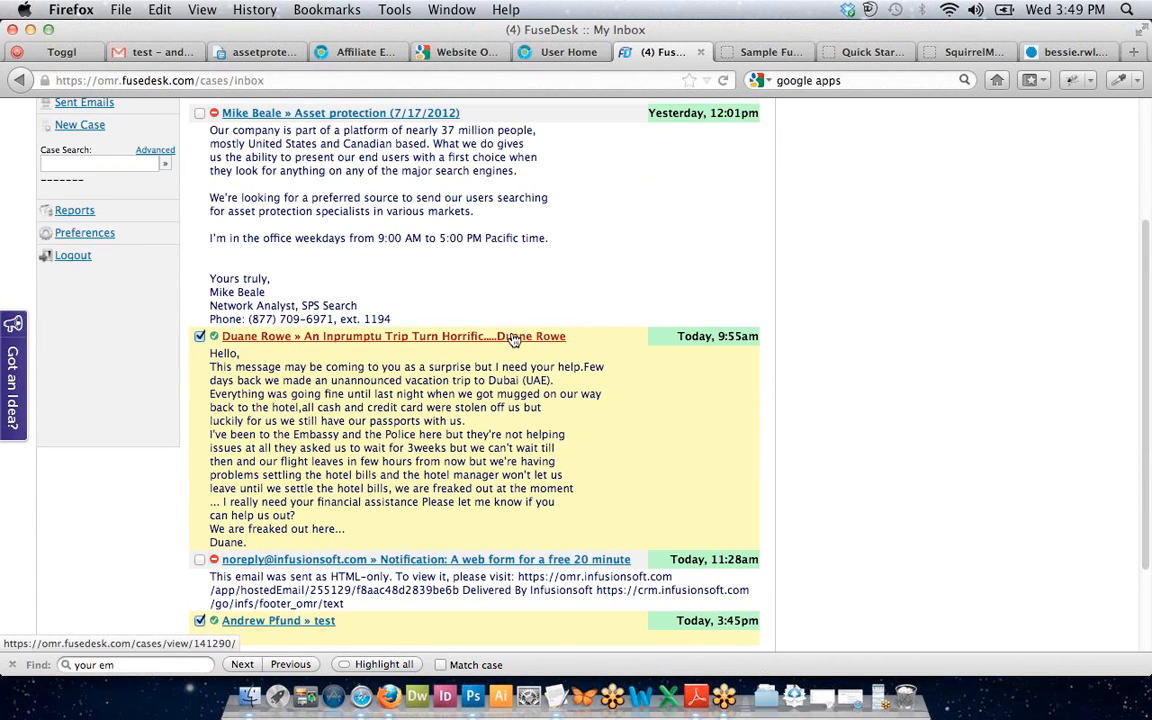
{"action": "scroll", "coordinate": [897, 348], "scroll_direction": "up", "scroll_amount": 5}
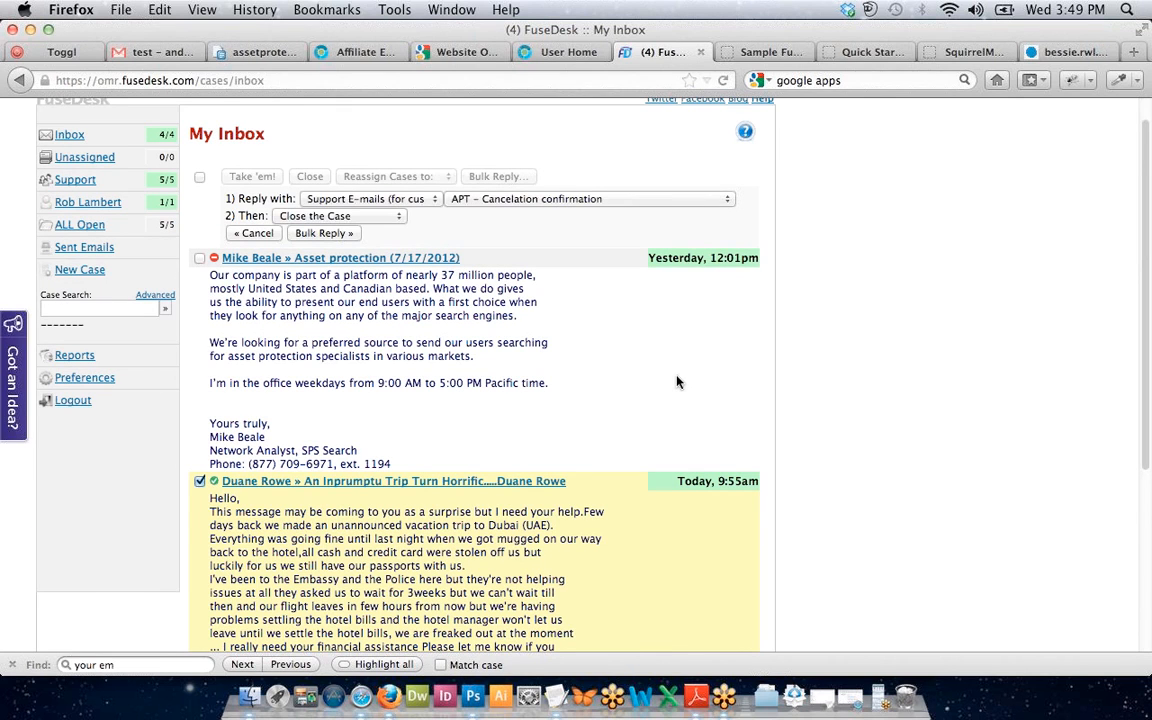
{"action": "scroll", "coordinate": [676, 381], "scroll_direction": "down", "scroll_amount": 5}
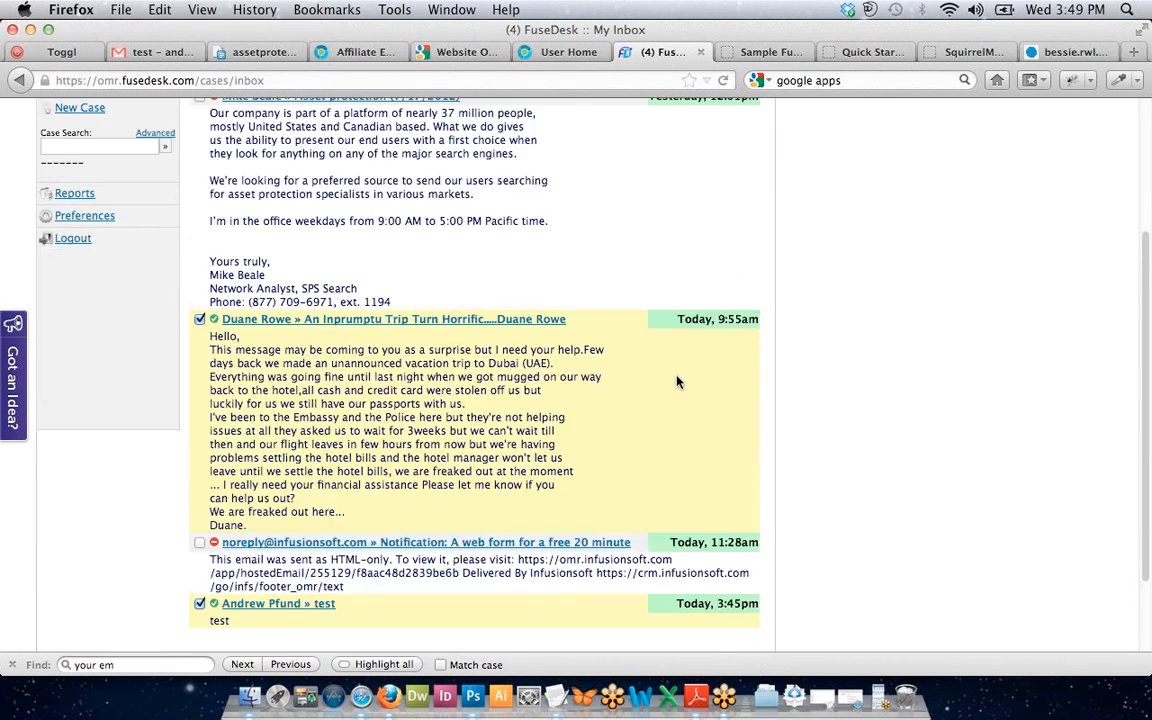
{"action": "scroll", "coordinate": [676, 381], "scroll_direction": "up", "scroll_amount": 2}
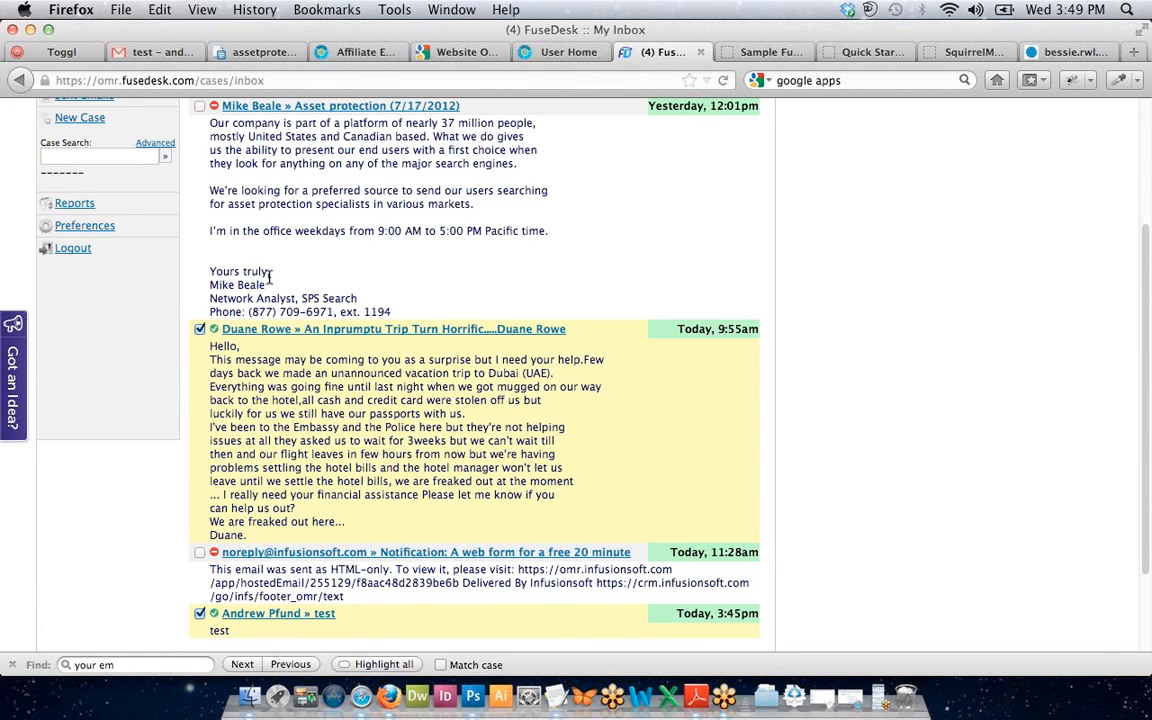
Clear the bulk-reply selection, reopen the 'test' case, then switch to the Infusionsoft dashboard.
{"action": "left_click", "coordinate": [199, 330]}
{"action": "scroll", "coordinate": [175, 549], "scroll_direction": "down", "scroll_amount": 2}
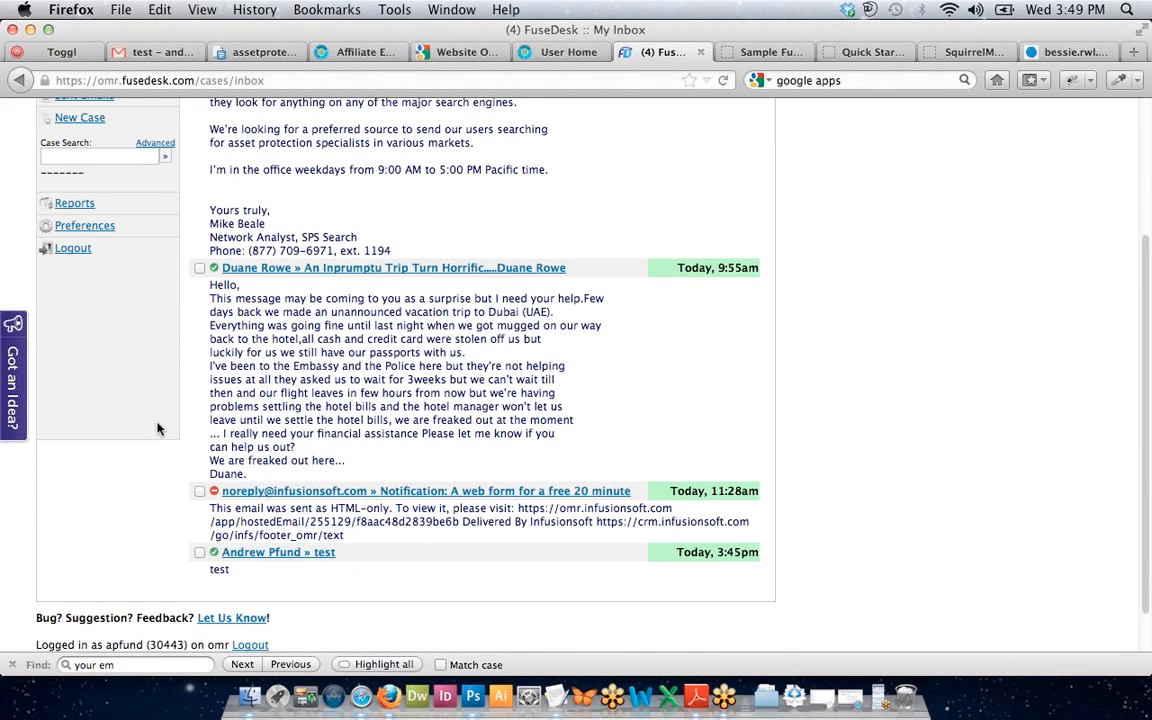
{"action": "left_click", "coordinate": [296, 553]}
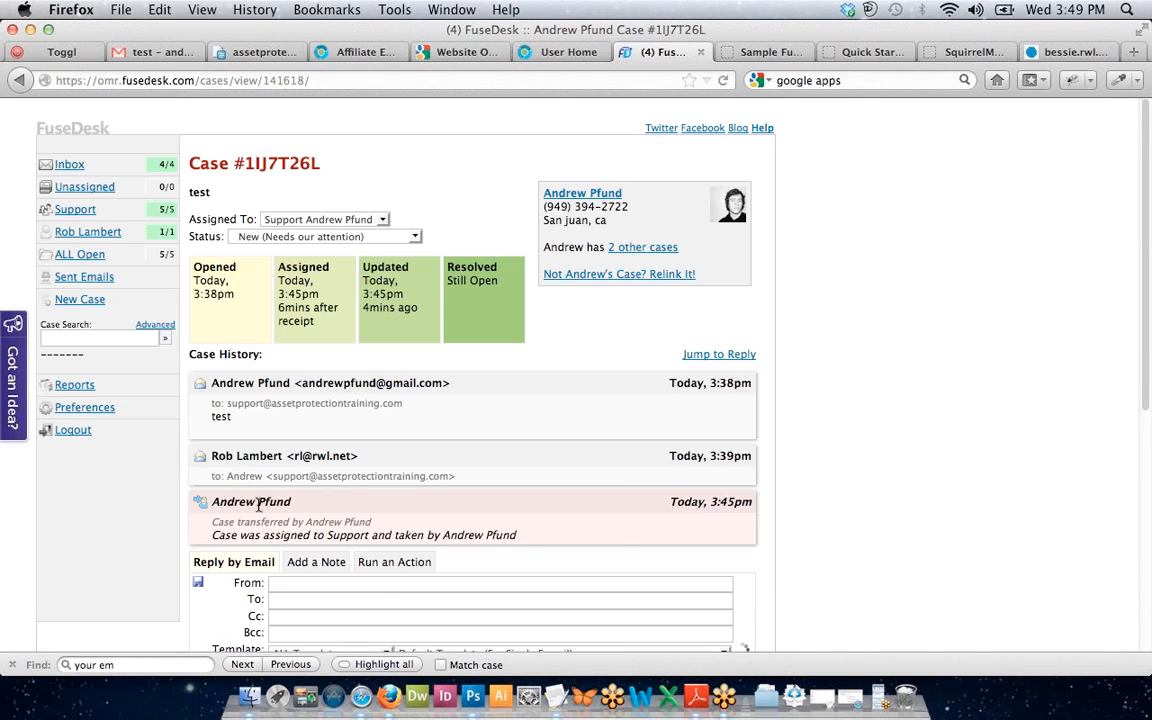
{"action": "scroll", "coordinate": [913, 356], "scroll_direction": "down", "scroll_amount": 2}
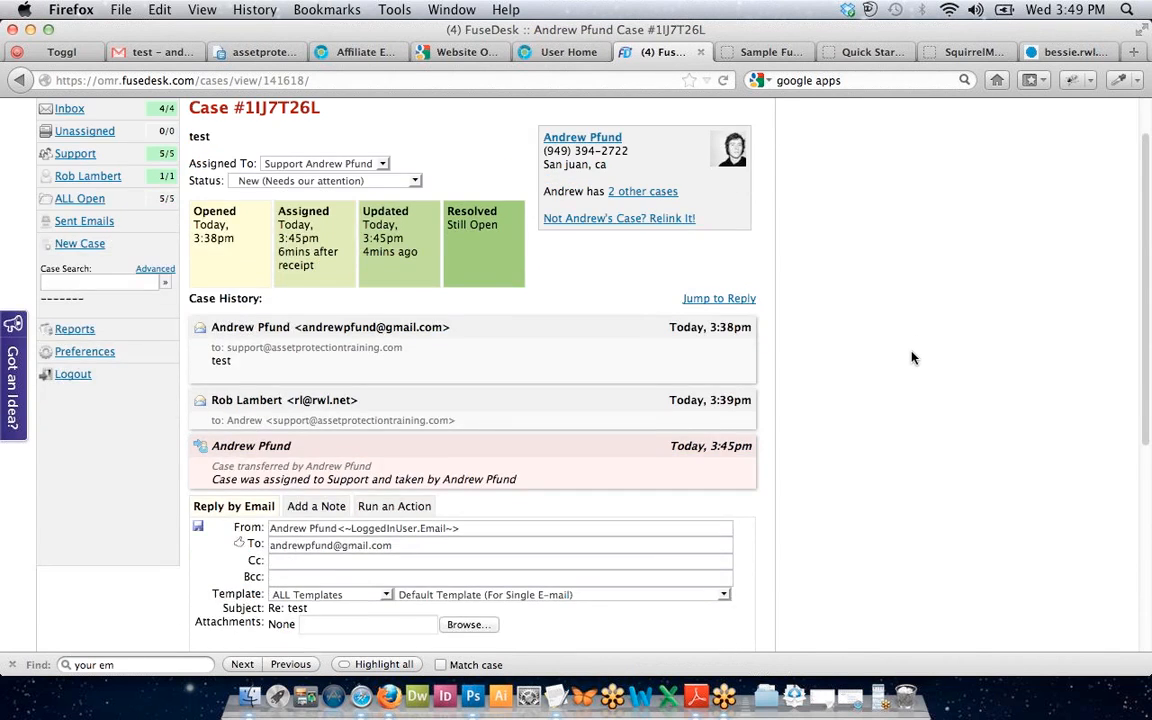
{"action": "scroll", "coordinate": [913, 356], "scroll_direction": "up", "scroll_amount": 2}
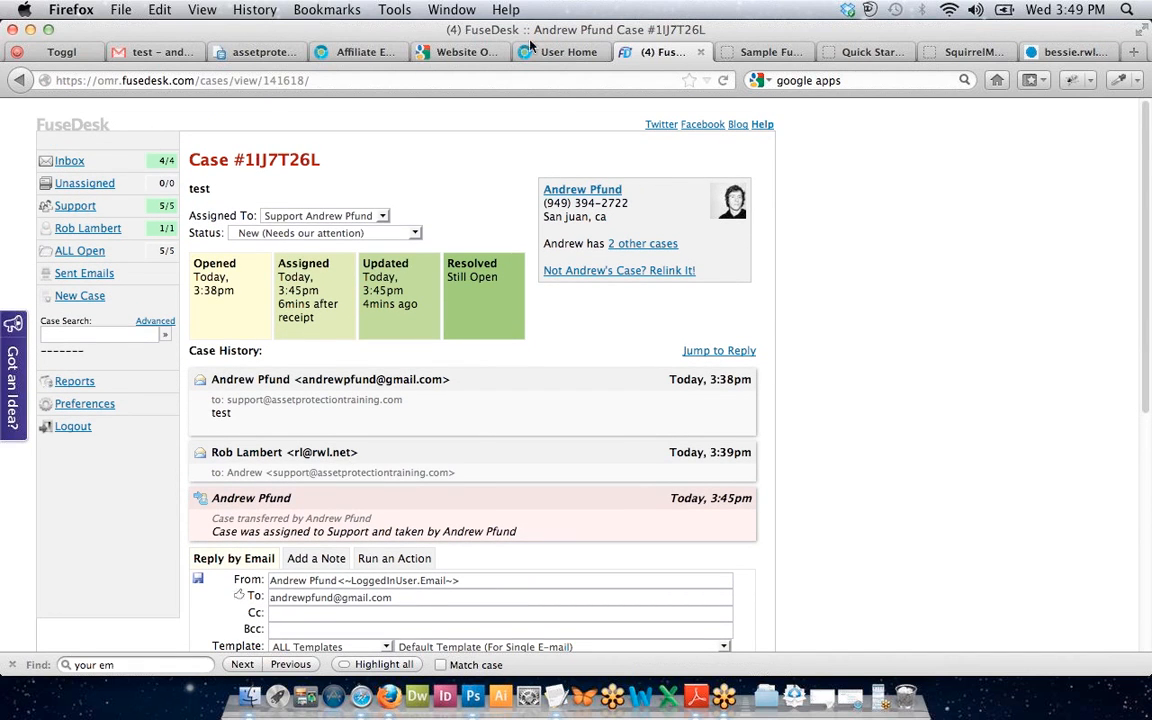
{"action": "left_click", "coordinate": [561, 51]}
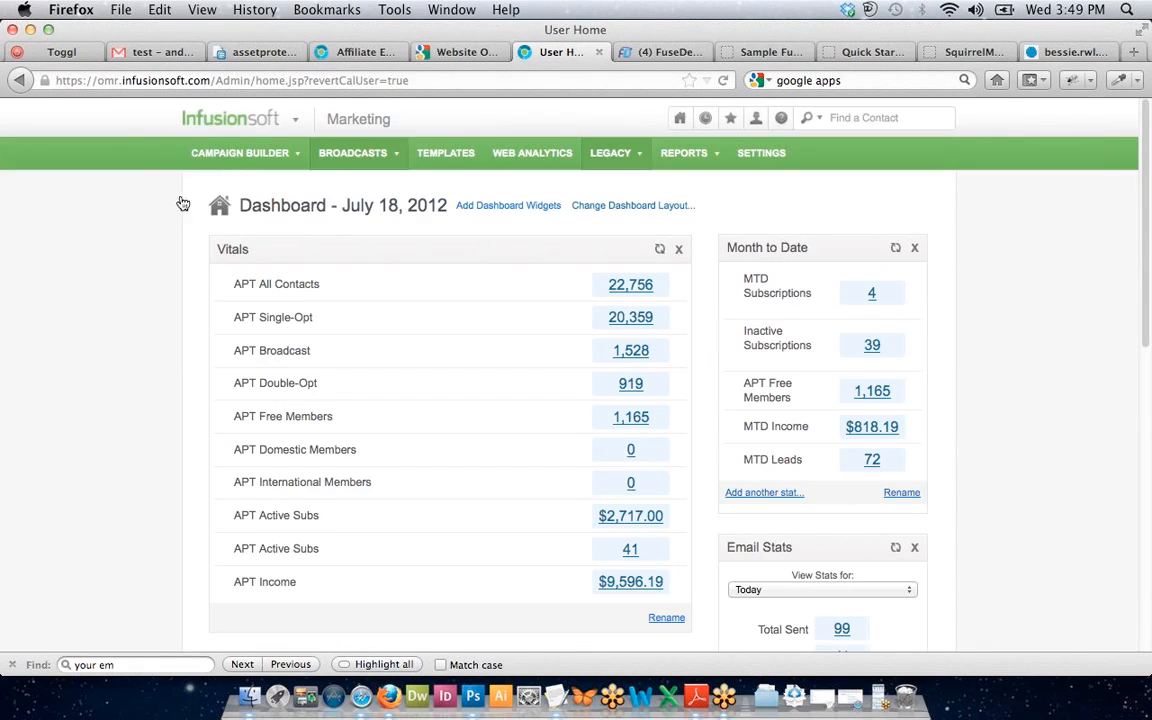
Filter Infusionsoft's Templates list to General Correspondence, showing 7 templates.
{"action": "left_click", "coordinate": [462, 157]}
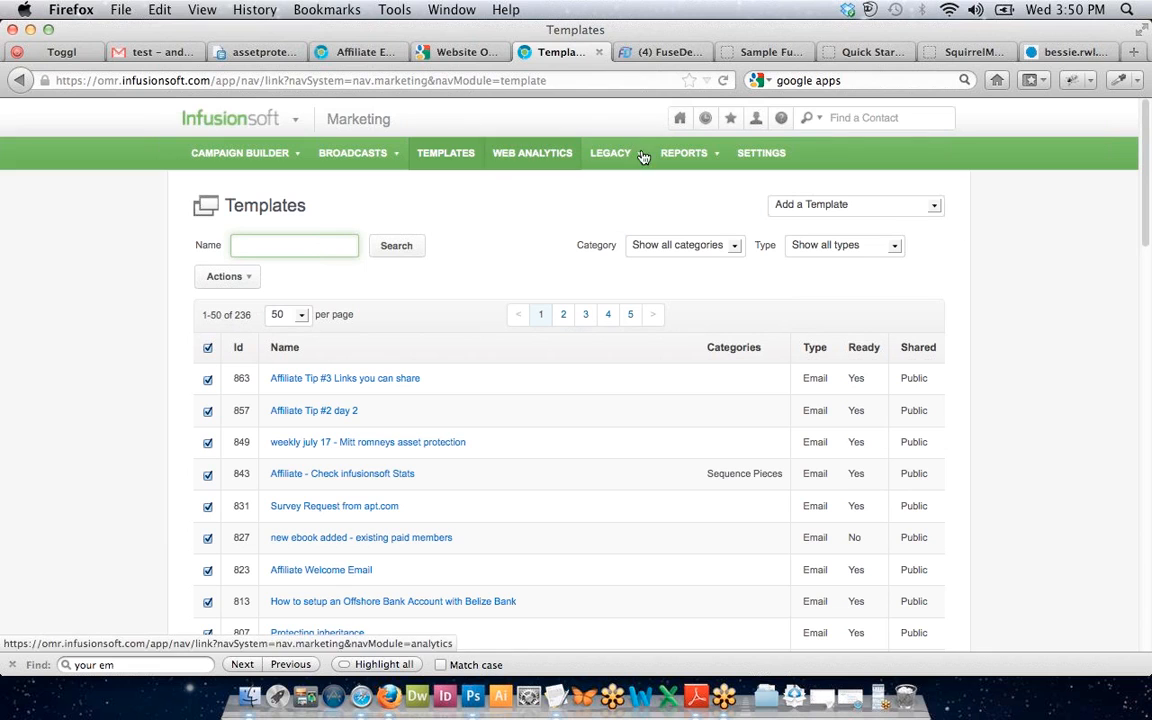
{"action": "left_click", "coordinate": [850, 205]}
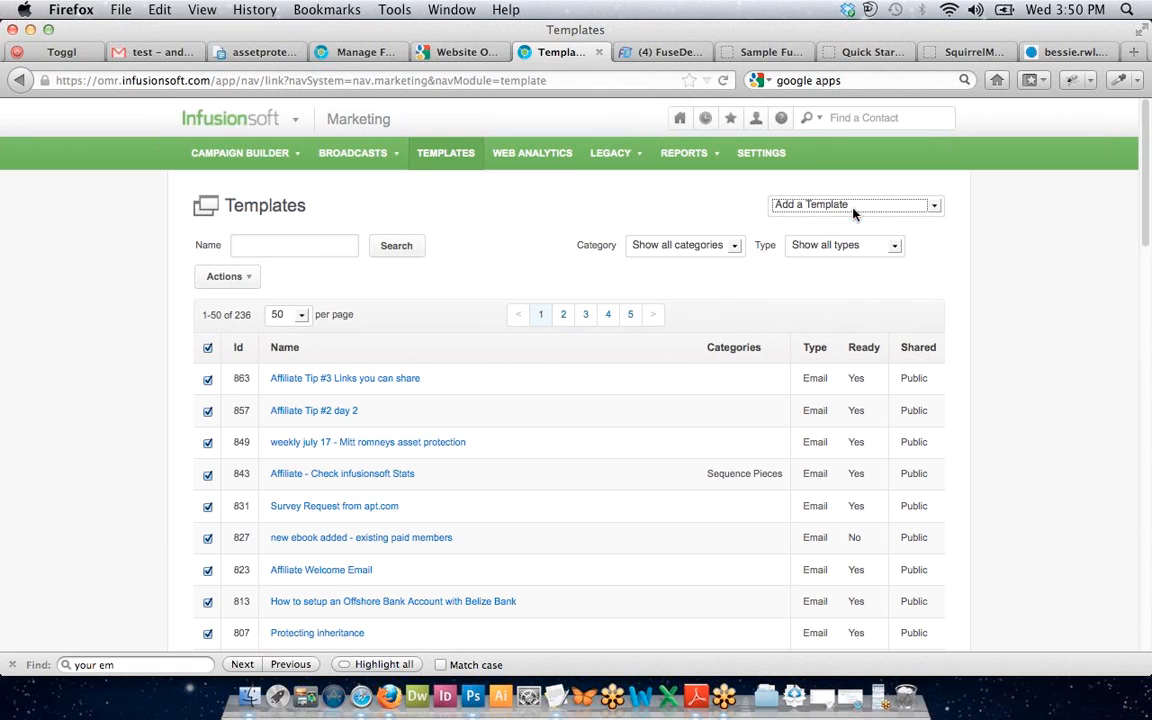
{"action": "left_click", "coordinate": [676, 244]}
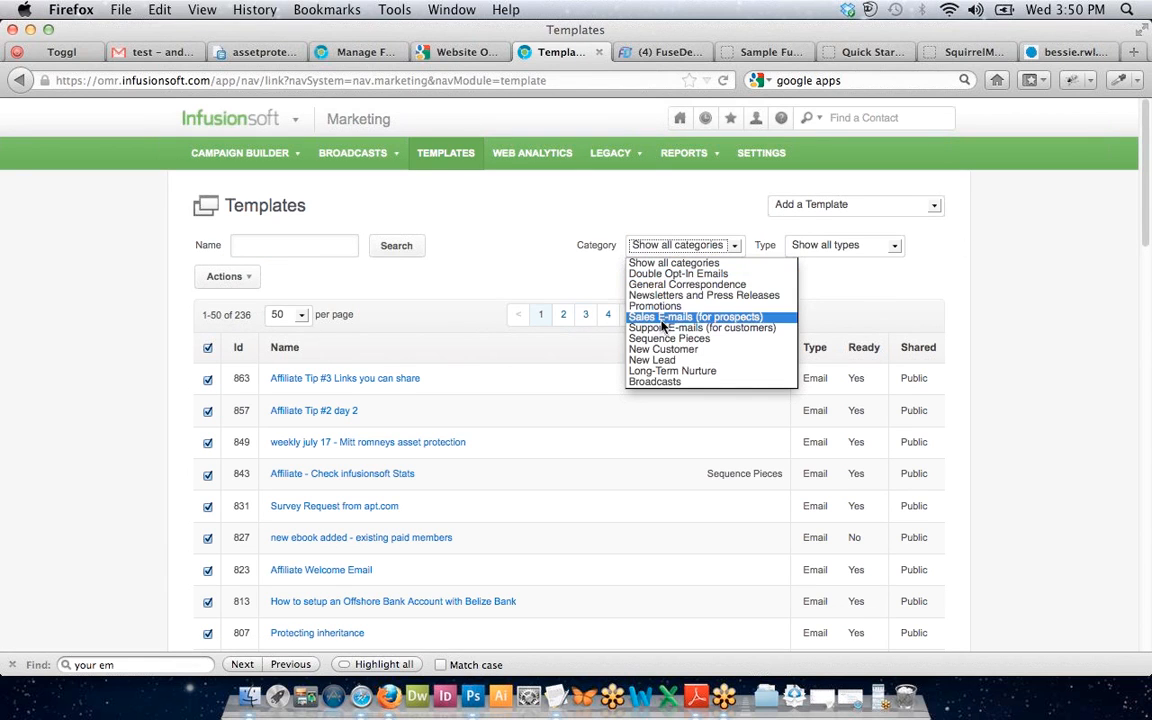
{"action": "left_click", "coordinate": [745, 220]}
{"action": "left_click", "coordinate": [705, 245]}
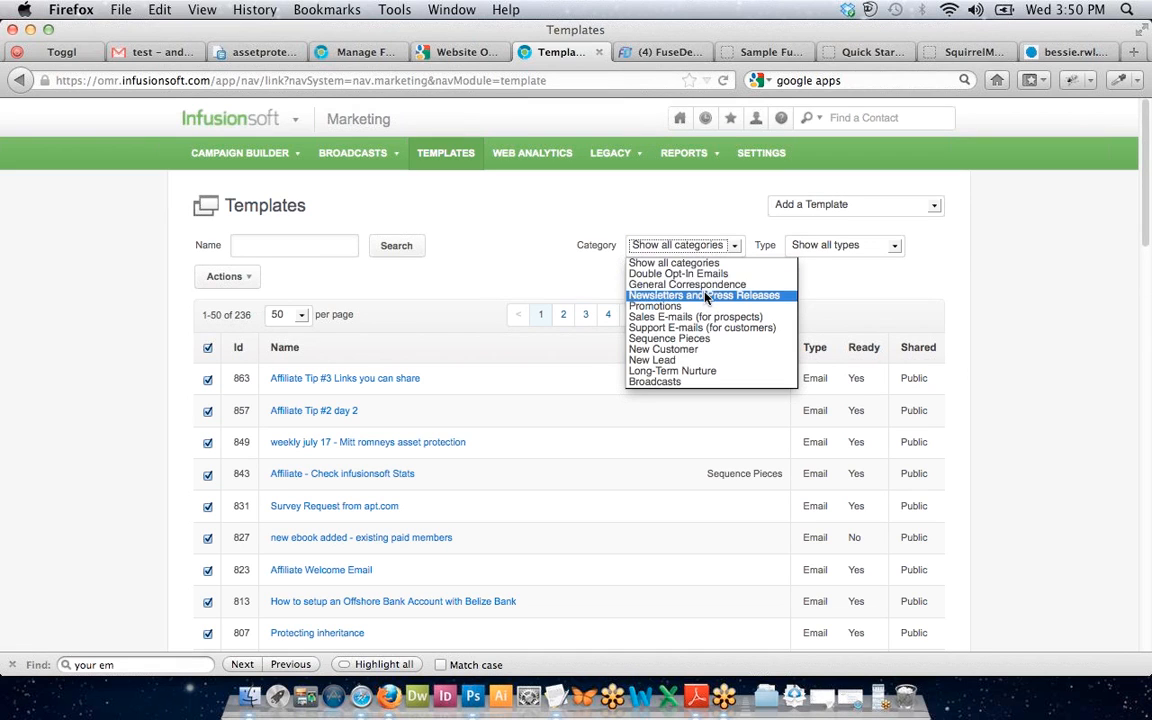
{"action": "left_click", "coordinate": [705, 286]}
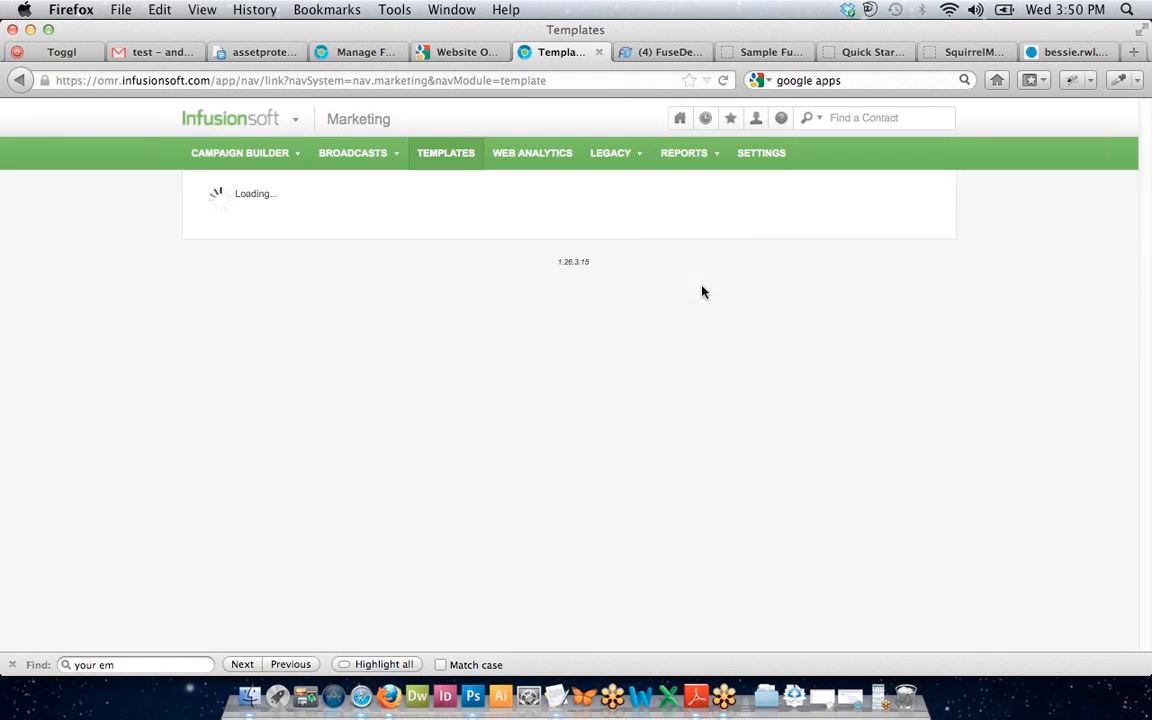
{"action": "left_click", "coordinate": [772, 153]}
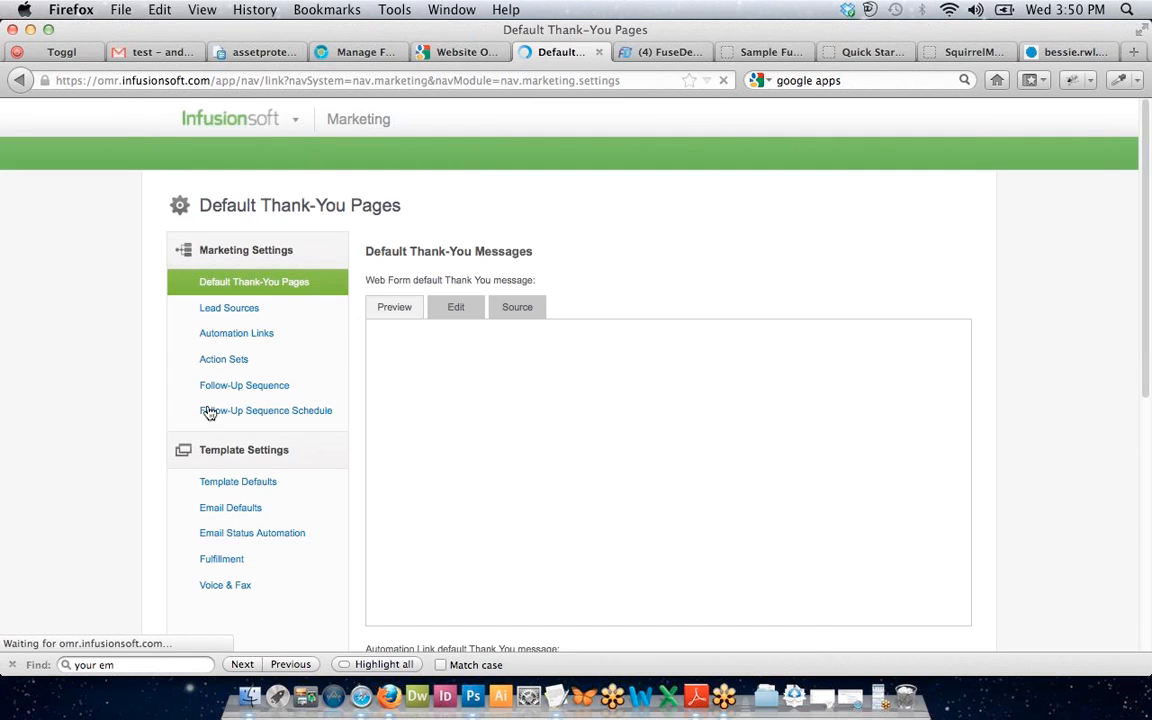
Open Template Defaults and place the cursor after the Broadcasts line in Template Categories.
{"action": "scroll", "coordinate": [75, 371], "scroll_direction": "down", "scroll_amount": 2}
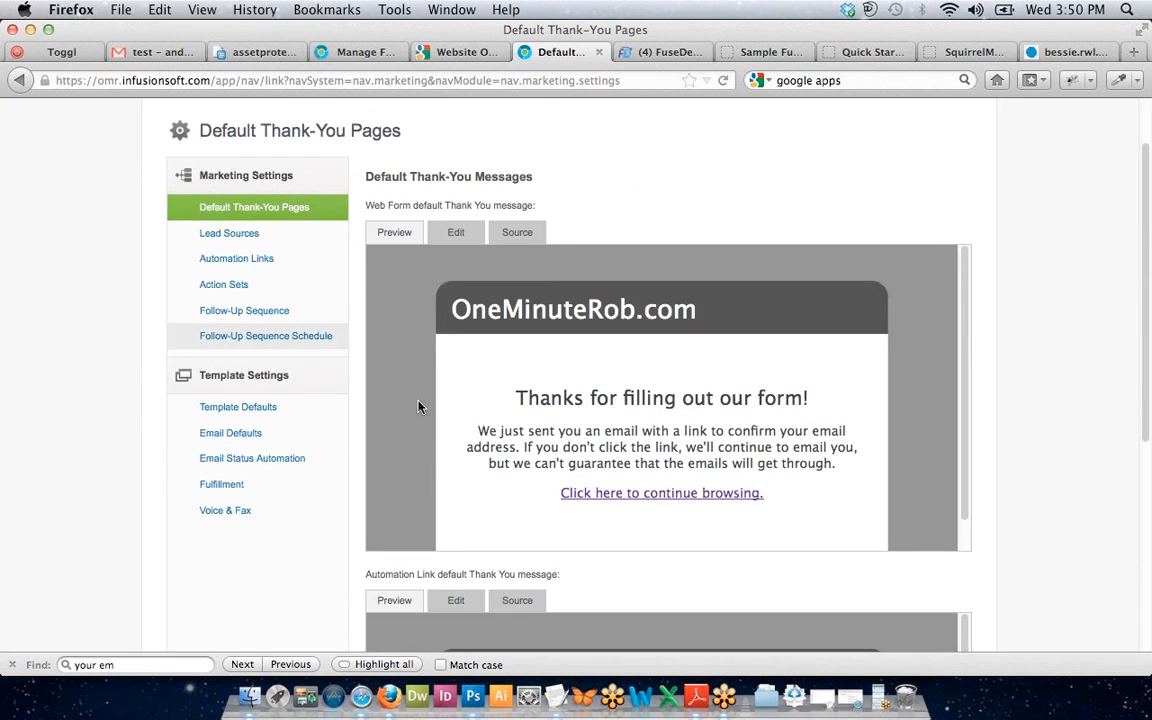
{"action": "left_click", "coordinate": [238, 411]}
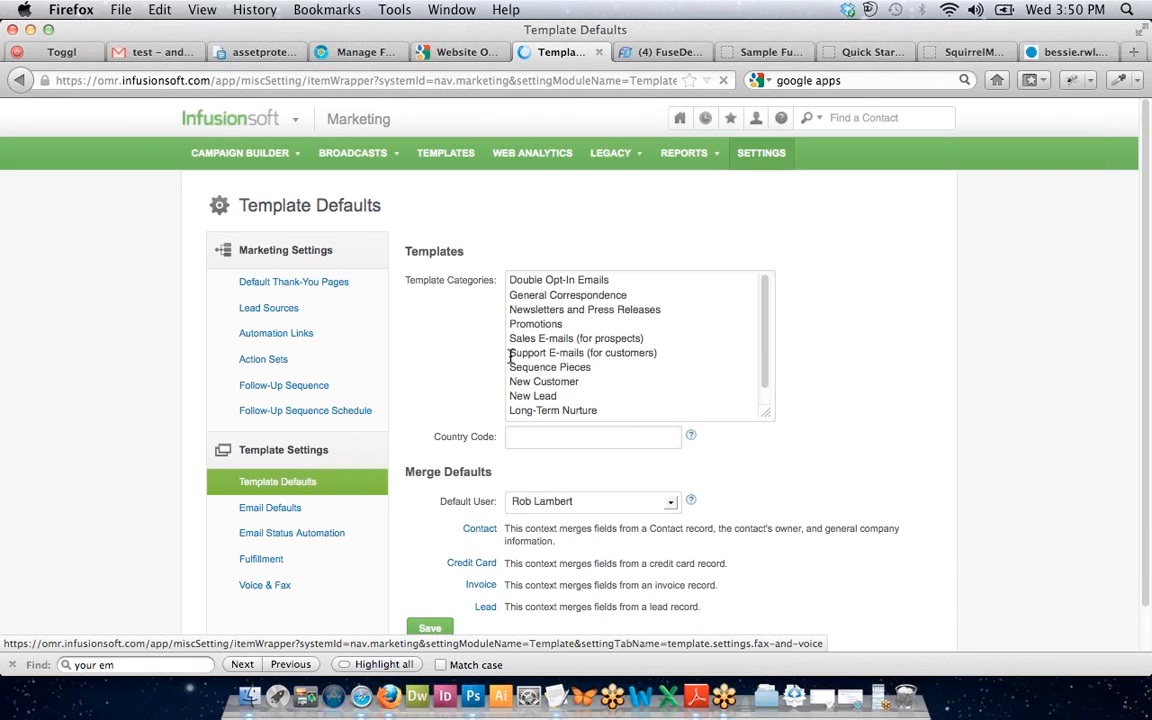
{"action": "scroll", "coordinate": [432, 360], "scroll_direction": "down", "scroll_amount": 1}
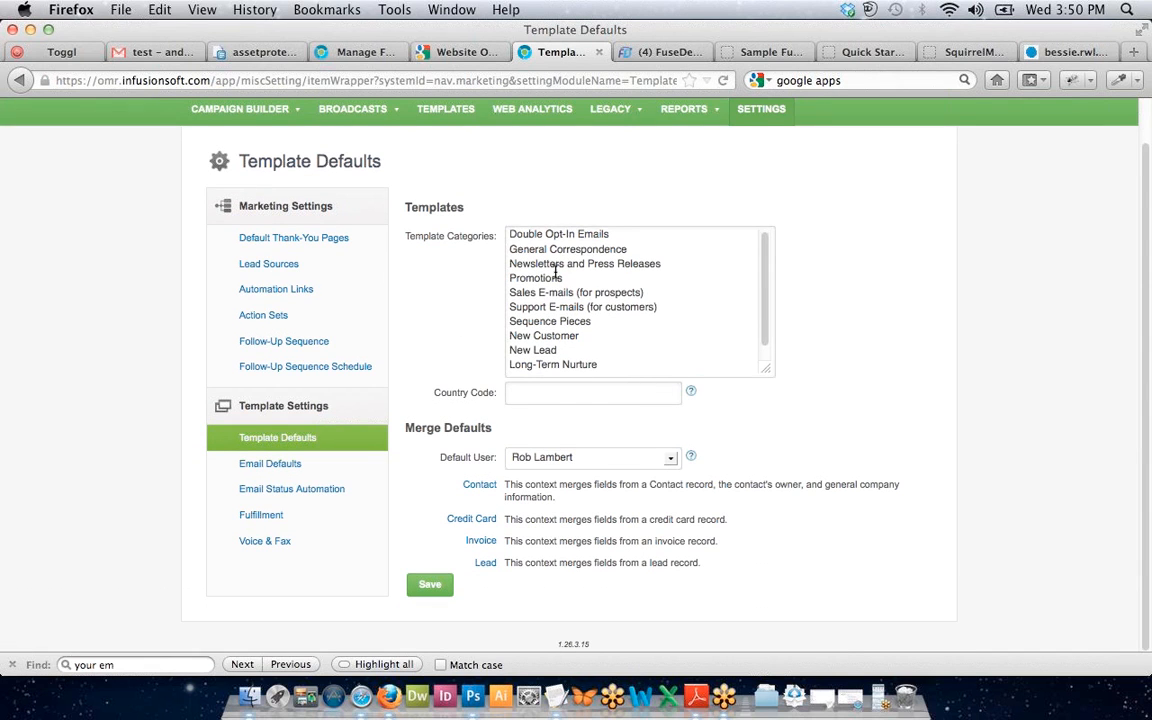
{"action": "scroll", "coordinate": [558, 267], "scroll_direction": "down", "scroll_amount": 1}
{"action": "scroll", "coordinate": [537, 354], "scroll_direction": "up", "scroll_amount": 1}
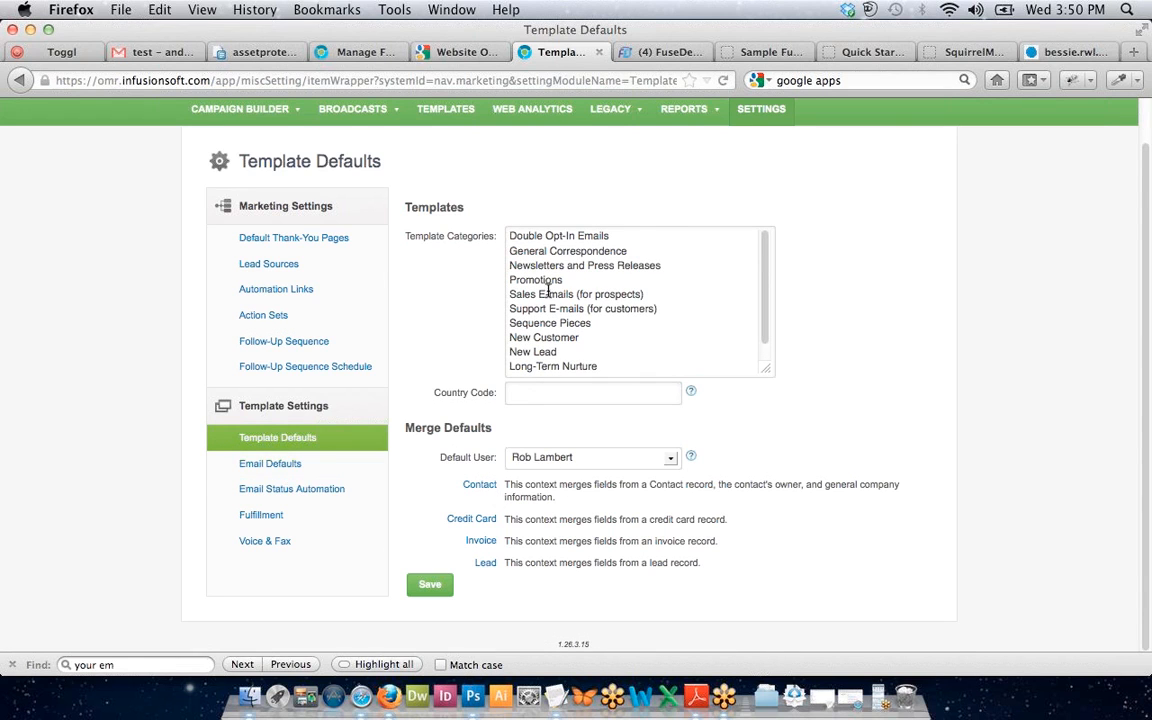
{"action": "scroll", "coordinate": [495, 262], "scroll_direction": "up", "scroll_amount": 1}
{"action": "scroll", "coordinate": [558, 324], "scroll_direction": "down", "scroll_amount": 1}
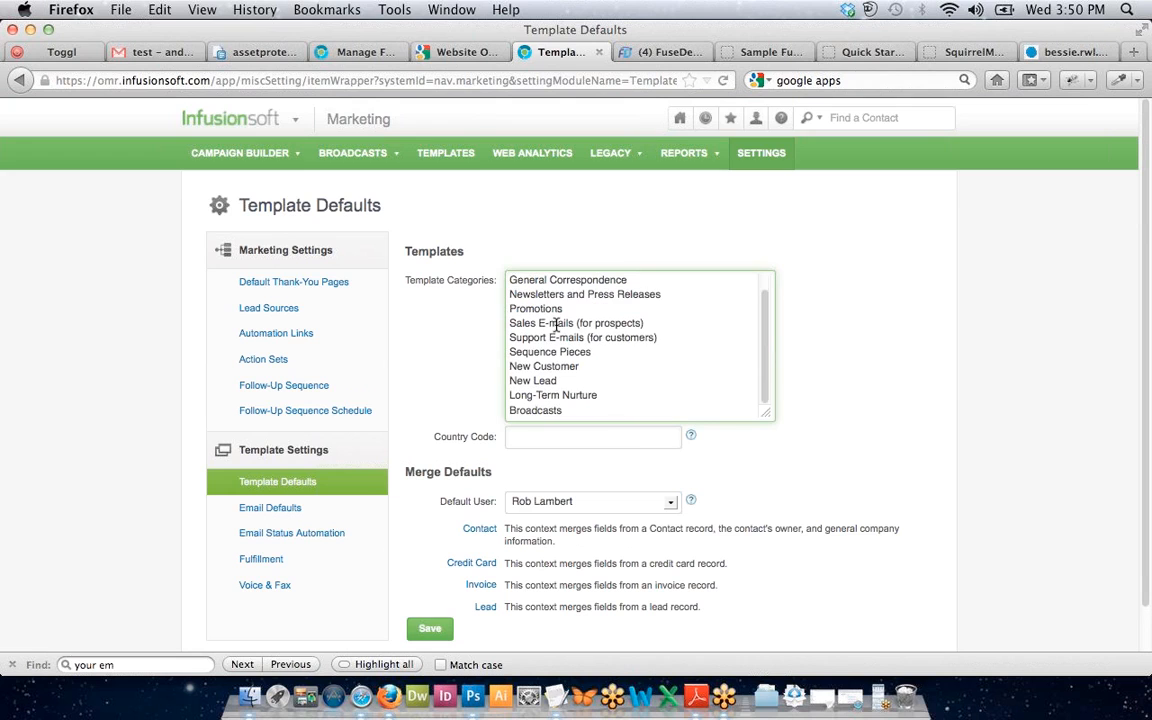
{"action": "double_click", "coordinate": [577, 410]}
{"action": "key", "text": "BackSpace"}
{"action": "key", "text": "super+z"}
{"action": "left_click", "coordinate": [577, 410]}
Add a new 'FuseDesk' template category line and save the Template Defaults.
{"action": "key", "text": "Return"}
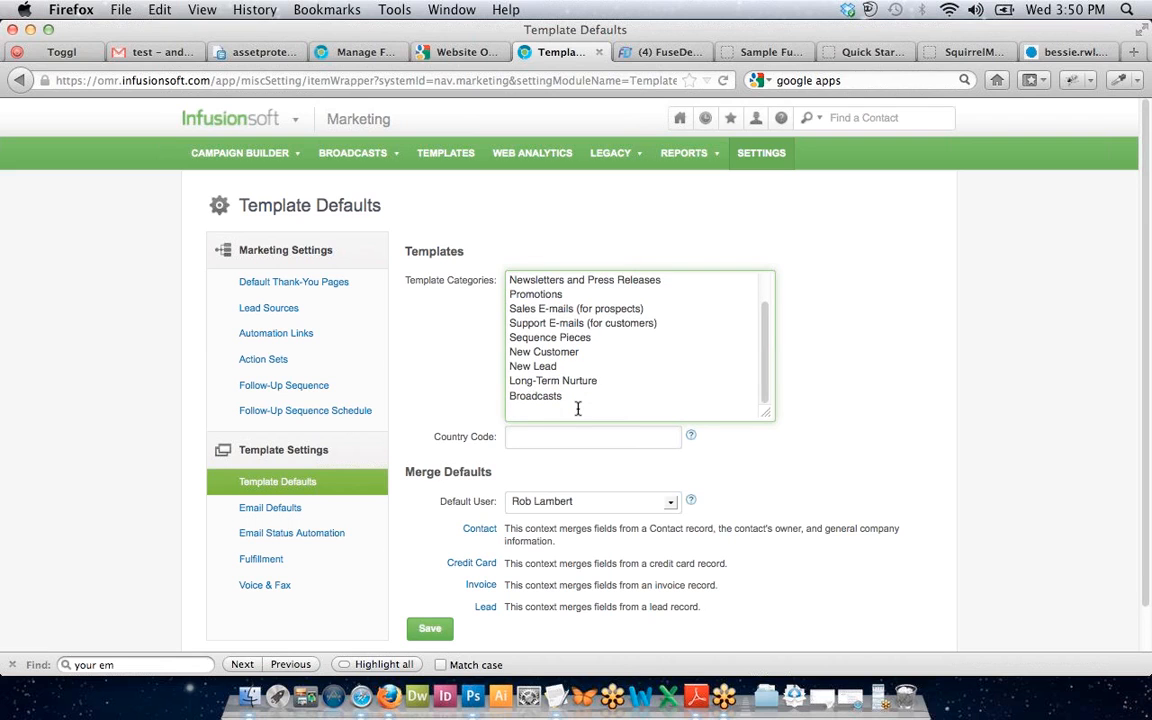
{"action": "type", "text": "Te"}
{"action": "key", "text": "BackSpace"}
{"action": "type", "text": "FuseDes"}
{"action": "type", "text": "k"}
{"action": "left_click", "coordinate": [431, 567]}
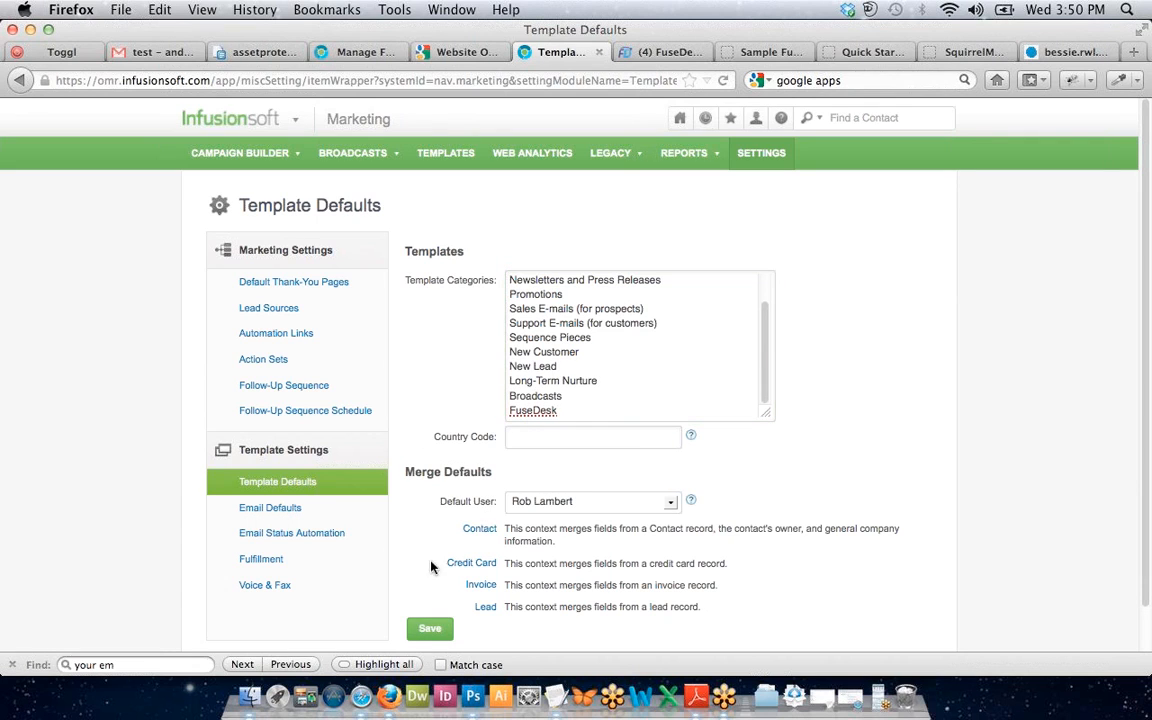
{"action": "left_click", "coordinate": [434, 628]}
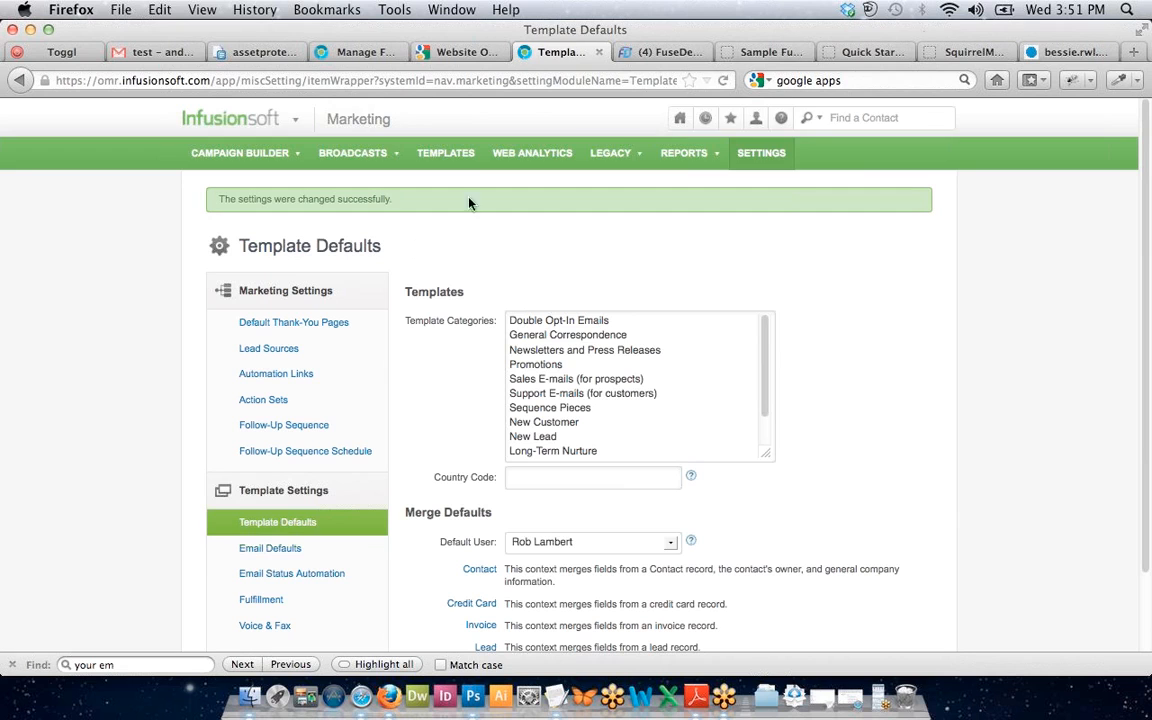
{"action": "left_click", "coordinate": [430, 158]}
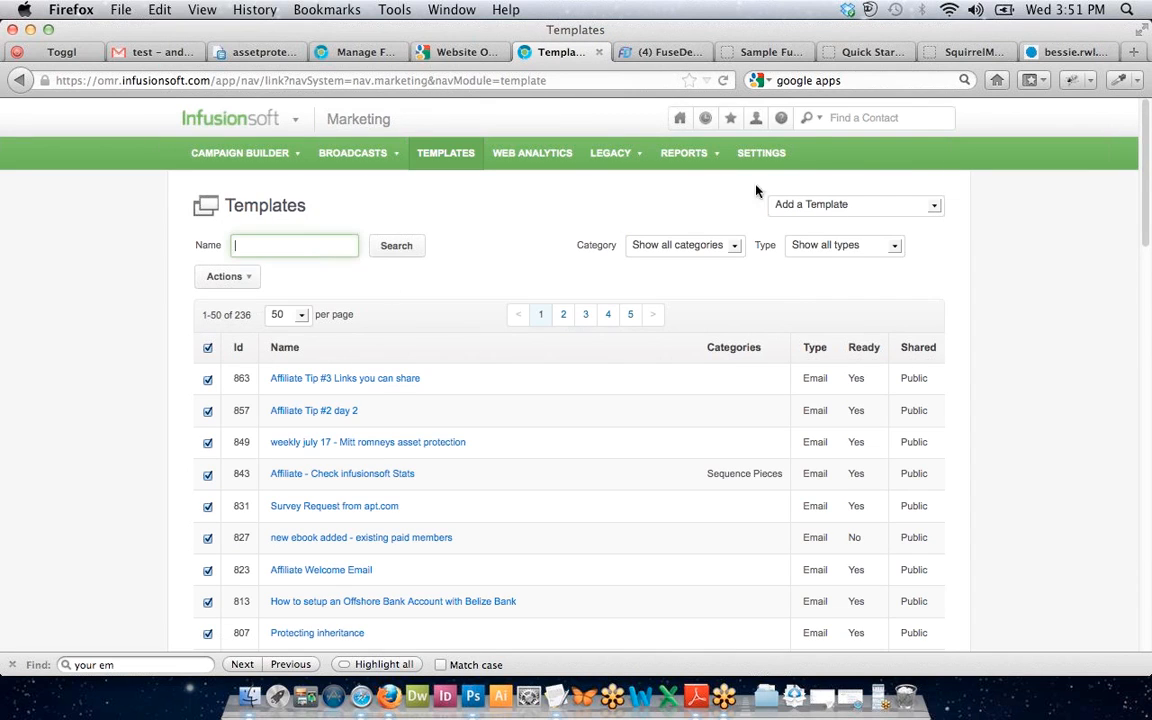
Add an email template titled 'Default Fusedesk Reply Template' and assign it the FuseDesk category.
{"action": "left_click", "coordinate": [805, 204]}
{"action": "left_click", "coordinate": [790, 233]}
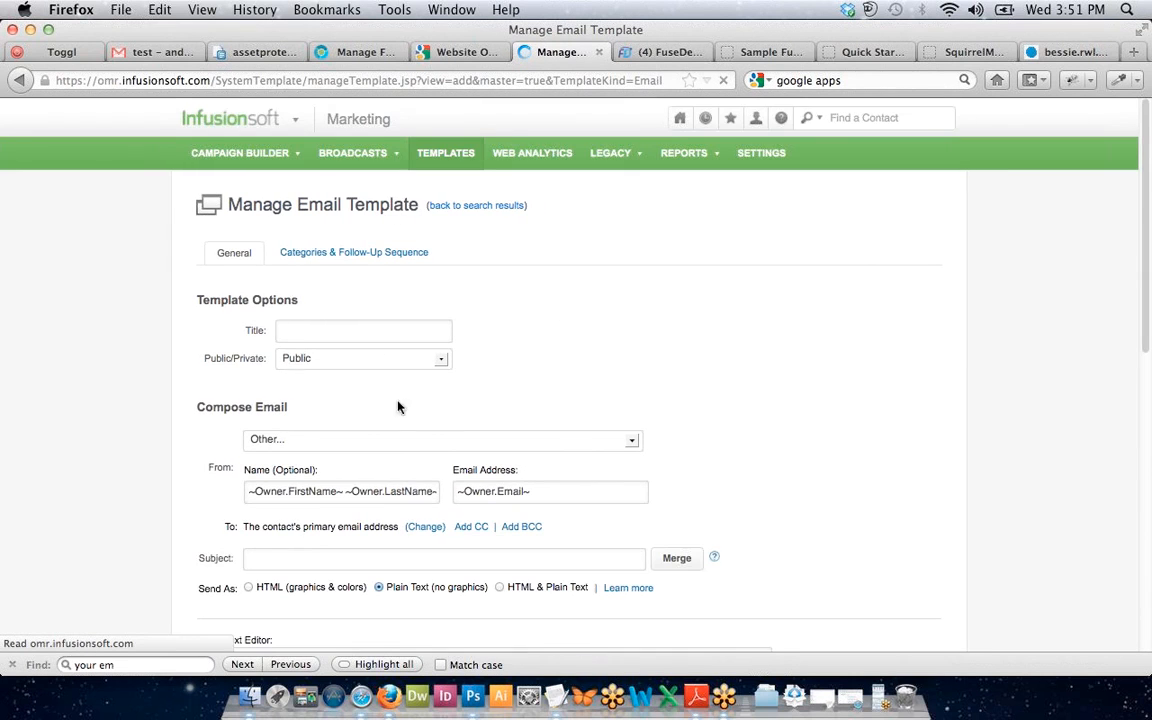
{"action": "left_click", "coordinate": [287, 332]}
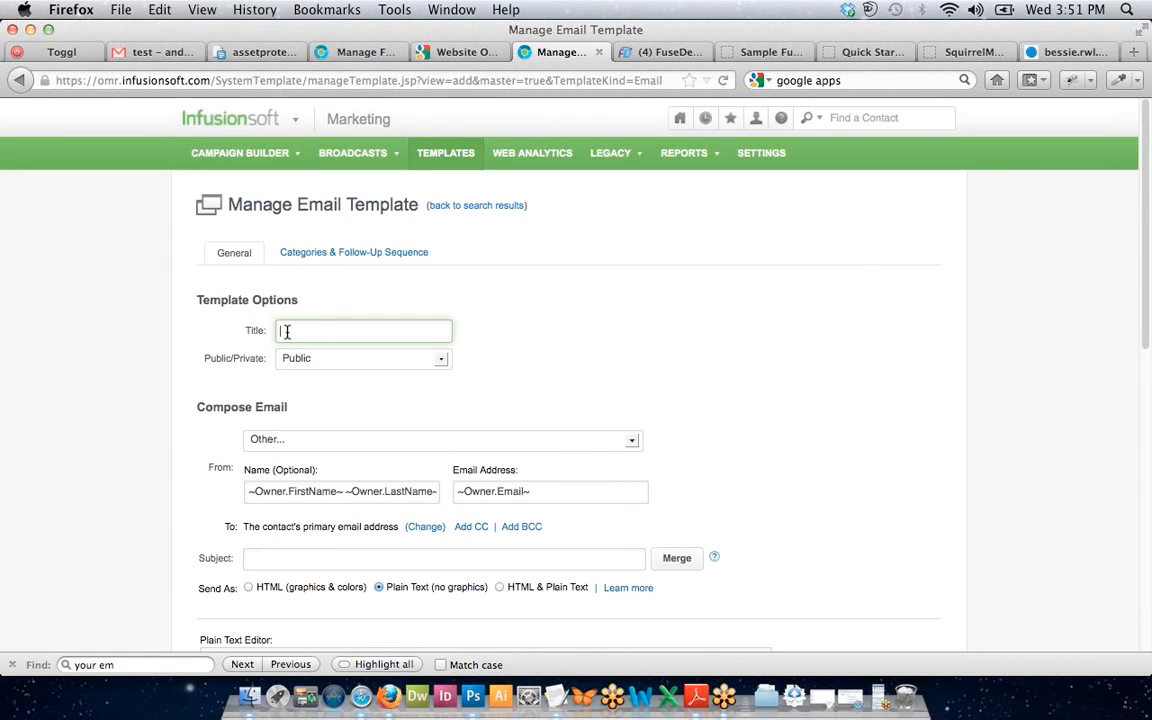
{"action": "type", "text": "Default Fusedesk Reply Templ"}
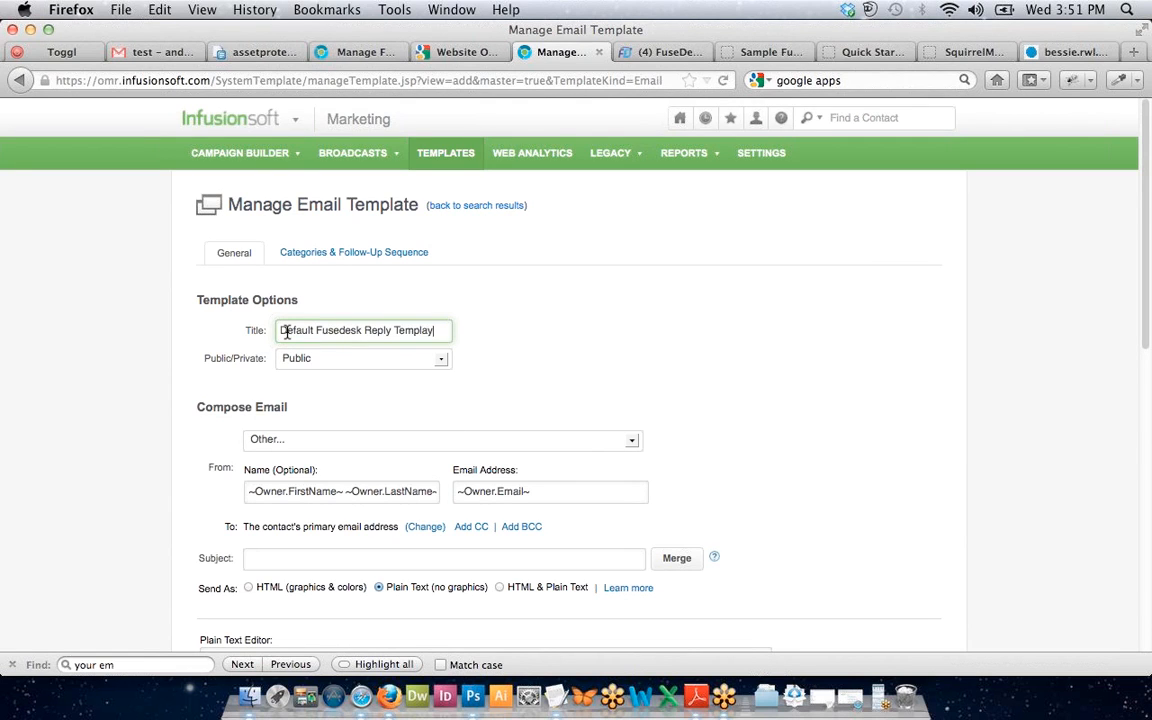
{"action": "type", "text": "ate"}
{"action": "left_click", "coordinate": [320, 262]}
{"action": "scroll", "coordinate": [330, 400], "scroll_direction": "down", "scroll_amount": 1}
{"action": "left_click", "coordinate": [250, 441]}
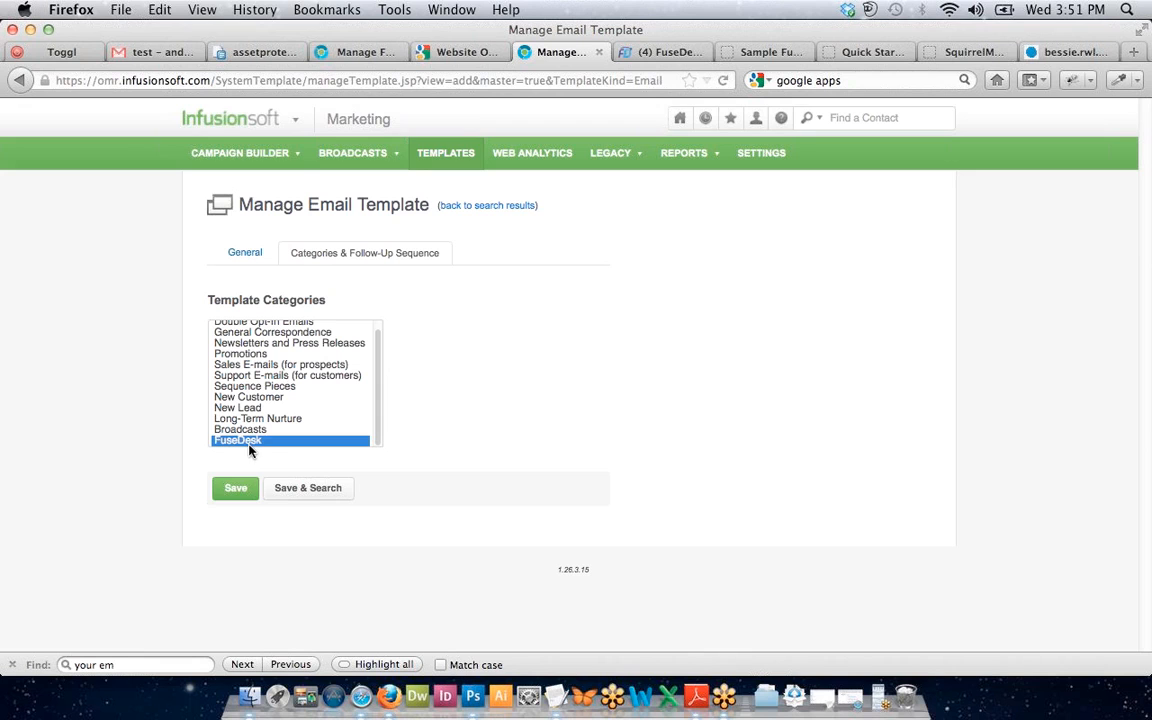
Back in the template's general options, keep the sender as Other and select the existing sender name.
{"action": "left_click", "coordinate": [246, 254]}
{"action": "scroll", "coordinate": [440, 460], "scroll_direction": "down", "scroll_amount": 1}
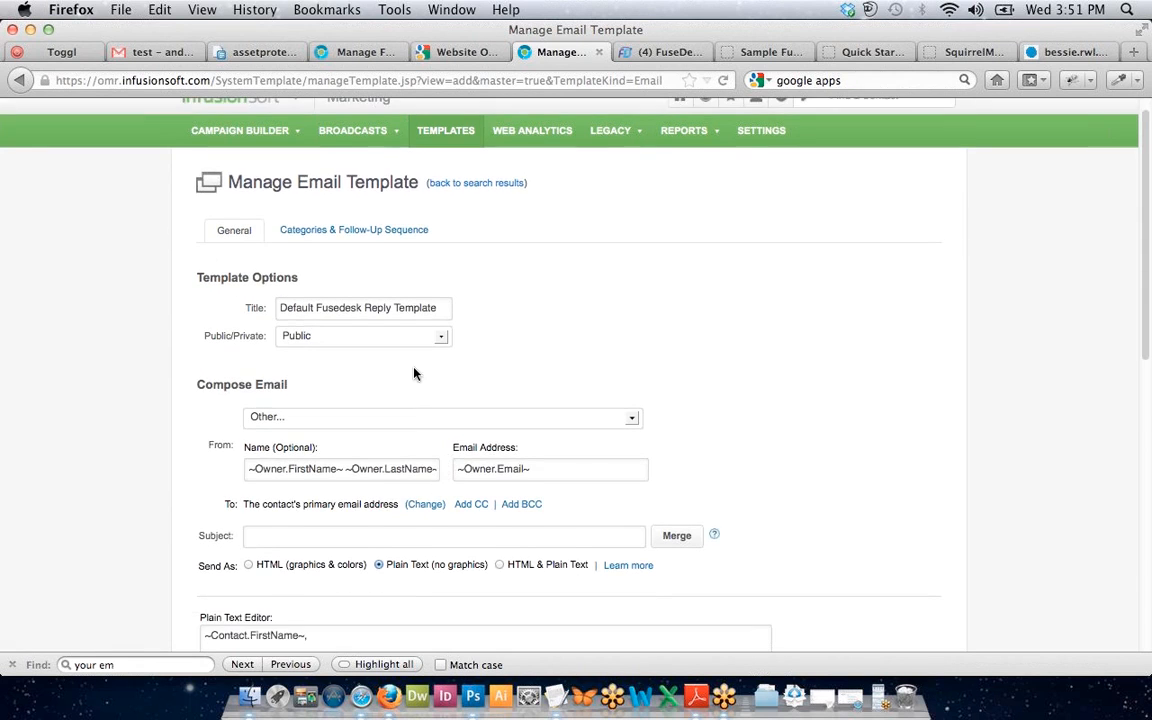
{"action": "scroll", "coordinate": [415, 373], "scroll_direction": "down", "scroll_amount": 3}
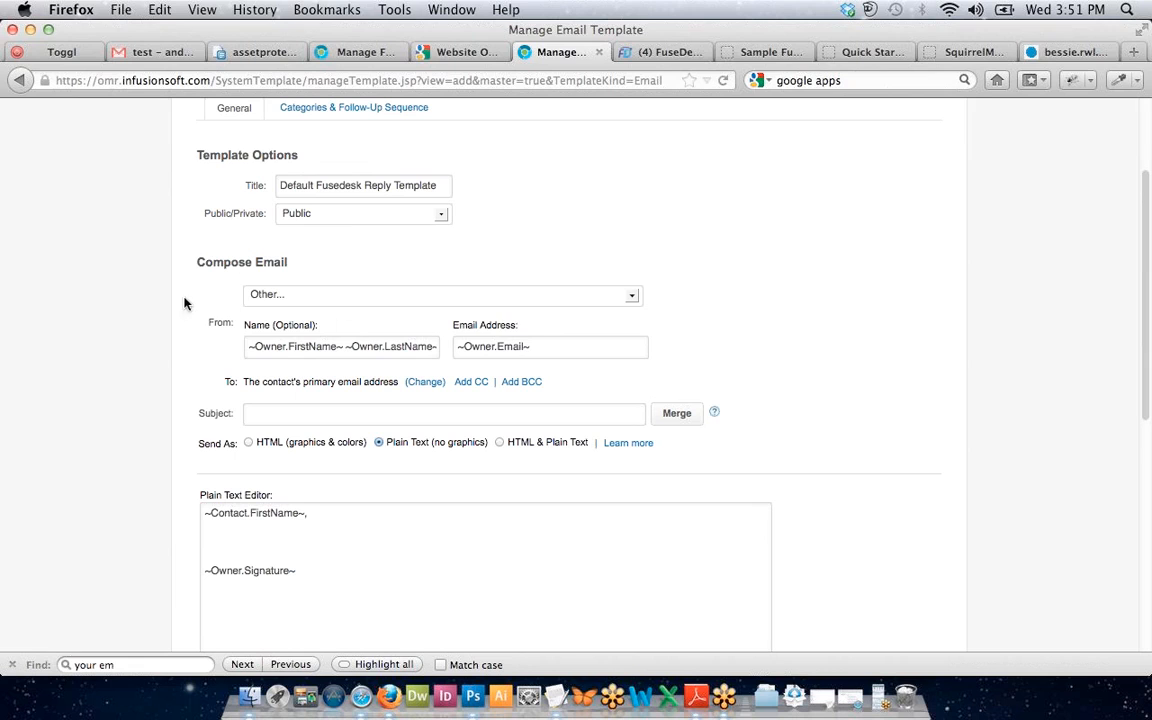
{"action": "triple_click", "coordinate": [302, 346]}
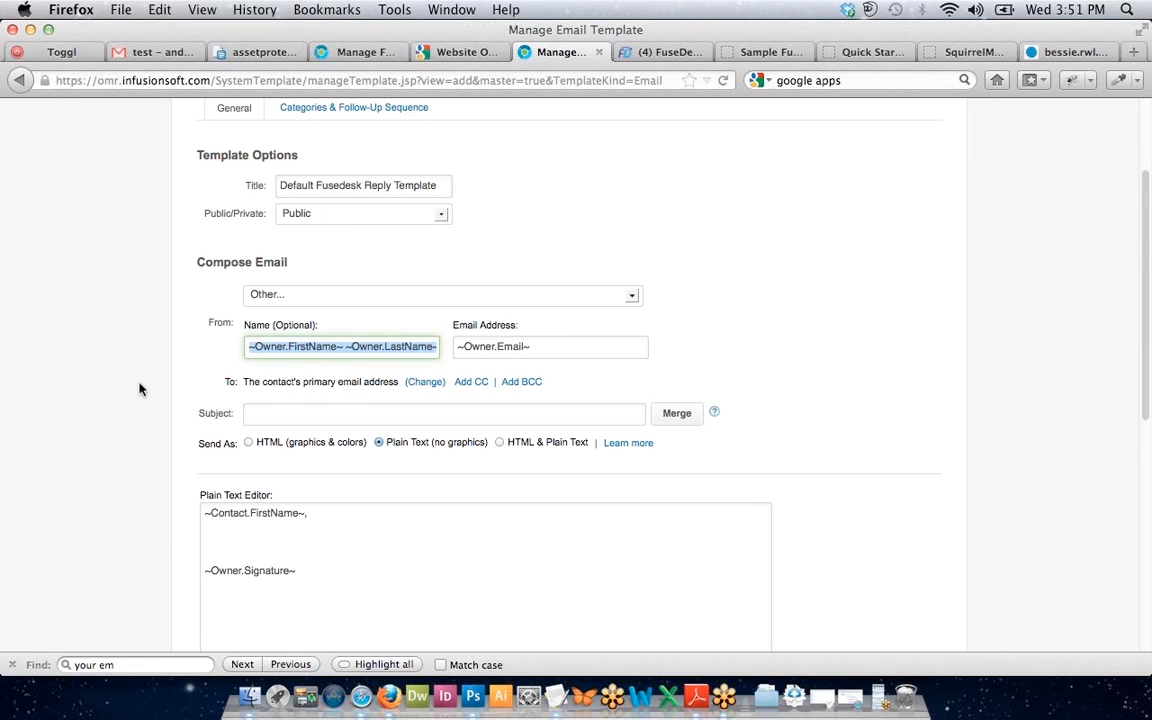
{"action": "left_click", "coordinate": [314, 242]}
{"action": "left_click", "coordinate": [356, 295]}
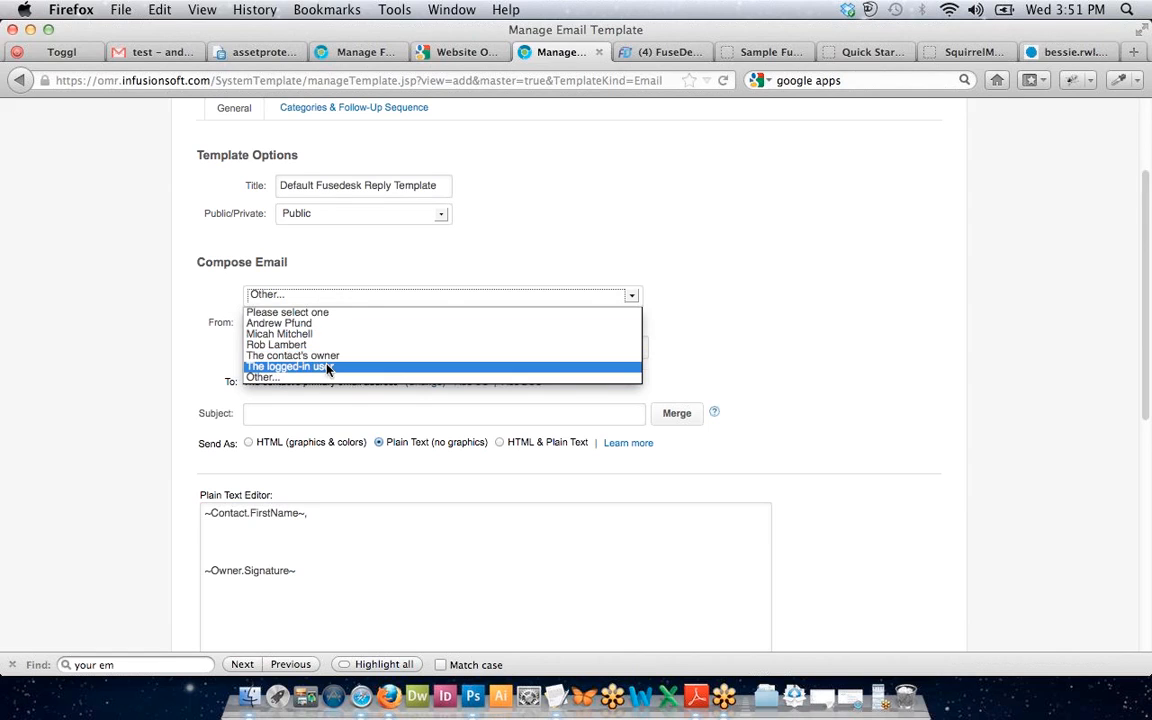
{"action": "left_click", "coordinate": [344, 279]}
{"action": "left_click", "coordinate": [175, 316]}
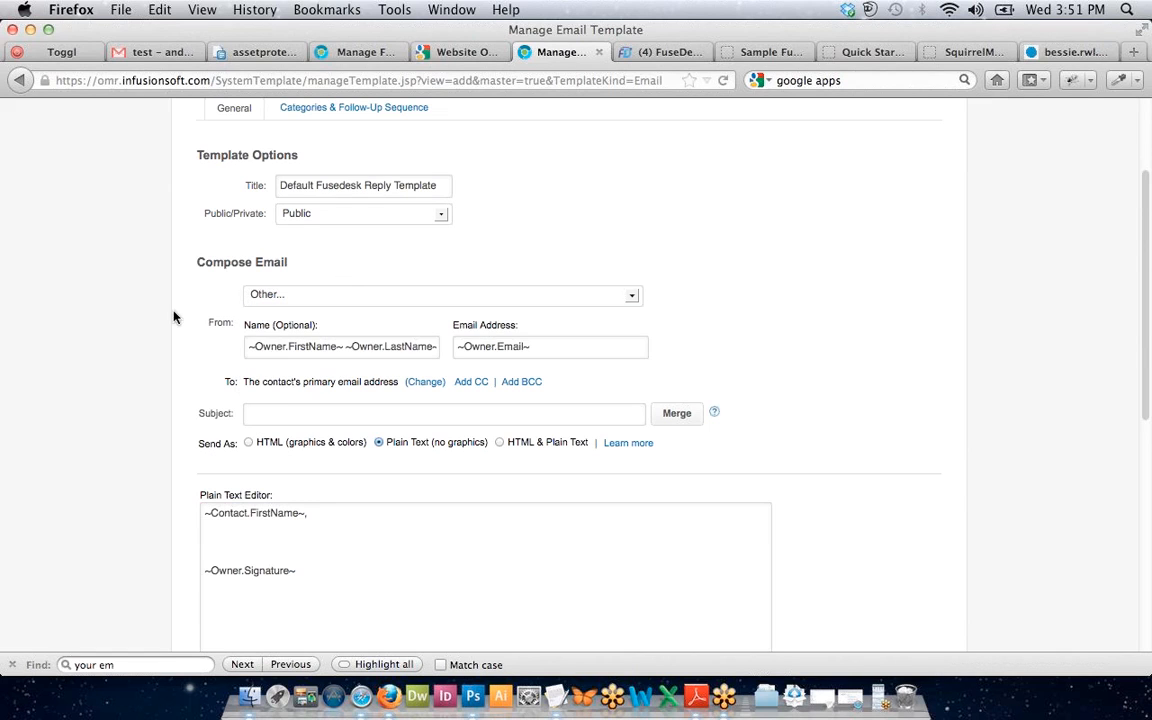
{"action": "triple_click", "coordinate": [299, 351]}
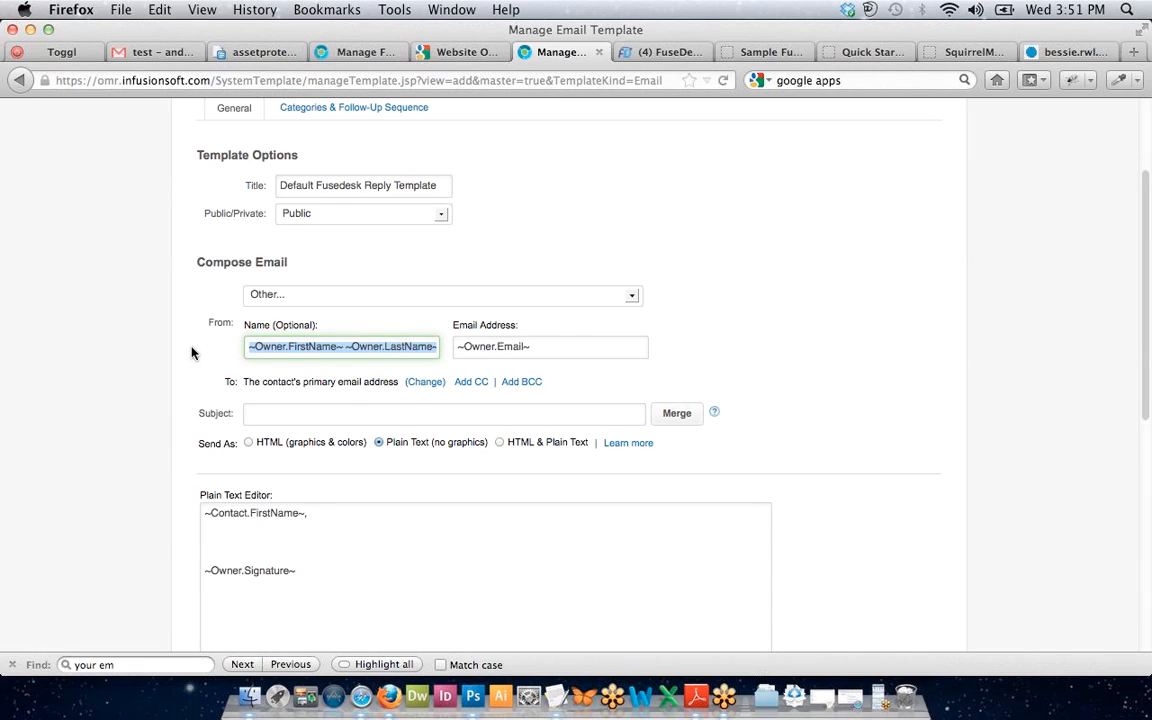
{"action": "left_click", "coordinate": [255, 345]}
{"action": "triple_click", "coordinate": [256, 345]}
Set the From name to the logged-in user's first and last name merge fields.
{"action": "left_click", "coordinate": [674, 413]}
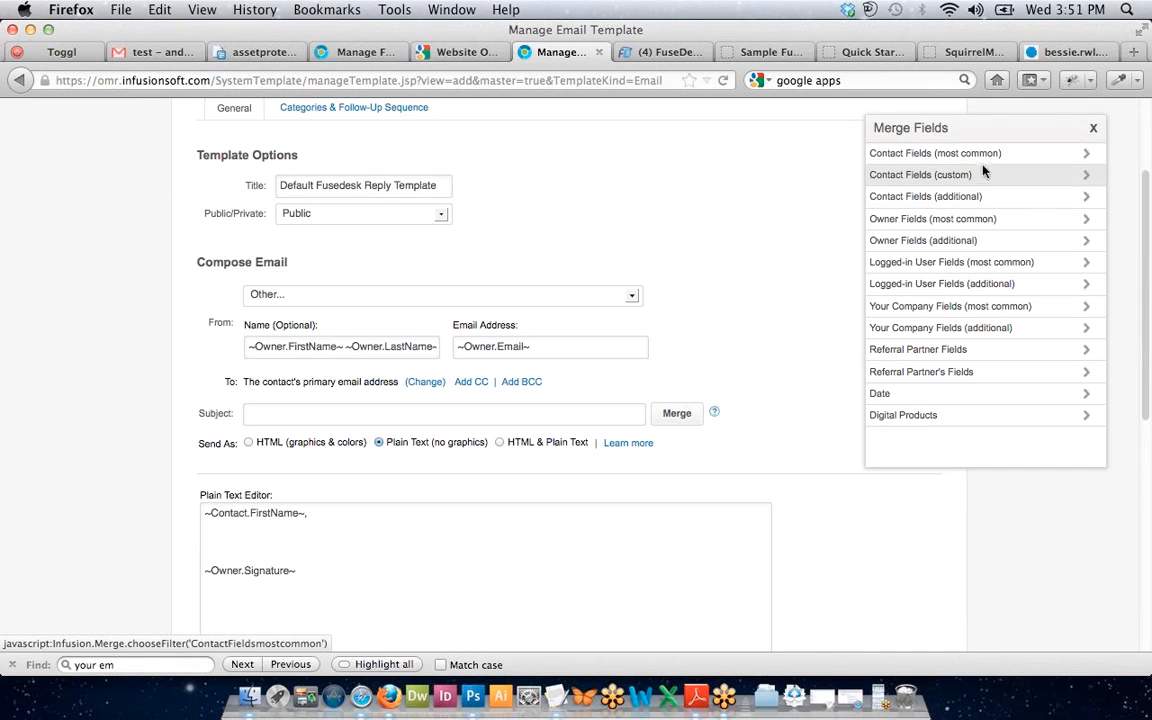
{"action": "left_click", "coordinate": [969, 265]}
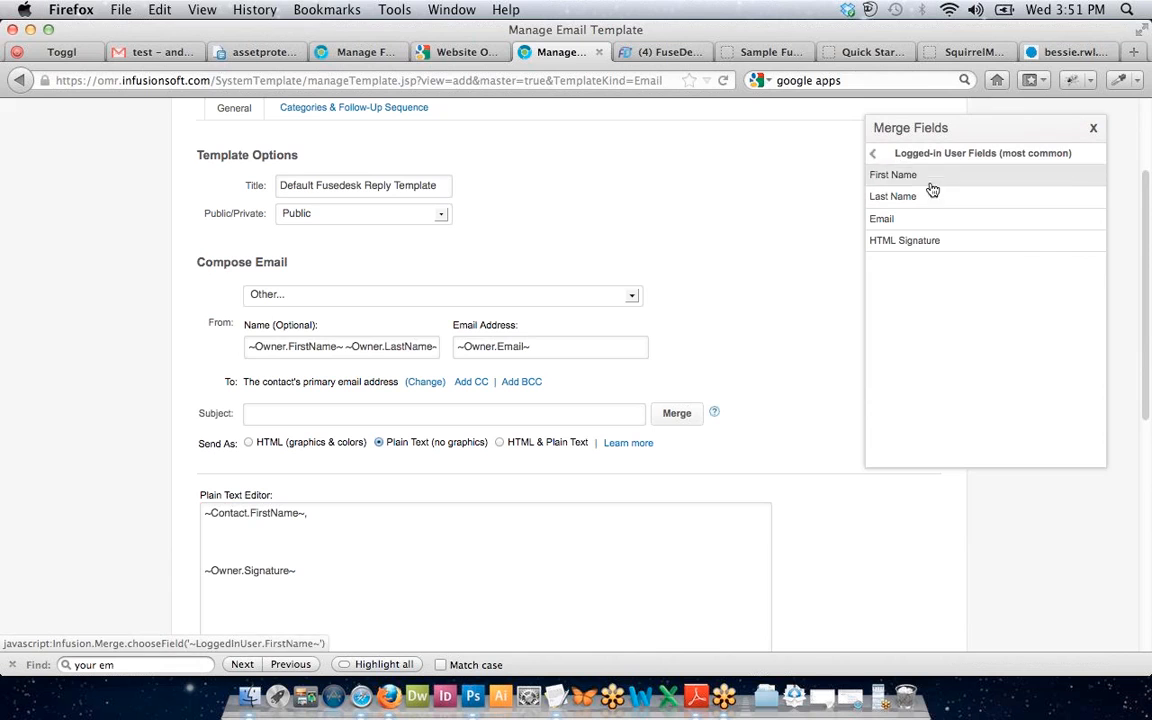
{"action": "left_click", "coordinate": [925, 178]}
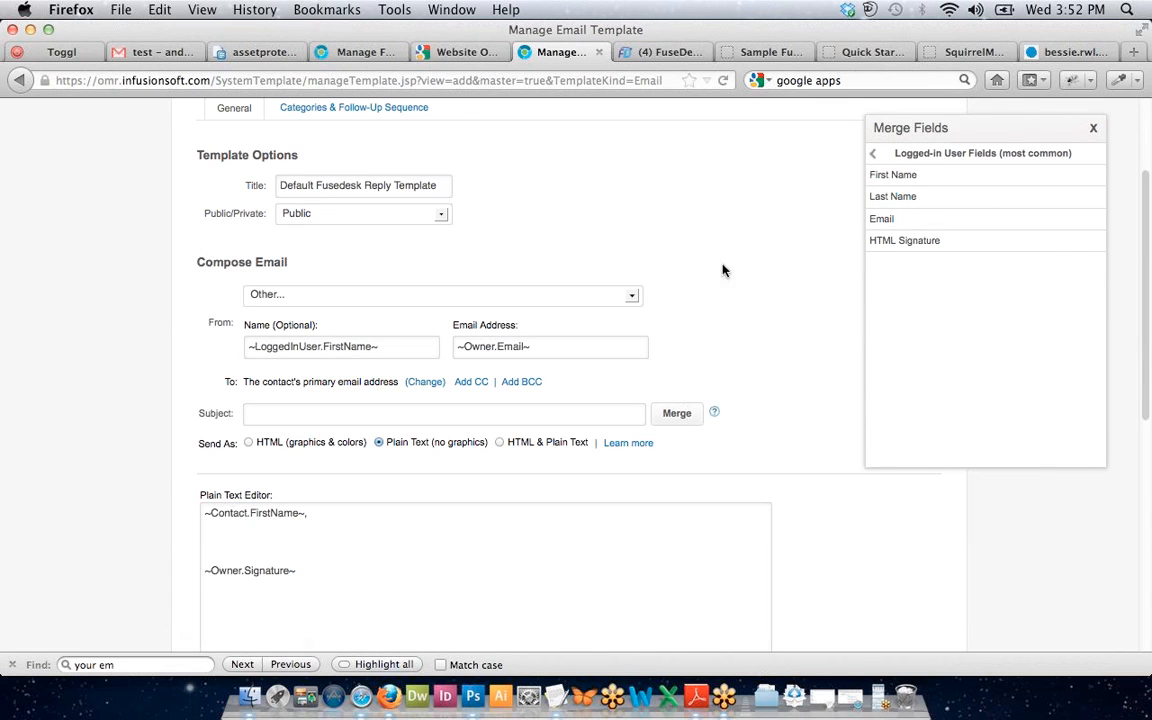
{"action": "left_click", "coordinate": [885, 197]}
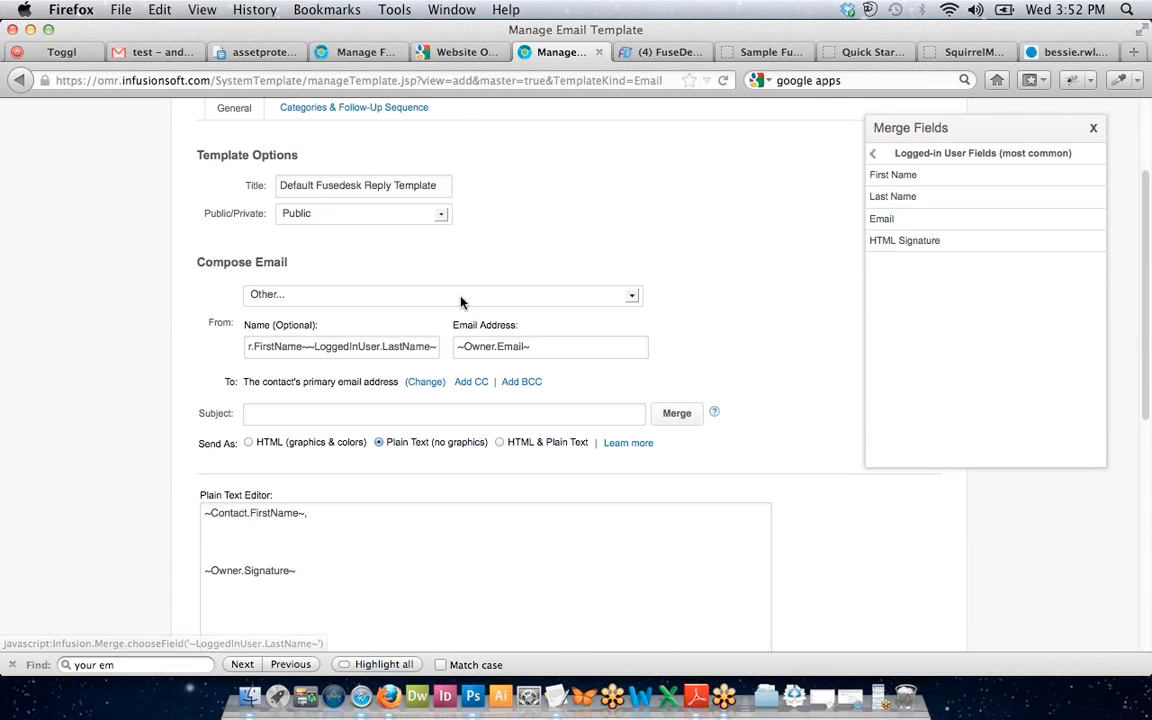
{"action": "left_click", "coordinate": [310, 346]}
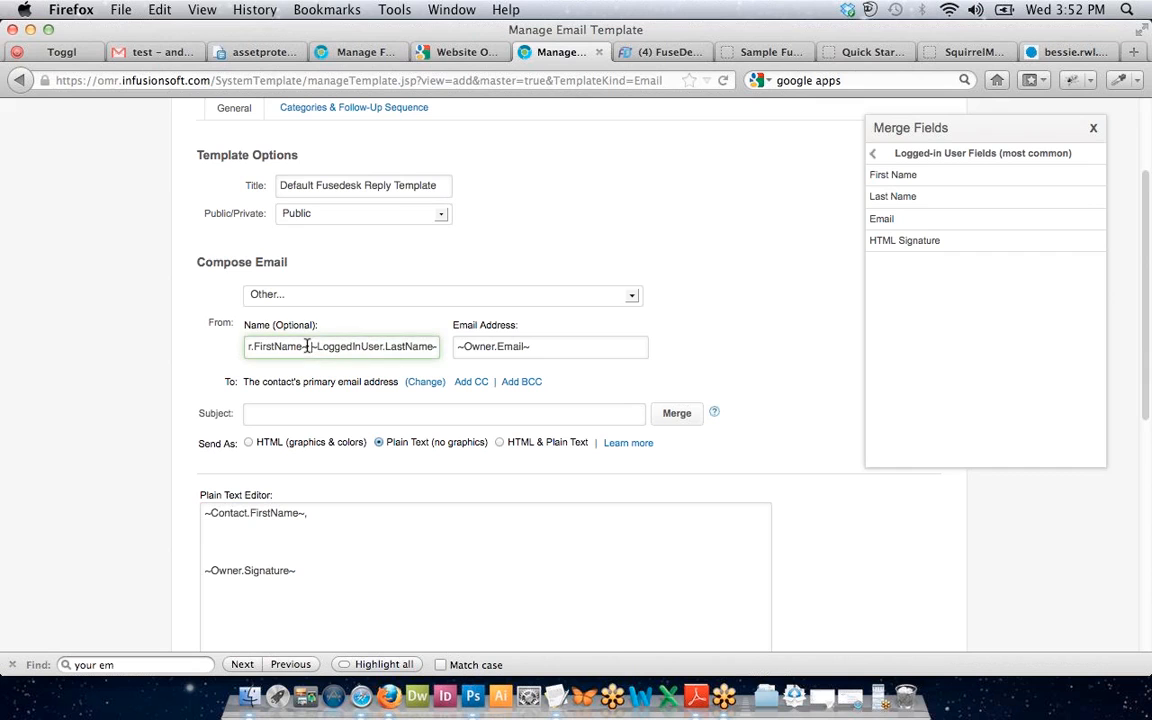
Replace the From e-mail with the suggested support e-mail address.
{"action": "left_click", "coordinate": [517, 346]}
{"action": "triple_click", "coordinate": [555, 346]}
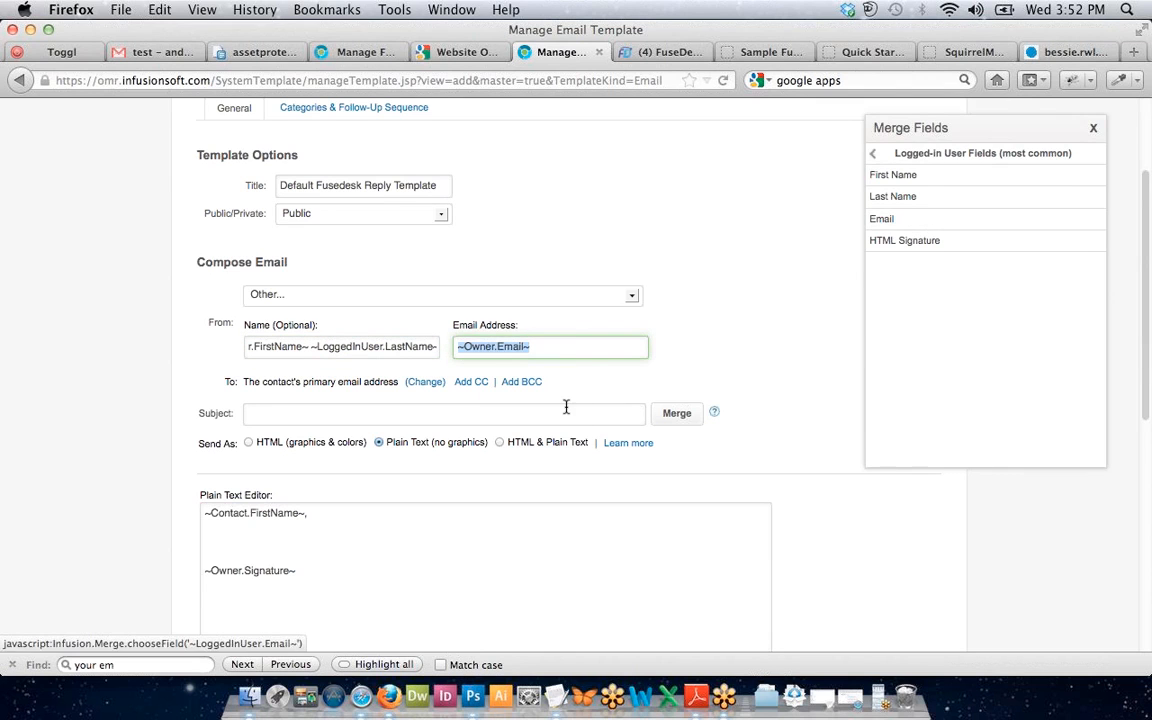
{"action": "type", "text": "supp"}
{"action": "key", "text": "Down"}
{"action": "key", "text": "Return"}
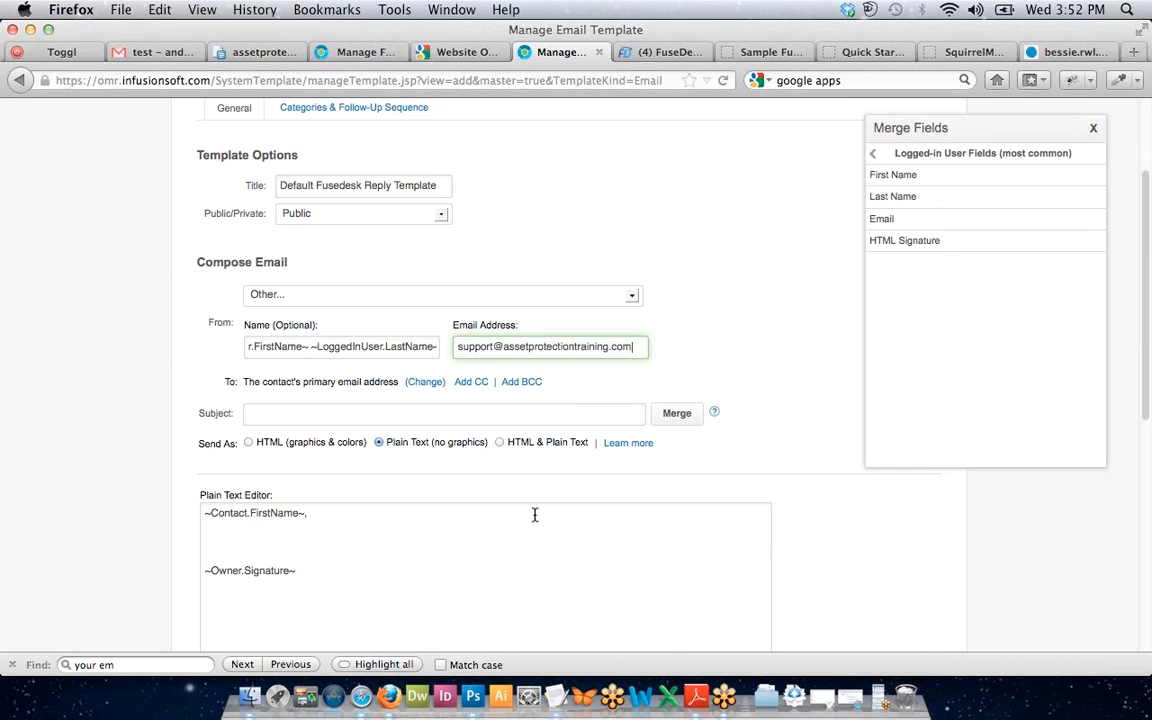
Enter 'Re:' as the template subject.
{"action": "left_click", "coordinate": [416, 414]}
{"action": "left_click", "coordinate": [229, 540]}
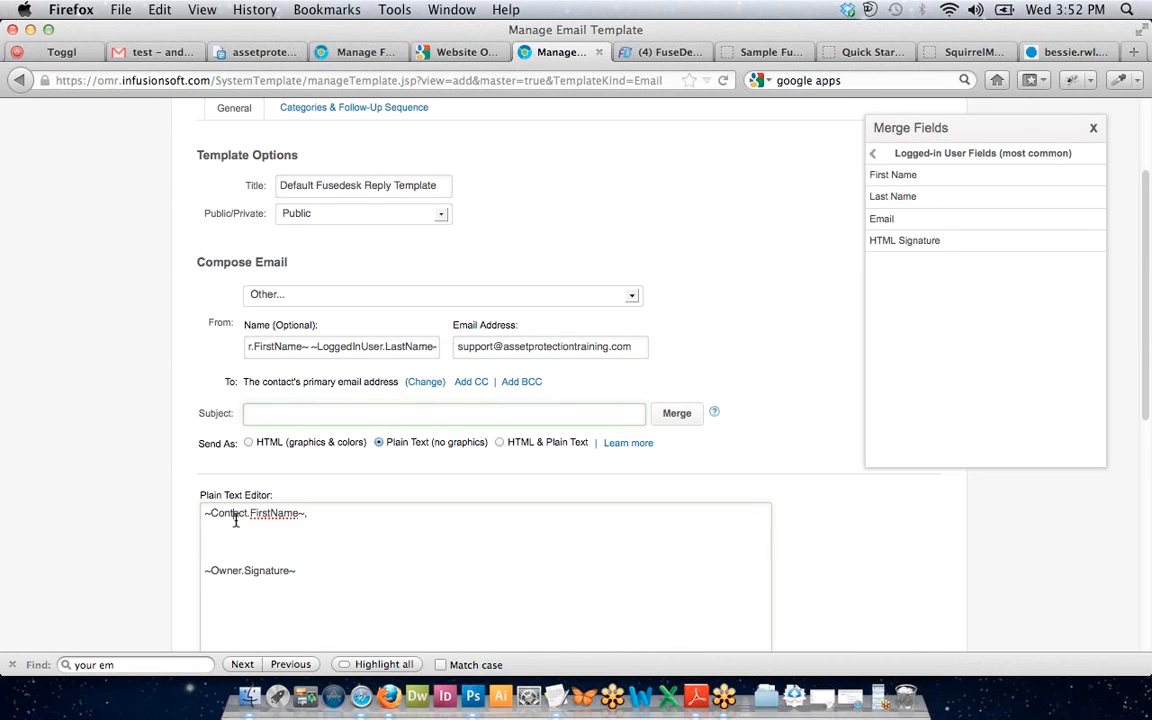
{"action": "left_click", "coordinate": [311, 410]}
{"action": "type", "text": "R"}
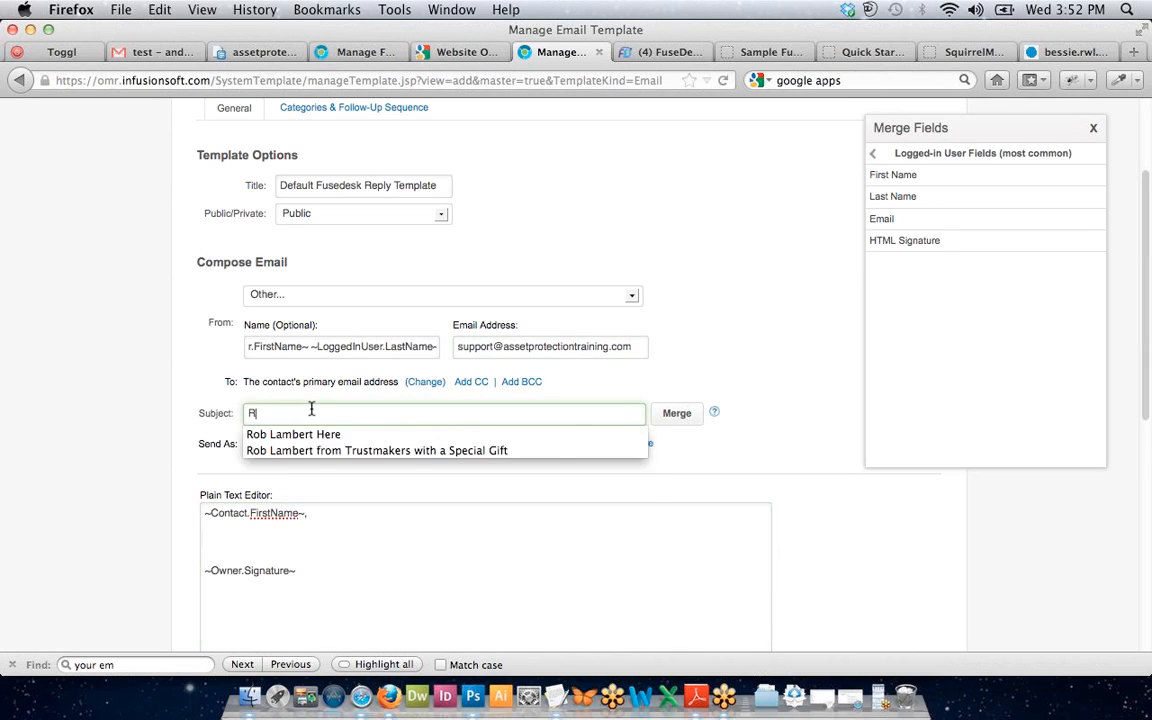
{"action": "type", "text": "e:"}
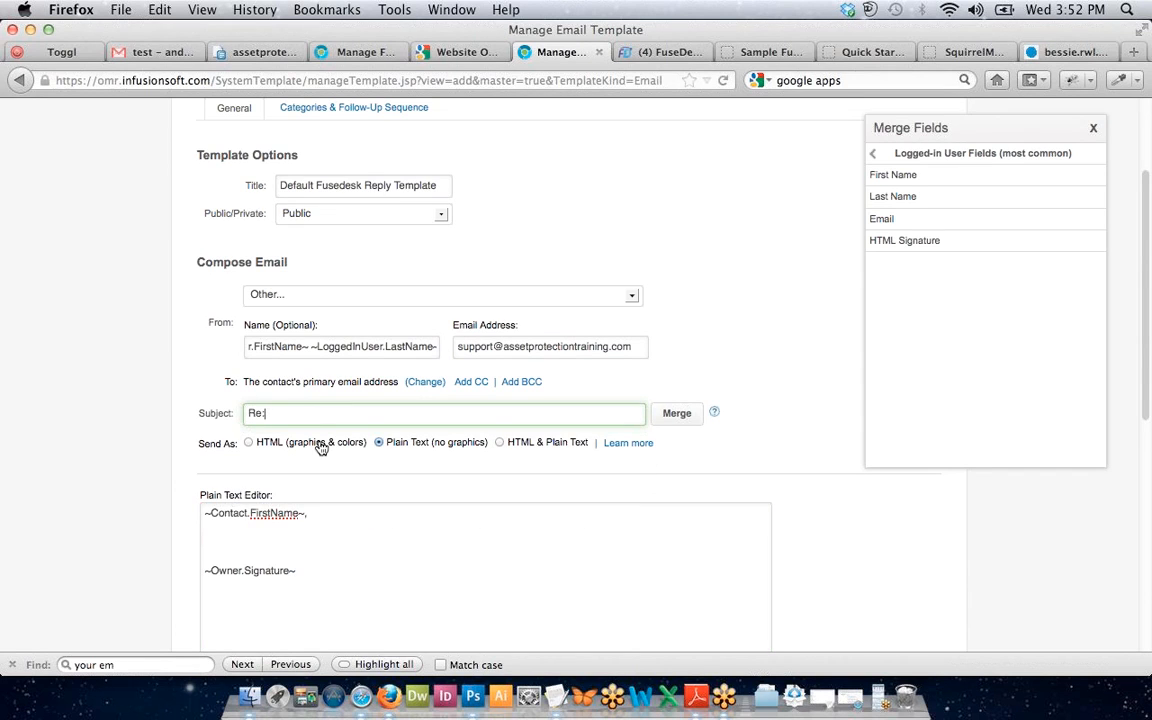
Replace the ~Owner.Signature~ line with the logged-in user's first and last name merge fields.
{"action": "left_click", "coordinate": [204, 540]}
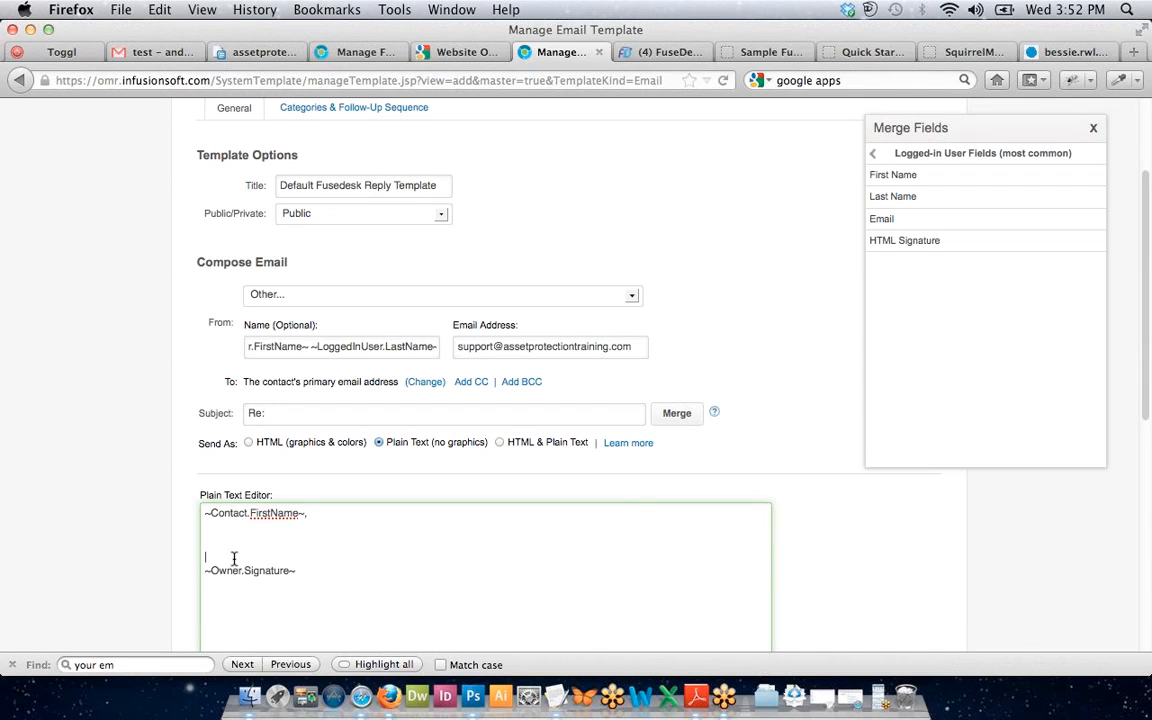
{"action": "left_click_drag", "start_coordinate": [205, 570], "coordinate": [329, 603]}
{"action": "key", "text": "BackSpace"}
{"action": "key", "text": "BackSpace"}
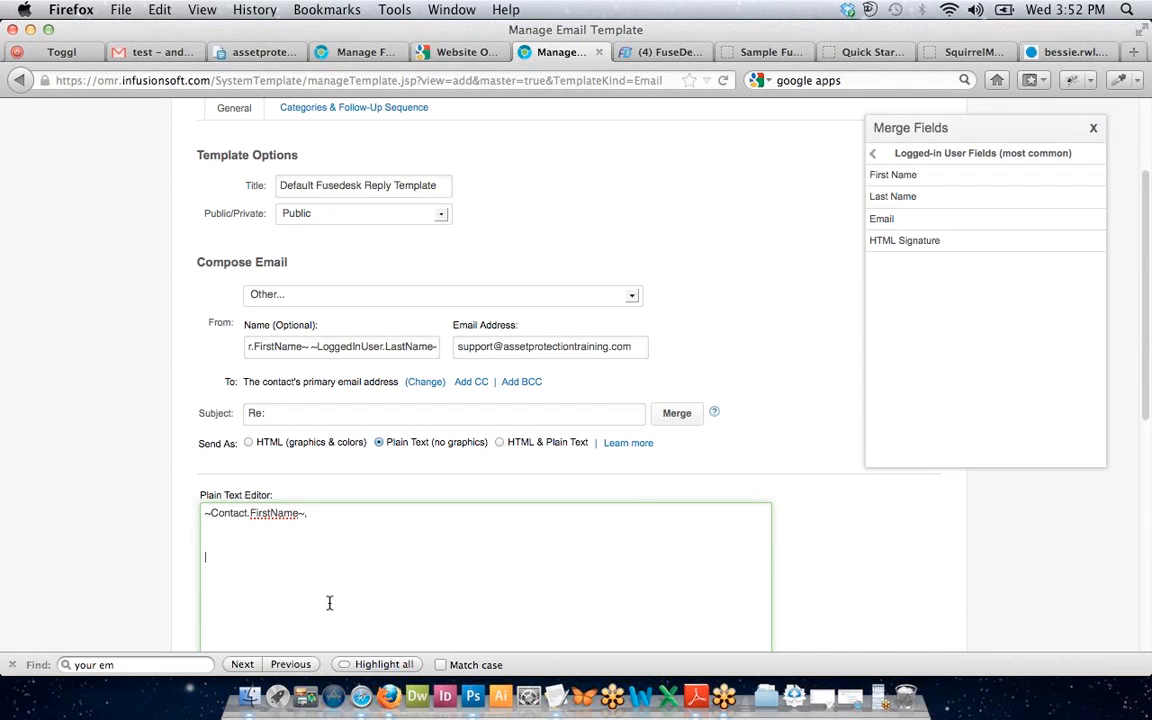
{"action": "left_click", "coordinate": [954, 181]}
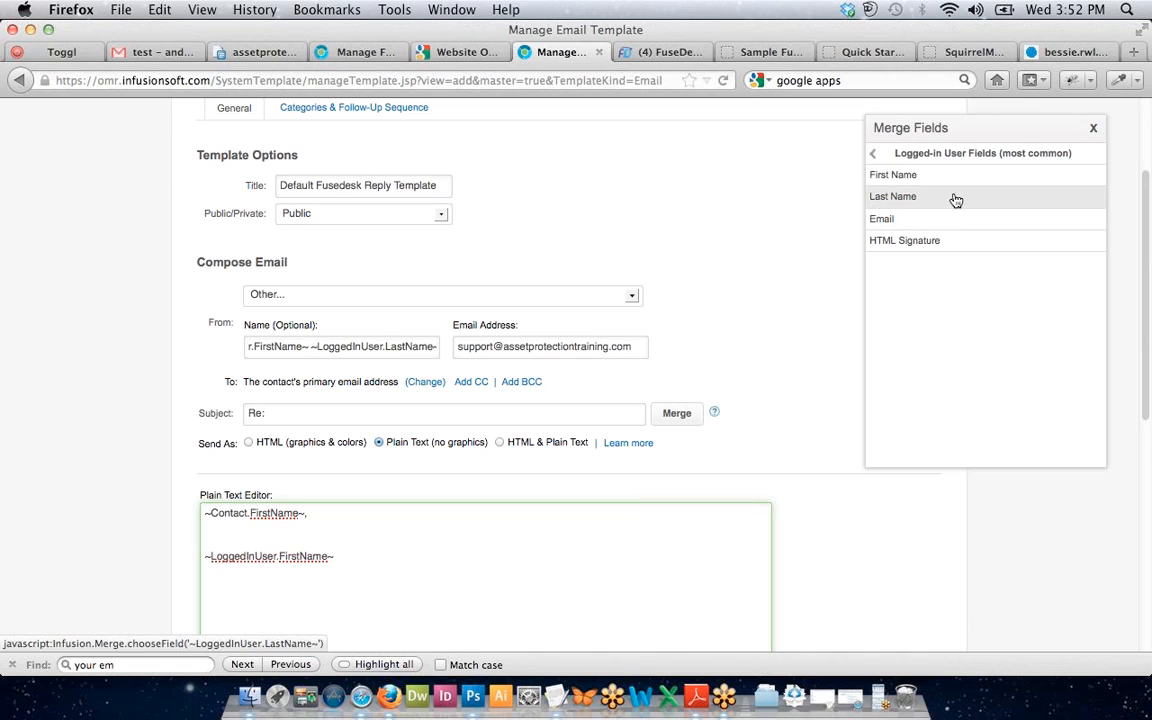
{"action": "left_click", "coordinate": [946, 203]}
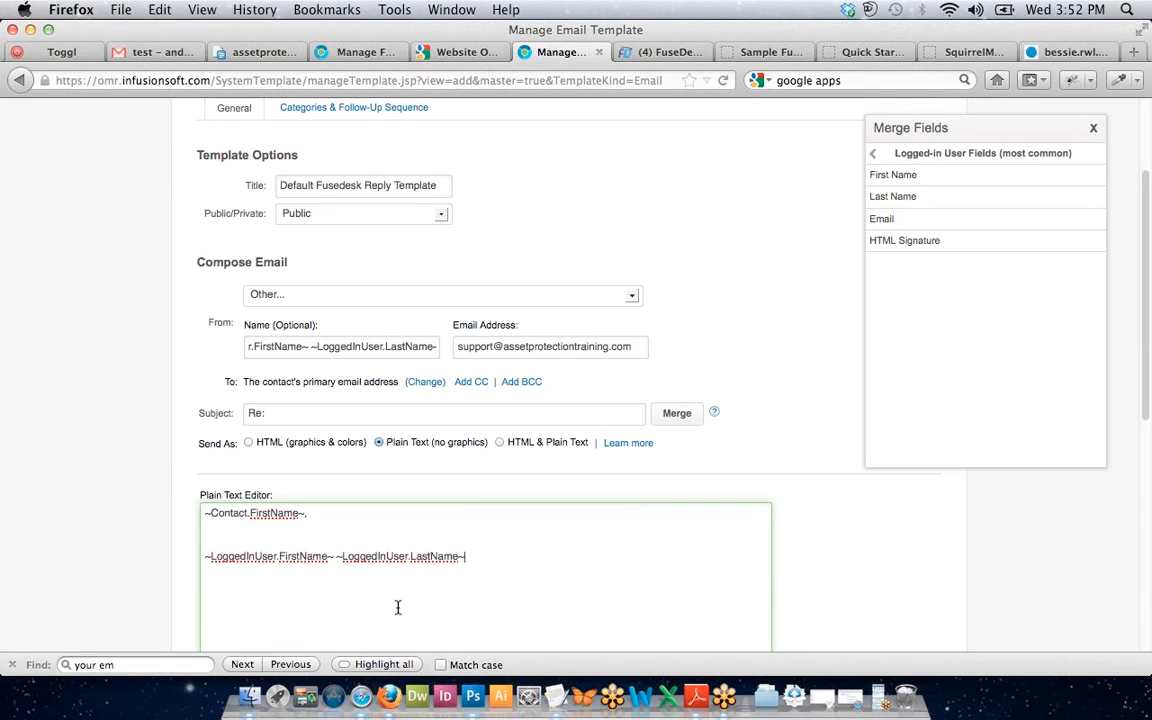
{"action": "left_click", "coordinate": [279, 542]}
{"action": "scroll", "coordinate": [499, 569], "scroll_direction": "down", "scroll_amount": 3}
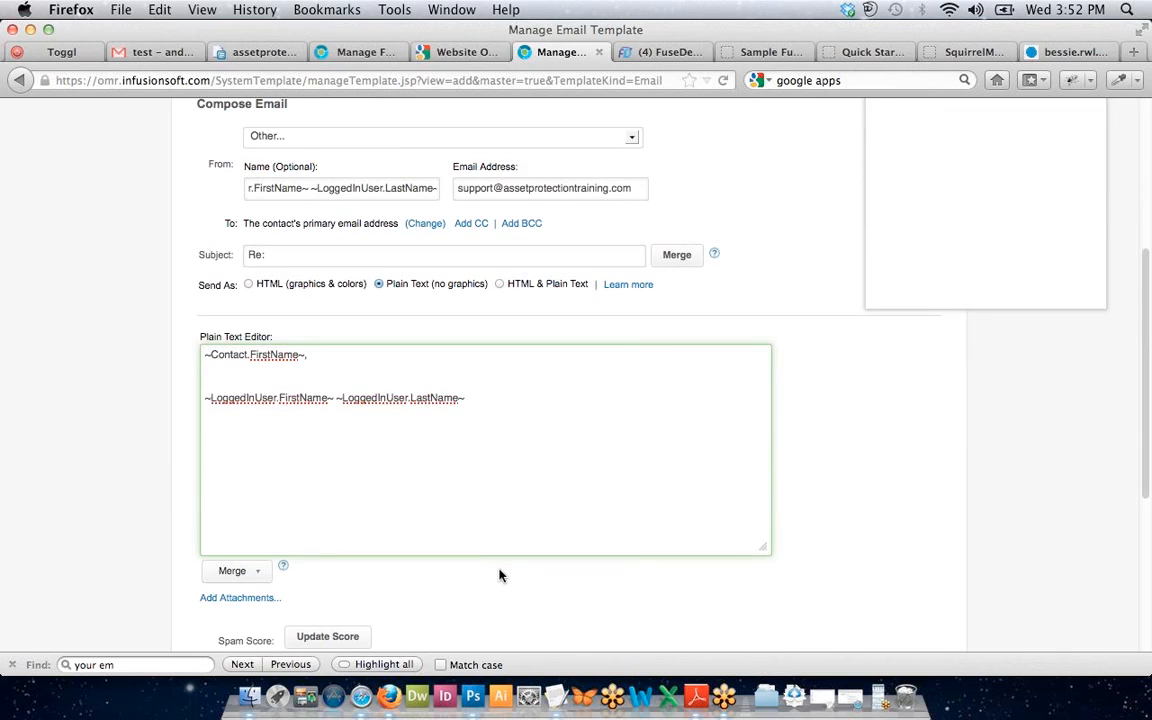
{"action": "key", "text": "Return"}
{"action": "key", "text": "Return"}
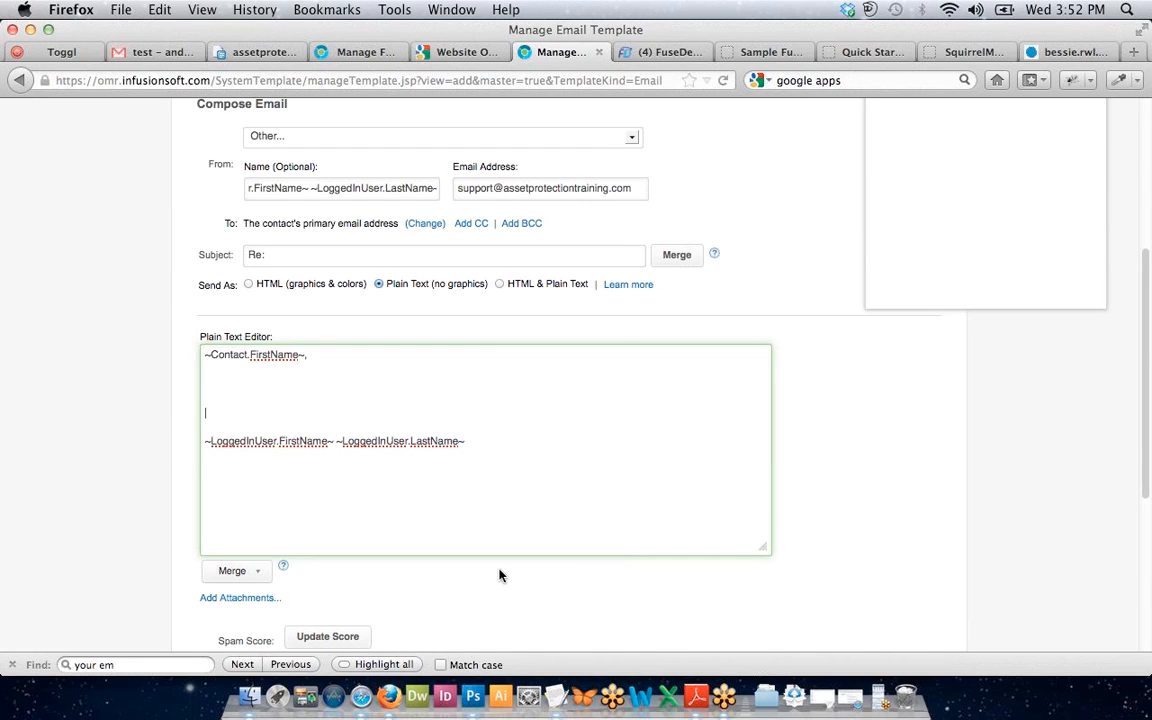
Add 'thank you,' above the signer's name in the body.
{"action": "type", "text": "thanks"}
{"action": "key", "text": "BackSpace"}
{"action": "type", "text": "you"}
{"action": "type", "text": "lease "}
{"action": "type", "text": "let us know if y"}
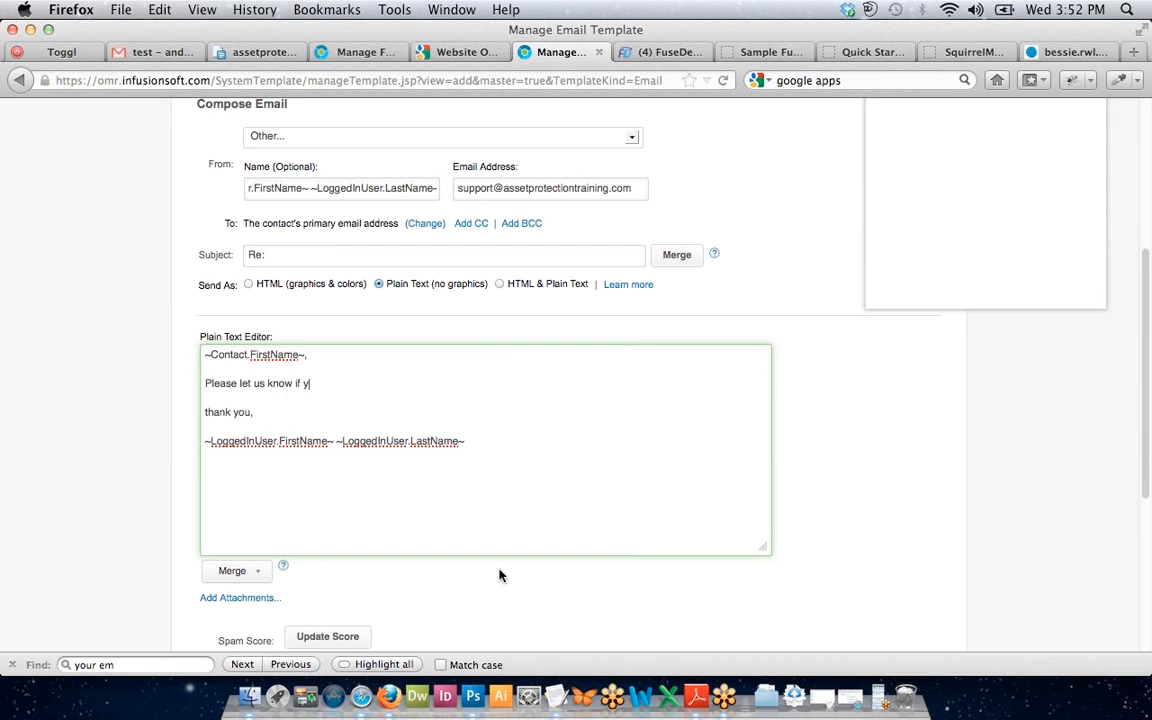
{"action": "type", "text": "ou need any"}
{"action": "triple_click", "coordinate": [330, 383]}
{"action": "key", "text": "BackSpace"}
{"action": "scroll", "coordinate": [100, 380], "scroll_direction": "down", "scroll_amount": 5}
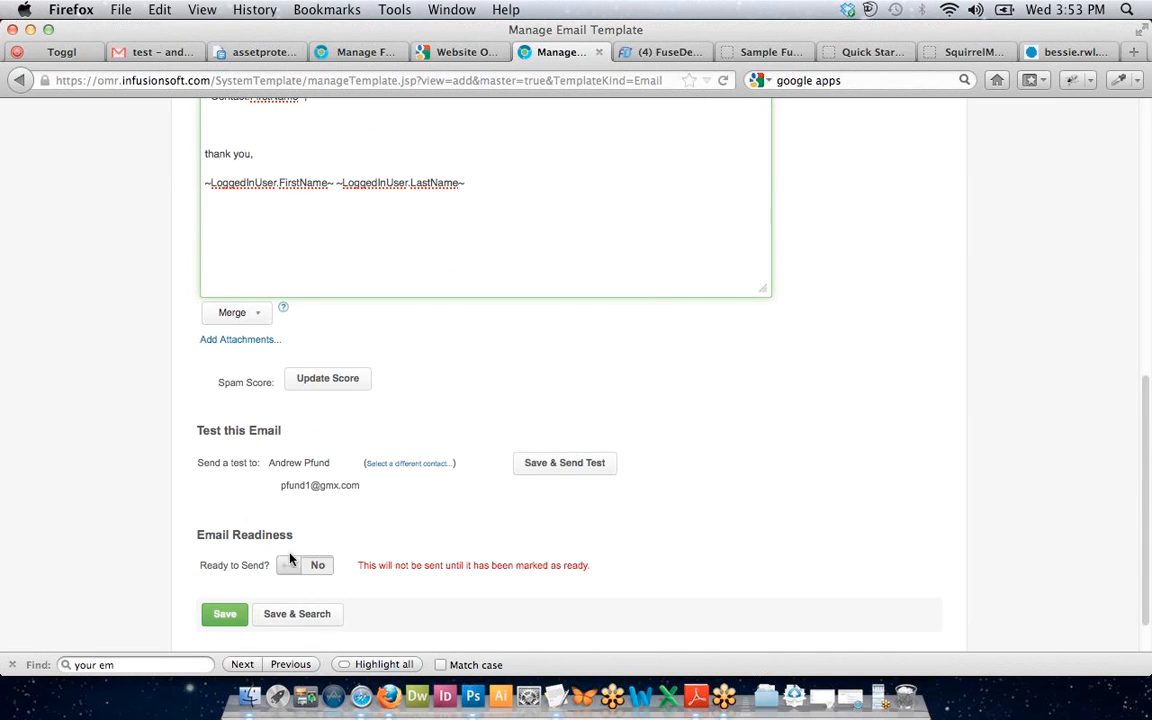
{"action": "left_click", "coordinate": [287, 568]}
{"action": "scroll", "coordinate": [206, 545], "scroll_direction": "up", "scroll_amount": 4}
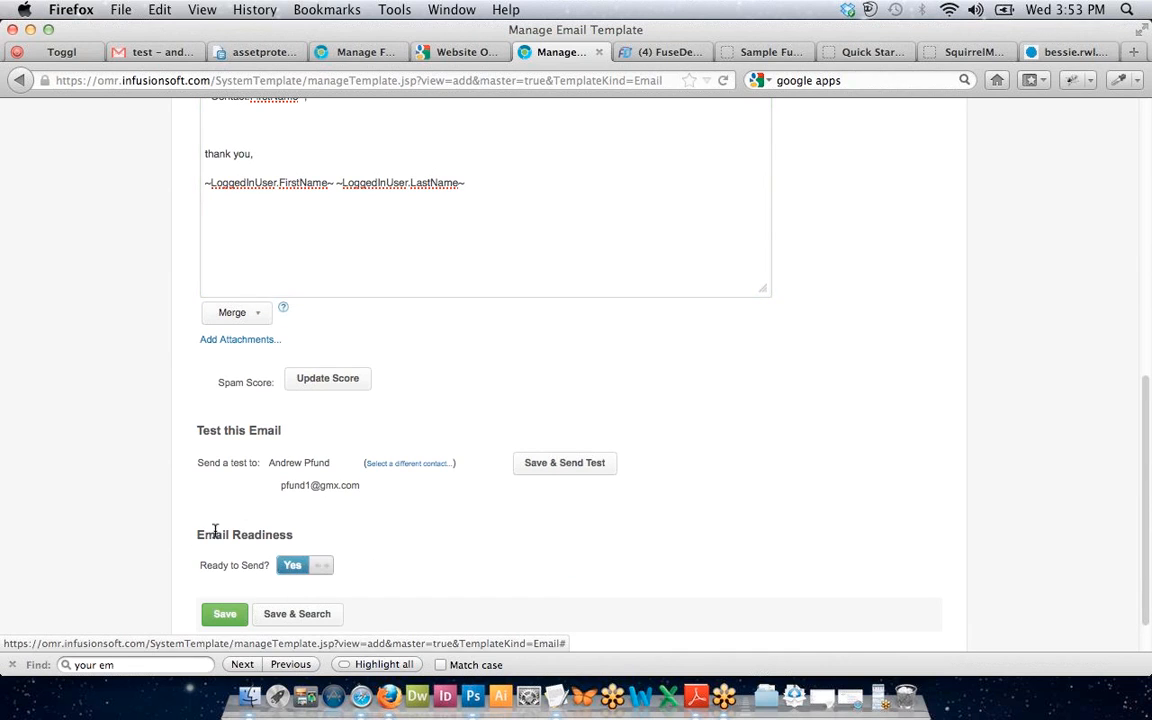
{"action": "scroll", "coordinate": [181, 510], "scroll_direction": "up", "scroll_amount": 2}
{"action": "left_click", "coordinate": [252, 378]}
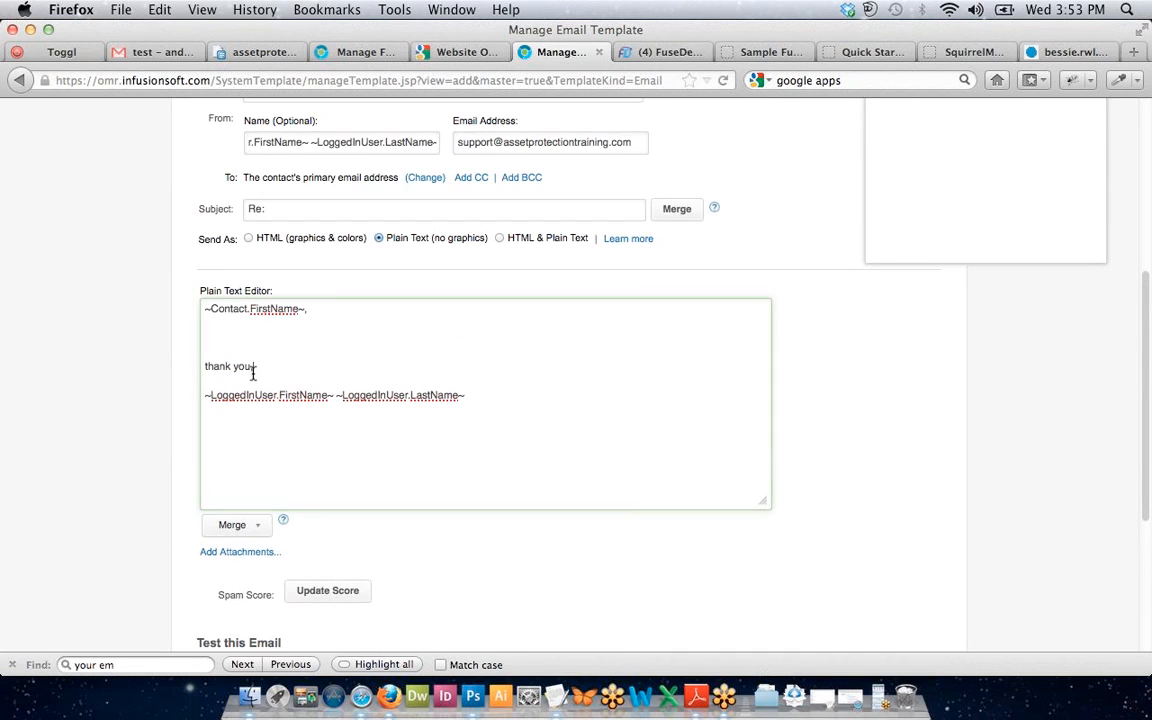
{"action": "left_click", "coordinate": [268, 420]}
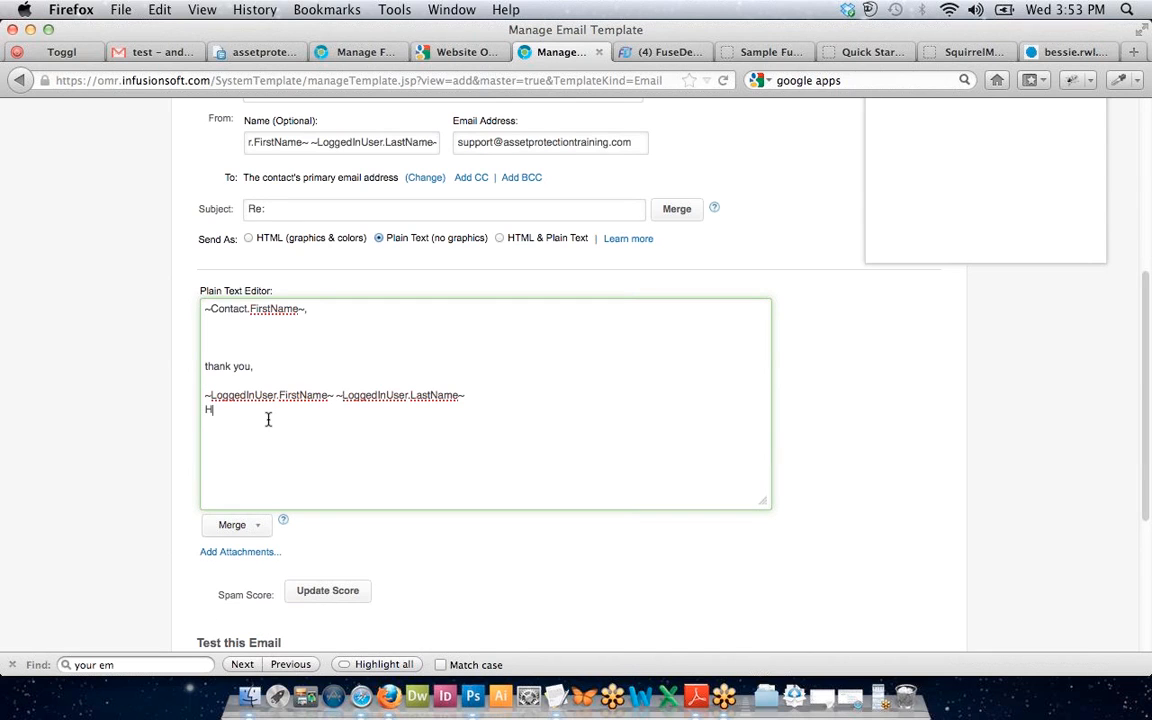
{"action": "type", "text": "http://www.assetprotectiontraining.c"}
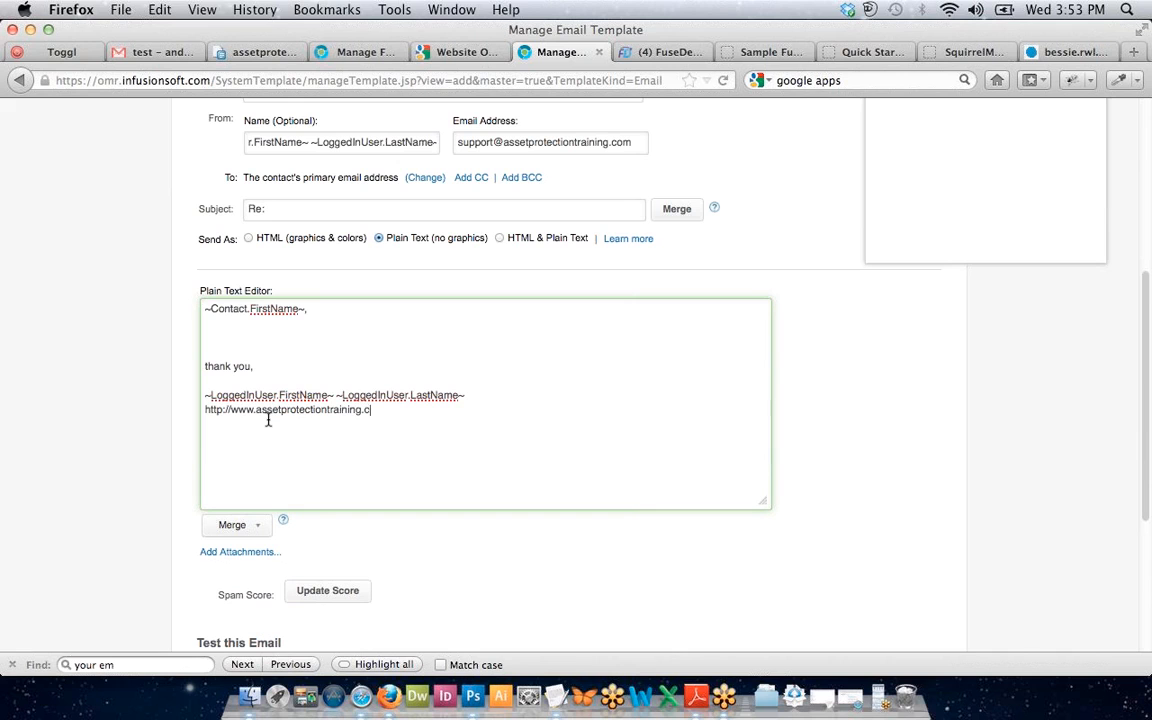
{"action": "type", "text": "om Support Desk"}
Save the template, reopen it from the list, and return to the FuseDesk case.
{"action": "scroll", "coordinate": [122, 460], "scroll_direction": "down", "scroll_amount": 5}
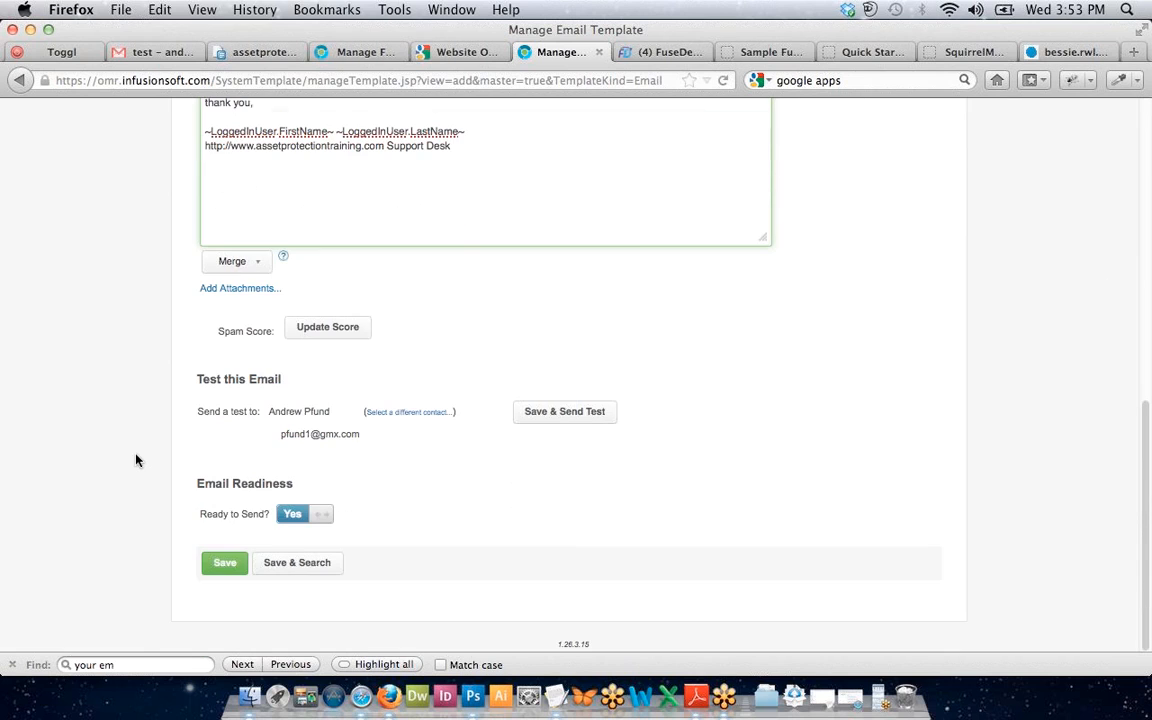
{"action": "left_click", "coordinate": [274, 566]}
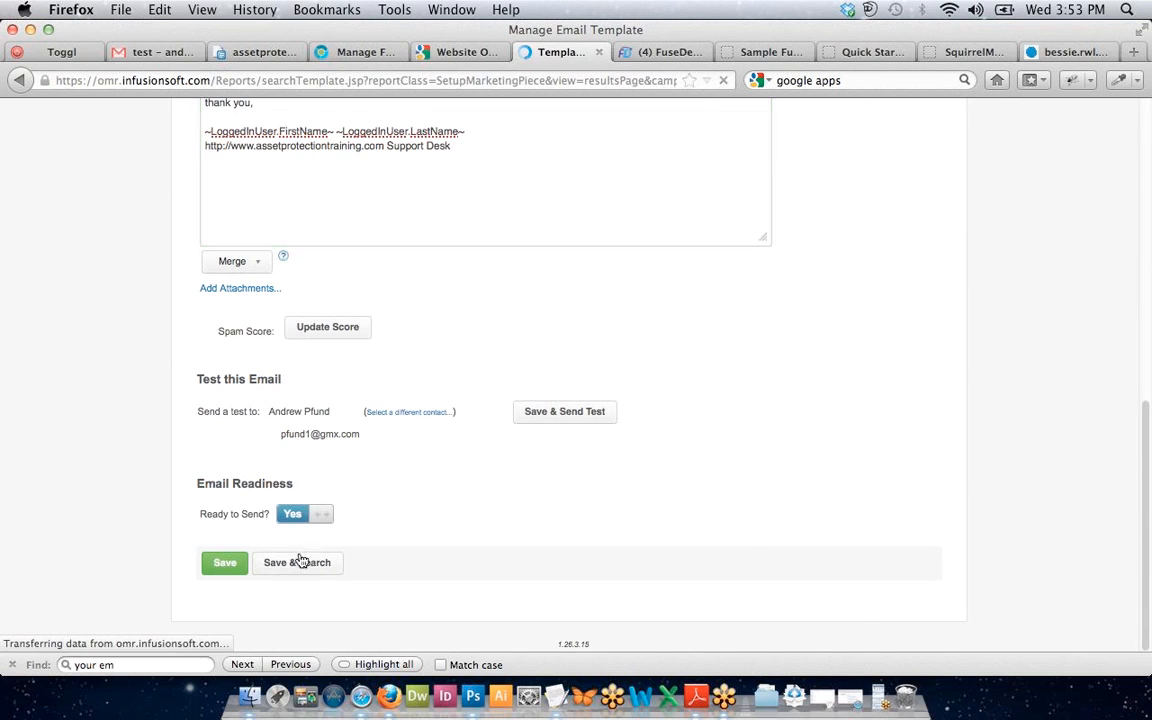
{"action": "left_click", "coordinate": [296, 419]}
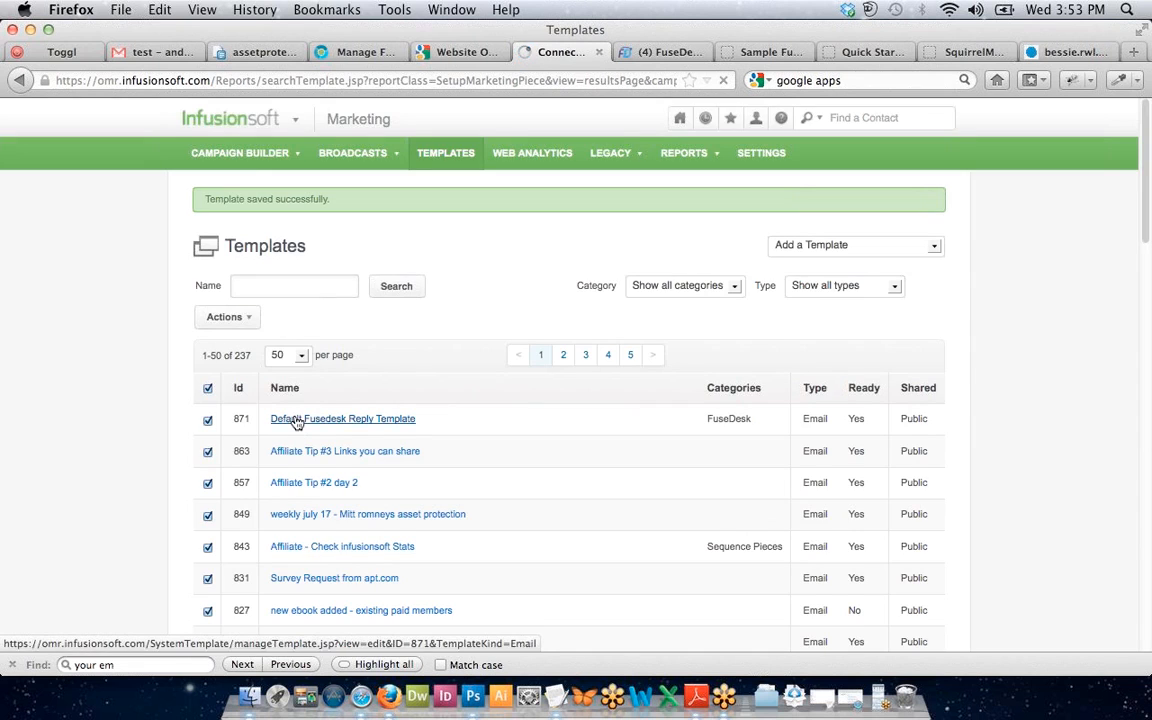
{"action": "scroll", "coordinate": [568, 376], "scroll_direction": "down", "scroll_amount": 5}
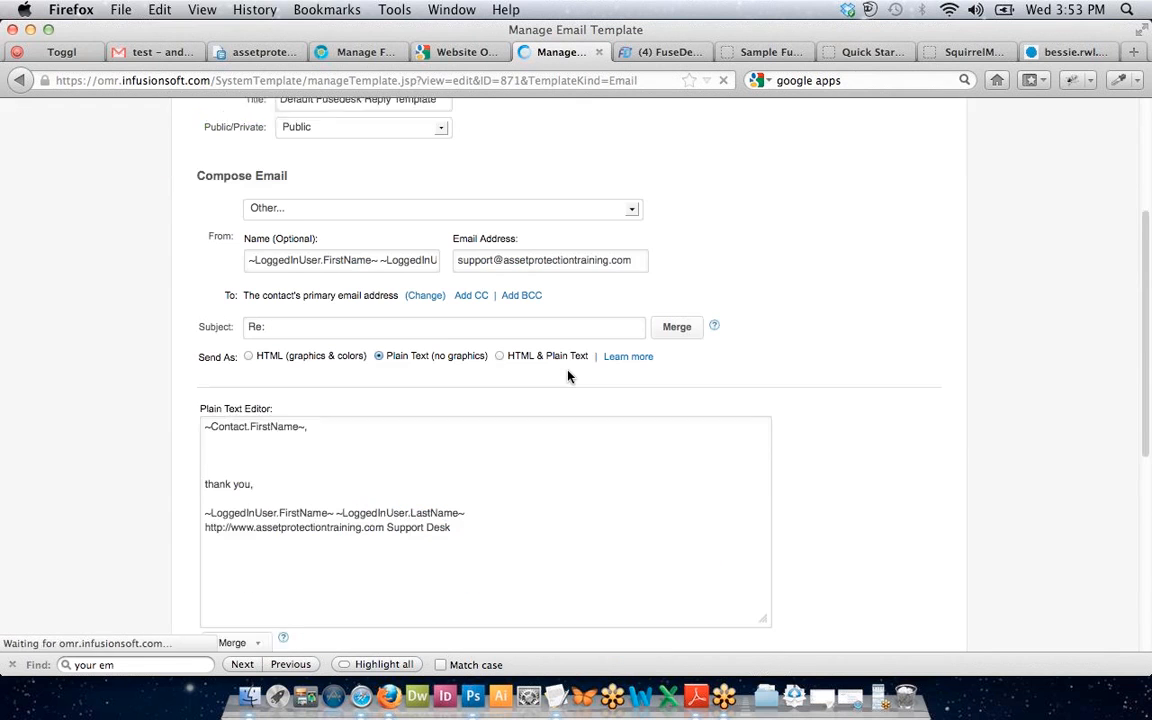
{"action": "left_click", "coordinate": [655, 52]}
{"action": "scroll", "coordinate": [589, 330], "scroll_direction": "down", "scroll_amount": 4}
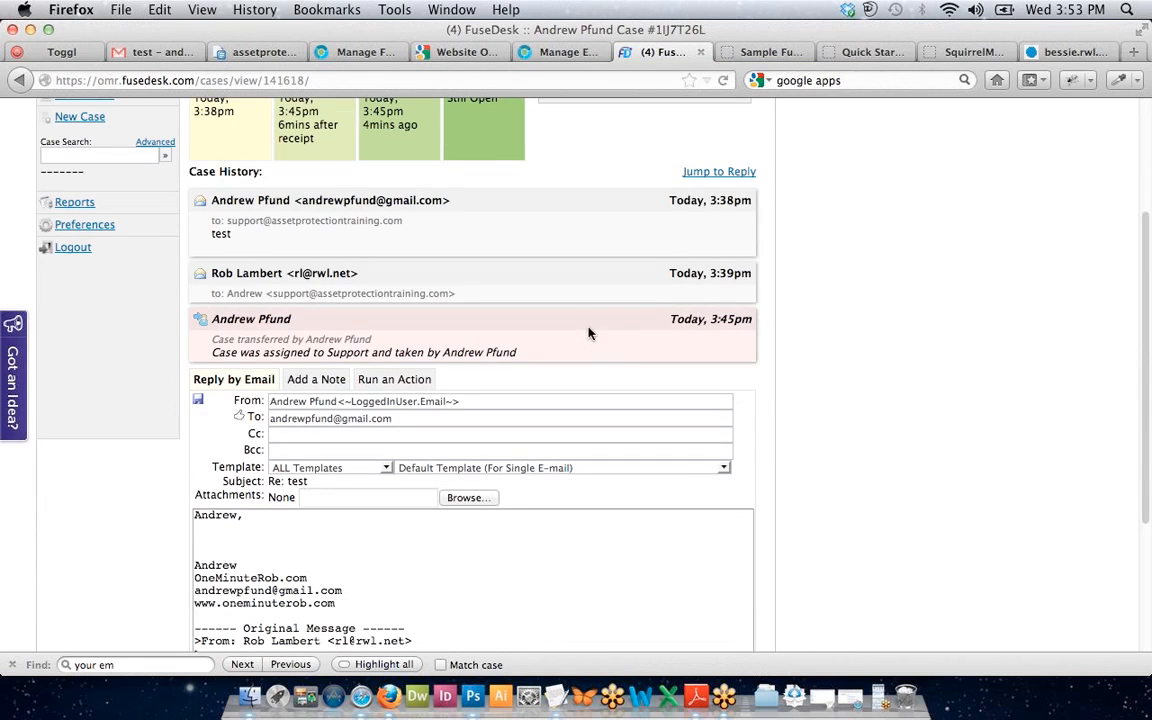
Reload the FuseDesk case and check the reply template list without choosing a template.
{"action": "key", "text": "super+r"}
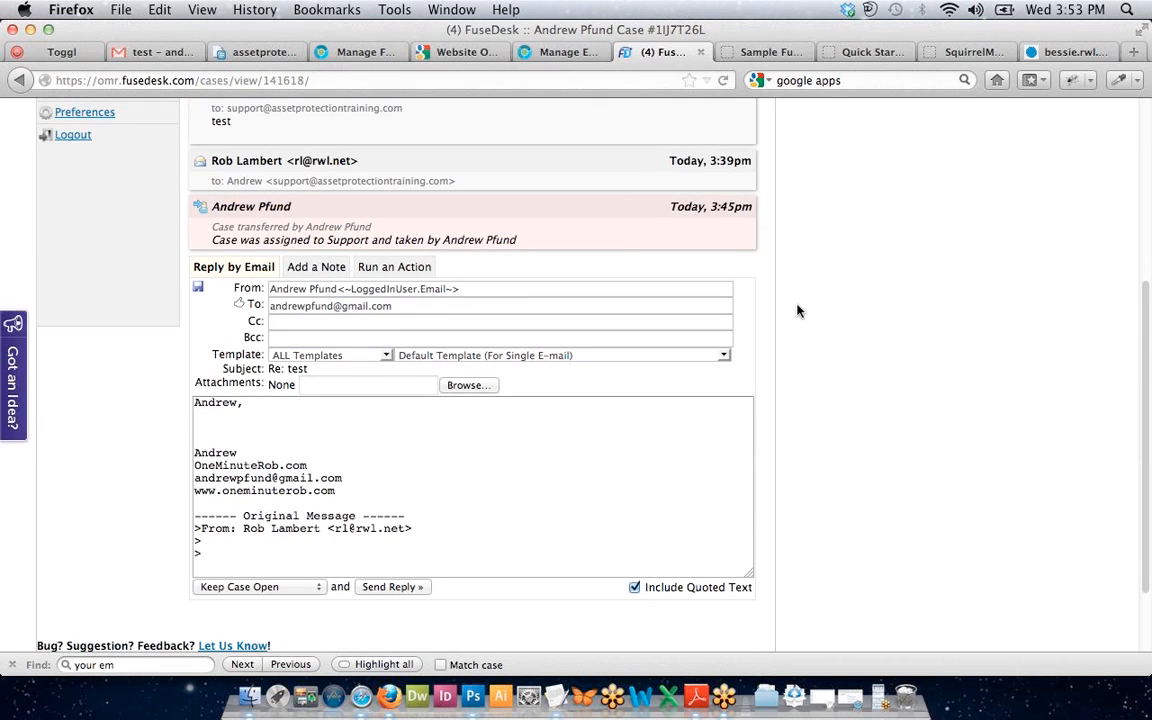
{"action": "left_click", "coordinate": [475, 356]}
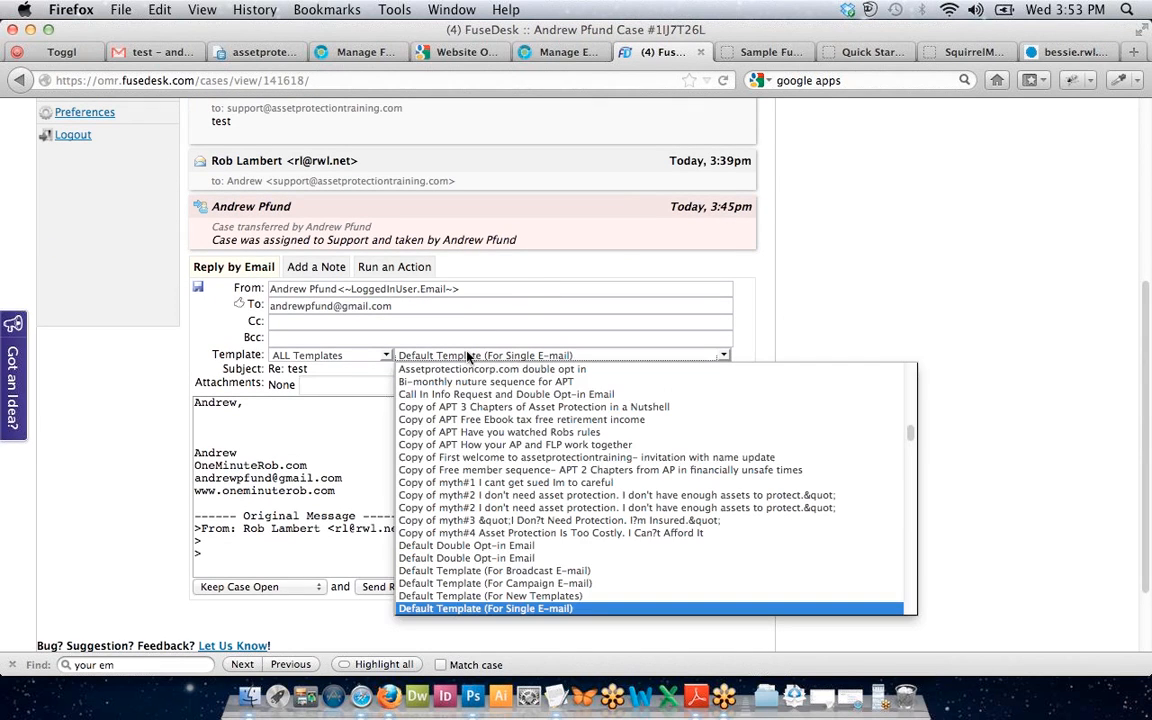
{"action": "left_click", "coordinate": [573, 625]}
{"action": "scroll", "coordinate": [573, 625], "scroll_direction": "down", "scroll_amount": 1}
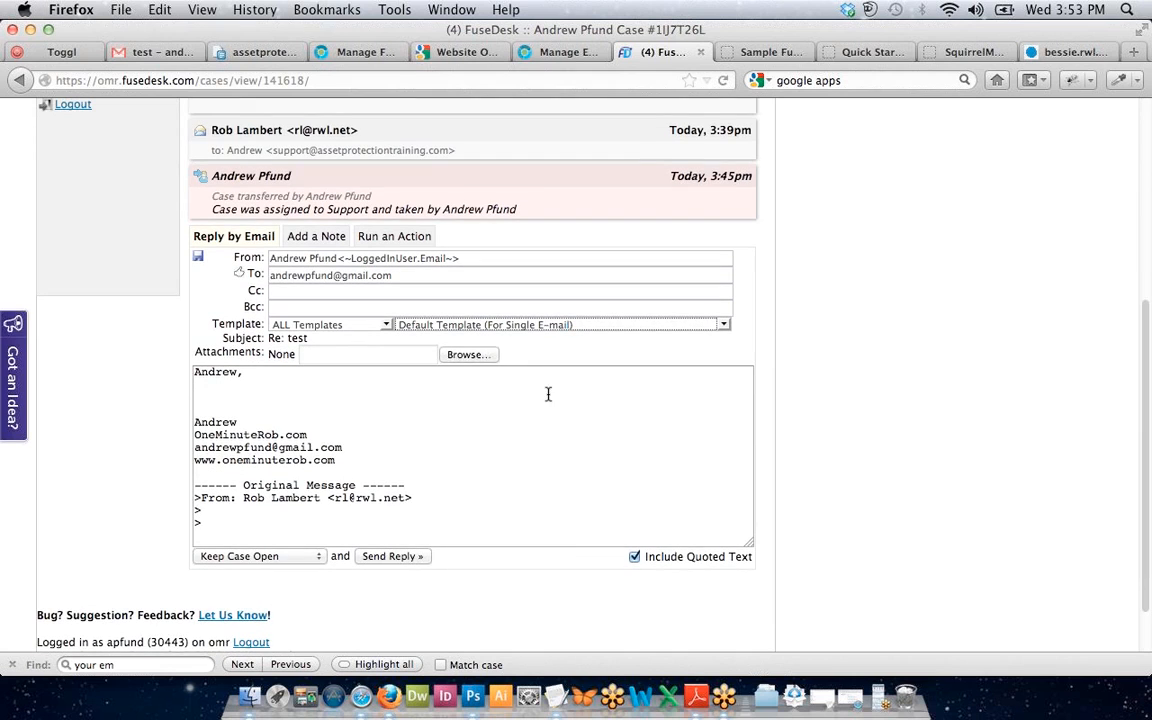
{"action": "left_click", "coordinate": [520, 329]}
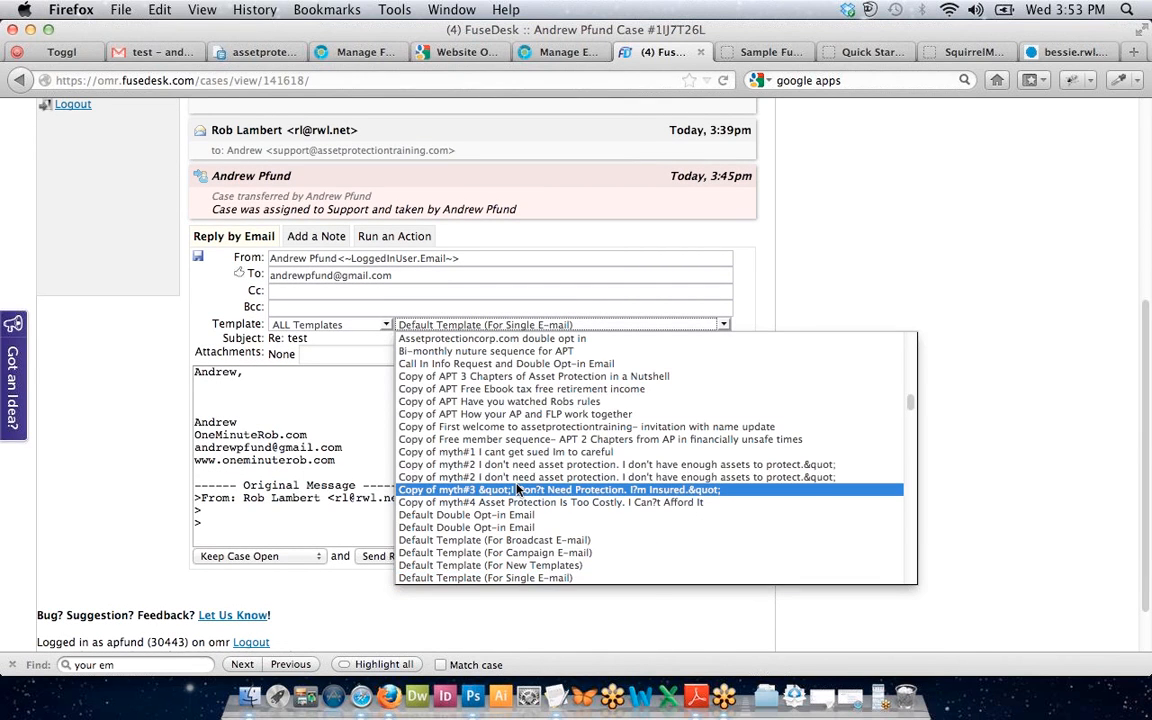
{"action": "scroll", "coordinate": [513, 497], "scroll_direction": "down", "scroll_amount": 3}
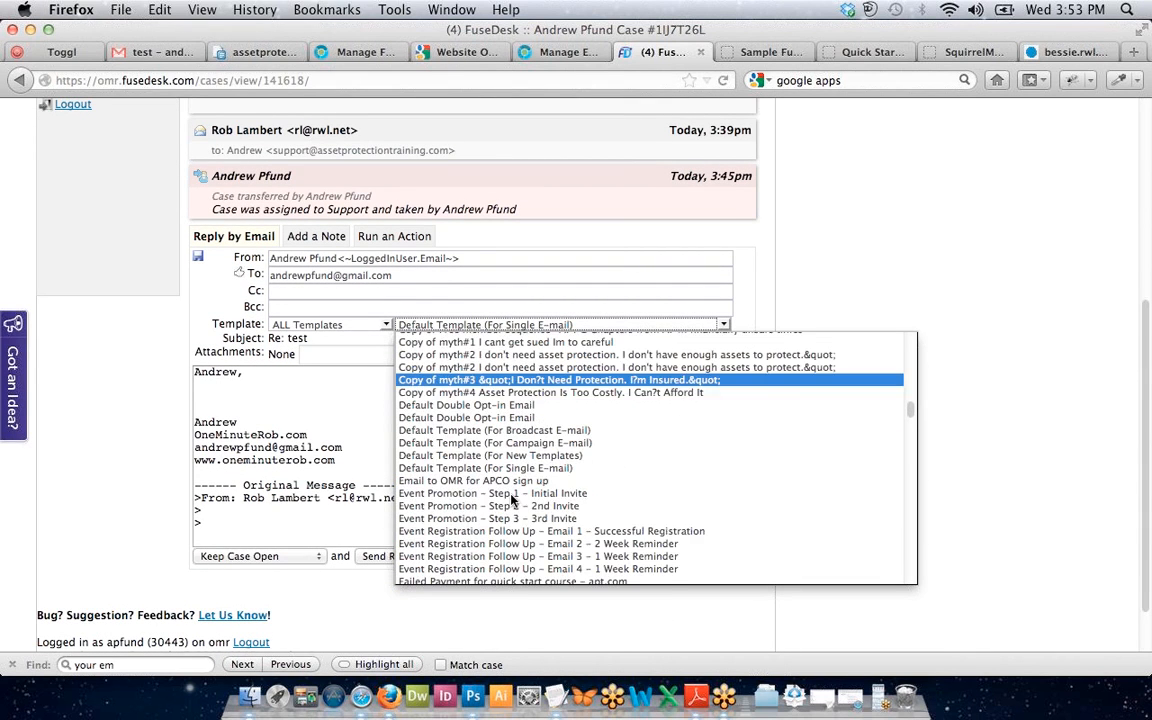
{"action": "left_click", "coordinate": [863, 282]}
{"action": "key", "text": "super+r"}
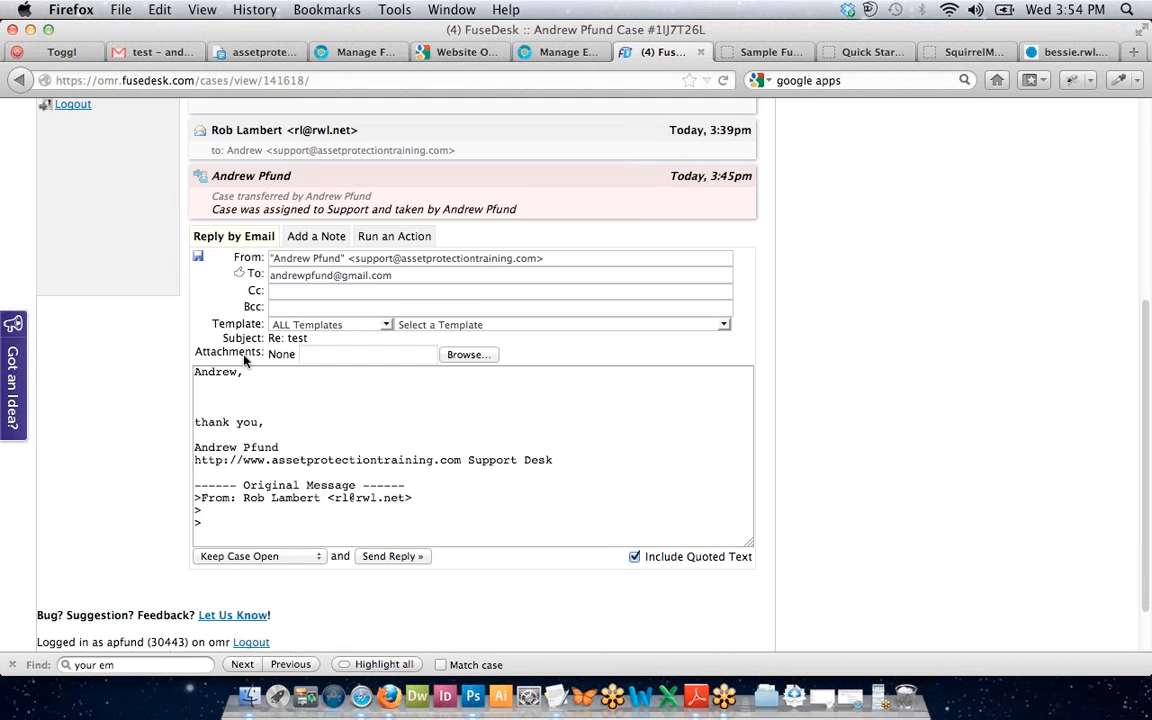
Review the prefilled reply signature, then return to the Infusionsoft template editor.
{"action": "scroll", "coordinate": [320, 434], "scroll_direction": "down", "scroll_amount": 2}
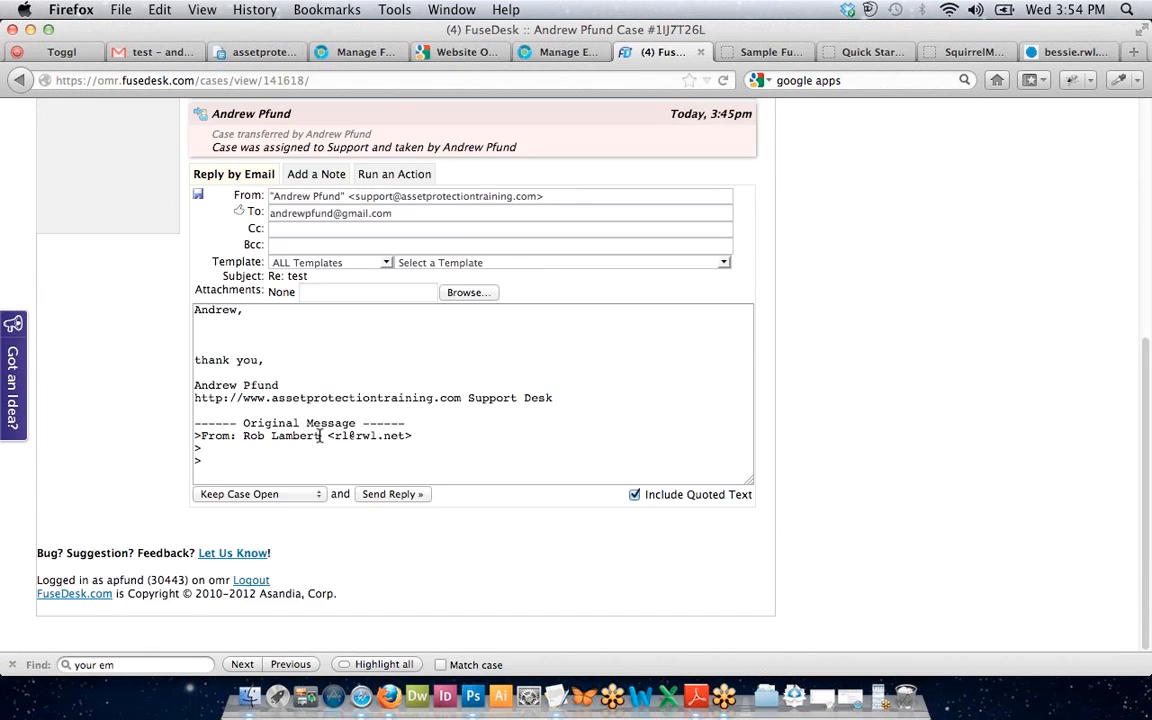
{"action": "scroll", "coordinate": [320, 434], "scroll_direction": "up", "scroll_amount": 3}
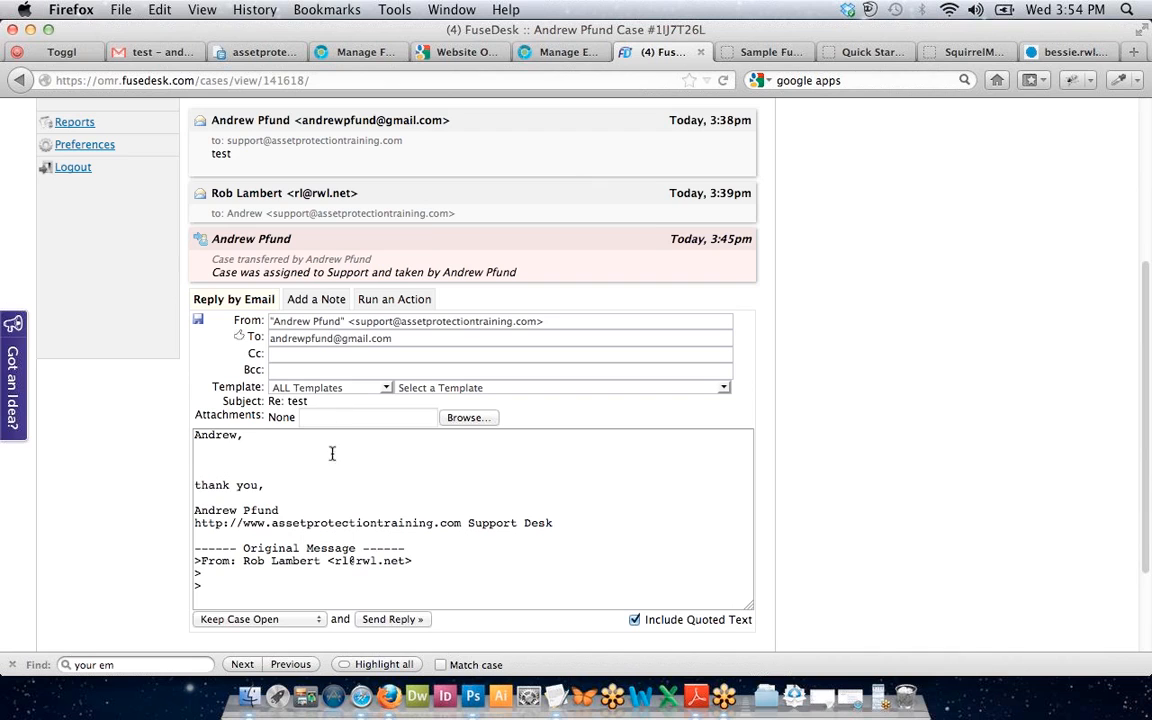
{"action": "left_click", "coordinate": [464, 522]}
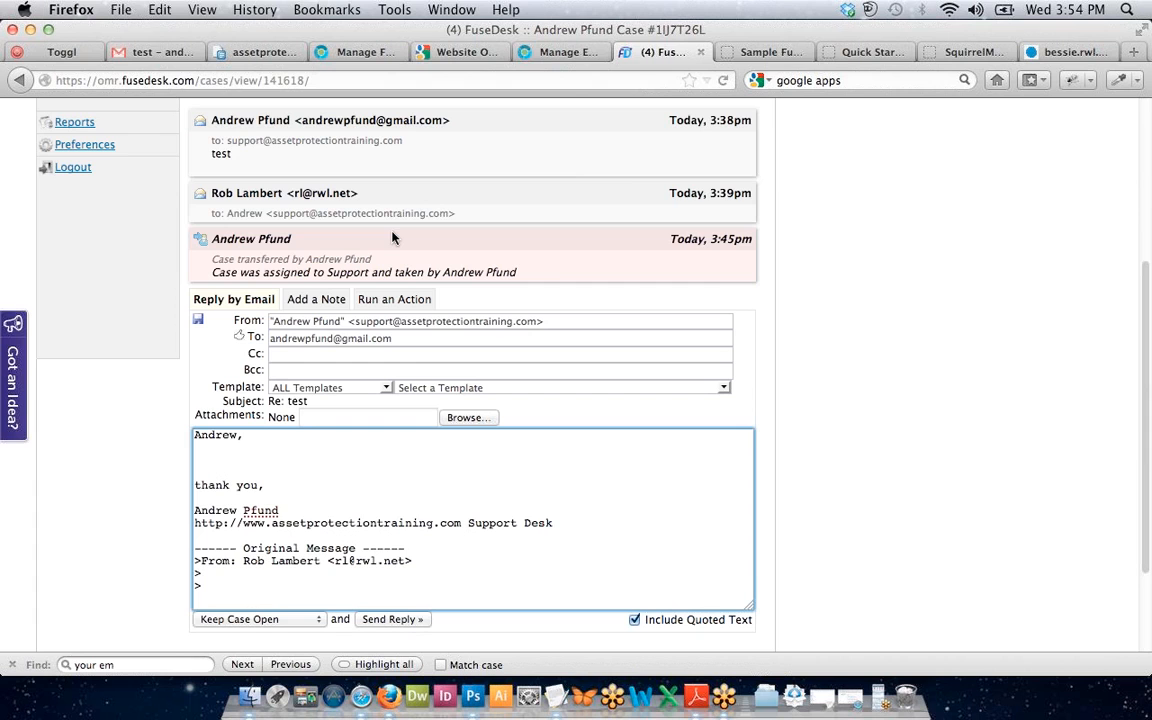
{"action": "left_click", "coordinate": [530, 51]}
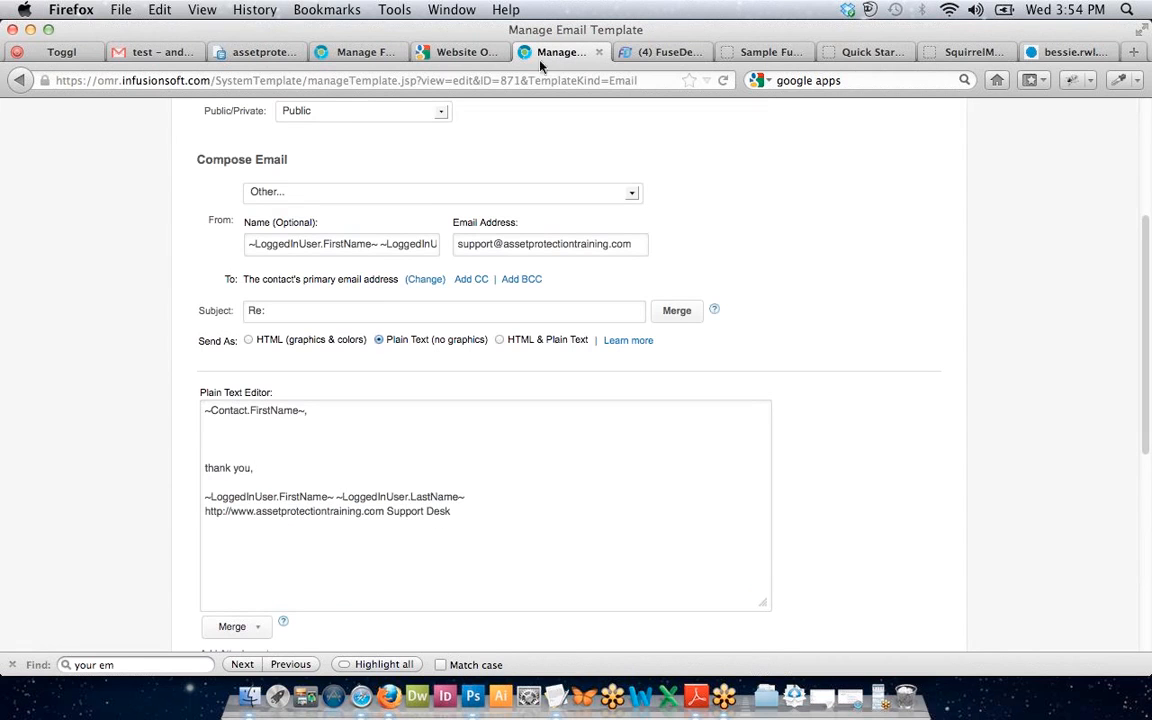
Move 'Support Desk' onto its own line, save and reopen the template, then return to FuseDesk.
{"action": "left_click", "coordinate": [386, 510]}
{"action": "key", "text": "Return"}
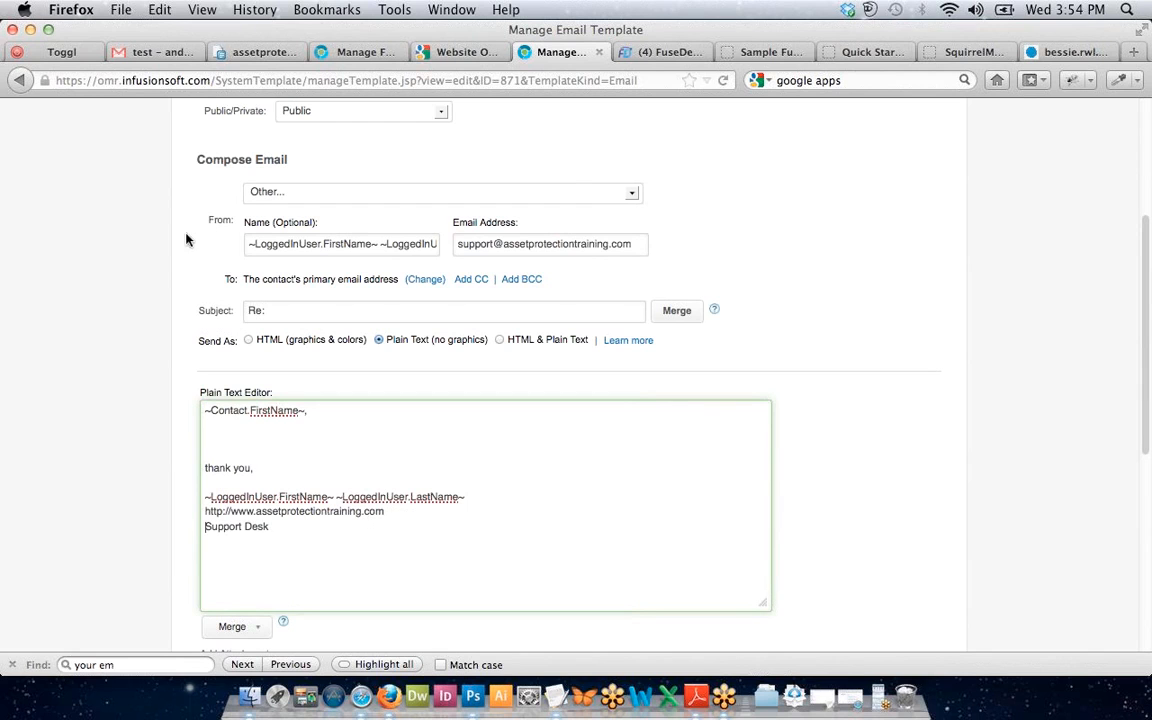
{"action": "scroll", "coordinate": [185, 259], "scroll_direction": "down", "scroll_amount": 8}
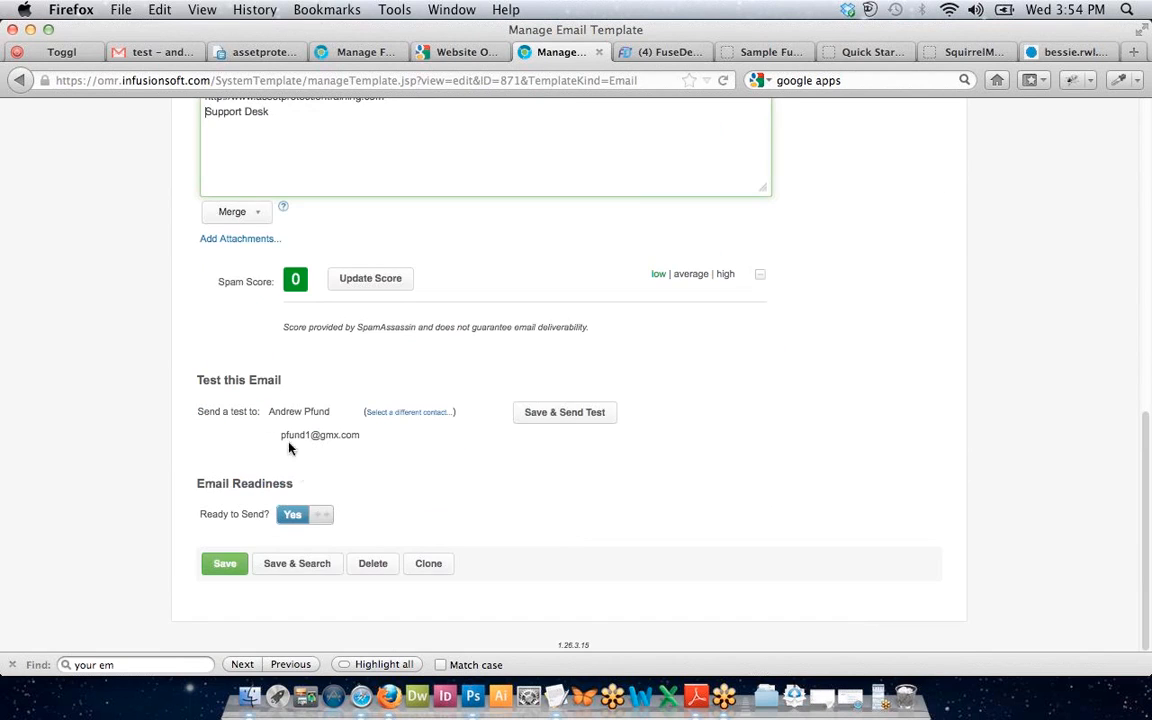
{"action": "left_click", "coordinate": [290, 566]}
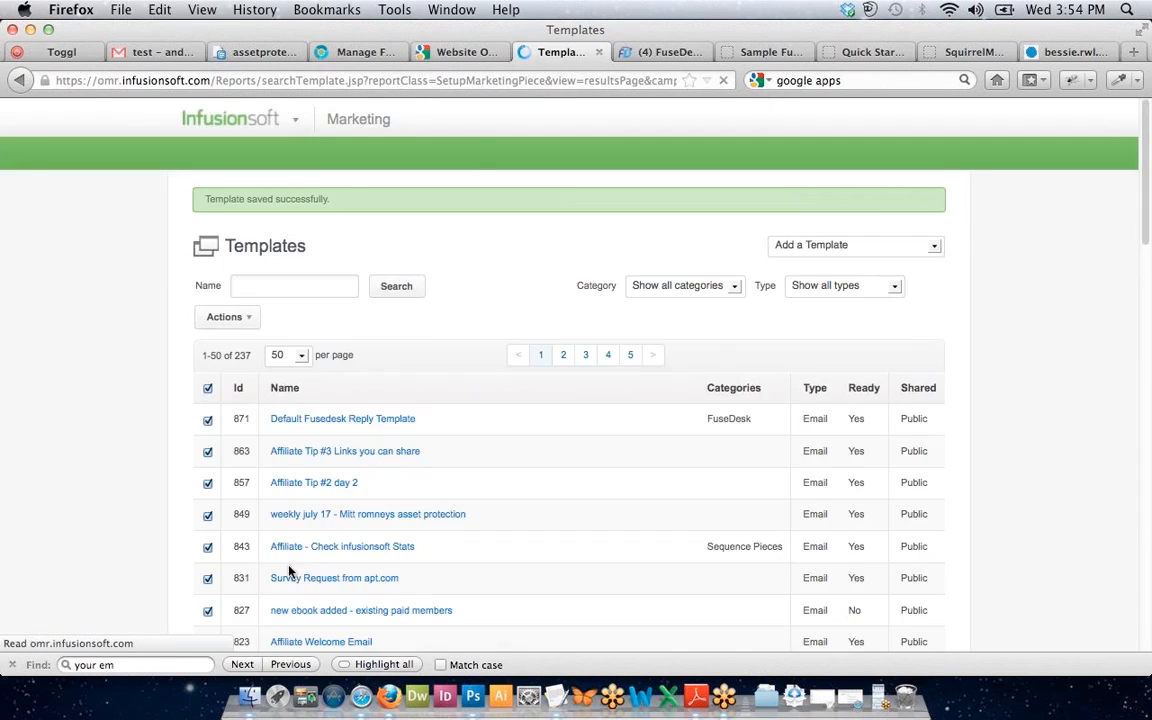
{"action": "scroll", "coordinate": [313, 296], "scroll_direction": "down", "scroll_amount": 2}
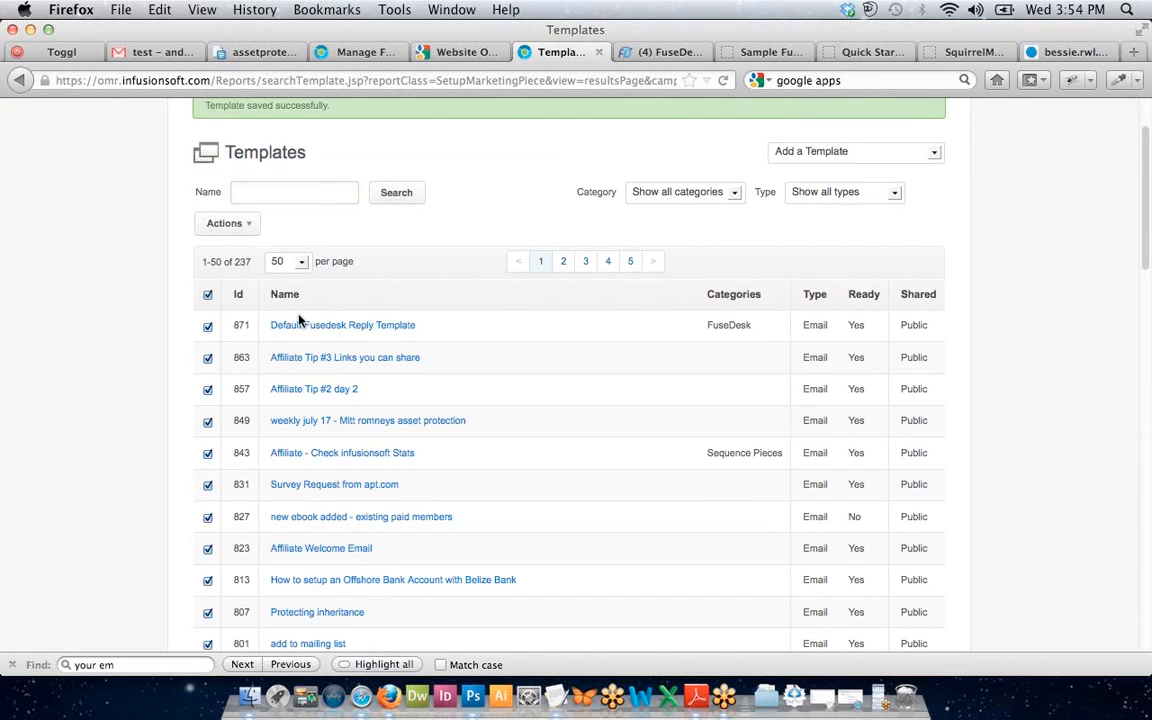
{"action": "left_click", "coordinate": [300, 326]}
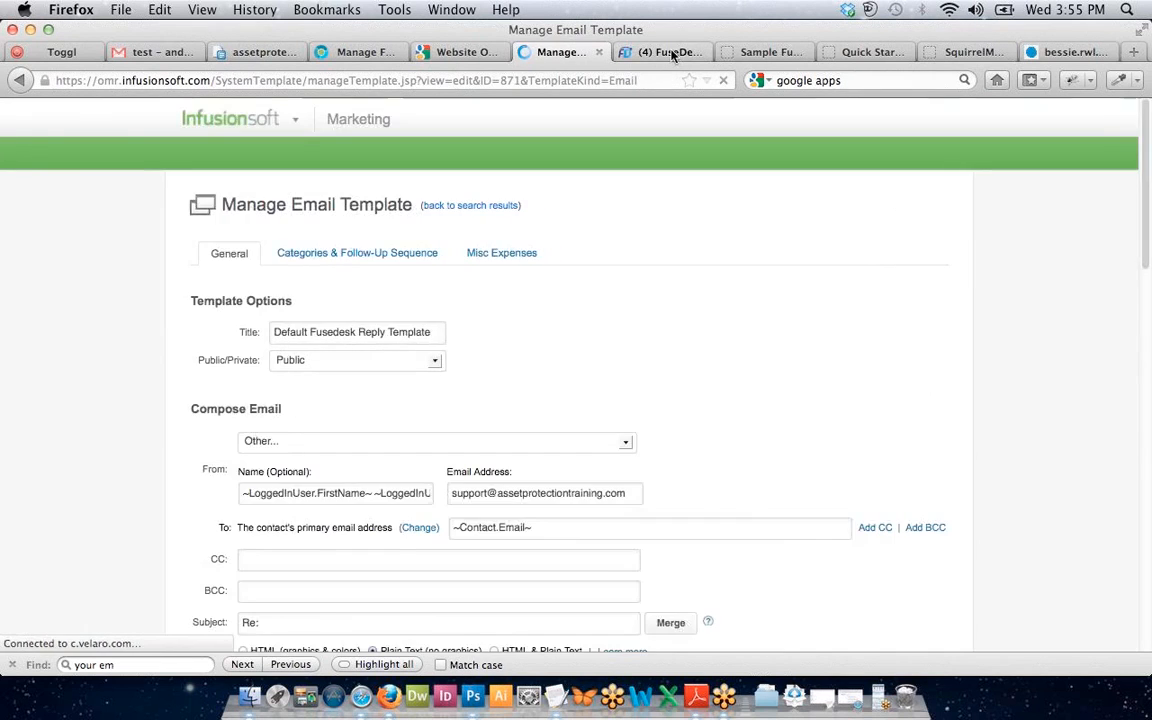
{"action": "left_click", "coordinate": [663, 52]}
{"action": "scroll", "coordinate": [635, 177], "scroll_direction": "up", "scroll_amount": 3}
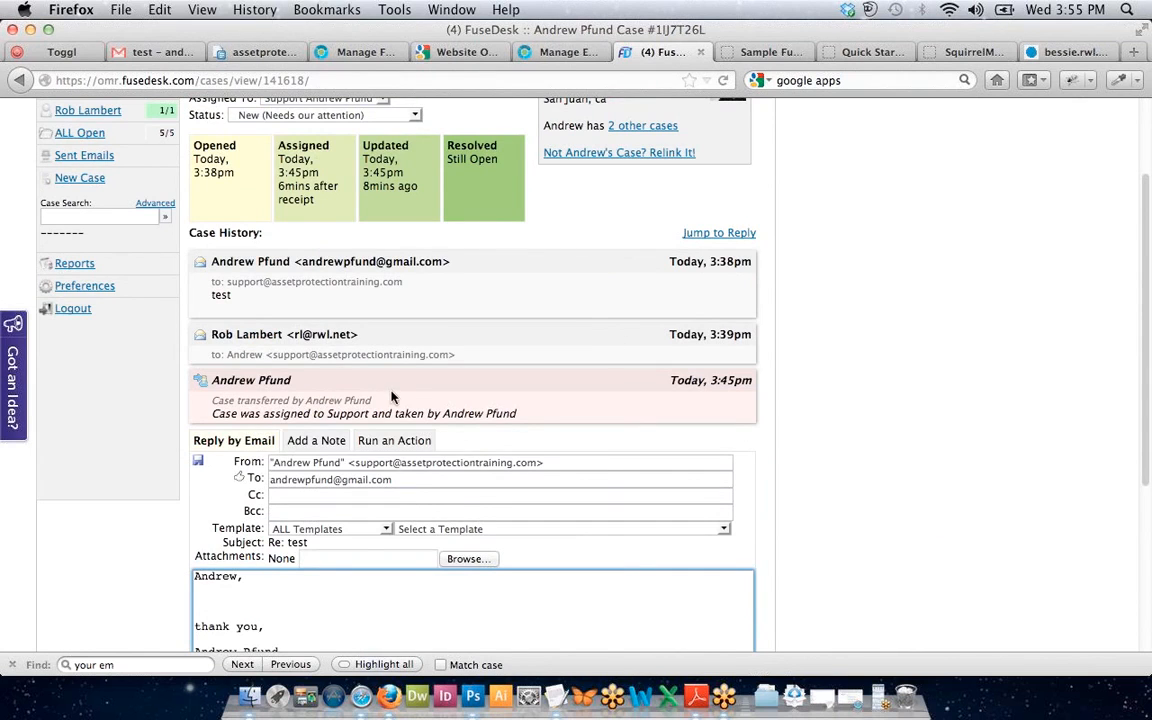
Set the 'test' case status to Closed (Resolved) and confirm it on the updated case.
{"action": "scroll", "coordinate": [393, 399], "scroll_direction": "up", "scroll_amount": 3}
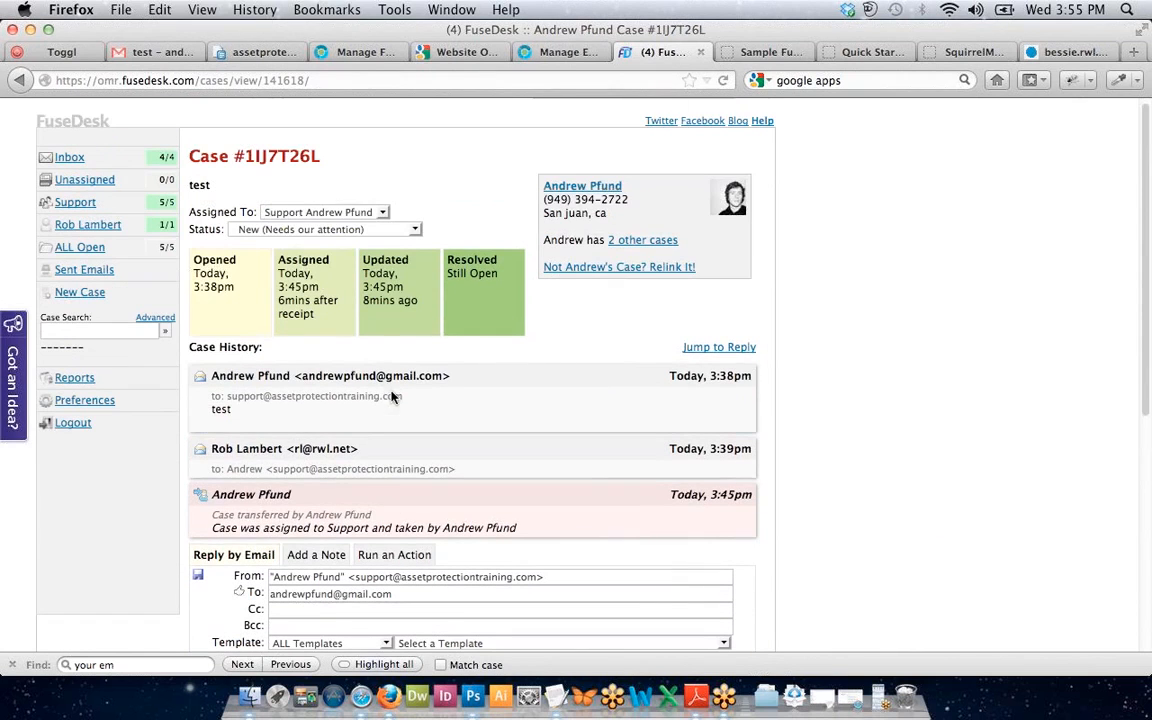
{"action": "left_click", "coordinate": [309, 229]}
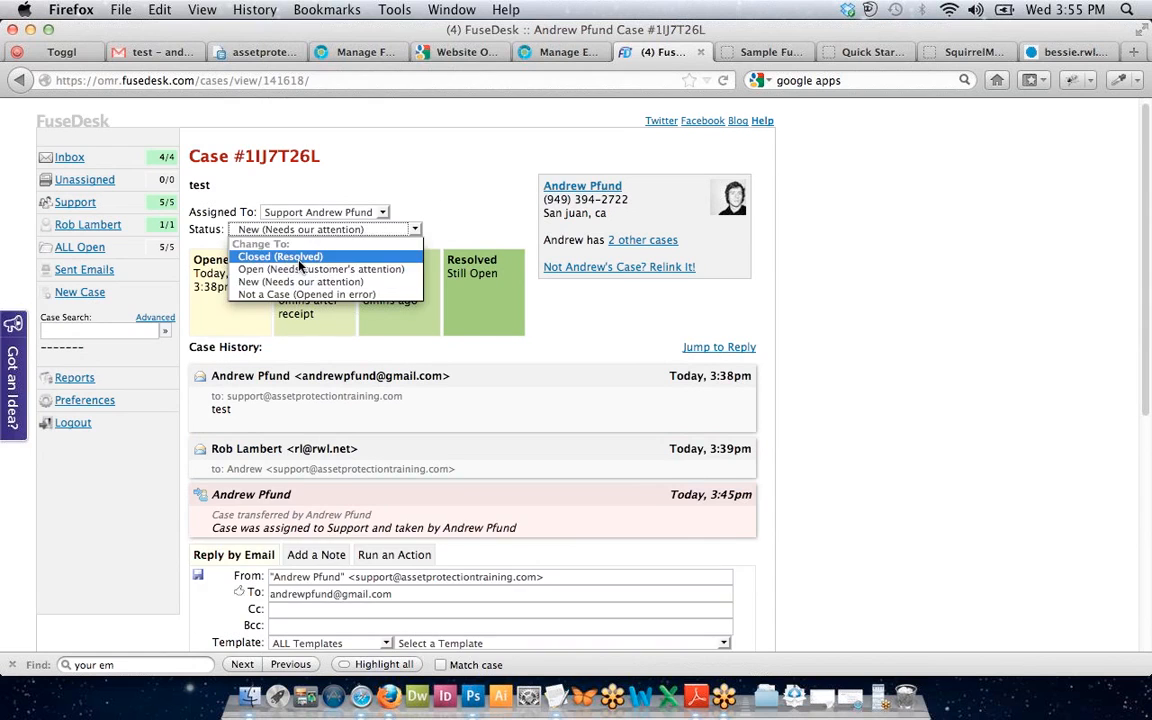
{"action": "left_click", "coordinate": [300, 257]}
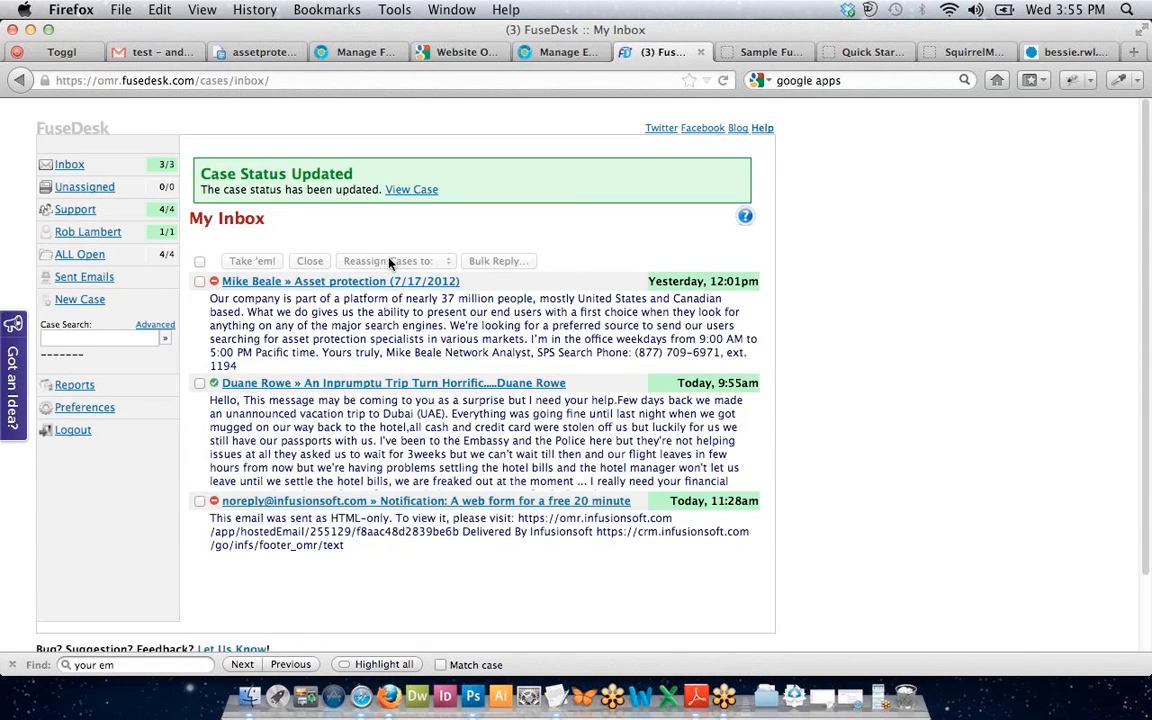
{"action": "left_click", "coordinate": [409, 189]}
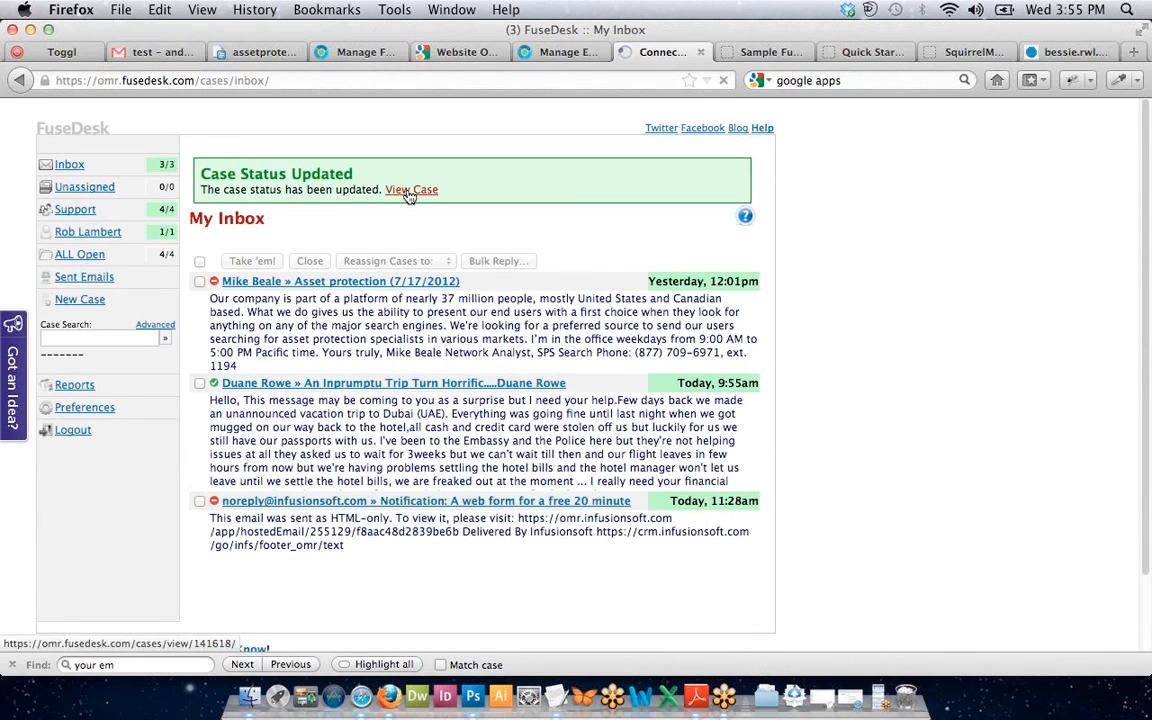
{"action": "left_click", "coordinate": [340, 236]}
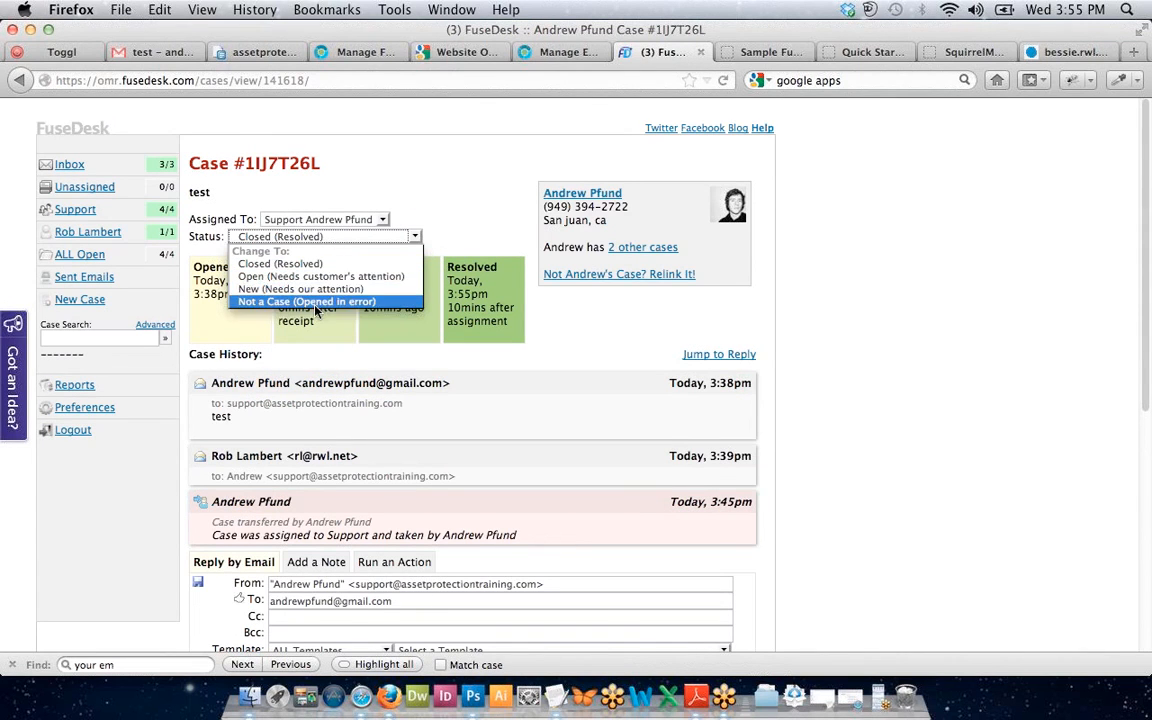
{"action": "left_click", "coordinate": [487, 300]}
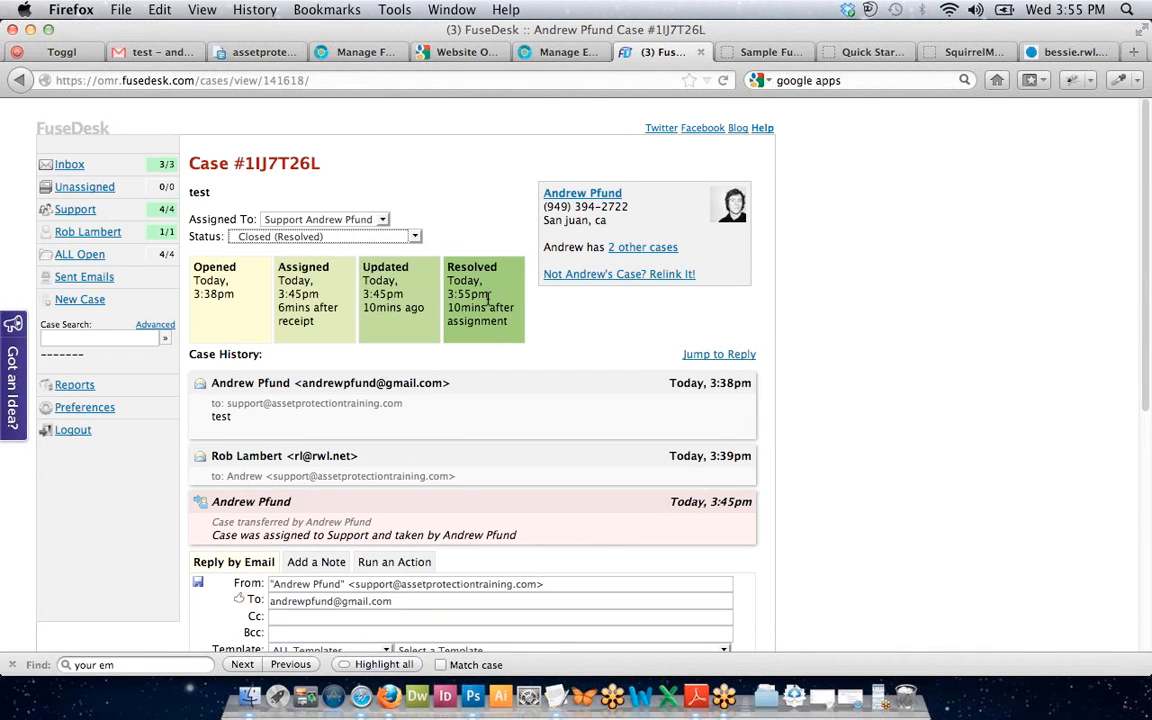
{"action": "scroll", "coordinate": [487, 297], "scroll_direction": "down", "scroll_amount": 6}
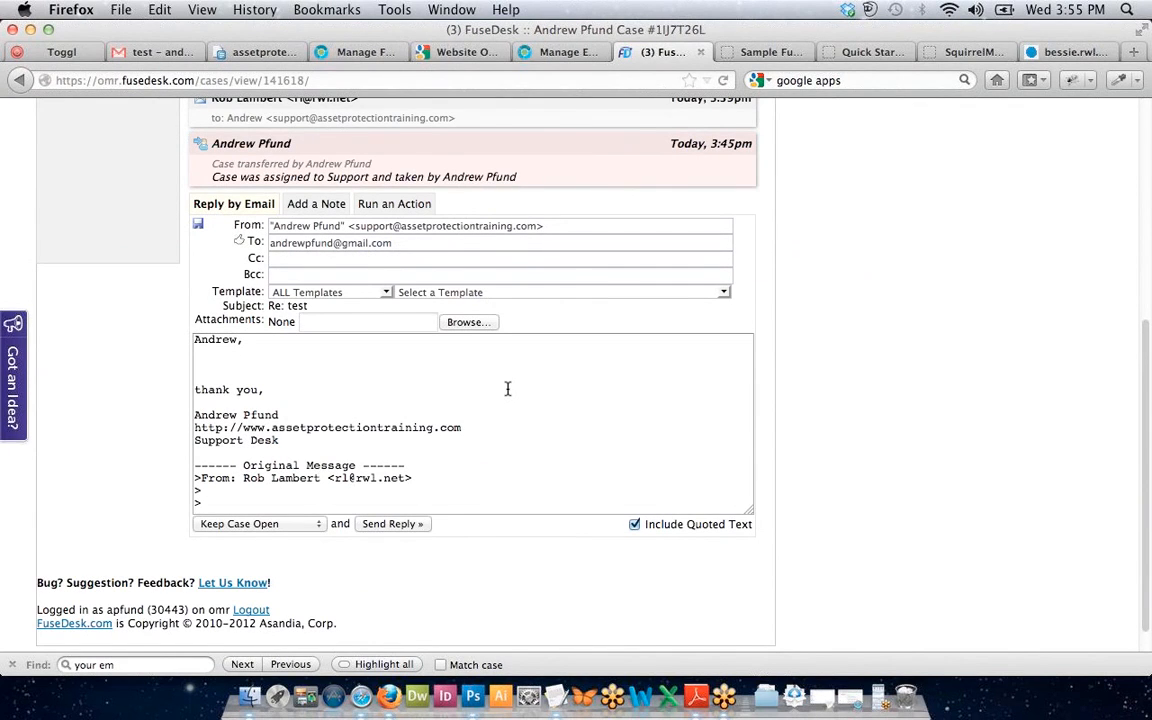
{"action": "scroll", "coordinate": [398, 437], "scroll_direction": "up", "scroll_amount": 1}
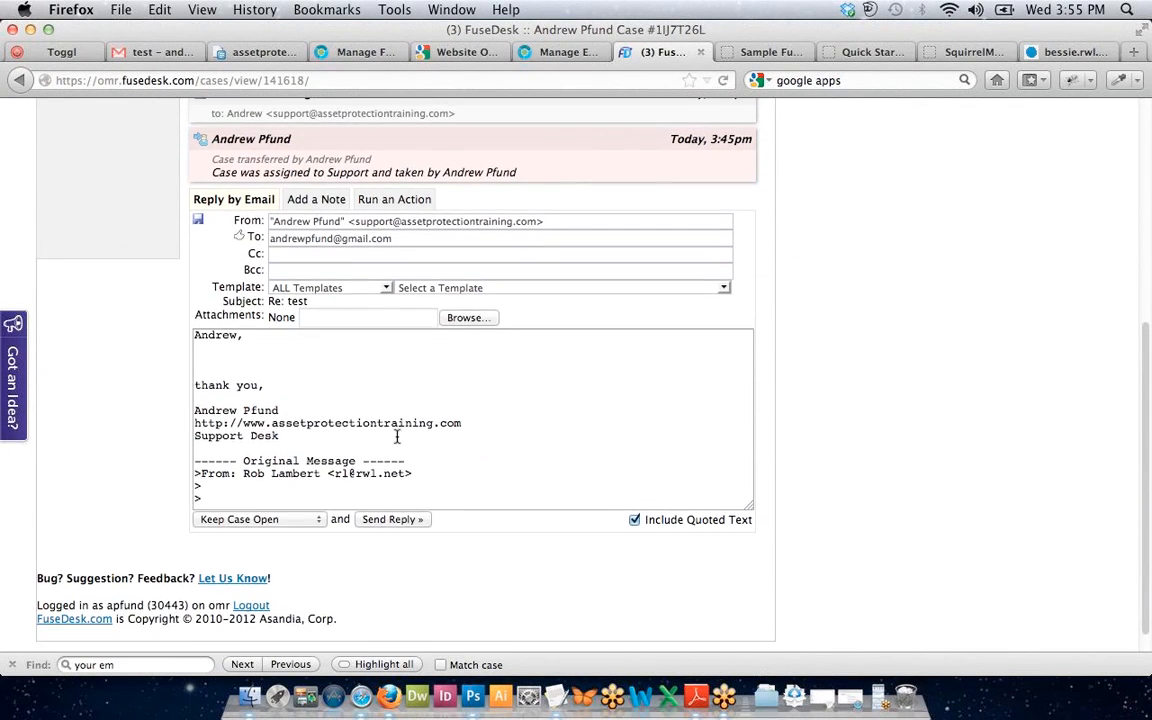
{"action": "scroll", "coordinate": [397, 437], "scroll_direction": "up", "scroll_amount": 1}
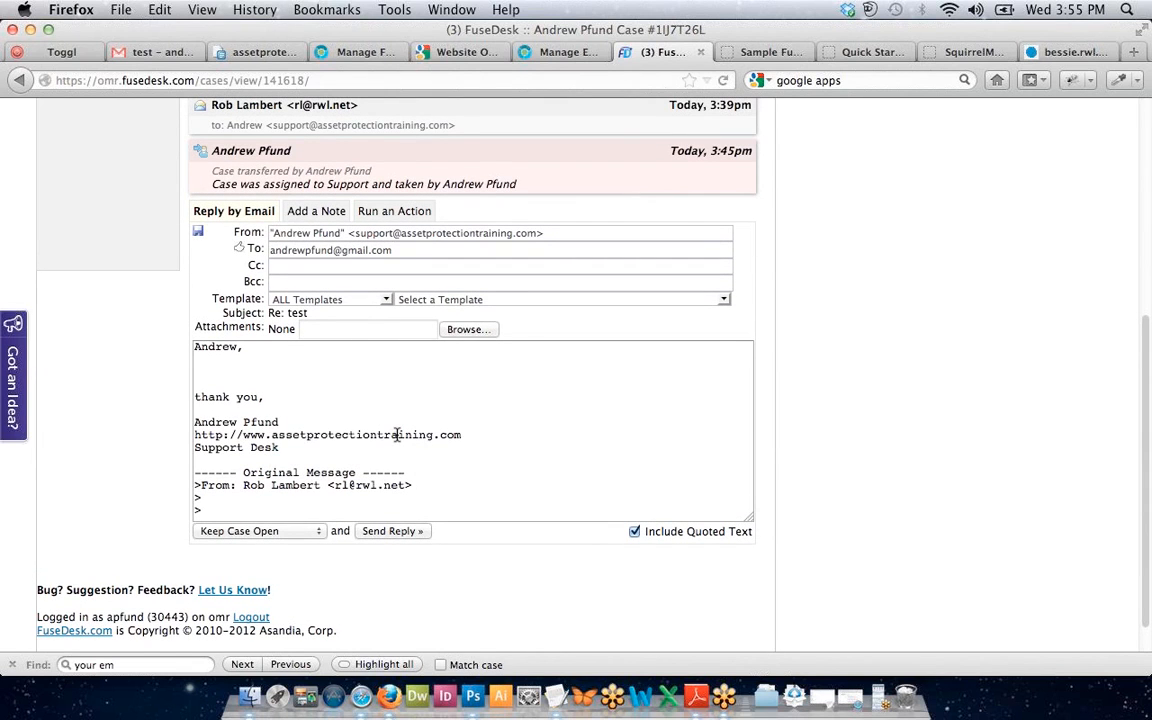
{"action": "left_click", "coordinate": [283, 375]}
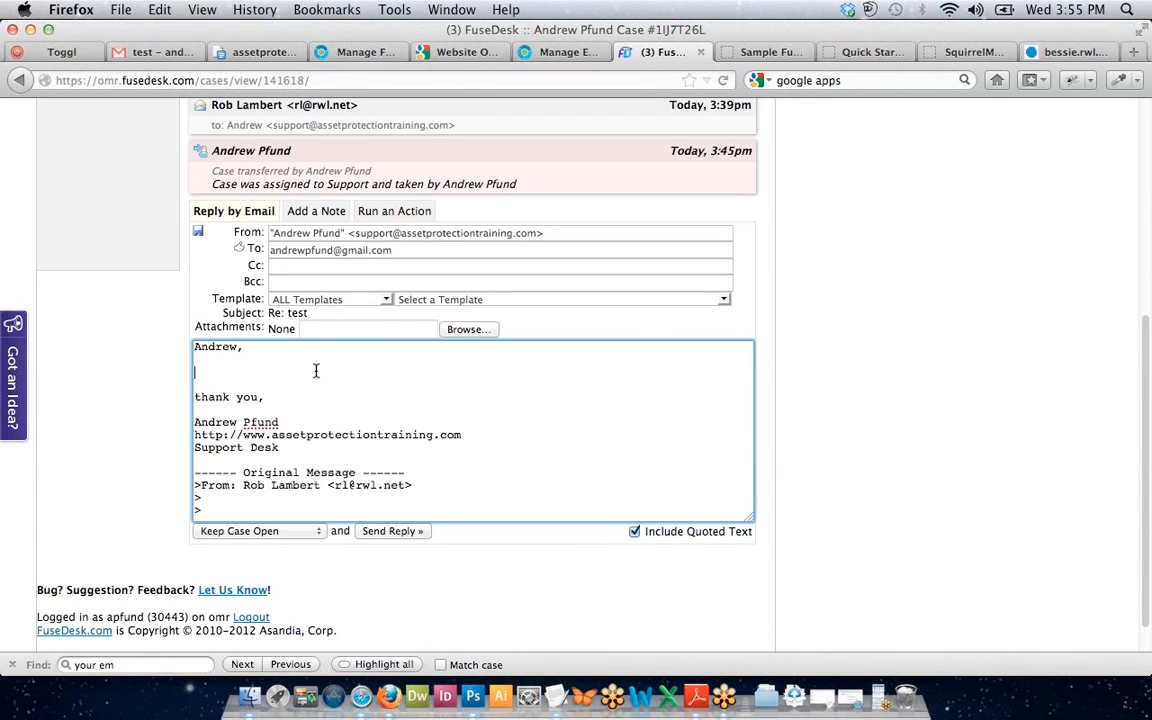
{"action": "left_click", "coordinate": [438, 303]}
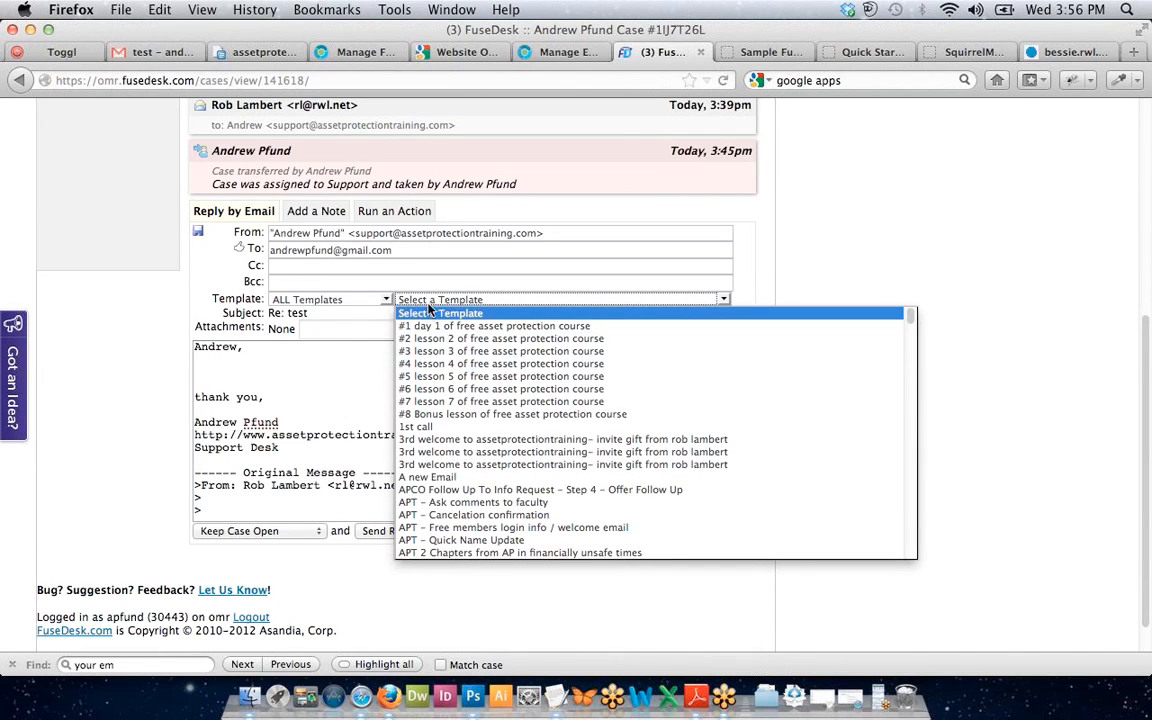
{"action": "left_click", "coordinate": [429, 303]}
{"action": "left_click", "coordinate": [420, 368]}
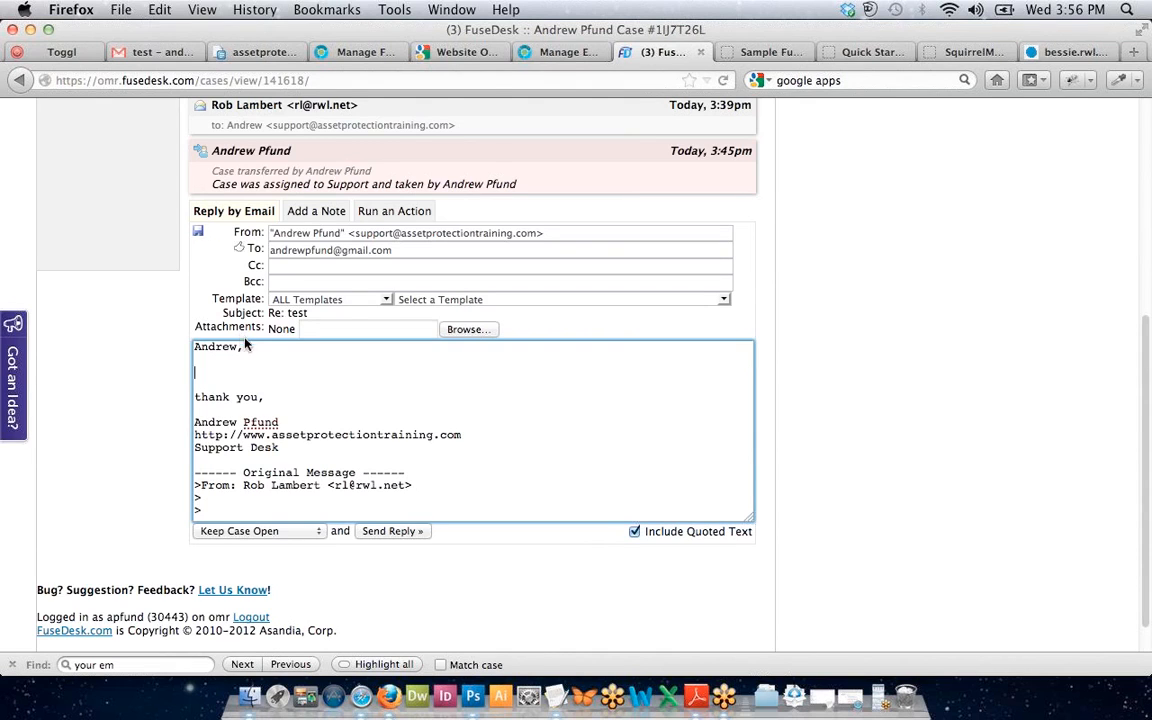
Browse the reply templates and close the list without choosing one.
{"action": "left_click", "coordinate": [553, 299]}
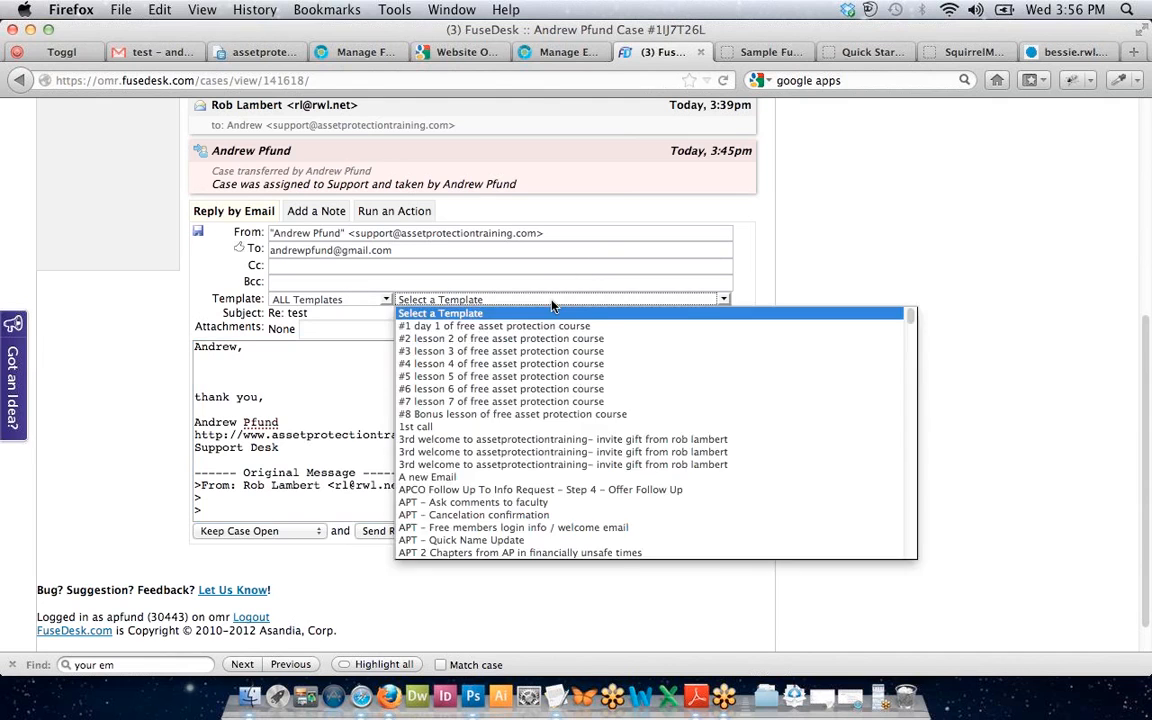
{"action": "left_click", "coordinate": [892, 208]}
{"action": "scroll", "coordinate": [892, 211], "scroll_direction": "up", "scroll_amount": 5}
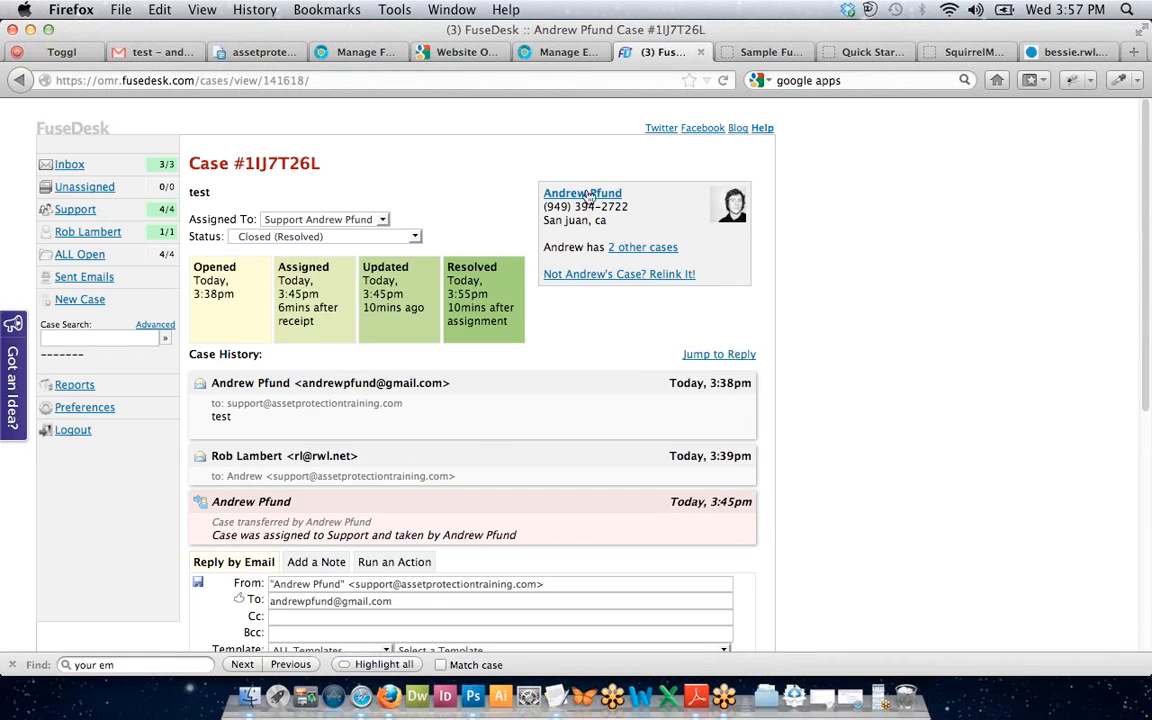
Check the case's time-to-assignment figure and the reporting page, then return to the case.
{"action": "triple_click", "coordinate": [291, 316]}
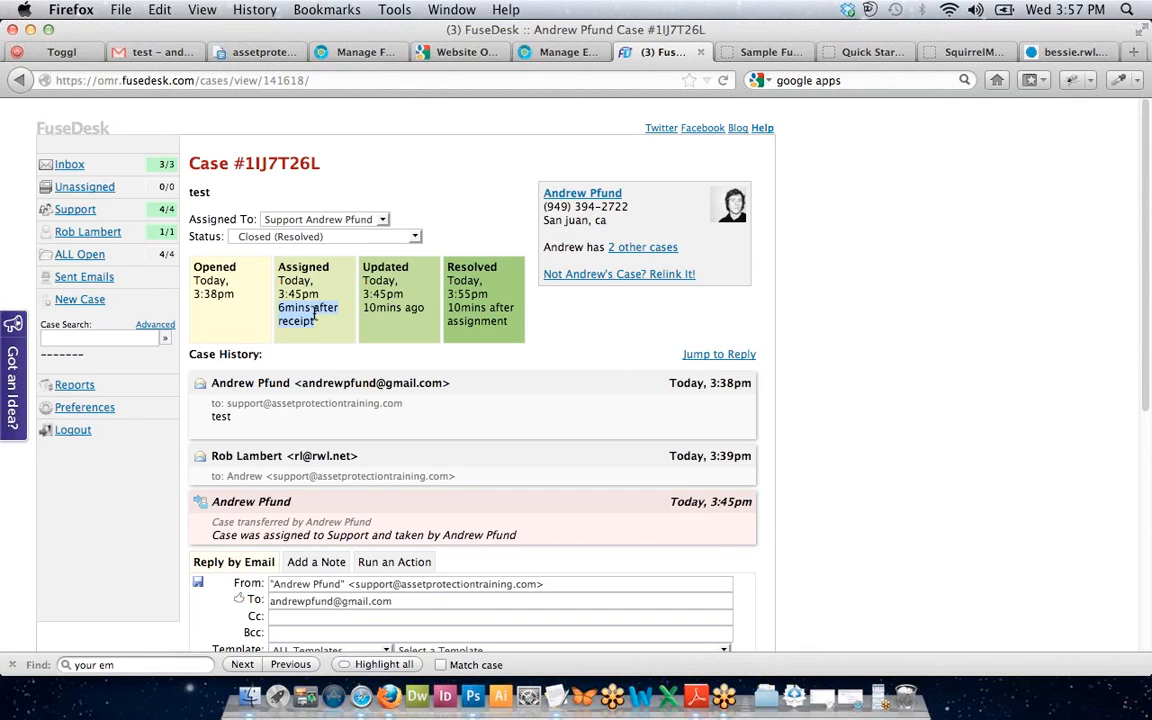
{"action": "left_click", "coordinate": [314, 312]}
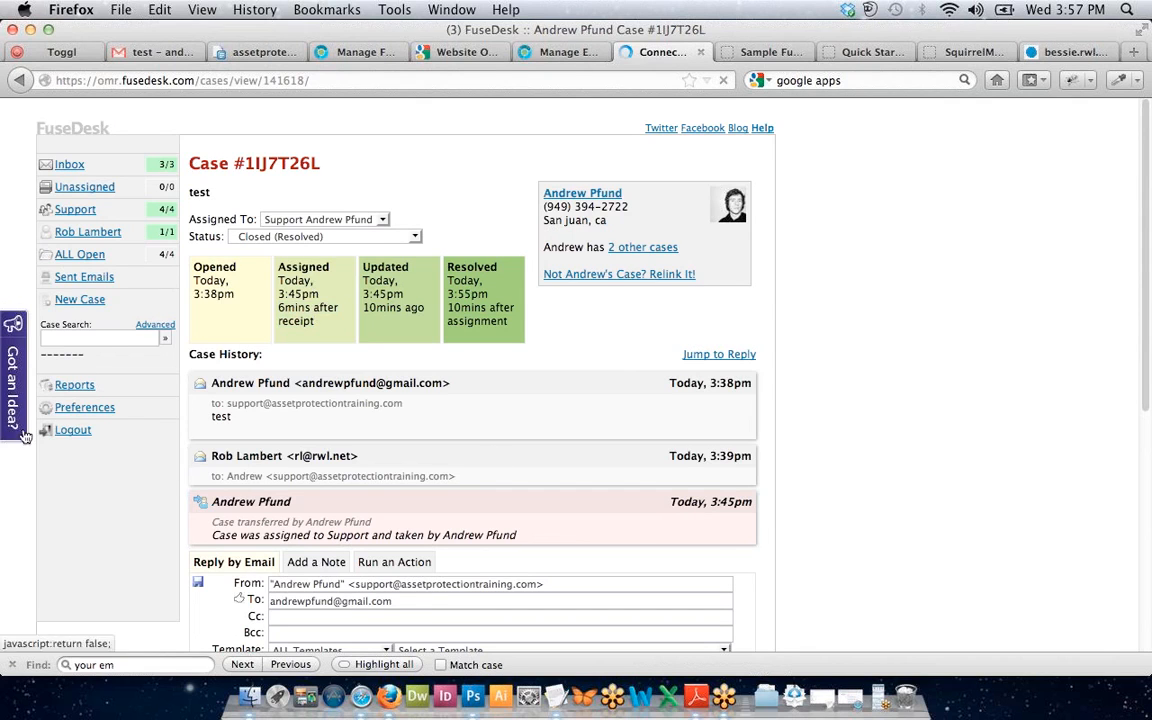
{"action": "left_click", "coordinate": [73, 388]}
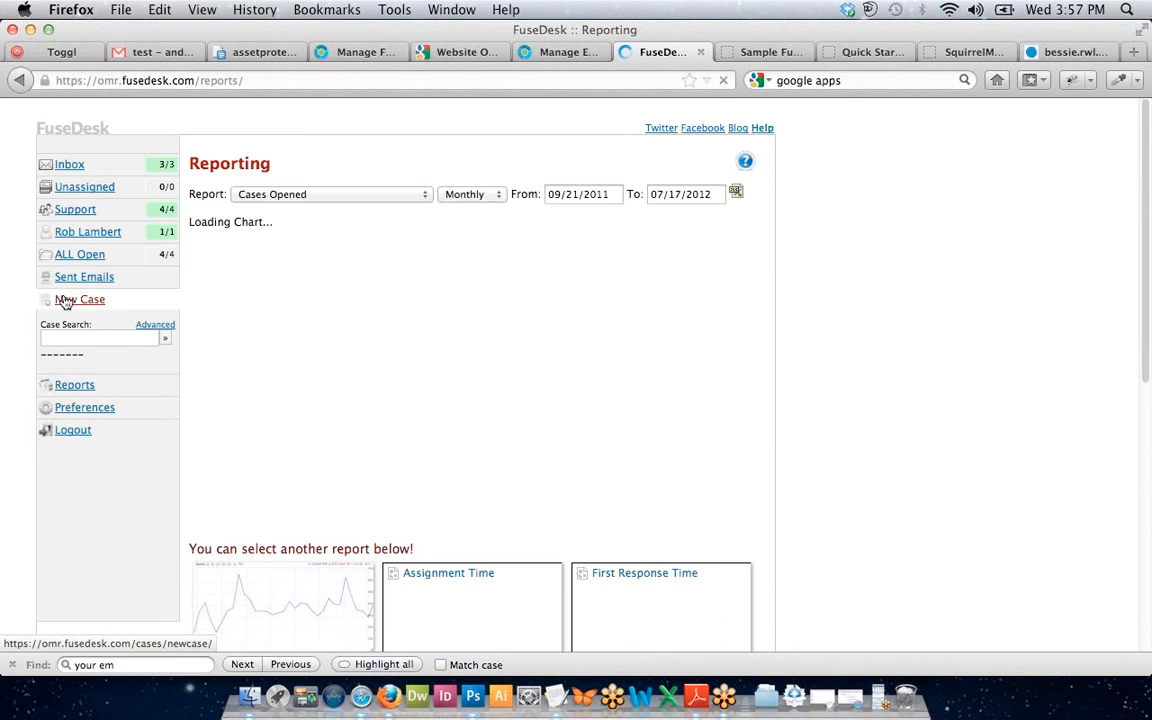
{"action": "left_click", "coordinate": [21, 81]}
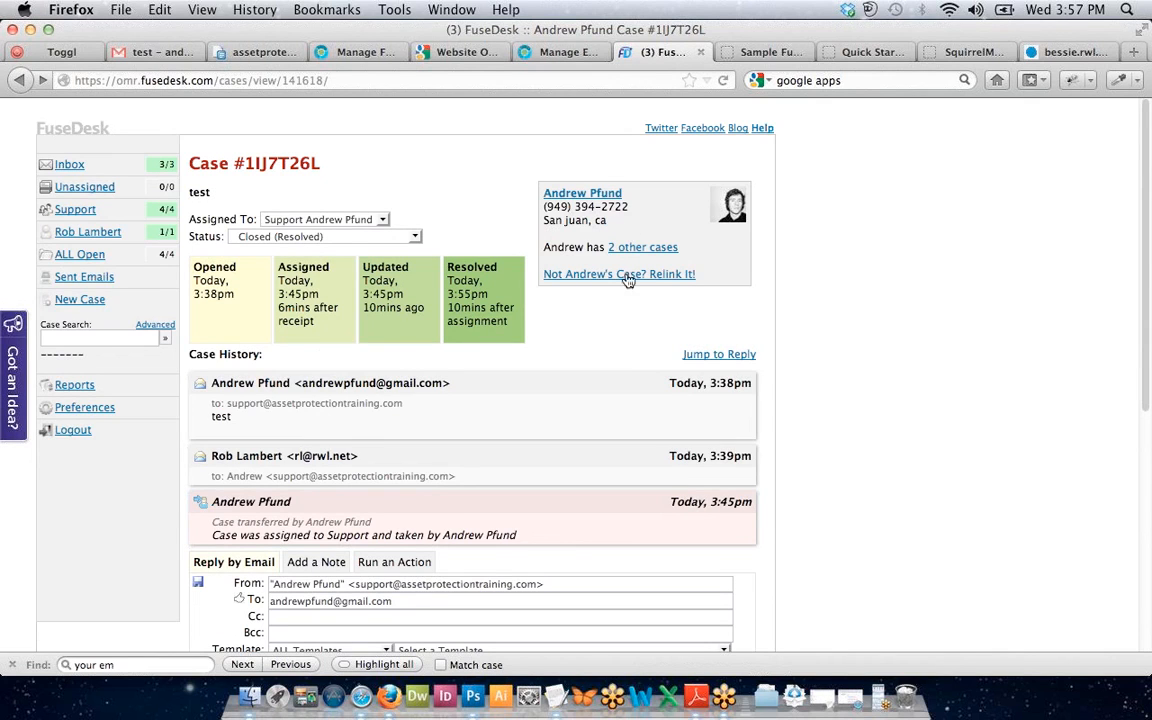
Open the customer's linked contact record in Infusionsoft and scroll through it.
{"action": "left_click", "coordinate": [587, 197]}
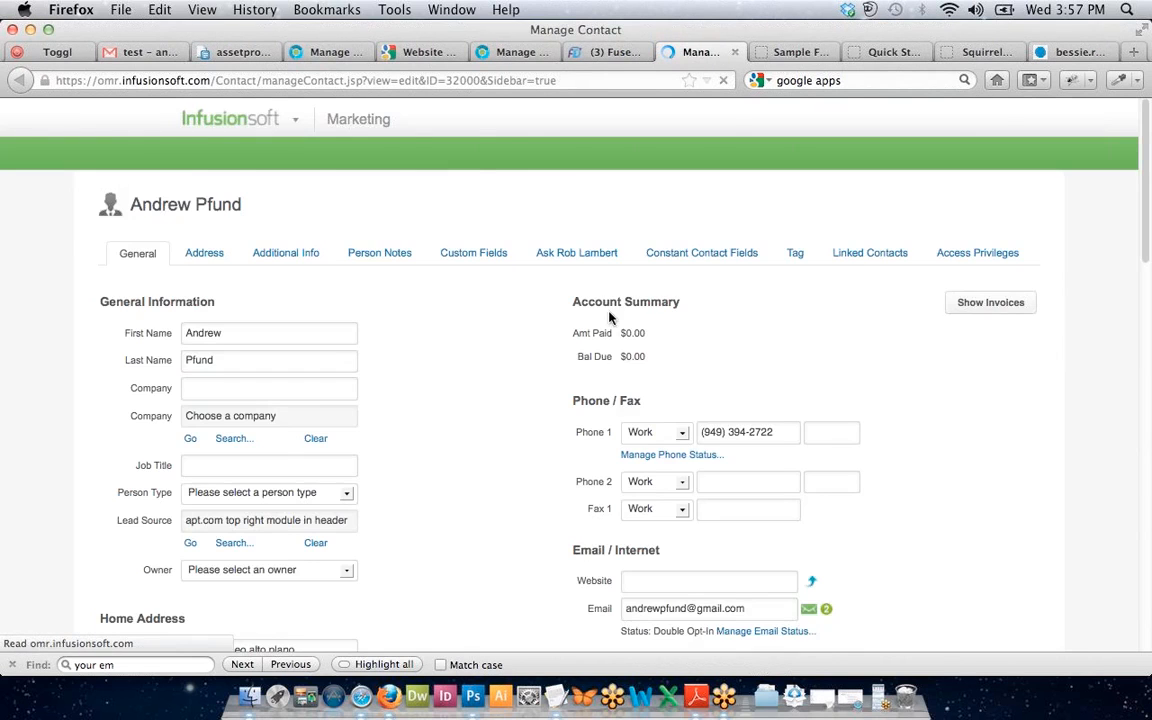
{"action": "scroll", "coordinate": [656, 330], "scroll_direction": "down", "scroll_amount": 3}
{"action": "scroll", "coordinate": [656, 336], "scroll_direction": "down", "scroll_amount": 2}
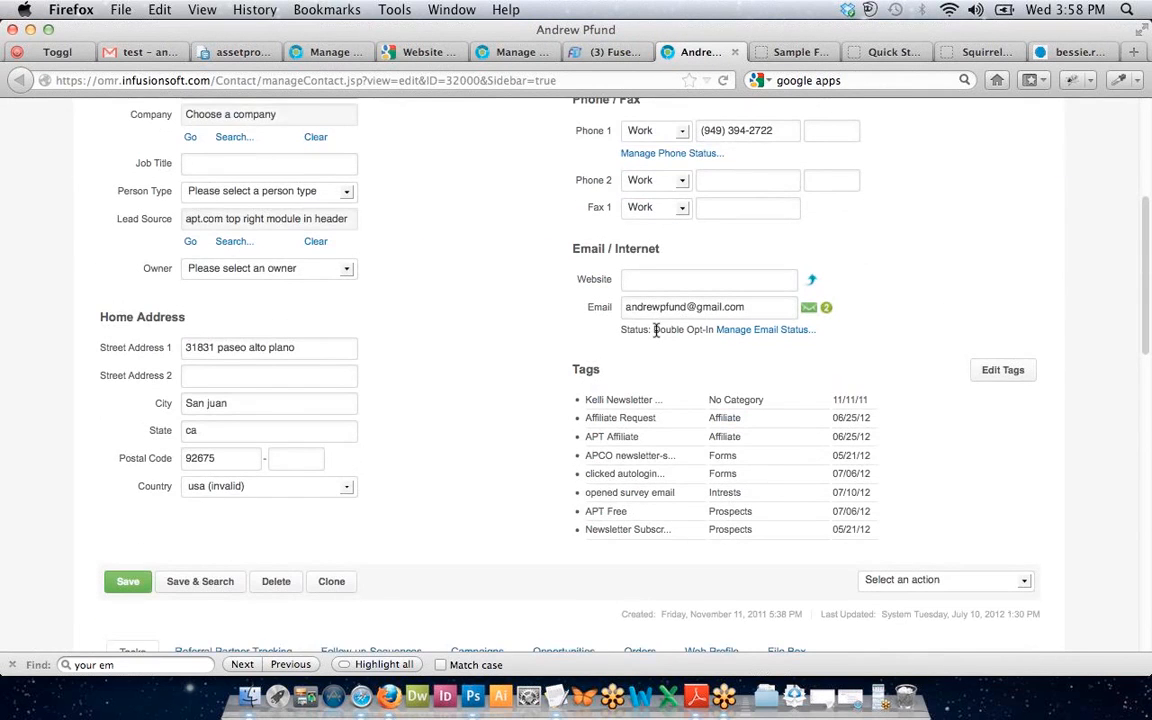
{"action": "scroll", "coordinate": [656, 330], "scroll_direction": "down", "scroll_amount": 3}
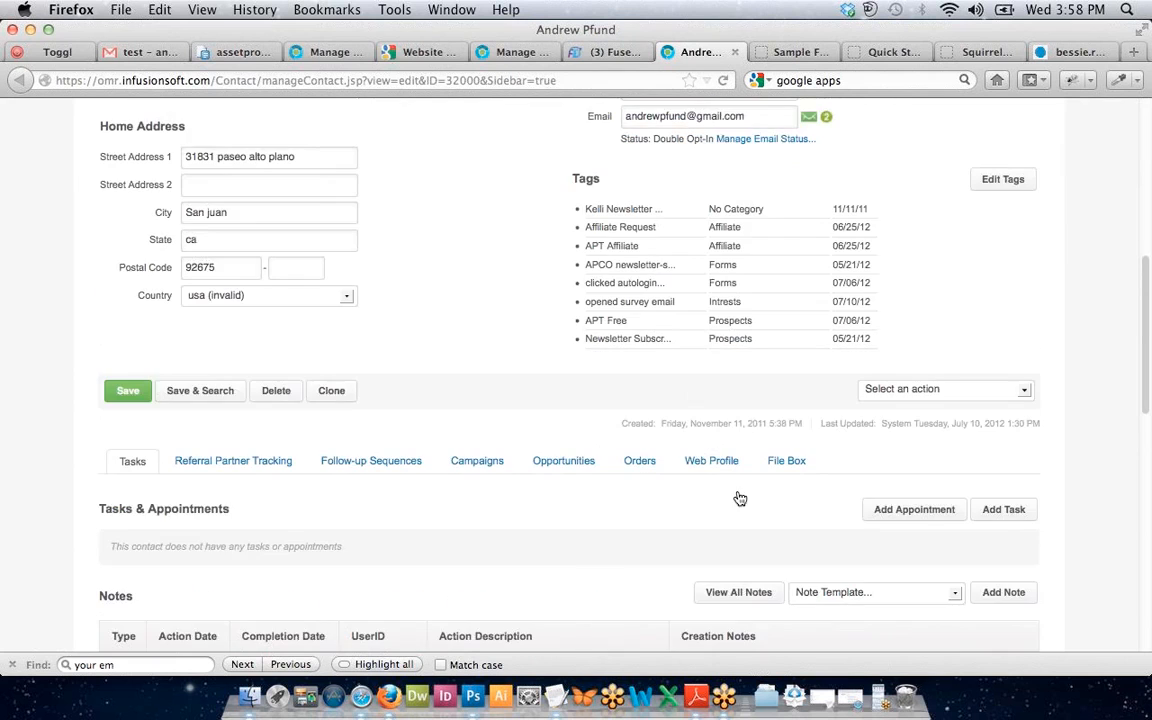
Review the contact's Web Profile browsing history, then go back to the FuseDesk case.
{"action": "left_click", "coordinate": [719, 468]}
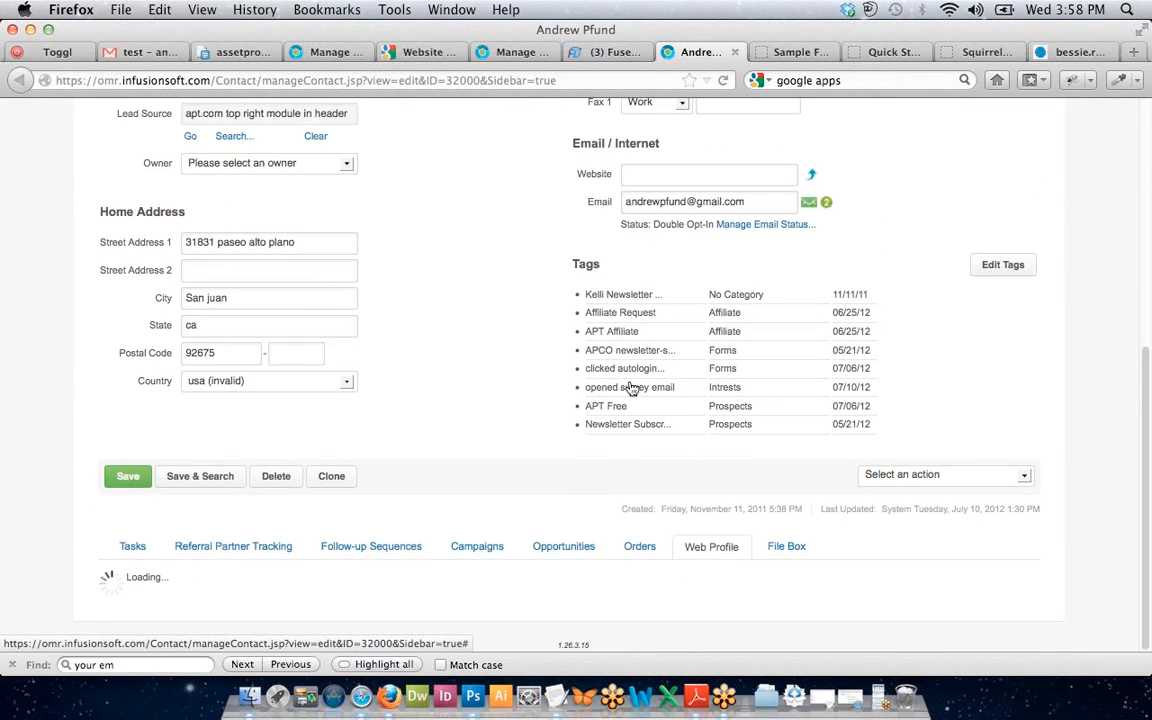
{"action": "scroll", "coordinate": [613, 443], "scroll_direction": "down", "scroll_amount": 5}
{"action": "scroll", "coordinate": [613, 443], "scroll_direction": "up", "scroll_amount": 1}
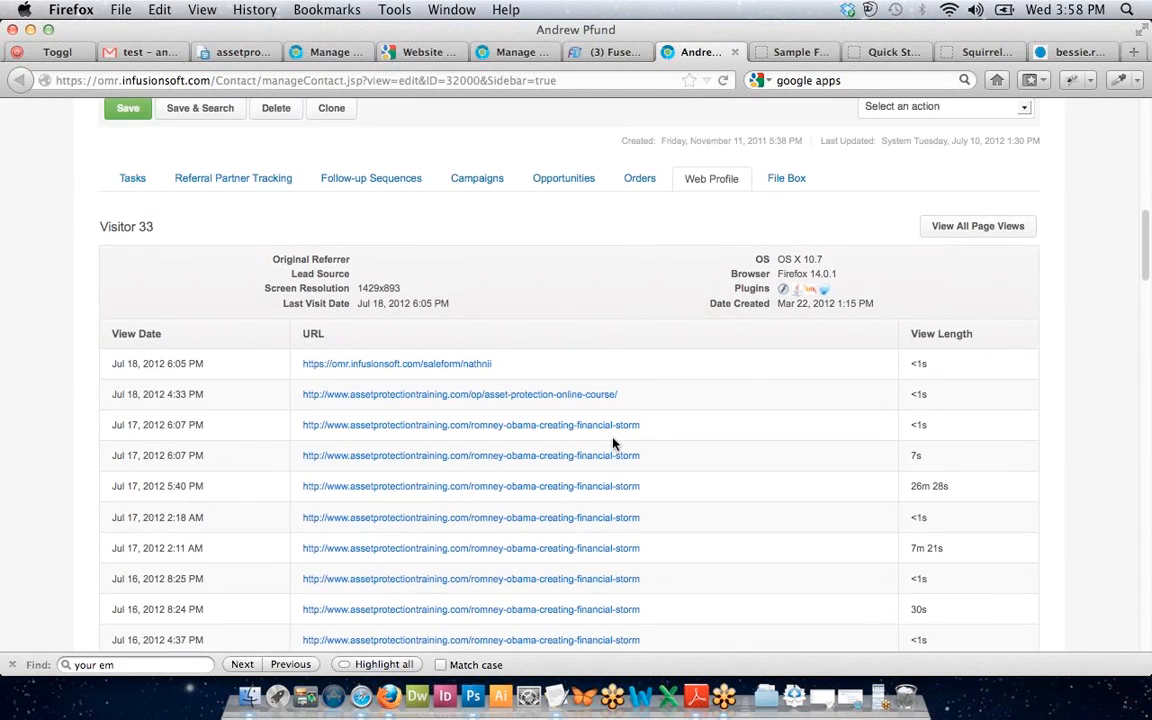
{"action": "scroll", "coordinate": [613, 443], "scroll_direction": "down", "scroll_amount": 1}
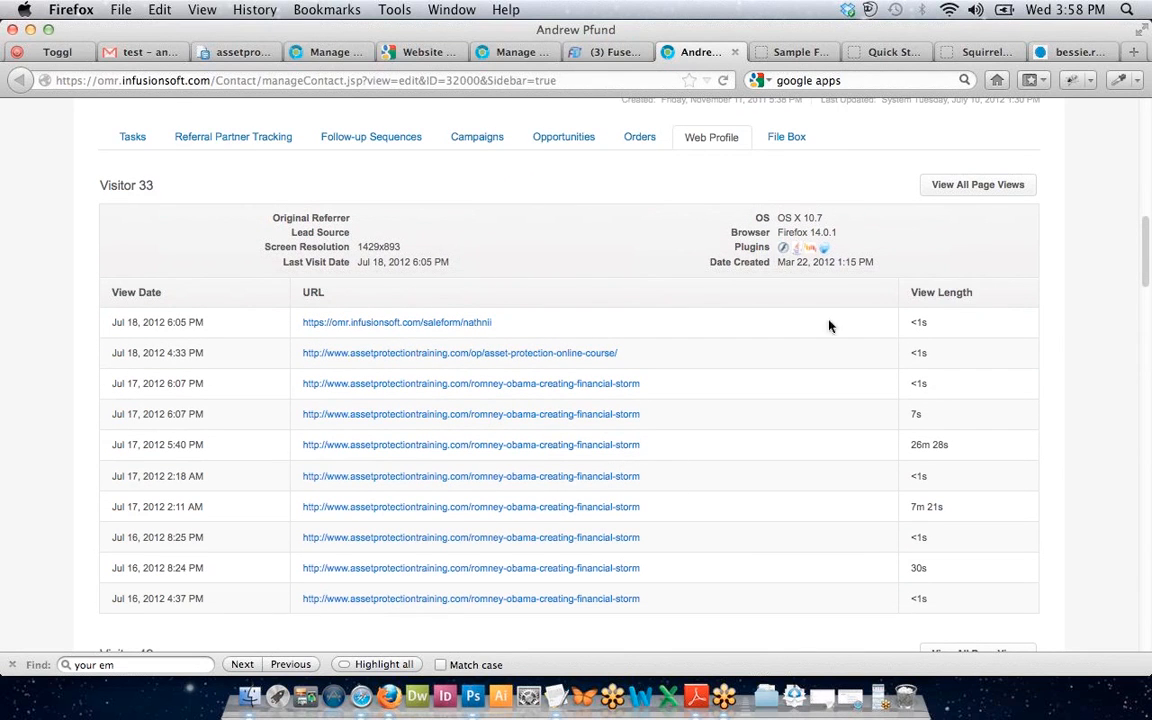
{"action": "scroll", "coordinate": [885, 292], "scroll_direction": "down", "scroll_amount": 1}
{"action": "scroll", "coordinate": [885, 292], "scroll_direction": "down", "scroll_amount": 10}
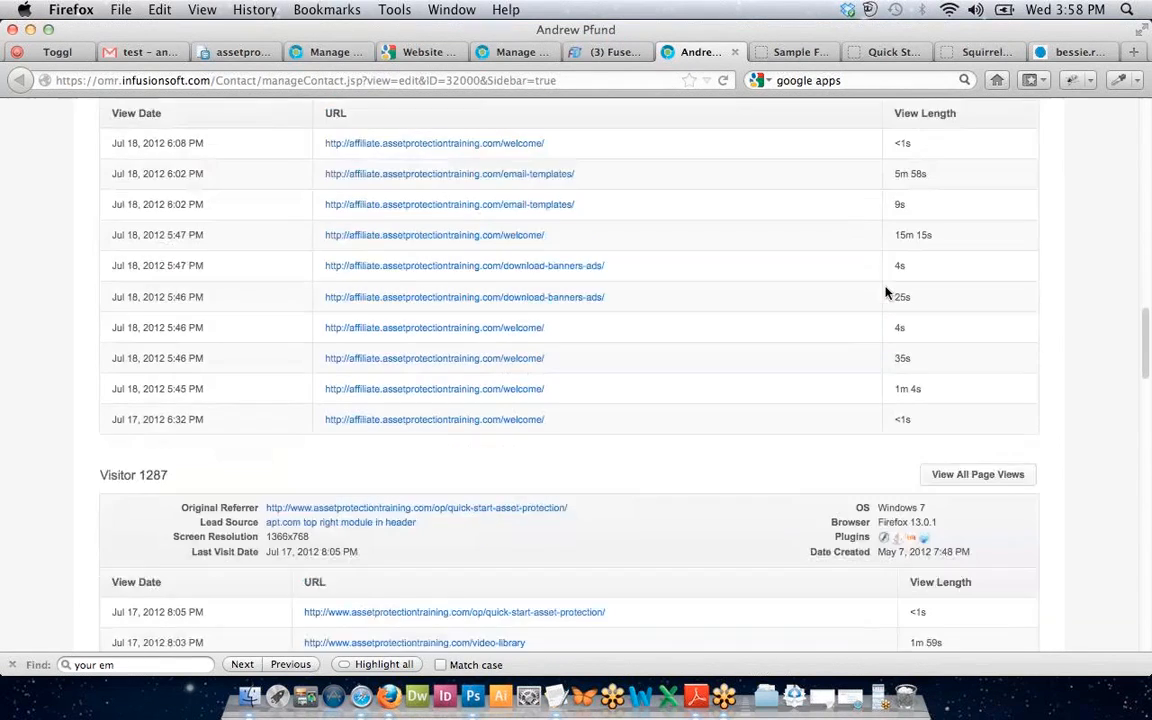
{"action": "scroll", "coordinate": [885, 292], "scroll_direction": "up", "scroll_amount": 12}
{"action": "scroll", "coordinate": [885, 292], "scroll_direction": "up", "scroll_amount": 10}
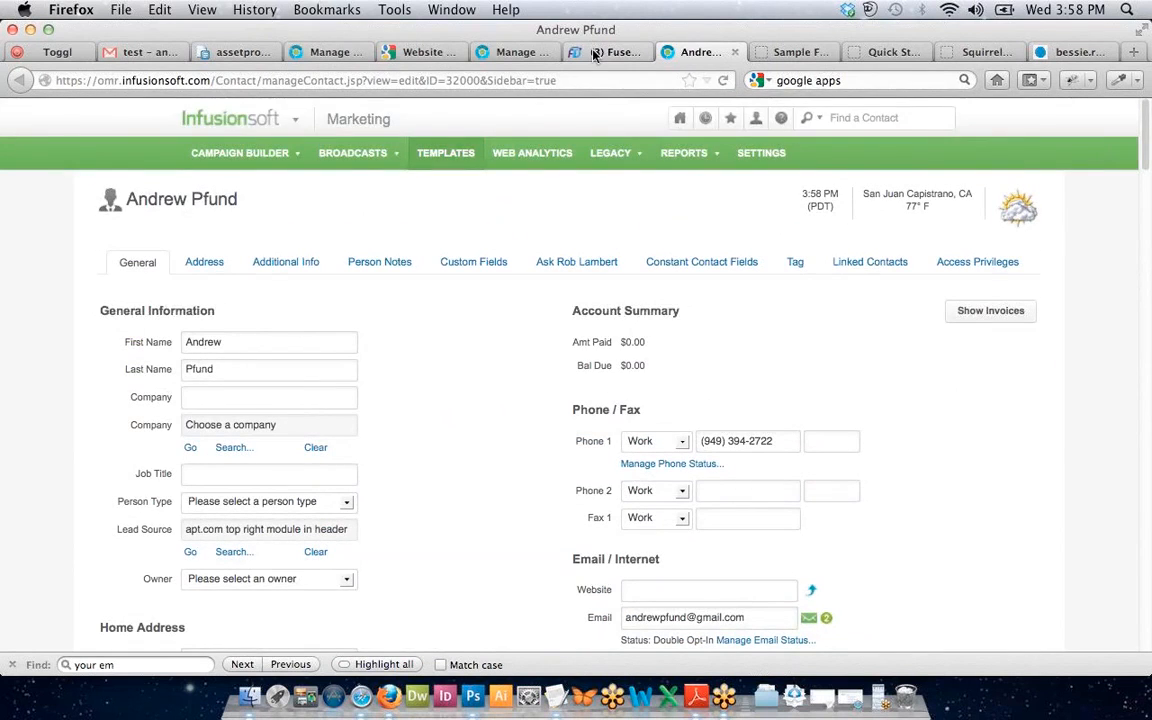
{"action": "left_click", "coordinate": [610, 52]}
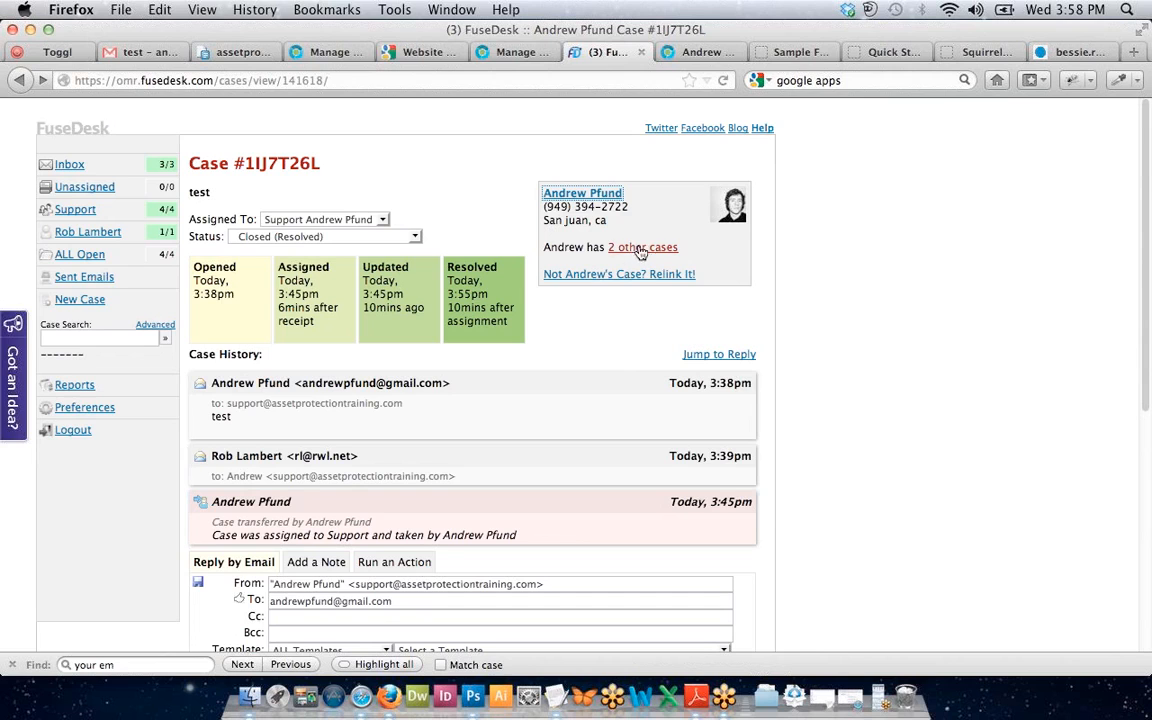
Reopen the customer's Infusionsoft contact record and scroll to its Account Summary.
{"action": "left_click", "coordinate": [582, 193]}
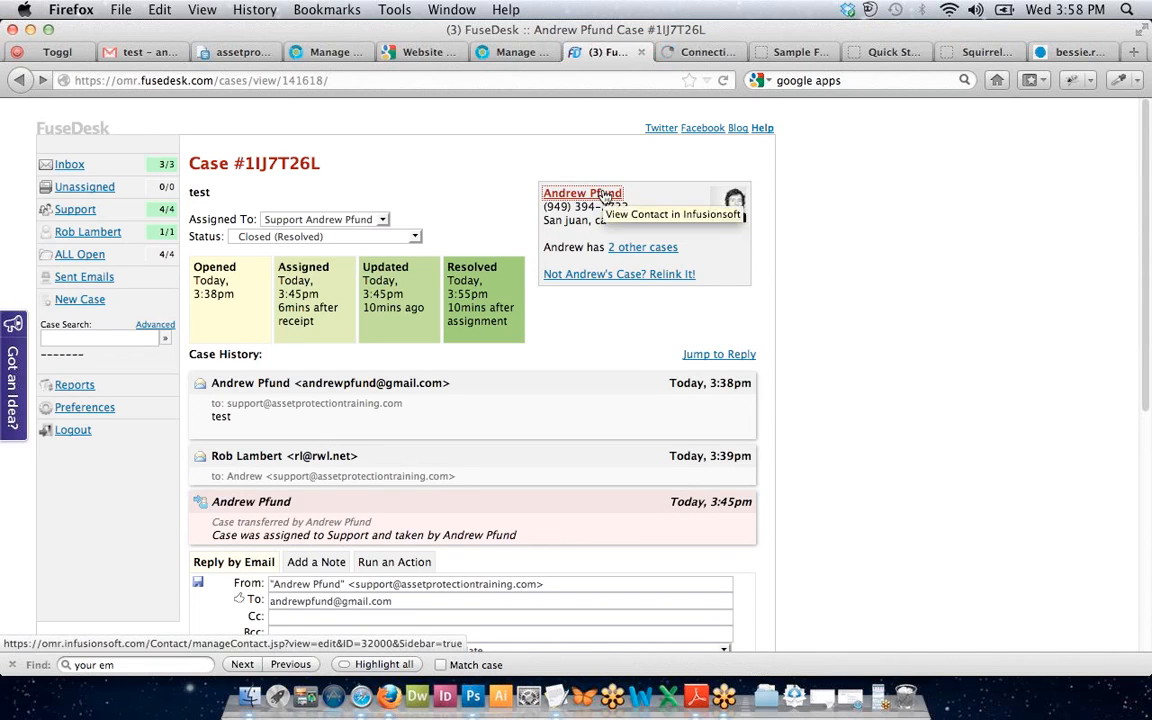
{"action": "left_click", "coordinate": [675, 53]}
{"action": "scroll", "coordinate": [575, 370], "scroll_direction": "down", "scroll_amount": 1}
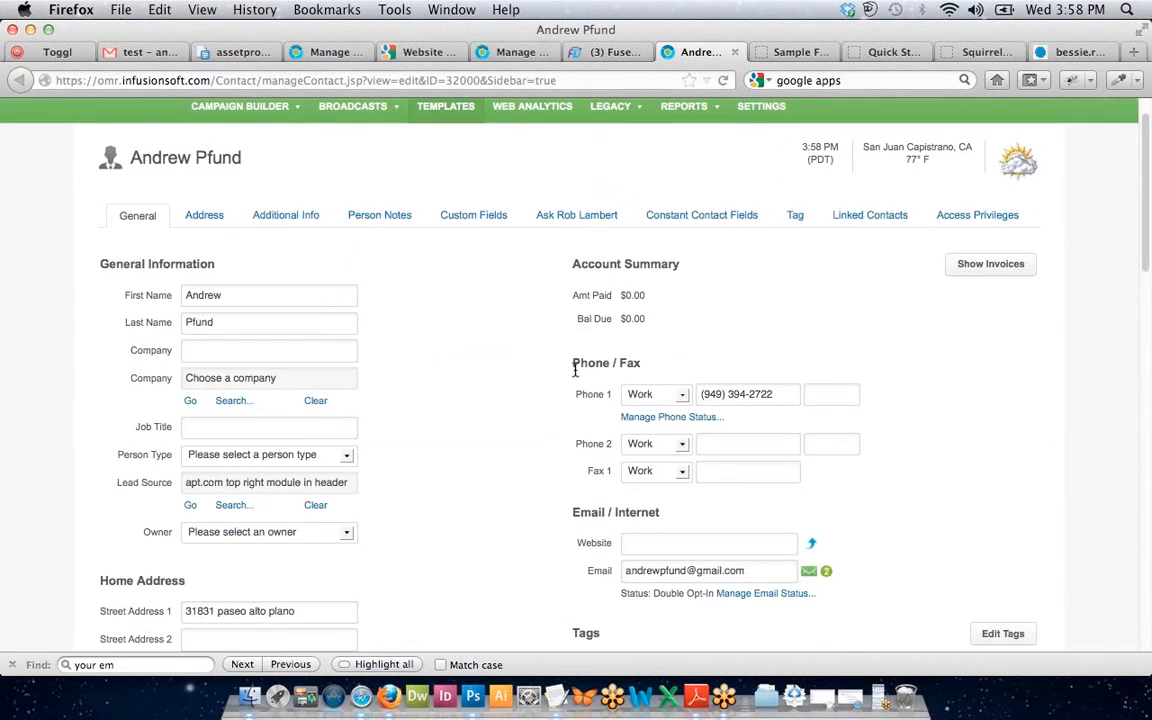
{"action": "scroll", "coordinate": [575, 372], "scroll_direction": "down", "scroll_amount": 5}
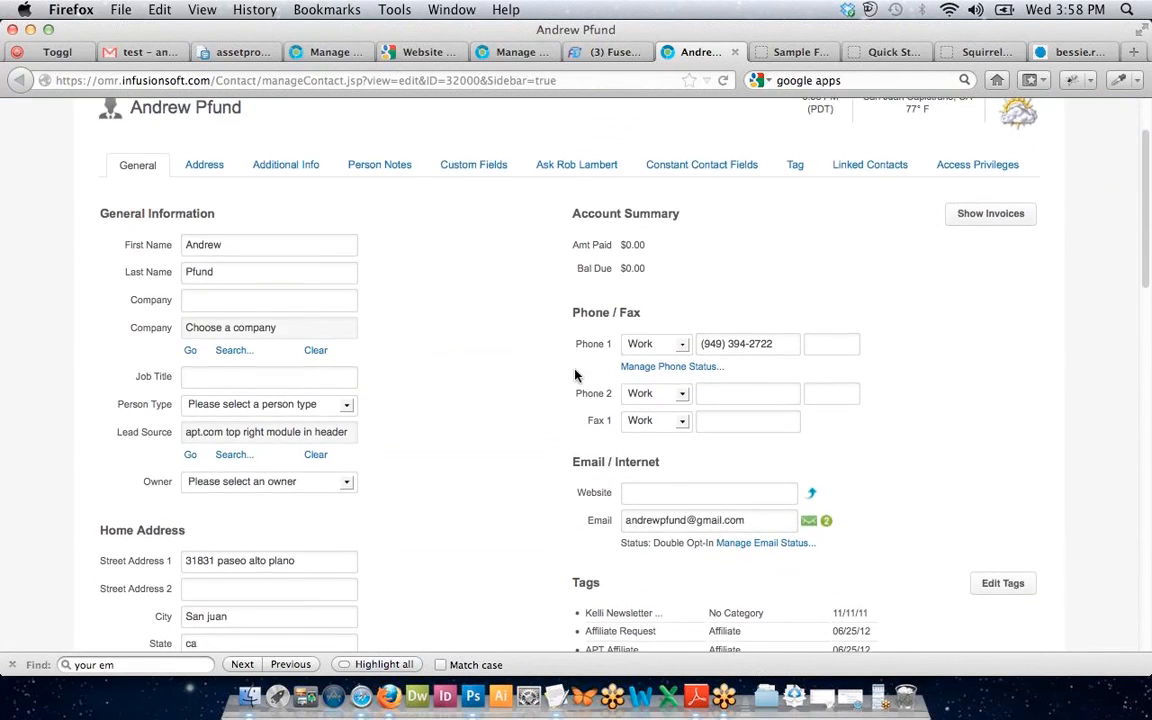
{"action": "scroll", "coordinate": [577, 375], "scroll_direction": "down", "scroll_amount": 5}
{"action": "scroll", "coordinate": [577, 375], "scroll_direction": "up", "scroll_amount": 9}
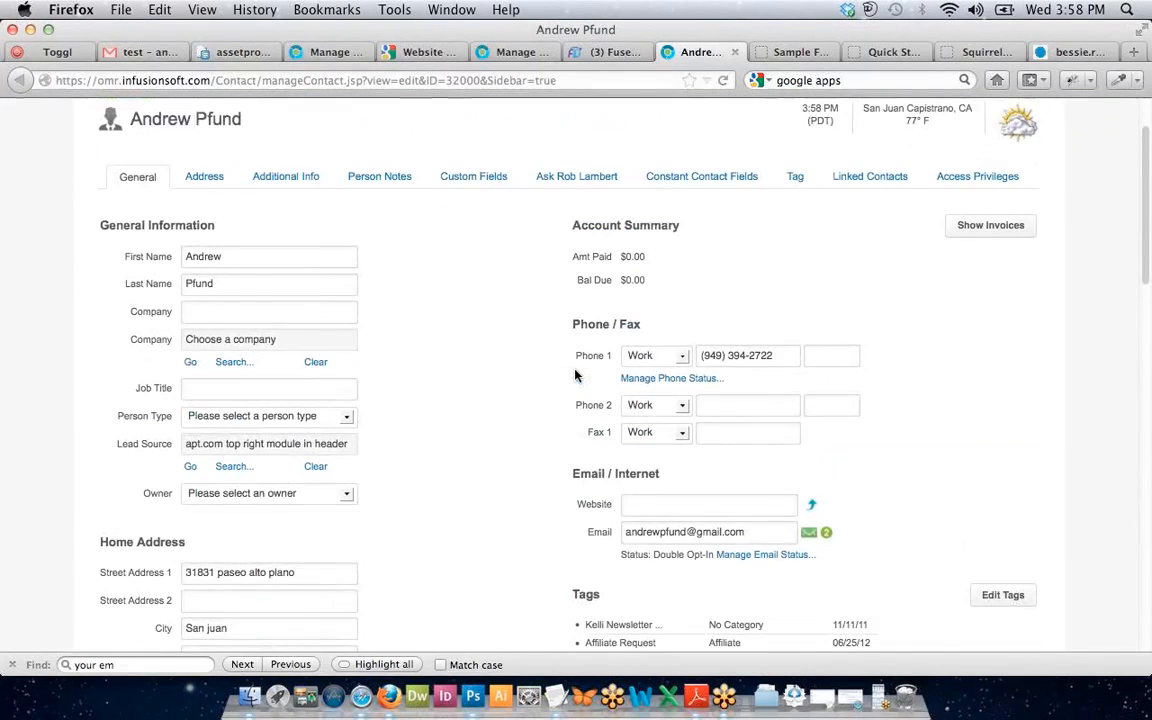
Check the amount paid and balance due, then close the contact record and return to FuseDesk.
{"action": "left_click_drag", "start_coordinate": [580, 256], "coordinate": [677, 289]}
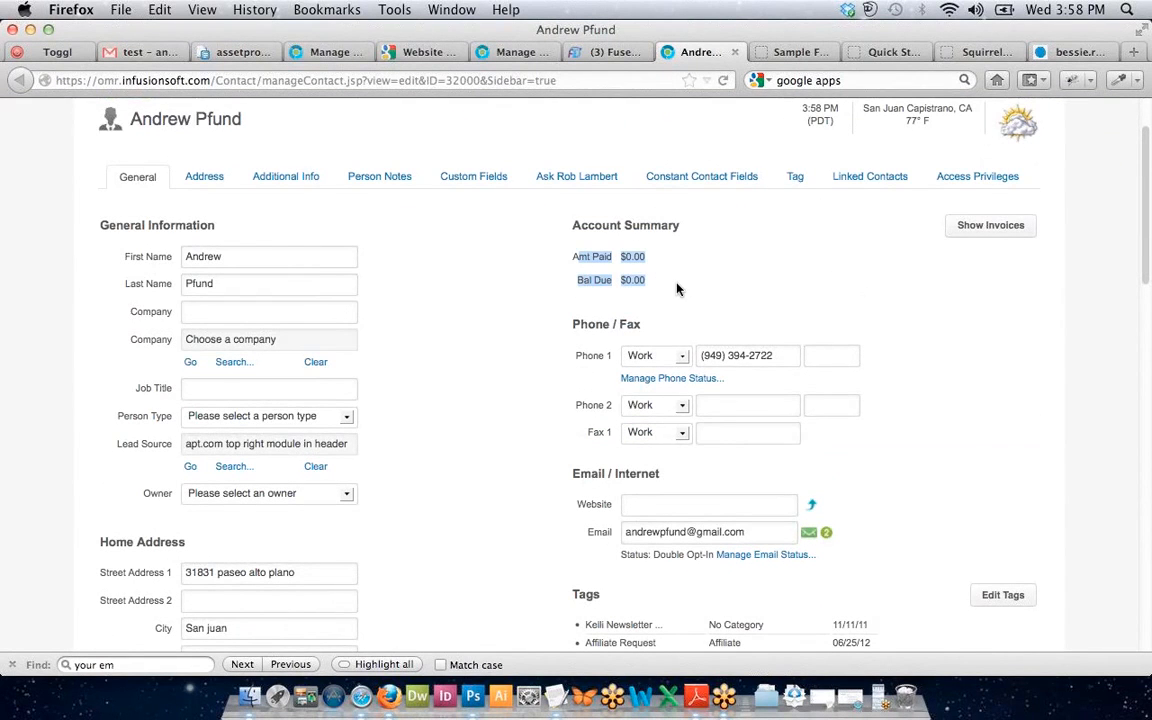
{"action": "left_click", "coordinate": [677, 289]}
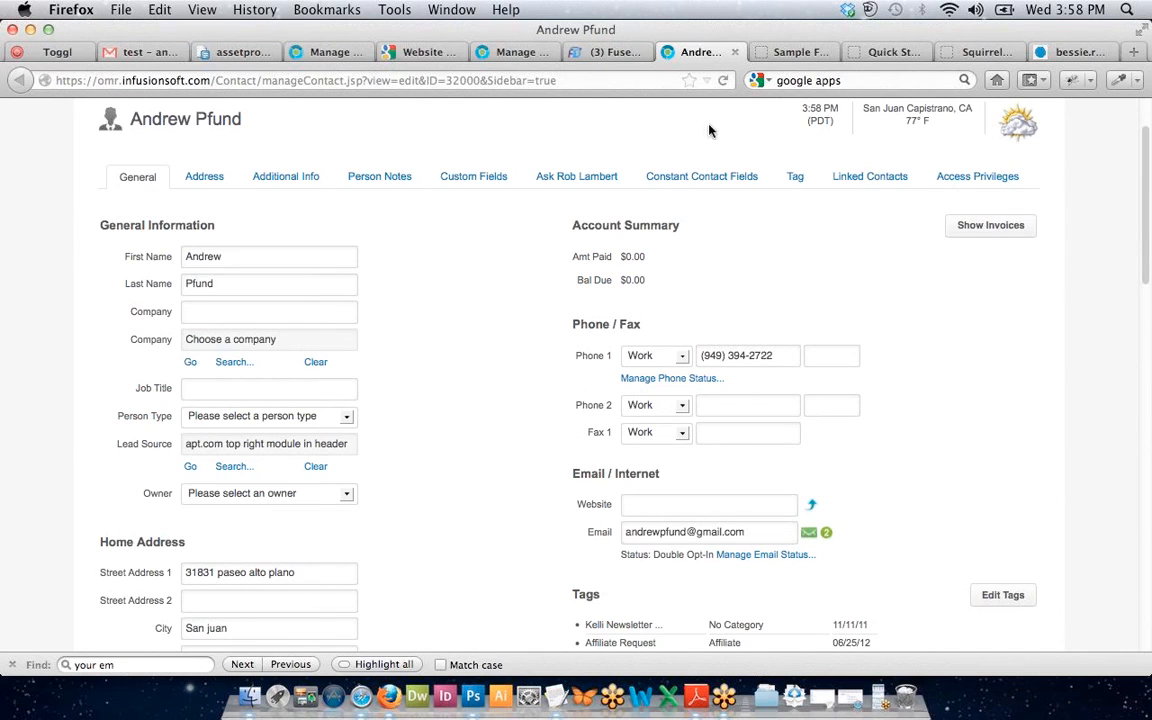
{"action": "left_click", "coordinate": [734, 52]}
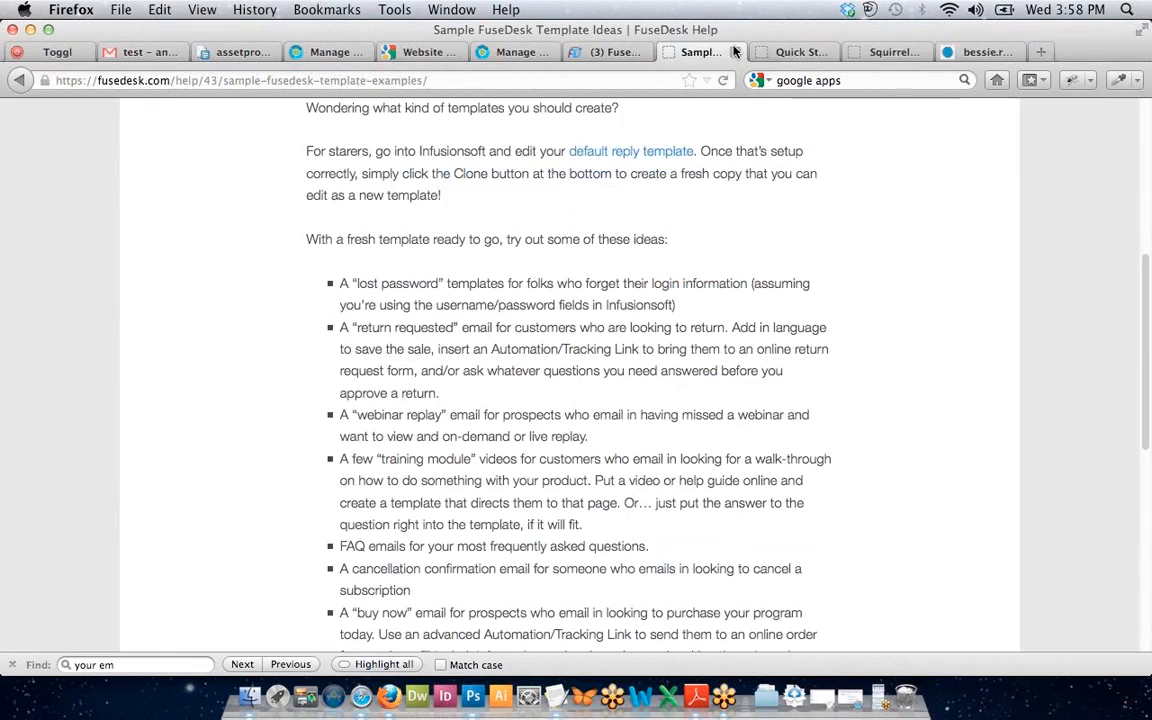
{"action": "left_click", "coordinate": [645, 55]}
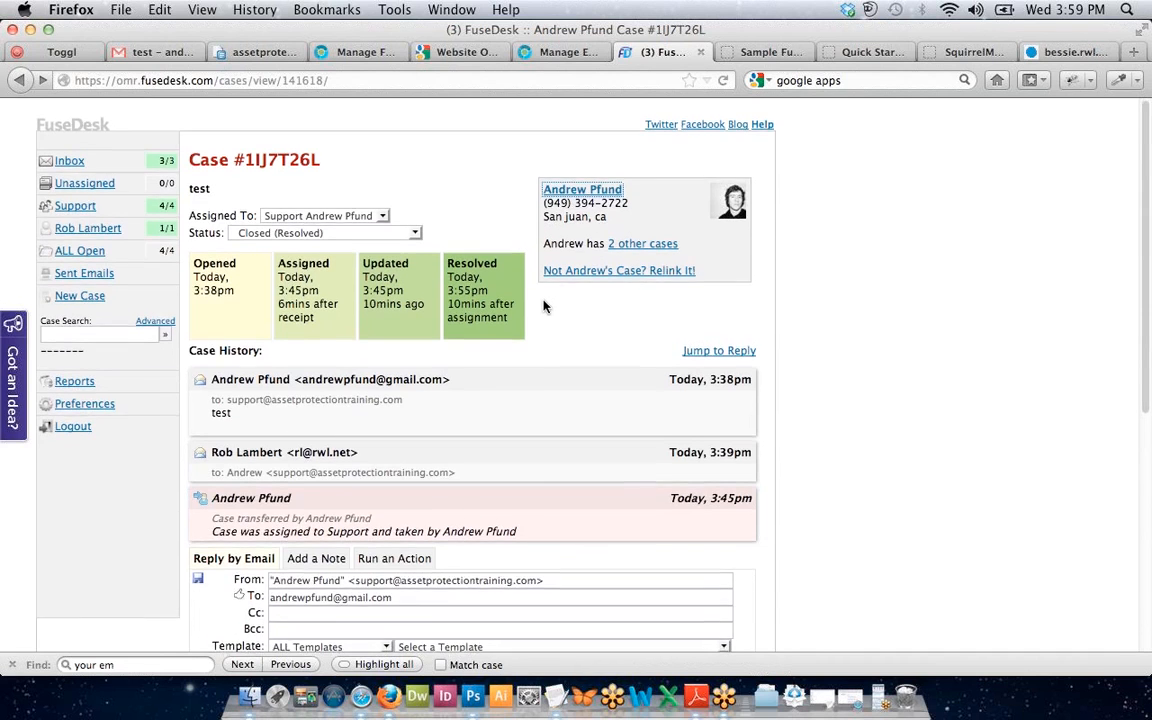
Review the current case's timing details.
{"action": "scroll", "coordinate": [543, 305], "scroll_direction": "down", "scroll_amount": 3}
{"action": "scroll", "coordinate": [473, 376], "scroll_direction": "up", "scroll_amount": 3}
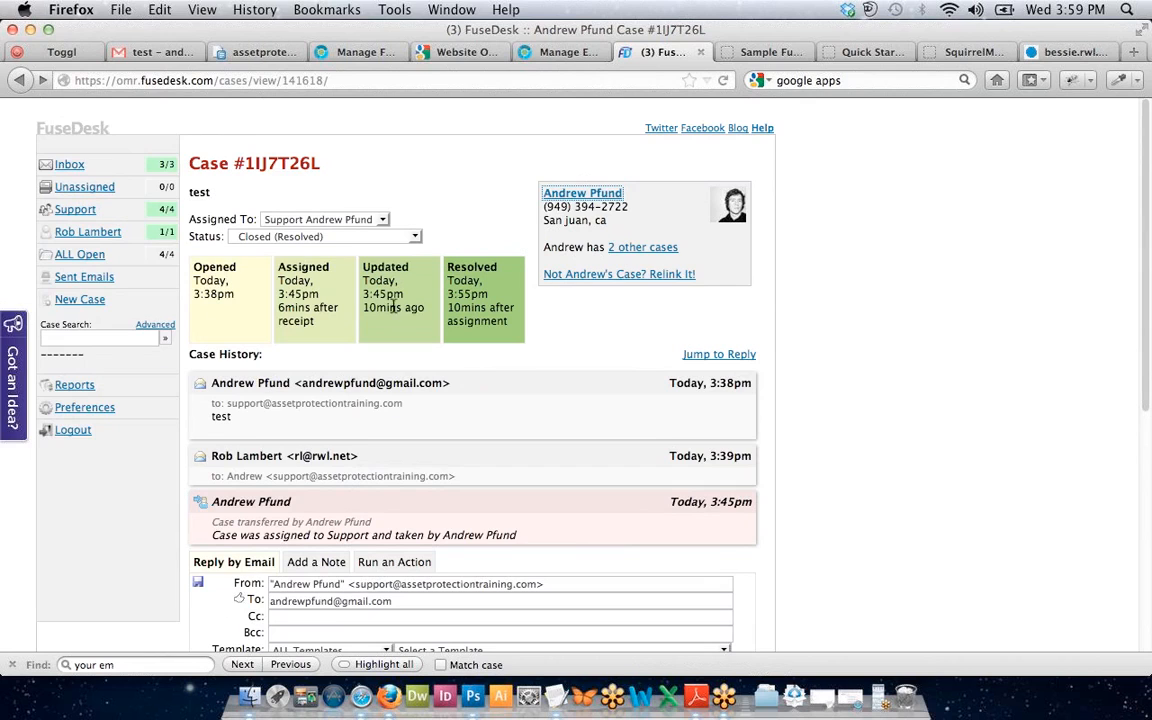
{"action": "left_click_drag", "start_coordinate": [500, 342], "coordinate": [318, 265]}
{"action": "left_click", "coordinate": [327, 303]}
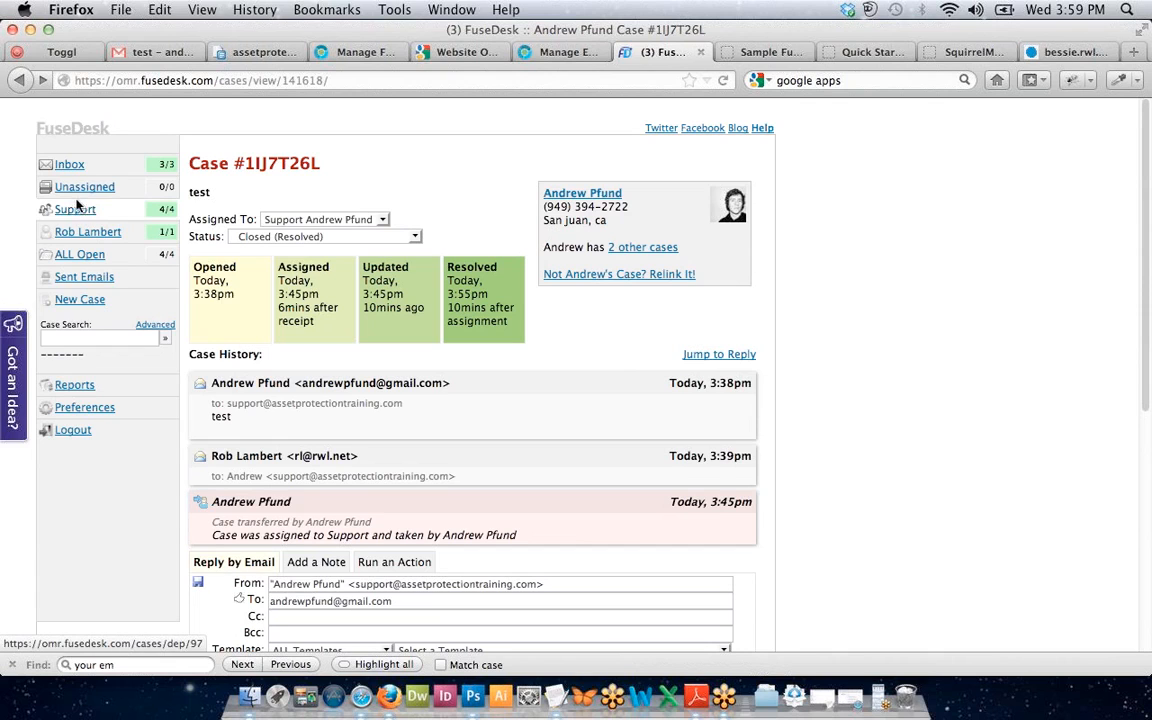
Open Support's web-form notification case BI9040WC and reassign it to the other agent.
{"action": "left_click", "coordinate": [70, 238]}
{"action": "left_click", "coordinate": [72, 212]}
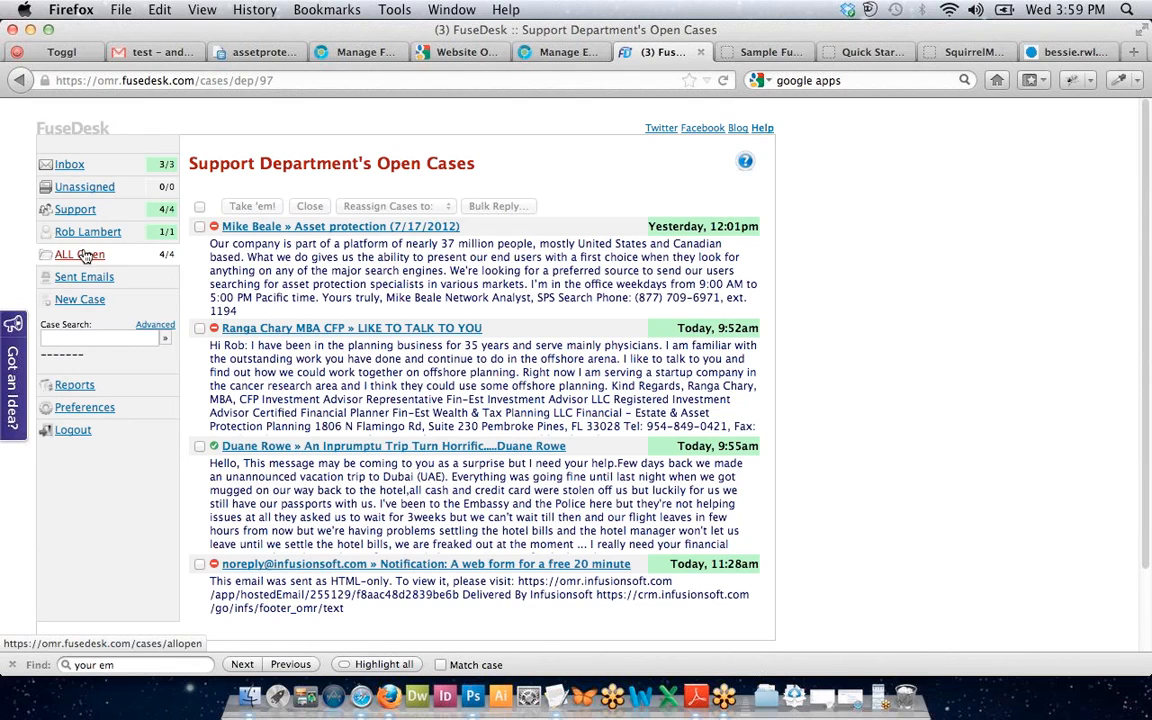
{"action": "left_click", "coordinate": [200, 564]}
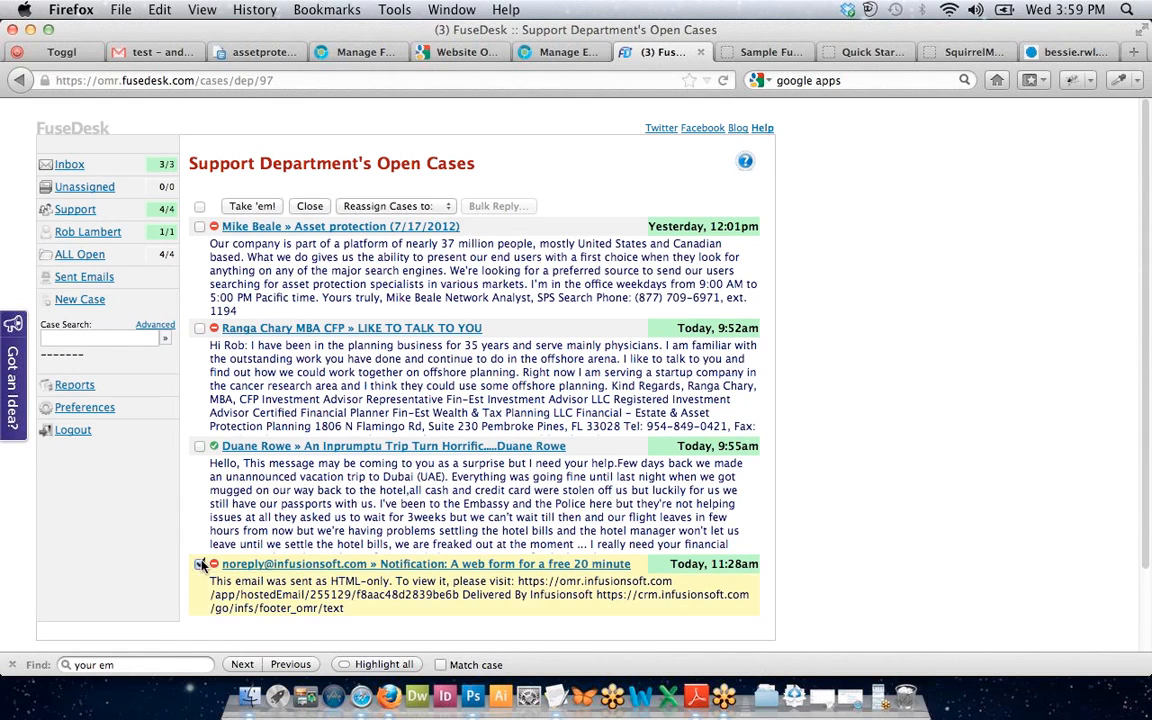
{"action": "left_click", "coordinate": [264, 566]}
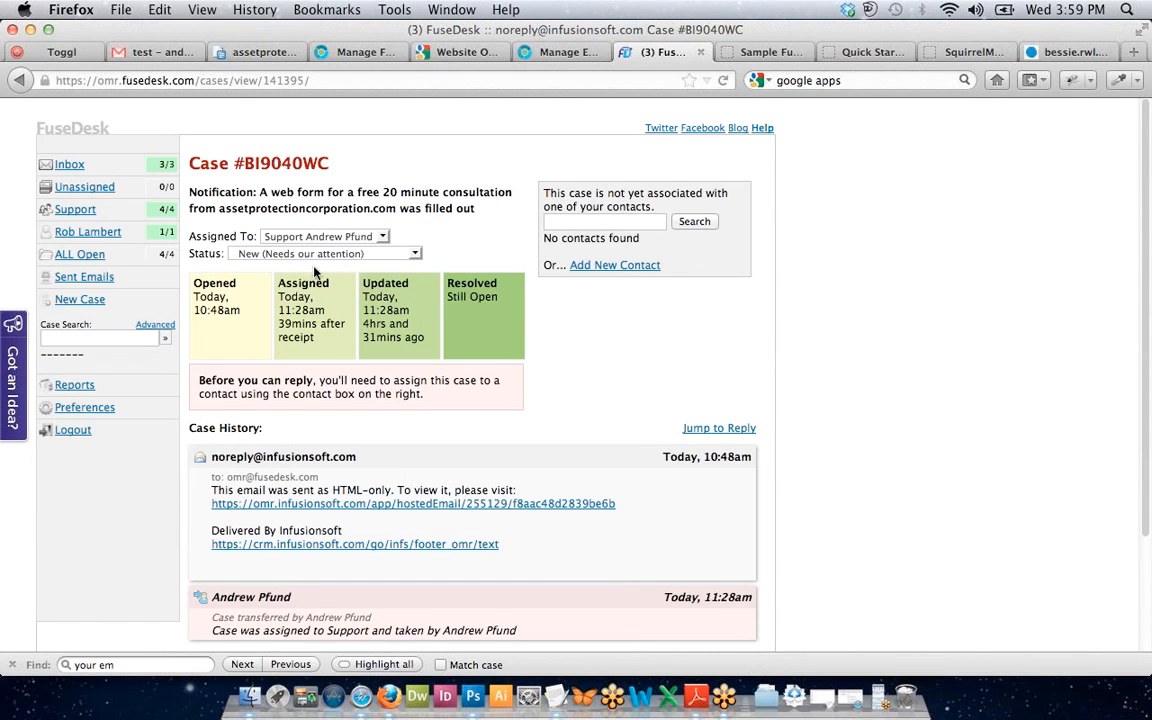
{"action": "left_click", "coordinate": [280, 236]}
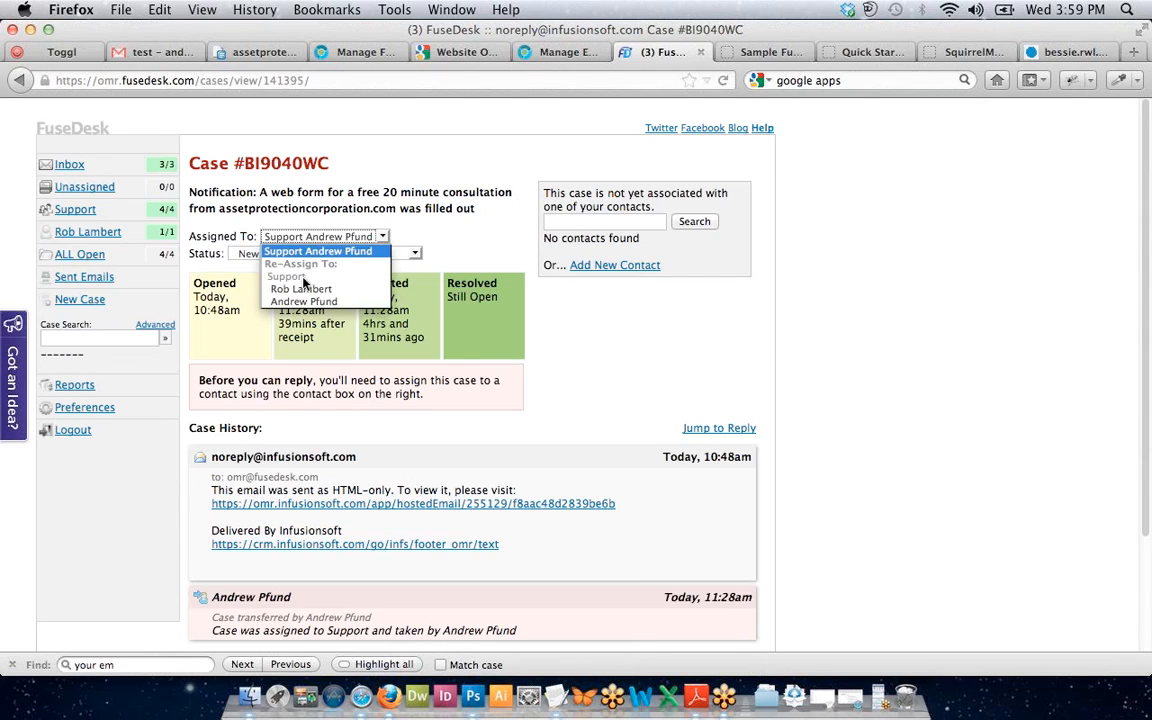
{"action": "left_click", "coordinate": [302, 291]}
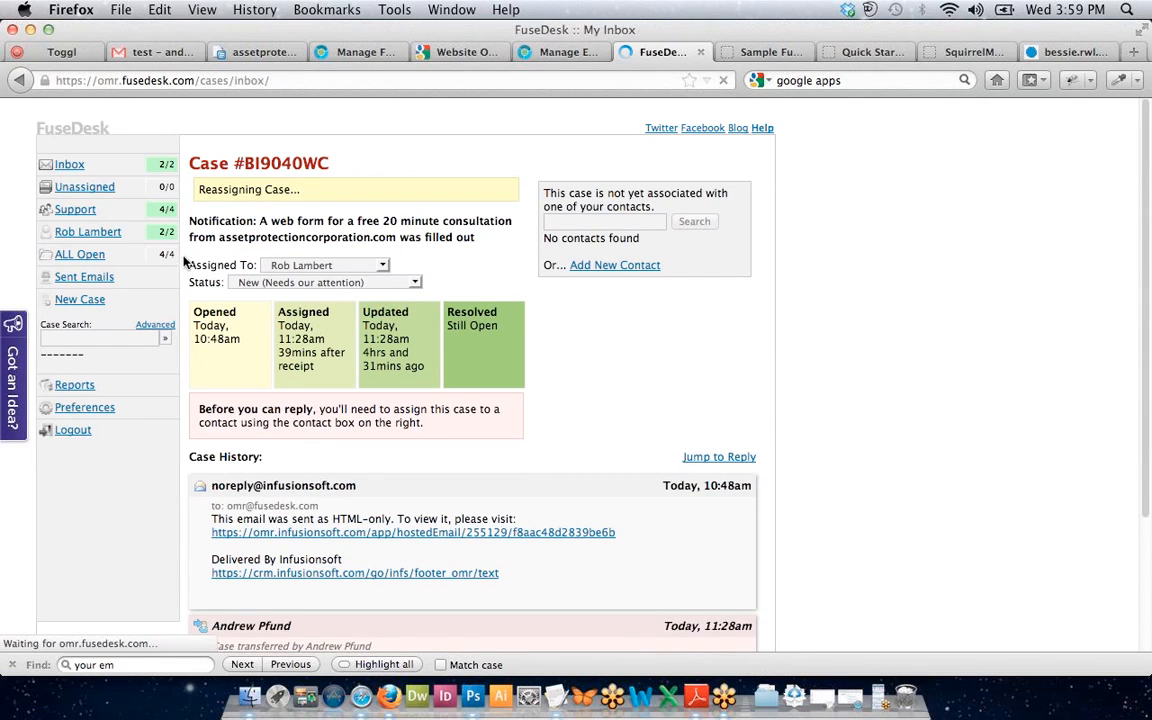
Glance at the Unassigned cases and Reports chart, then list all four open cases.
{"action": "left_click", "coordinate": [80, 190]}
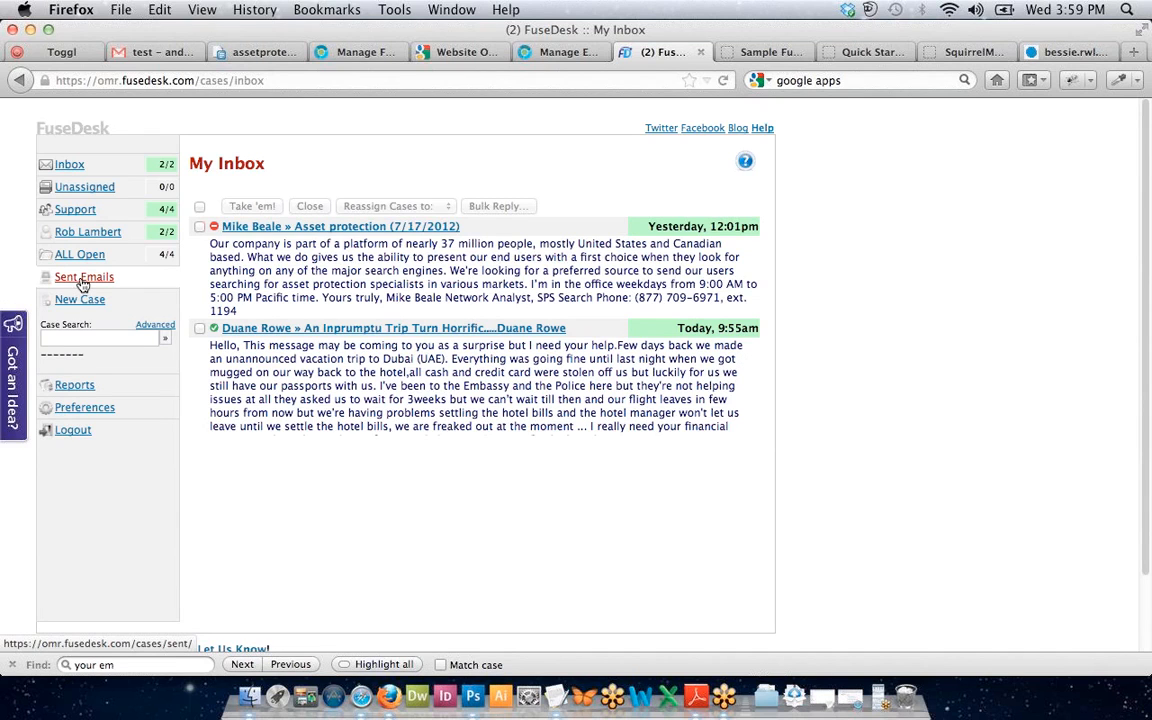
{"action": "left_click", "coordinate": [78, 390]}
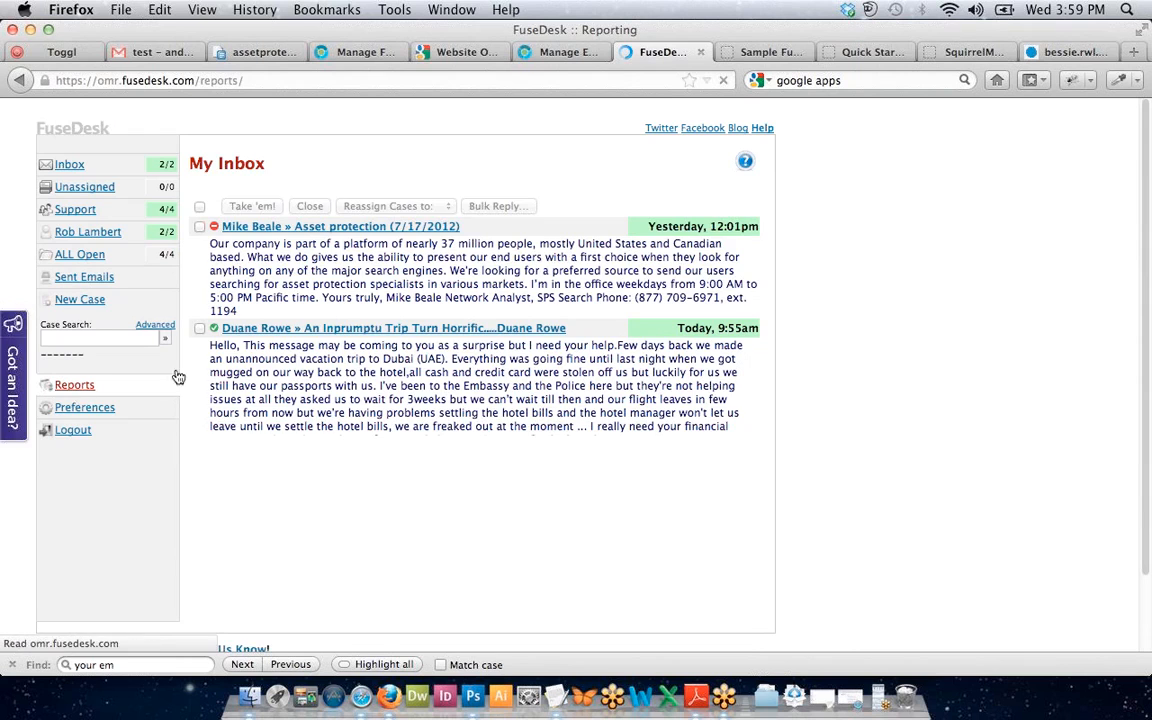
{"action": "scroll", "coordinate": [355, 349], "scroll_direction": "down", "scroll_amount": 2}
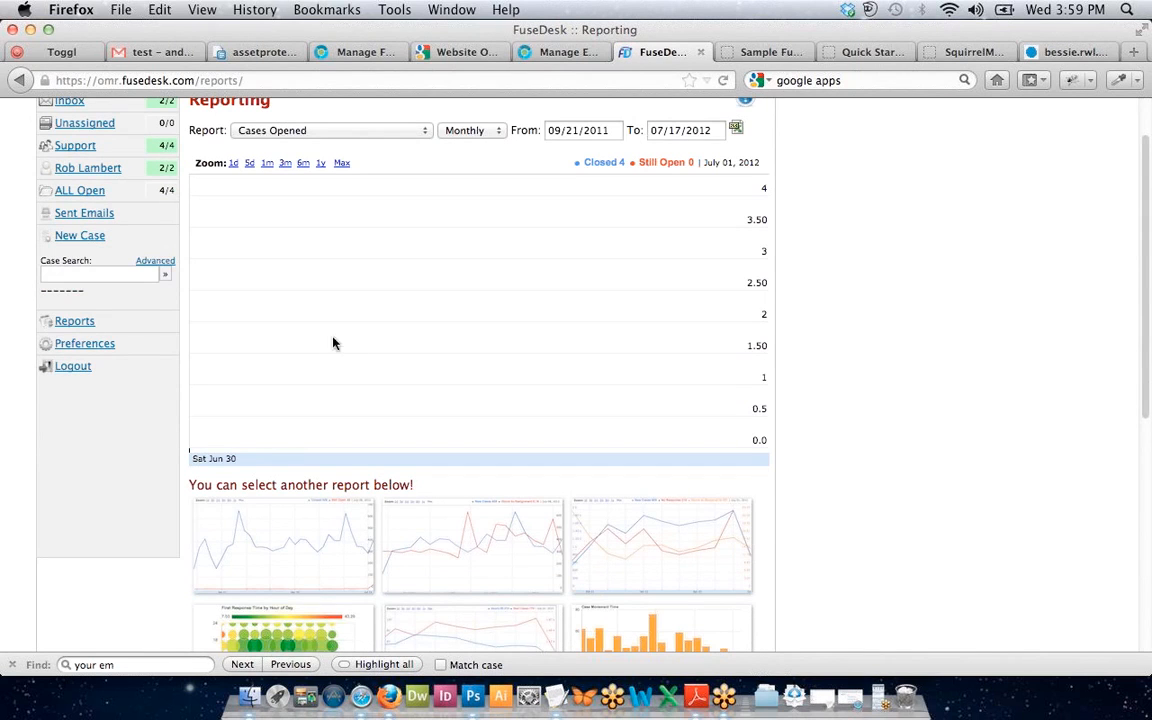
{"action": "left_click", "coordinate": [72, 202]}
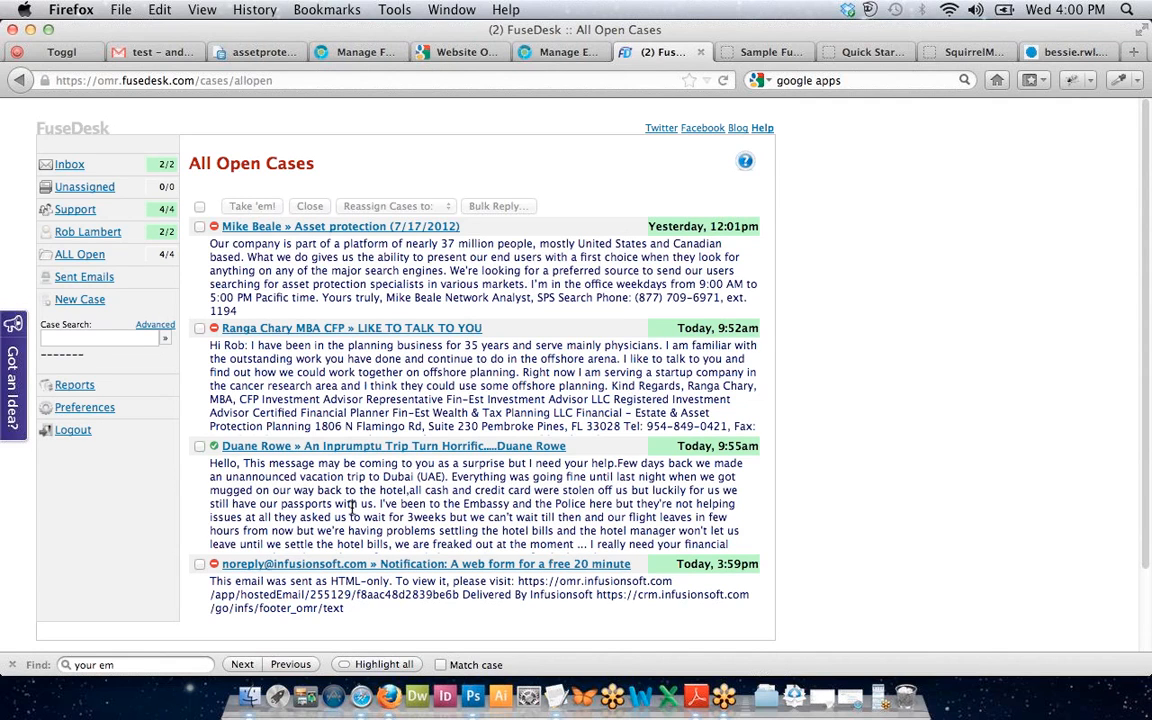
Open the Dubai trip case and run a Case Search for the contact's full name.
{"action": "left_click", "coordinate": [349, 449]}
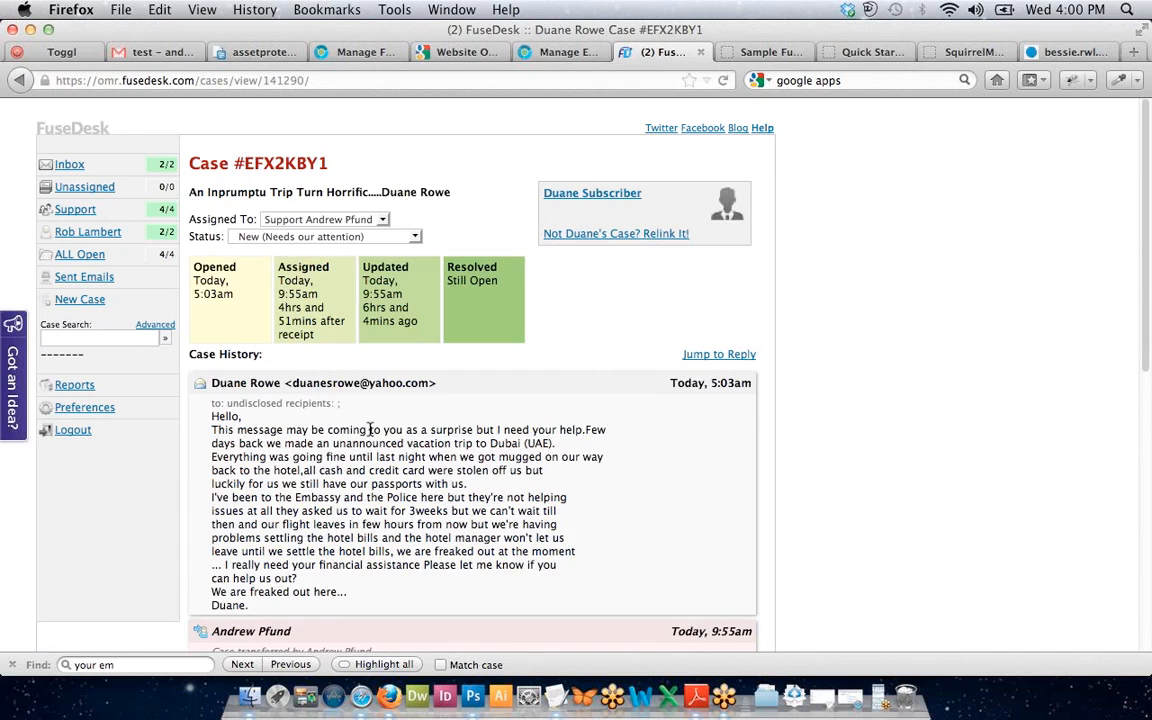
{"action": "scroll", "coordinate": [370, 429], "scroll_direction": "down", "scroll_amount": 1}
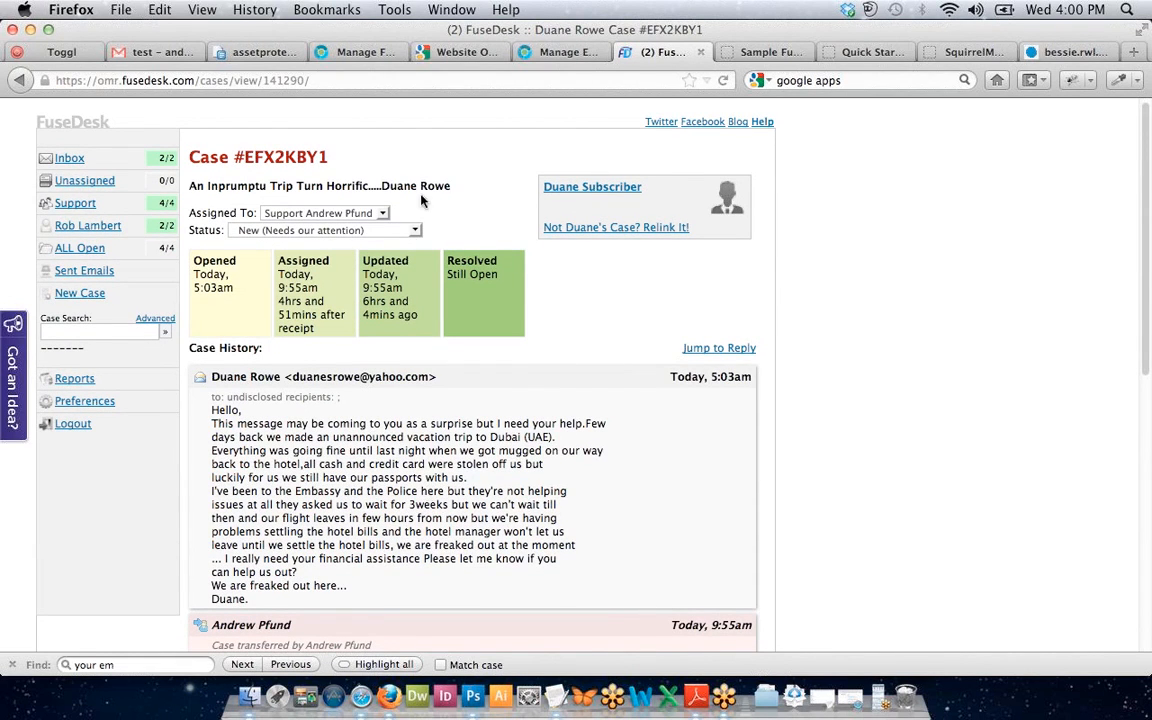
{"action": "left_click", "coordinate": [73, 333]}
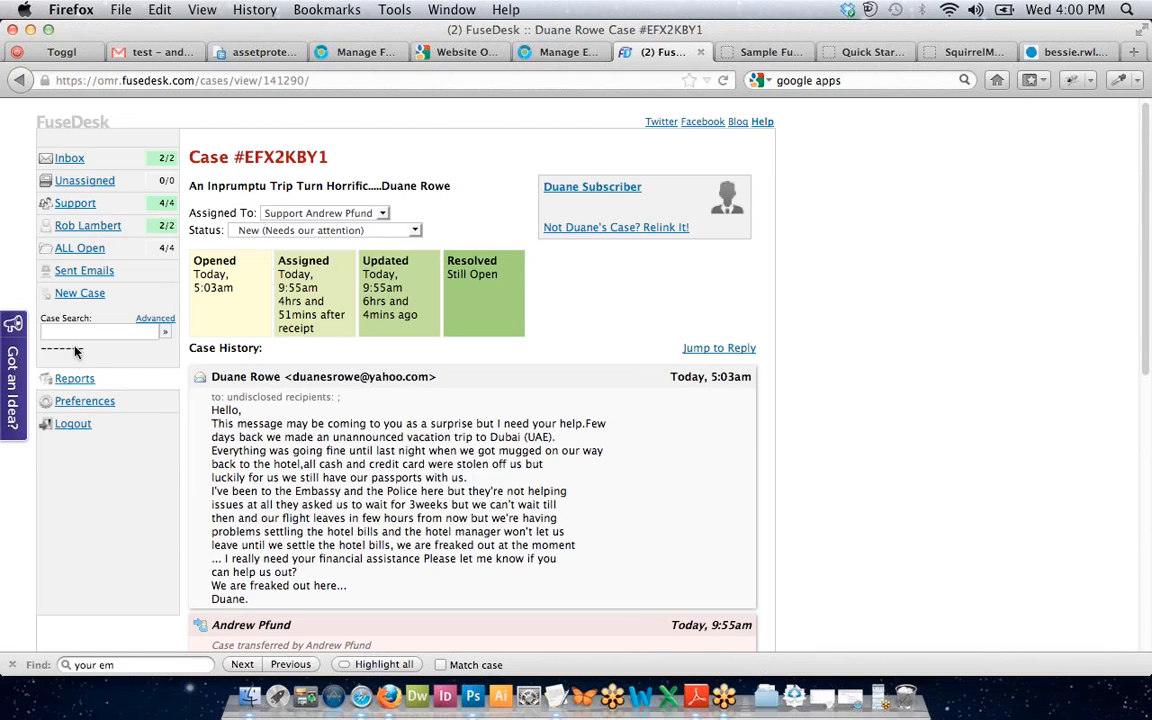
{"action": "left_click", "coordinate": [73, 333]}
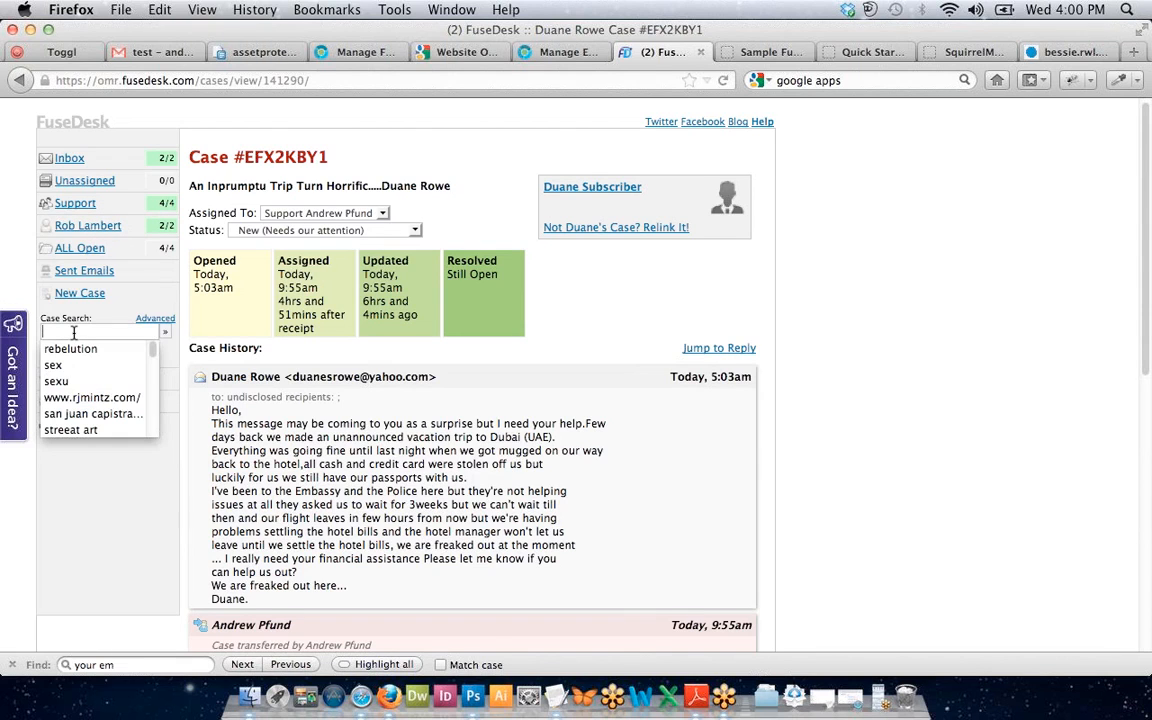
{"action": "left_click", "coordinate": [250, 338]}
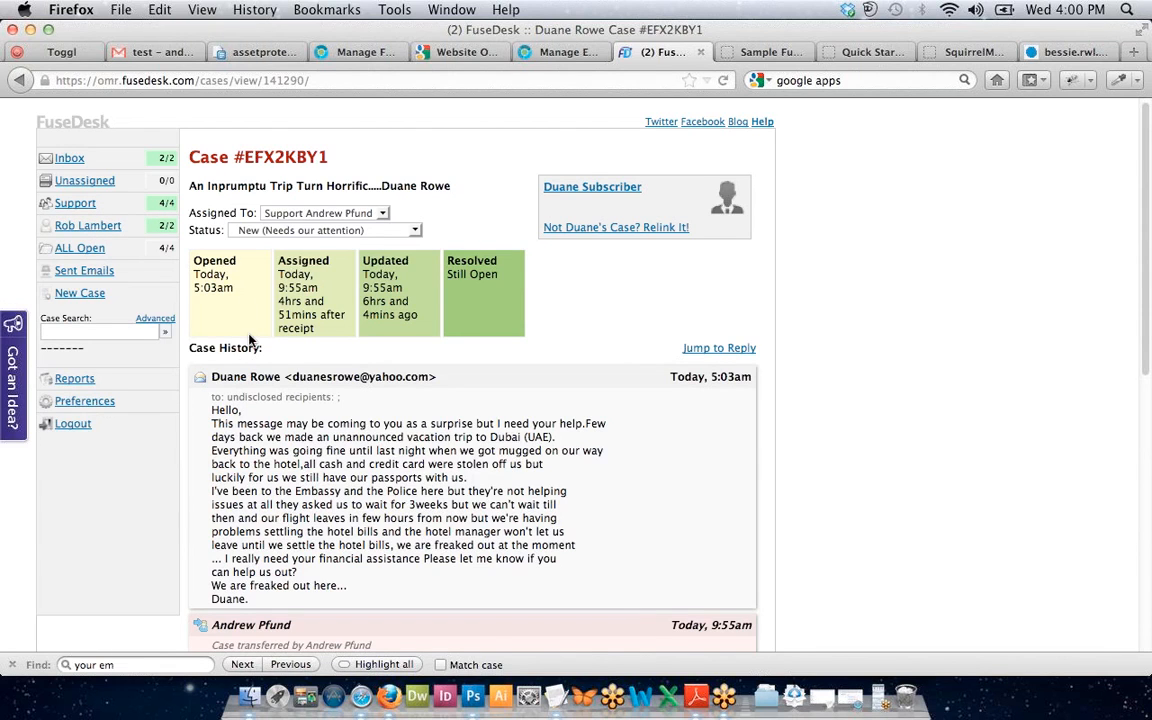
{"action": "left_click", "coordinate": [100, 333]}
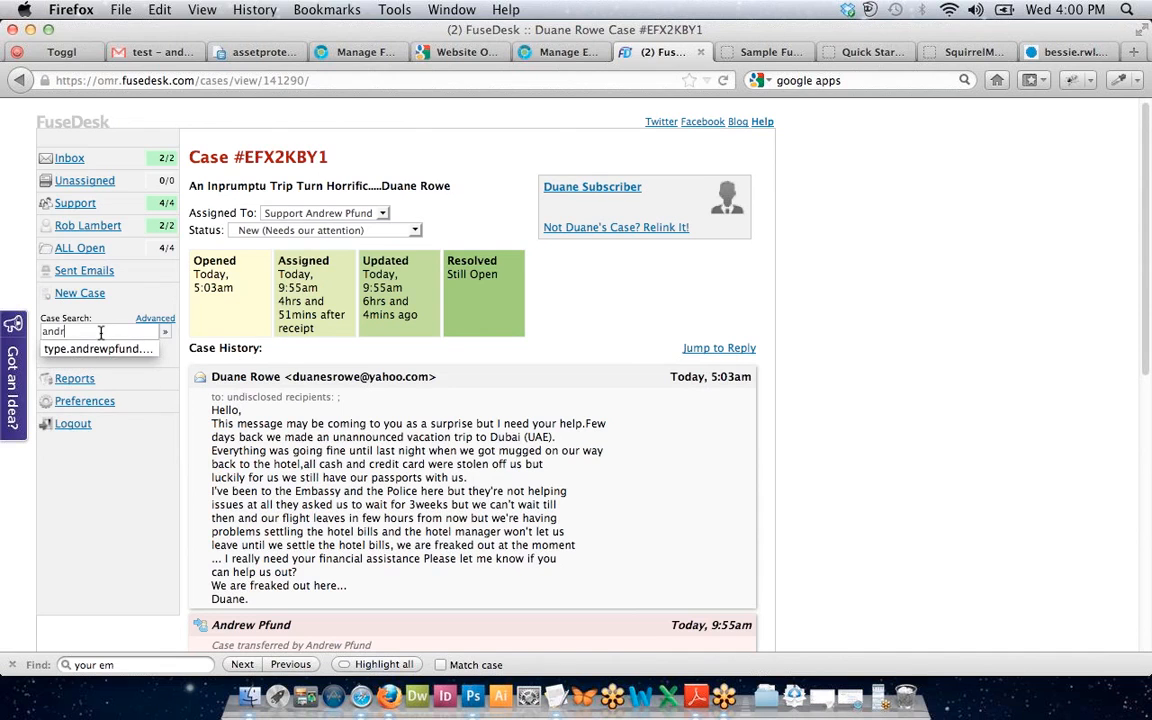
{"action": "key", "text": "Return"}
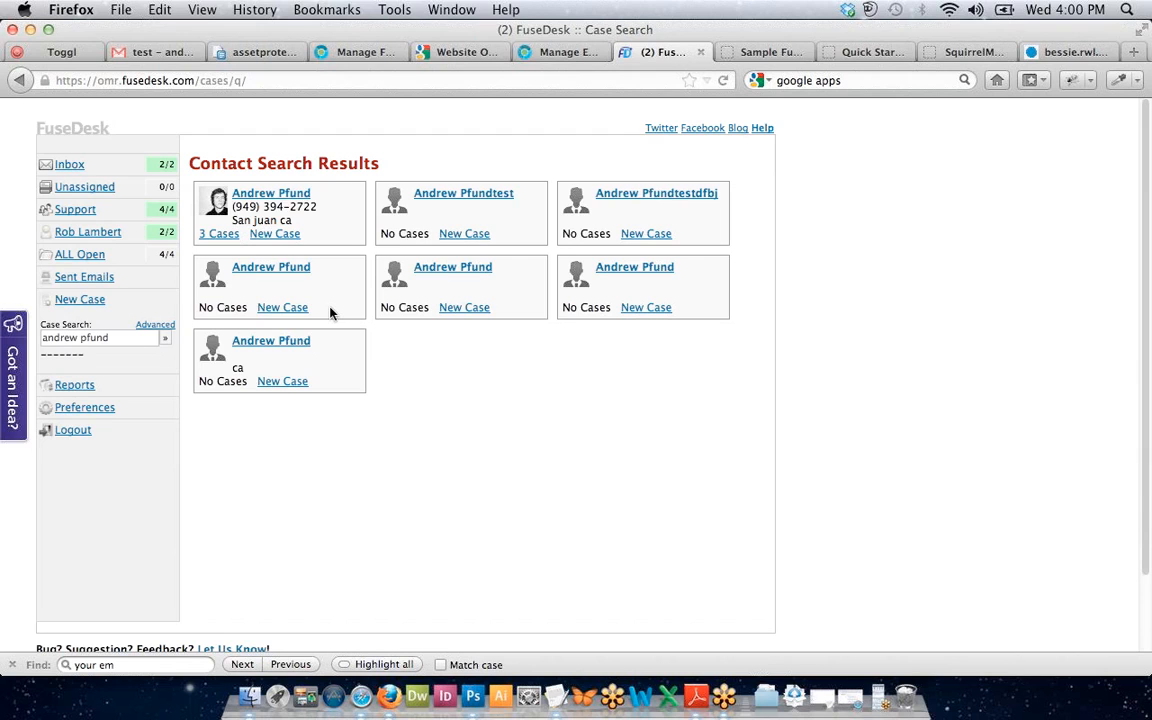
Search by the contact's phone number, hyphenated then spaced, and view the match's 3 cases.
{"action": "triple_click", "coordinate": [77, 337]}
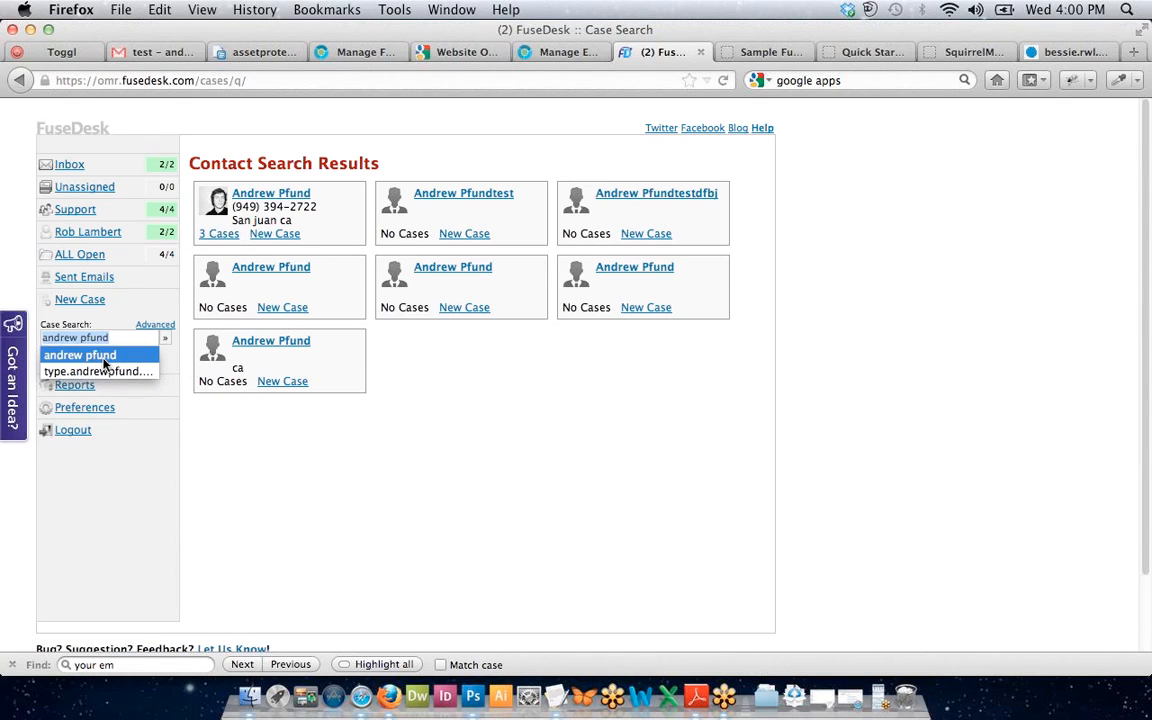
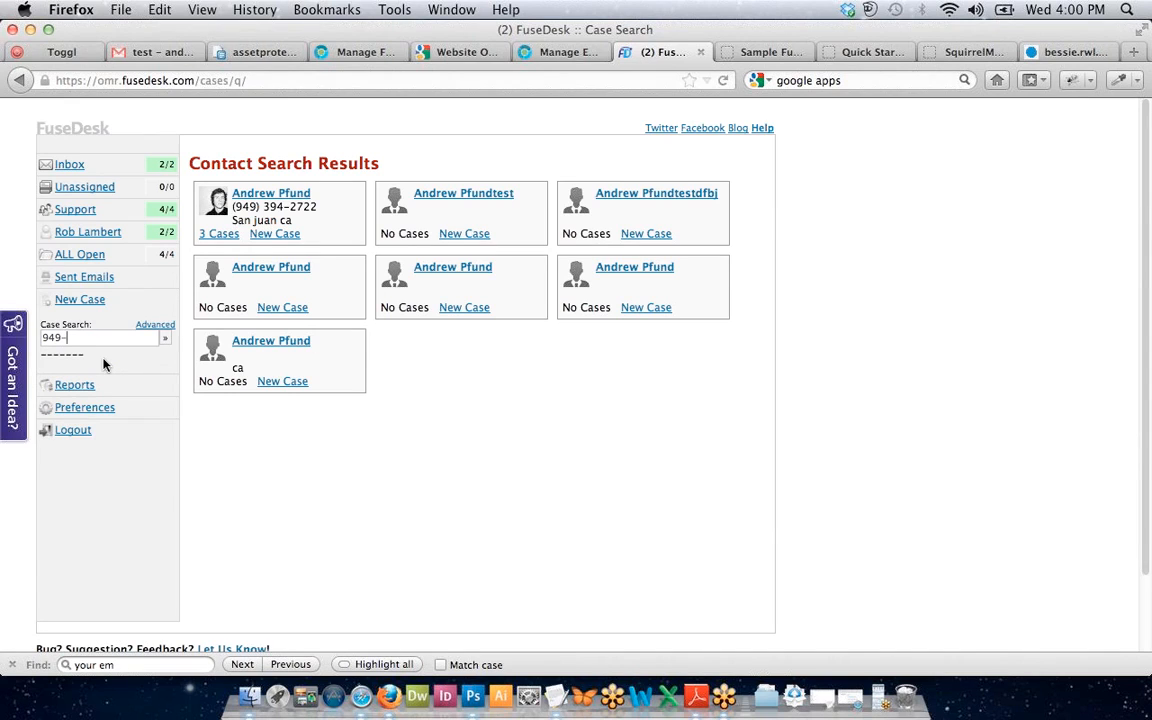
{"action": "key", "text": "Return"}
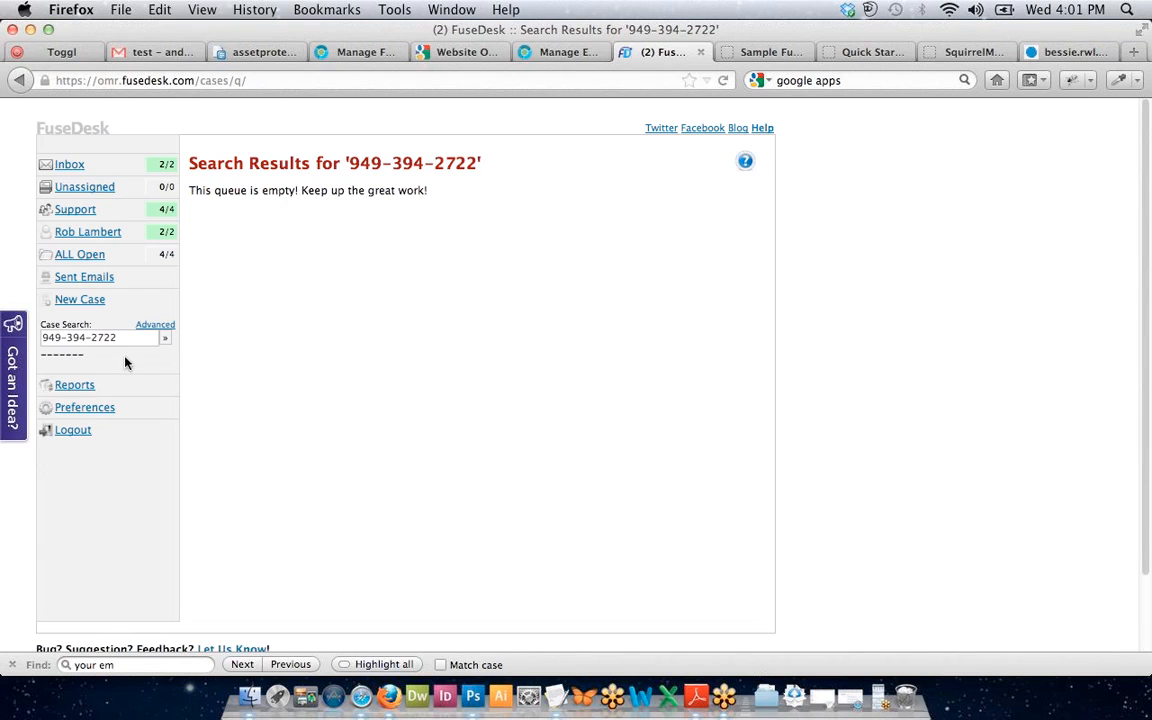
{"action": "triple_click", "coordinate": [122, 337]}
{"action": "key", "text": "BackSpace"}
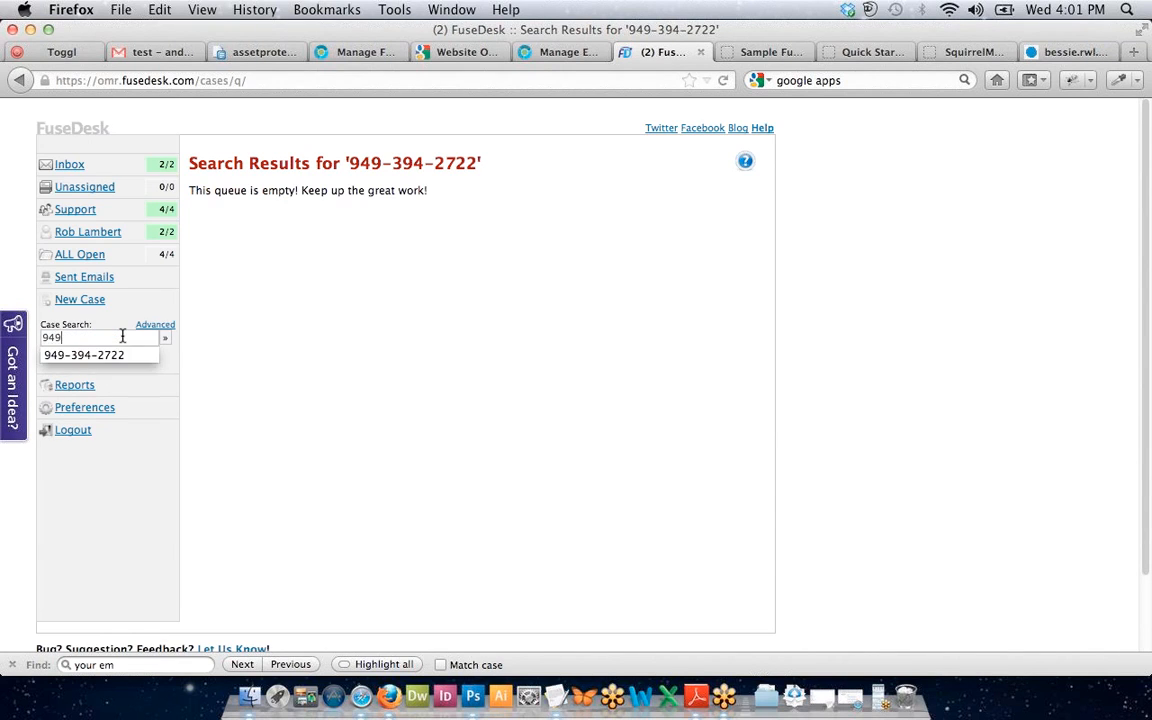
{"action": "key", "text": "Return"}
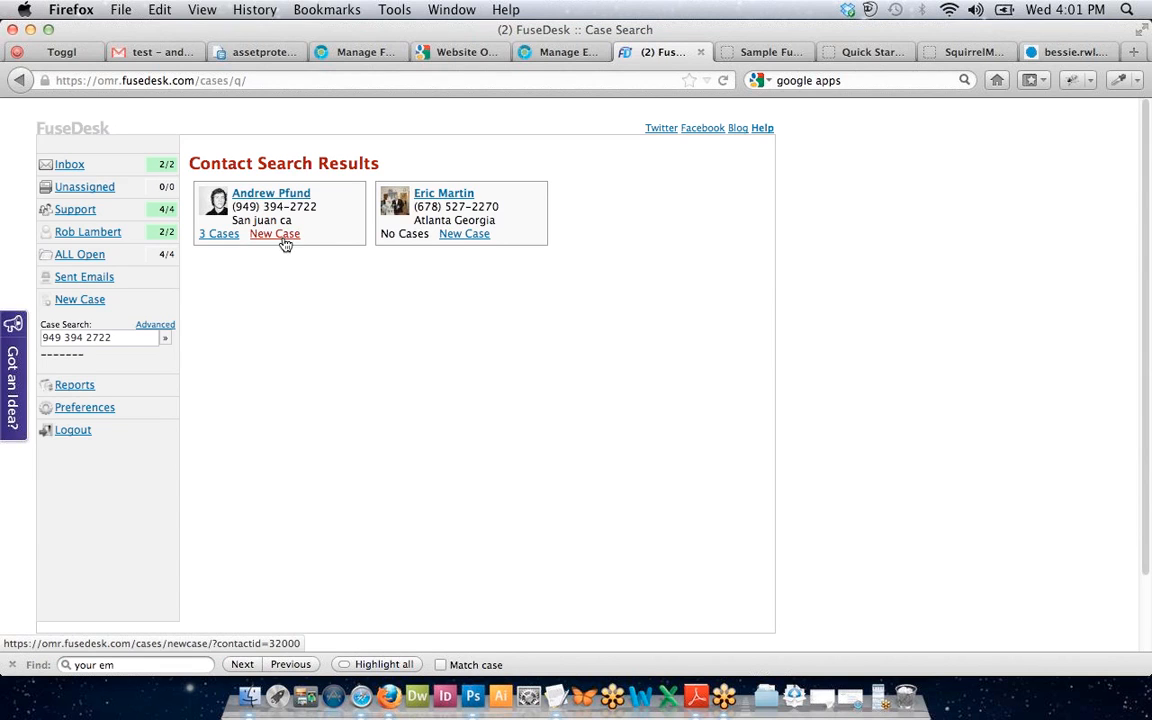
{"action": "left_click", "coordinate": [233, 237]}
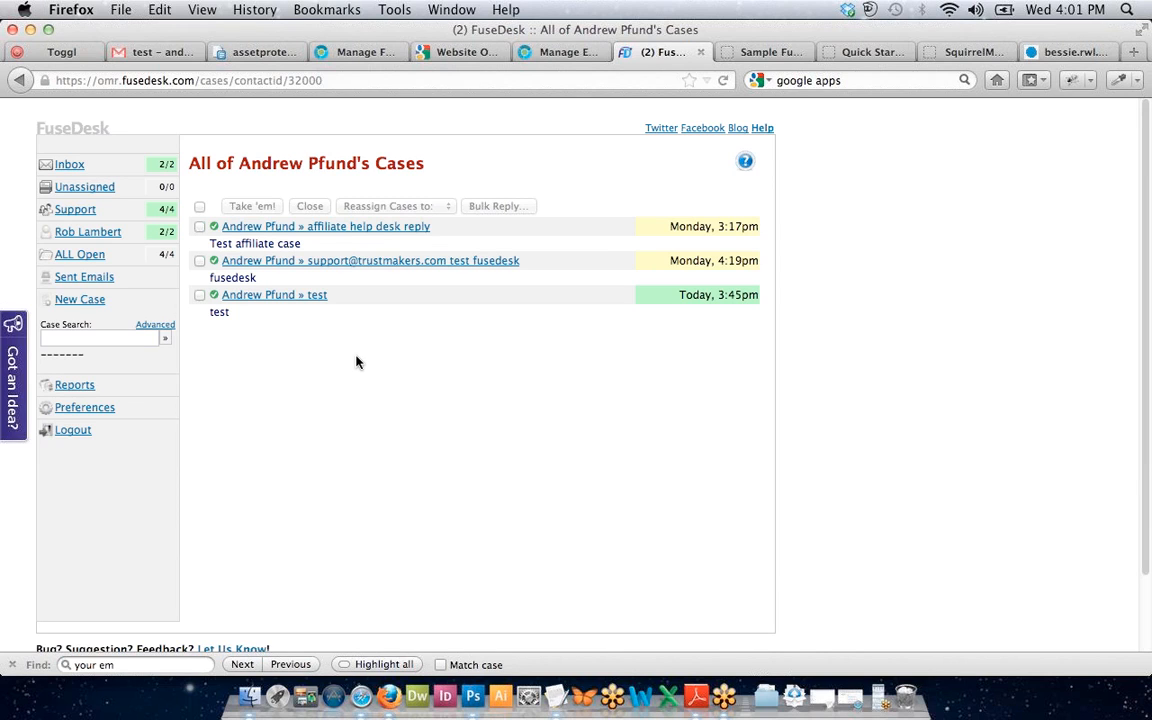
{"action": "key", "text": "super+Left"}
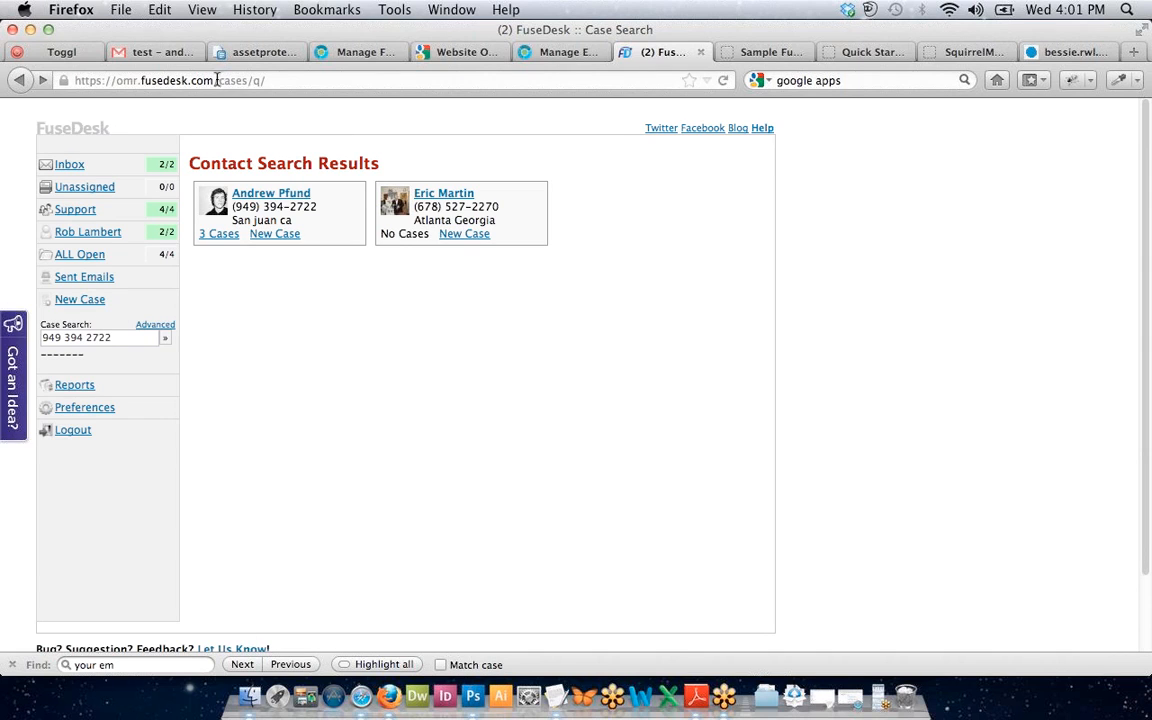
Search via a ?q= address query with the contact's phone number, then without hyphens.
{"action": "left_click_drag", "start_coordinate": [218, 80], "coordinate": [350, 87]}
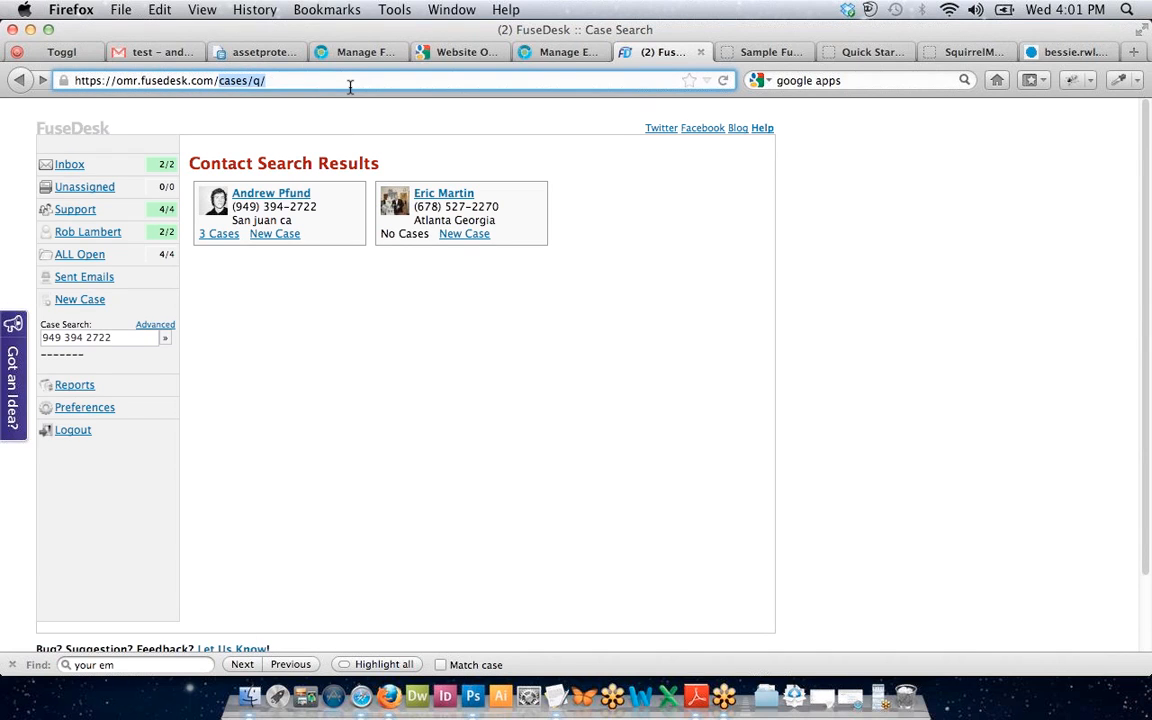
{"action": "left_click", "coordinate": [350, 86]}
{"action": "type", "text": "?"}
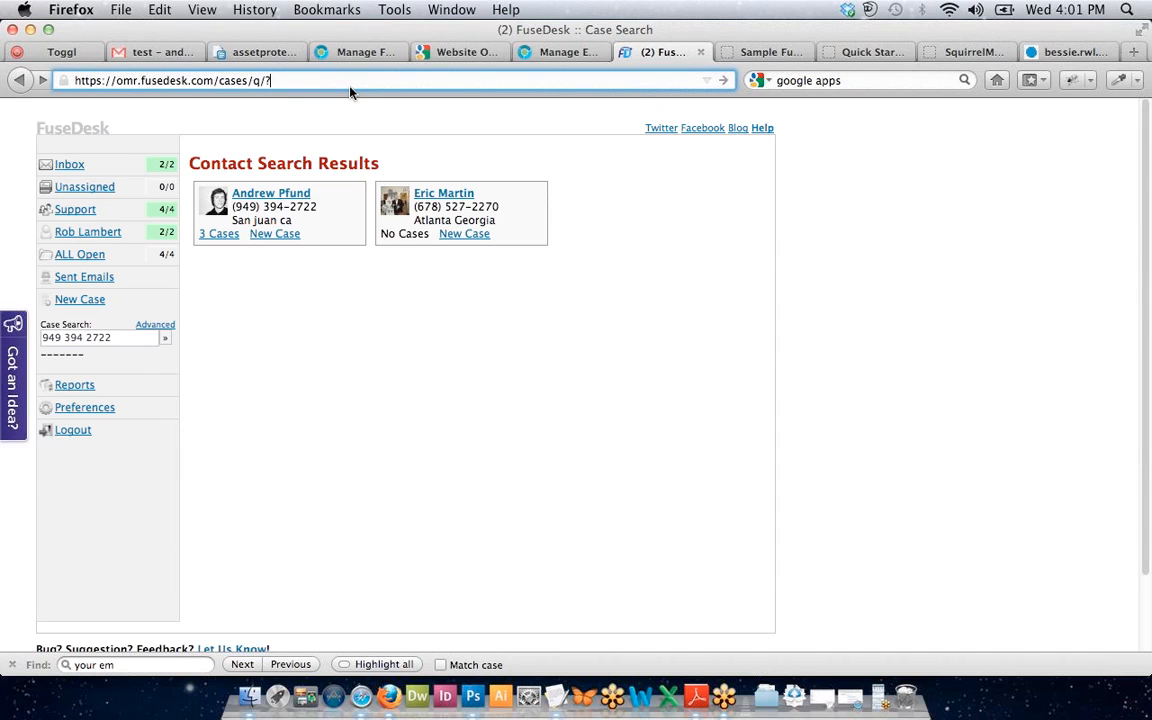
{"action": "key", "text": "Return"}
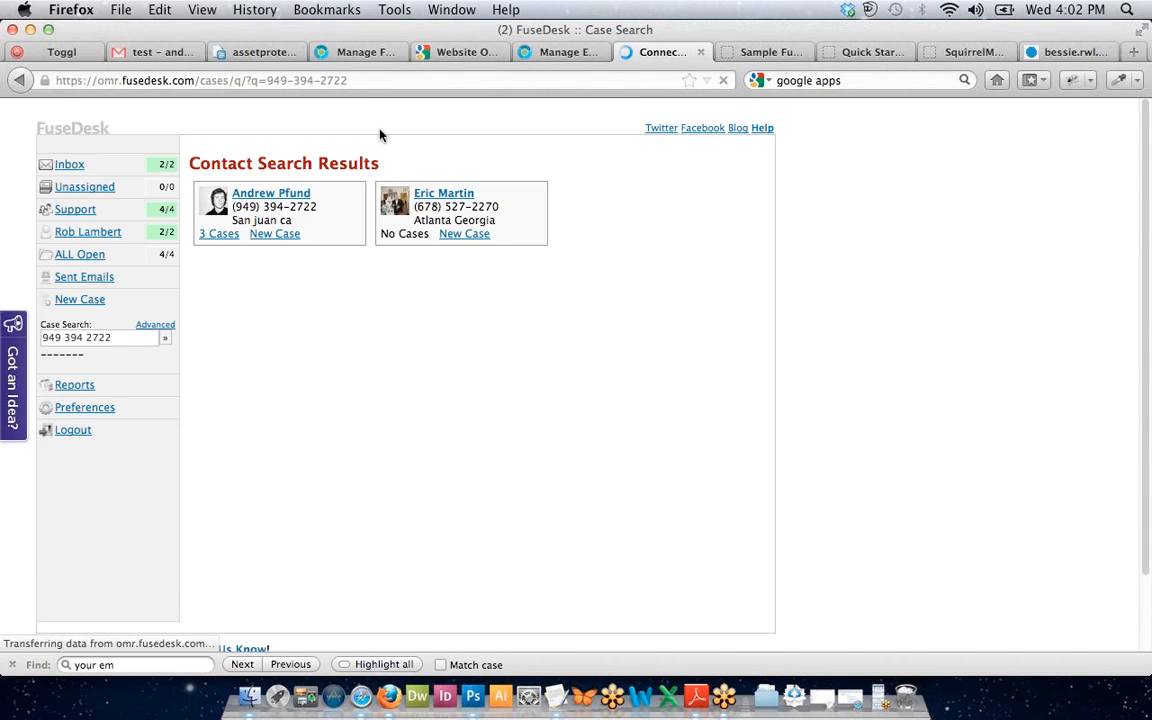
{"action": "left_click", "coordinate": [268, 80]}
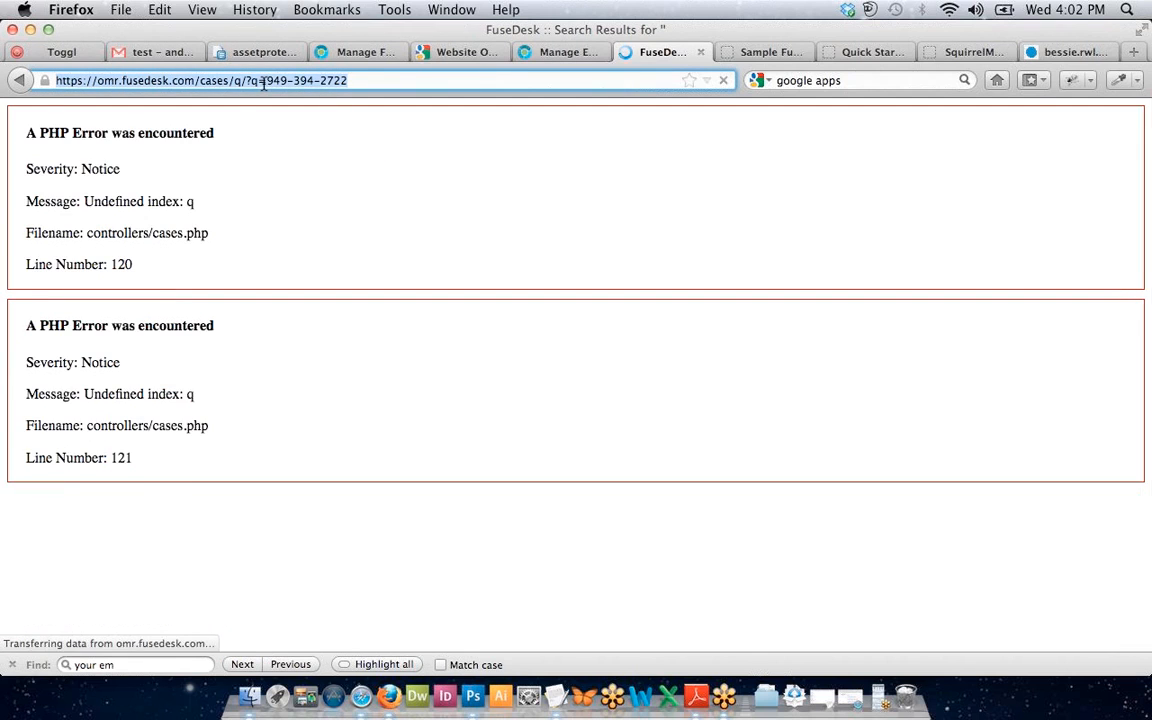
{"action": "left_click", "coordinate": [268, 80]}
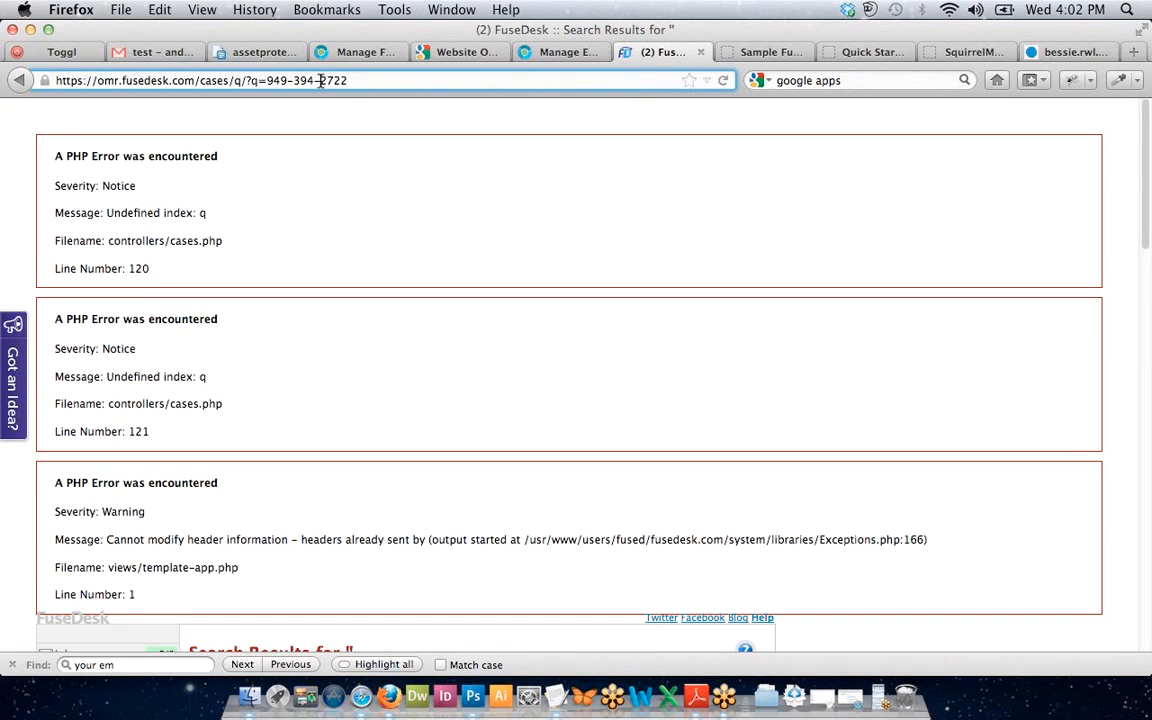
{"action": "left_click", "coordinate": [320, 80]}
{"action": "key", "text": "BackSpace"}
{"action": "key", "text": "Left"}
{"action": "key", "text": "Left"}
{"action": "key", "text": "Left"}
{"action": "key", "text": "BackSpace"}
{"action": "key", "text": "Return"}
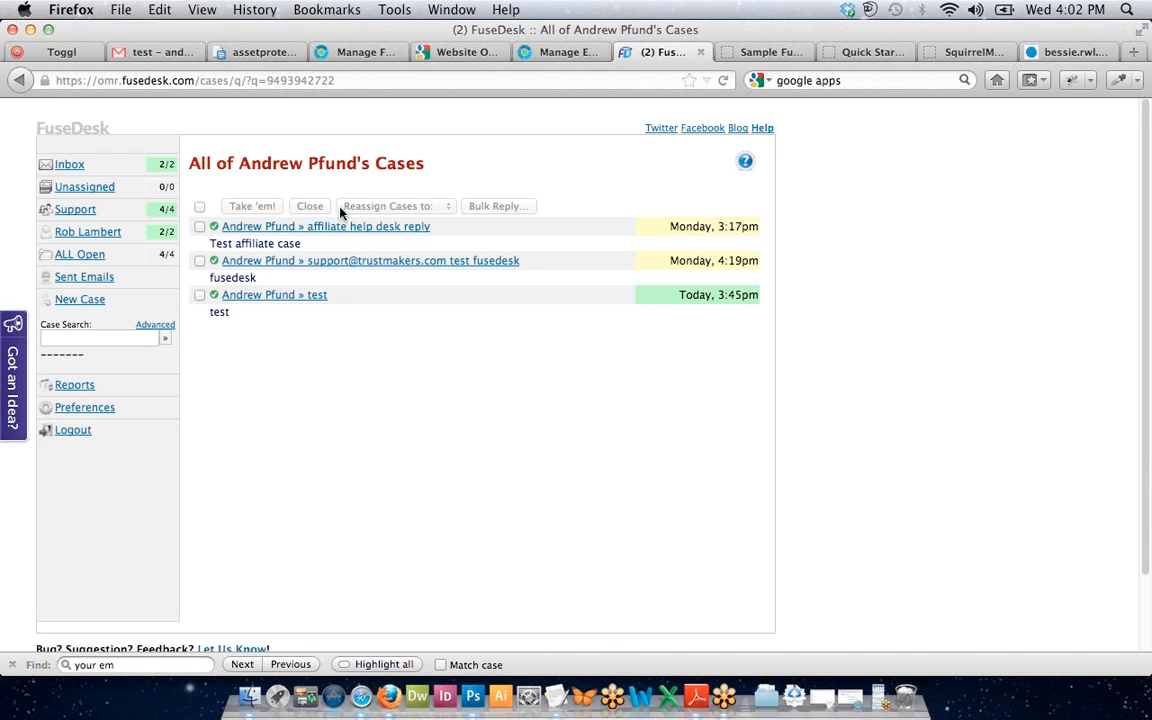
Replace the address query with the contact's last name, then go back from the error page.
{"action": "left_click", "coordinate": [307, 80]}
{"action": "key", "text": "Return"}
{"action": "left_click_drag", "start_coordinate": [266, 80], "coordinate": [374, 77]}
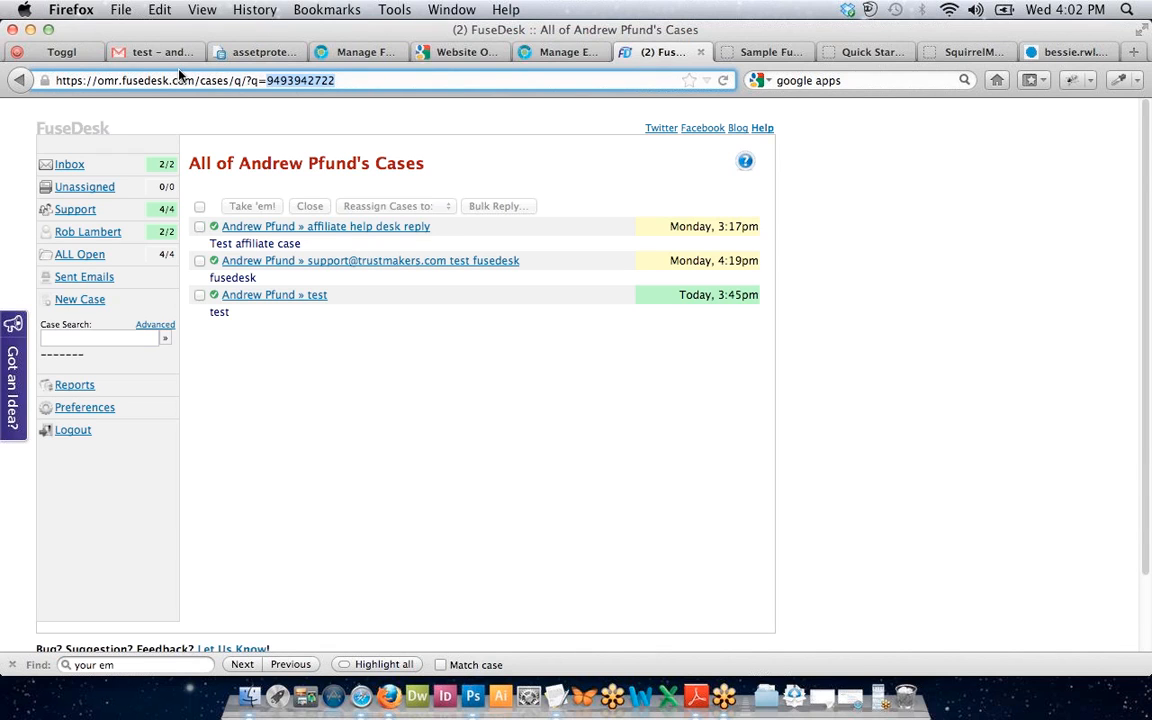
{"action": "left_click", "coordinate": [200, 125]}
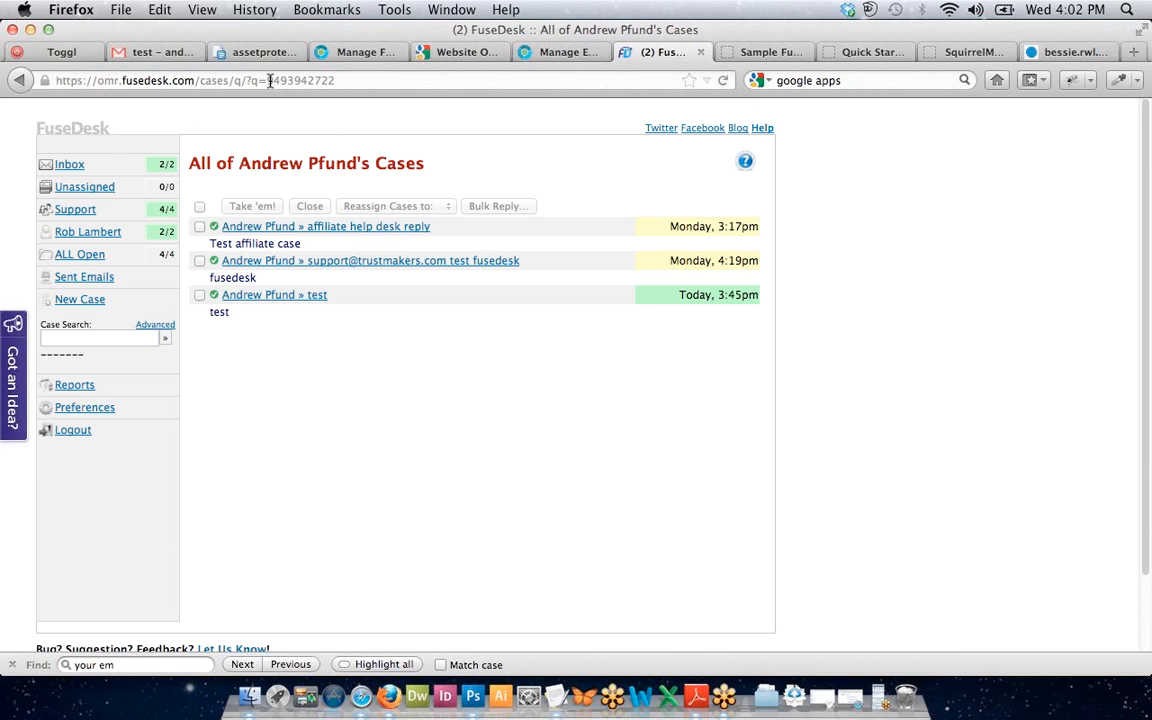
{"action": "left_click_drag", "start_coordinate": [266, 80], "coordinate": [400, 97]}
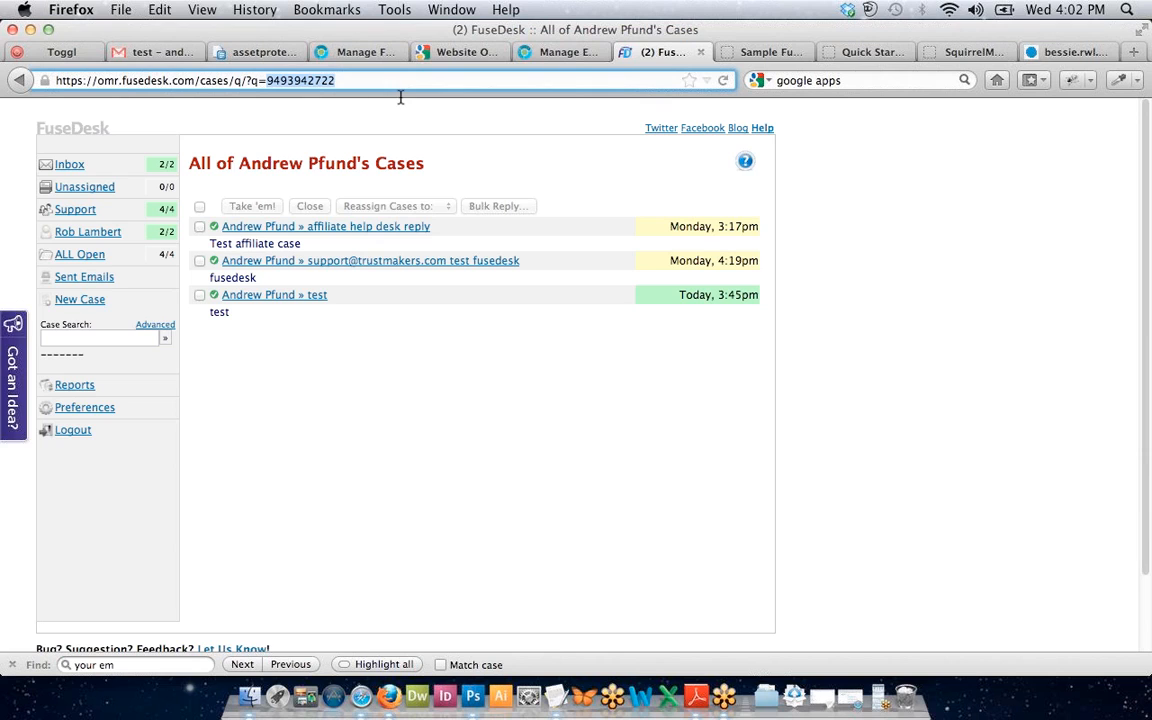
{"action": "type", "text": "pfund"}
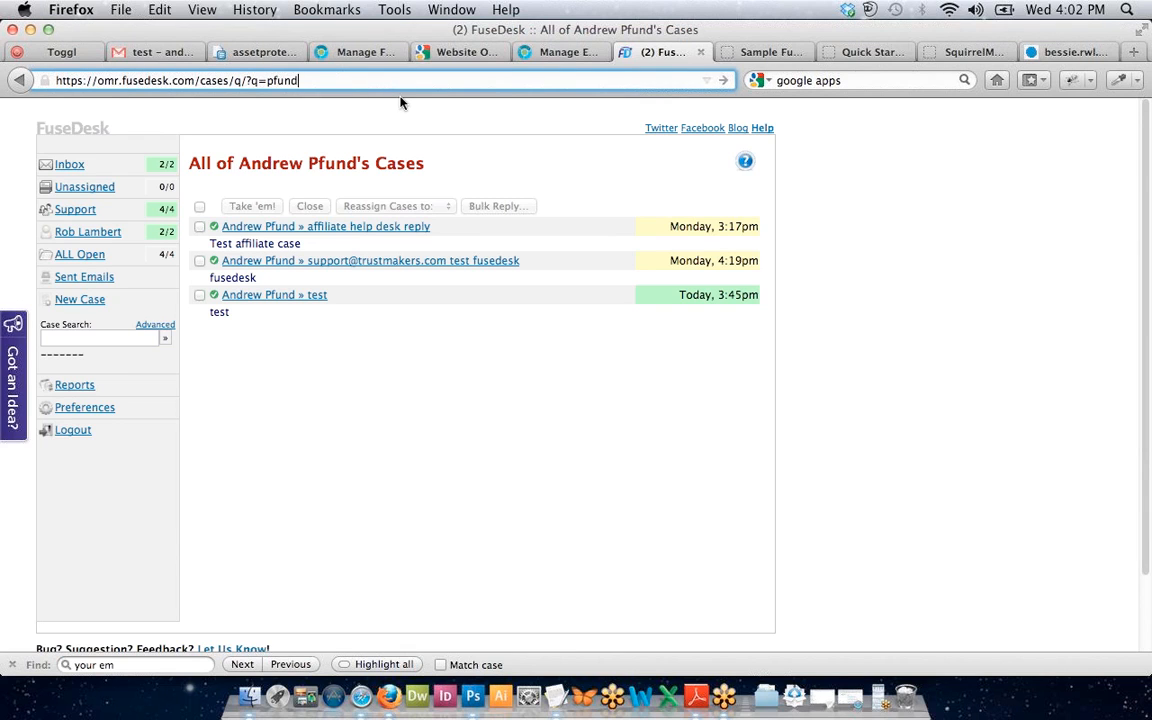
{"action": "key", "text": "Return"}
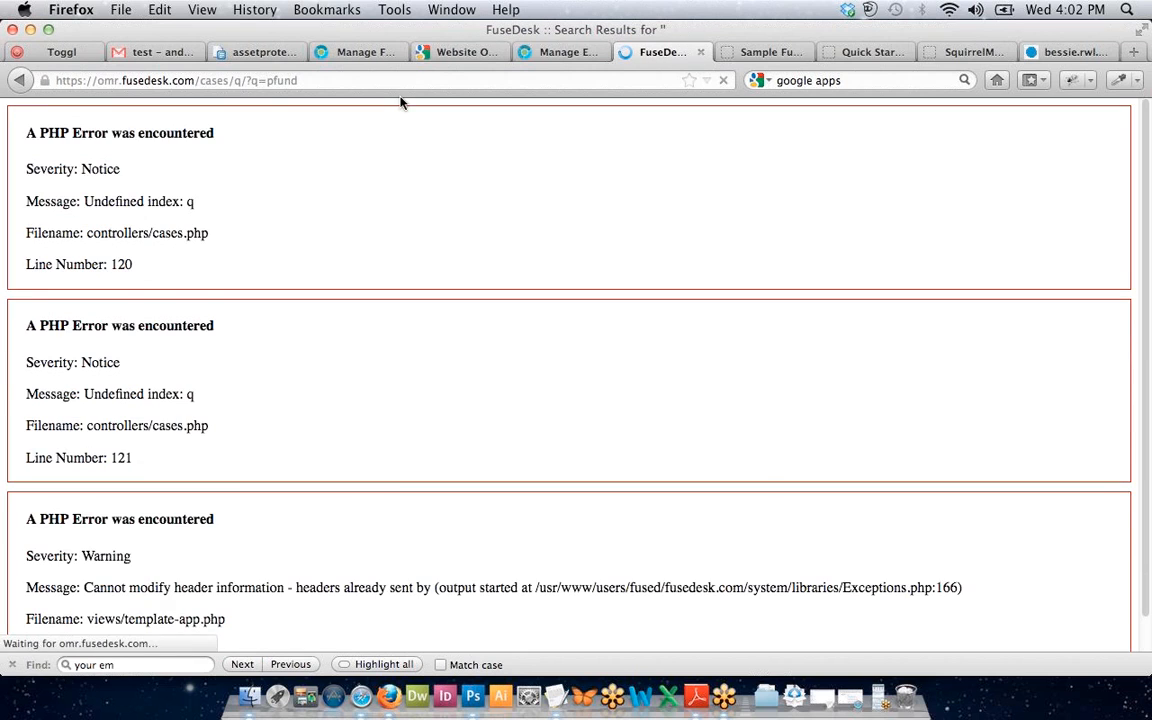
{"action": "key", "text": "super+Left"}
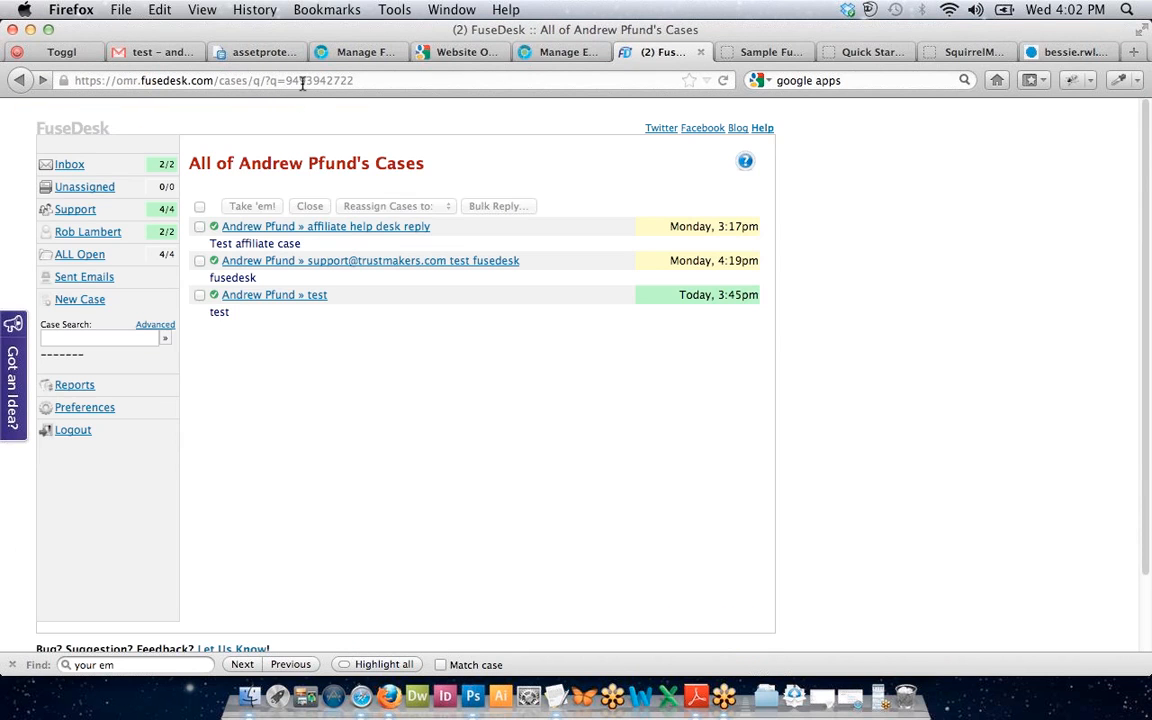
Remove the query term after ?q= and reload the contact's three-case list.
{"action": "left_click", "coordinate": [302, 84]}
{"action": "left_click", "coordinate": [302, 84]}
{"action": "left_click_drag", "start_coordinate": [285, 81], "coordinate": [393, 84]}
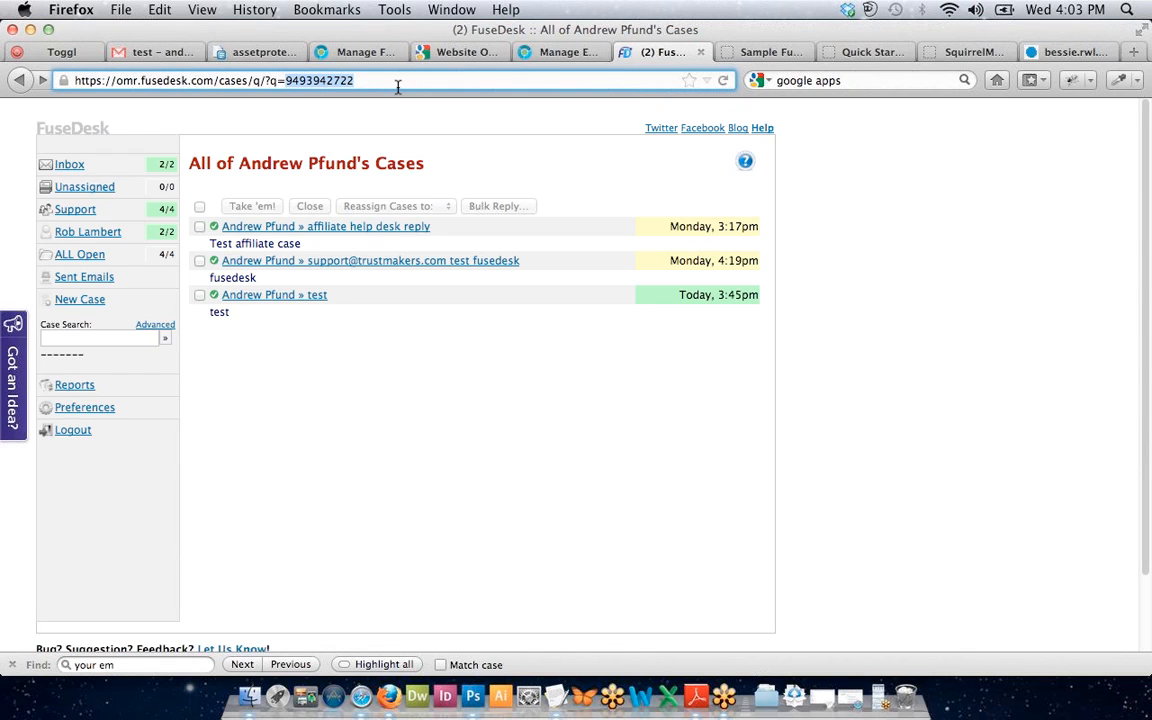
{"action": "type", "text": "p"}
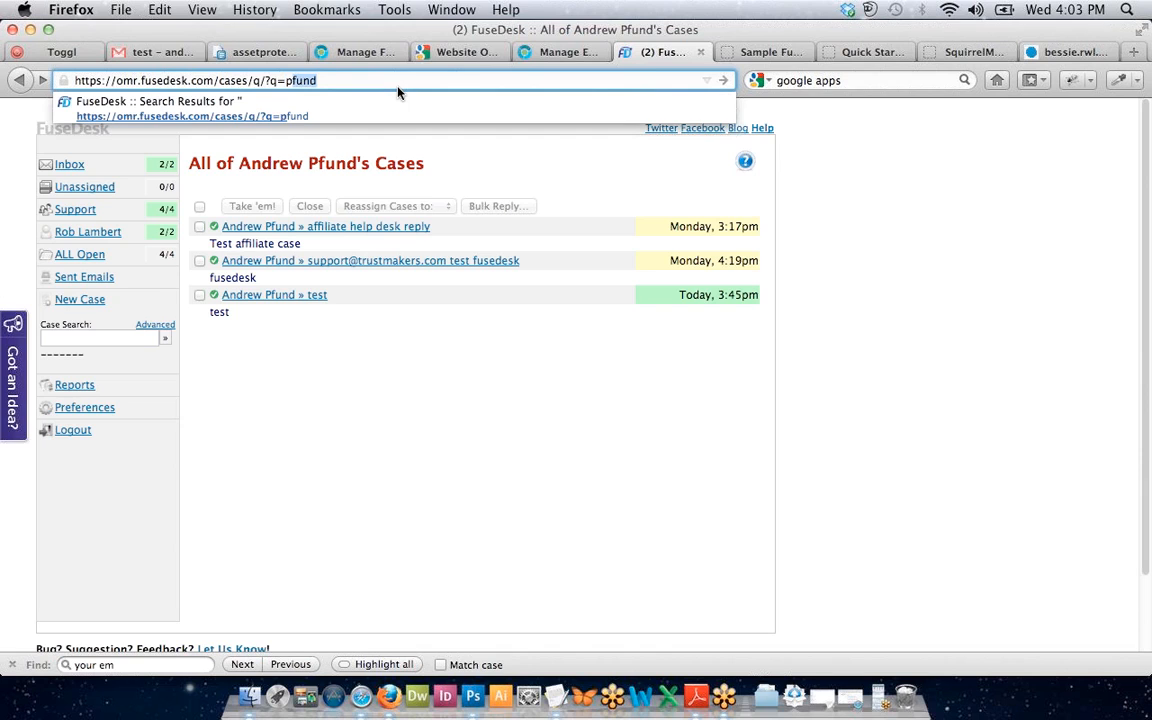
{"action": "key", "text": "BackSpace"}
{"action": "key", "text": "BackSpace"}
{"action": "key", "text": "Return"}
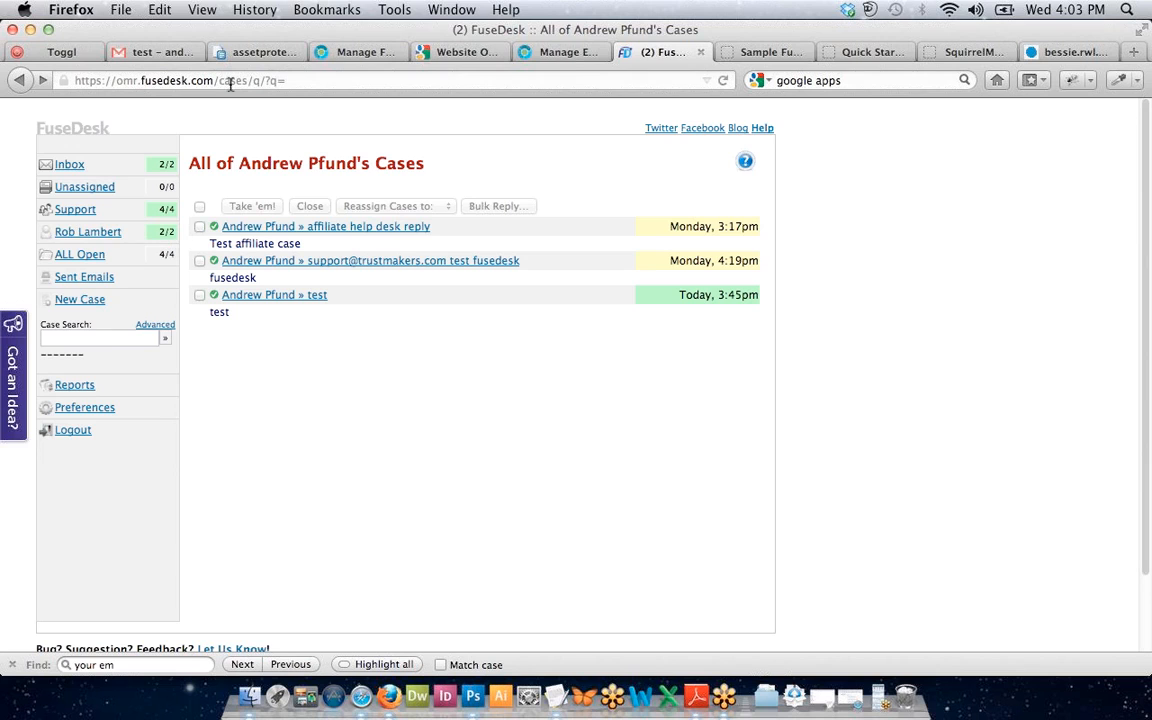
Try 'a-' and '*' entries in the Case Search box, clearing them each time.
{"action": "left_click", "coordinate": [283, 81]}
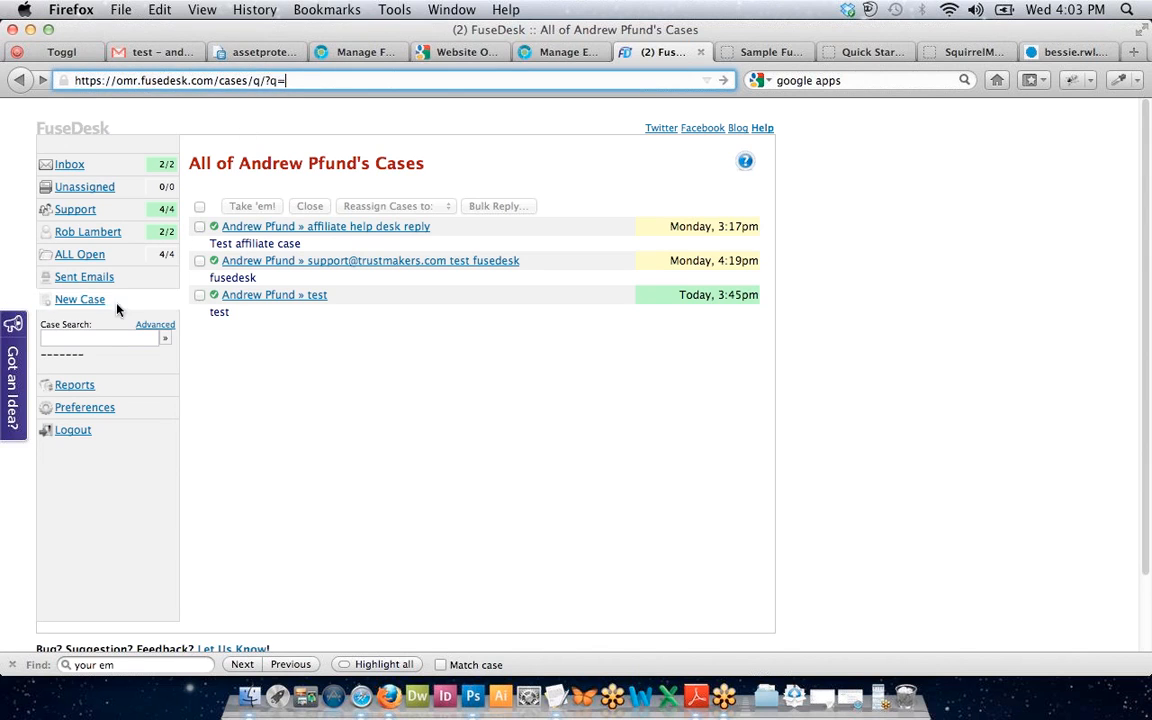
{"action": "left_click", "coordinate": [105, 338]}
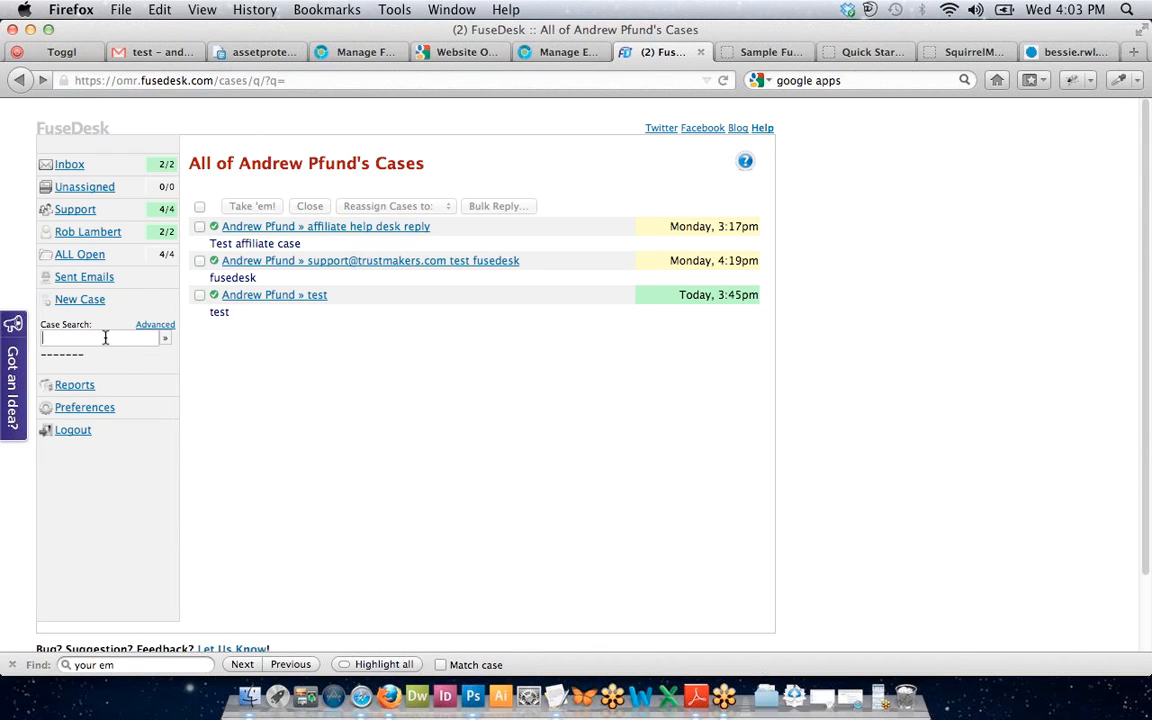
{"action": "type", "text": "a-"}
{"action": "key", "text": "BackSpace"}
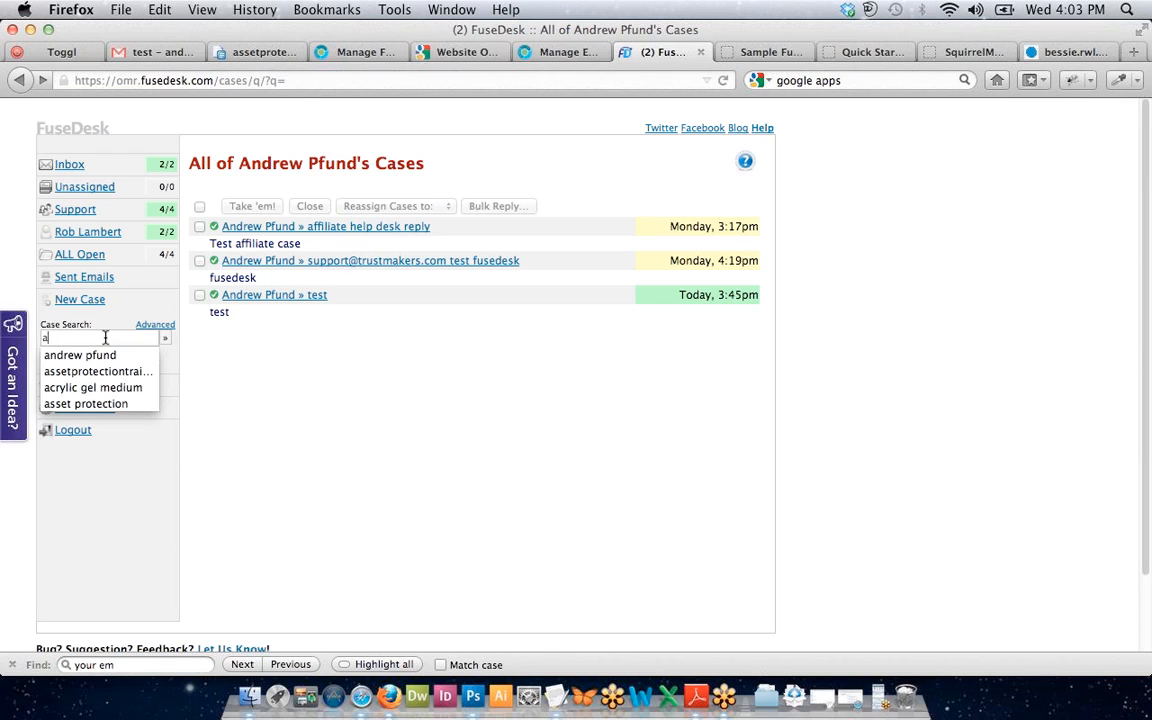
{"action": "key", "text": "BackSpace"}
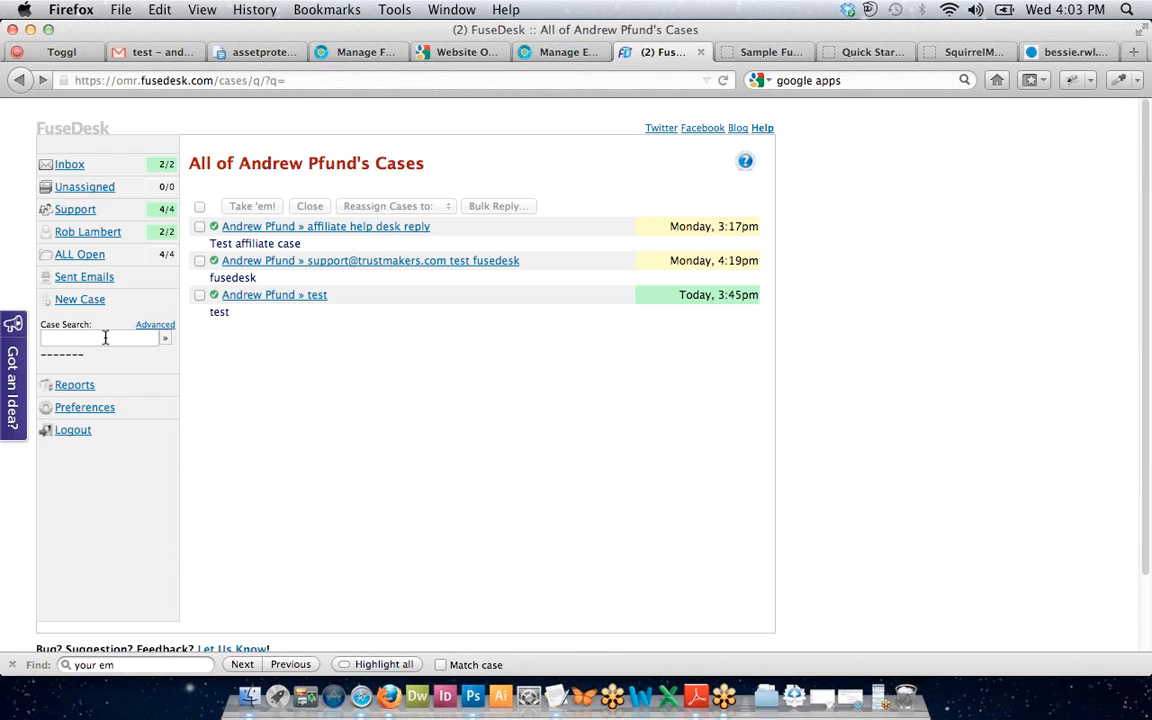
{"action": "type", "text": "a-"}
{"action": "key", "text": "BackSpace"}
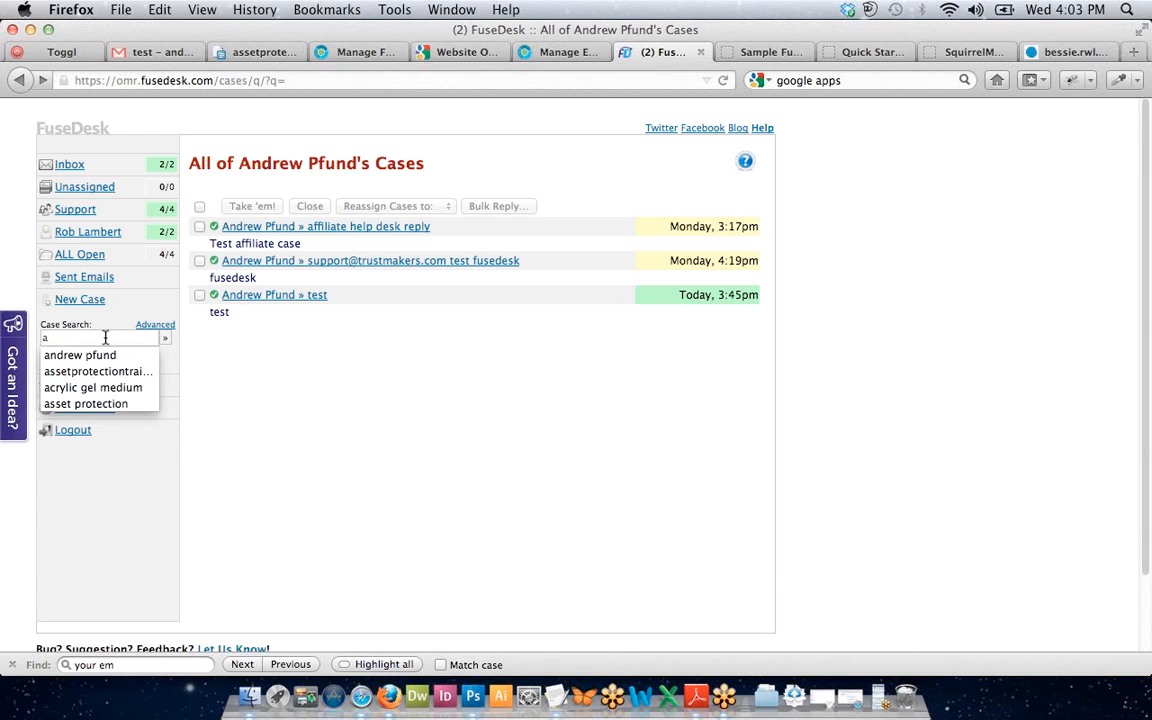
{"action": "type", "text": "*"}
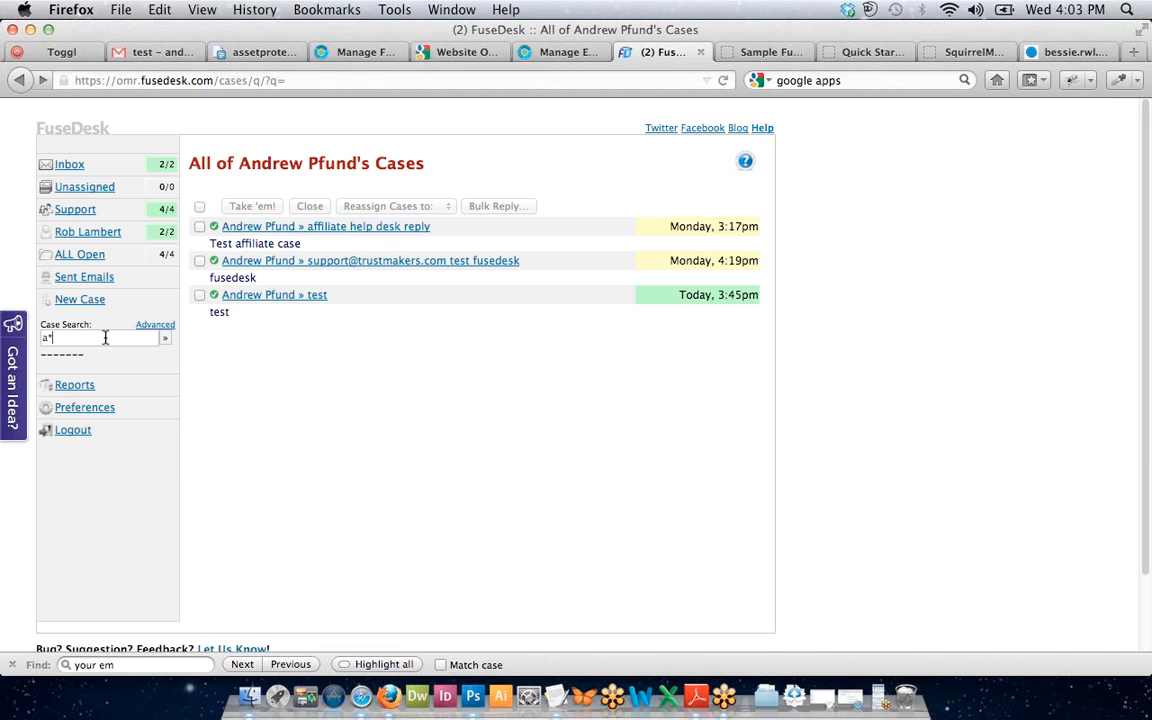
{"action": "key", "text": "BackSpace"}
{"action": "key", "text": "BackSpace"}
Run the wildcard contact search 'a* p*', listing 14 matching contacts.
{"action": "type", "text": "a*p*"}
{"action": "key", "text": "BackSpace"}
{"action": "key", "text": "Left"}
{"action": "key", "text": "BackSpace"}
{"action": "key", "text": "BackSpace"}
{"action": "key", "text": "BackSpace"}
{"action": "type", "text": "*p"}
{"action": "key", "text": "BackSpace"}
{"action": "key", "text": "BackSpace"}
{"action": "key", "text": "BackSpace"}
{"action": "type", "text": "p*"}
{"action": "key", "text": "Return"}
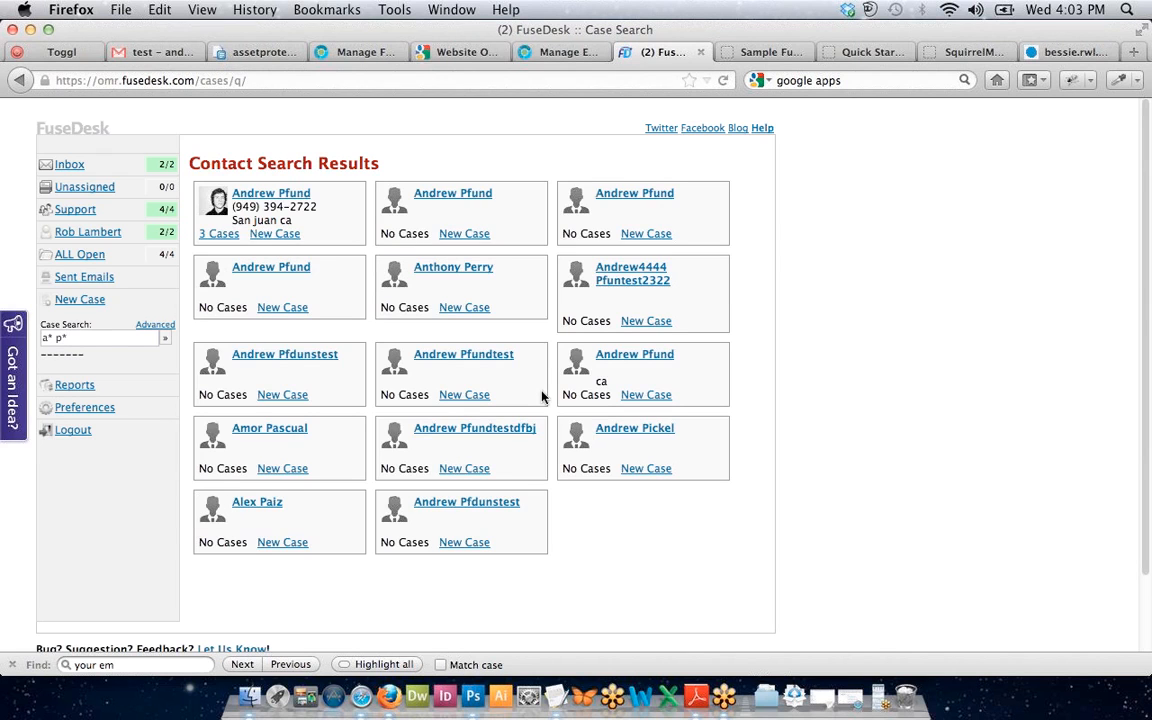
Run the wildcard contact searches 'a* d*' and 'a* b*'.
{"action": "left_click", "coordinate": [79, 341]}
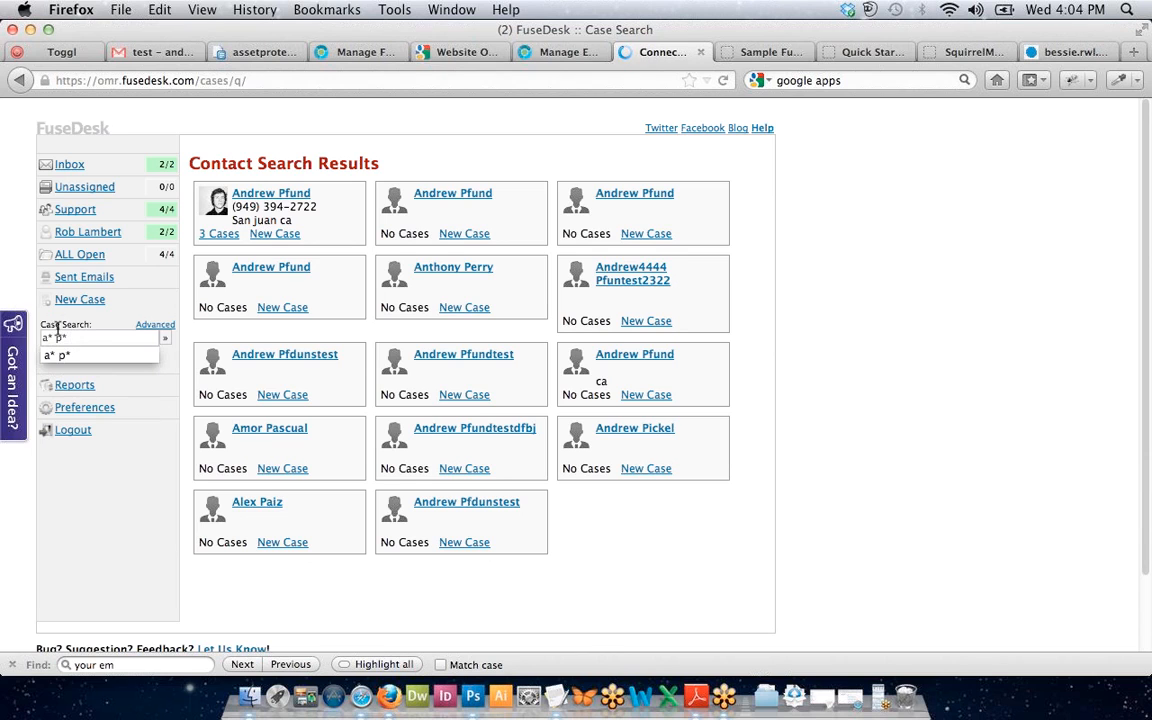
{"action": "left_click", "coordinate": [66, 333]}
{"action": "key", "text": "BackSpace"}
{"action": "key", "text": "BackSpace"}
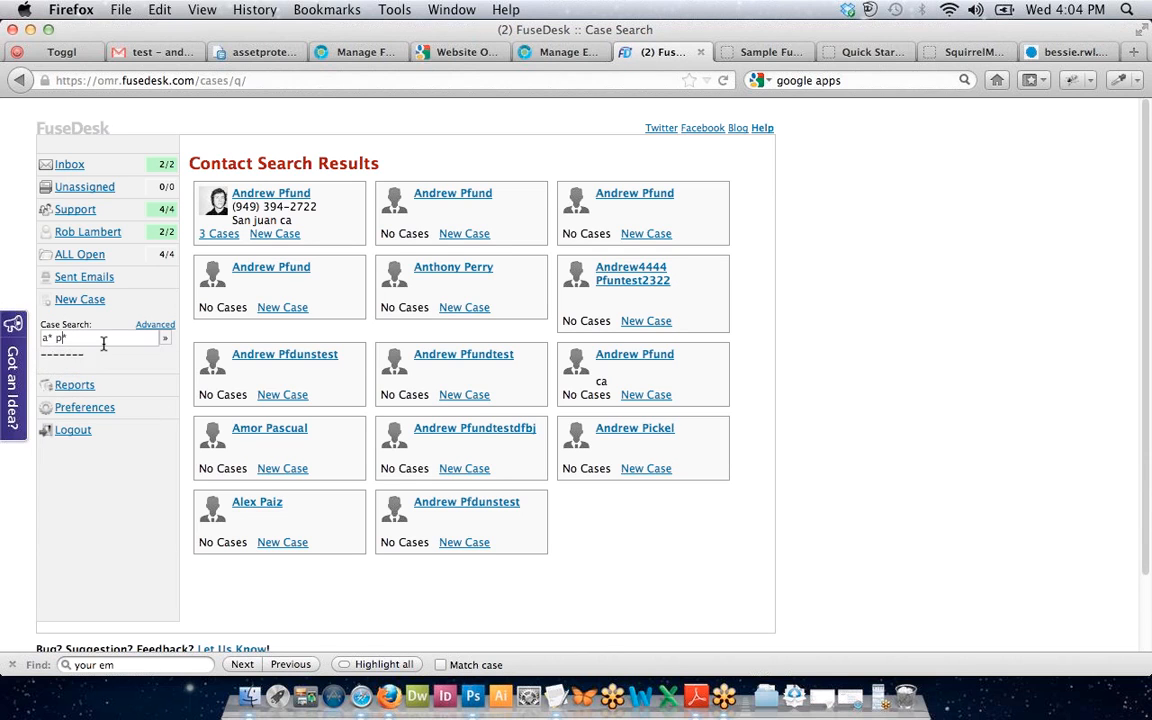
{"action": "type", "text": "d"}
{"action": "key", "text": "Return"}
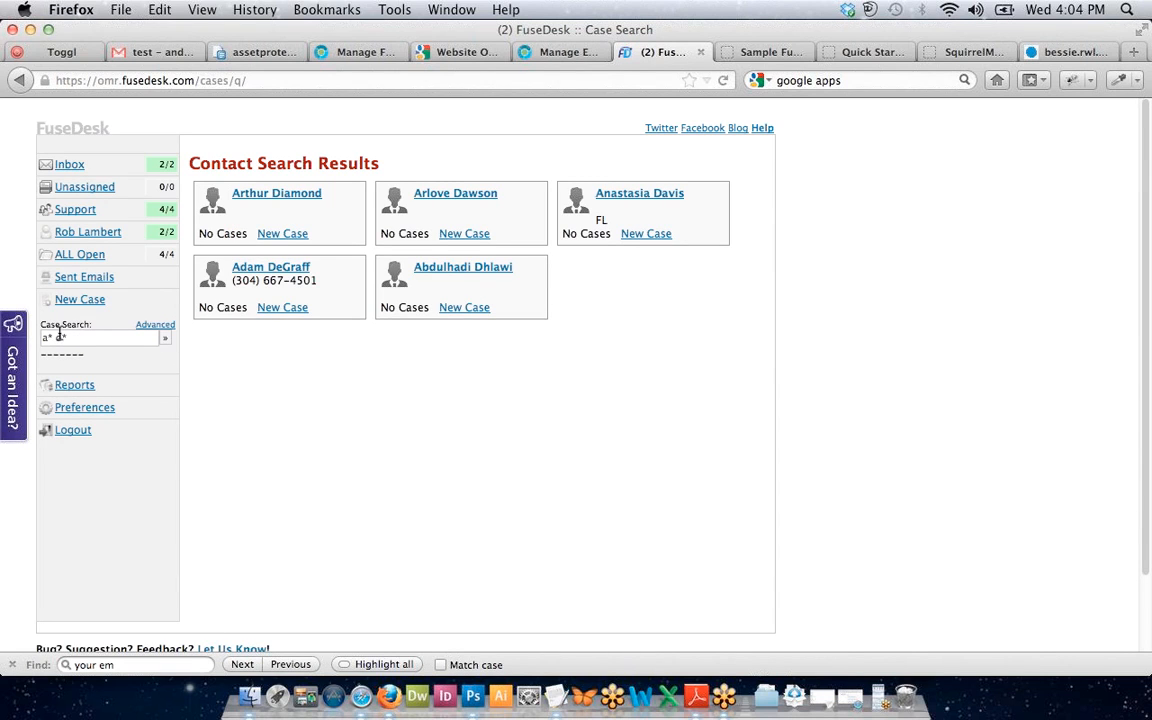
{"action": "left_click", "coordinate": [61, 338]}
{"action": "key", "text": "BackSpace"}
{"action": "type", "text": "b"}
{"action": "key", "text": "Return"}
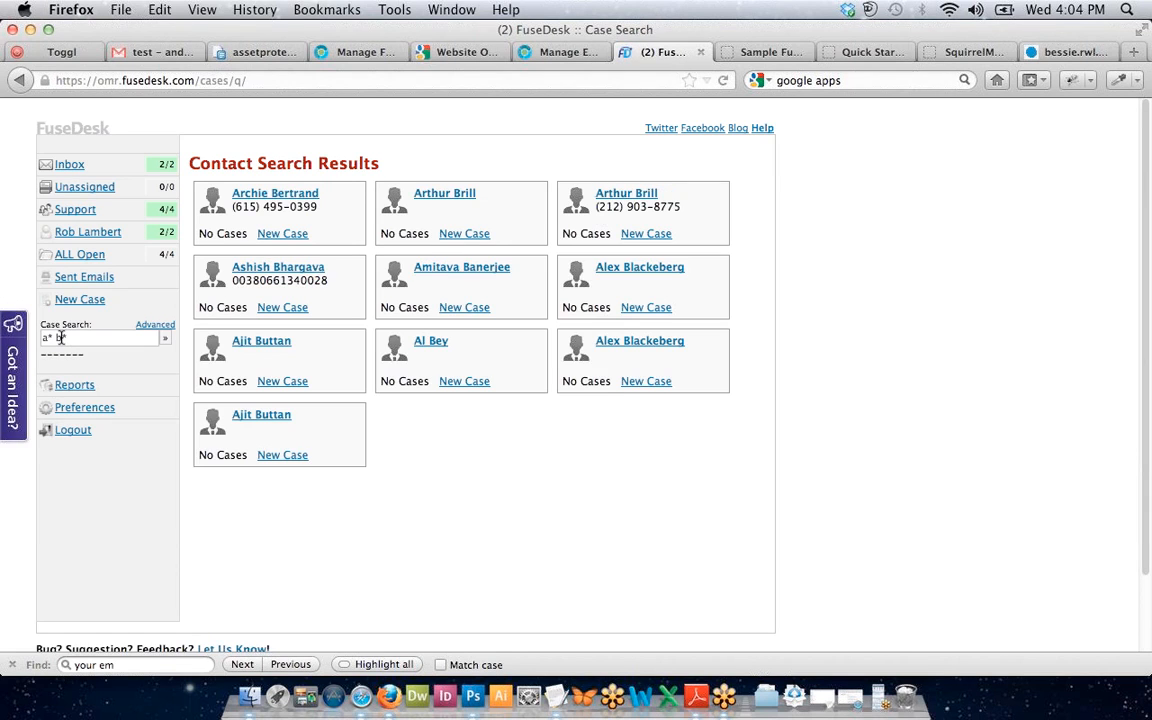
Search contacts by the customer's first name.
{"action": "left_click", "coordinate": [99, 338]}
{"action": "key", "text": "BackSpace"}
{"action": "key", "text": "BackSpace"}
{"action": "key", "text": "BackSpace"}
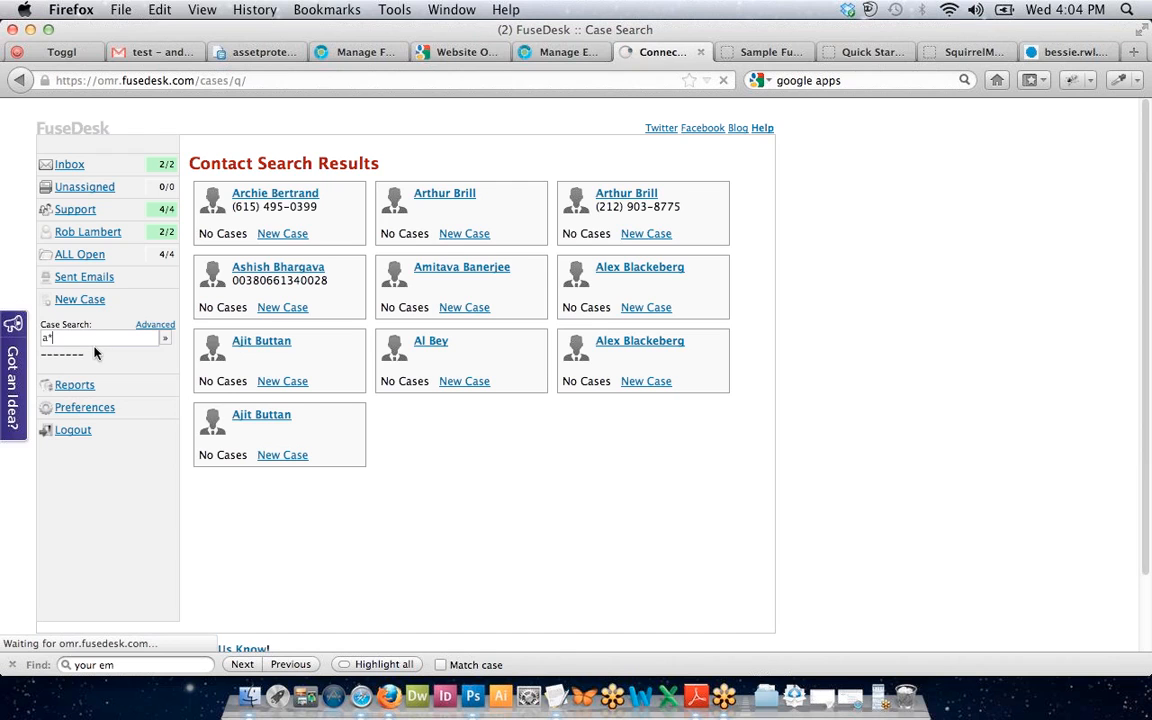
{"action": "key", "text": "BackSpace"}
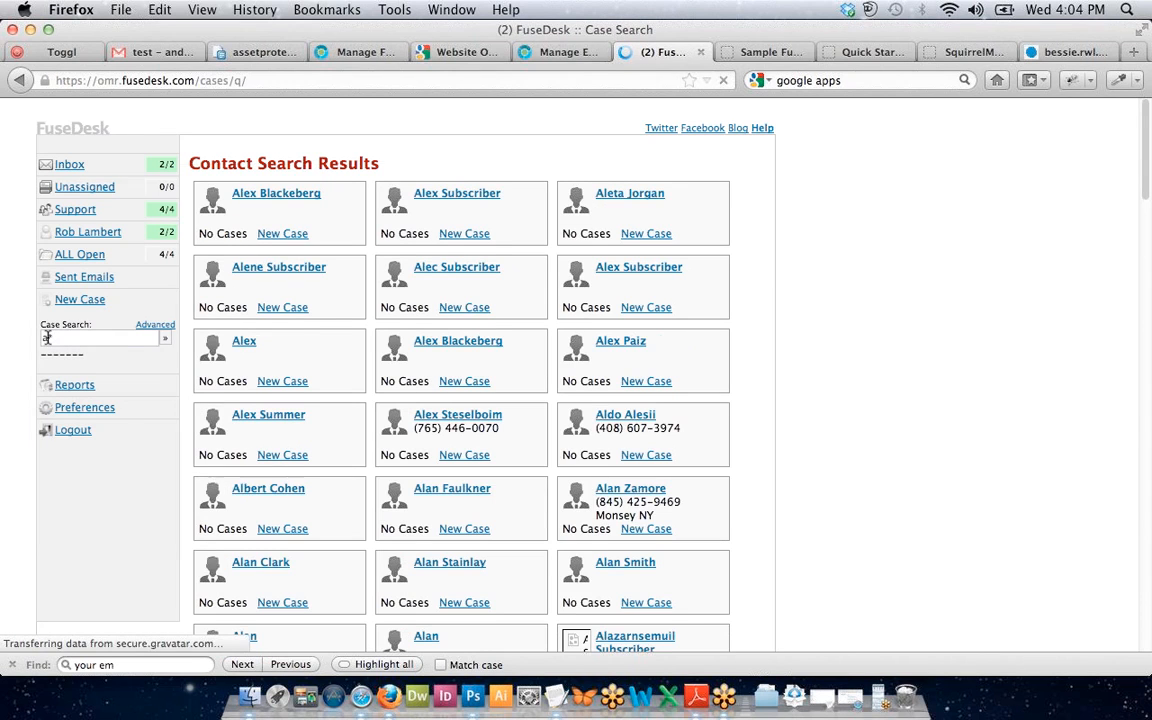
{"action": "type", "text": "rthur"}
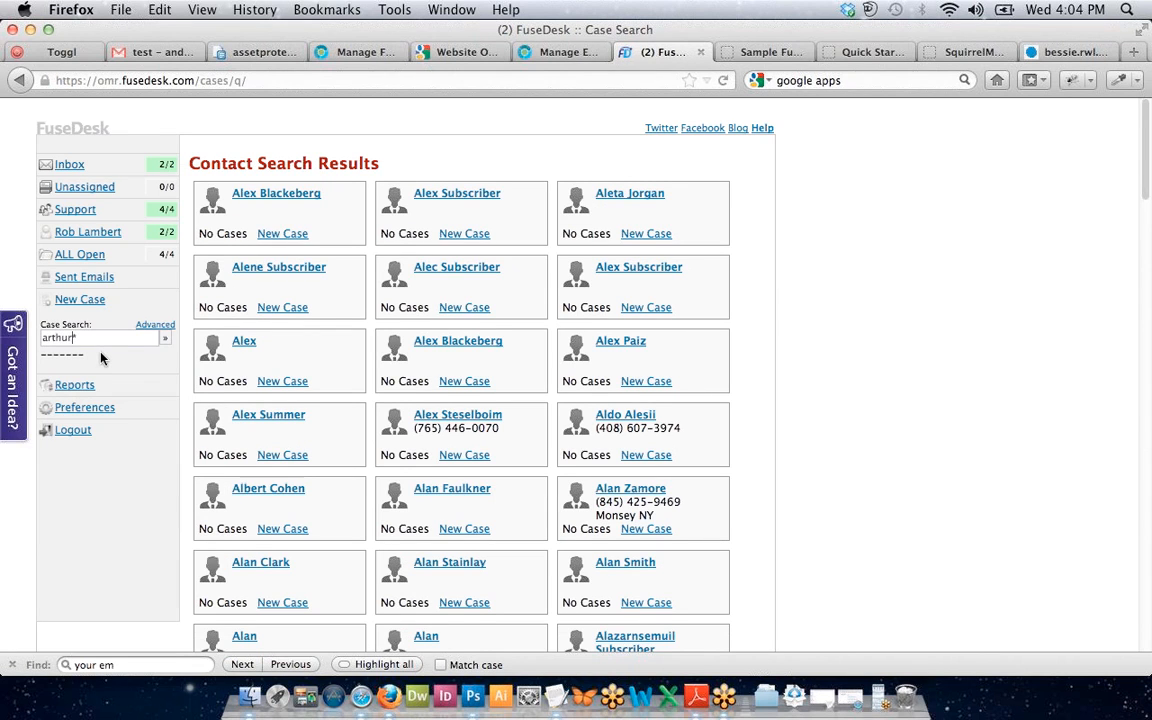
{"action": "key", "text": "Return"}
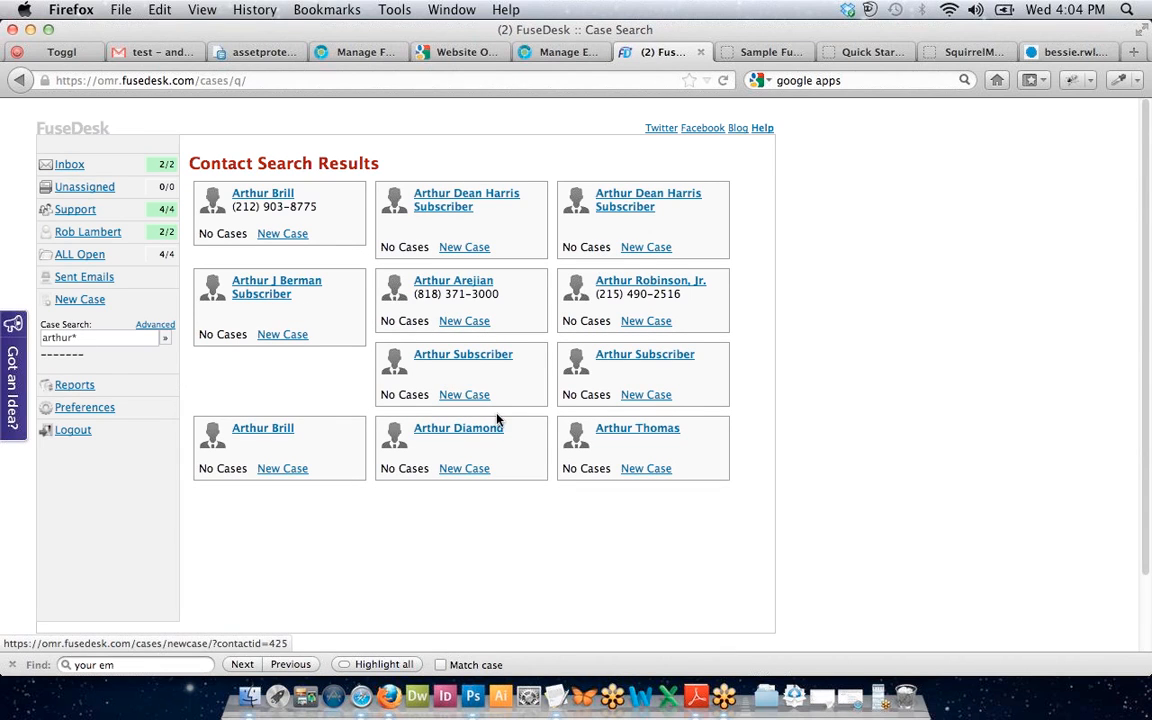
Run a wildcard surname search, opening the single matching contact's empty case list.
{"action": "left_click_drag", "start_coordinate": [76, 337], "coordinate": [22, 332]}
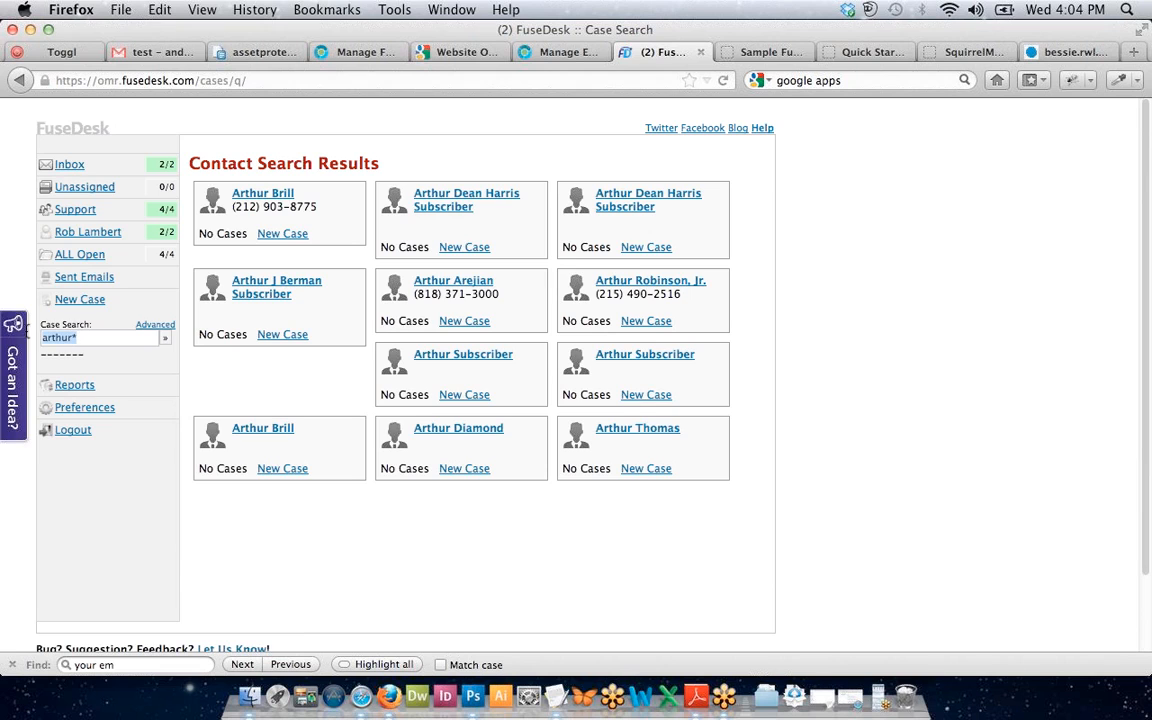
{"action": "left_click", "coordinate": [108, 341]}
{"action": "key", "text": "BackSpace"}
{"action": "key", "text": "BackSpace"}
{"action": "key", "text": "BackSpace"}
{"action": "key", "text": "BackSpace"}
{"action": "key", "text": "BackSpace"}
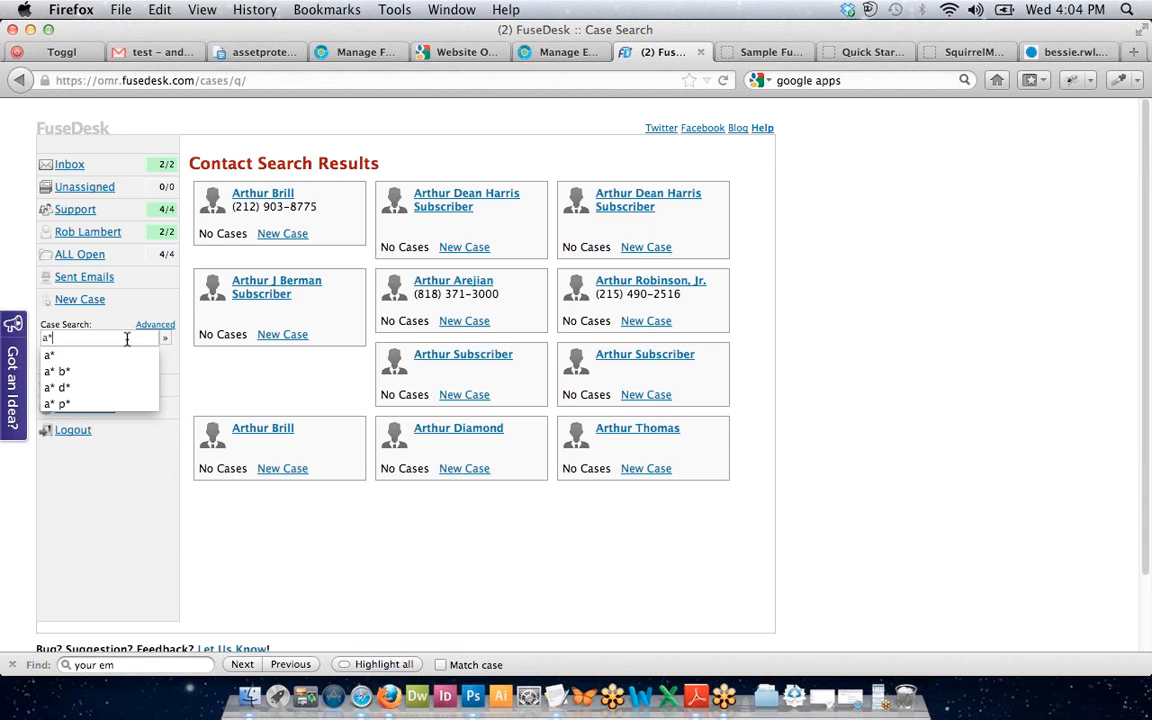
{"action": "type", "text": "*thomas"}
{"action": "key", "text": "Return"}
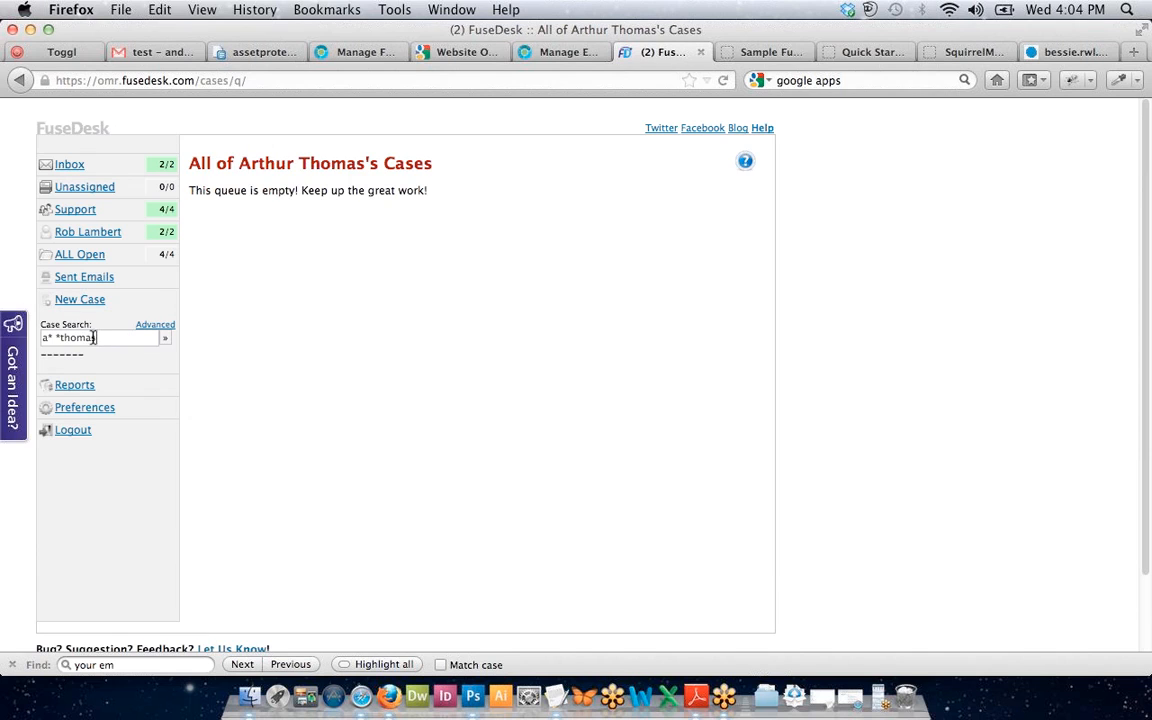
{"action": "left_click", "coordinate": [56, 338]}
{"action": "key", "text": "BackSpace"}
{"action": "key", "text": "BackSpace"}
{"action": "key", "text": "BackSpace"}
{"action": "key", "text": "Return"}
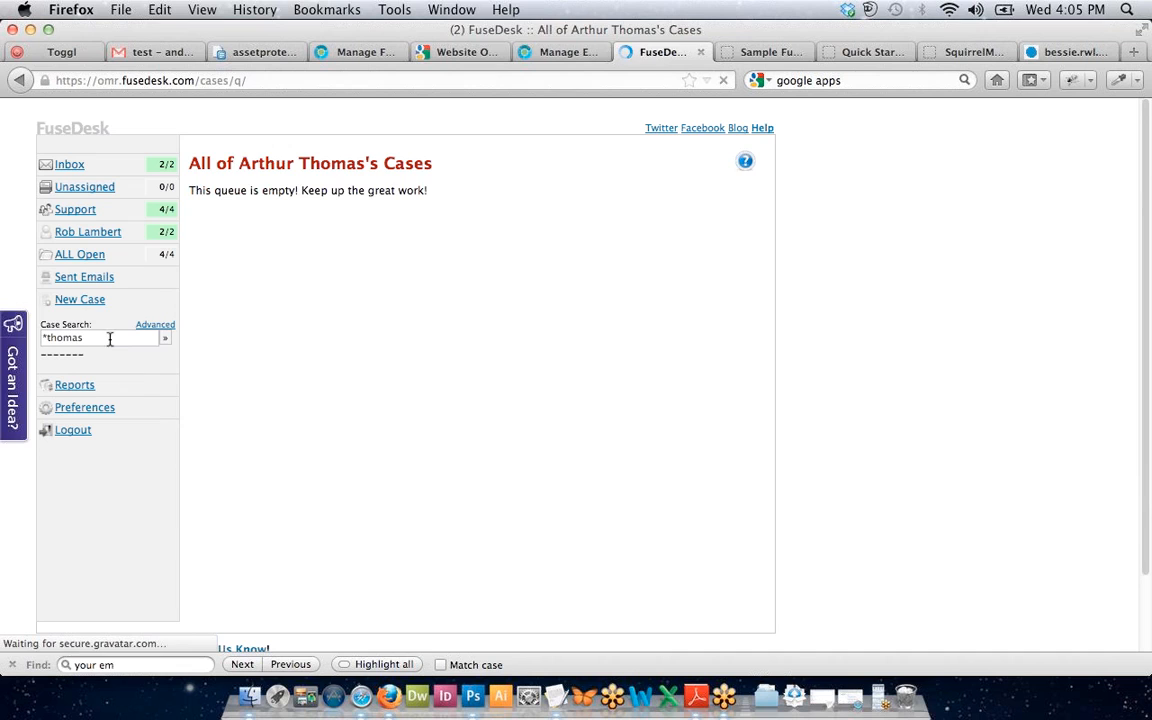
{"action": "key", "text": "BackSpace"}
{"action": "key", "text": "BackSpace"}
{"action": "key", "text": "BackSpace"}
{"action": "key", "text": "BackSpace"}
{"action": "key", "text": "BackSpace"}
{"action": "key", "text": "BackSpace"}
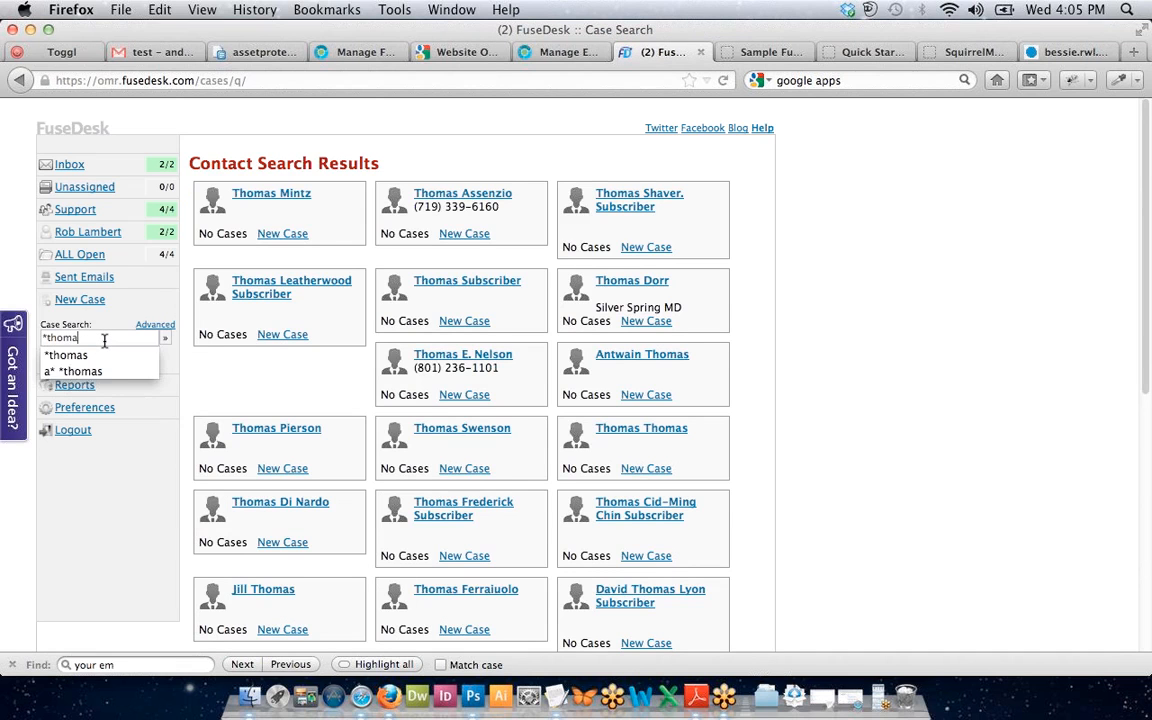
{"action": "type", "text": "@aiol"}
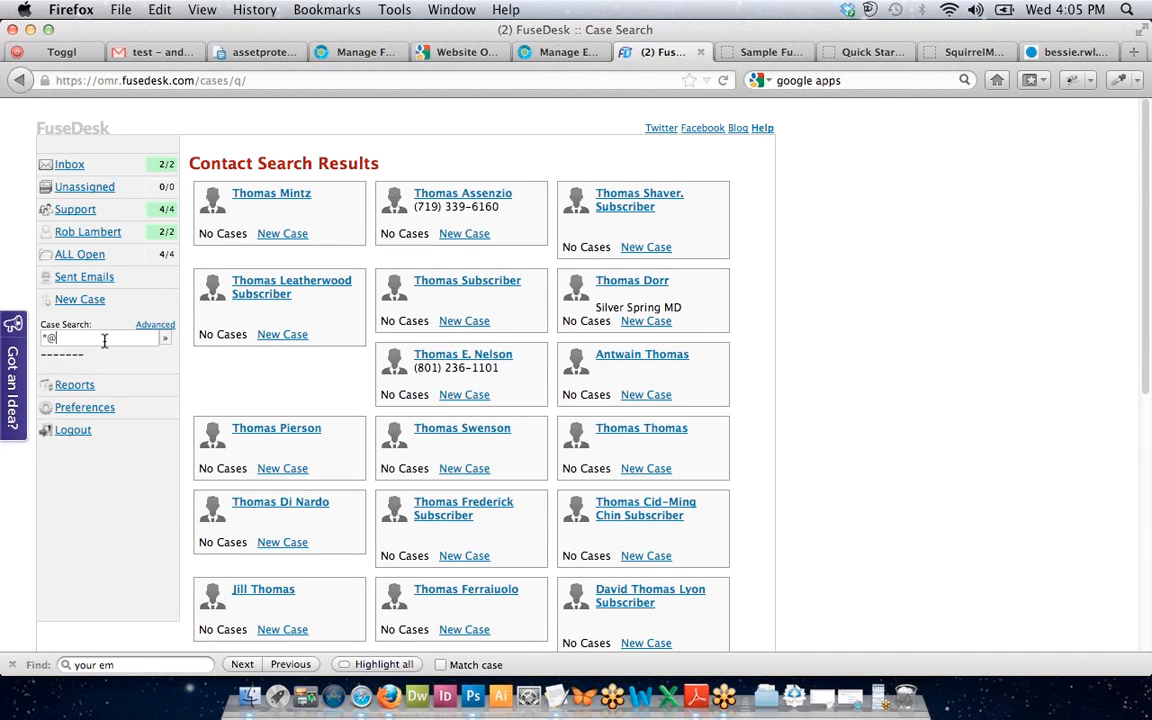
{"action": "key", "text": "BackSpace"}
{"action": "key", "text": "BackSpace"}
{"action": "key", "text": "BackSpace"}
{"action": "type", "text": "ol.com"}
{"action": "key", "text": "Return"}
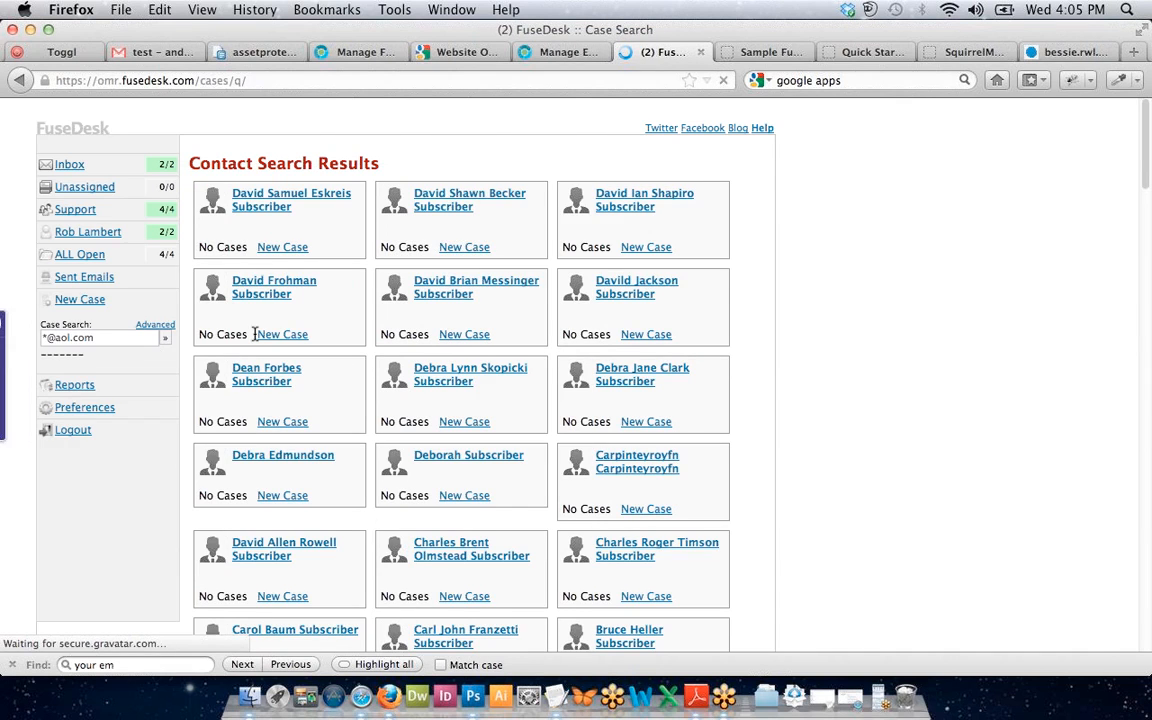
{"action": "scroll", "coordinate": [522, 273], "scroll_direction": "down", "scroll_amount": 15}
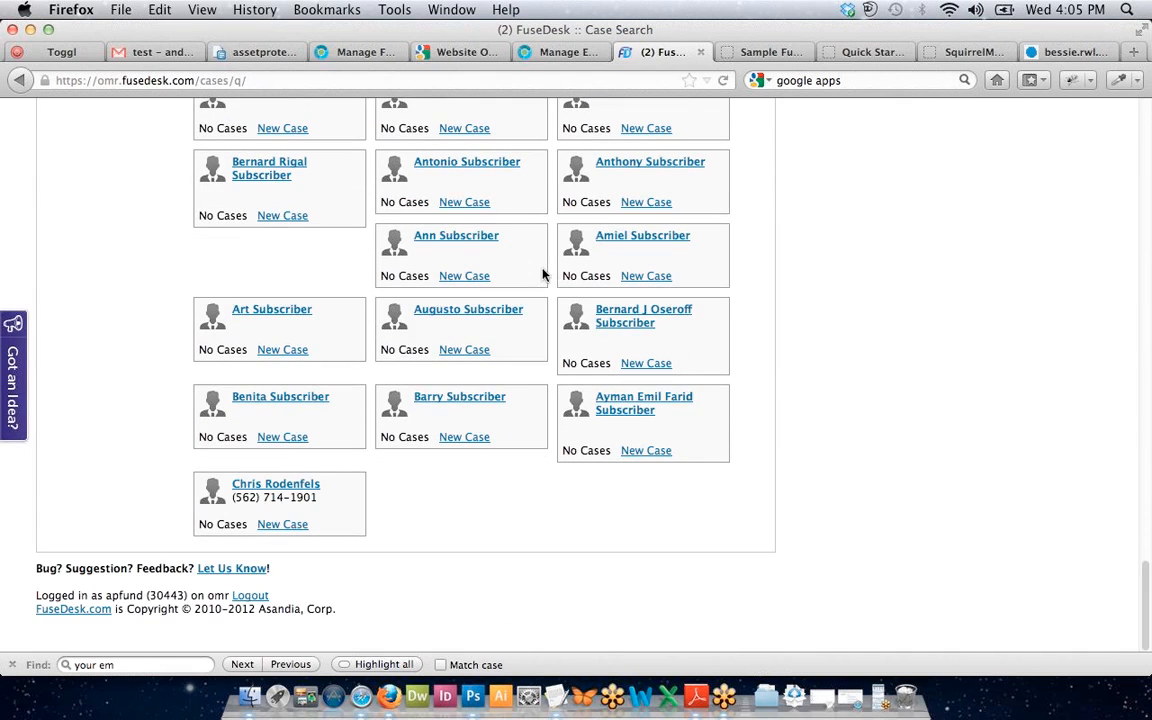
{"action": "scroll", "coordinate": [483, 465], "scroll_direction": "up", "scroll_amount": 15}
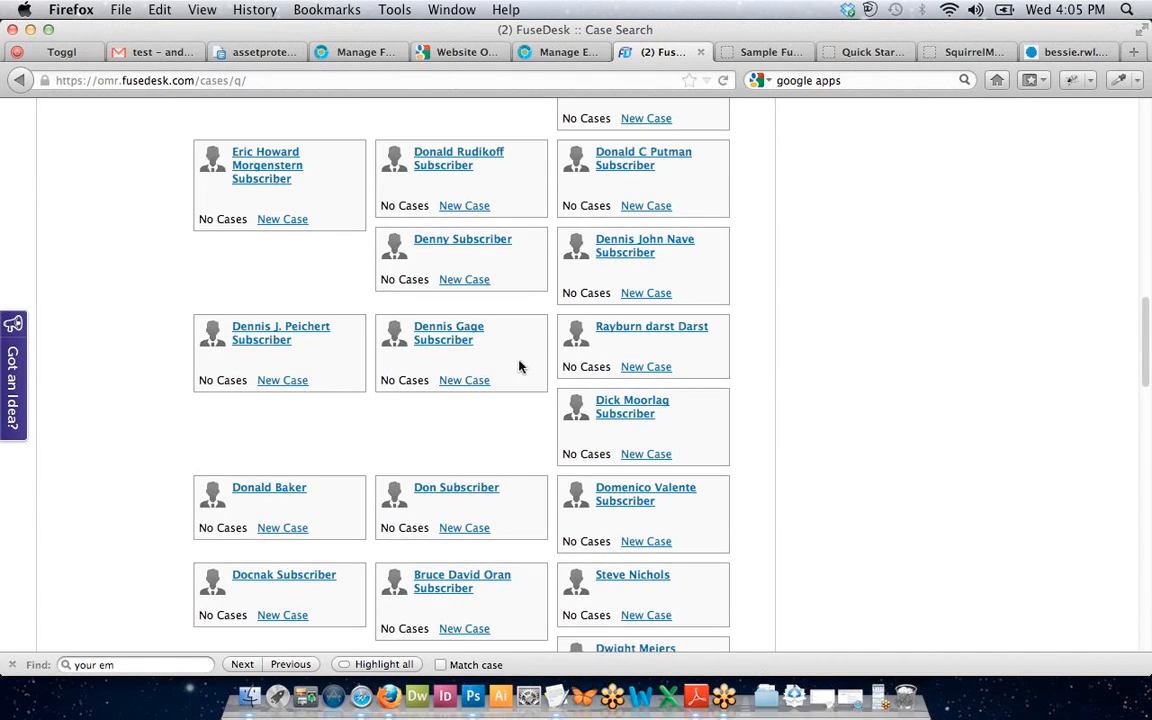
{"action": "scroll", "coordinate": [519, 367], "scroll_direction": "up", "scroll_amount": 10}
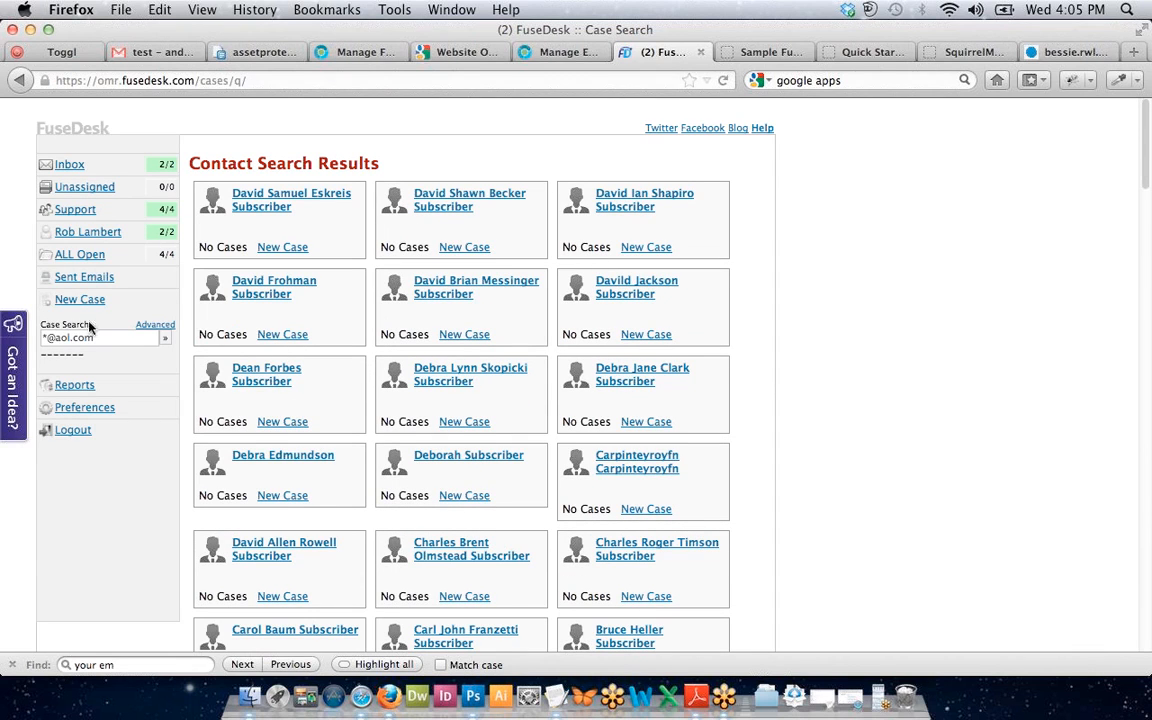
{"action": "left_click_drag", "start_coordinate": [55, 338], "coordinate": [158, 341]}
{"action": "type", "text": "trustmakers.com"}
{"action": "key", "text": "Return"}
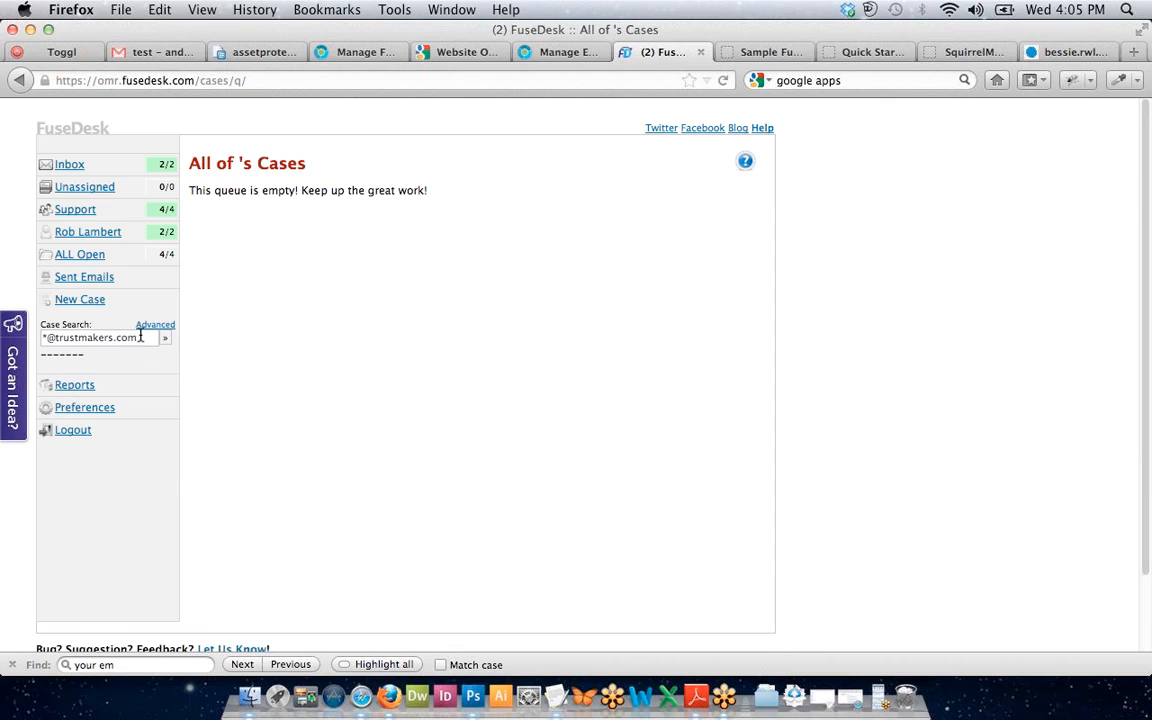
{"action": "key", "text": "Return"}
Search by the contact's full name picked from the autocomplete suggestions.
{"action": "double_click", "coordinate": [71, 339]}
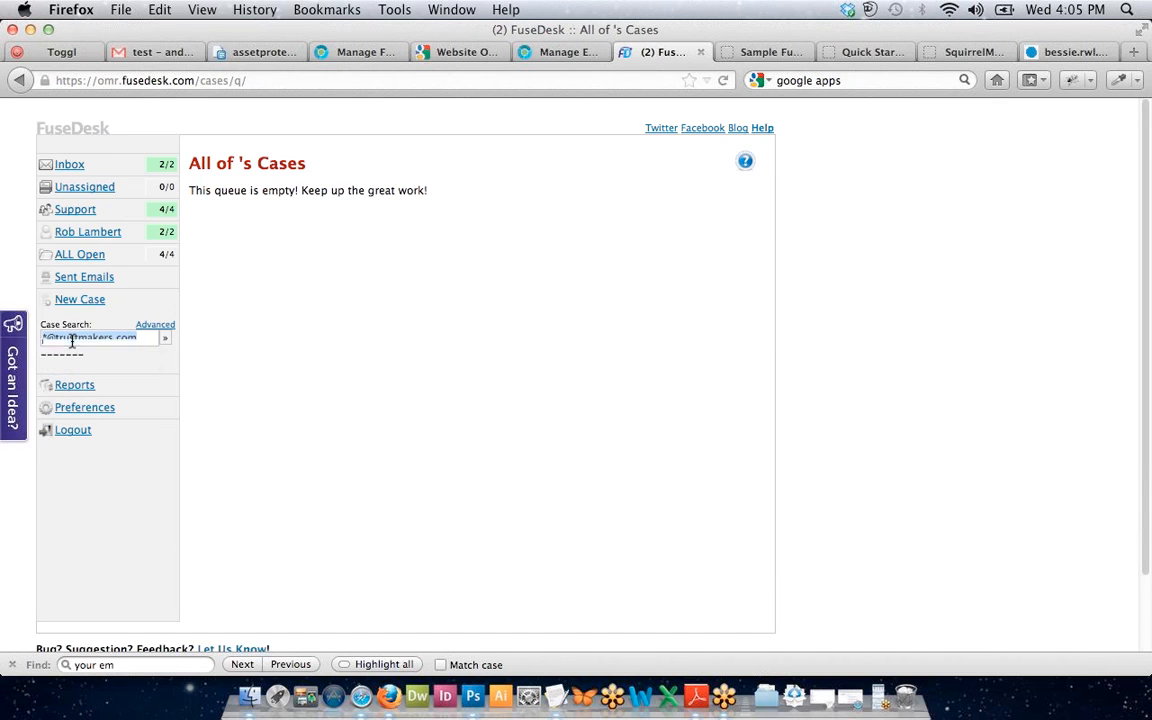
{"action": "key", "text": "BackSpace"}
{"action": "type", "text": "and"}
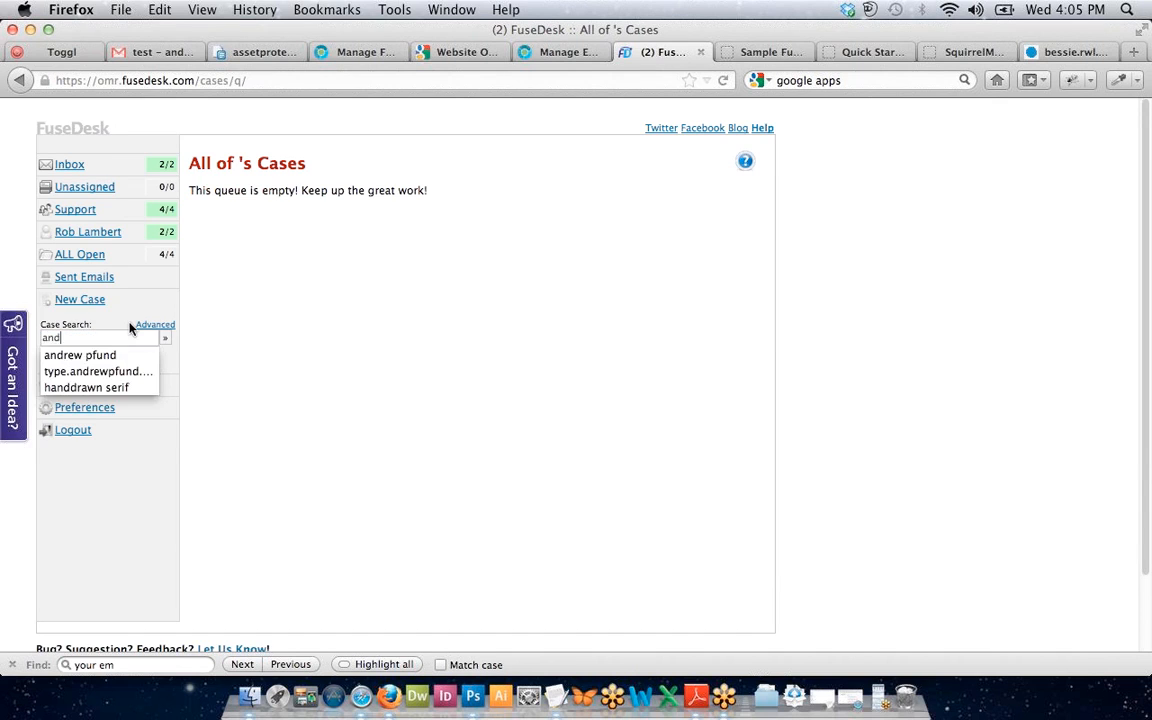
{"action": "key", "text": "Down"}
{"action": "key", "text": "Return"}
{"action": "key", "text": "Return"}
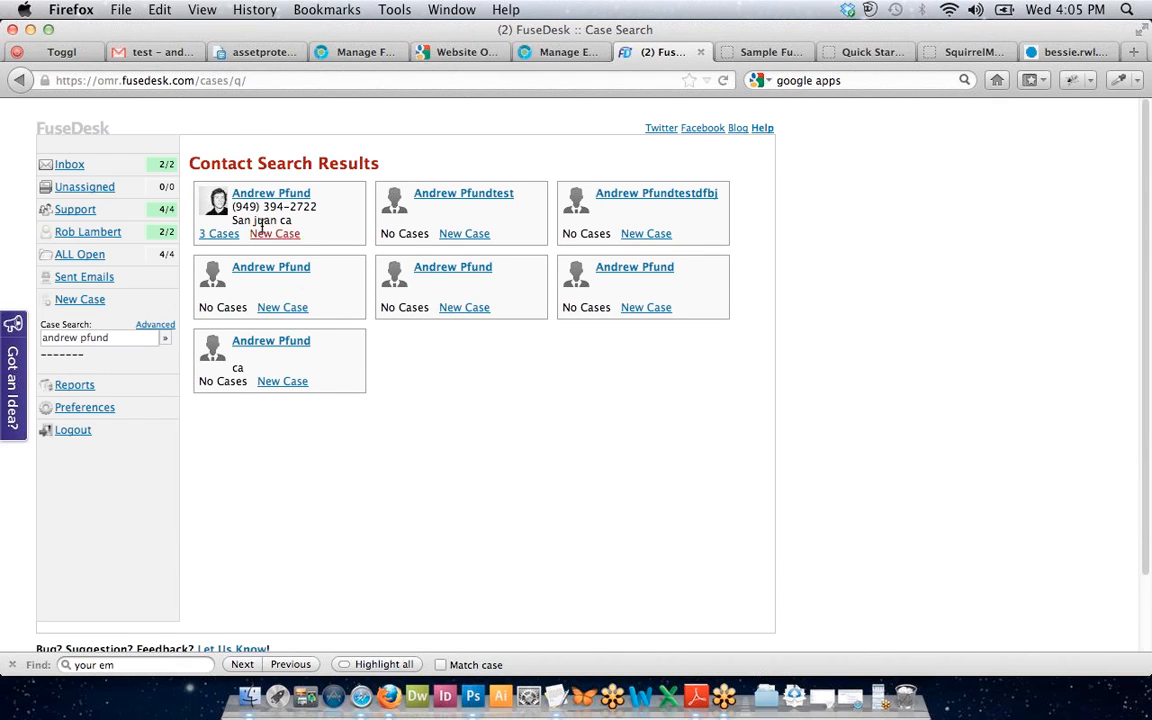
Open the contact's 3 cases, tick the third one, and return to the contact search results.
{"action": "left_click", "coordinate": [220, 236]}
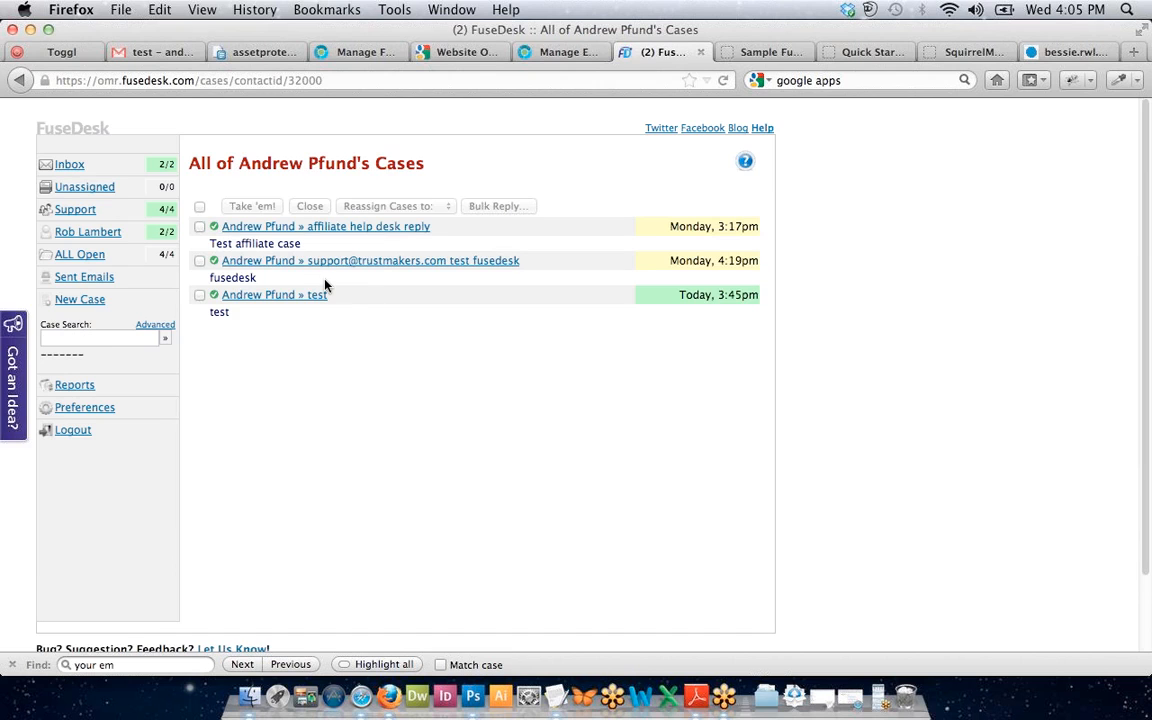
{"action": "left_click", "coordinate": [200, 296]}
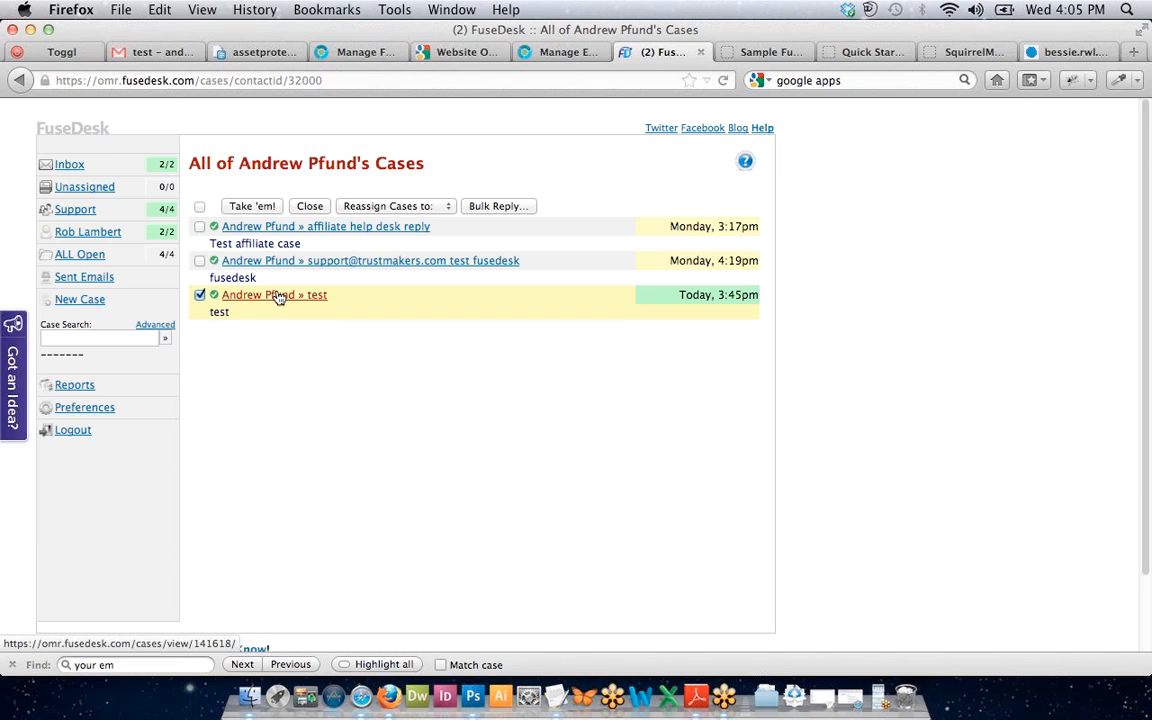
{"action": "left_click_drag", "start_coordinate": [278, 298], "coordinate": [360, 381]}
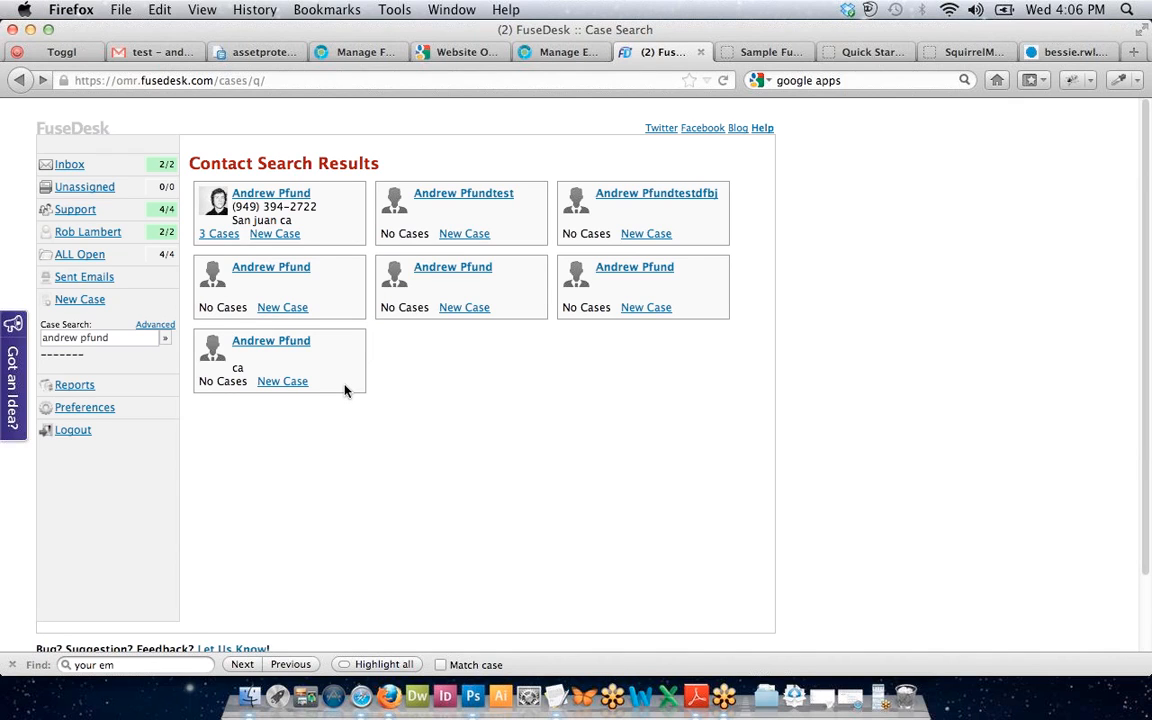
Start a new case with details 'Customer had question' and summary 'question'.
{"action": "left_click", "coordinate": [458, 316]}
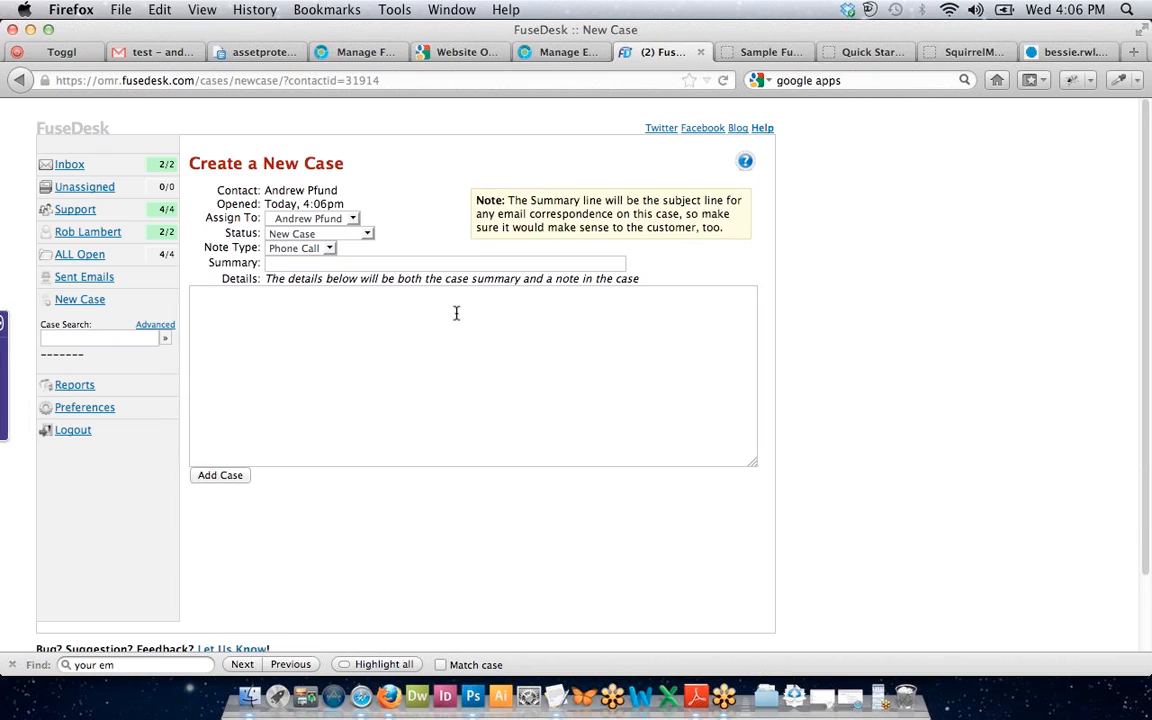
{"action": "left_click", "coordinate": [456, 312]}
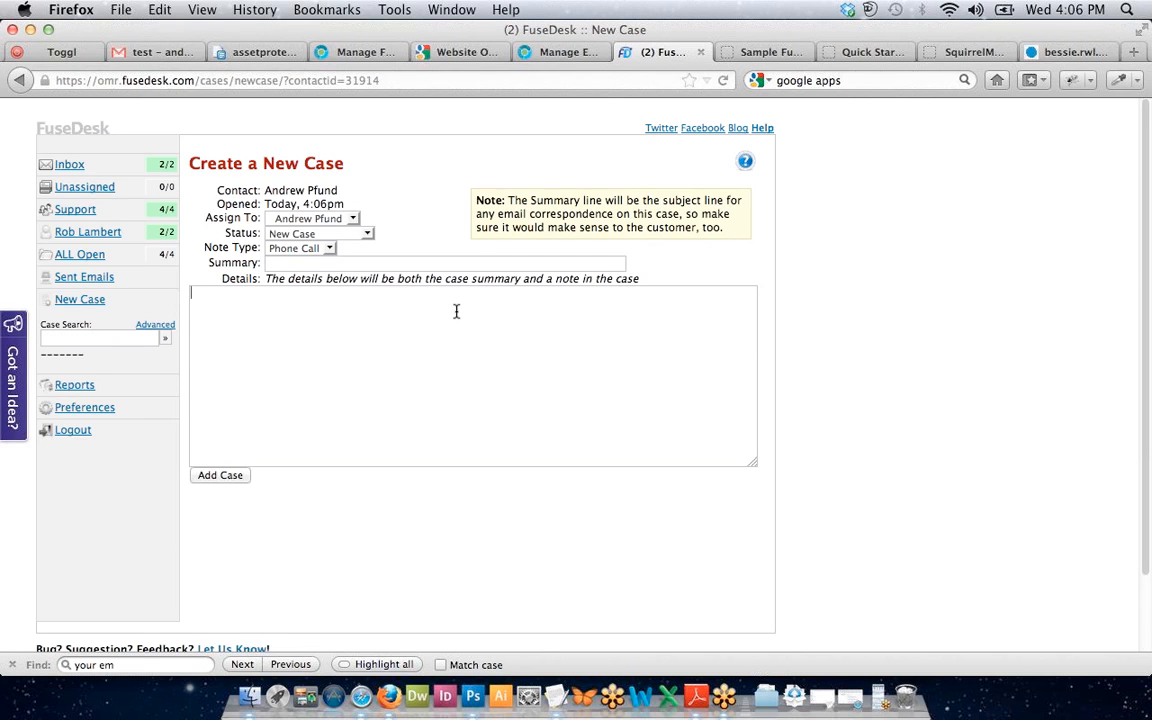
{"action": "type", "text": "Customer had question"}
{"action": "left_click", "coordinate": [483, 258]}
{"action": "type", "text": "question"}
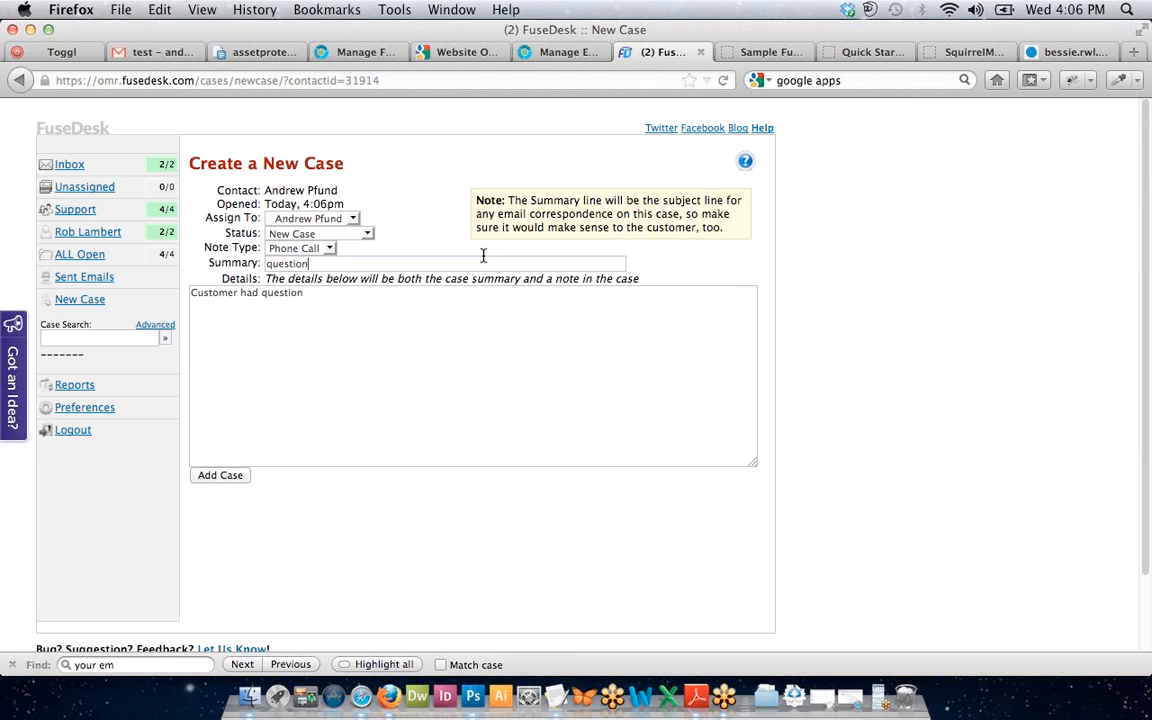
Review the note type, assignee and status dropdowns without changing them.
{"action": "left_click", "coordinate": [268, 247]}
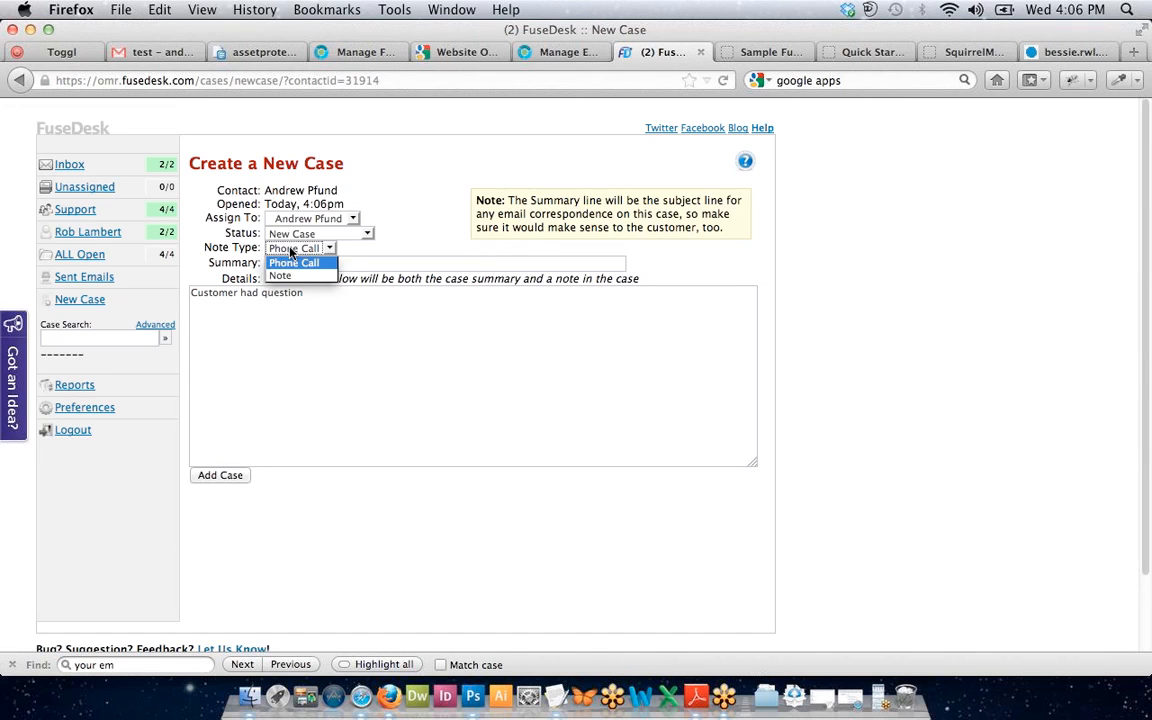
{"action": "left_click", "coordinate": [285, 250]}
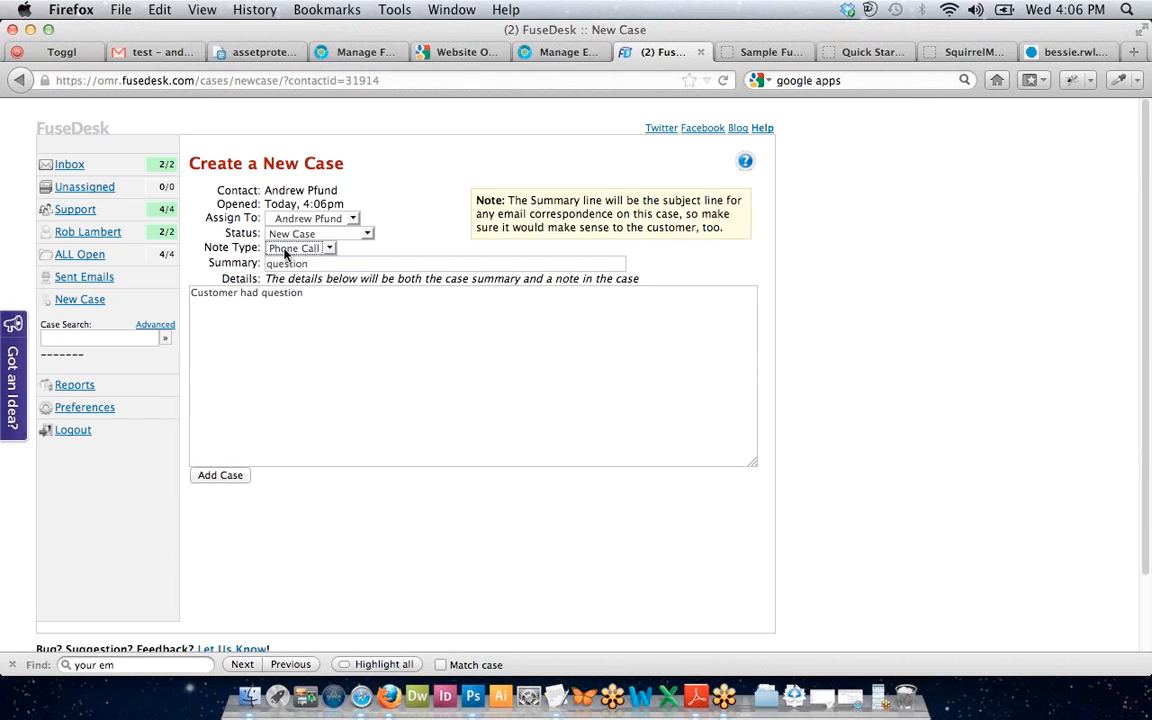
{"action": "left_click", "coordinate": [285, 249]}
{"action": "left_click", "coordinate": [286, 221]}
{"action": "left_click", "coordinate": [286, 221]}
{"action": "left_click", "coordinate": [290, 256]}
{"action": "left_click", "coordinate": [368, 234]}
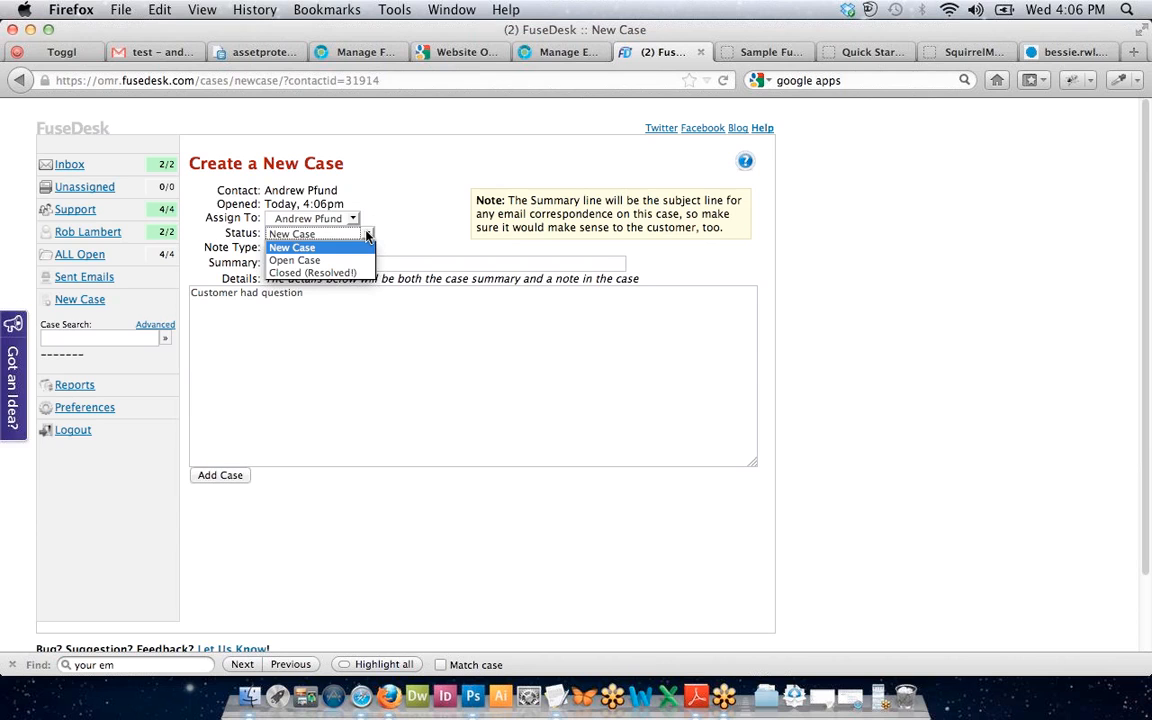
{"action": "left_click", "coordinate": [368, 234]}
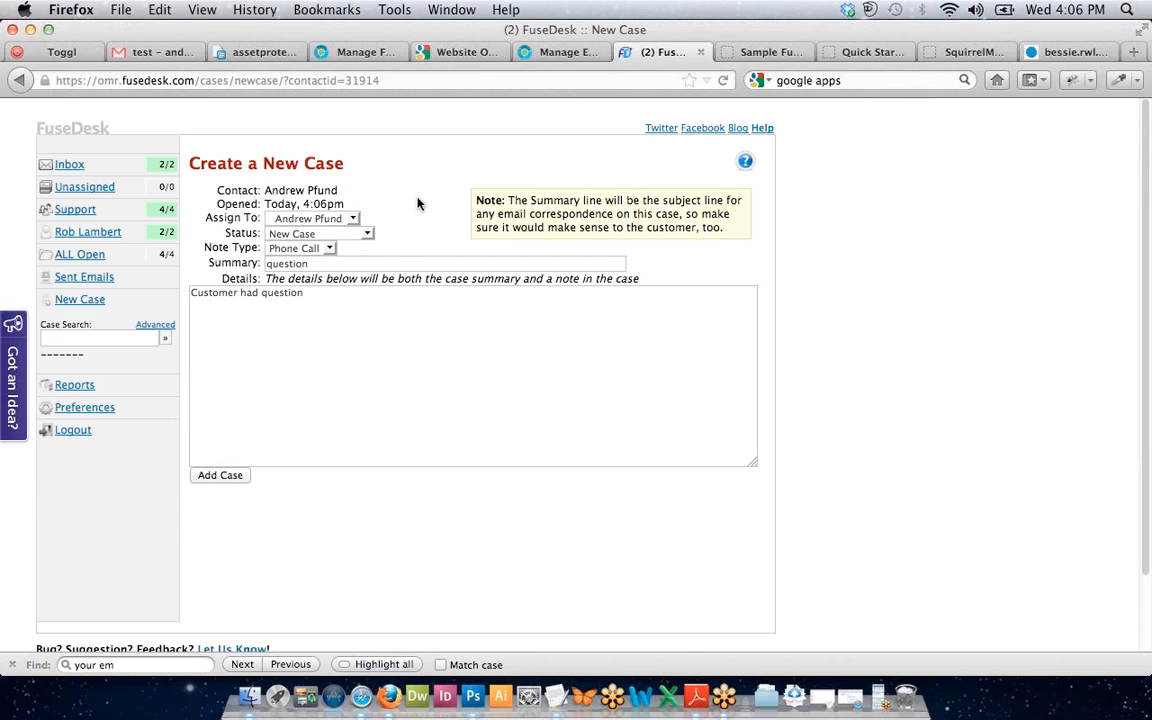
Extend the details with 'reply with answer.' and set status to Closed (Resolved!).
{"action": "left_click", "coordinate": [424, 319]}
{"action": "type", "text": "reply with answer."}
{"action": "left_click", "coordinate": [301, 236]}
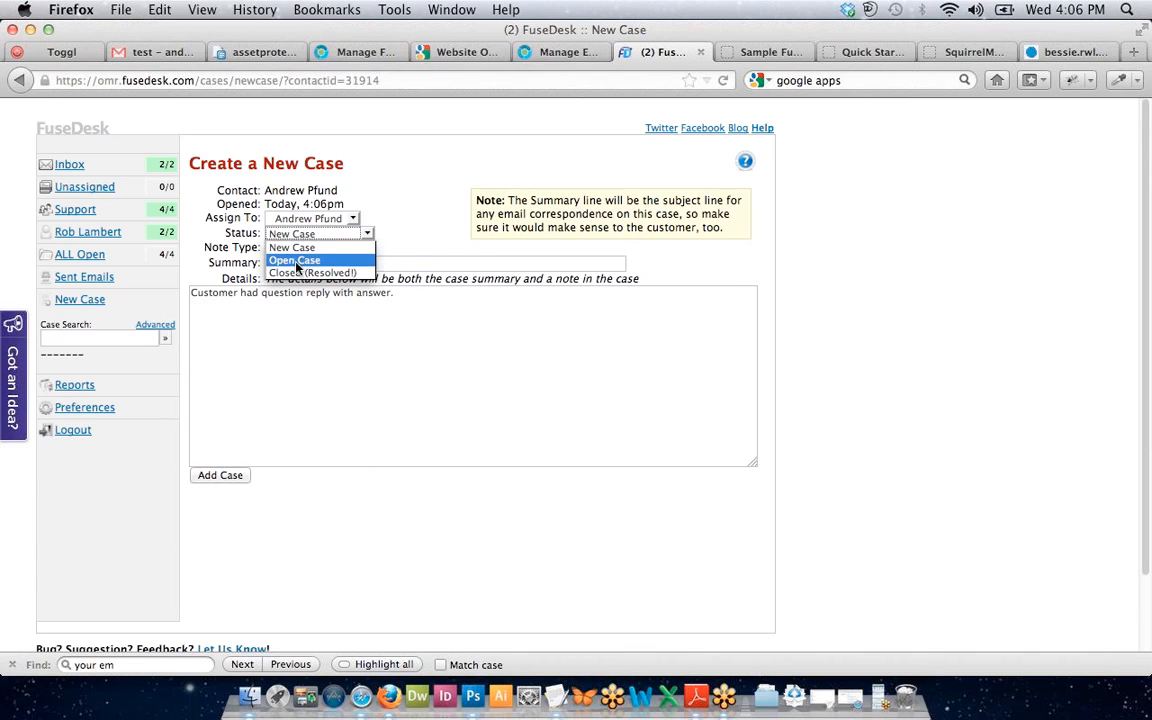
{"action": "left_click", "coordinate": [300, 272]}
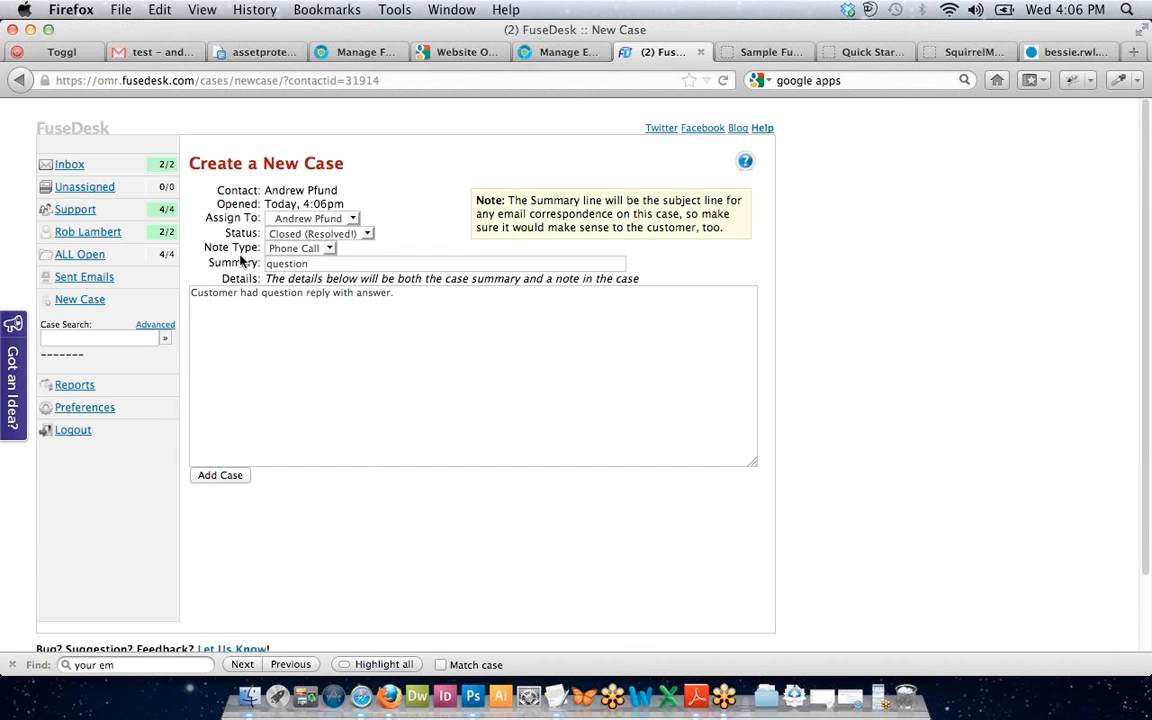
Change the case's note type to Note.
{"action": "left_click", "coordinate": [296, 243]}
{"action": "left_click", "coordinate": [296, 243]}
{"action": "left_click", "coordinate": [190, 267]}
{"action": "left_click", "coordinate": [285, 248]}
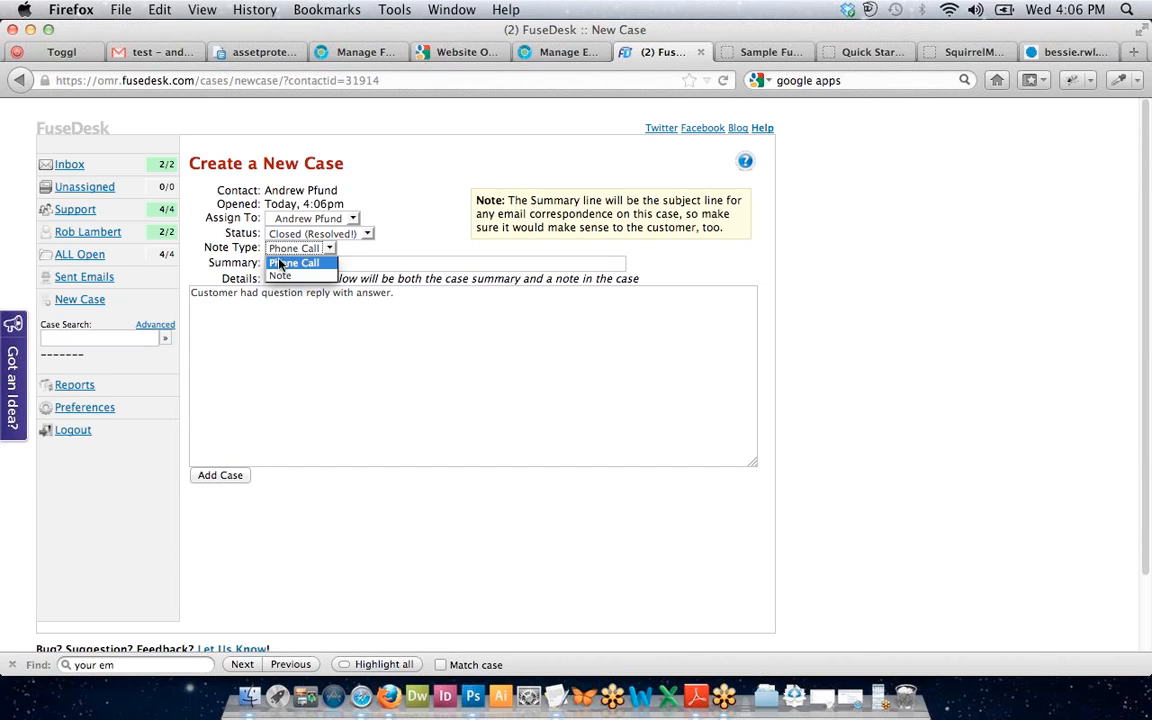
{"action": "left_click", "coordinate": [277, 271]}
{"action": "left_click", "coordinate": [288, 481]}
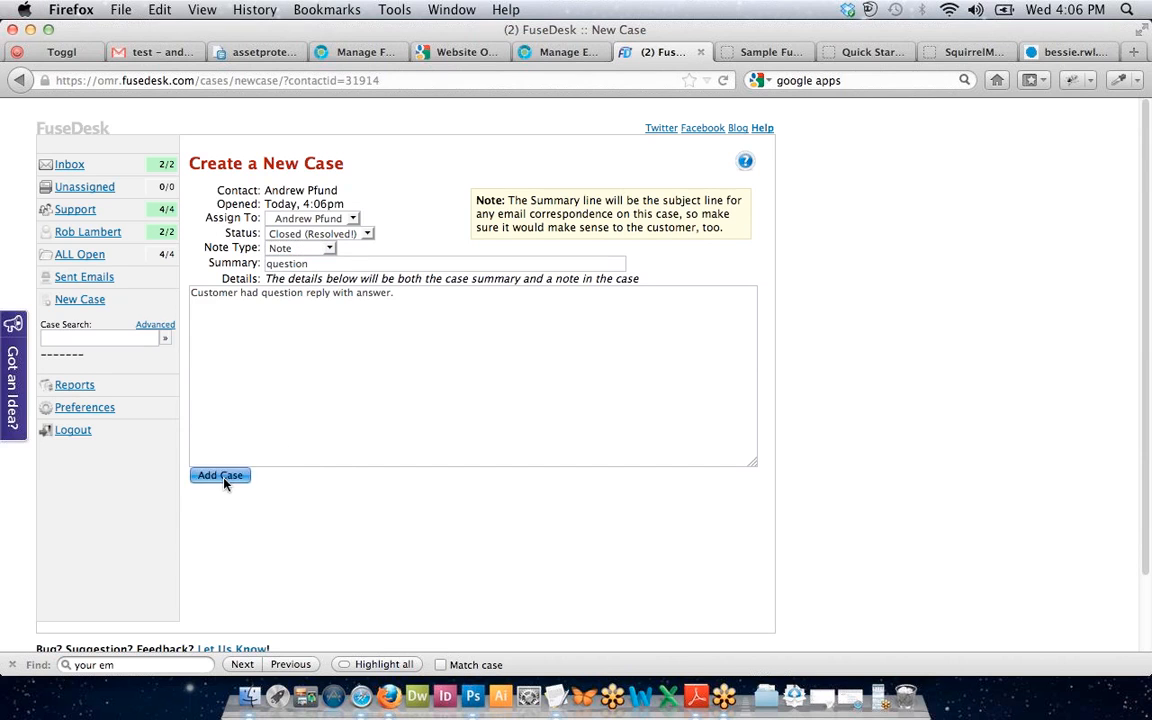
{"action": "left_click", "coordinate": [328, 263]}
Set the case status back to New Case and submit the case.
{"action": "left_click", "coordinate": [477, 321]}
{"action": "left_click", "coordinate": [222, 475]}
{"action": "left_click", "coordinate": [278, 238]}
{"action": "left_click", "coordinate": [285, 246]}
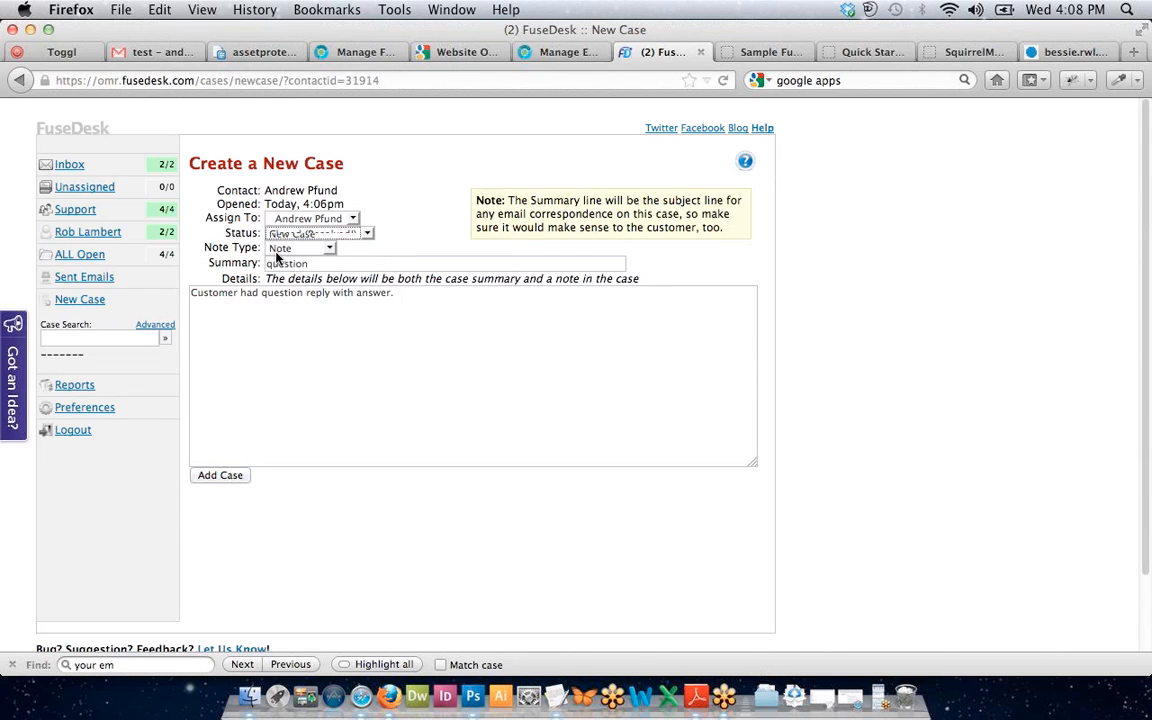
{"action": "left_click", "coordinate": [215, 476]}
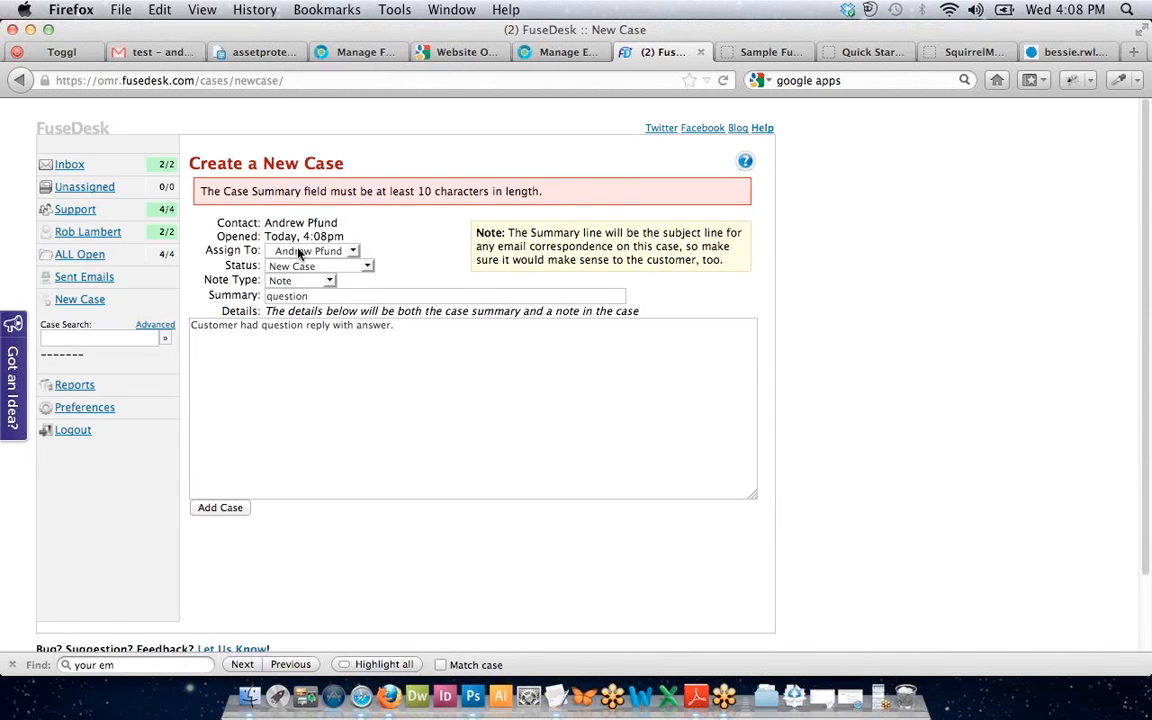
Expand the summary to 'answer to your asset protection question'.
{"action": "left_click", "coordinate": [333, 299]}
{"action": "key", "text": "super+Left"}
{"action": "type", "text": "asset protection"}
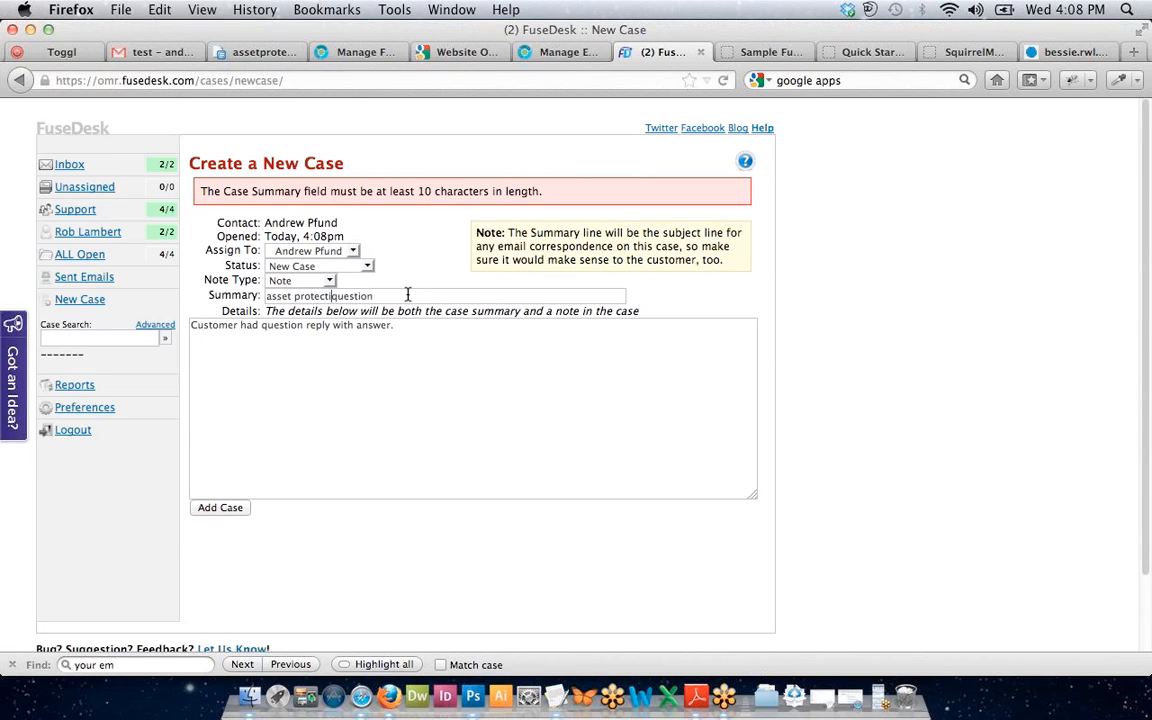
{"action": "left_click", "coordinate": [475, 296]}
{"action": "left_click", "coordinate": [268, 296]}
{"action": "type", "text": "answer to your"}
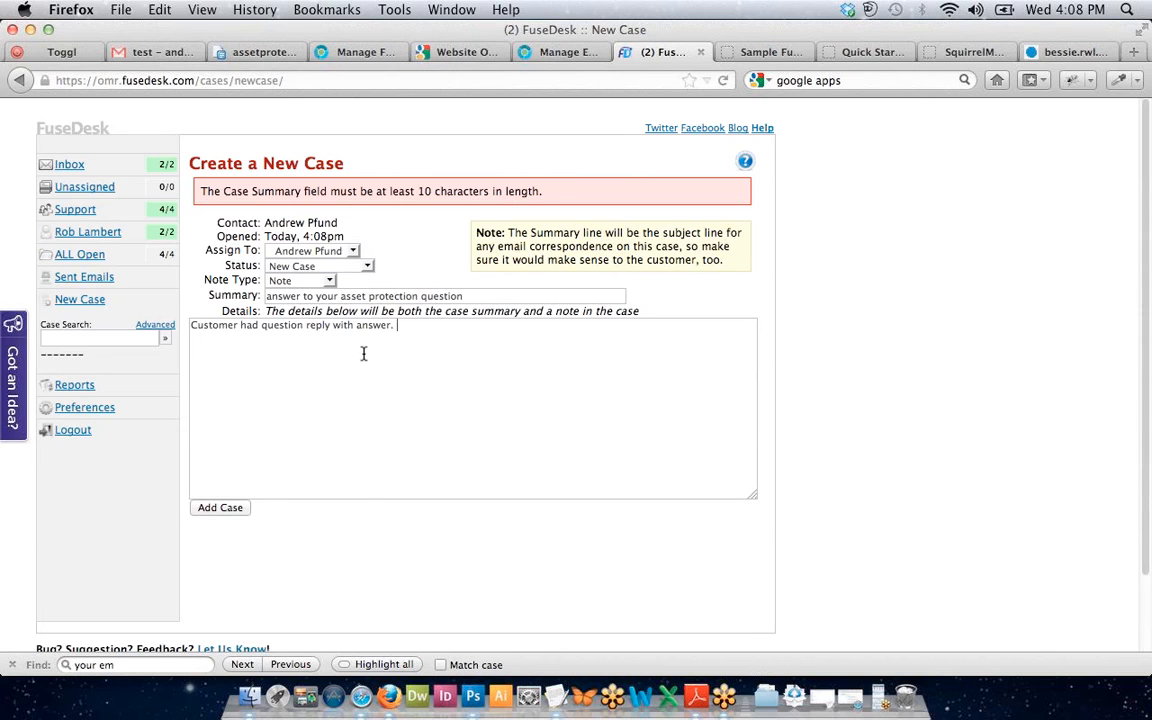
Replace 'asset protection question' with 'will and irrevecoble trust question' in the summary.
{"action": "left_click", "coordinate": [407, 353]}
{"action": "left_click", "coordinate": [308, 295]}
{"action": "left_click_drag", "start_coordinate": [491, 294], "coordinate": [366, 296]}
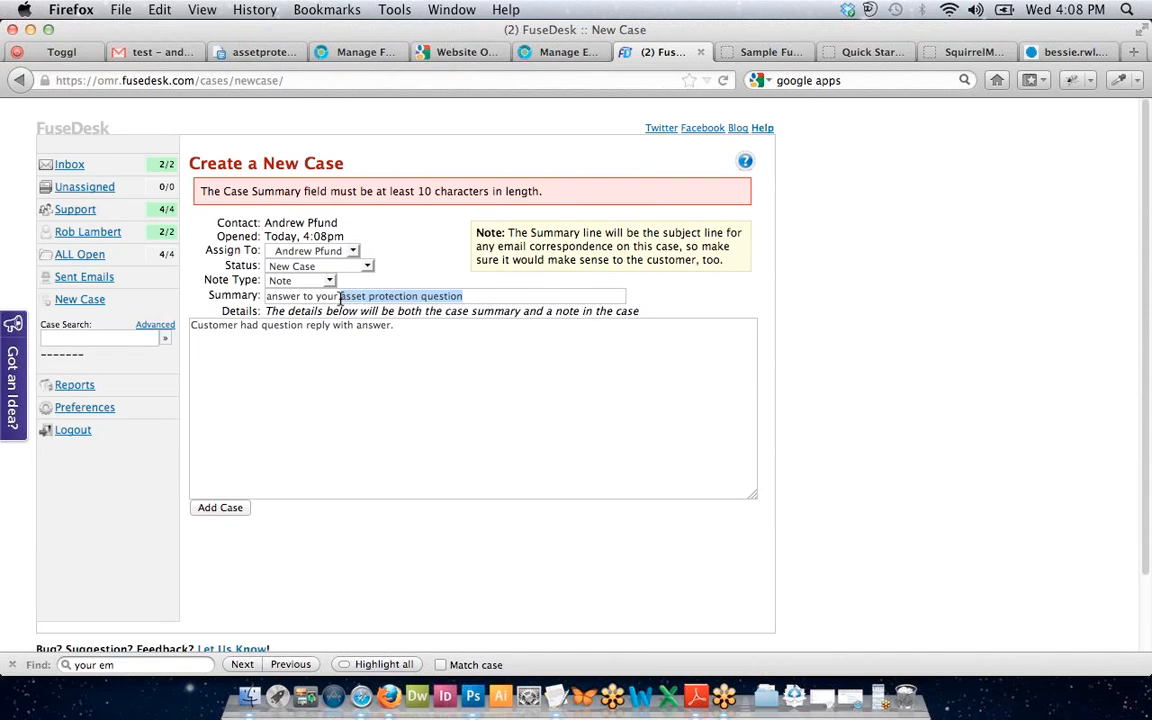
{"action": "left_click", "coordinate": [340, 297]}
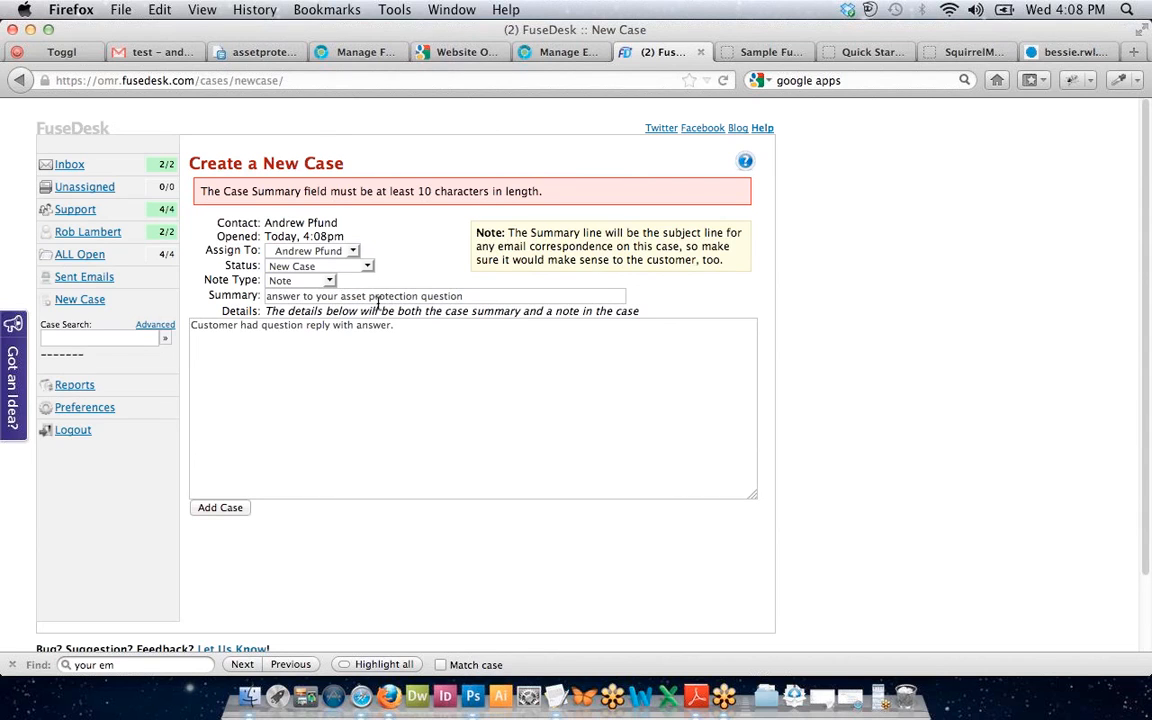
{"action": "triple_click", "coordinate": [344, 294]}
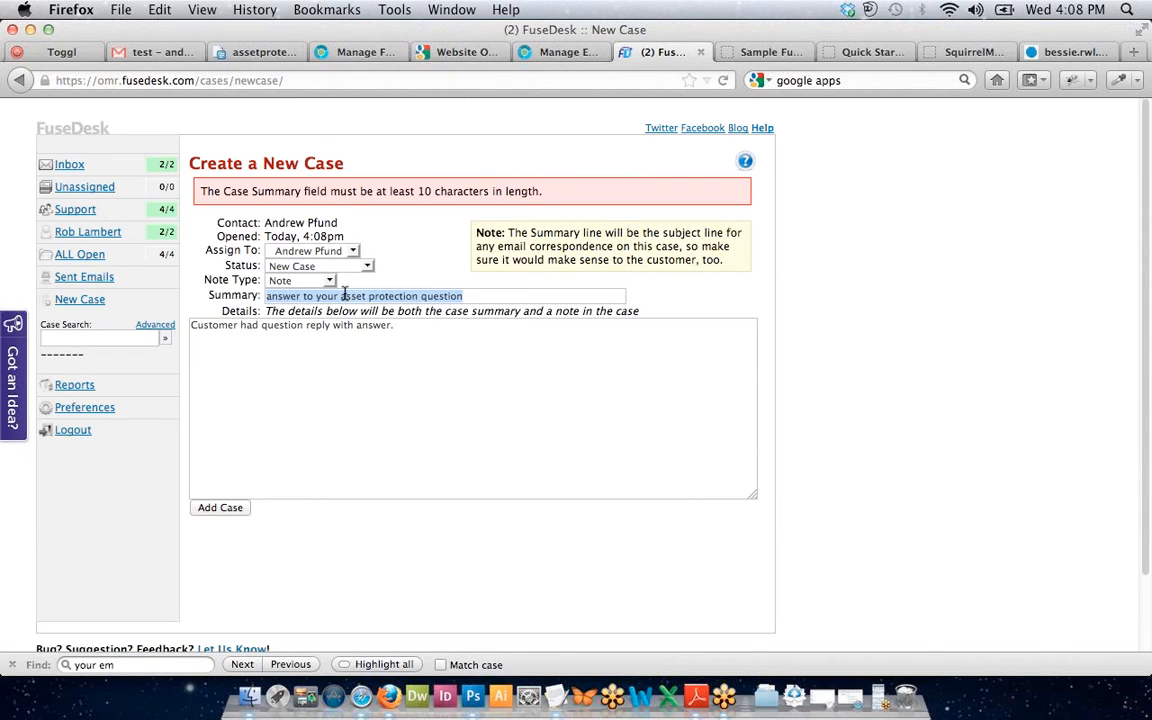
{"action": "left_click", "coordinate": [339, 294]}
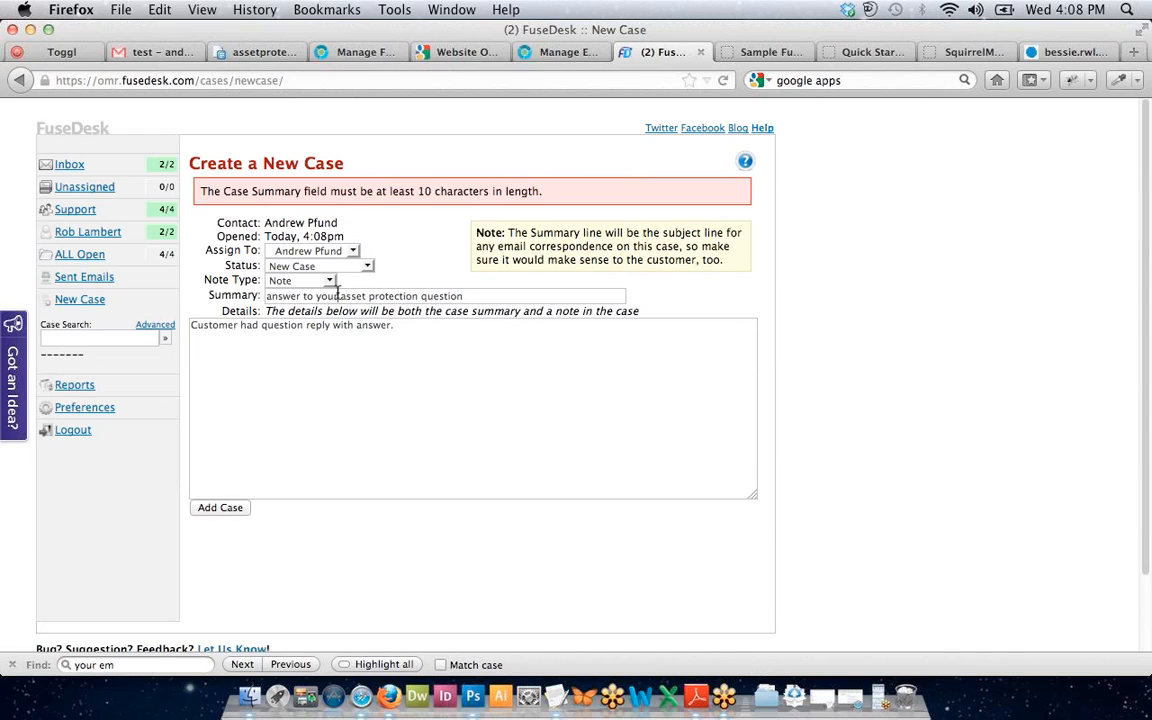
{"action": "left_click_drag", "start_coordinate": [338, 295], "coordinate": [453, 311]}
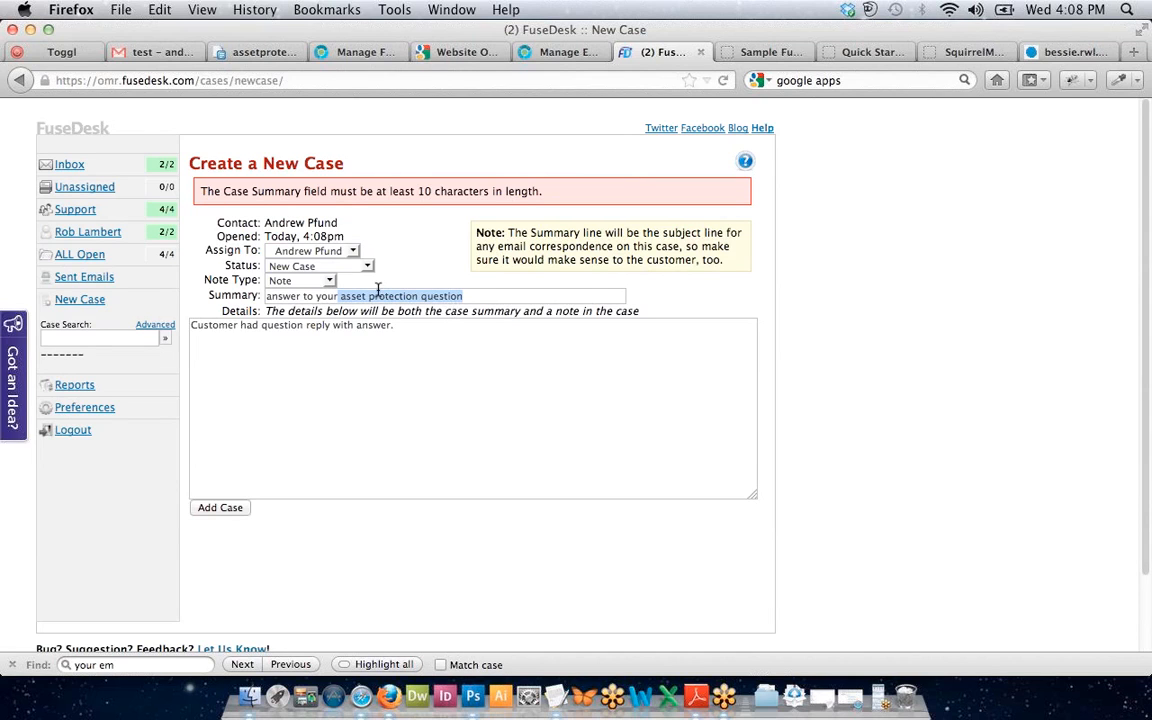
{"action": "key", "text": "BackSpace"}
{"action": "type", "text": "will an"}
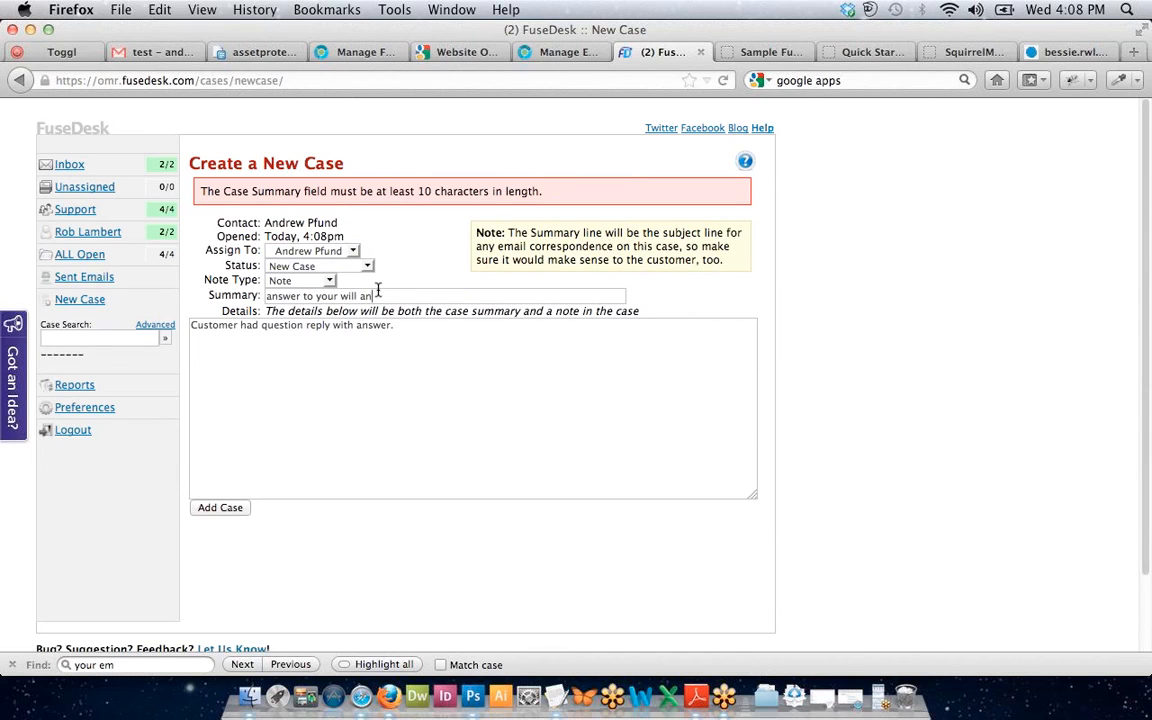
{"action": "type", "text": "d irrevecoble trust question"}
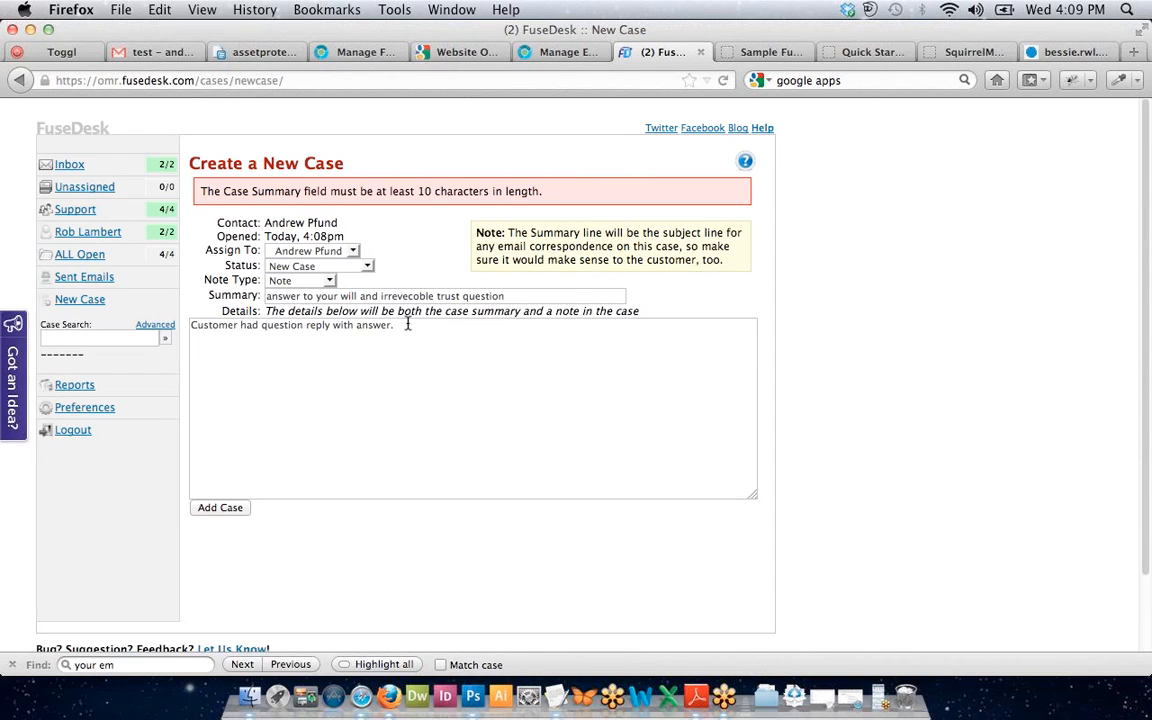
Review the summary and details, undoing a stray entry typed into the details.
{"action": "left_click", "coordinate": [407, 324]}
{"action": "left_click", "coordinate": [420, 296]}
{"action": "left_click", "coordinate": [542, 297]}
{"action": "left_click", "coordinate": [529, 356]}
{"action": "type", "text": "Wil"}
{"action": "key", "text": "BackSpace"}
{"action": "key", "text": "BackSpace"}
{"action": "key", "text": "BackSpace"}
Add a line break after the details and submit the will and trust question case.
{"action": "left_click", "coordinate": [195, 508]}
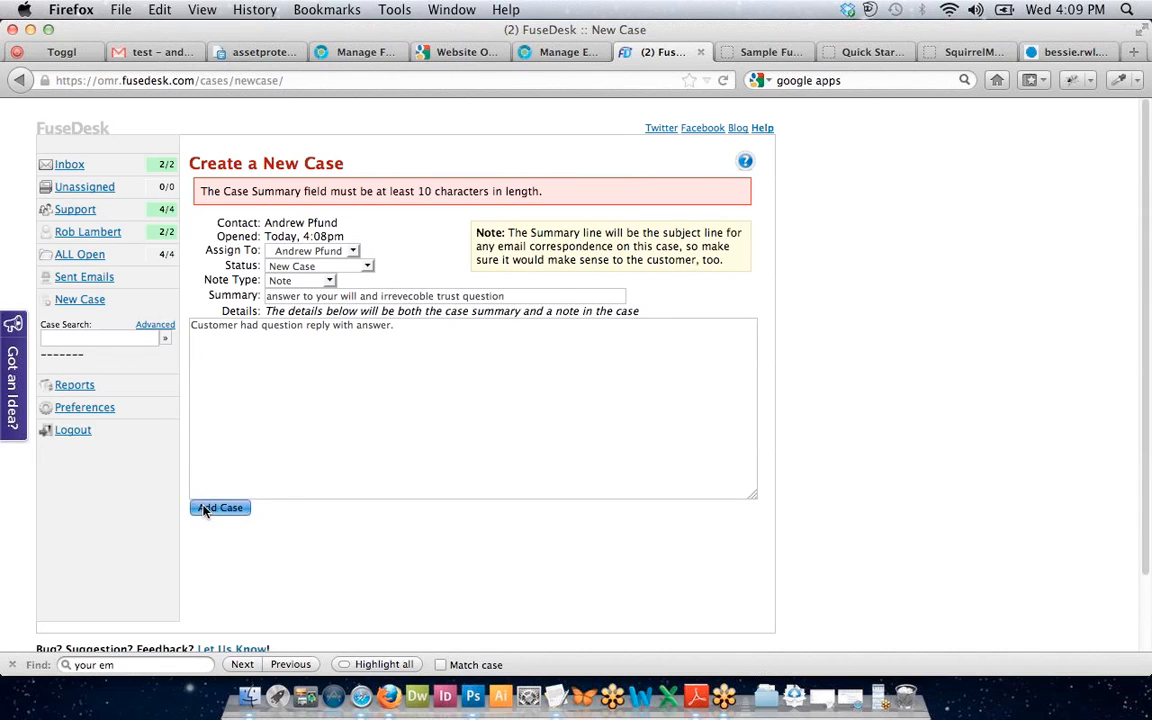
{"action": "key", "text": "super+a"}
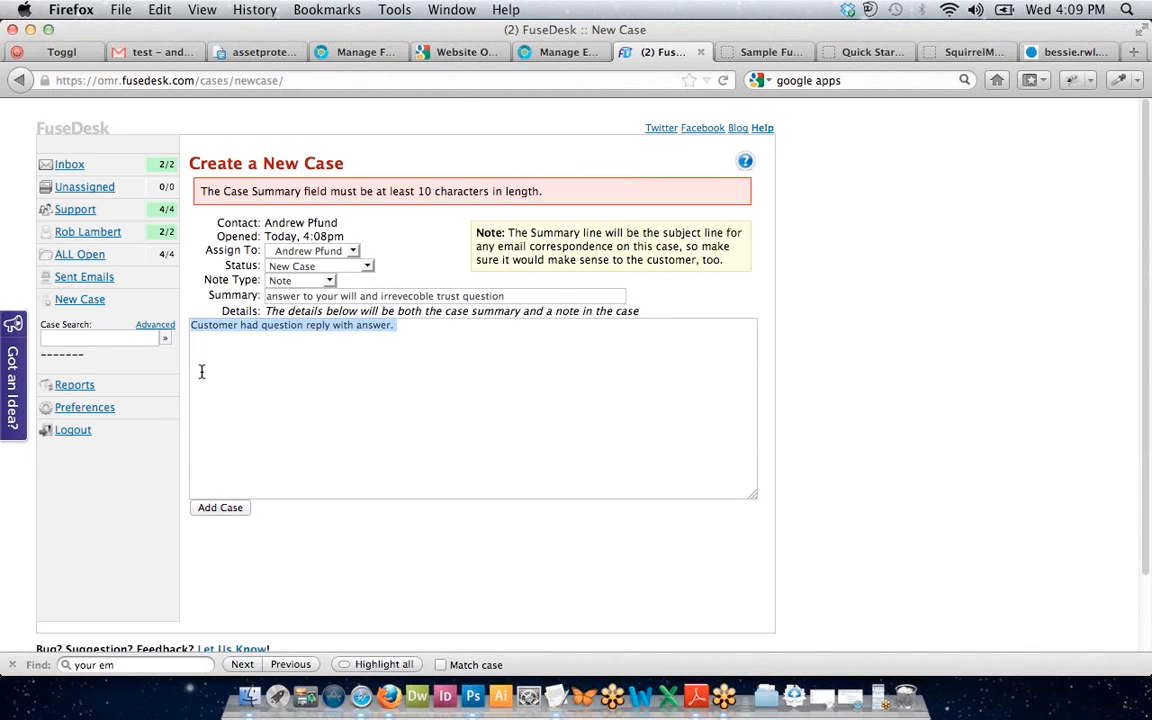
{"action": "key", "text": "Right"}
{"action": "key", "text": "Return"}
{"action": "key", "text": "Return"}
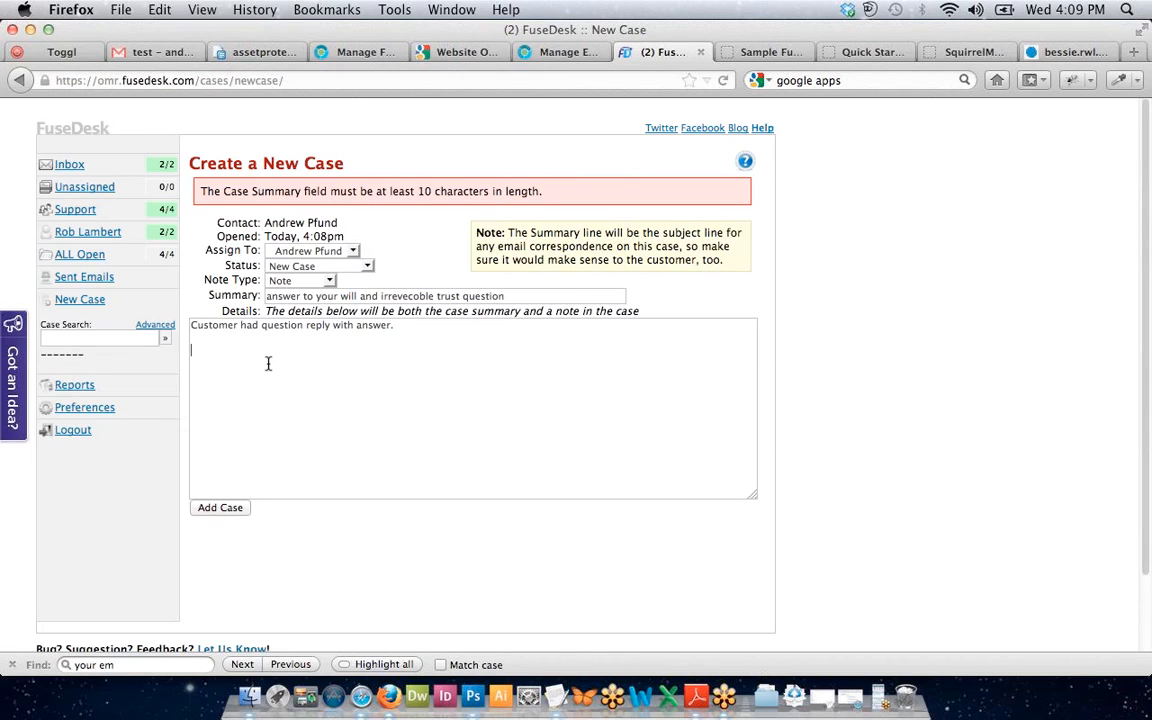
{"action": "left_click", "coordinate": [246, 509]}
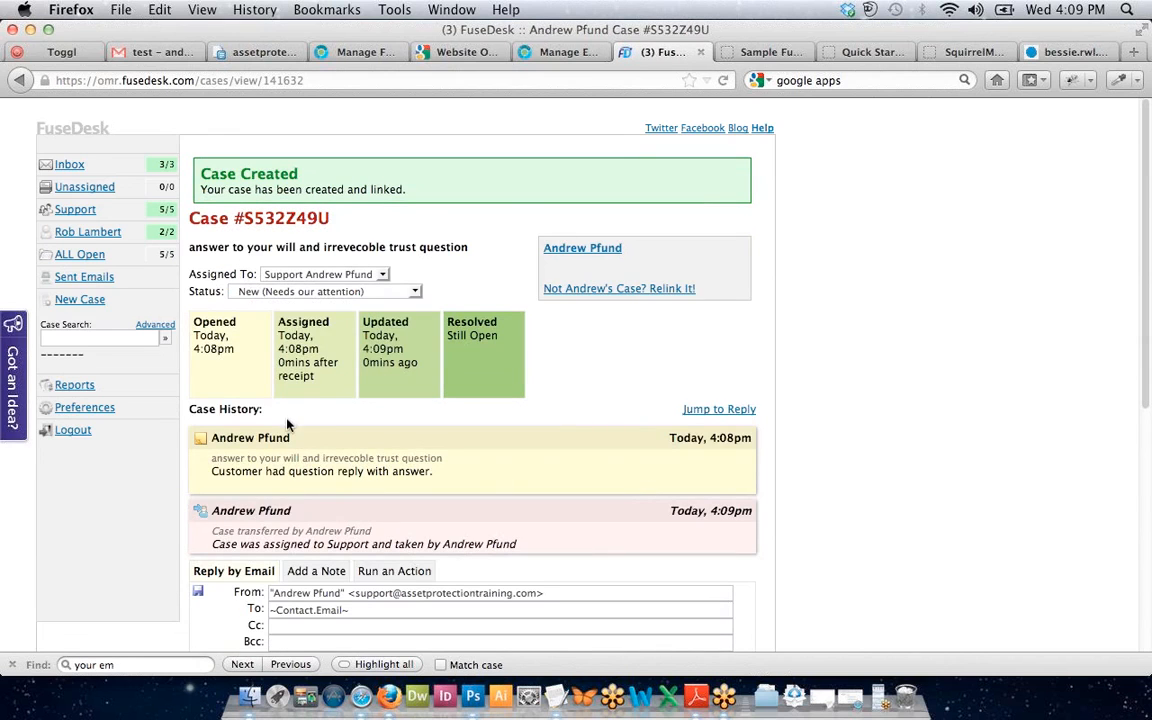
Type 'rneowdj' as the reply body, leaving the template category unchanged.
{"action": "scroll", "coordinate": [287, 455], "scroll_direction": "down", "scroll_amount": 5}
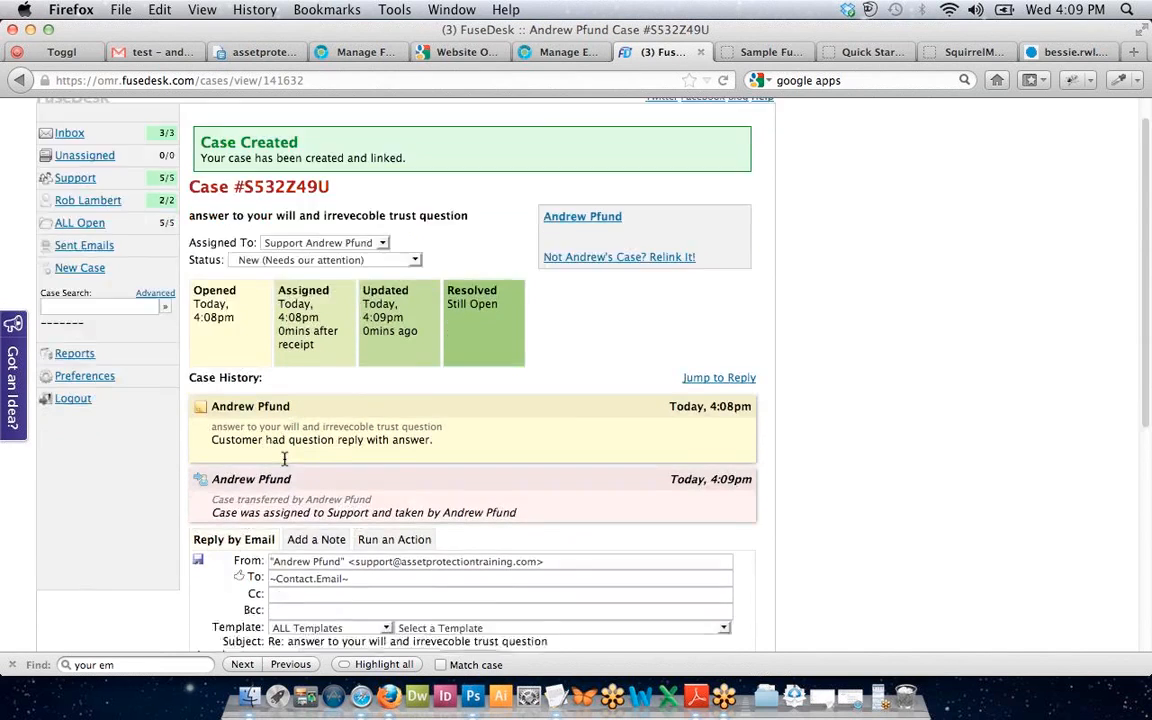
{"action": "left_click", "coordinate": [289, 437]}
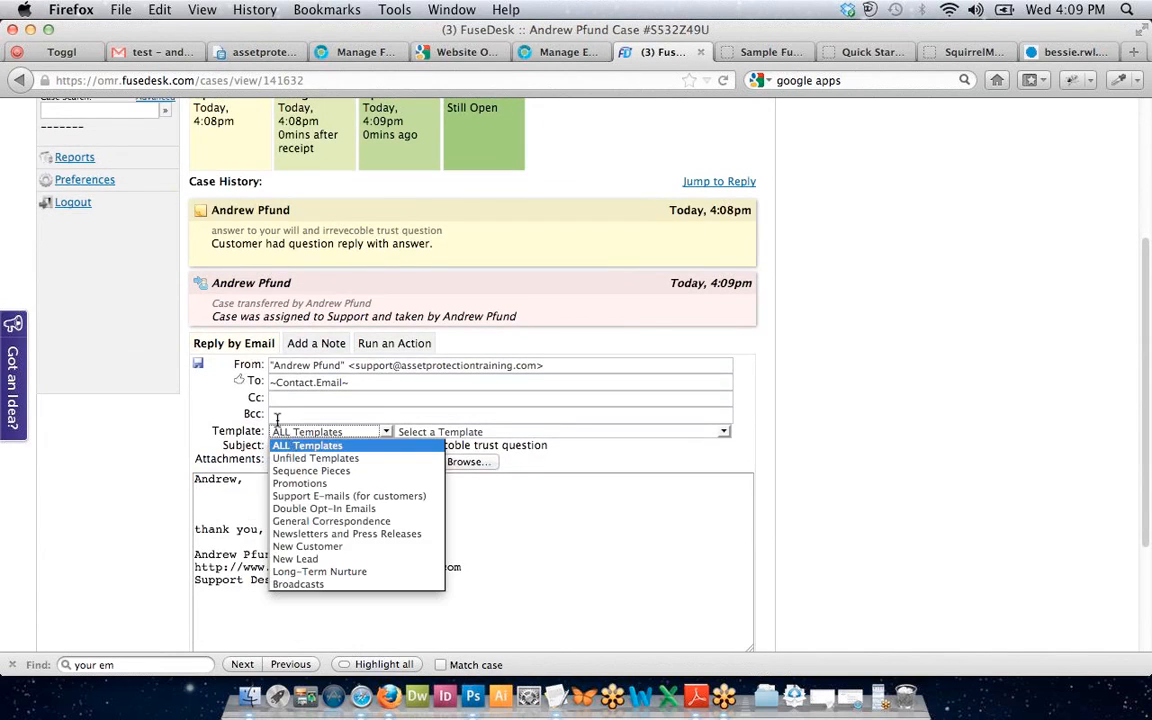
{"action": "left_click", "coordinate": [295, 446]}
{"action": "left_click", "coordinate": [345, 434]}
{"action": "left_click", "coordinate": [352, 438]}
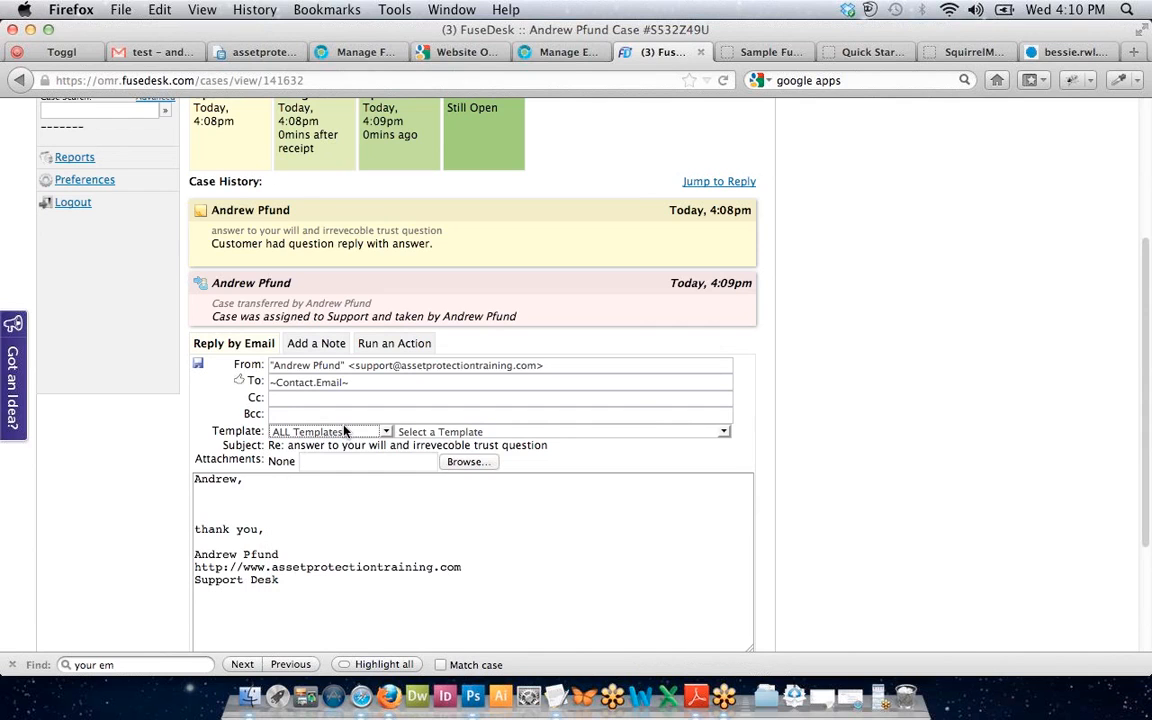
{"action": "left_click", "coordinate": [316, 532]}
{"action": "left_click", "coordinate": [254, 507]}
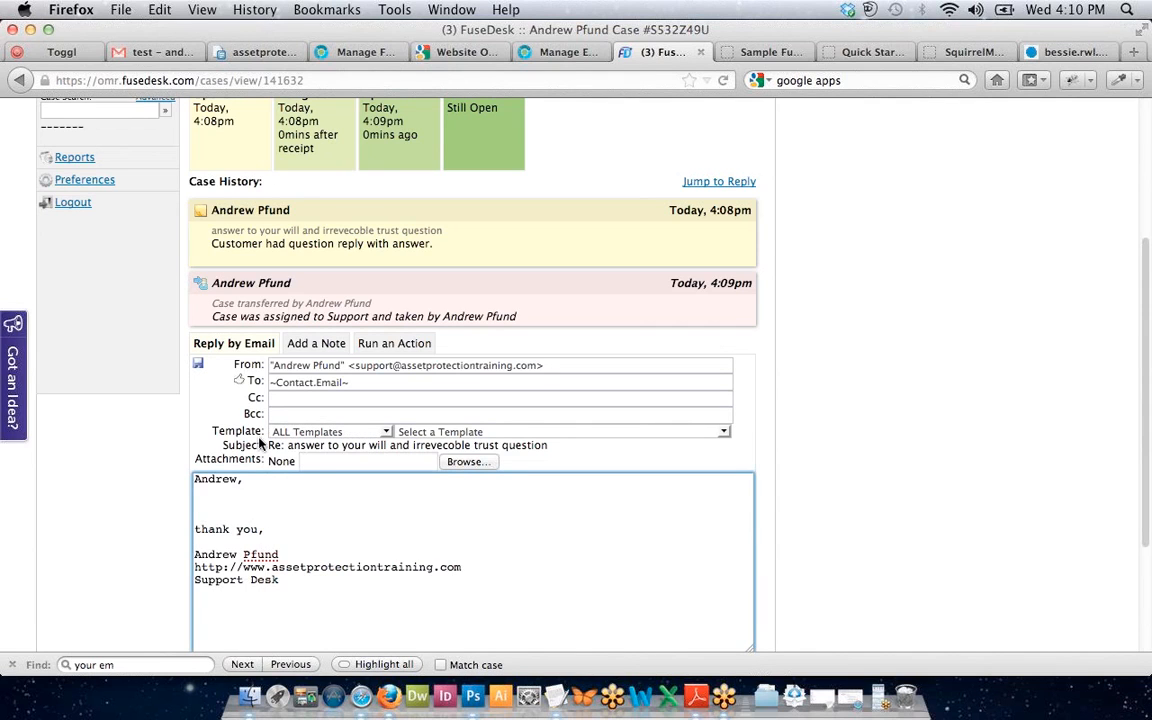
{"action": "type", "text": "h"}
{"action": "key", "text": "BackSpace"}
{"action": "type", "text": "rneowdj"}
Send the email reply to the customer.
{"action": "scroll", "coordinate": [170, 368], "scroll_direction": "down", "scroll_amount": 1}
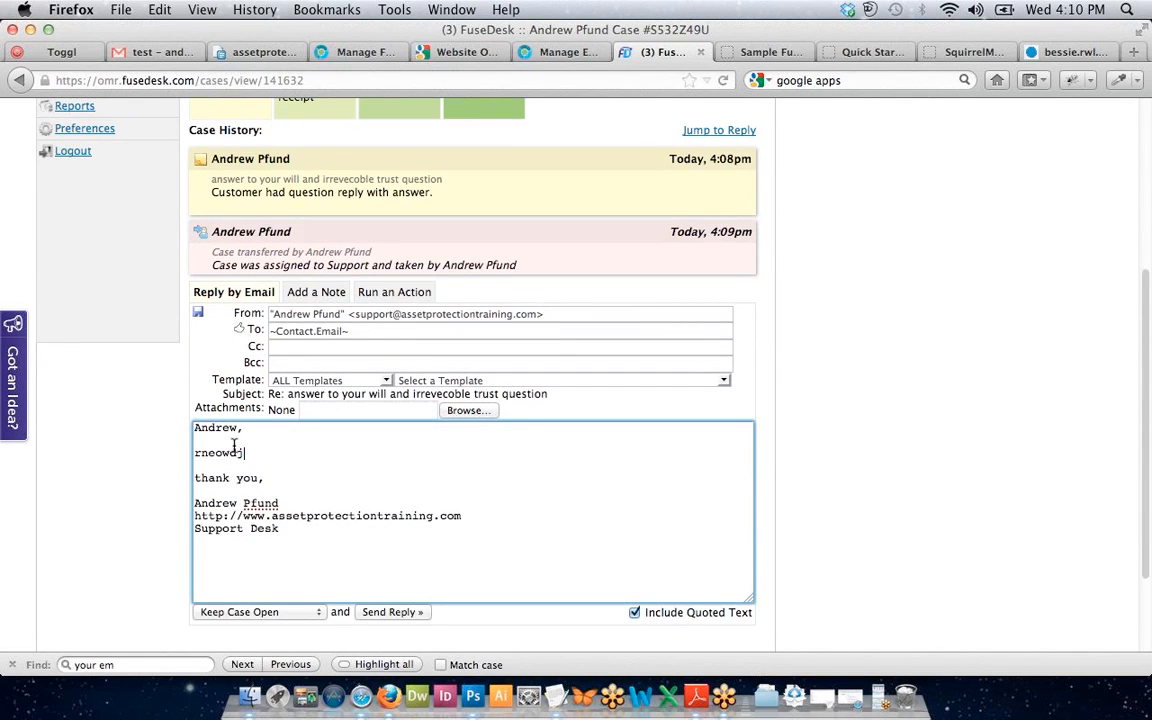
{"action": "scroll", "coordinate": [294, 338], "scroll_direction": "up", "scroll_amount": 5}
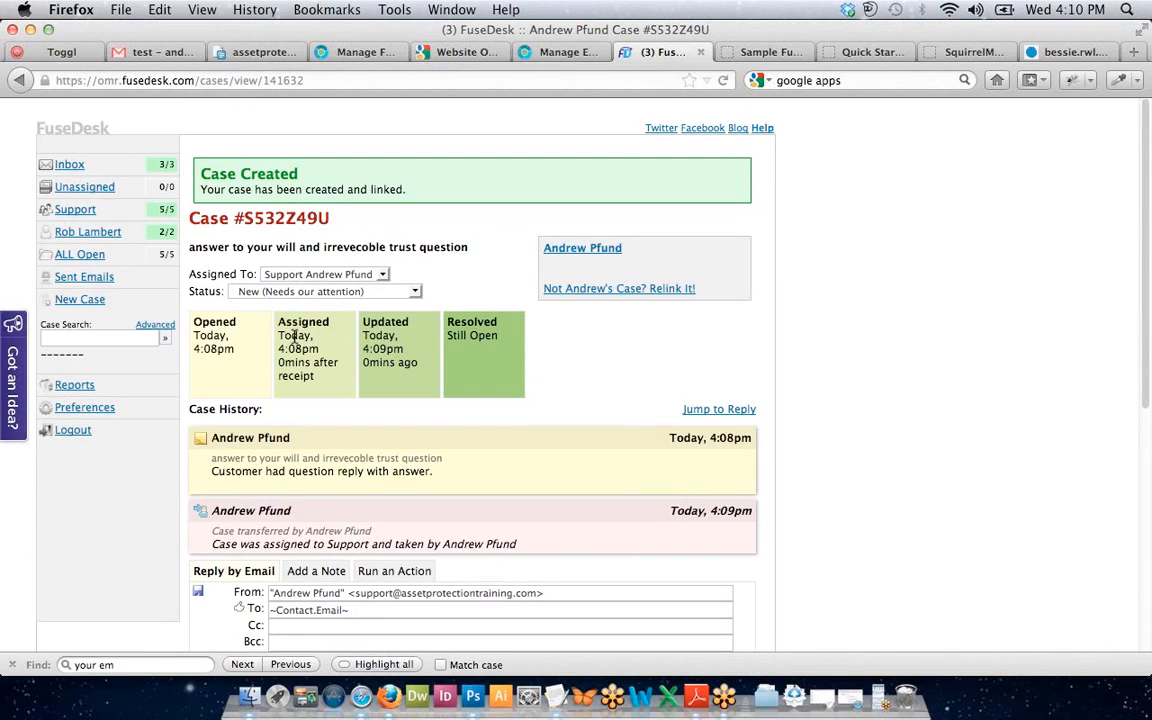
{"action": "scroll", "coordinate": [294, 336], "scroll_direction": "down", "scroll_amount": 2}
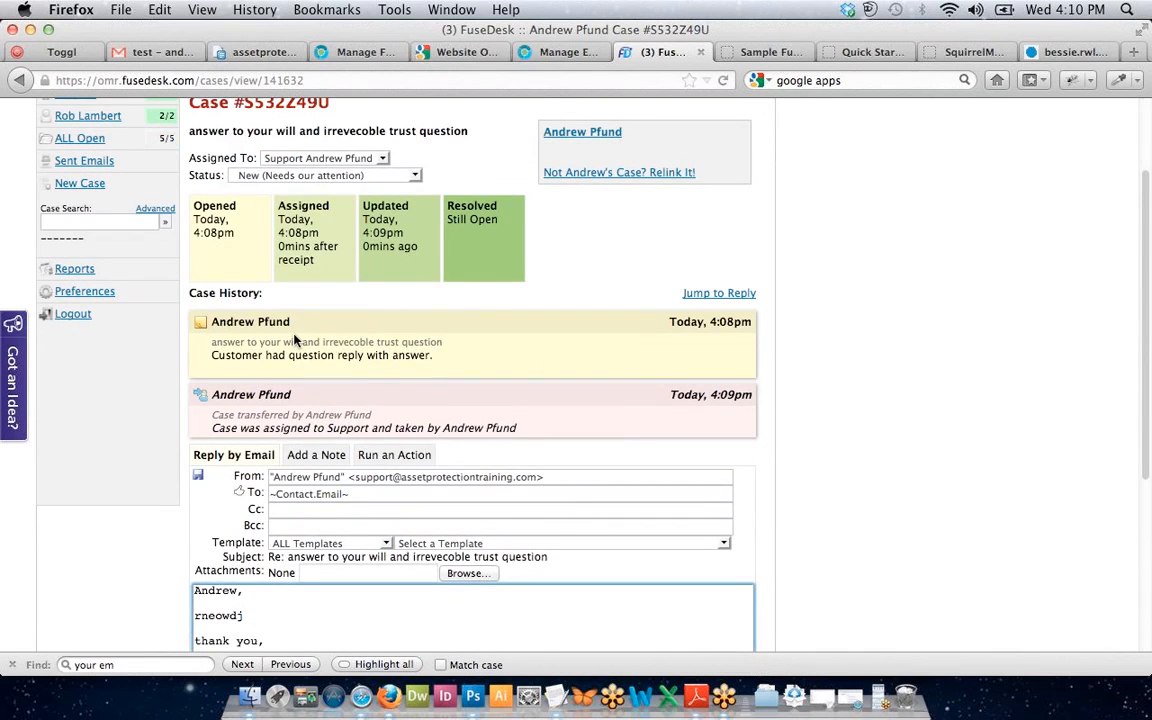
{"action": "scroll", "coordinate": [294, 340], "scroll_direction": "down", "scroll_amount": 4}
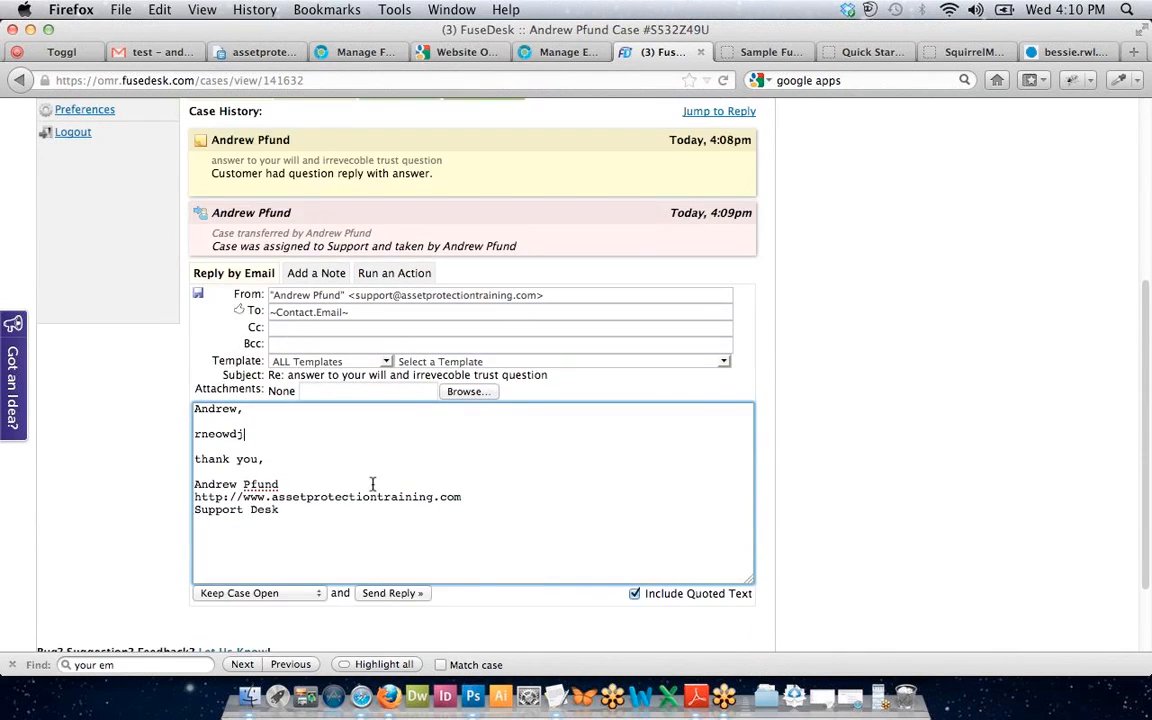
{"action": "left_click", "coordinate": [380, 598]}
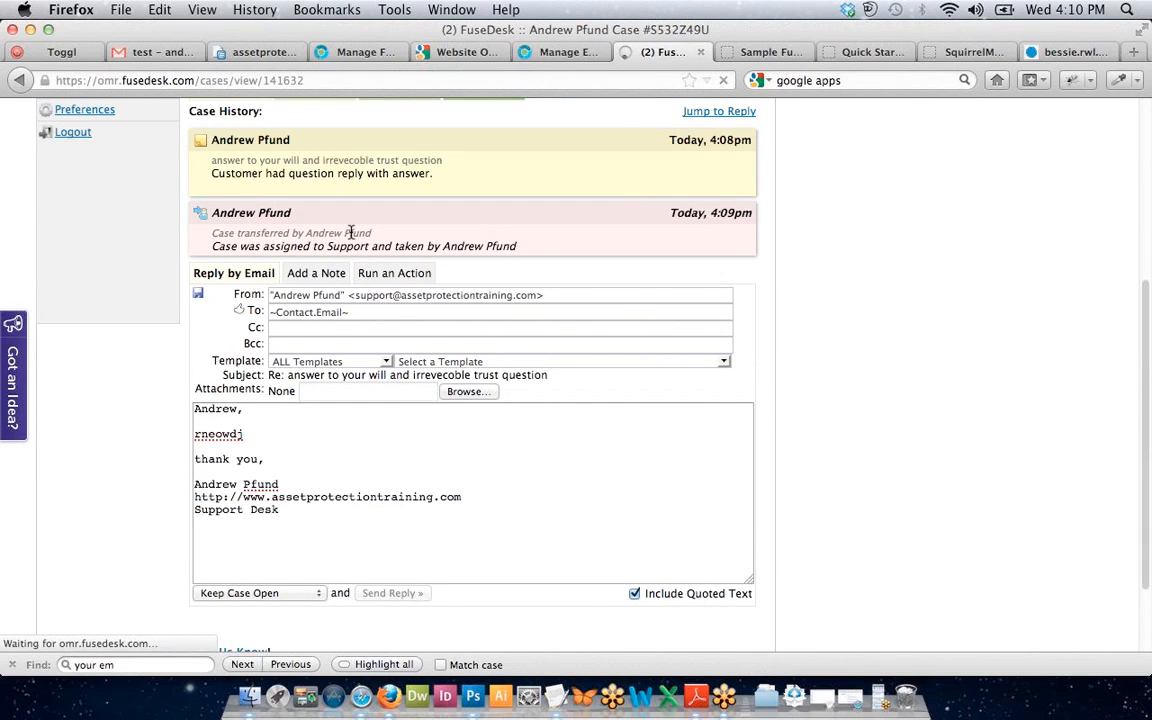
Reopen the will and irrevocable trust case and switch to adding a note.
{"action": "scroll", "coordinate": [337, 350], "scroll_direction": "down", "scroll_amount": 2}
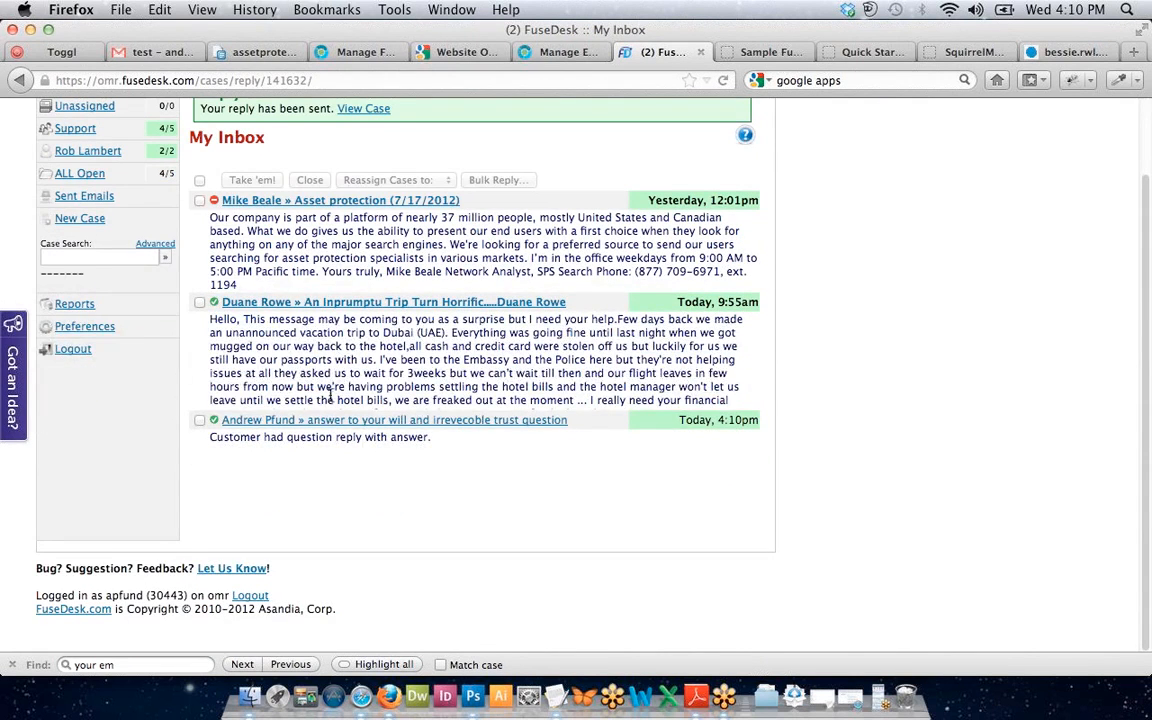
{"action": "left_click", "coordinate": [314, 423]}
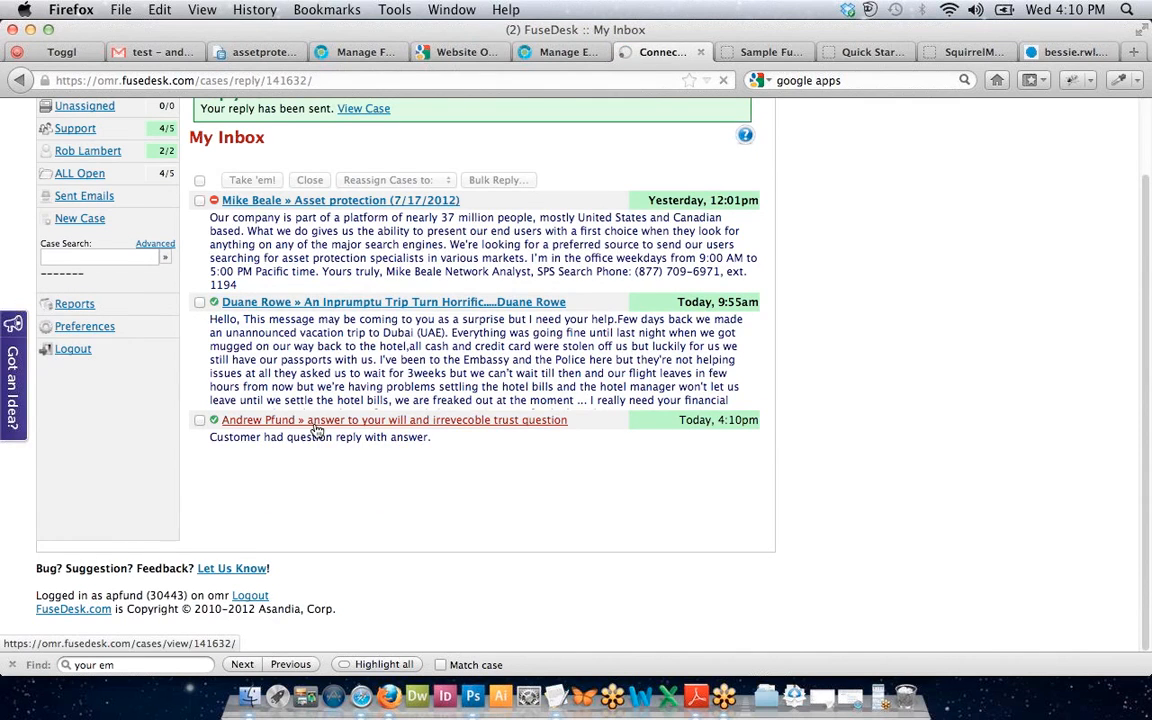
{"action": "scroll", "coordinate": [299, 472], "scroll_direction": "down", "scroll_amount": 7}
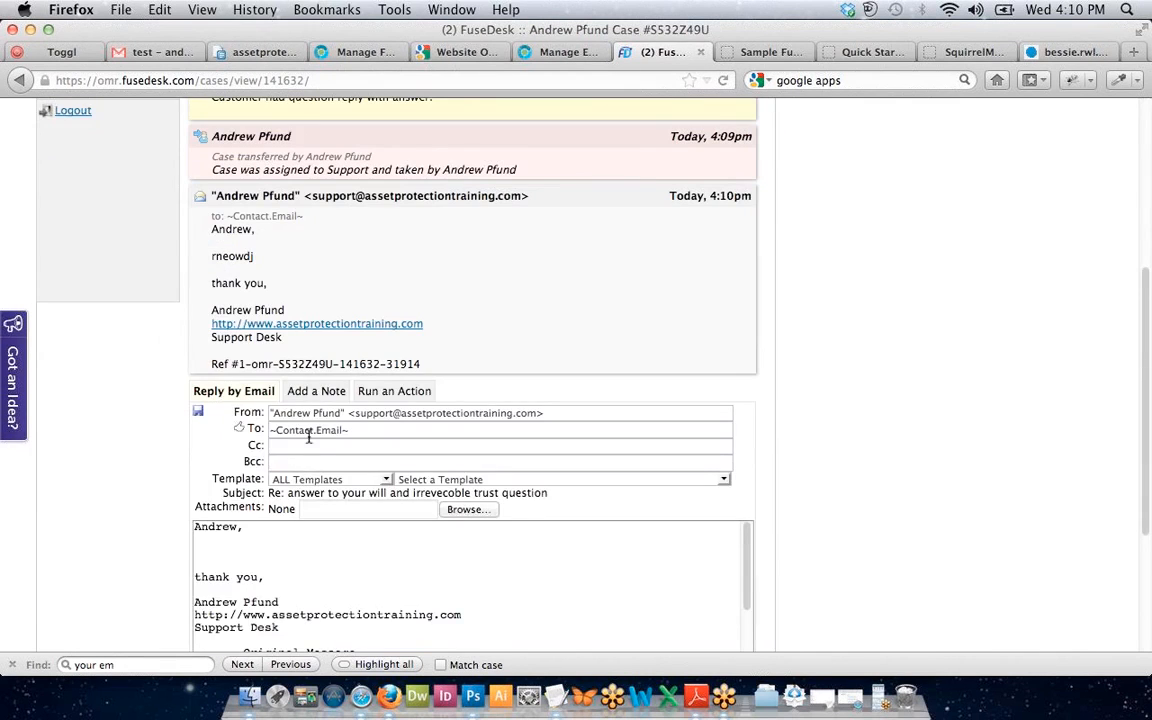
{"action": "left_click", "coordinate": [305, 393]}
{"action": "scroll", "coordinate": [330, 352], "scroll_direction": "down", "scroll_amount": 2}
Title the phone call note 'Return call left vm'.
{"action": "left_click", "coordinate": [314, 432]}
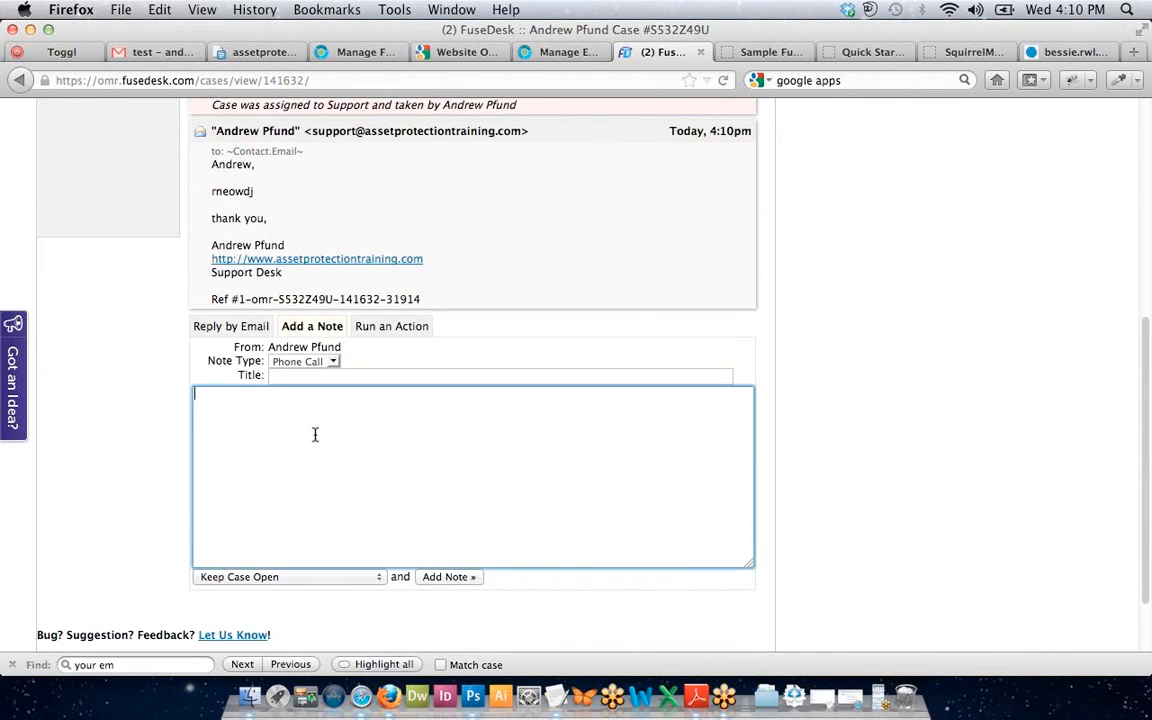
{"action": "left_click", "coordinate": [293, 374]}
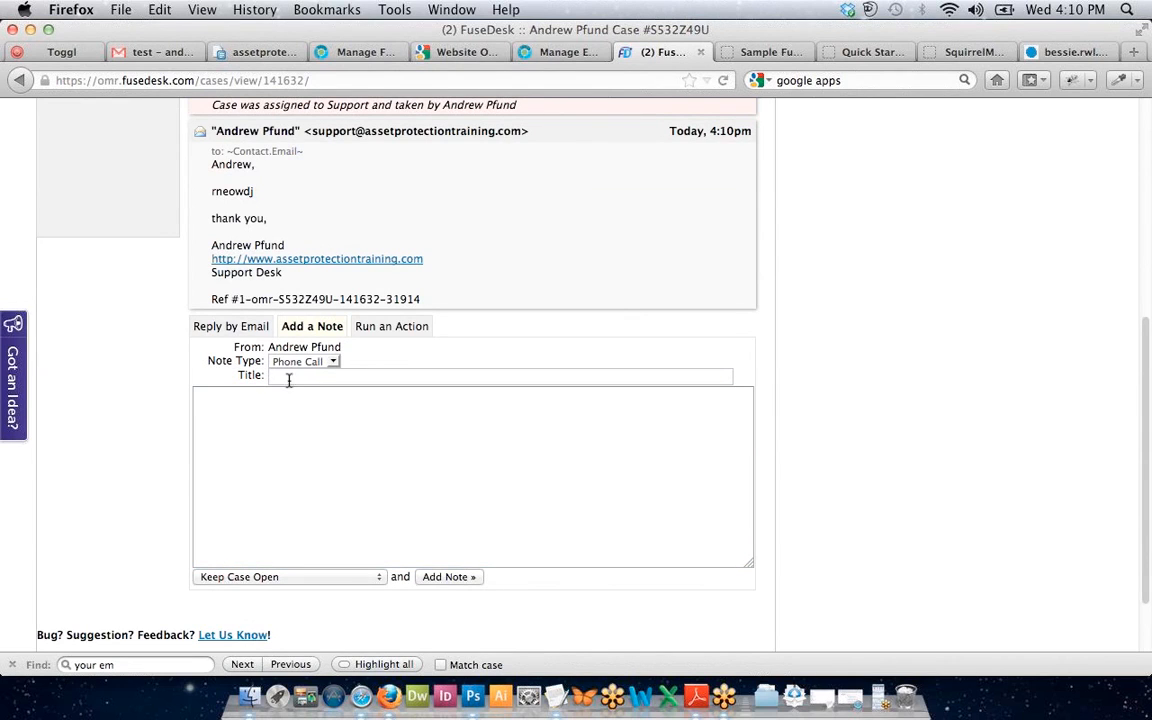
{"action": "left_click", "coordinate": [268, 433]}
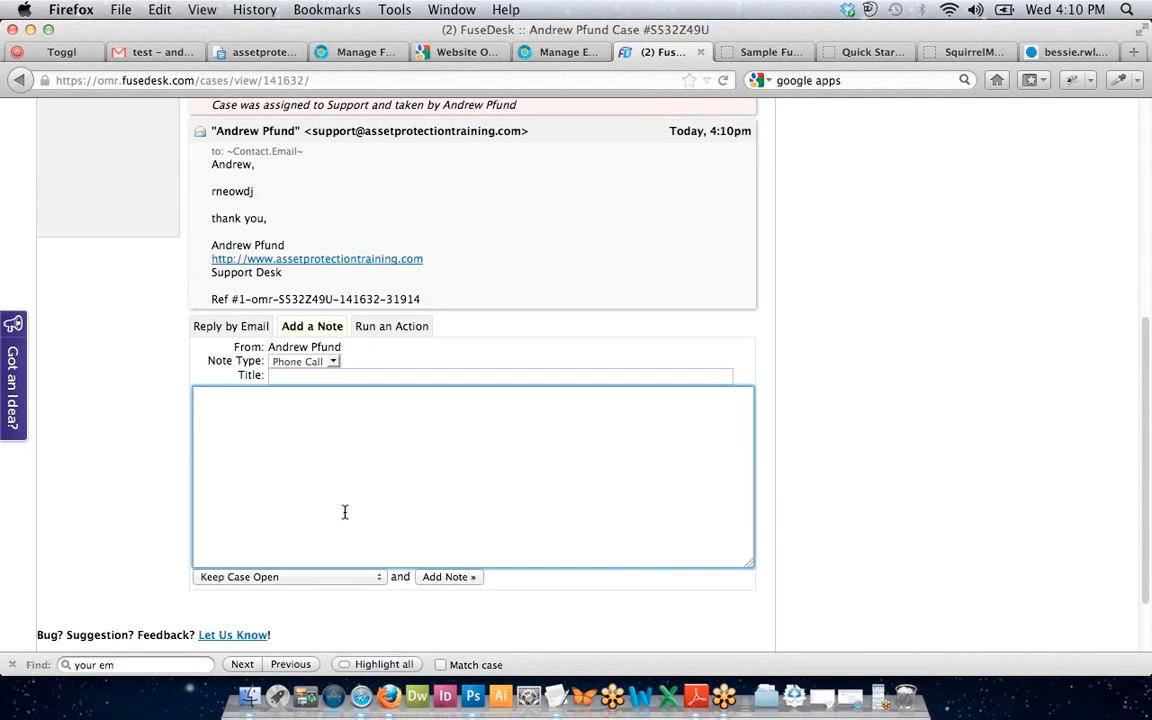
{"action": "left_click", "coordinate": [363, 375]}
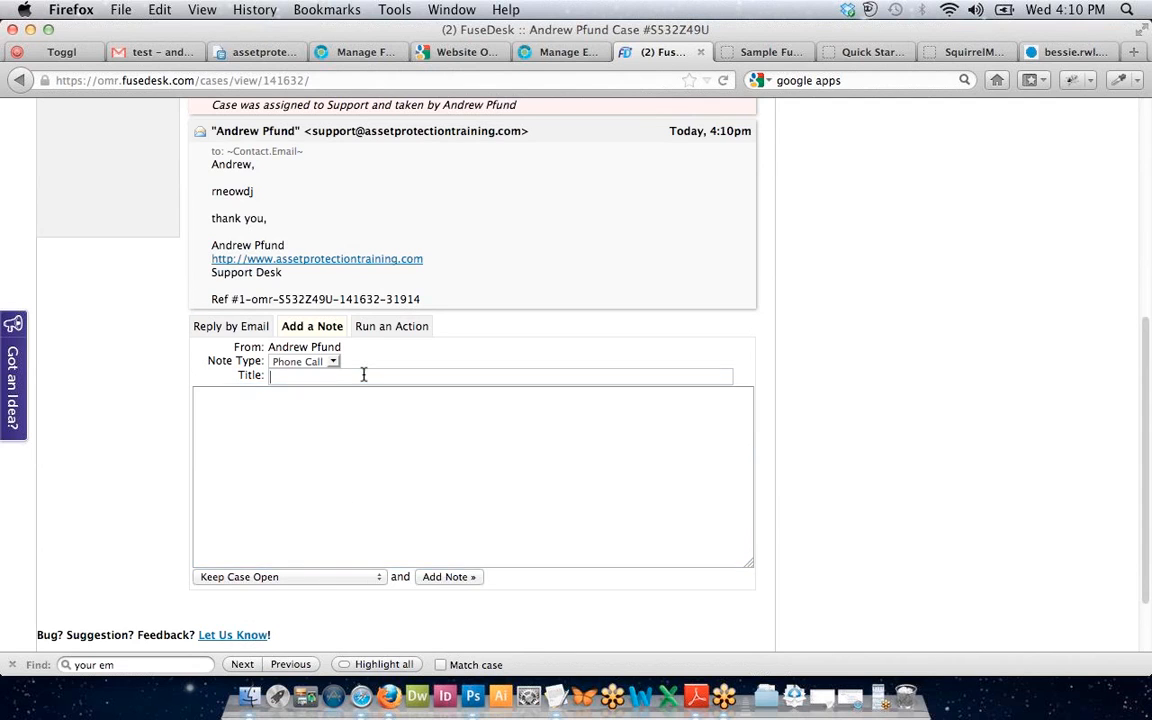
{"action": "scroll", "coordinate": [320, 395], "scroll_direction": "up", "scroll_amount": 3}
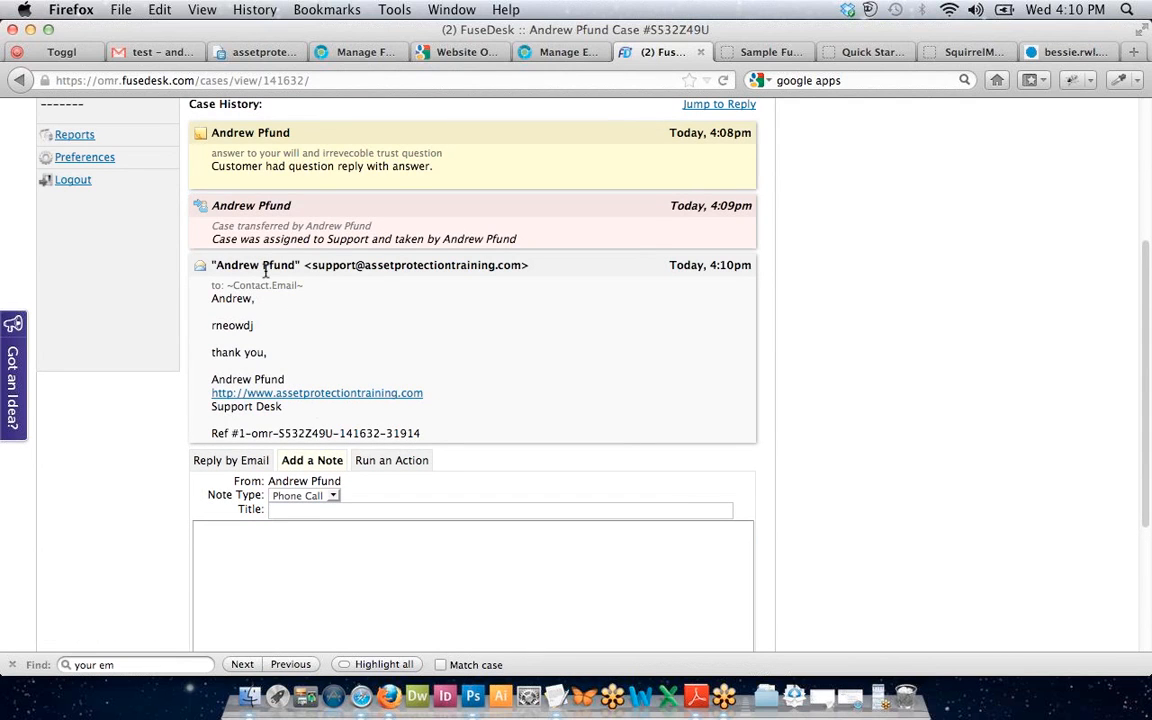
{"action": "type", "text": "Re"}
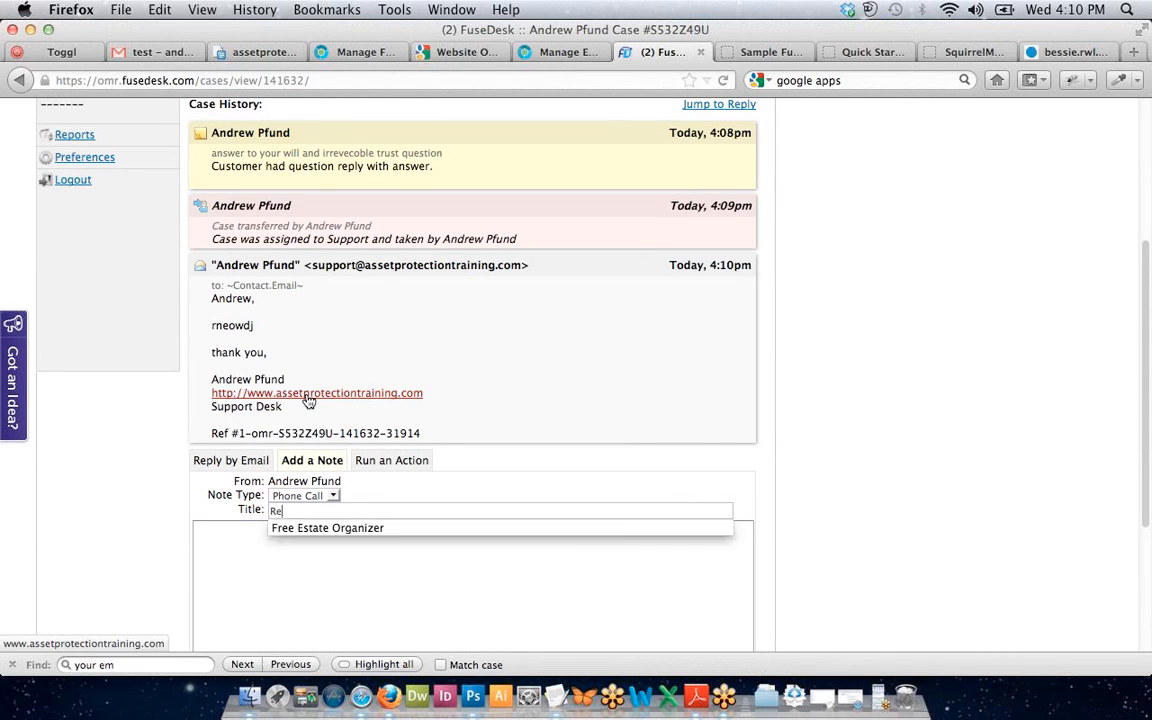
{"action": "type", "text": "turn call left vm"}
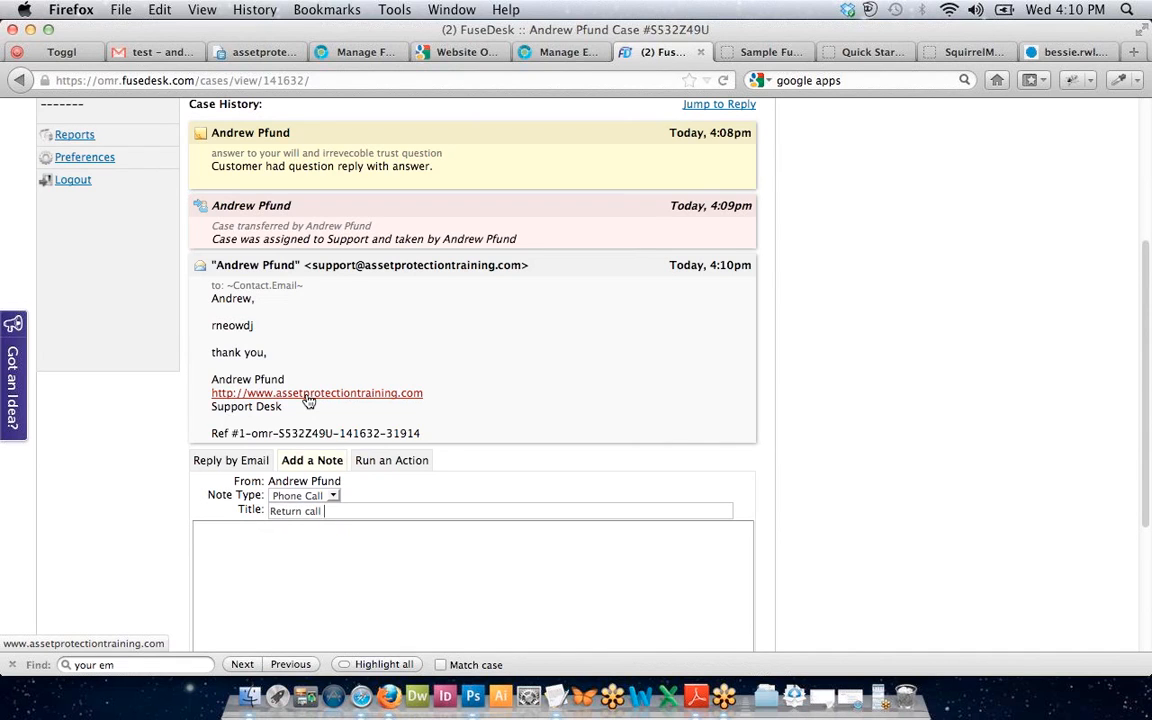
Write the note body 'left message to setup consult' followed by the consultant's name.
{"action": "left_click", "coordinate": [224, 617]}
{"action": "scroll", "coordinate": [319, 429], "scroll_direction": "down", "scroll_amount": 3}
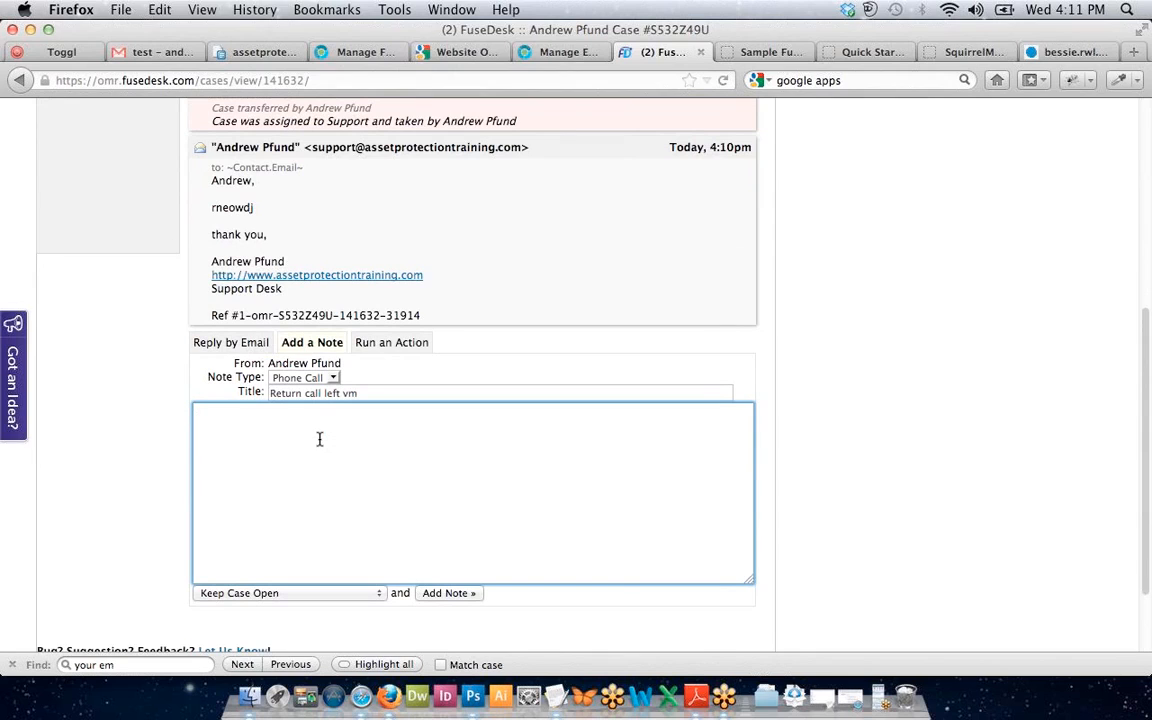
{"action": "type", "text": "me"}
{"action": "type", "text": "ssage conten"}
{"action": "type", "text": "t"}
{"action": "key", "text": "BackSpace"}
{"action": "key", "text": "BackSpace"}
{"action": "key", "text": "BackSpace"}
{"action": "key", "text": "BackSpace"}
{"action": "key", "text": "BackSpace"}
{"action": "key", "text": "BackSpace"}
{"action": "key", "text": "BackSpace"}
{"action": "key", "text": "BackSpace"}
{"action": "key", "text": "BackSpace"}
{"action": "key", "text": "BackSpace"}
{"action": "key", "text": "BackSpace"}
{"action": "key", "text": "BackSpace"}
{"action": "key", "text": "BackSpace"}
{"action": "key", "text": "BackSpace"}
{"action": "key", "text": "BackSpace"}
{"action": "key", "text": "BackSpace"}
{"action": "type", "text": "left message to setup "}
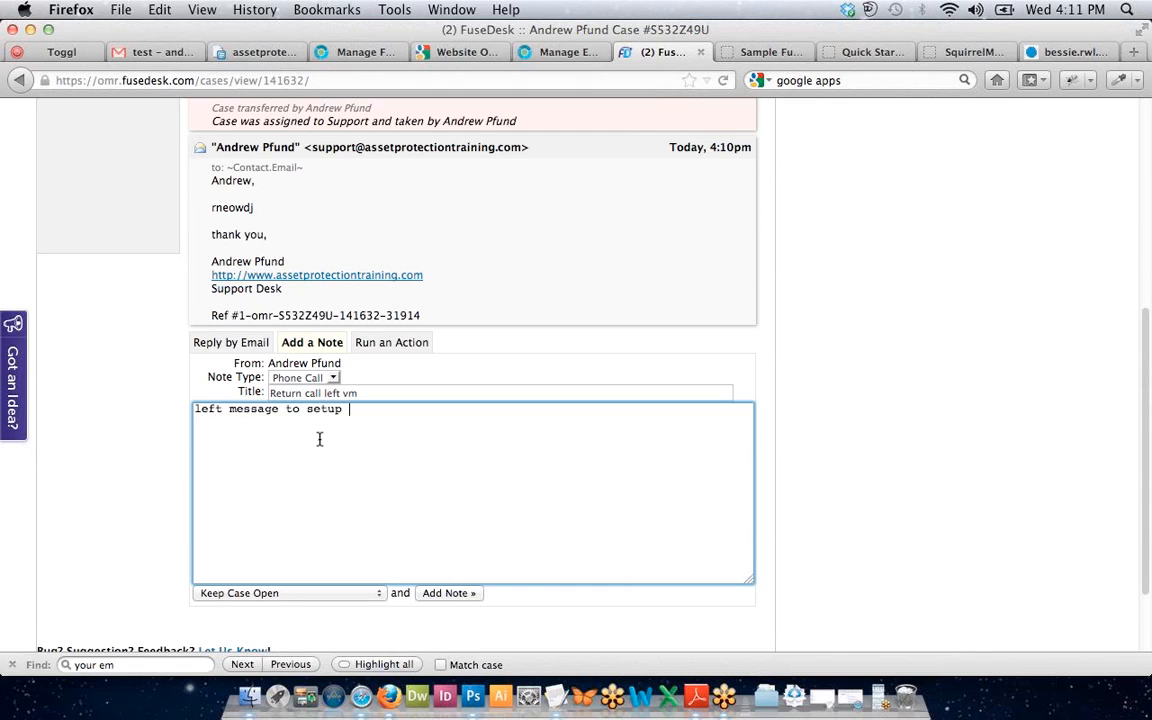
{"action": "type", "text": "consult"}
{"action": "left_click", "coordinate": [426, 594]}
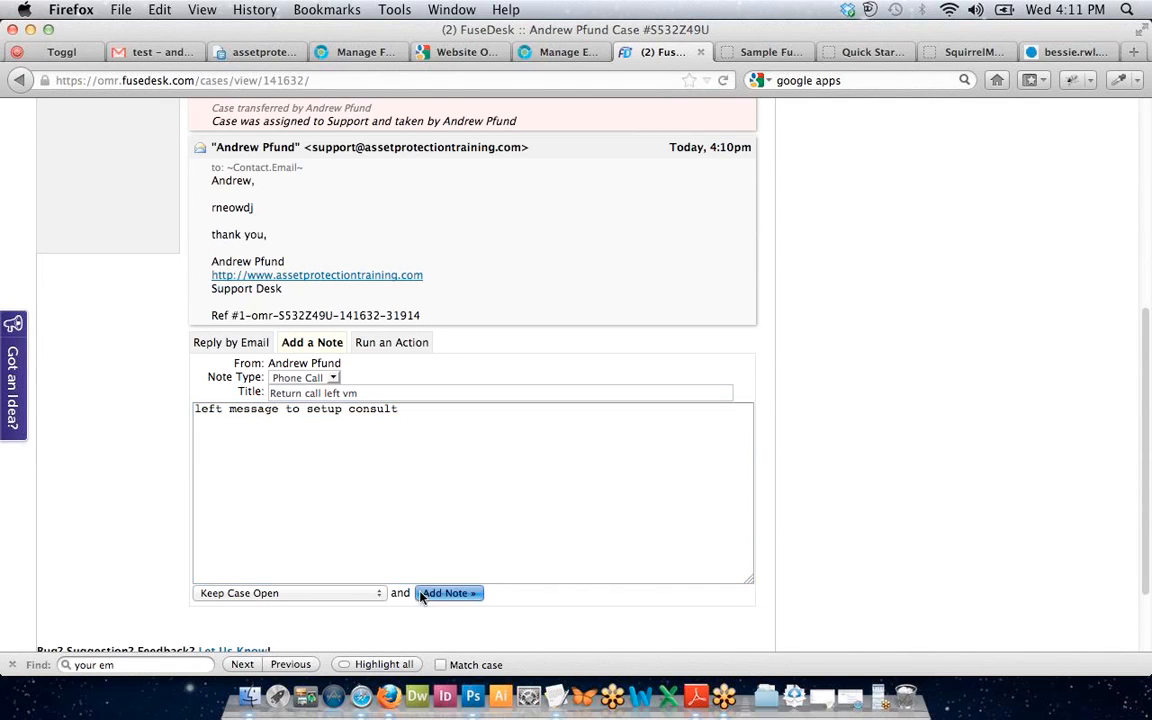
{"action": "left_click", "coordinate": [446, 437]}
{"action": "type", "text": "with Rob."}
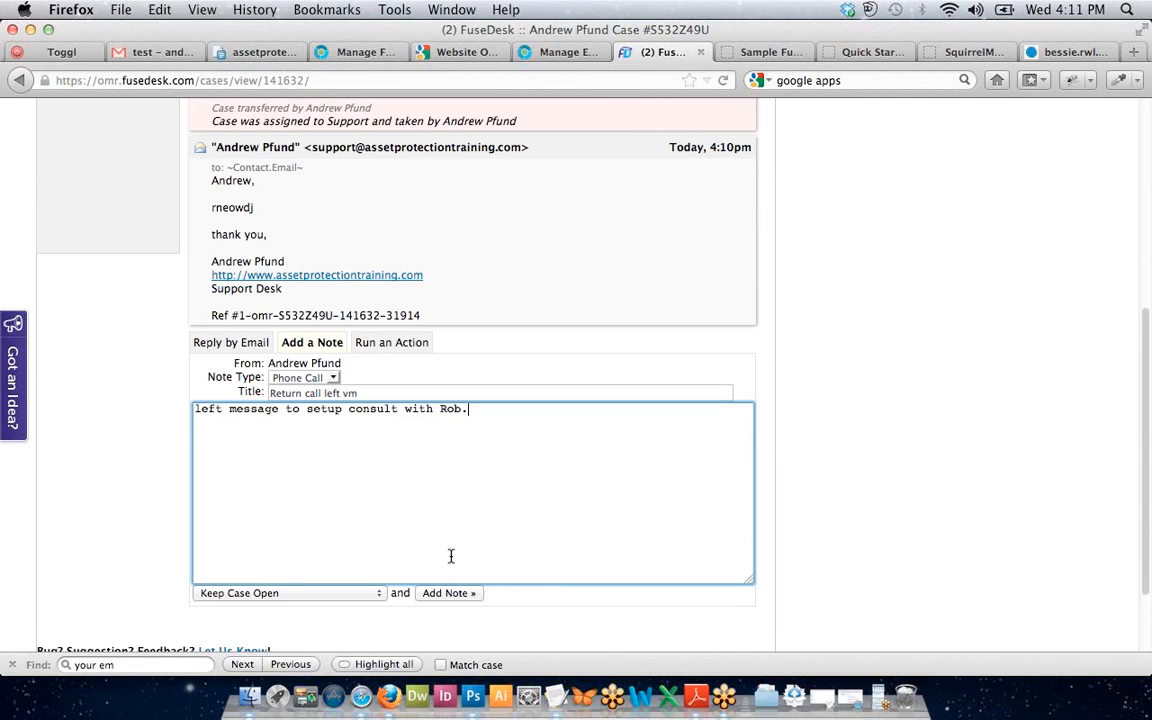
Choose reassignment to the consultant in the after-note dropdown and try adding the note.
{"action": "left_click", "coordinate": [306, 593]}
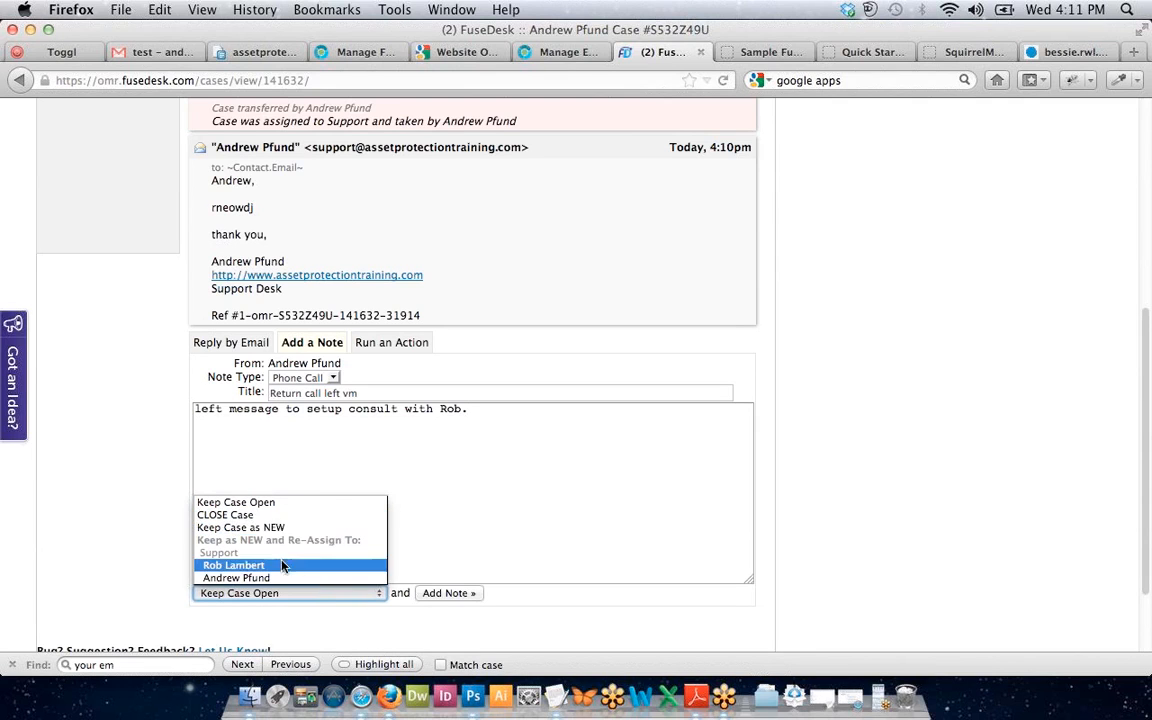
{"action": "left_click", "coordinate": [283, 504]}
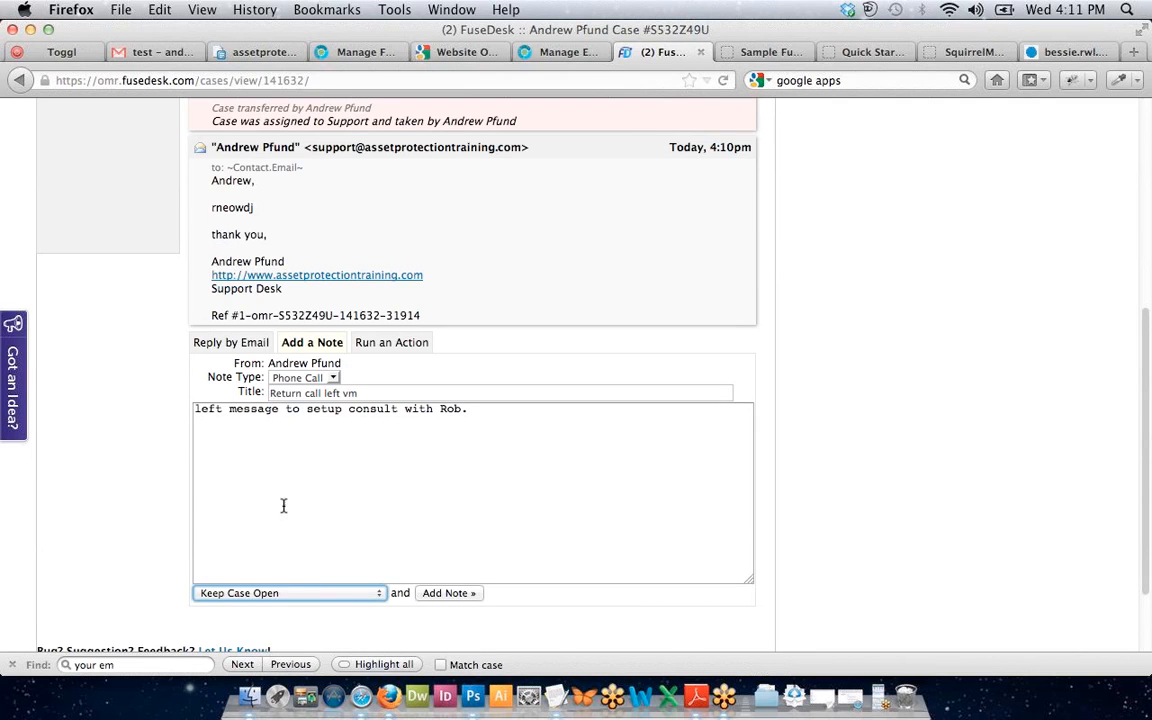
{"action": "left_click", "coordinate": [275, 593]}
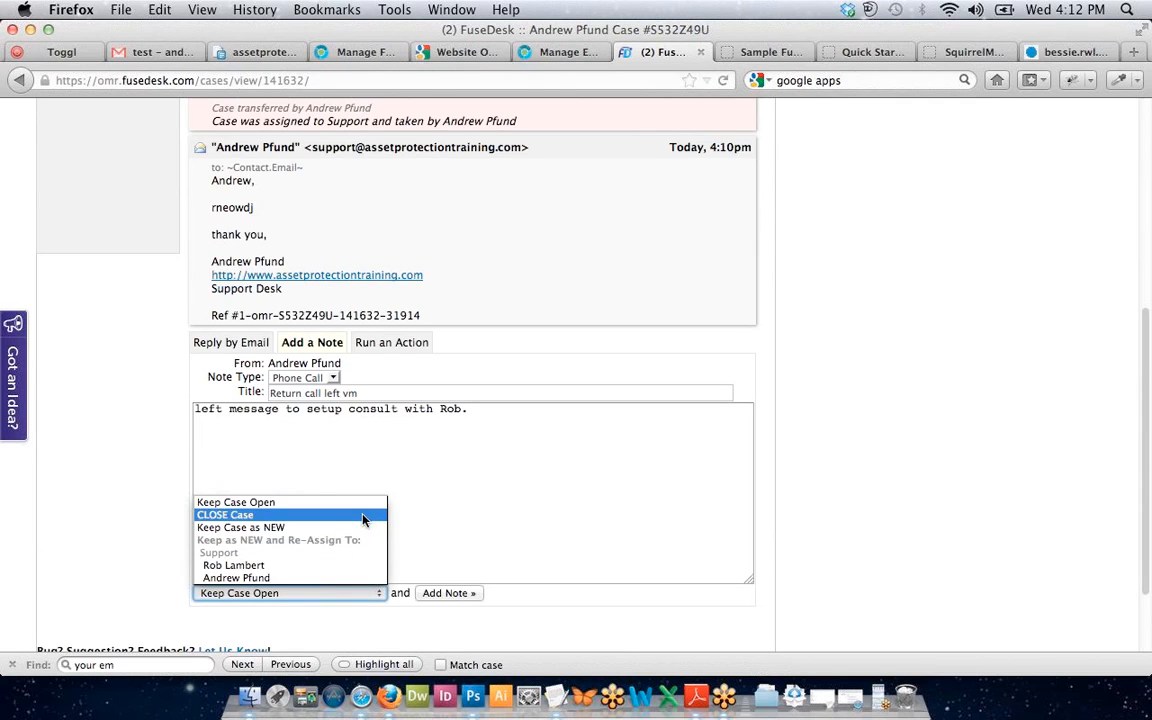
{"action": "left_click", "coordinate": [360, 565]}
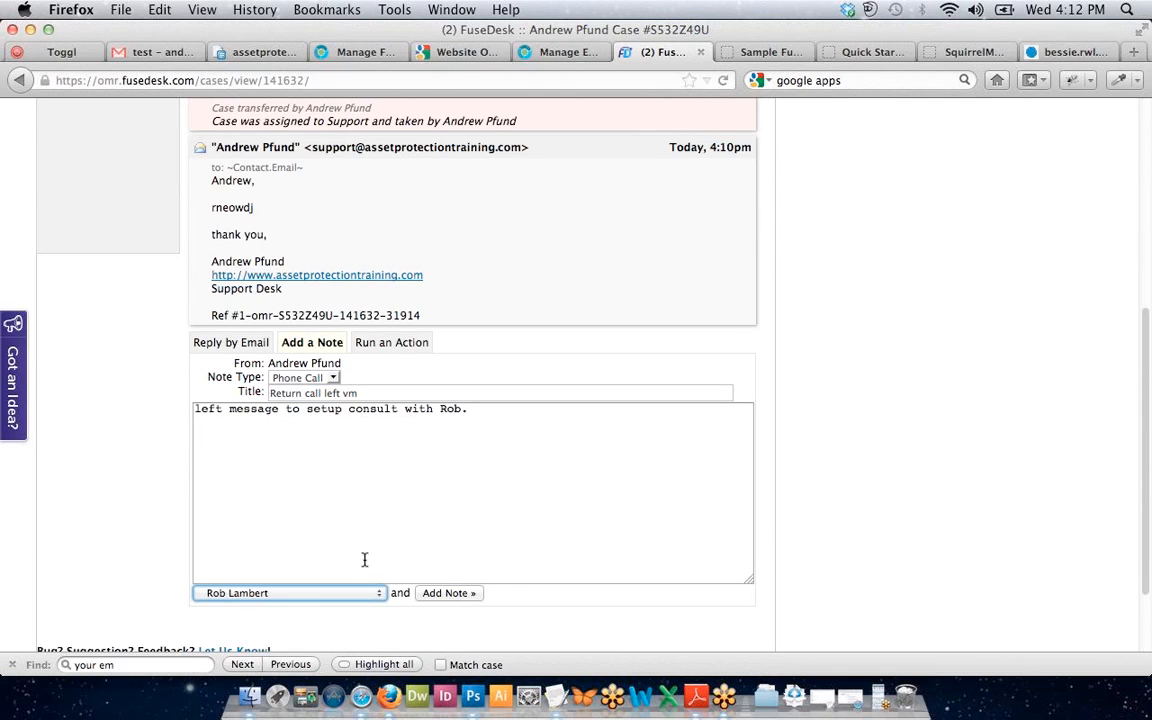
{"action": "left_click", "coordinate": [432, 593]}
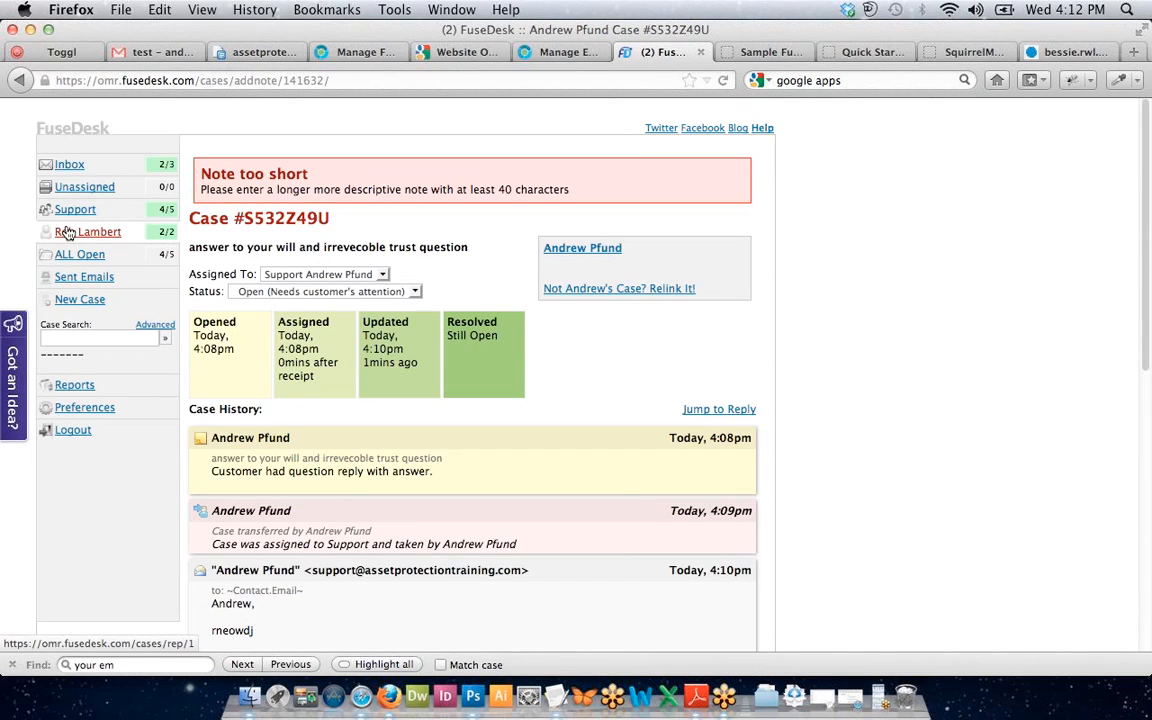
Try submitting the note again as it stands.
{"action": "scroll", "coordinate": [373, 432], "scroll_direction": "down", "scroll_amount": 10}
{"action": "scroll", "coordinate": [373, 430], "scroll_direction": "up", "scroll_amount": 3}
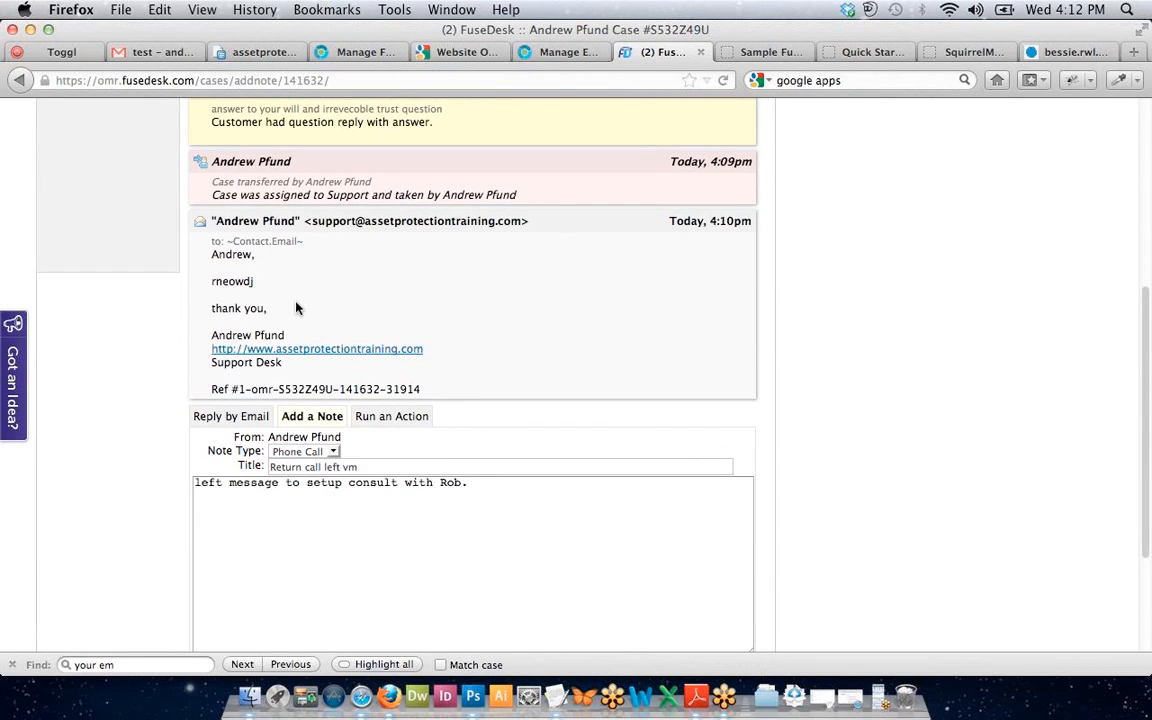
{"action": "scroll", "coordinate": [296, 308], "scroll_direction": "down", "scroll_amount": 2}
{"action": "left_click", "coordinate": [365, 455]}
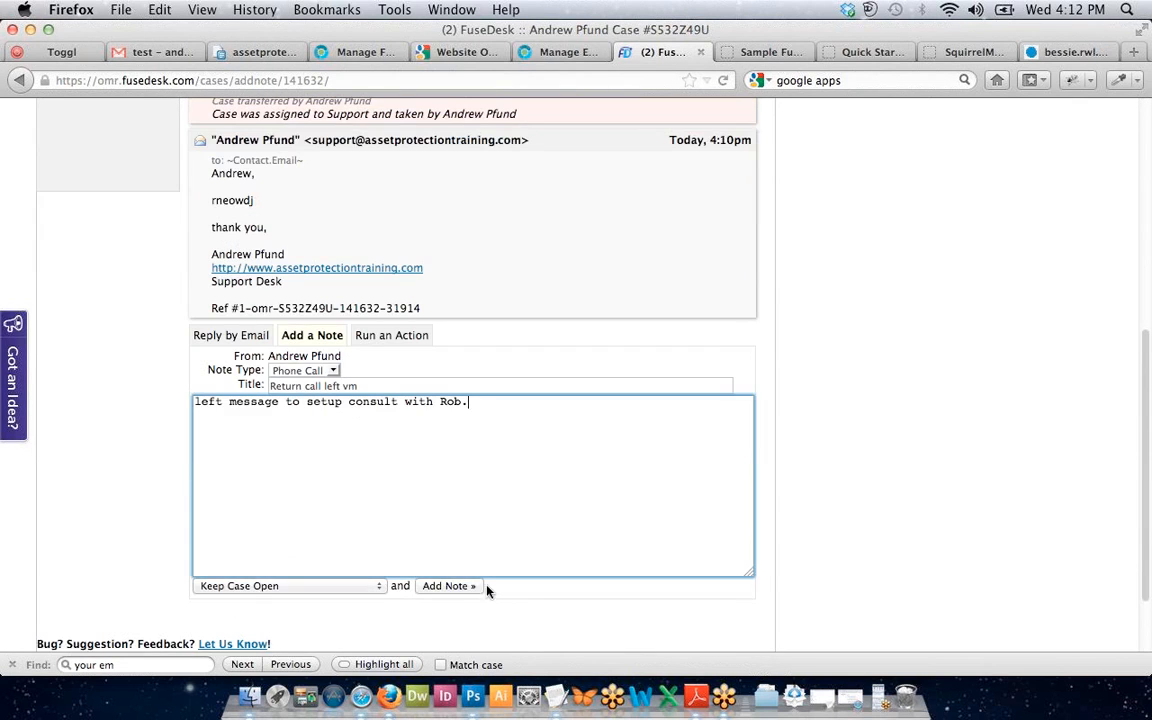
{"action": "left_click", "coordinate": [452, 586]}
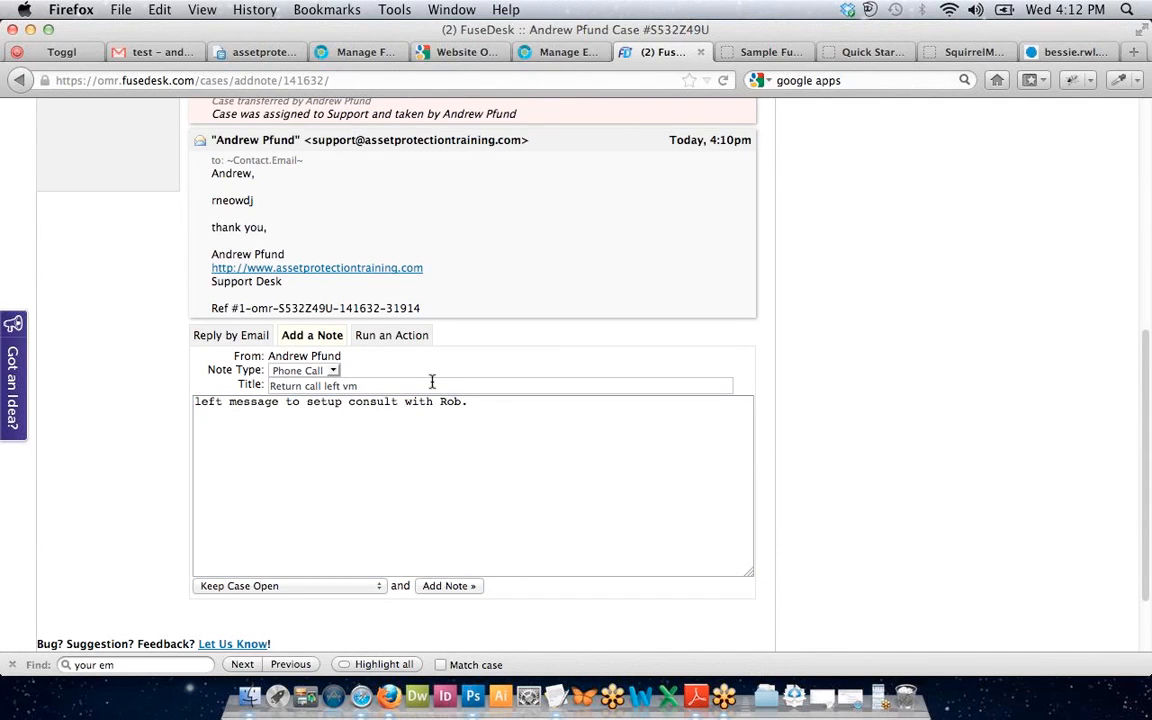
{"action": "key", "text": "Return"}
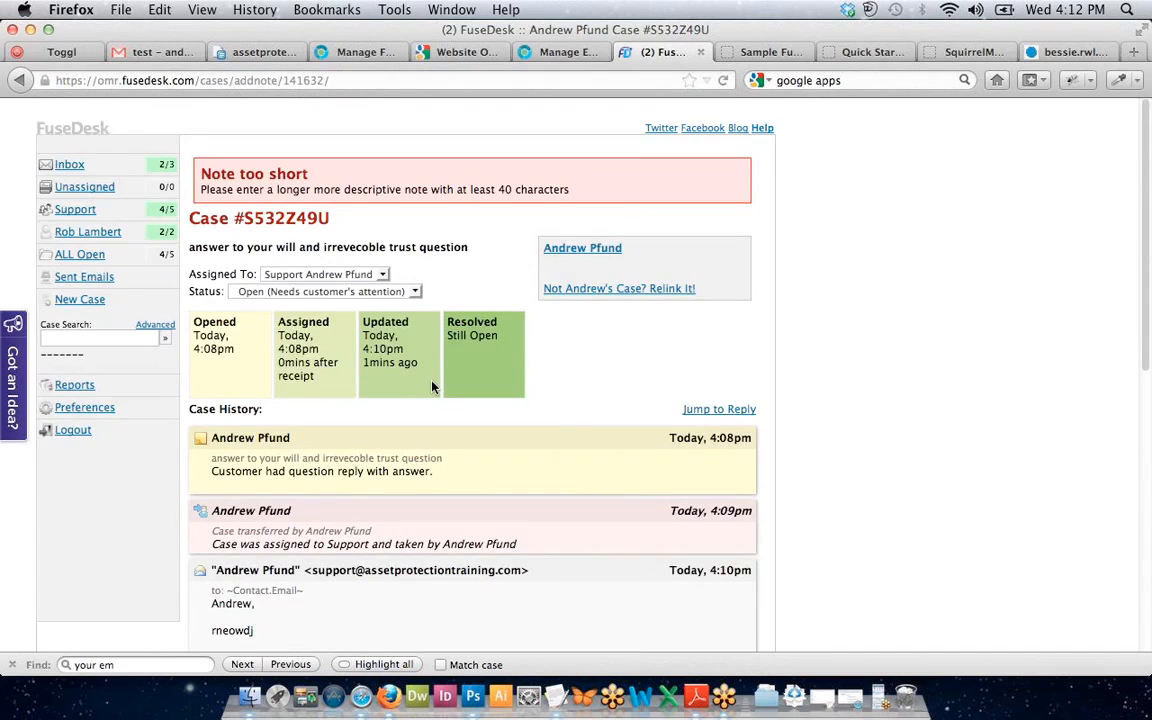
Extend the note about setting up an asset protection consult by end of week, then save it.
{"action": "scroll", "coordinate": [432, 387], "scroll_direction": "down", "scroll_amount": 1}
{"action": "scroll", "coordinate": [432, 387], "scroll_direction": "down", "scroll_amount": 6}
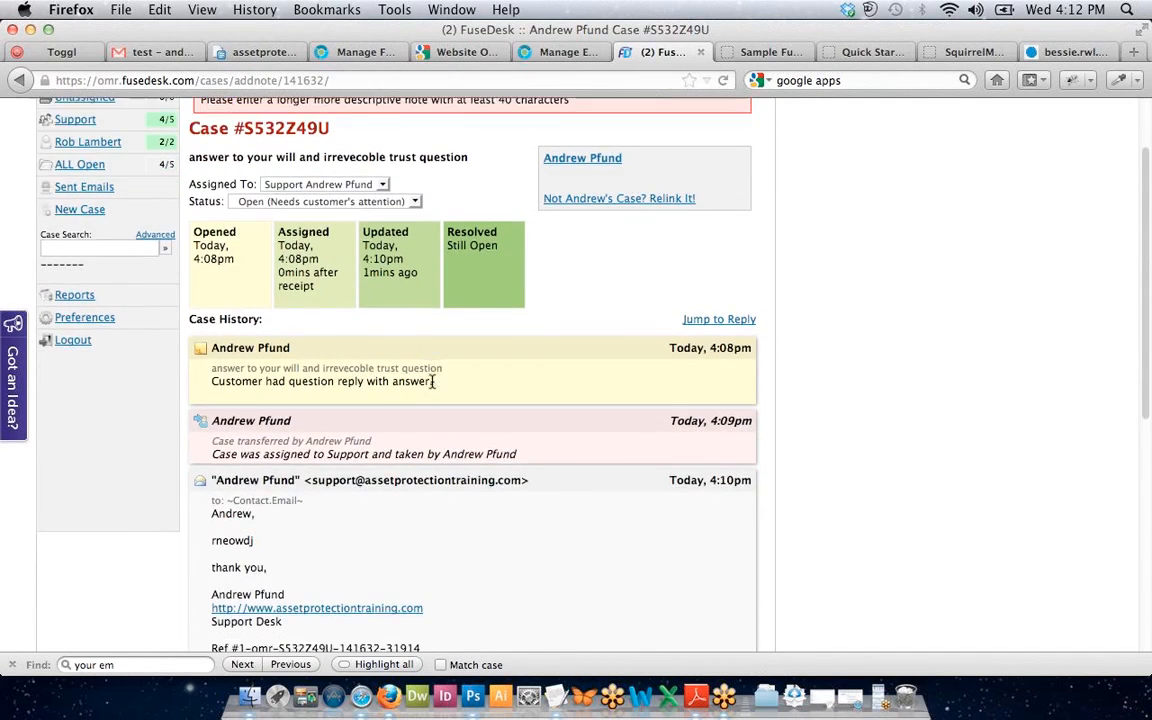
{"action": "left_click", "coordinate": [458, 574]}
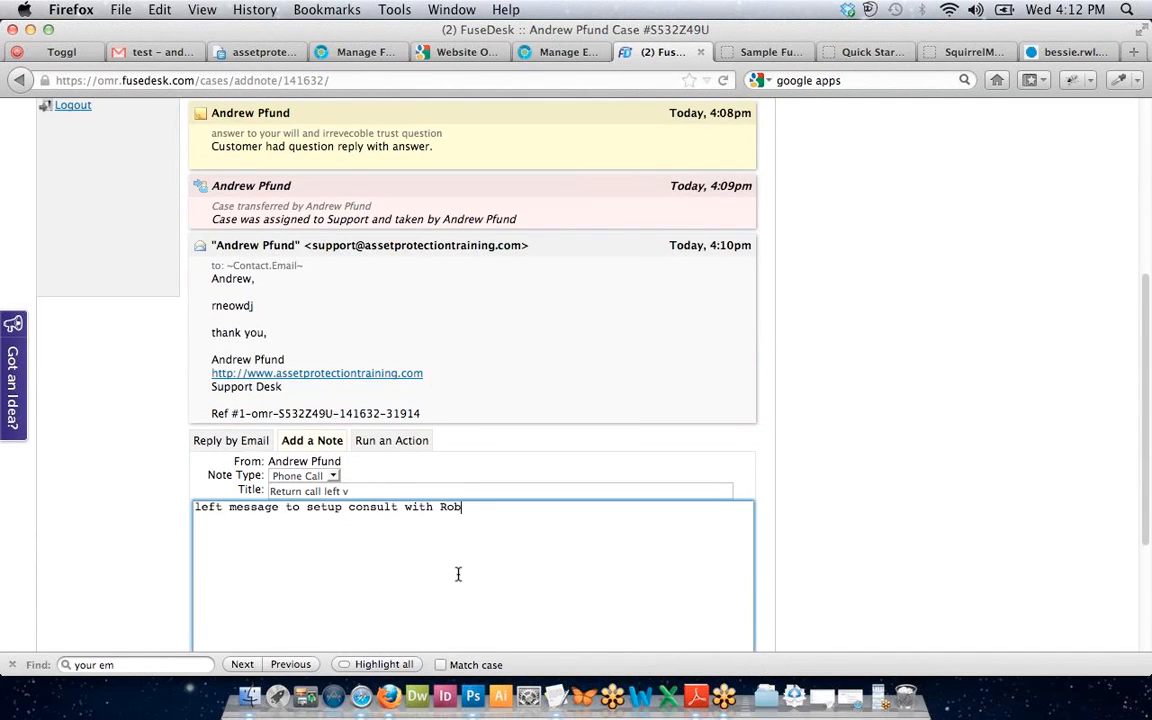
{"action": "type", "text": "setup consult with Rob about asset protec"}
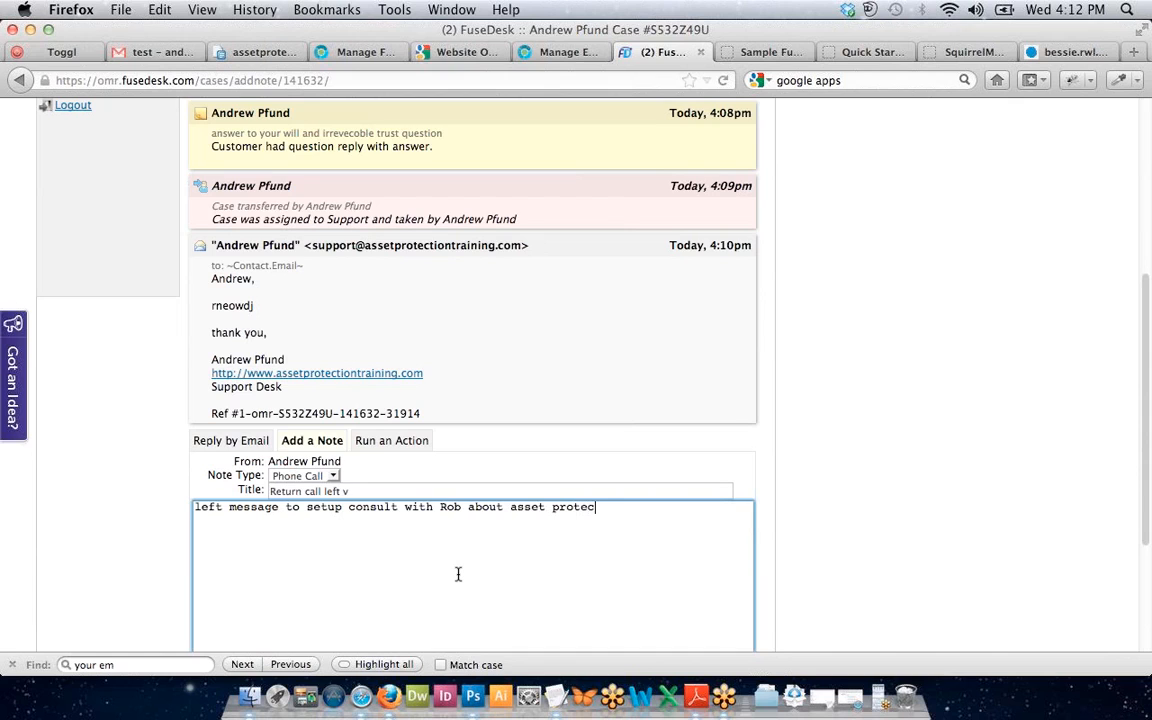
{"action": "type", "text": "tion question by end of week"}
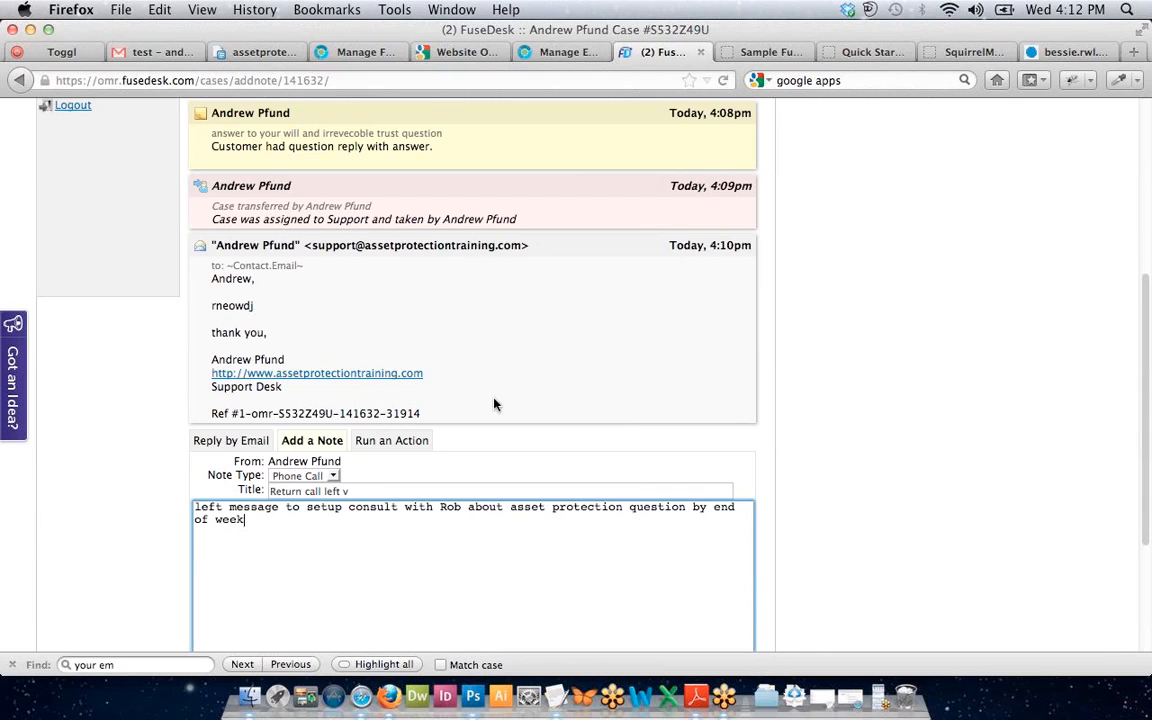
{"action": "scroll", "coordinate": [494, 404], "scroll_direction": "down", "scroll_amount": 4}
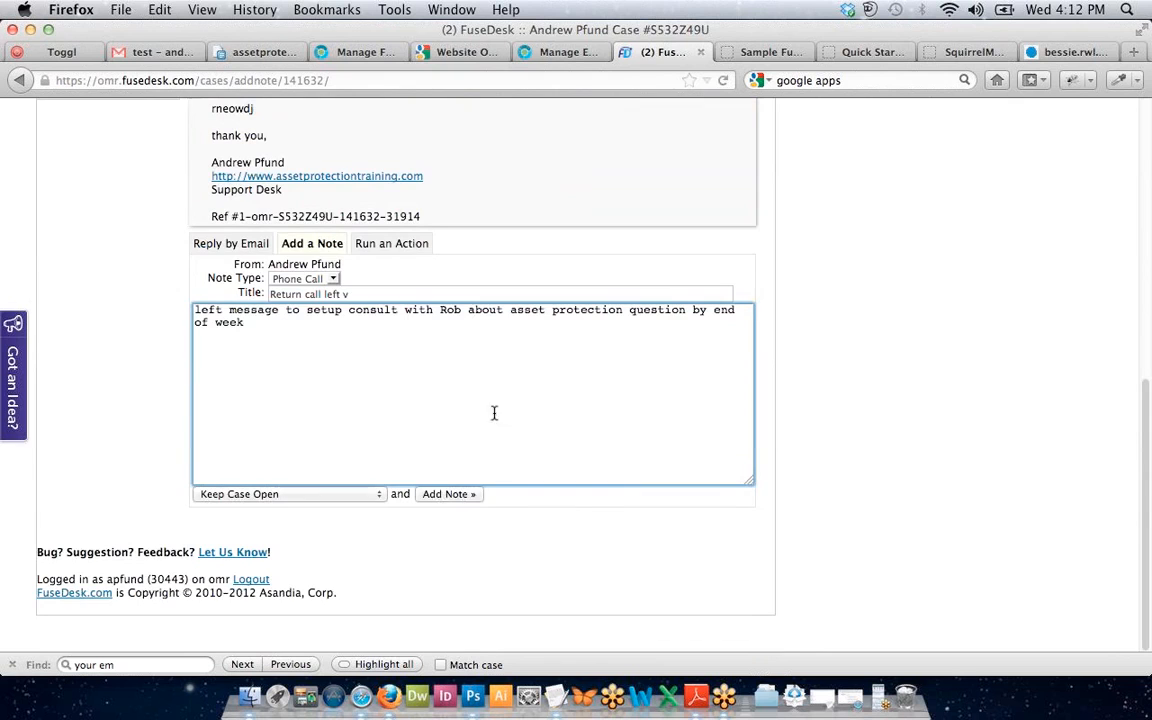
{"action": "left_click", "coordinate": [443, 497]}
{"action": "left_click", "coordinate": [316, 496]}
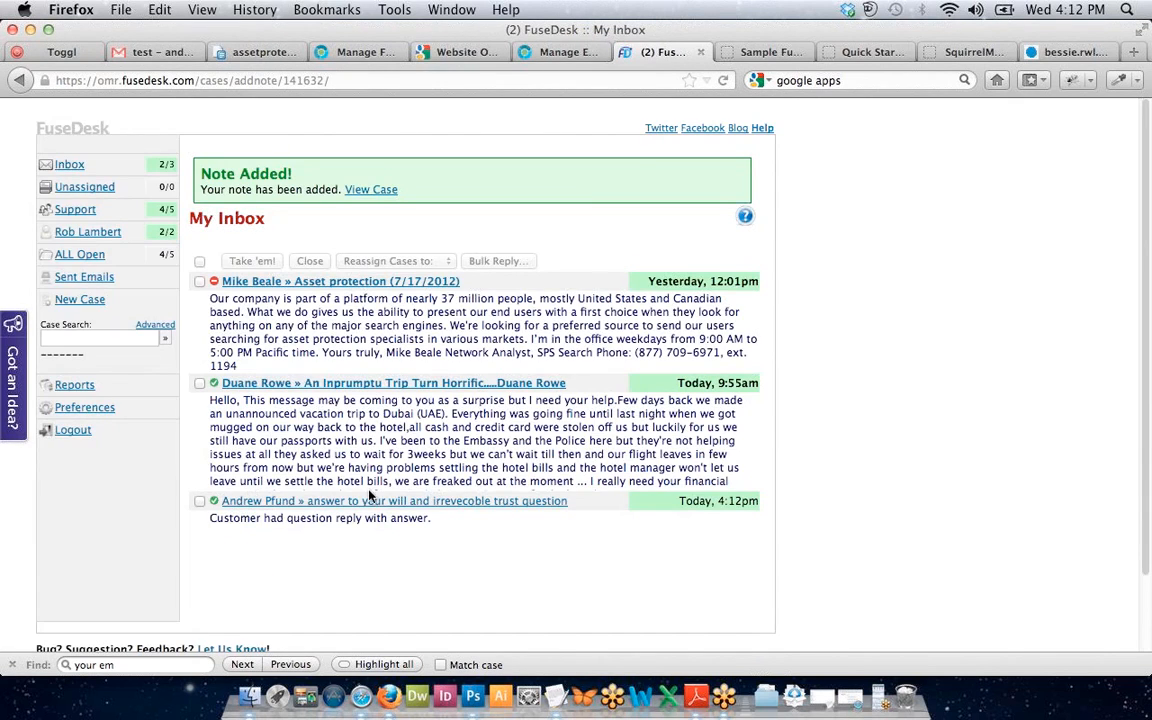
{"action": "left_click", "coordinate": [357, 189]}
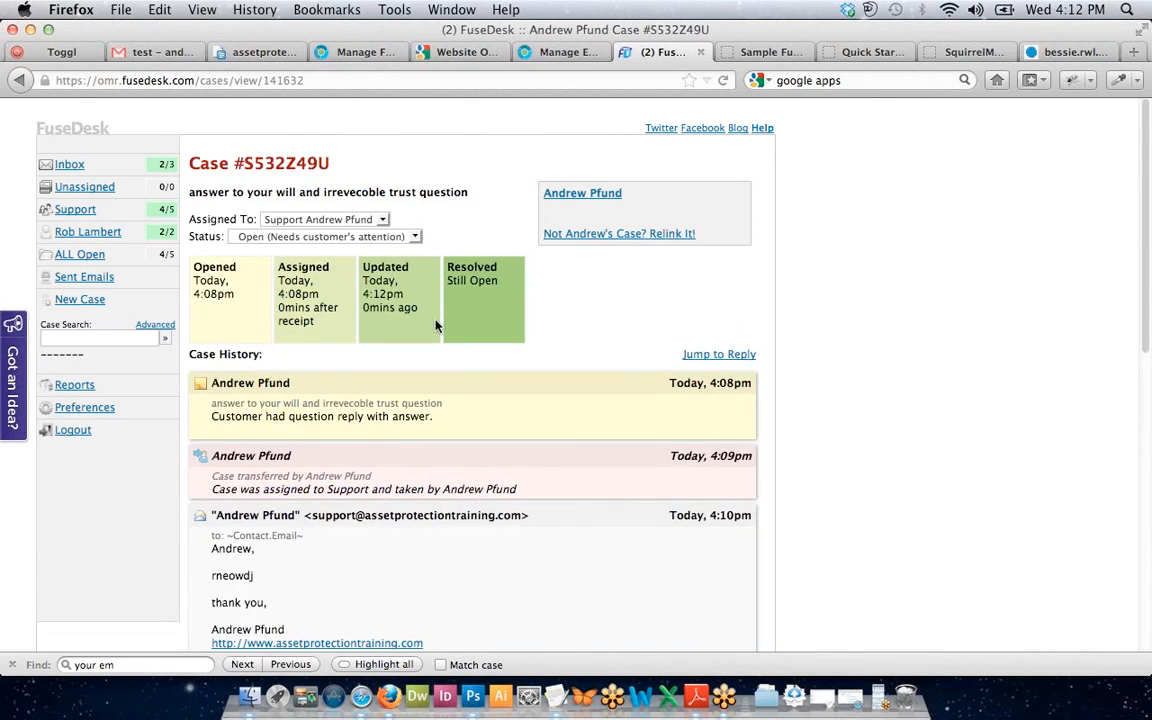
{"action": "scroll", "coordinate": [437, 322], "scroll_direction": "down", "scroll_amount": 10}
{"action": "scroll", "coordinate": [435, 320], "scroll_direction": "up", "scroll_amount": 5}
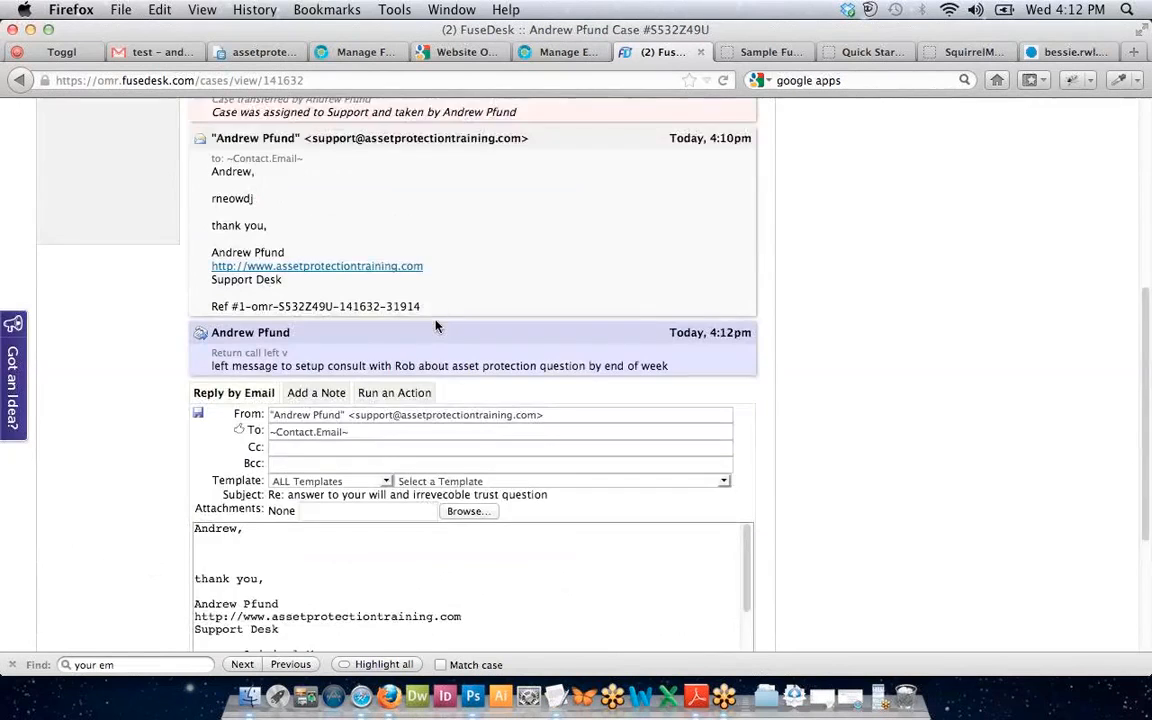
{"action": "scroll", "coordinate": [437, 327], "scroll_direction": "down", "scroll_amount": 3}
Peek at the action-set search, then return to the email reply form.
{"action": "left_click", "coordinate": [388, 302]}
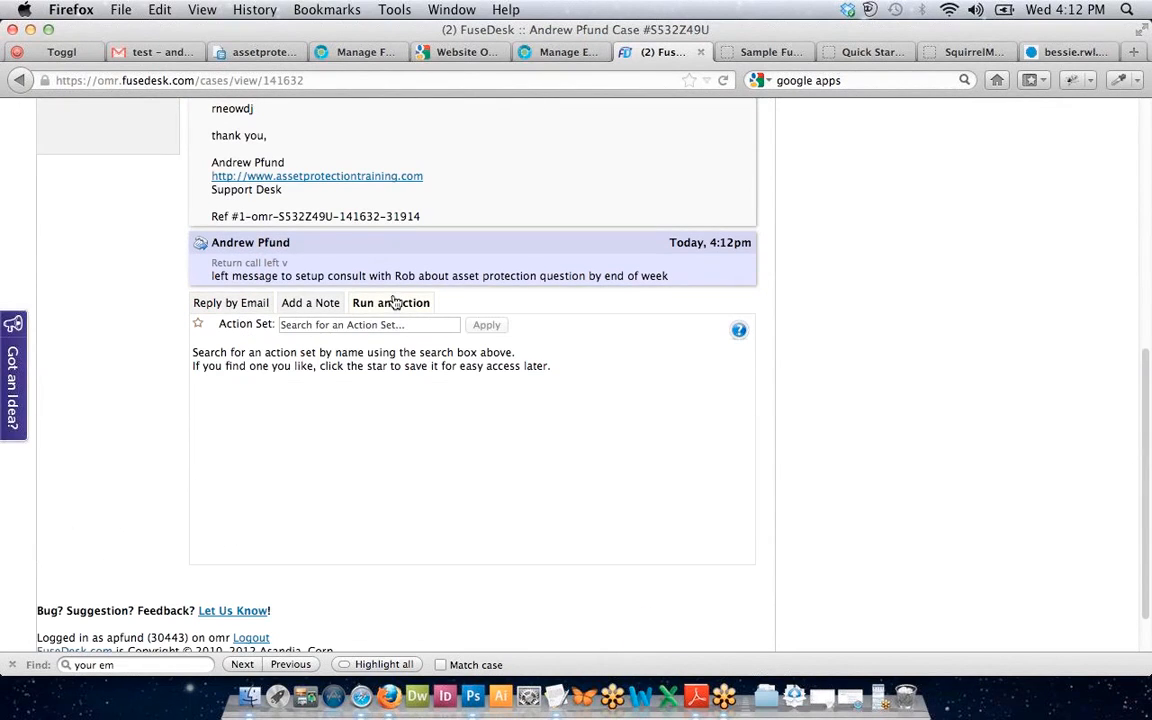
{"action": "left_click", "coordinate": [311, 325]}
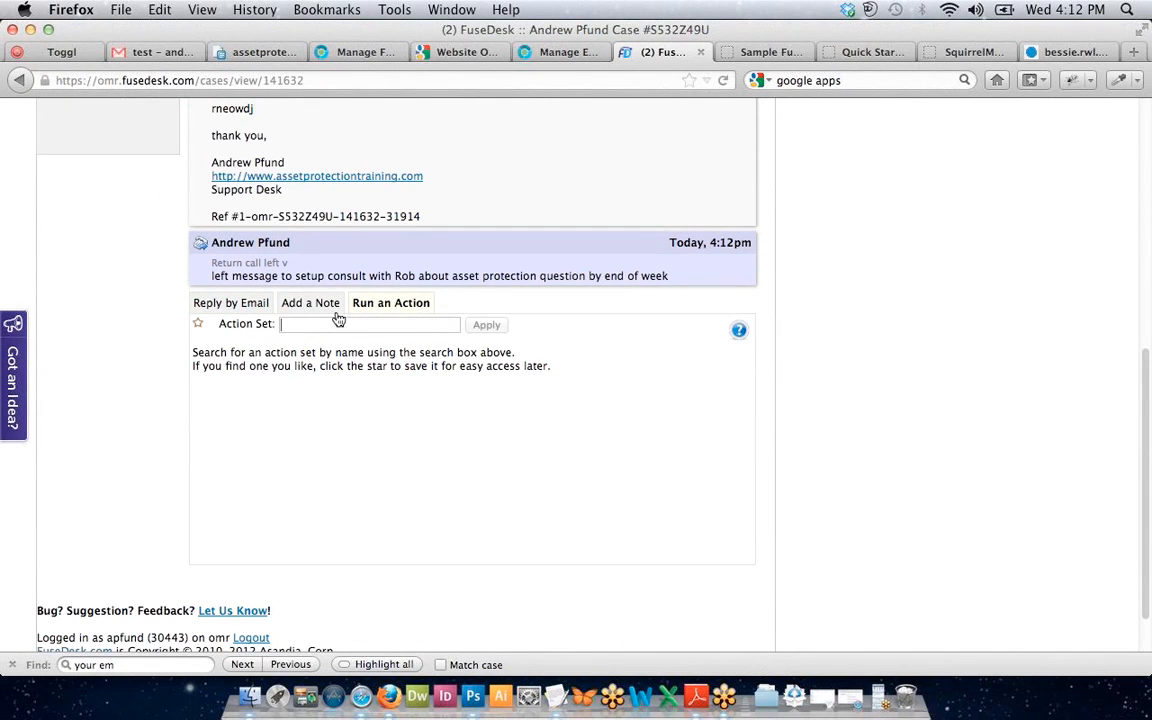
{"action": "scroll", "coordinate": [322, 340], "scroll_direction": "down", "scroll_amount": 1}
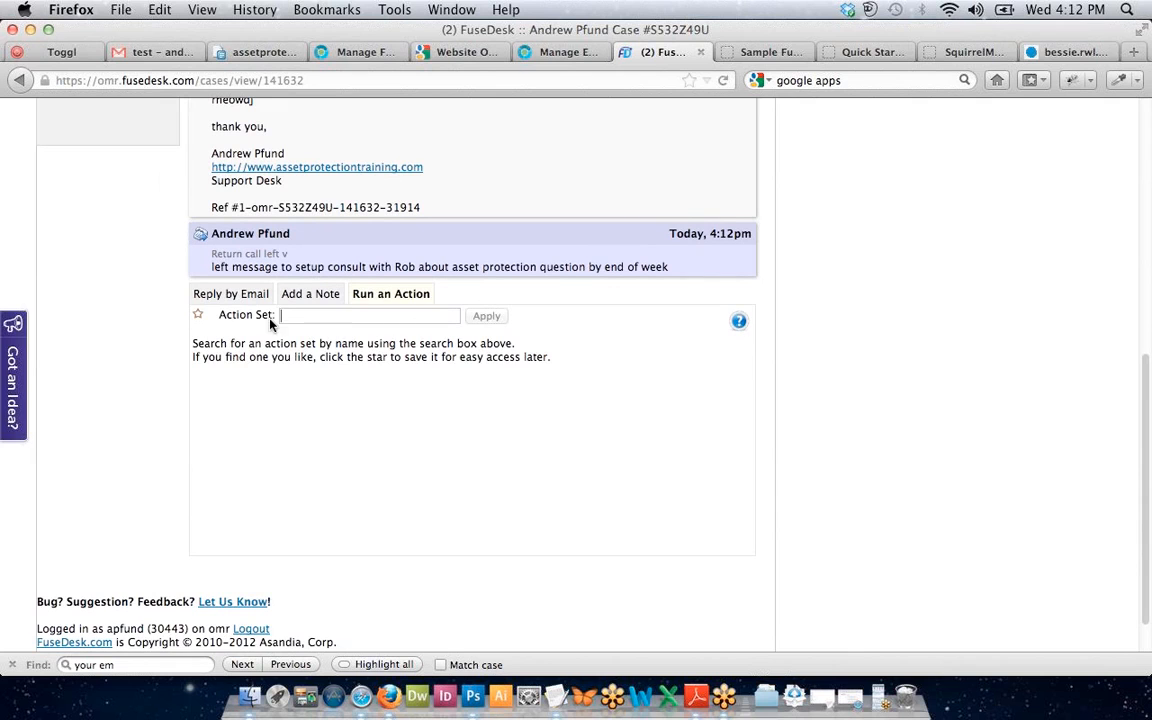
{"action": "left_click", "coordinate": [231, 295]}
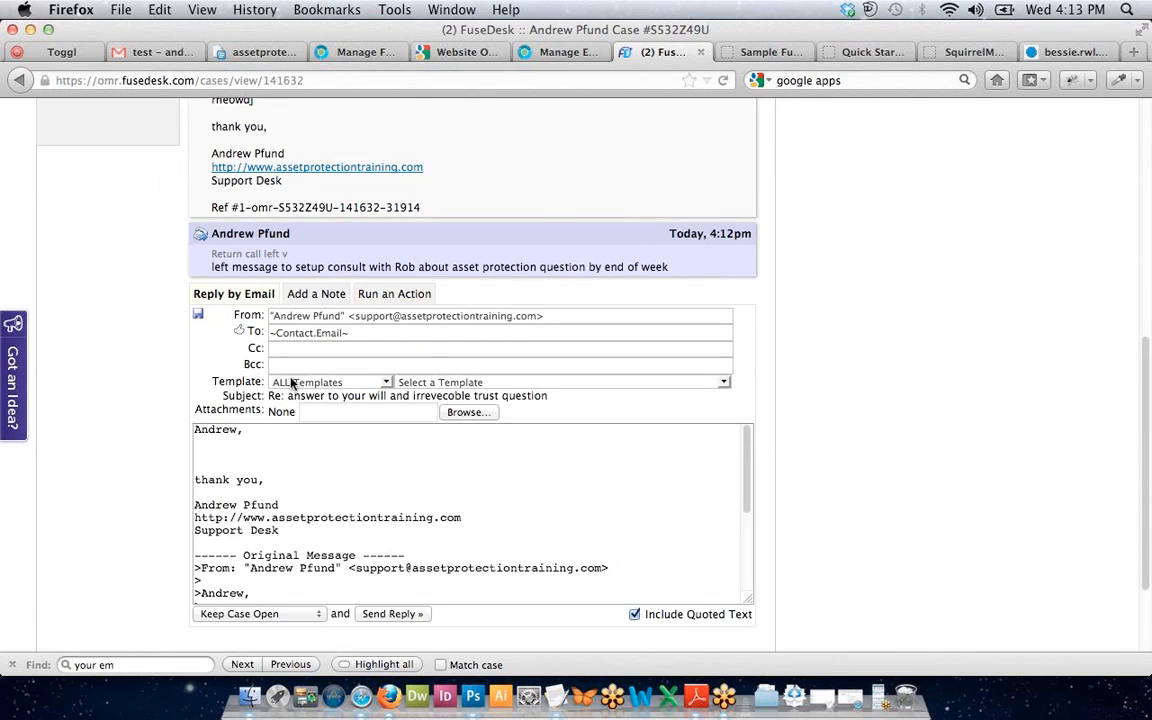
{"action": "scroll", "coordinate": [293, 380], "scroll_direction": "up", "scroll_amount": 10}
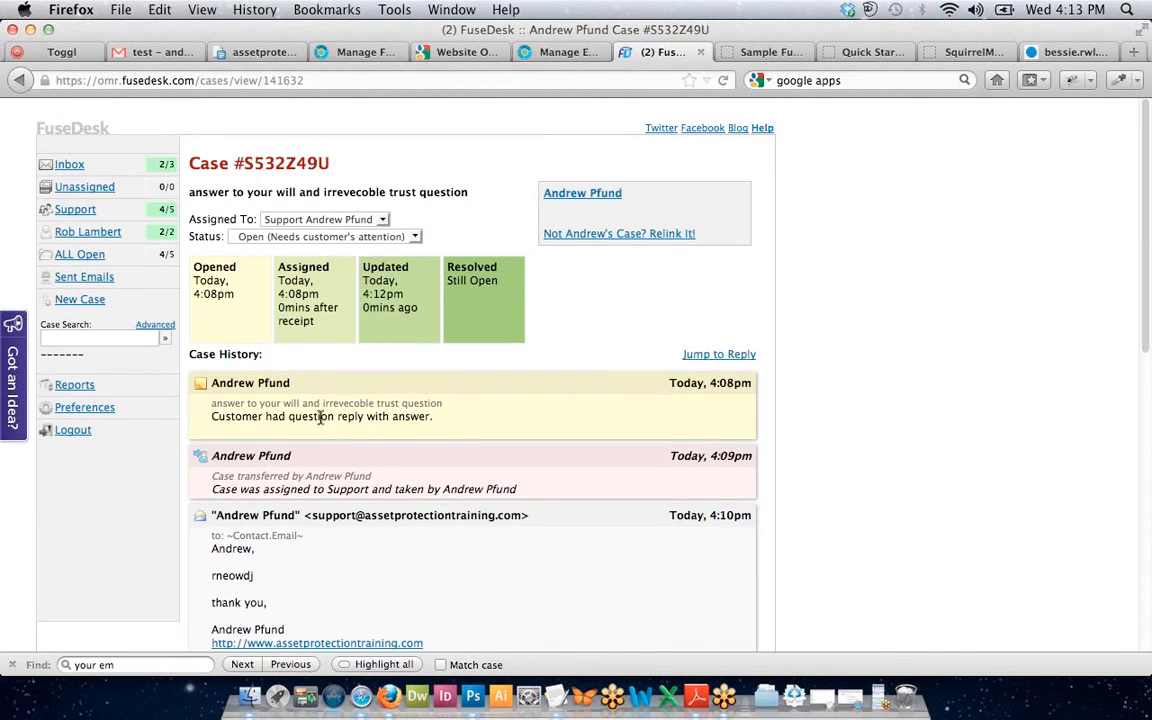
{"action": "left_click", "coordinate": [268, 218]}
{"action": "left_click", "coordinate": [291, 271]}
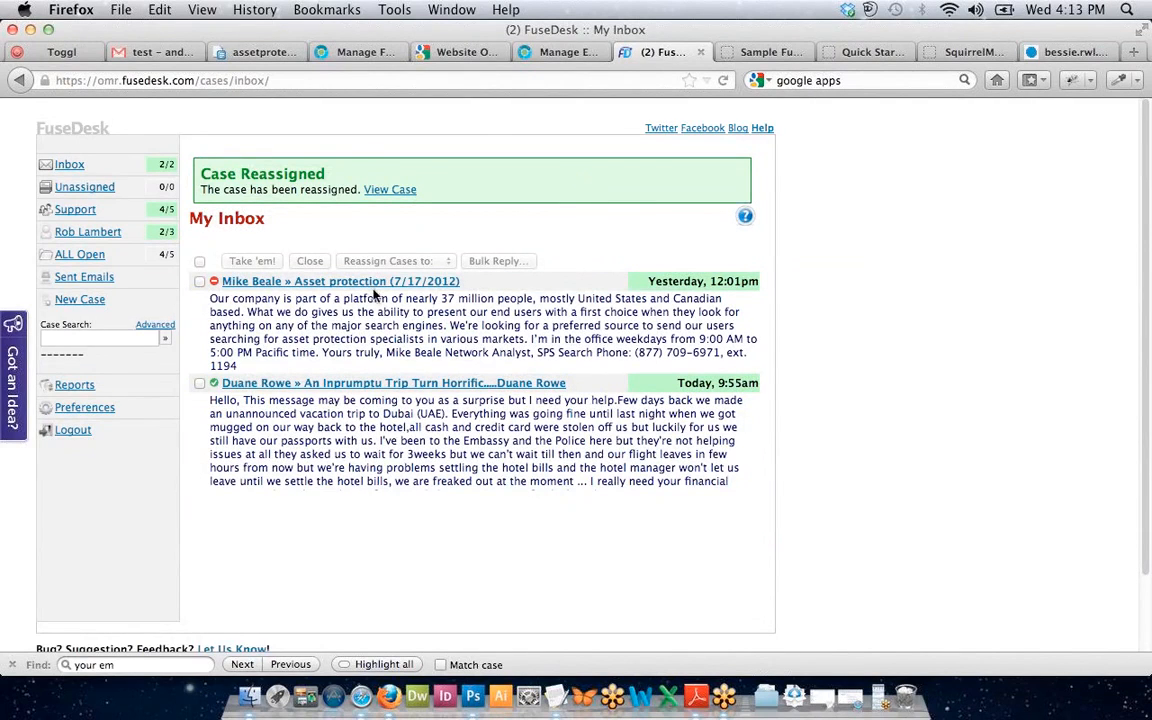
{"action": "left_click", "coordinate": [377, 191]}
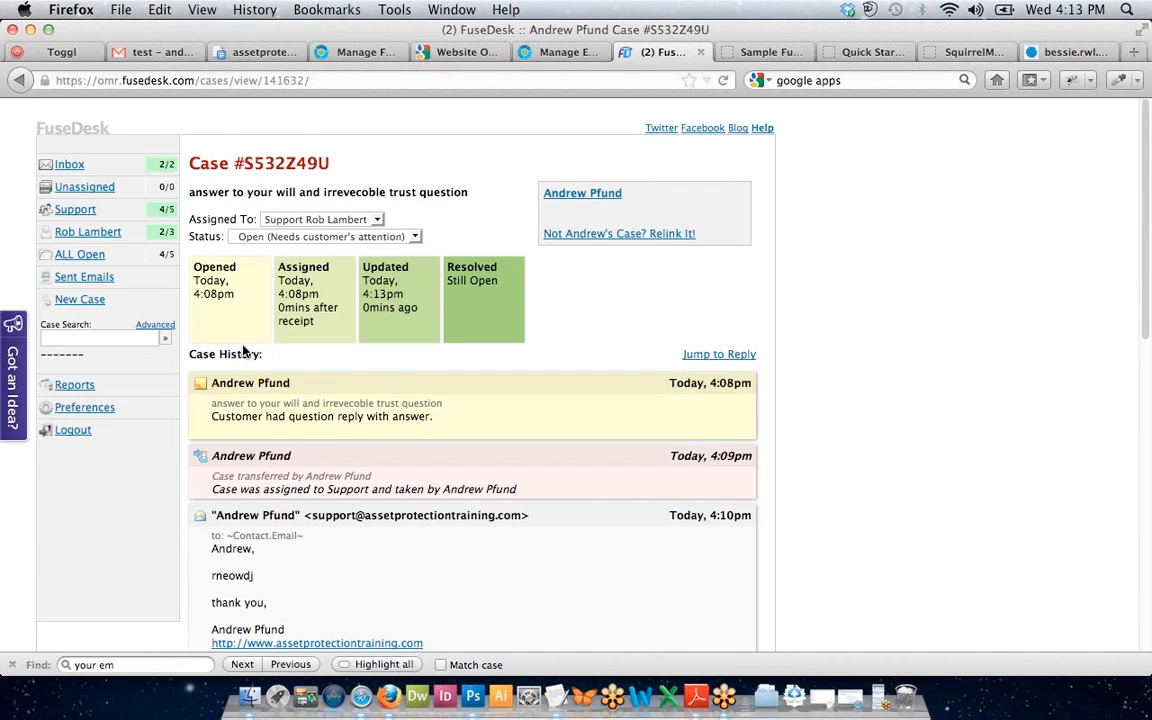
{"action": "scroll", "coordinate": [245, 340], "scroll_direction": "down", "scroll_amount": 10}
{"action": "scroll", "coordinate": [242, 345], "scroll_direction": "up", "scroll_amount": 2}
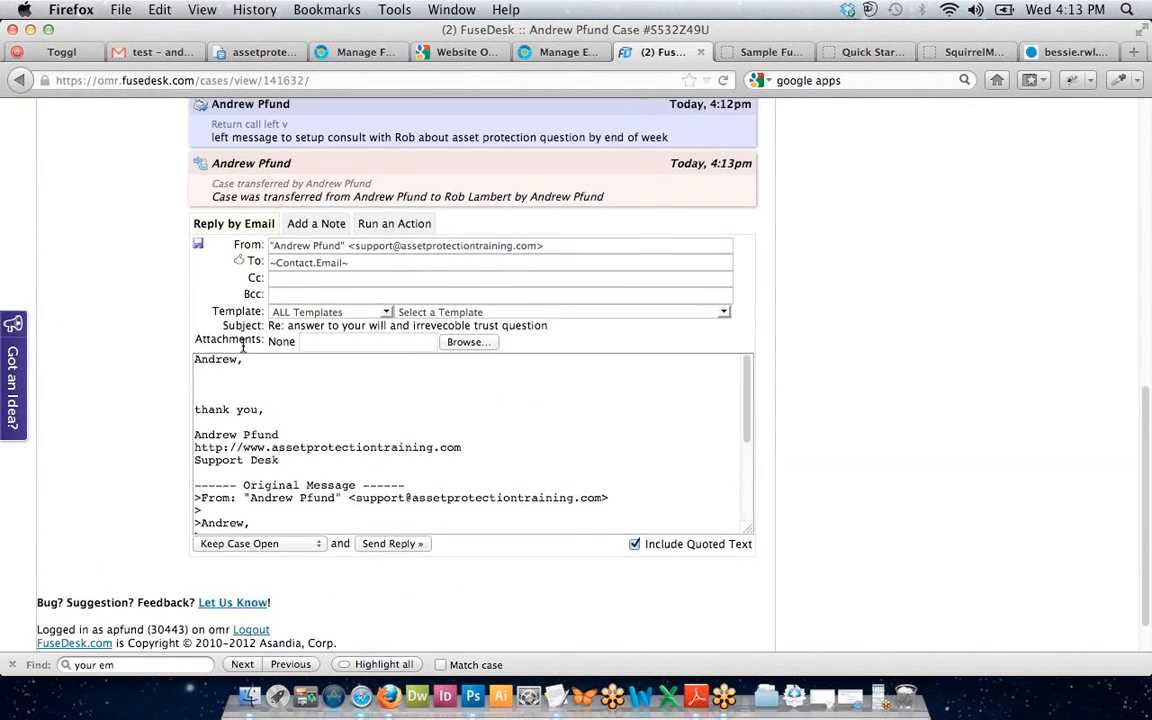
{"action": "triple_click", "coordinate": [319, 220]}
{"action": "left_click_drag", "start_coordinate": [319, 220], "coordinate": [369, 223]}
{"action": "left_click", "coordinate": [351, 194]}
{"action": "scroll", "coordinate": [351, 197], "scroll_direction": "up", "scroll_amount": 8}
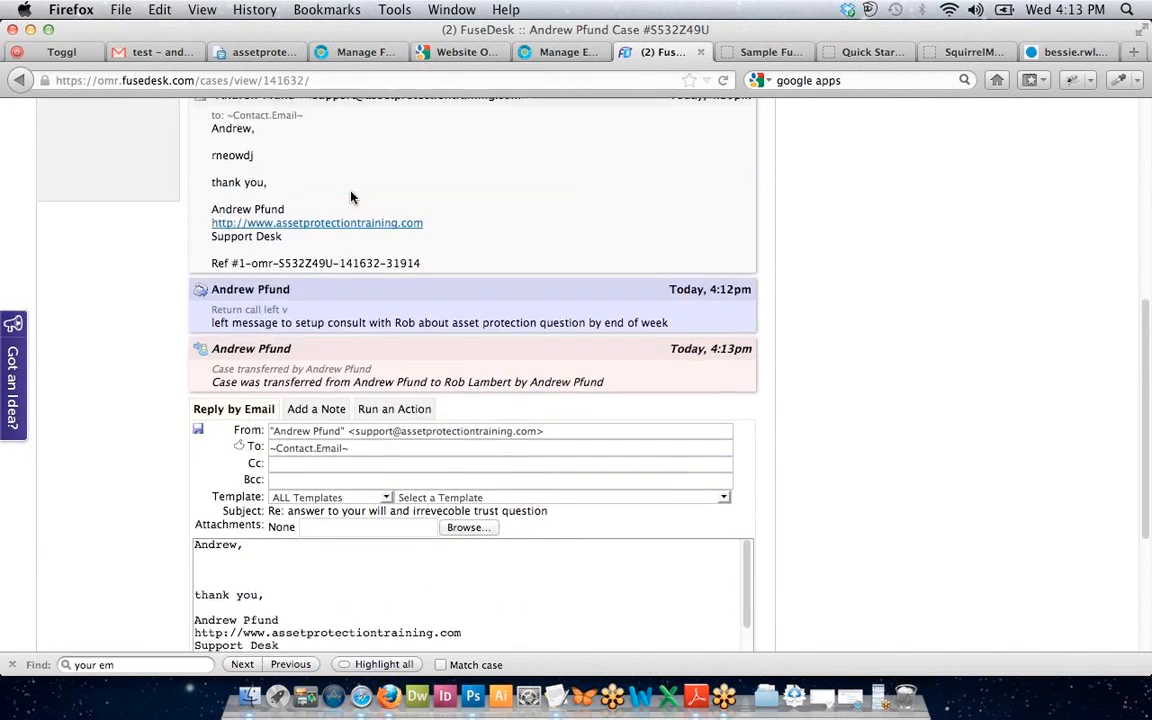
{"action": "scroll", "coordinate": [351, 197], "scroll_direction": "down", "scroll_amount": 2}
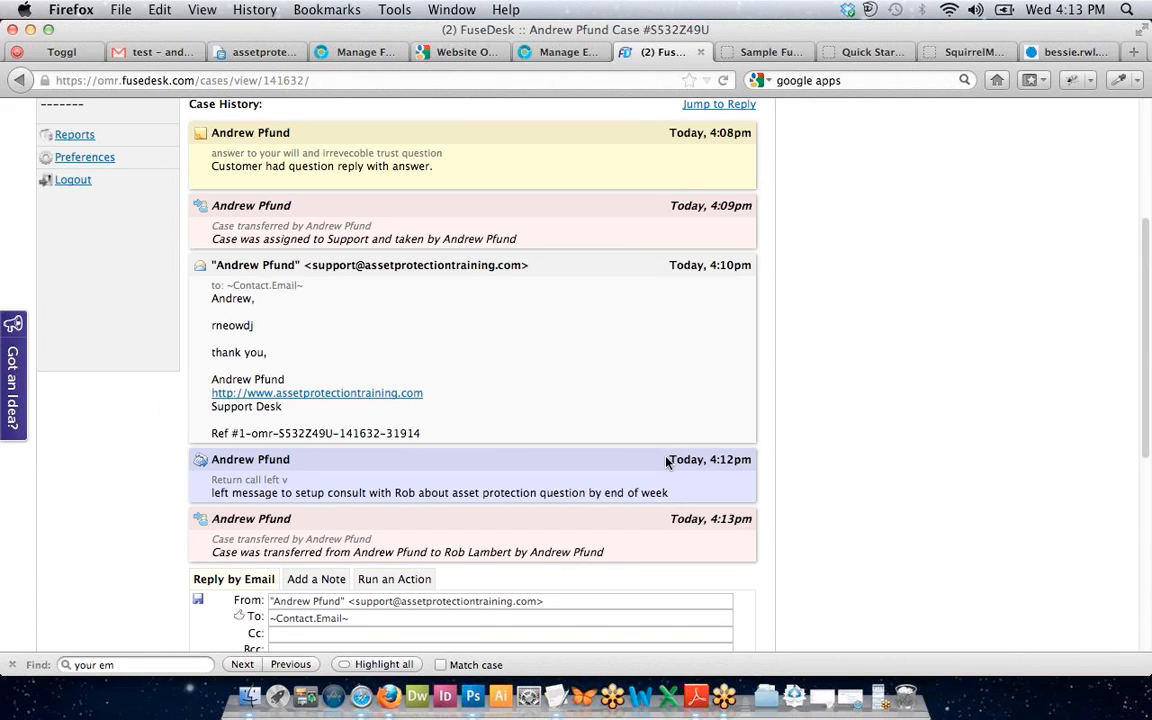
Bring up the Run an Action form and focus its empty Action Set search.
{"action": "left_click", "coordinate": [405, 584]}
{"action": "scroll", "coordinate": [360, 480], "scroll_direction": "down", "scroll_amount": 3}
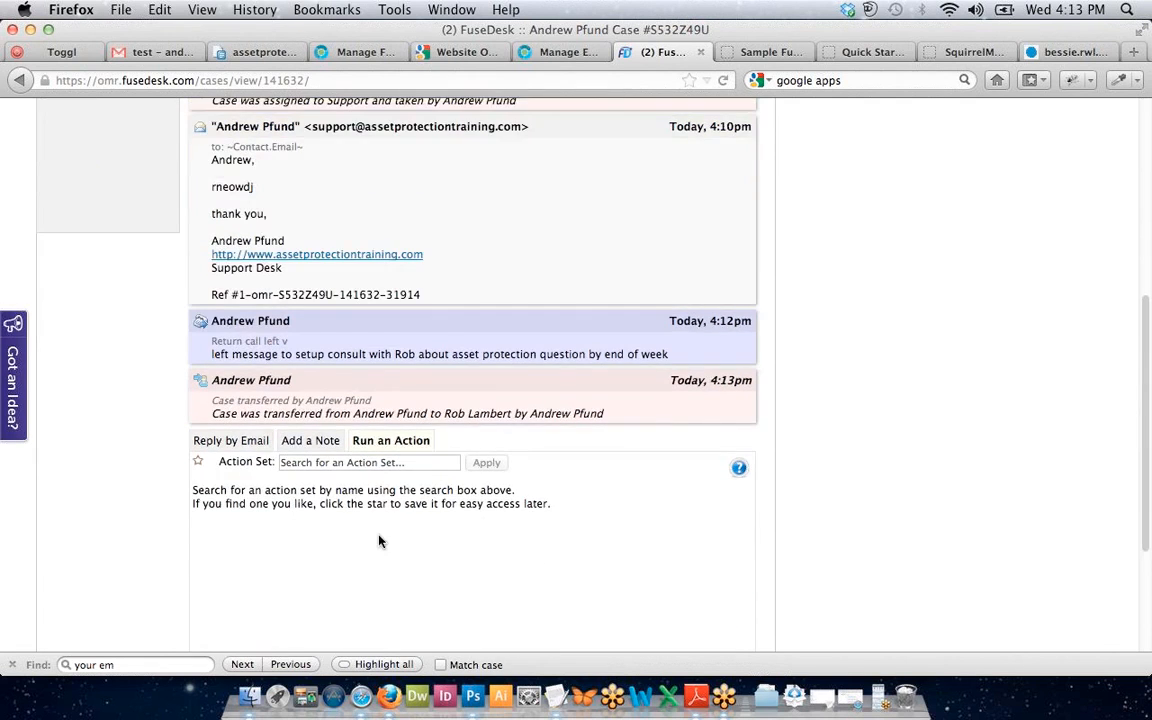
{"action": "scroll", "coordinate": [366, 398], "scroll_direction": "down", "scroll_amount": 2}
{"action": "left_click", "coordinate": [375, 358]}
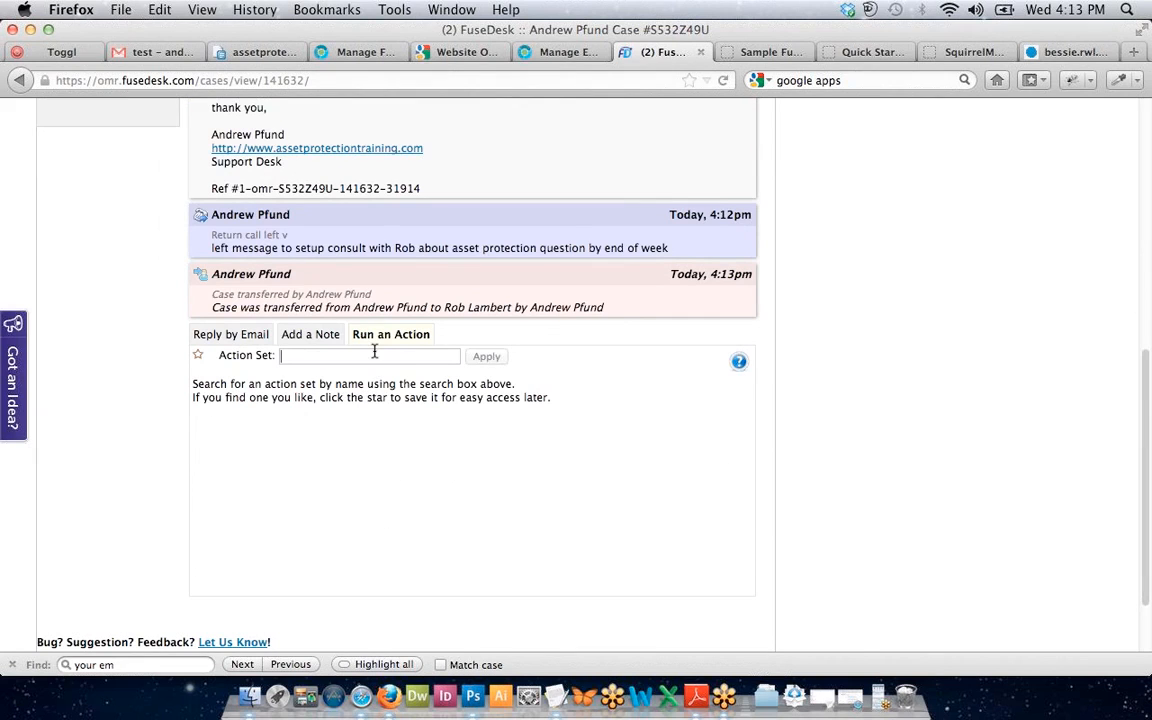
{"action": "left_click", "coordinate": [543, 54]}
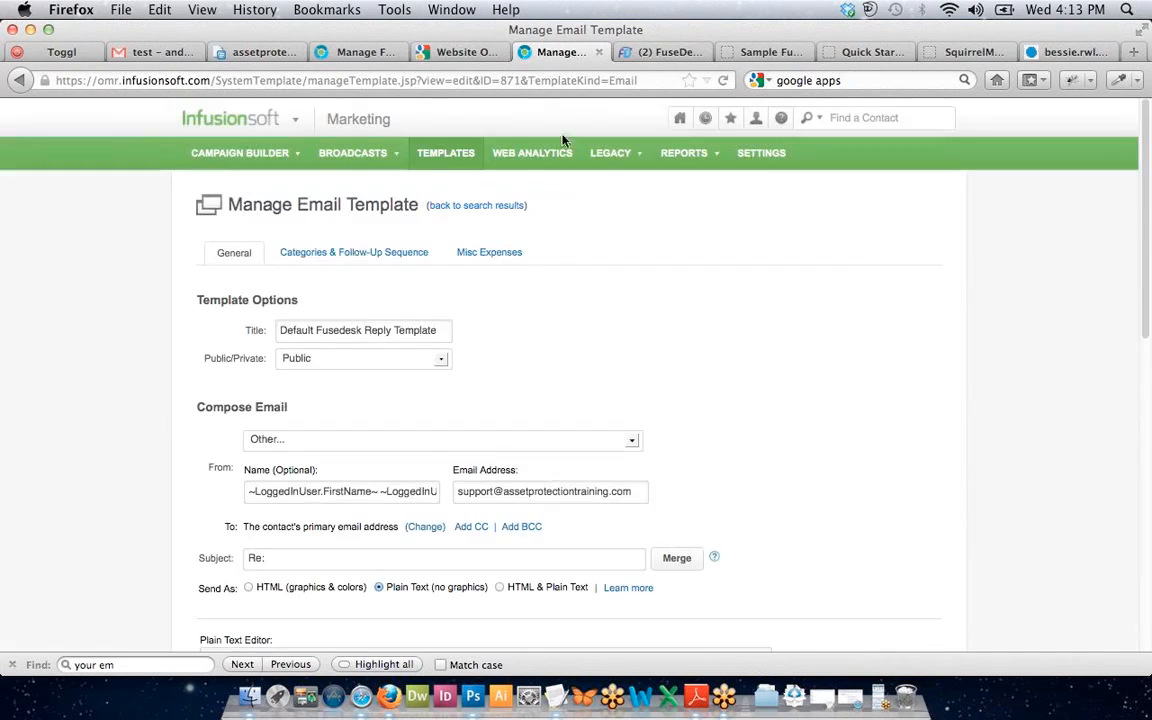
{"action": "left_click", "coordinate": [737, 156]}
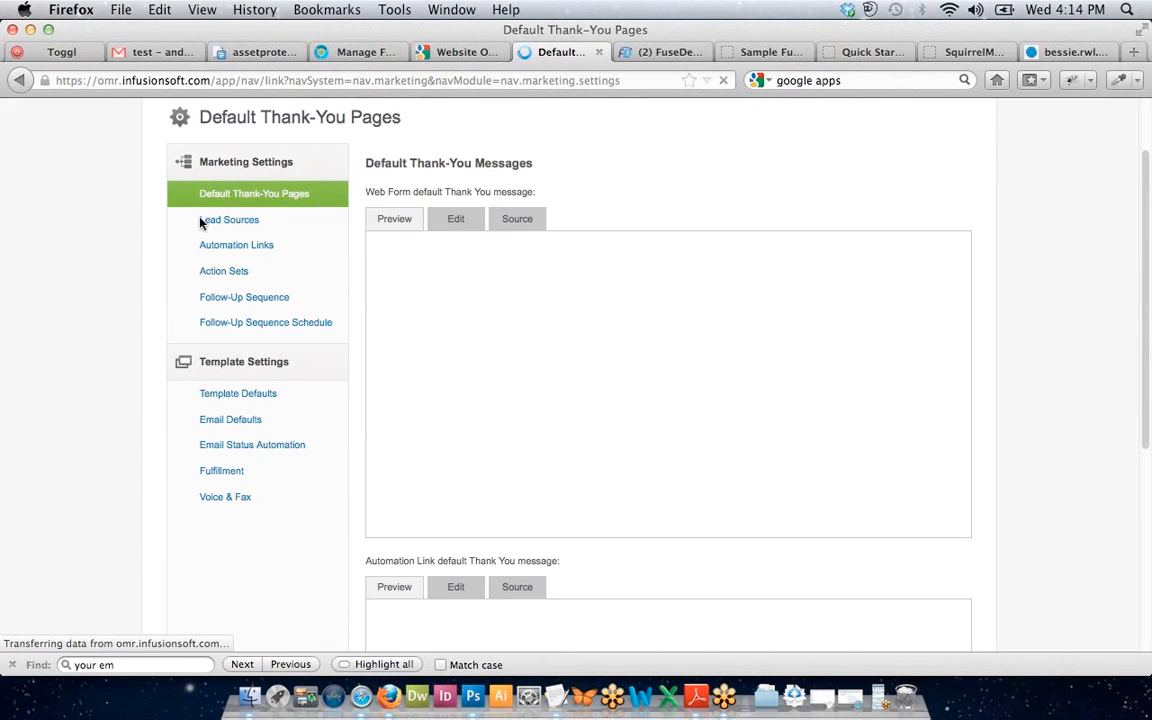
{"action": "left_click", "coordinate": [226, 304]}
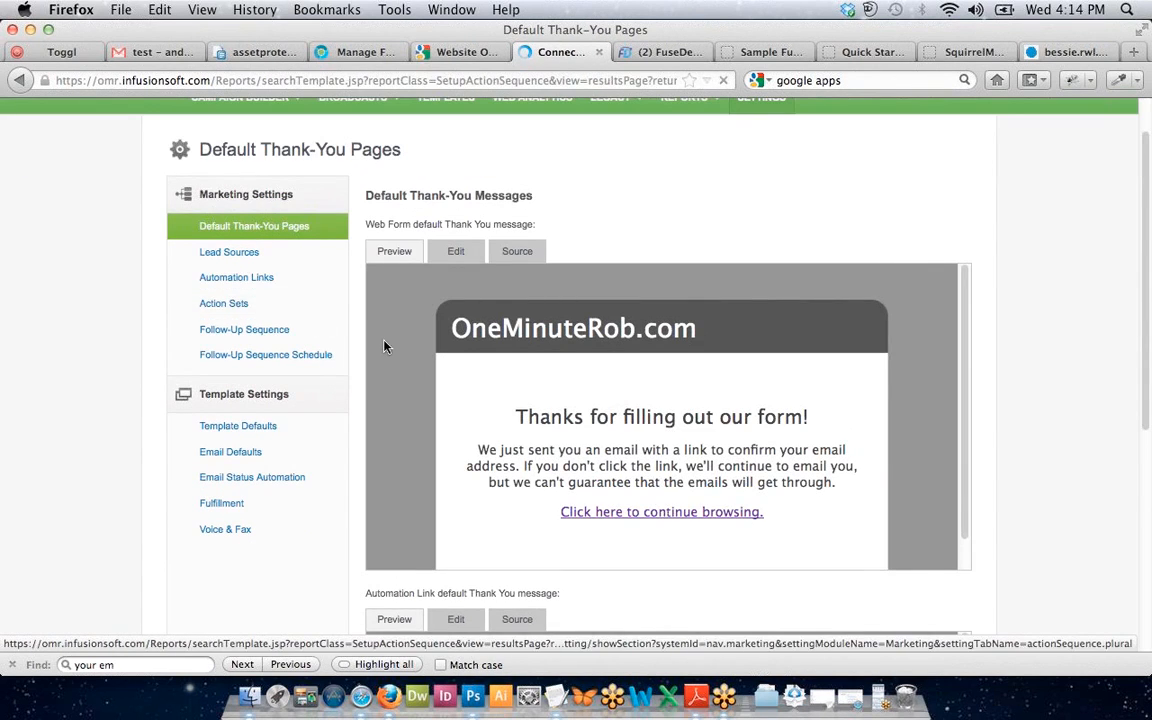
{"action": "scroll", "coordinate": [390, 338], "scroll_direction": "down", "scroll_amount": 2}
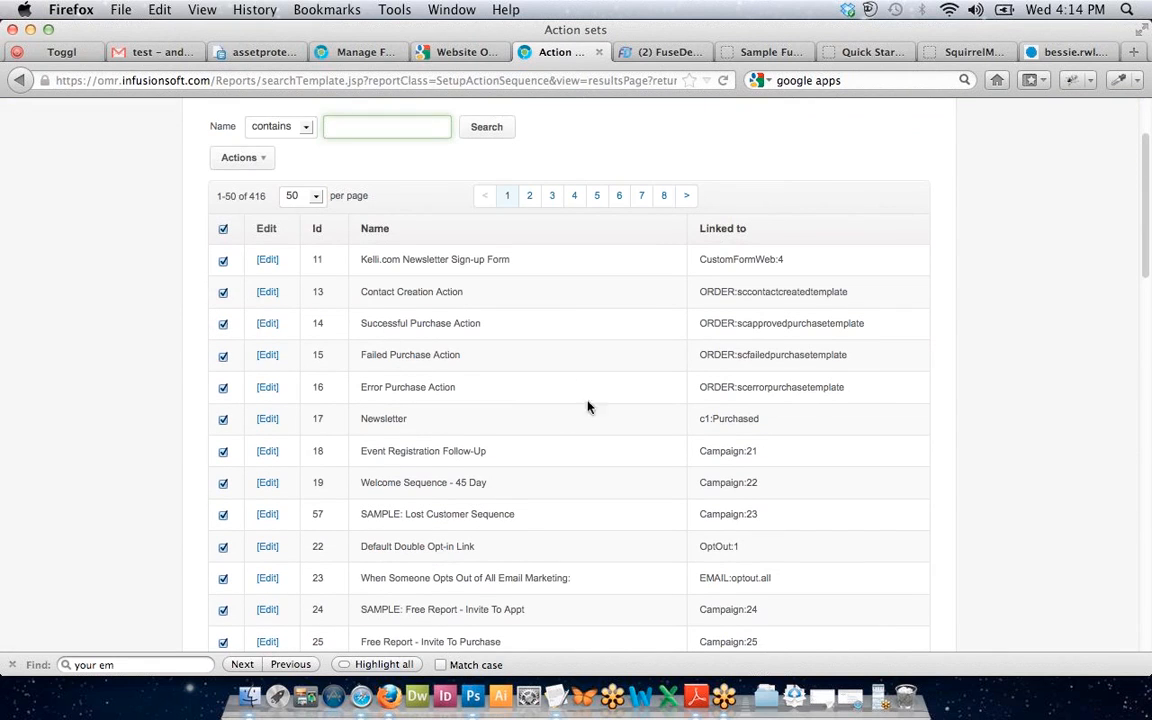
{"action": "scroll", "coordinate": [597, 515], "scroll_direction": "down", "scroll_amount": 2}
{"action": "scroll", "coordinate": [597, 515], "scroll_direction": "down", "scroll_amount": 10}
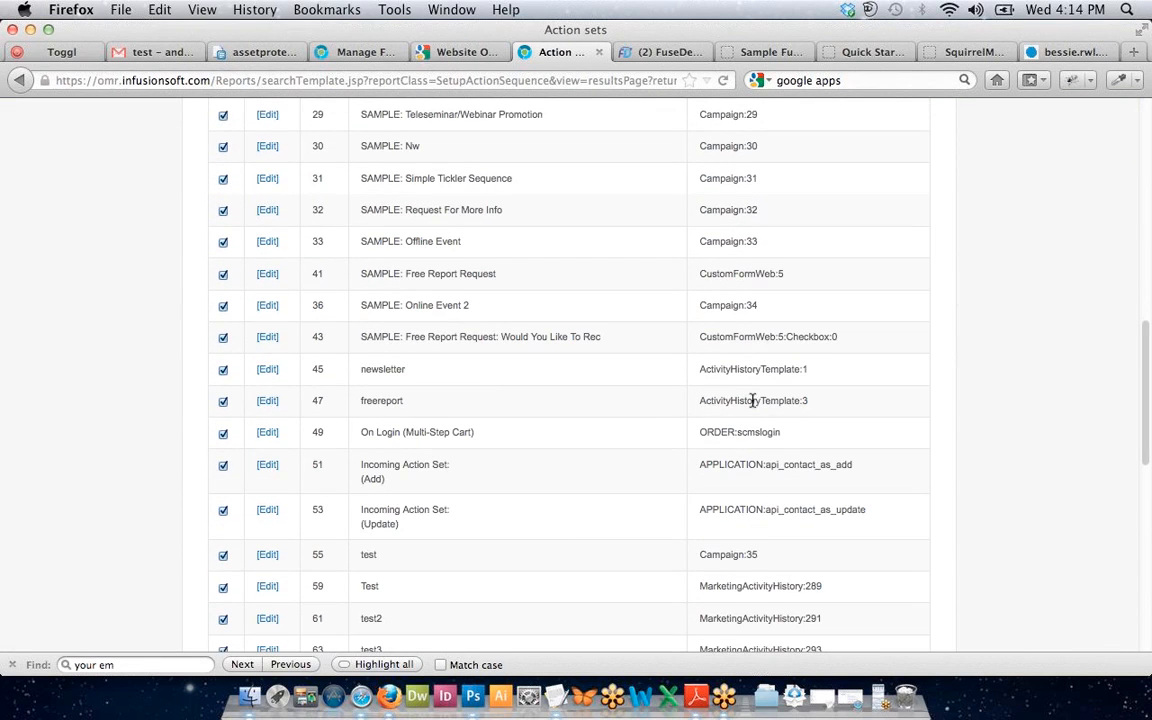
{"action": "scroll", "coordinate": [500, 459], "scroll_direction": "down", "scroll_amount": 2}
{"action": "scroll", "coordinate": [500, 459], "scroll_direction": "up", "scroll_amount": 15}
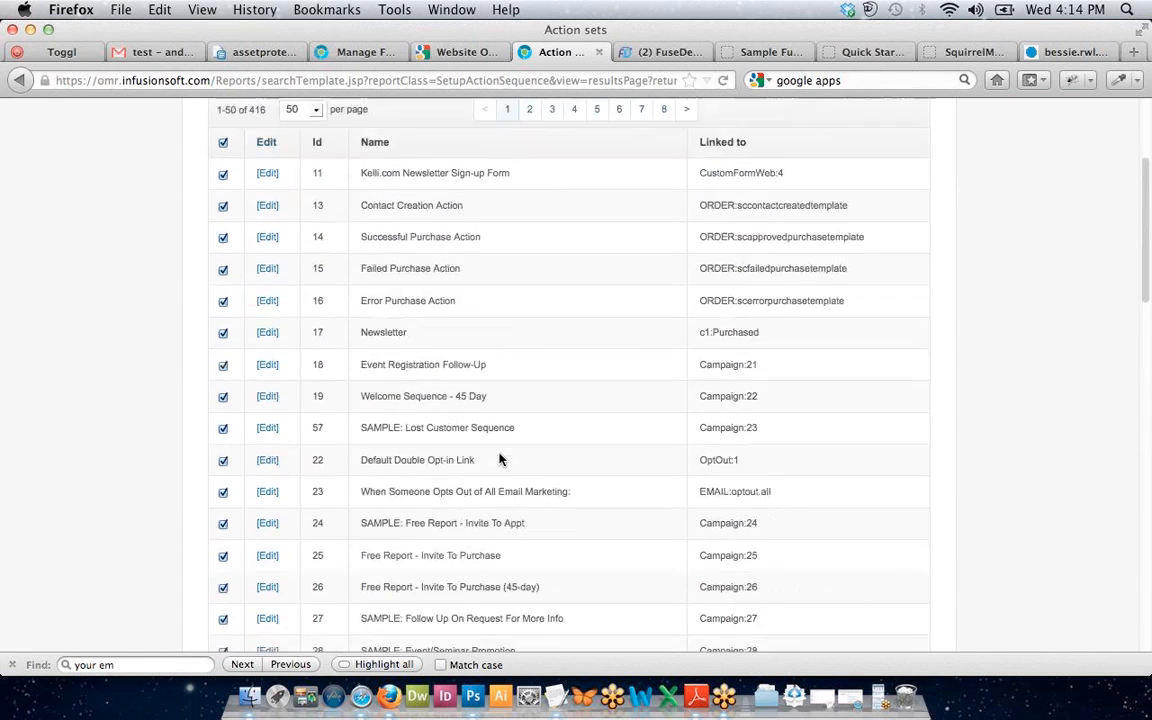
{"action": "left_click", "coordinate": [627, 52]}
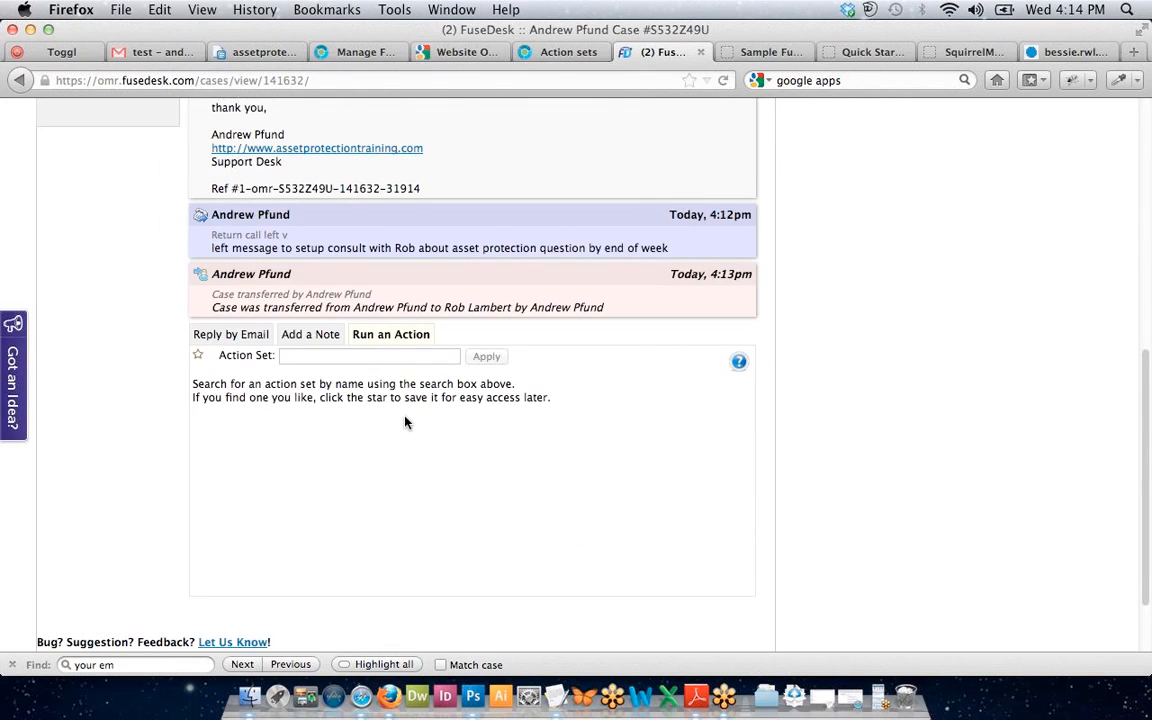
Search 'cancel', choose APT Cancellation as the action set, and star it.
{"action": "scroll", "coordinate": [404, 418], "scroll_direction": "up", "scroll_amount": 2}
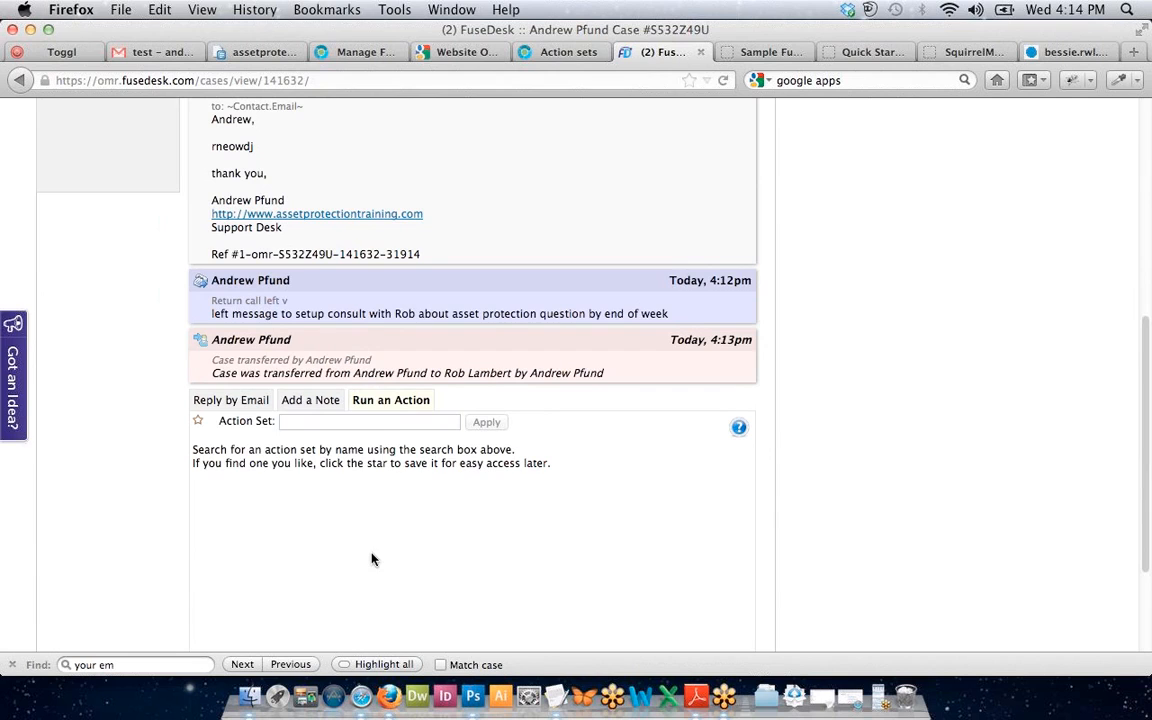
{"action": "type", "text": "cancel"}
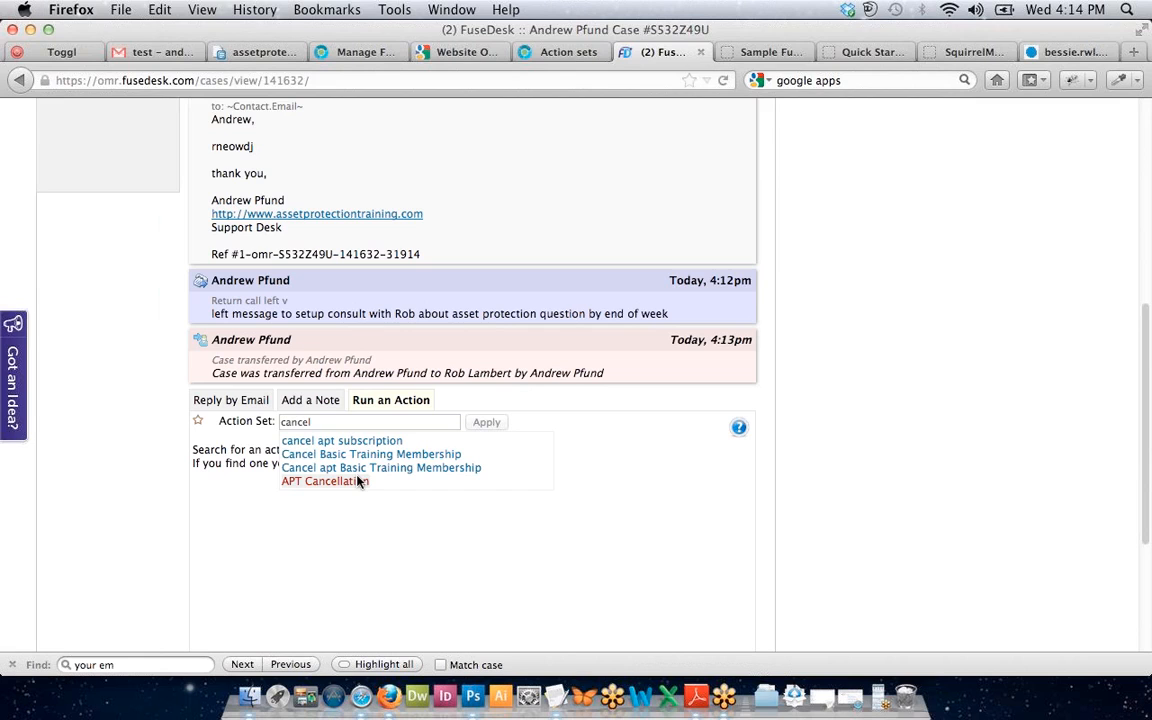
{"action": "mouse_move", "coordinate": [358, 478]}
{"action": "left_mouse_down"}
{"action": "mouse_move", "coordinate": [358, 428]}
{"action": "mouse_move", "coordinate": [362, 499]}
{"action": "left_mouse_up"}
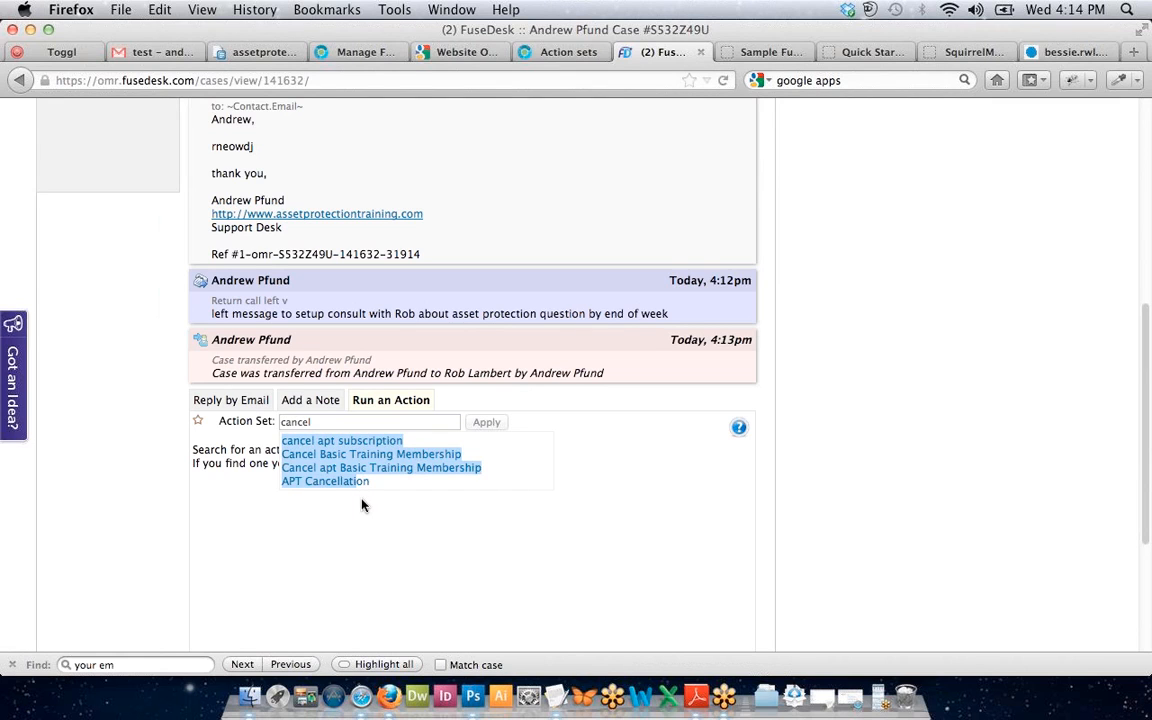
{"action": "left_click", "coordinate": [362, 505]}
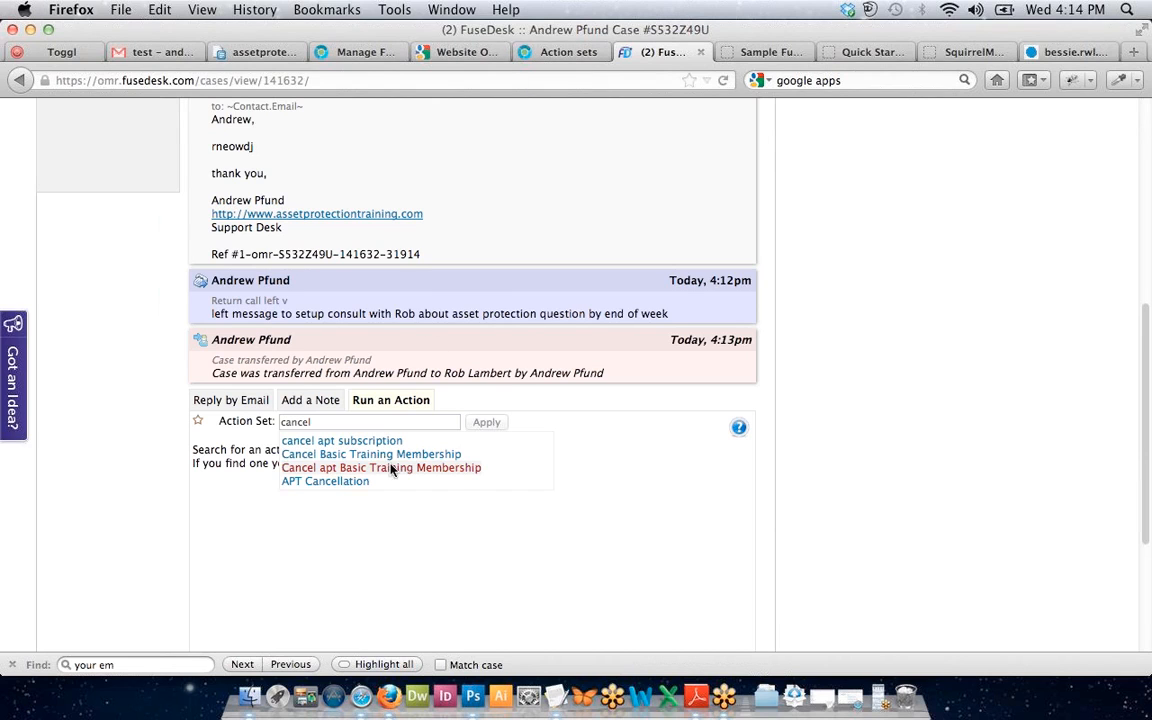
{"action": "left_click", "coordinate": [358, 481]}
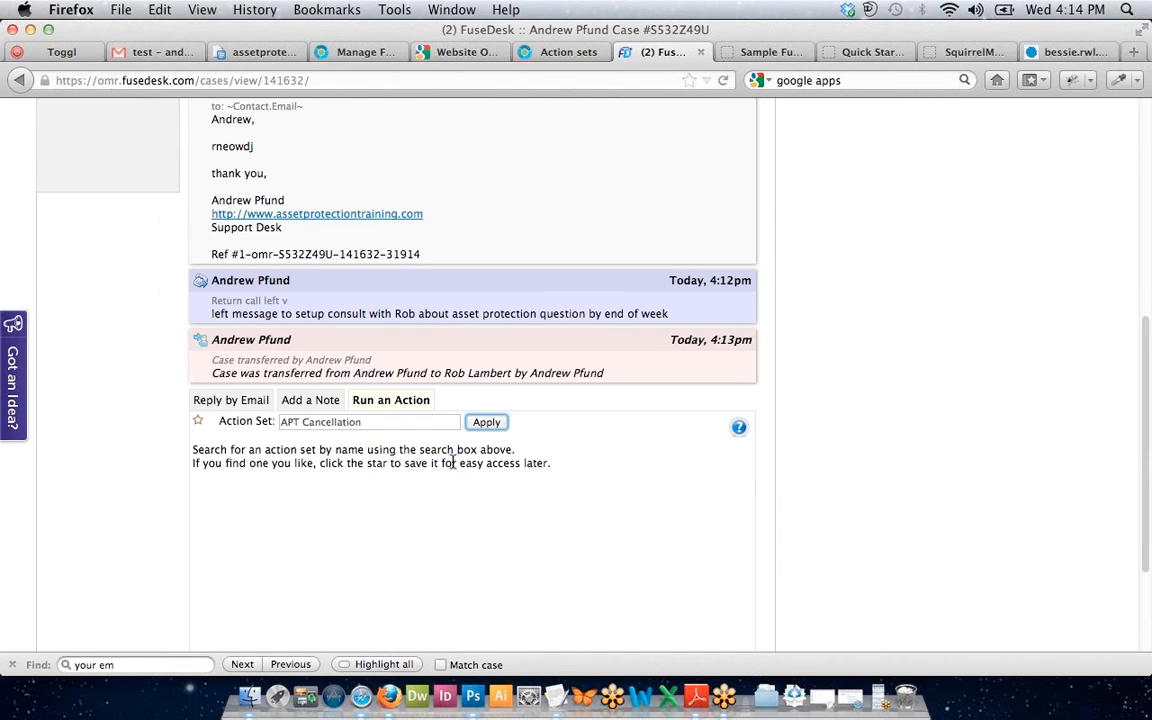
{"action": "left_click", "coordinate": [388, 425]}
{"action": "left_click", "coordinate": [199, 423]}
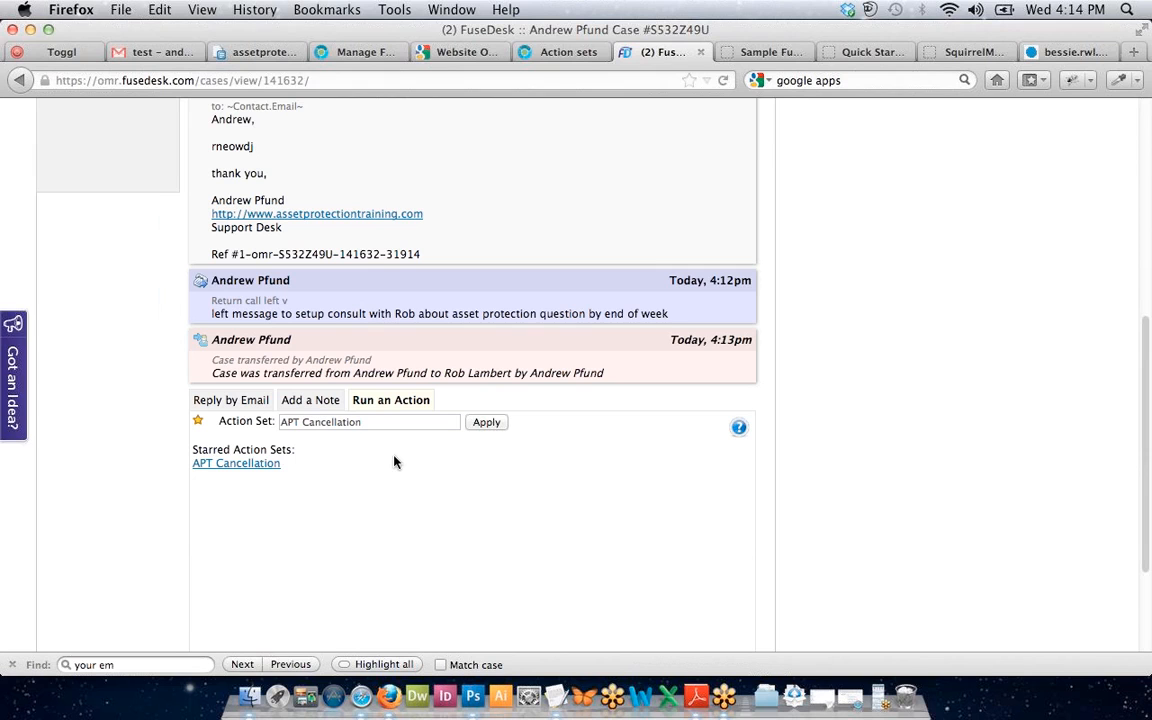
{"action": "scroll", "coordinate": [394, 477], "scroll_direction": "down", "scroll_amount": 1}
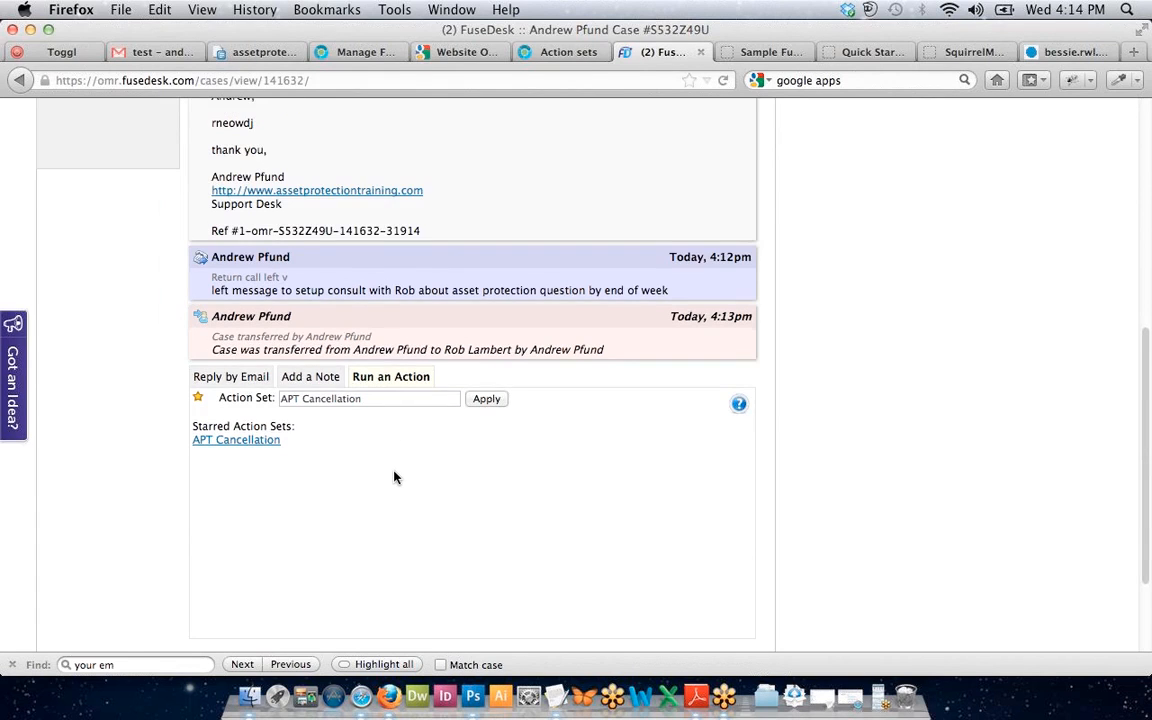
{"action": "scroll", "coordinate": [394, 477], "scroll_direction": "down", "scroll_amount": 3}
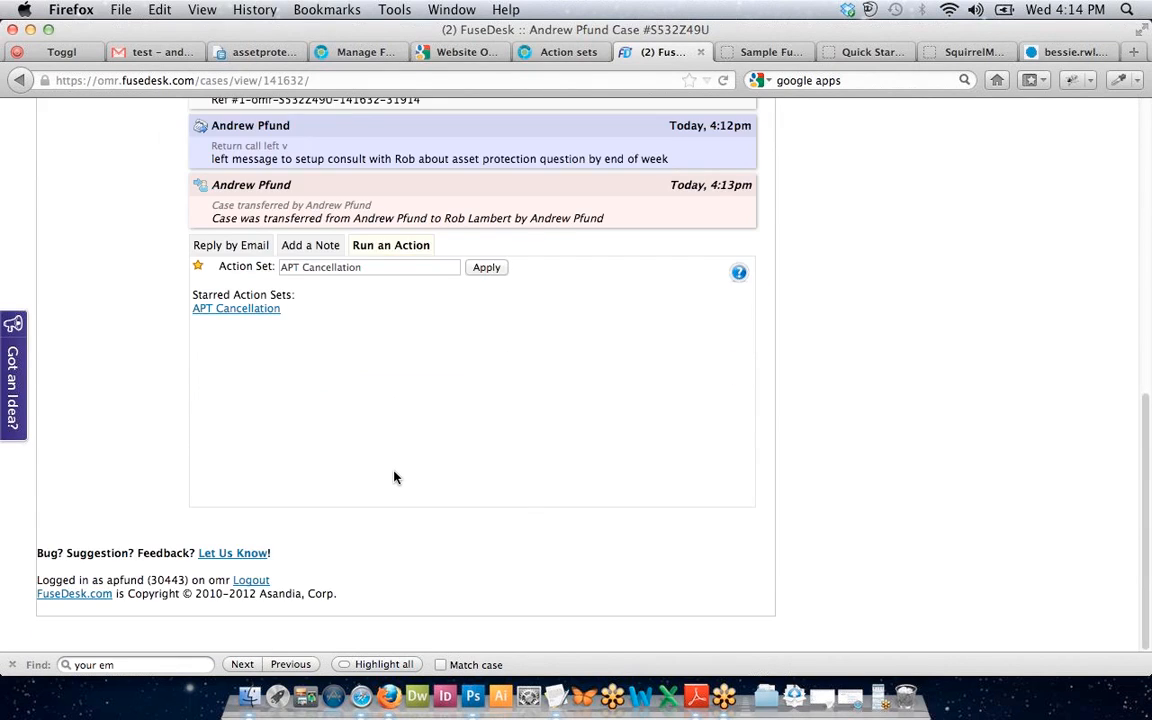
{"action": "scroll", "coordinate": [394, 477], "scroll_direction": "up", "scroll_amount": 3}
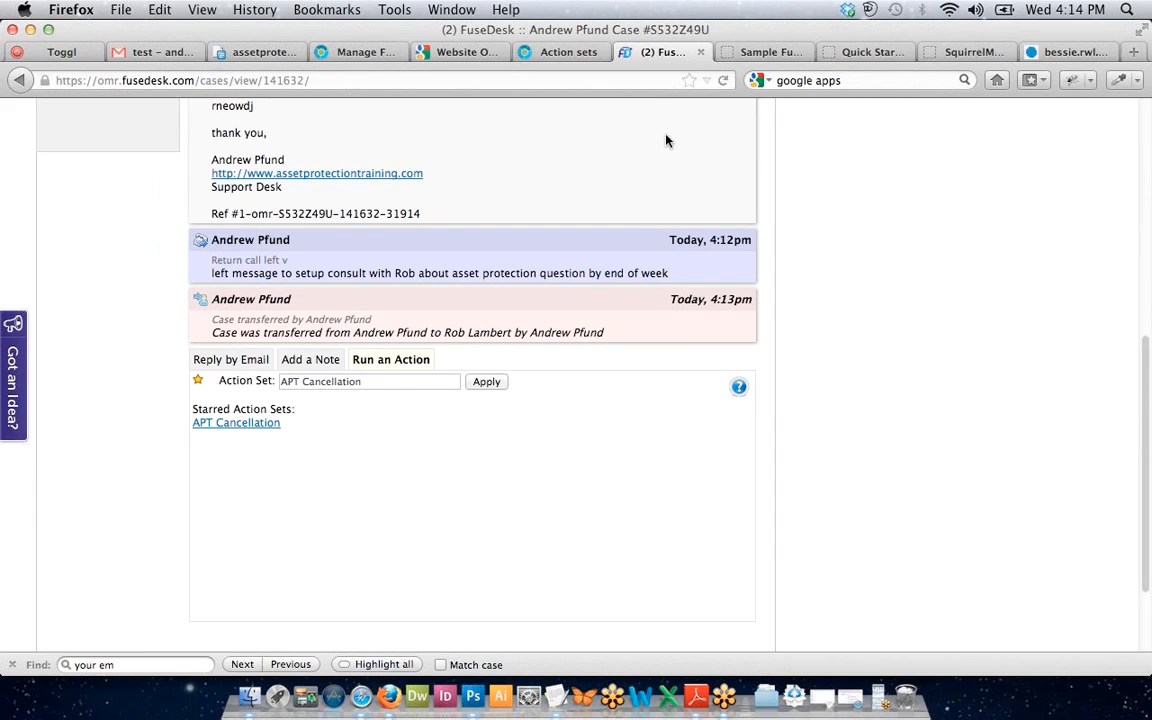
Find 'cancell' on the Infusionsoft action sets page with find-in-page.
{"action": "left_click", "coordinate": [529, 63]}
{"action": "key", "text": "ctrl+f"}
{"action": "type", "text": "ap"}
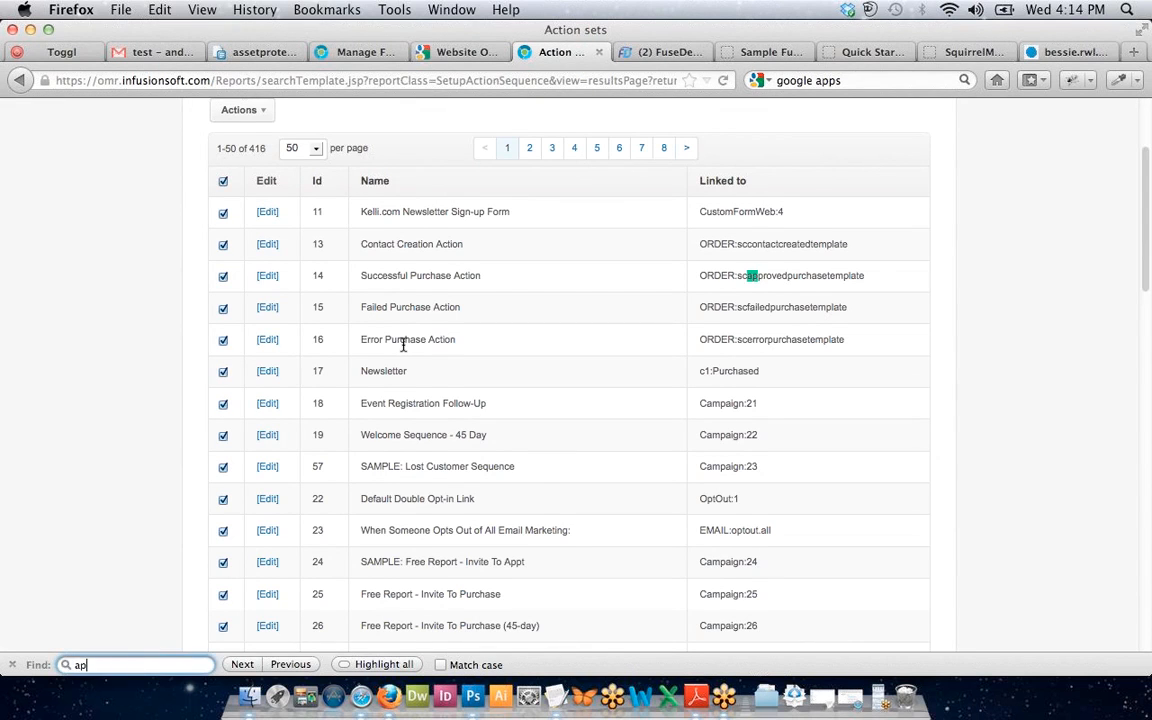
{"action": "type", "text": "t c"}
{"action": "key", "text": "BackSpace"}
{"action": "key", "text": "BackSpace"}
{"action": "key", "text": "BackSpace"}
{"action": "key", "text": "BackSpace"}
{"action": "type", "text": "cancell"}
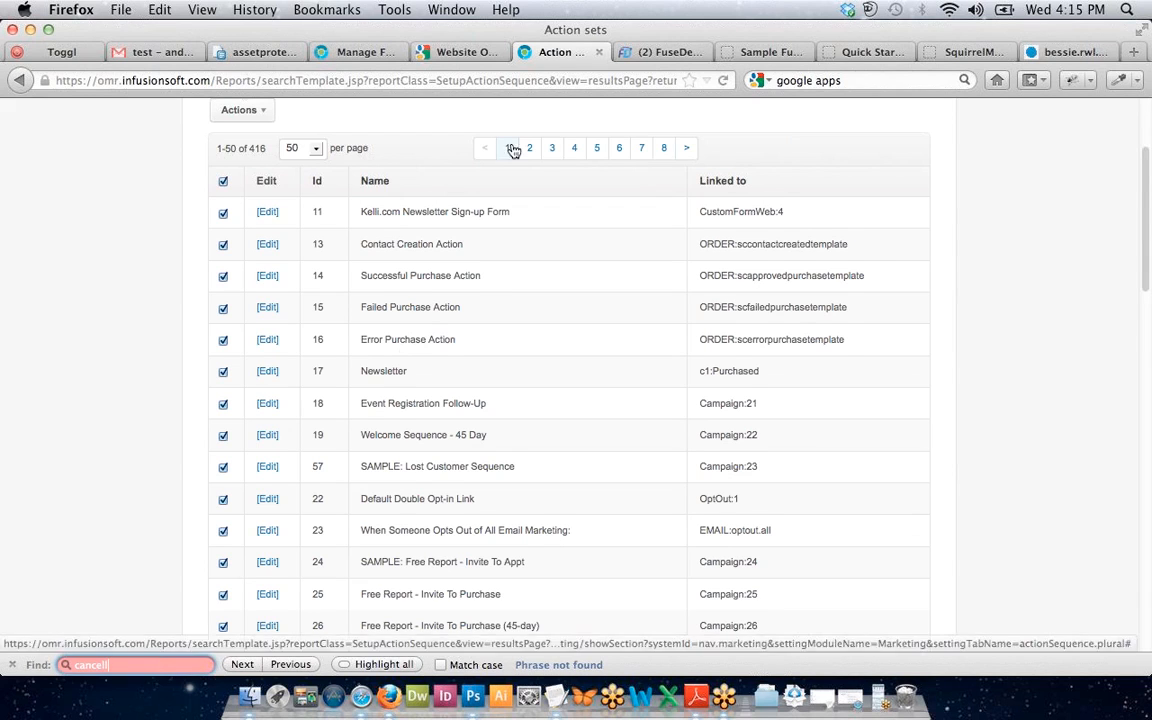
{"action": "scroll", "coordinate": [400, 175], "scroll_direction": "up", "scroll_amount": 3}
Filter action sets by name 'cancellation' and review the APT Cancellation (Id 398) details.
{"action": "left_click", "coordinate": [348, 208]}
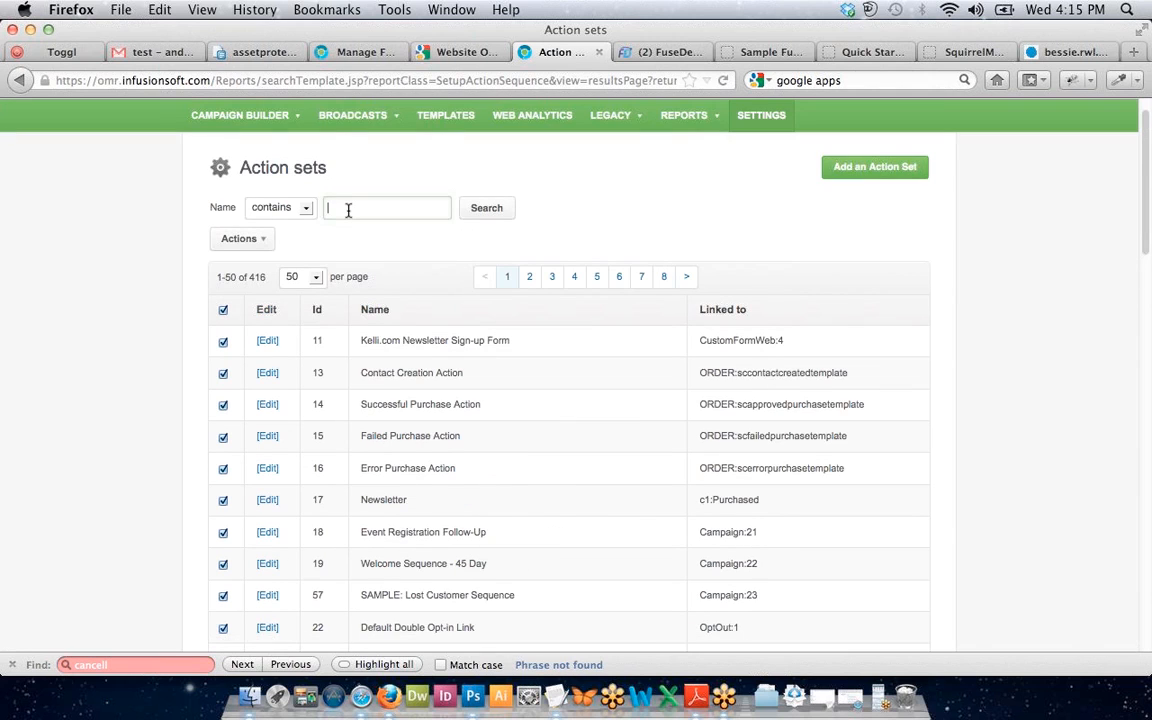
{"action": "type", "text": "cancellation"}
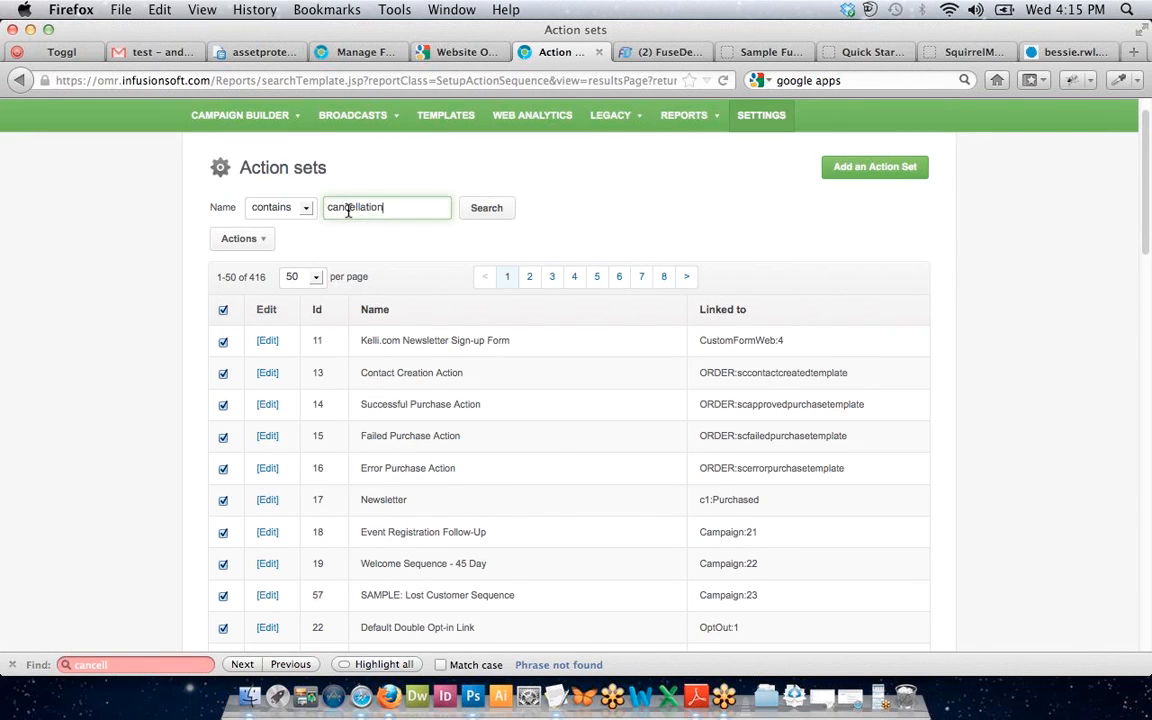
{"action": "key", "text": "Return"}
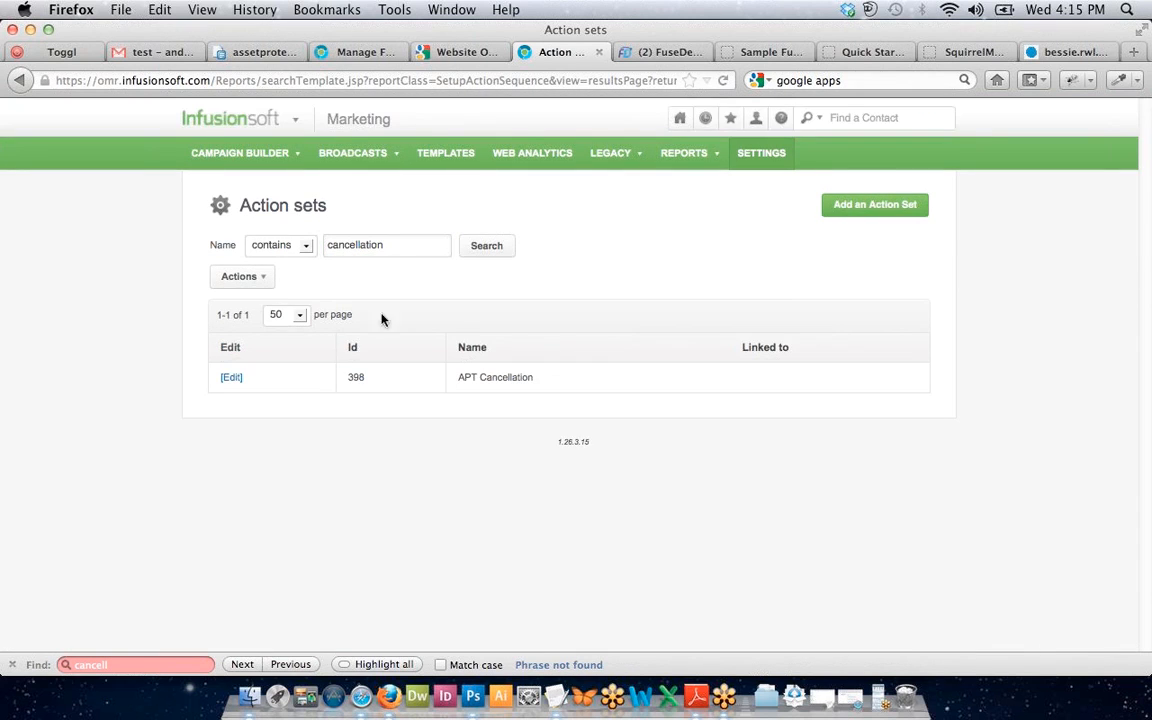
{"action": "left_click", "coordinate": [230, 378]}
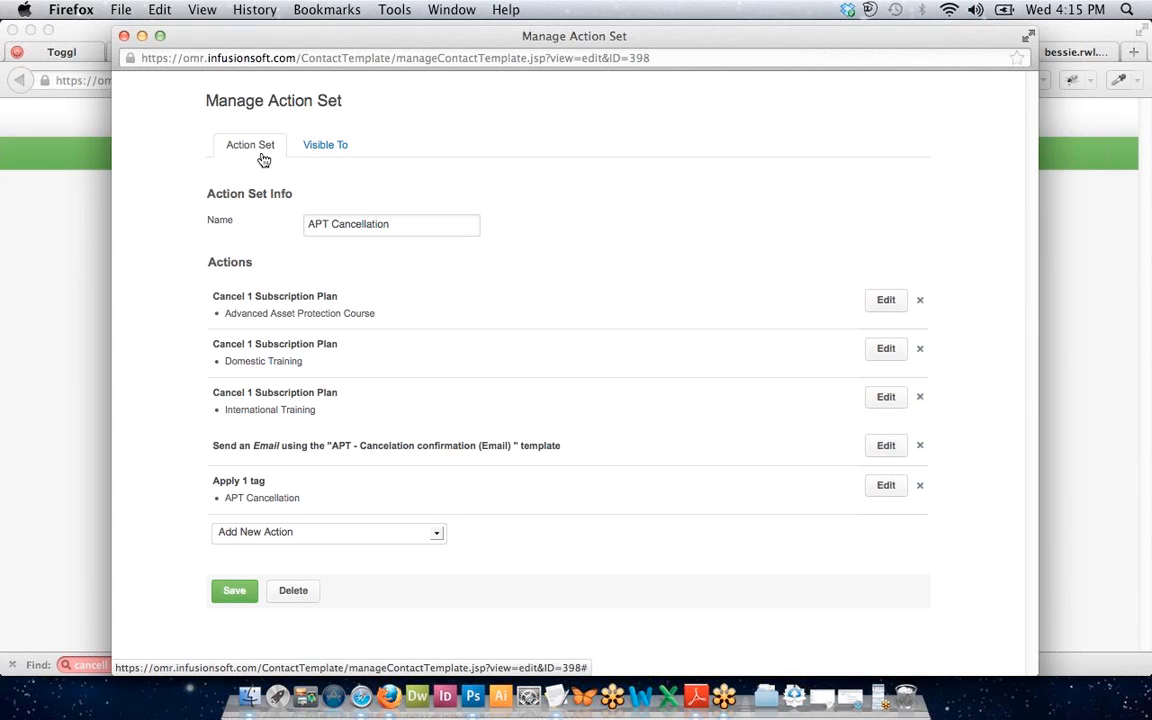
{"action": "left_click", "coordinate": [124, 36]}
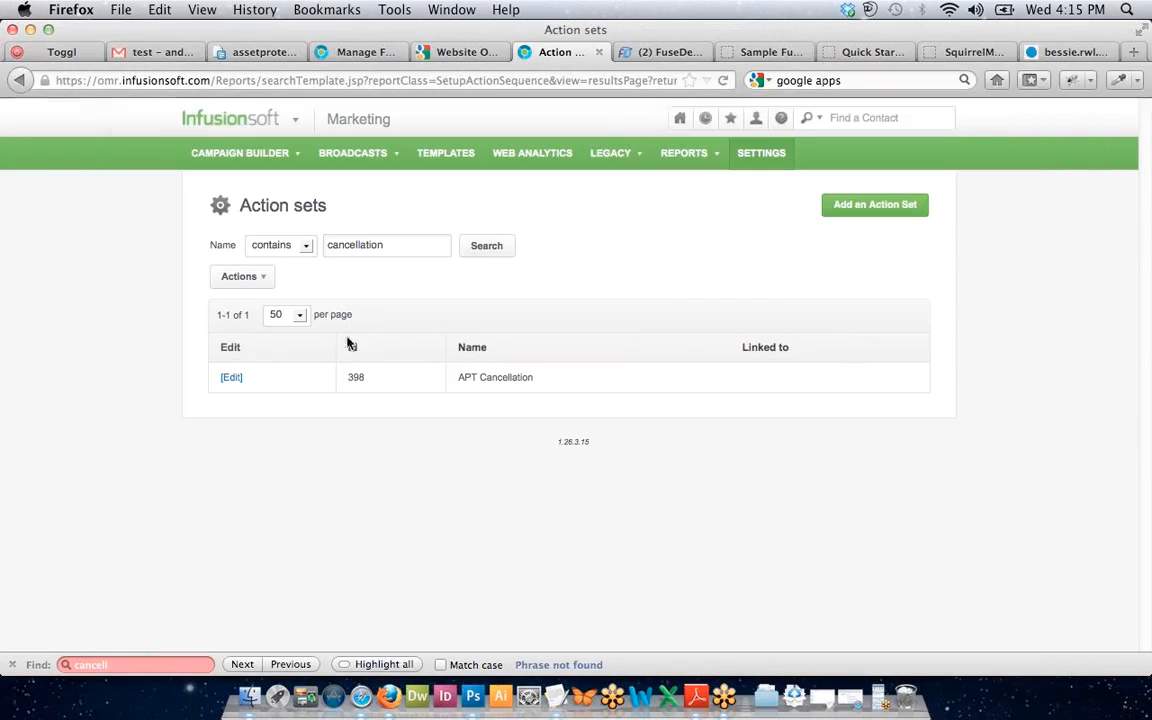
Return to the FuseDesk case and close Firefox's Find bar.
{"action": "left_click", "coordinate": [636, 56]}
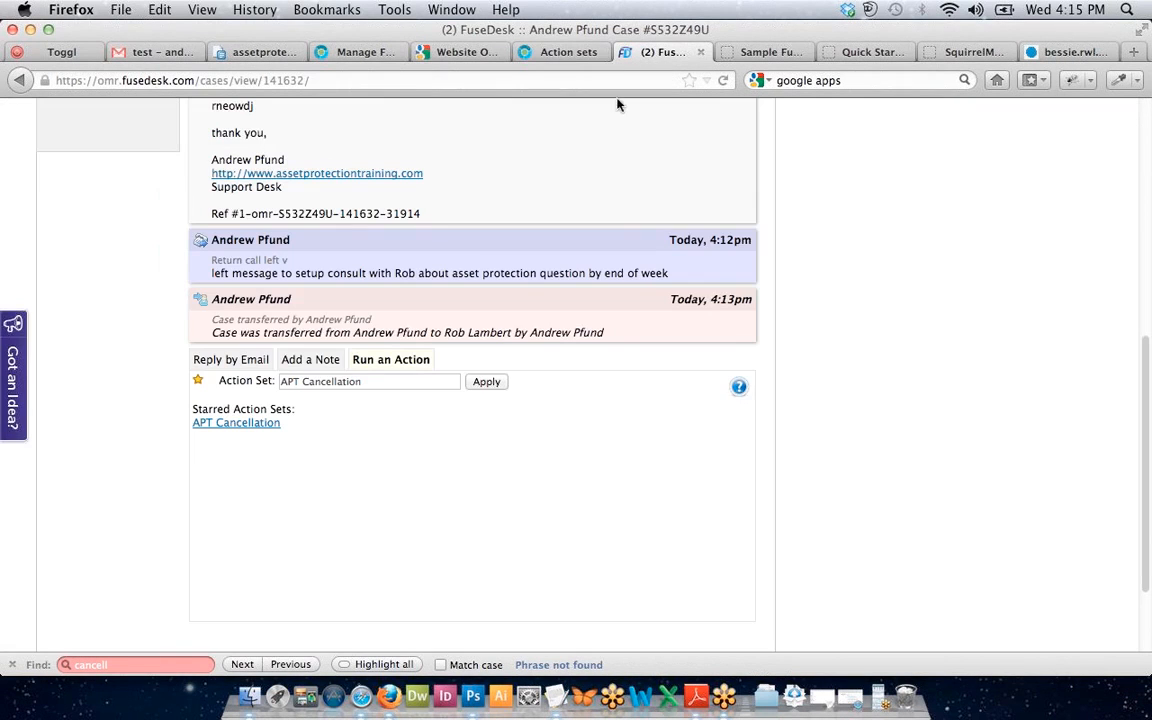
{"action": "scroll", "coordinate": [382, 418], "scroll_direction": "up", "scroll_amount": 3}
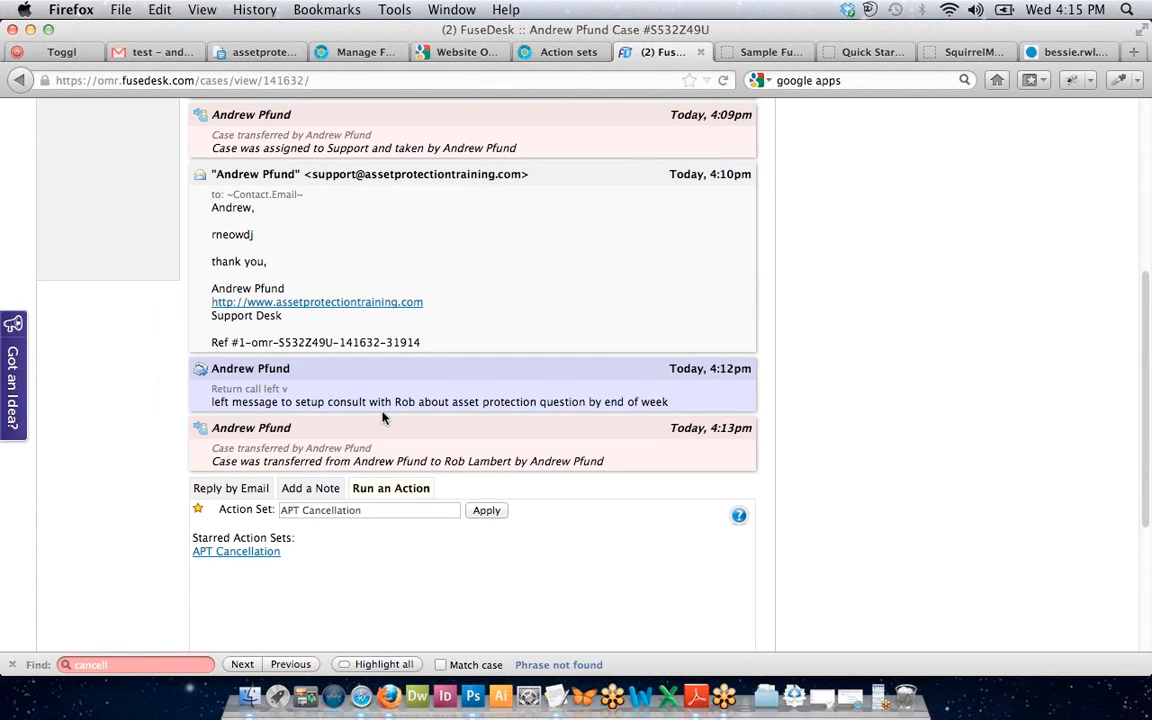
{"action": "left_click", "coordinate": [12, 664]}
{"action": "scroll", "coordinate": [87, 536], "scroll_direction": "down", "scroll_amount": 3}
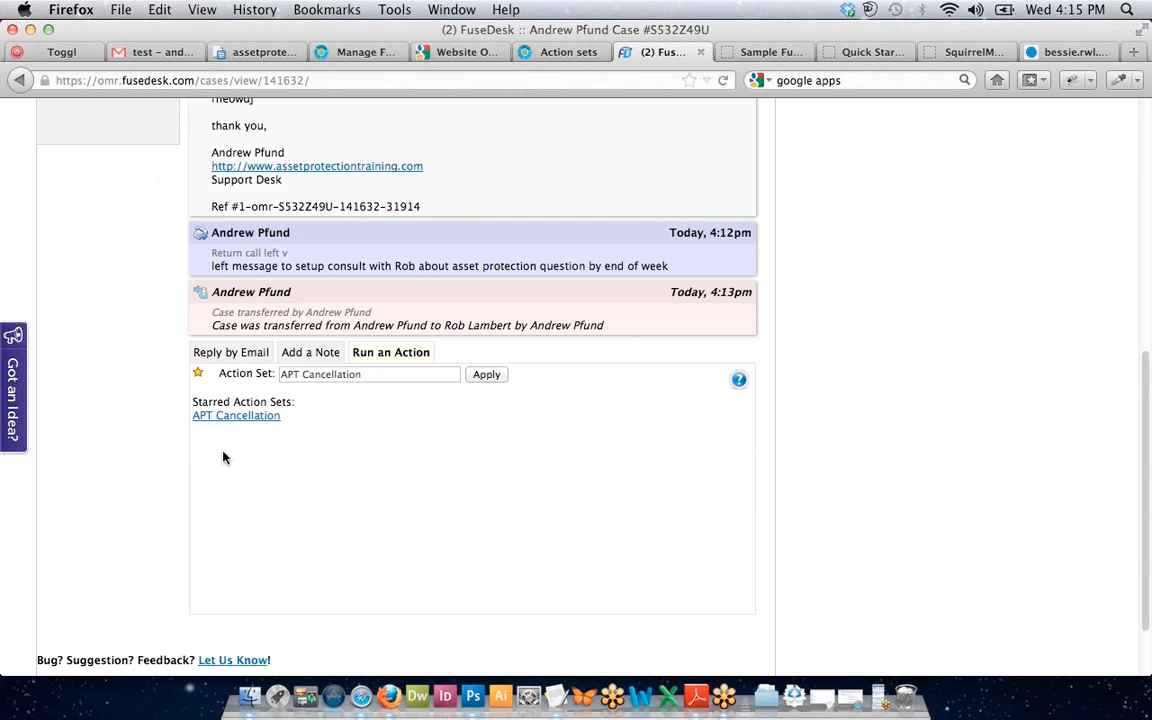
Enter the customer's username in Infusionsoft's find-a-contact search, then return to FuseDesk.
{"action": "left_click", "coordinate": [560, 52]}
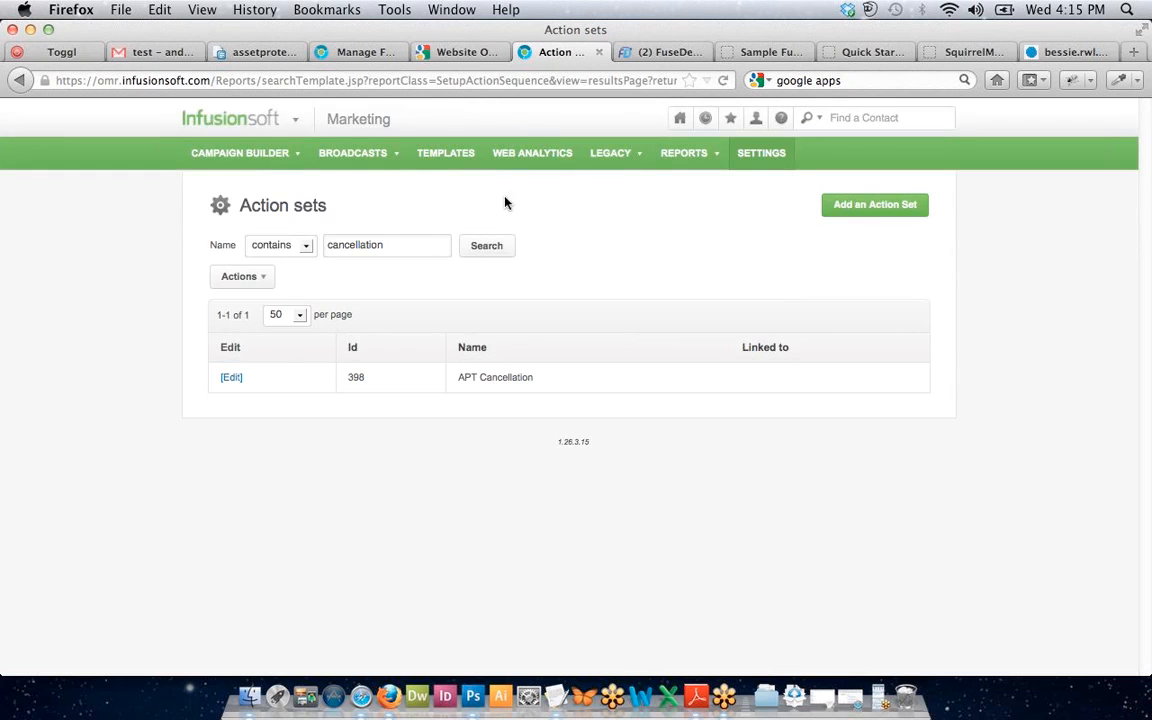
{"action": "left_click", "coordinate": [838, 117]}
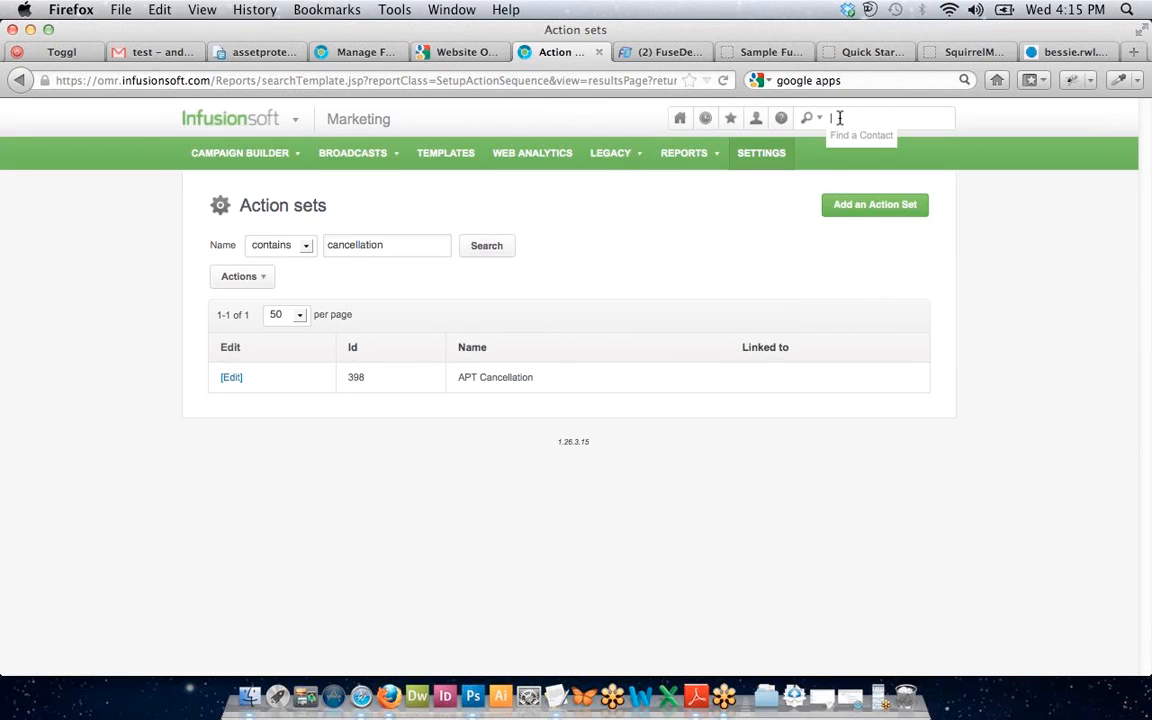
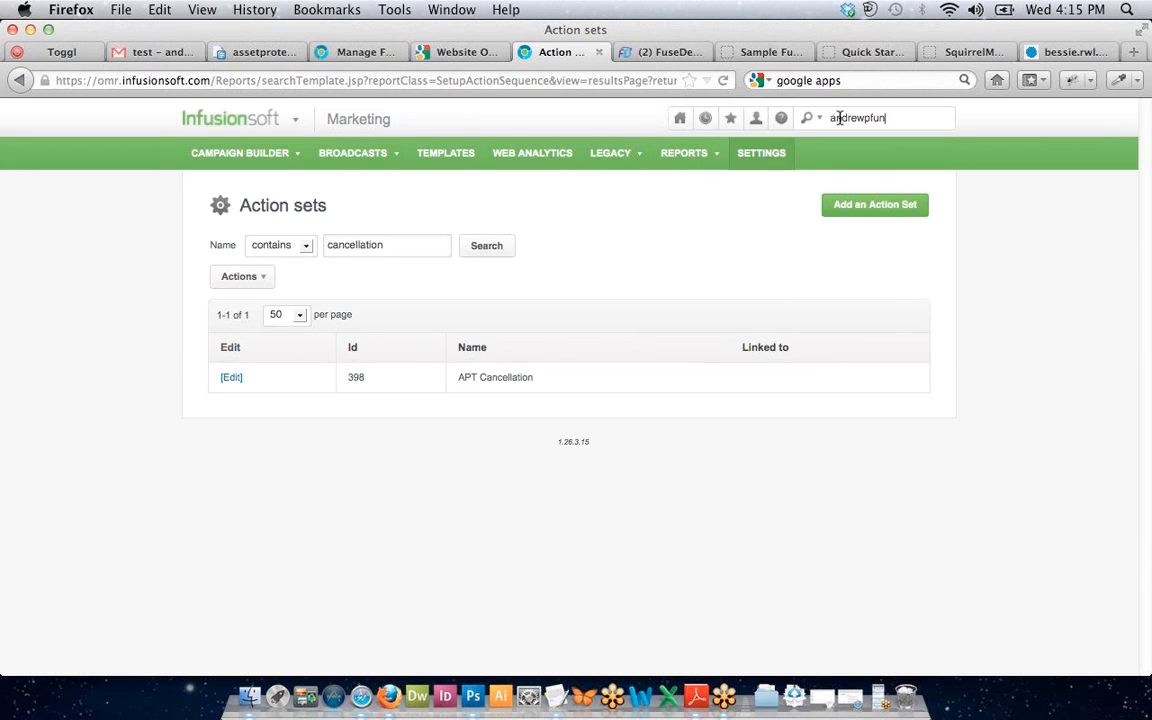
{"action": "left_click", "coordinate": [660, 51]}
Open the case contact's Infusionsoft record, apply the APT All membership tag, and save.
{"action": "scroll", "coordinate": [573, 296], "scroll_direction": "up", "scroll_amount": 10}
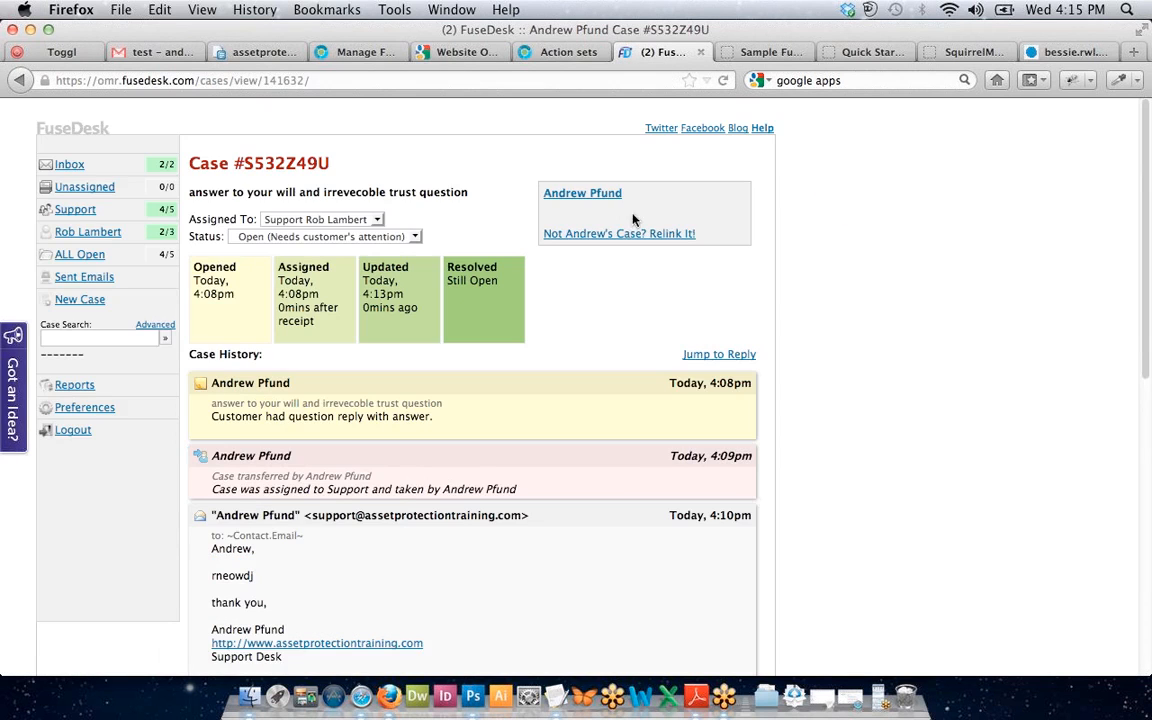
{"action": "left_click", "coordinate": [597, 198]}
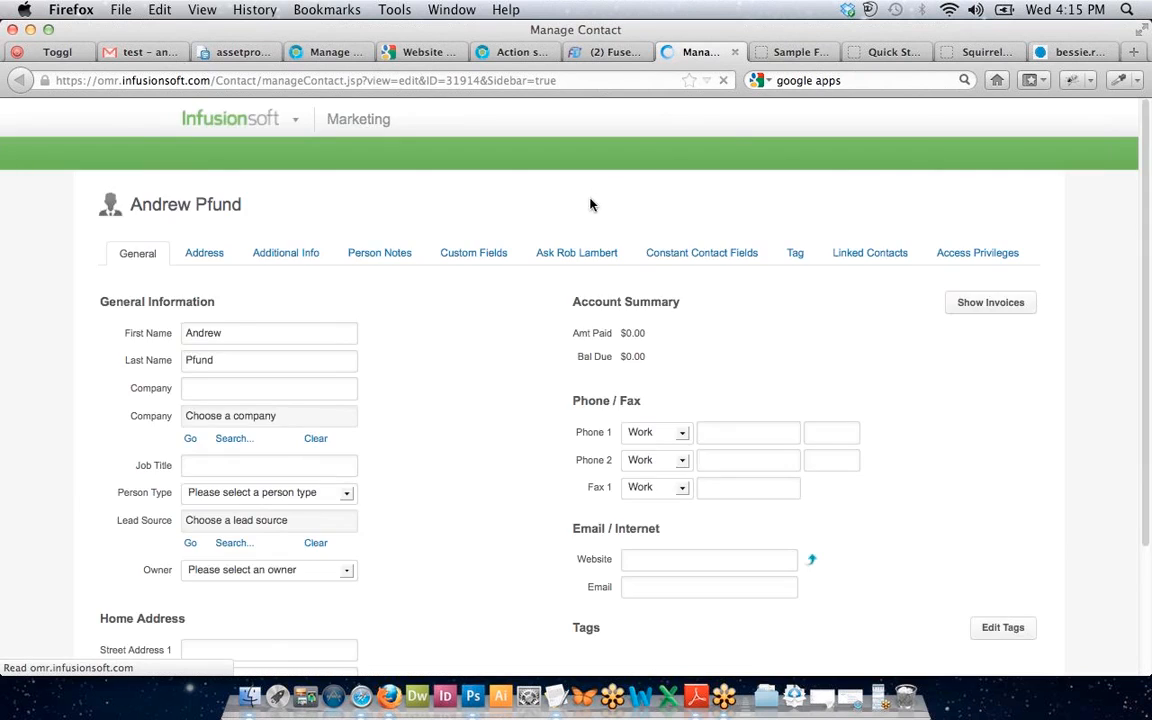
{"action": "scroll", "coordinate": [585, 250], "scroll_direction": "down", "scroll_amount": 4}
{"action": "scroll", "coordinate": [504, 386], "scroll_direction": "up", "scroll_amount": 4}
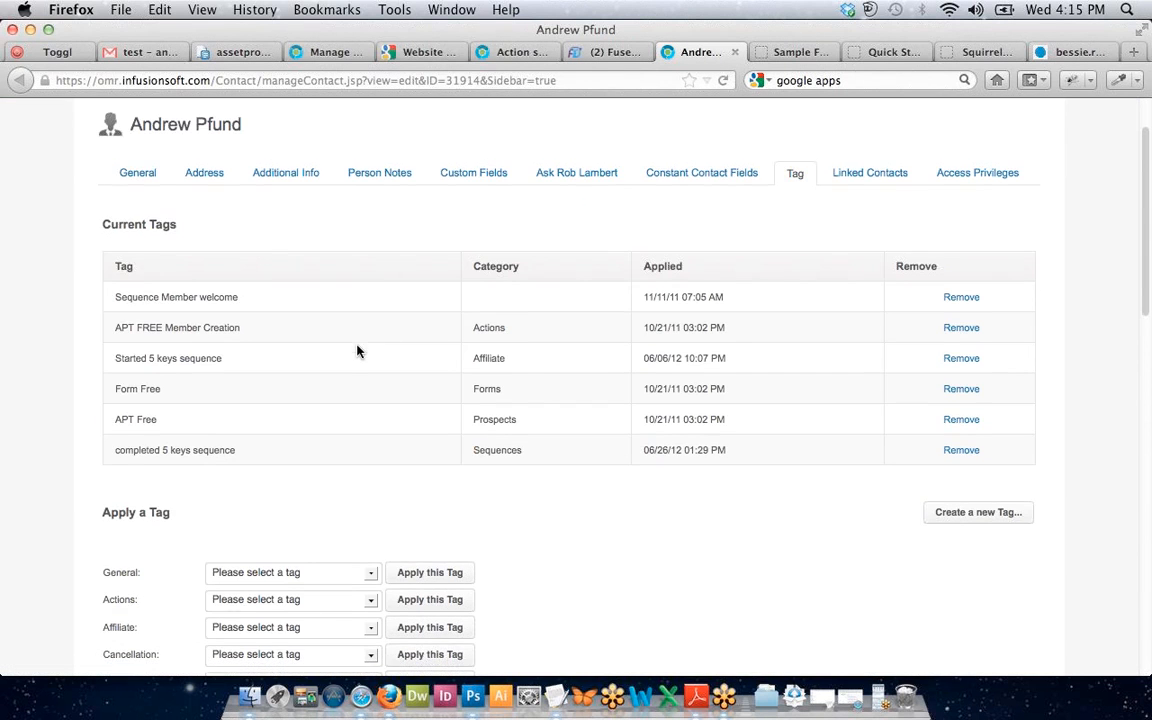
{"action": "scroll", "coordinate": [357, 350], "scroll_direction": "down", "scroll_amount": 5}
{"action": "scroll", "coordinate": [236, 478], "scroll_direction": "down", "scroll_amount": 3}
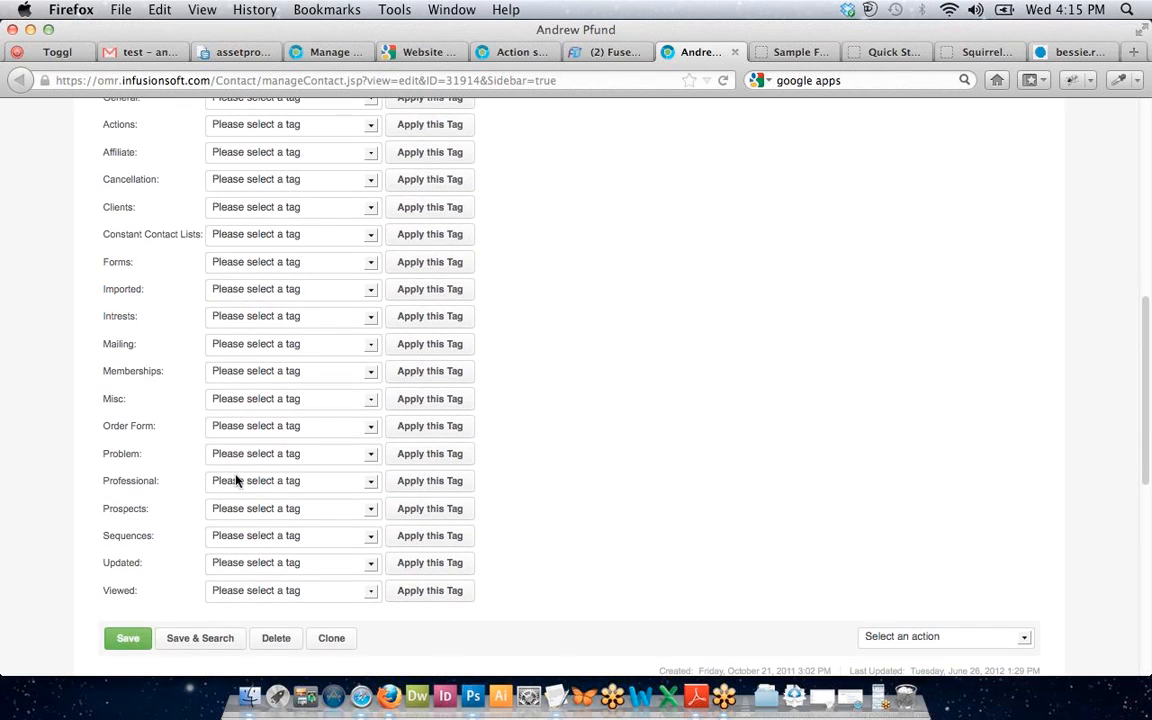
{"action": "left_click", "coordinate": [251, 375]}
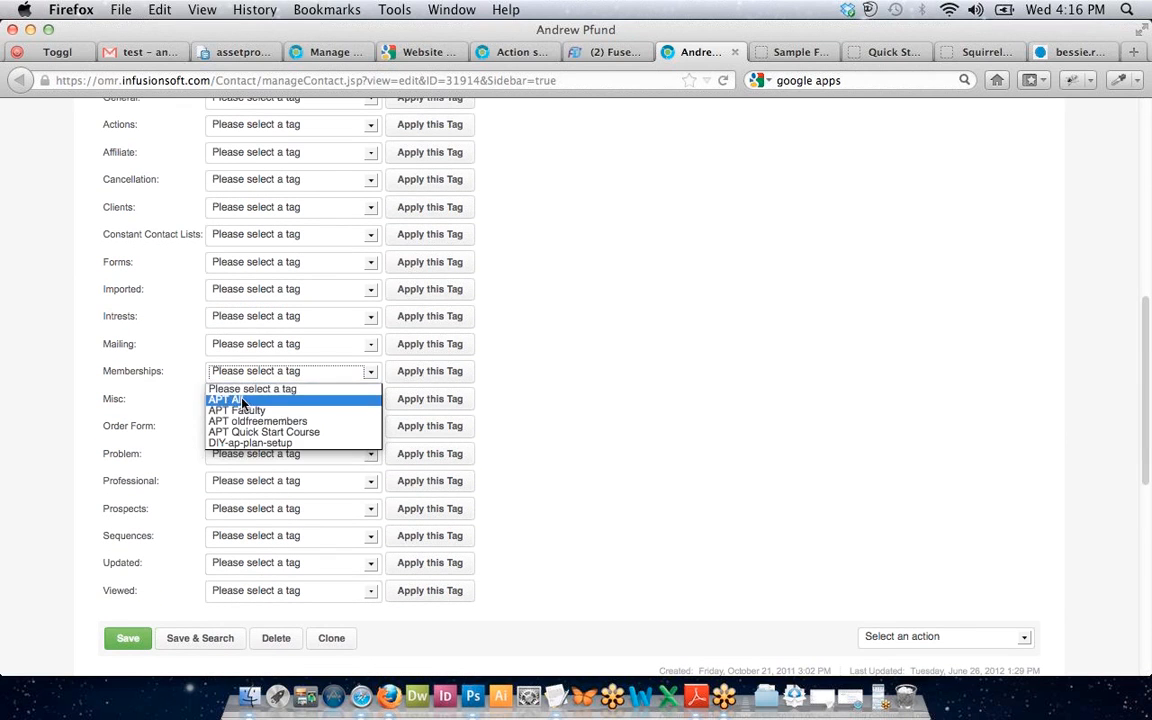
{"action": "left_click", "coordinate": [230, 398]}
{"action": "left_click", "coordinate": [430, 371]}
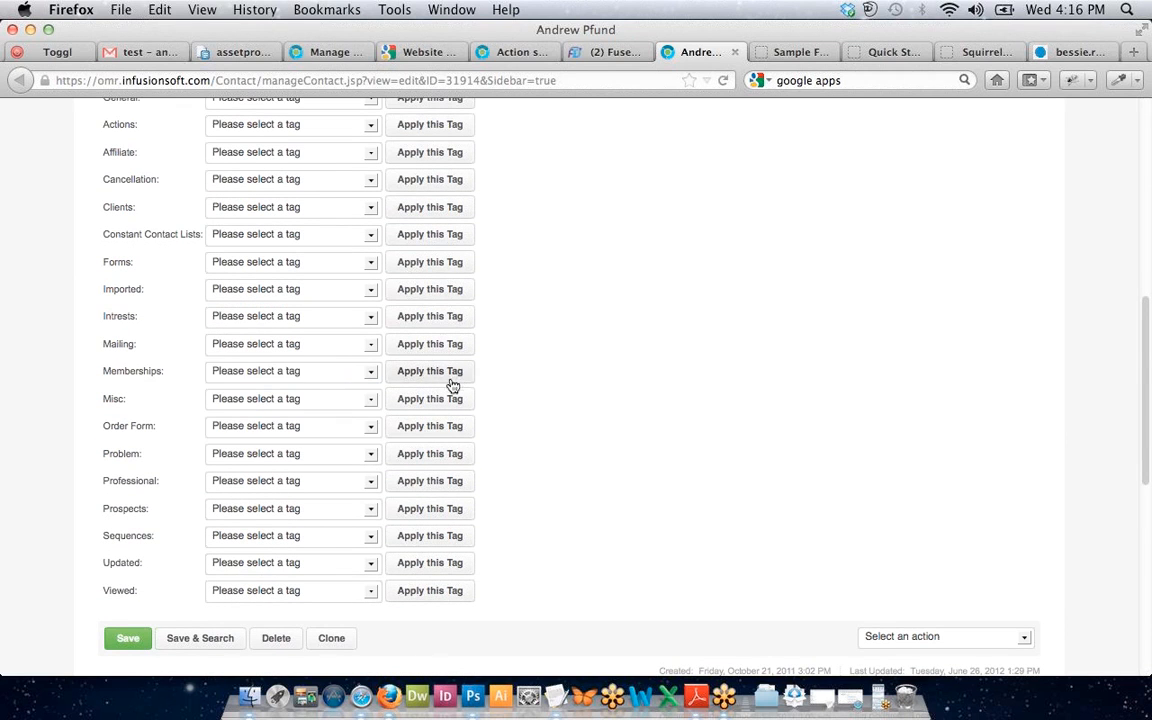
{"action": "scroll", "coordinate": [125, 646], "scroll_direction": "down", "scroll_amount": 1}
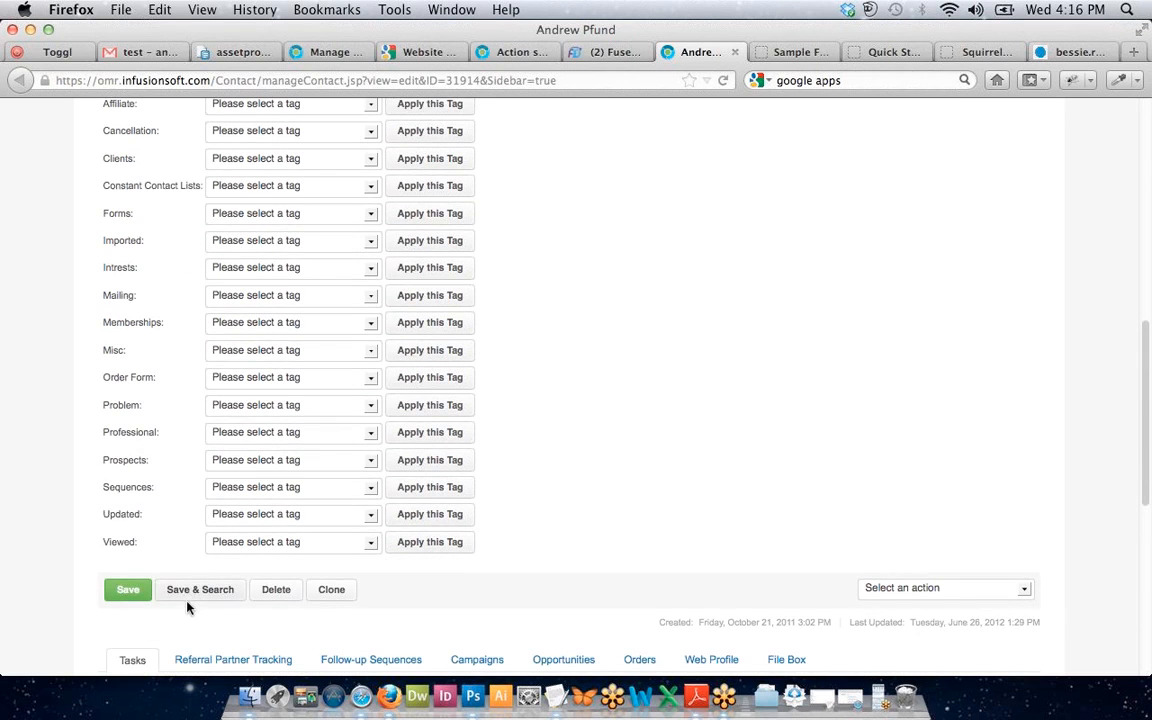
{"action": "left_click", "coordinate": [132, 591]}
Apply the APT Cancellation action set to the case and reload the page to see the update.
{"action": "left_click", "coordinate": [617, 51]}
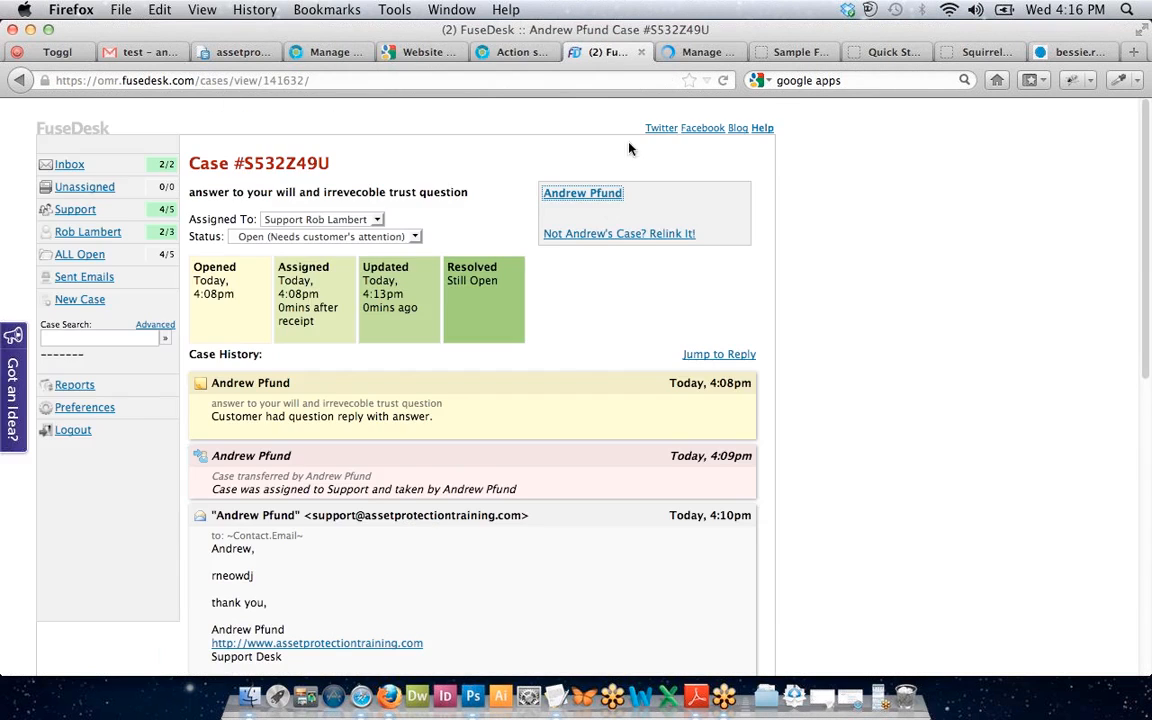
{"action": "scroll", "coordinate": [756, 395], "scroll_direction": "down", "scroll_amount": 5}
{"action": "left_click", "coordinate": [485, 413]}
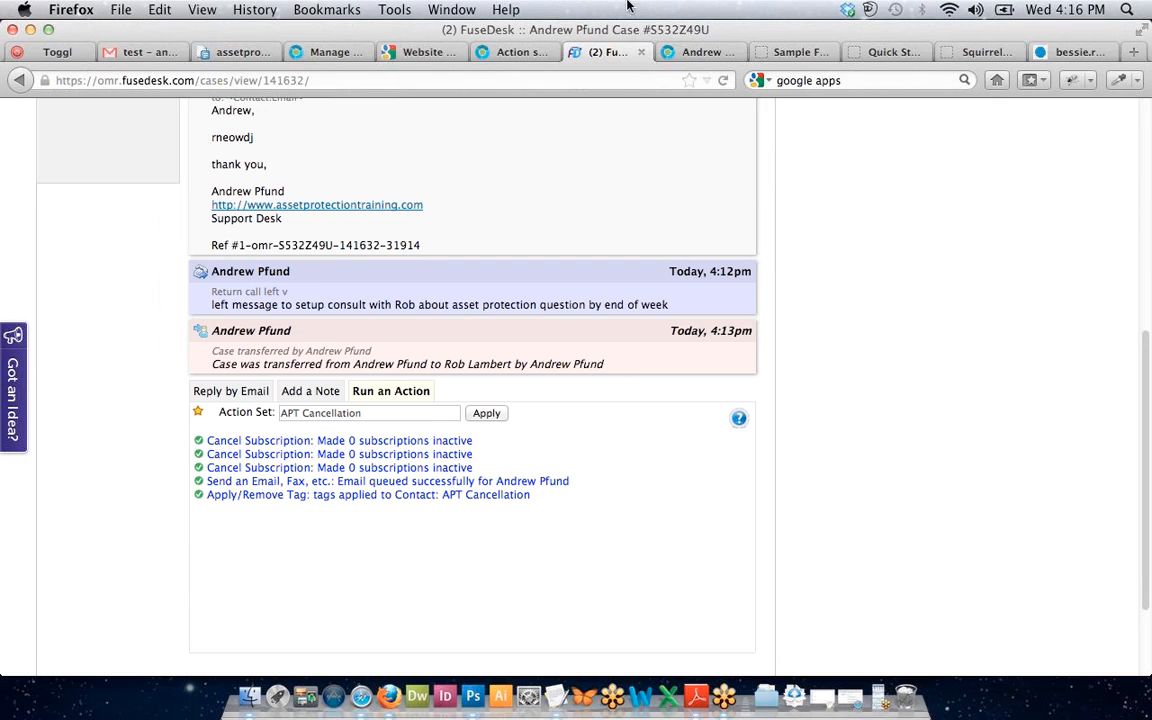
{"action": "key", "text": "super+r"}
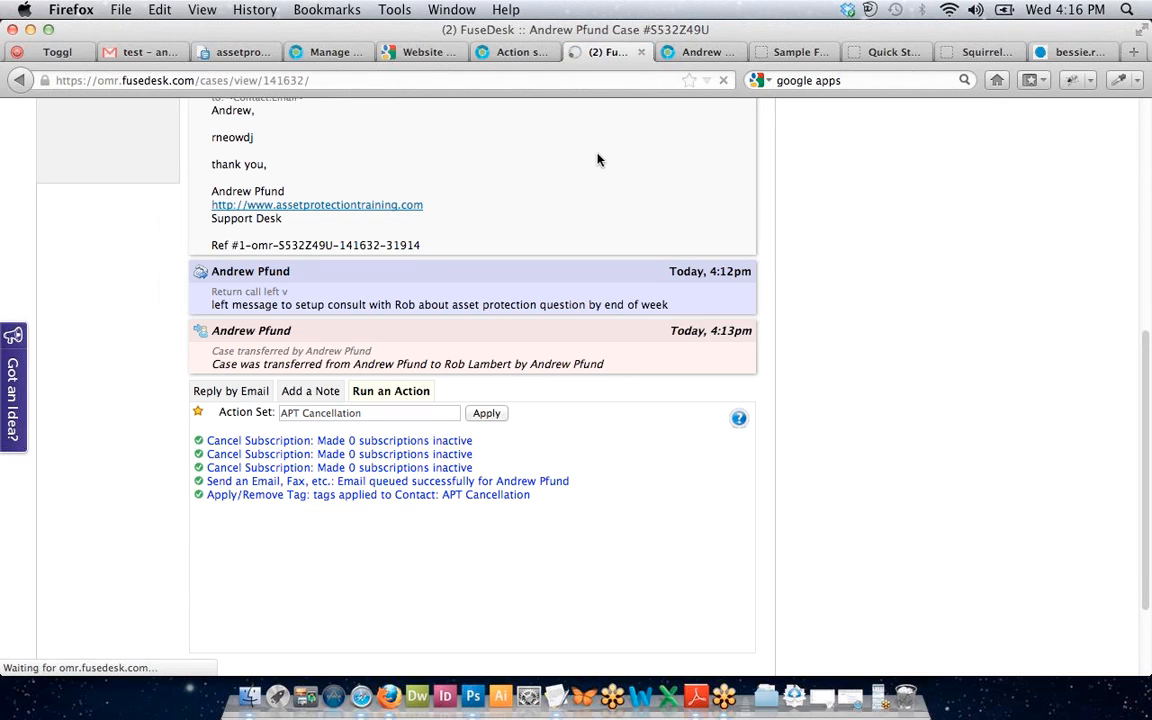
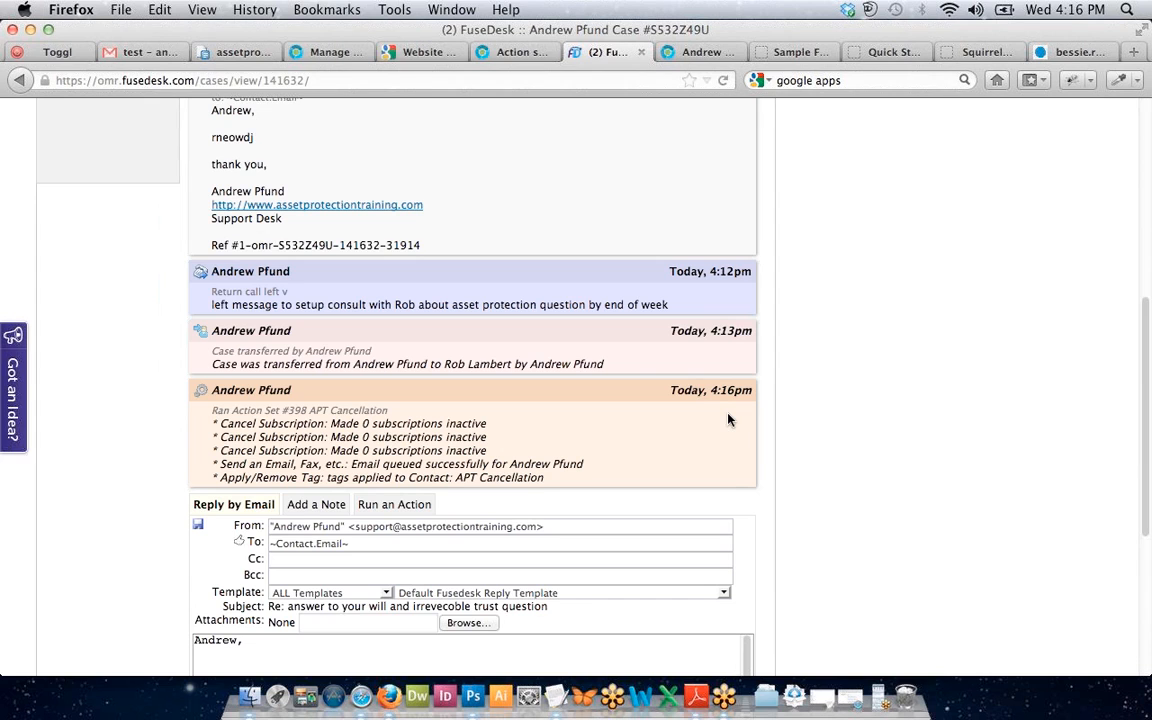
Check the contact's current tags in Infusionsoft, then go back to the FuseDesk case.
{"action": "left_click", "coordinate": [697, 51]}
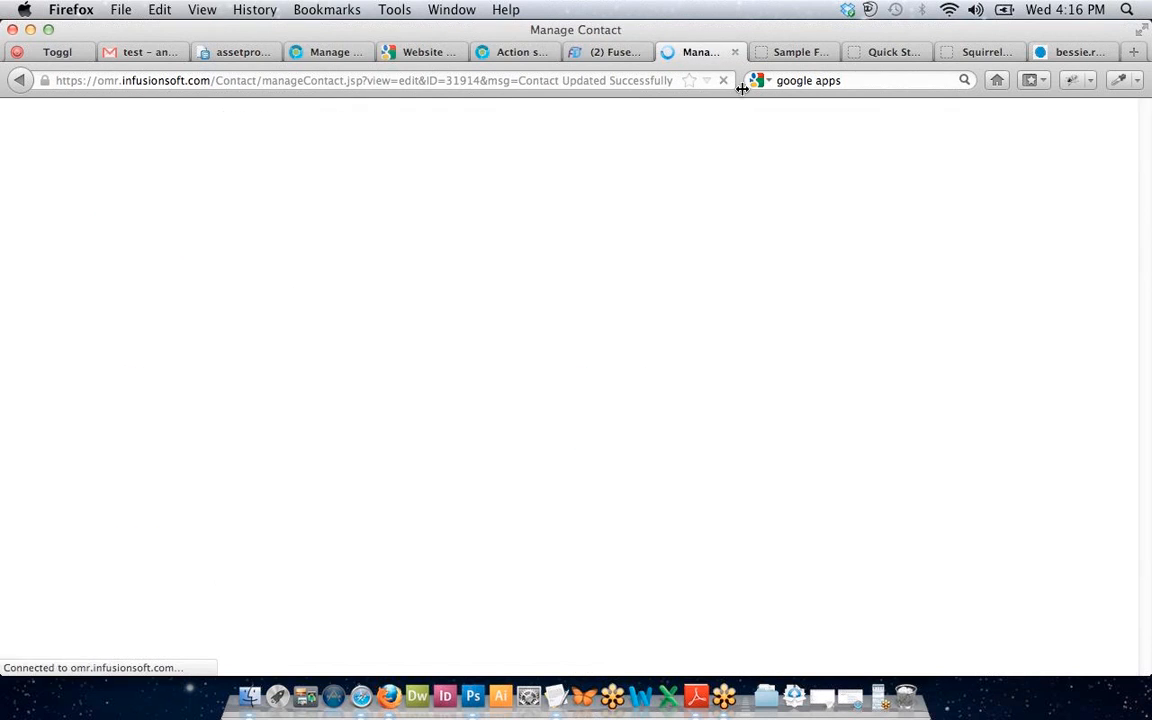
{"action": "scroll", "coordinate": [558, 305], "scroll_direction": "down", "scroll_amount": 2}
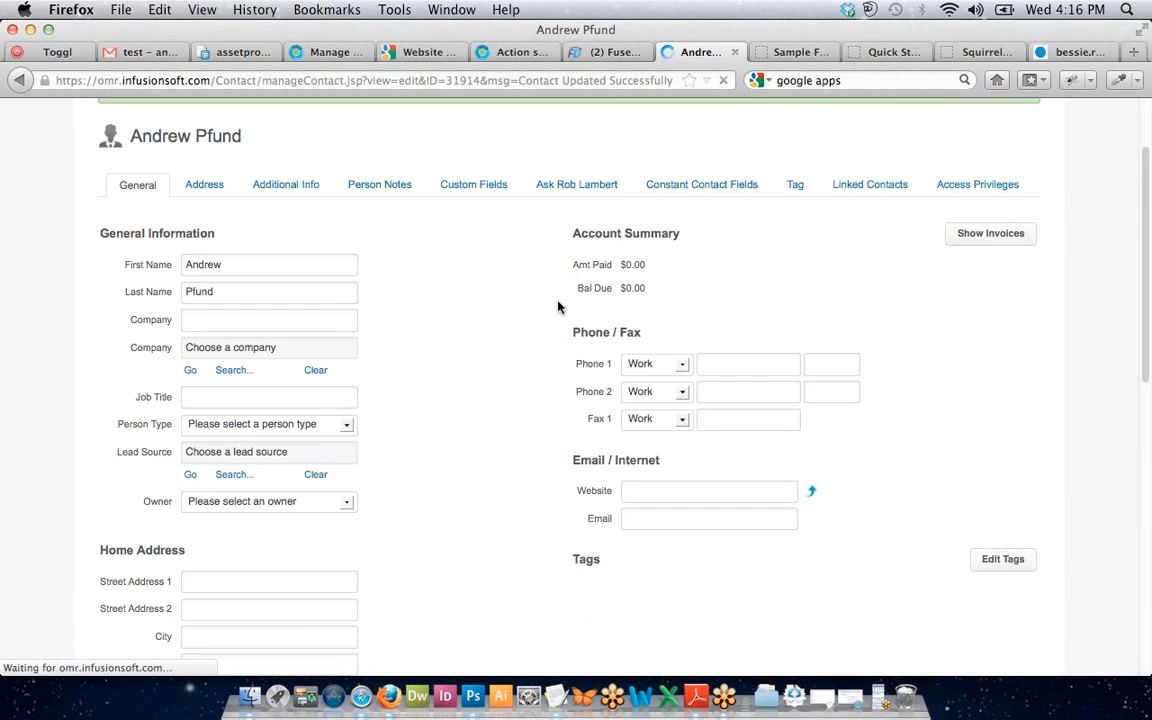
{"action": "scroll", "coordinate": [558, 306], "scroll_direction": "down", "scroll_amount": 4}
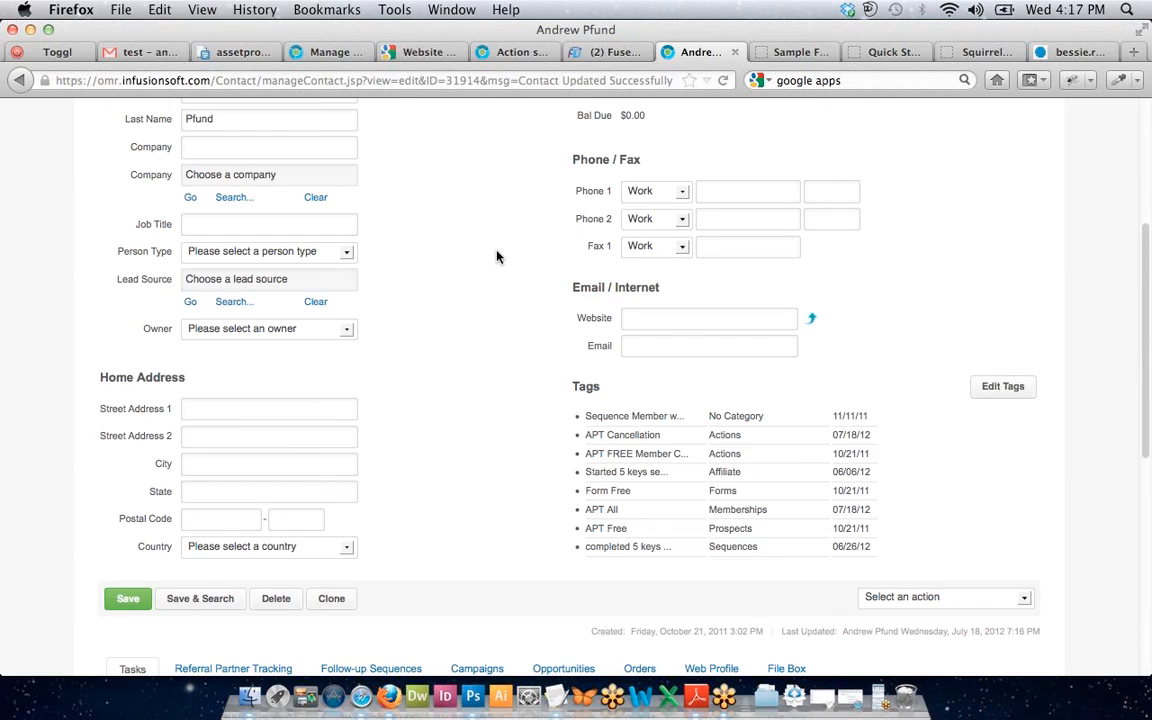
{"action": "scroll", "coordinate": [496, 255], "scroll_direction": "up", "scroll_amount": 6}
{"action": "left_click", "coordinate": [798, 300]}
{"action": "scroll", "coordinate": [800, 303], "scroll_direction": "down", "scroll_amount": 2}
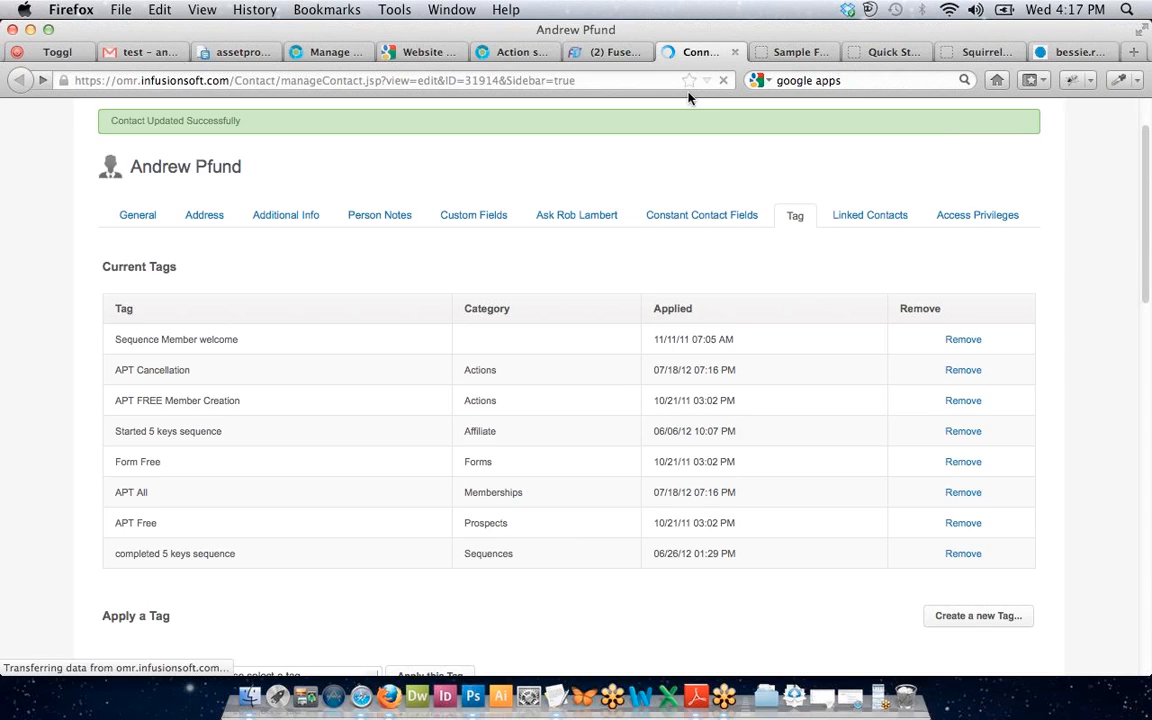
{"action": "left_click", "coordinate": [606, 52]}
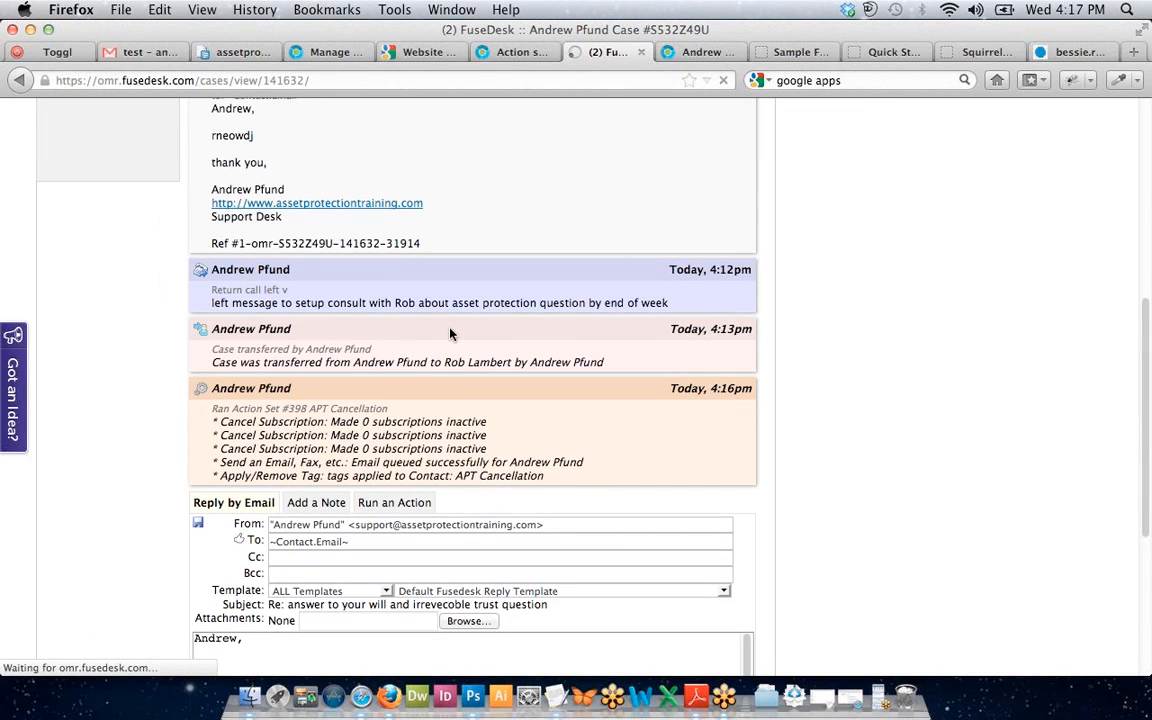
Glance at the Inbox, return to the case, then show the All Open Cases list.
{"action": "scroll", "coordinate": [449, 330], "scroll_direction": "up", "scroll_amount": 3}
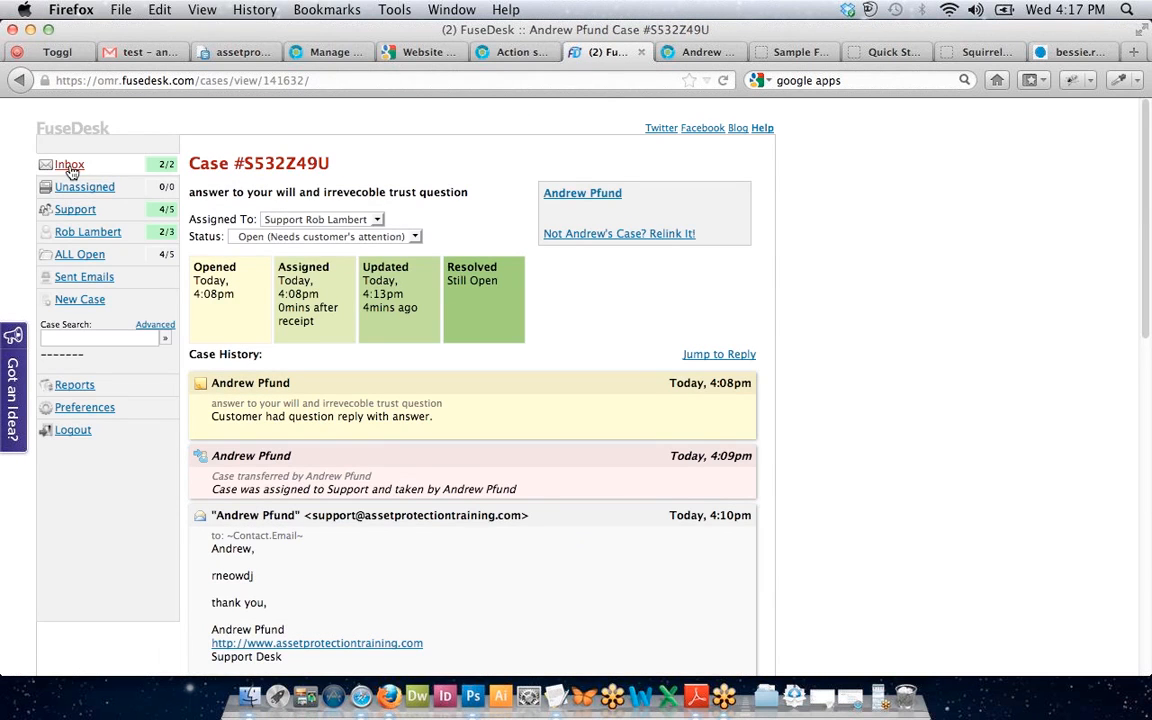
{"action": "left_click", "coordinate": [69, 167]}
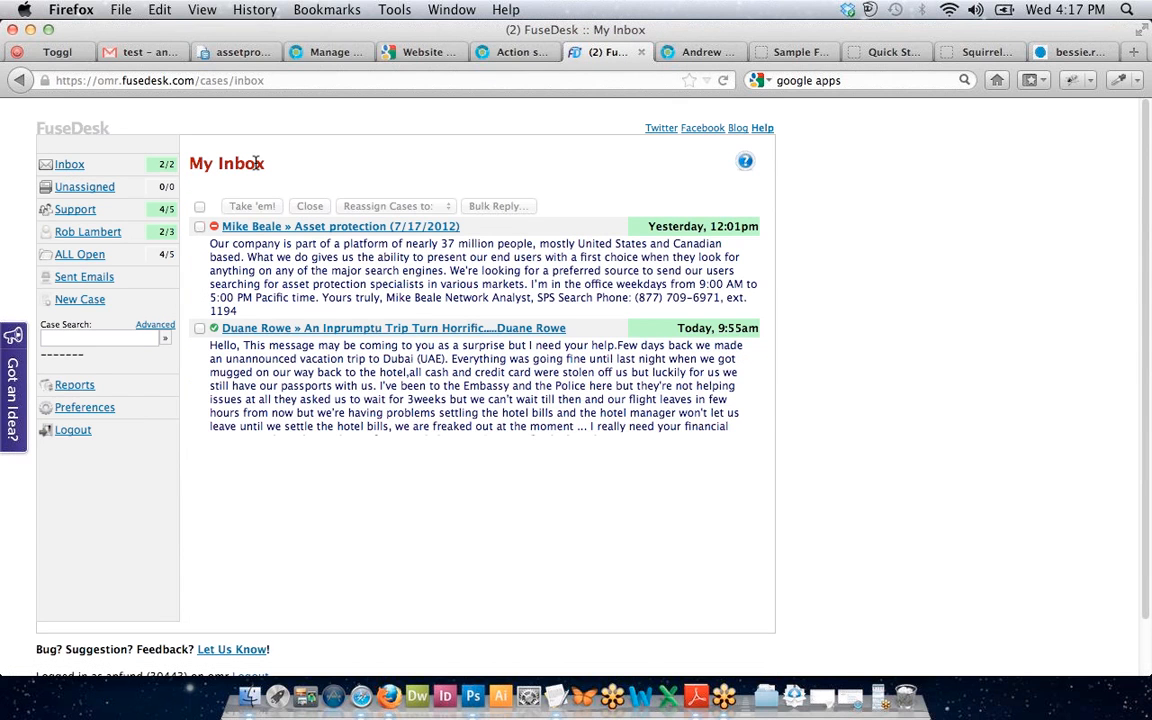
{"action": "key", "text": "super+bracketleft"}
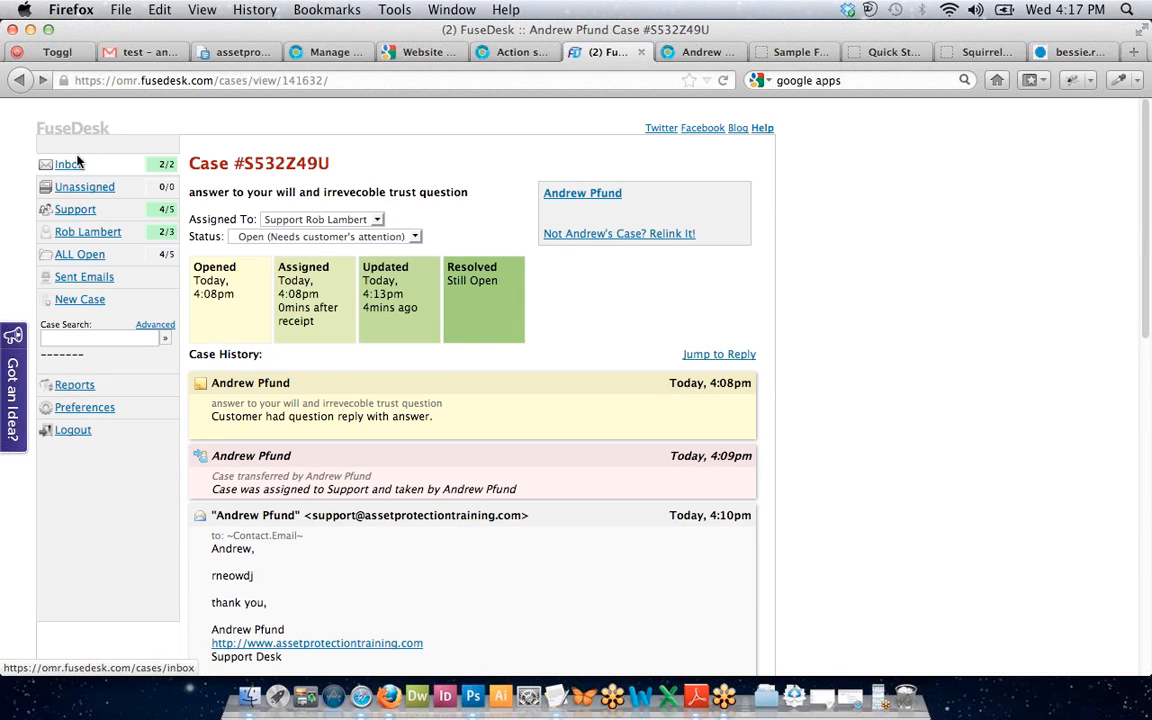
{"action": "left_click", "coordinate": [84, 255]}
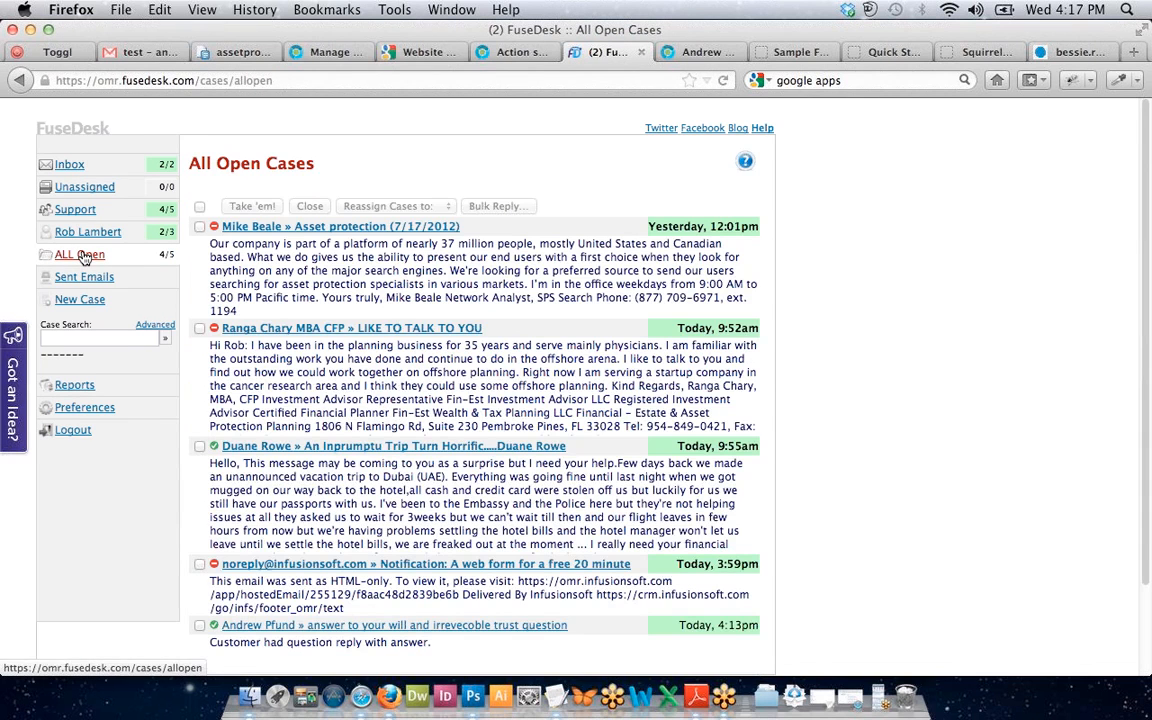
Expand the full message of the LIKE TO TALK TO YOU case in the list.
{"action": "scroll", "coordinate": [161, 236], "scroll_direction": "down", "scroll_amount": 1}
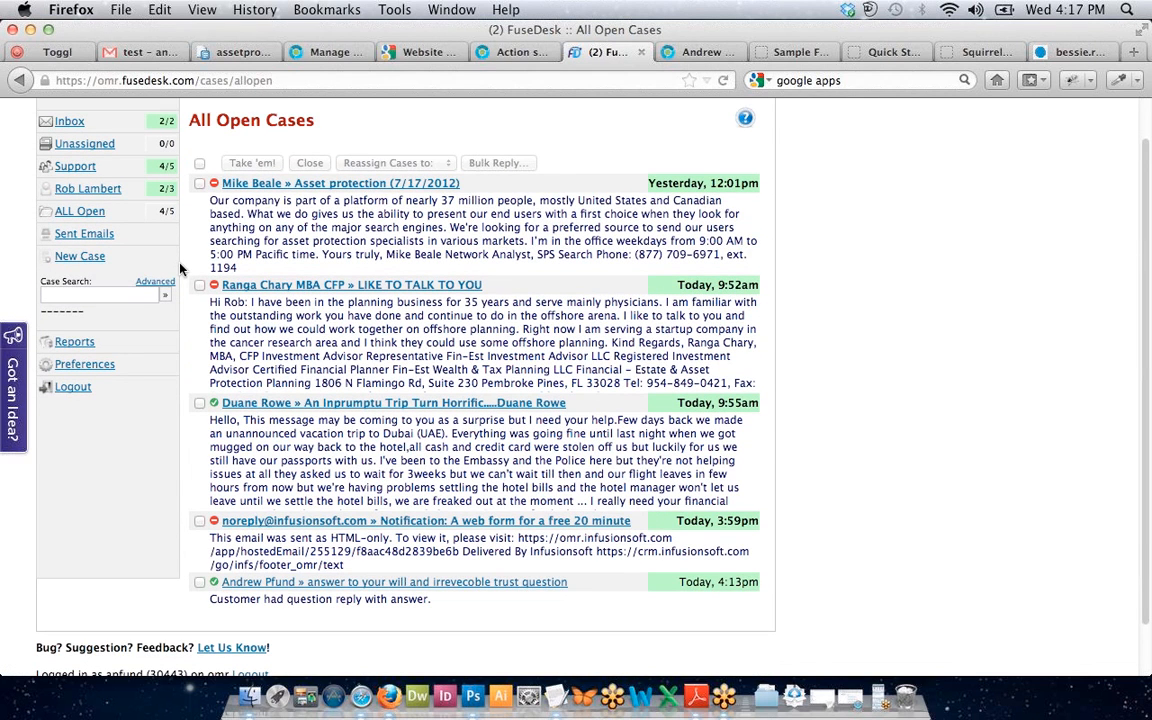
{"action": "scroll", "coordinate": [172, 282], "scroll_direction": "up", "scroll_amount": 1}
{"action": "scroll", "coordinate": [170, 288], "scroll_direction": "down", "scroll_amount": 1}
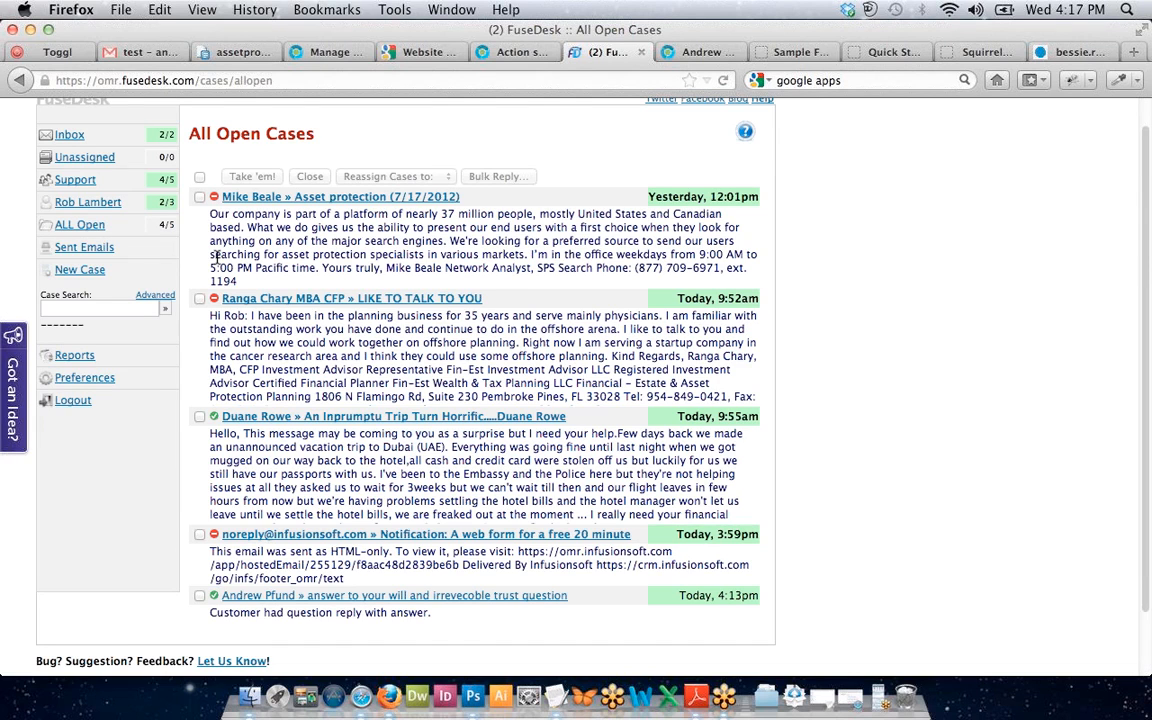
{"action": "left_click", "coordinate": [268, 316]}
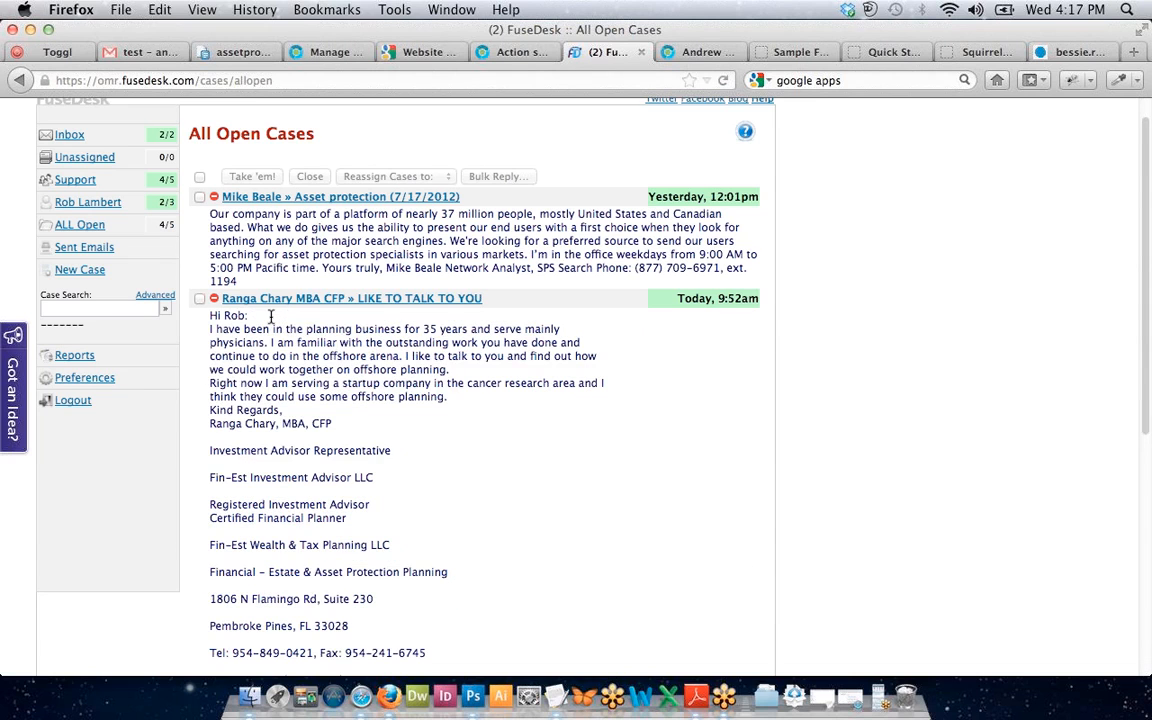
Read through the message and open the LIKE TO TALK TO YOU case page.
{"action": "scroll", "coordinate": [785, 310], "scroll_direction": "down", "scroll_amount": 1}
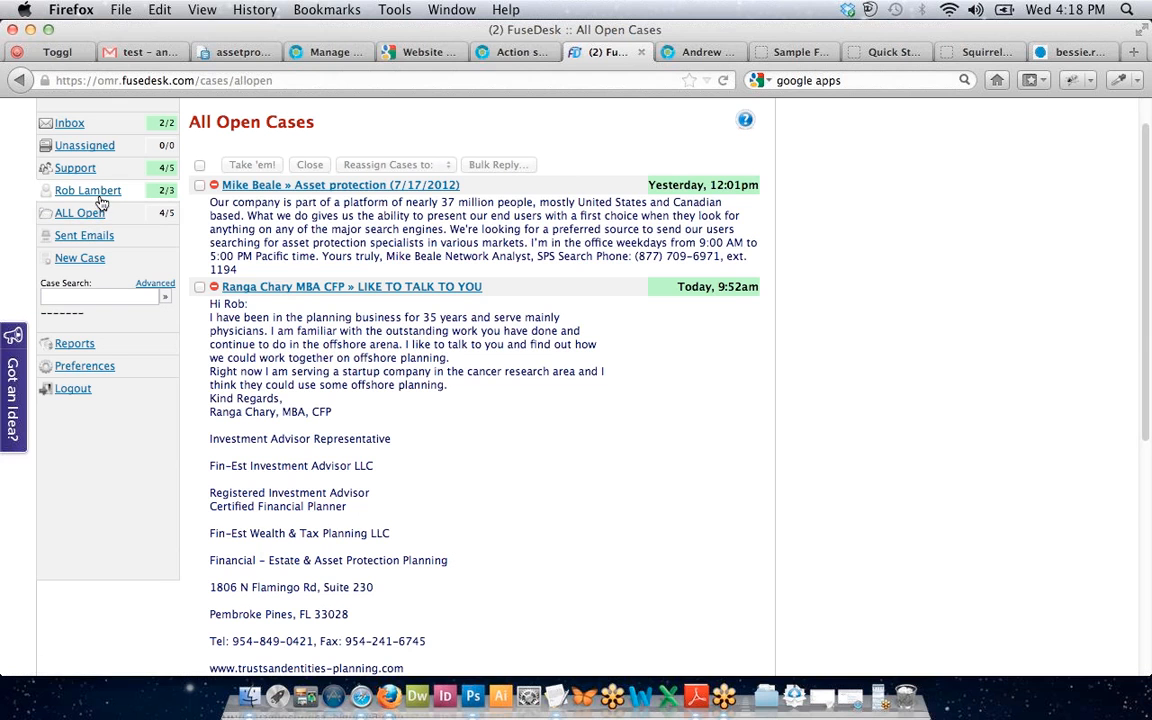
{"action": "scroll", "coordinate": [384, 222], "scroll_direction": "down", "scroll_amount": 1}
{"action": "scroll", "coordinate": [384, 222], "scroll_direction": "down", "scroll_amount": 5}
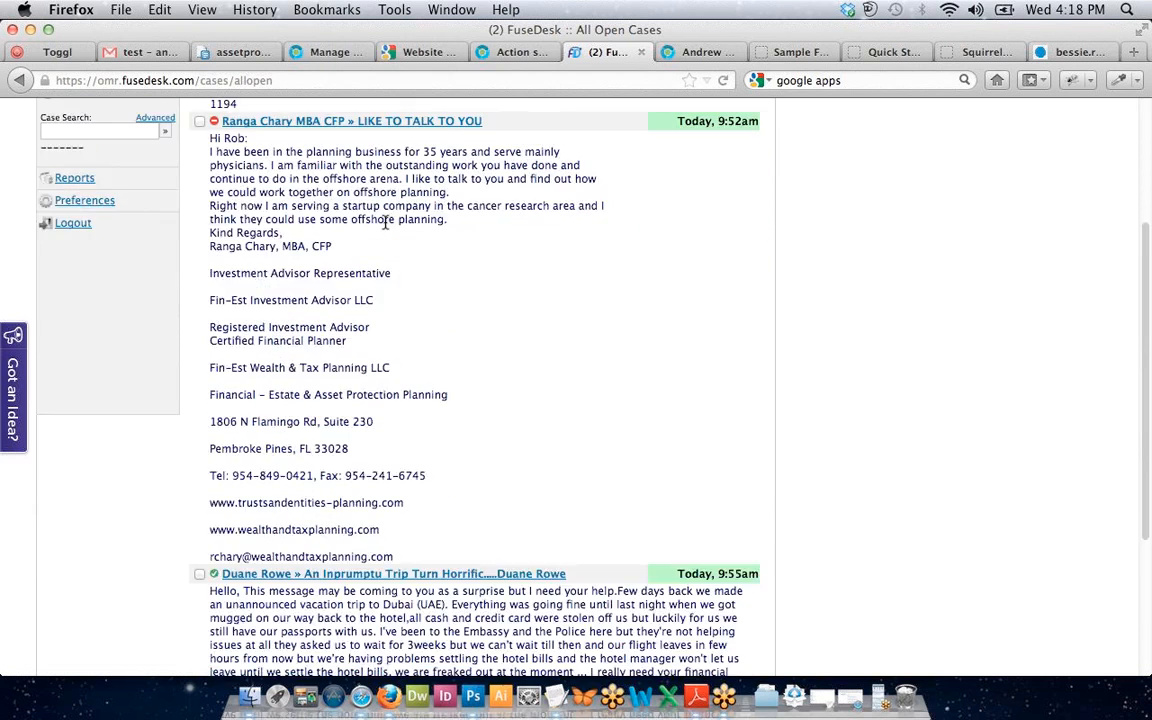
{"action": "scroll", "coordinate": [381, 238], "scroll_direction": "up", "scroll_amount": 5}
{"action": "scroll", "coordinate": [381, 238], "scroll_direction": "up", "scroll_amount": 2}
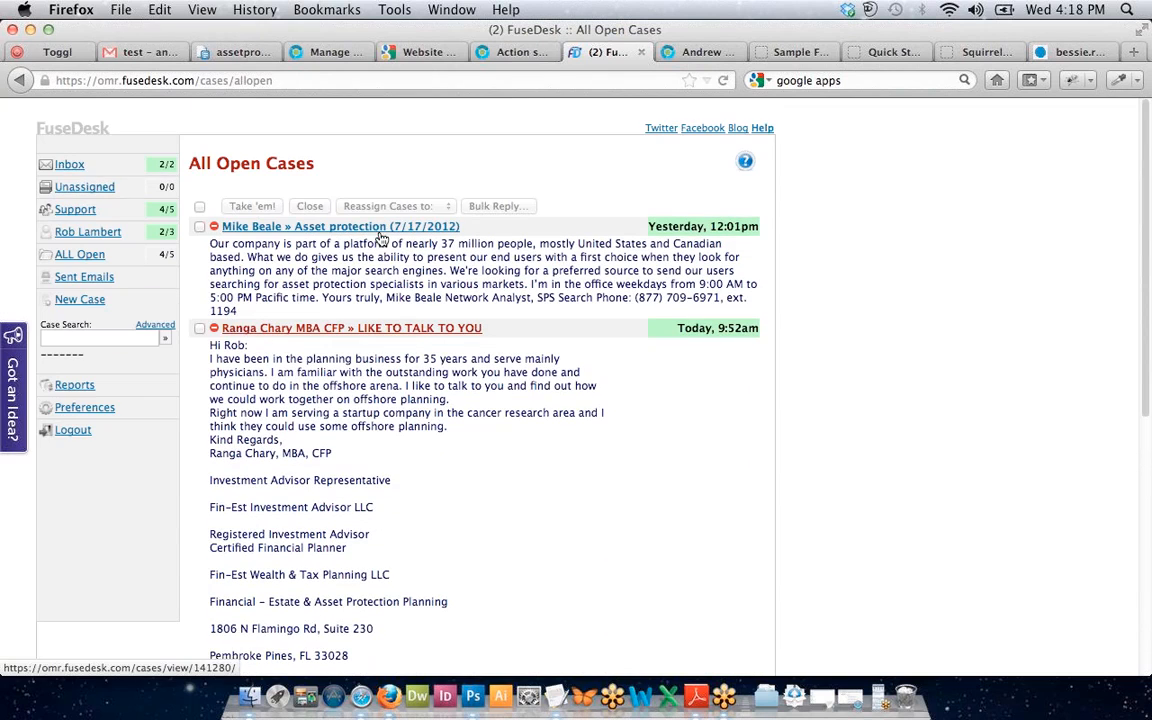
{"action": "scroll", "coordinate": [205, 247], "scroll_direction": "down", "scroll_amount": 8}
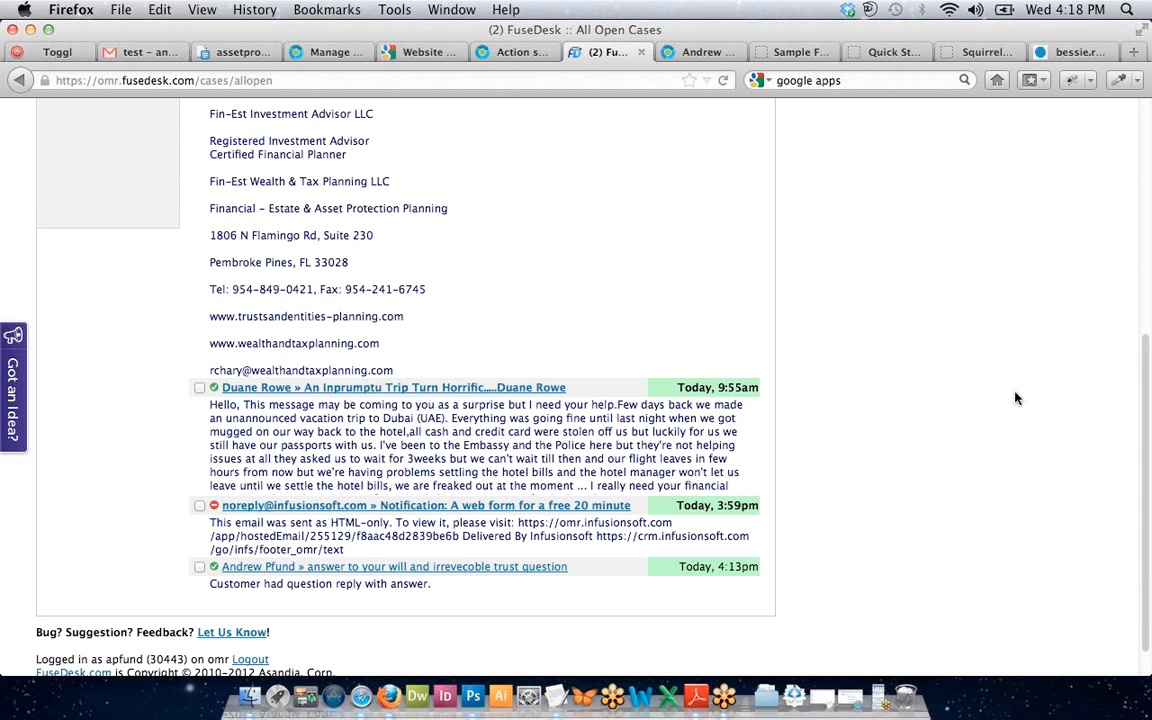
{"action": "scroll", "coordinate": [1015, 398], "scroll_direction": "up", "scroll_amount": 8}
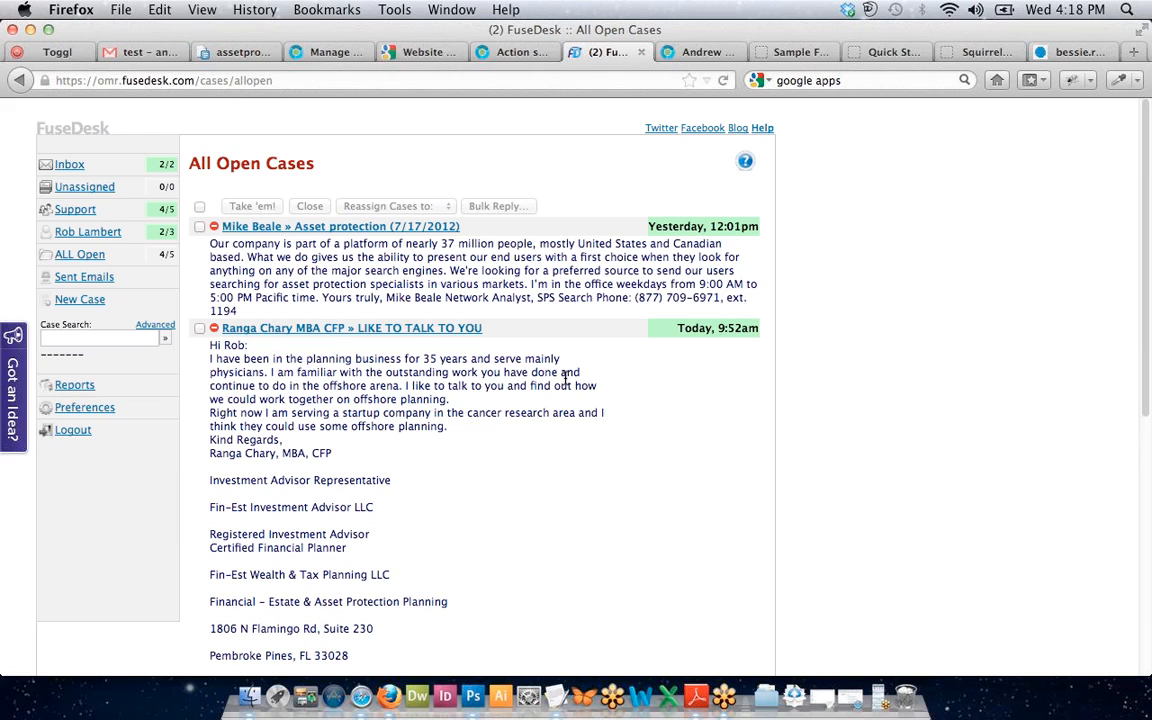
{"action": "left_click", "coordinate": [329, 330]}
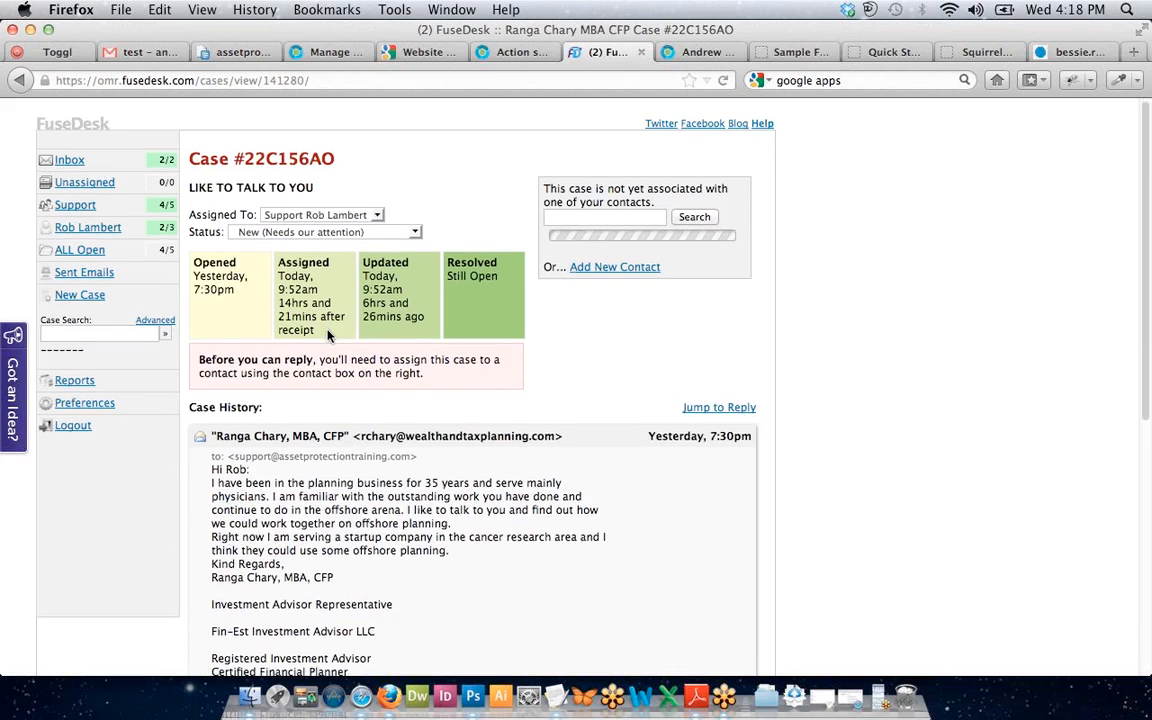
Look over the unassigned case page, then reopen it from the All Open Cases list.
{"action": "scroll", "coordinate": [327, 333], "scroll_direction": "down", "scroll_amount": 2}
{"action": "scroll", "coordinate": [327, 333], "scroll_direction": "down", "scroll_amount": 6}
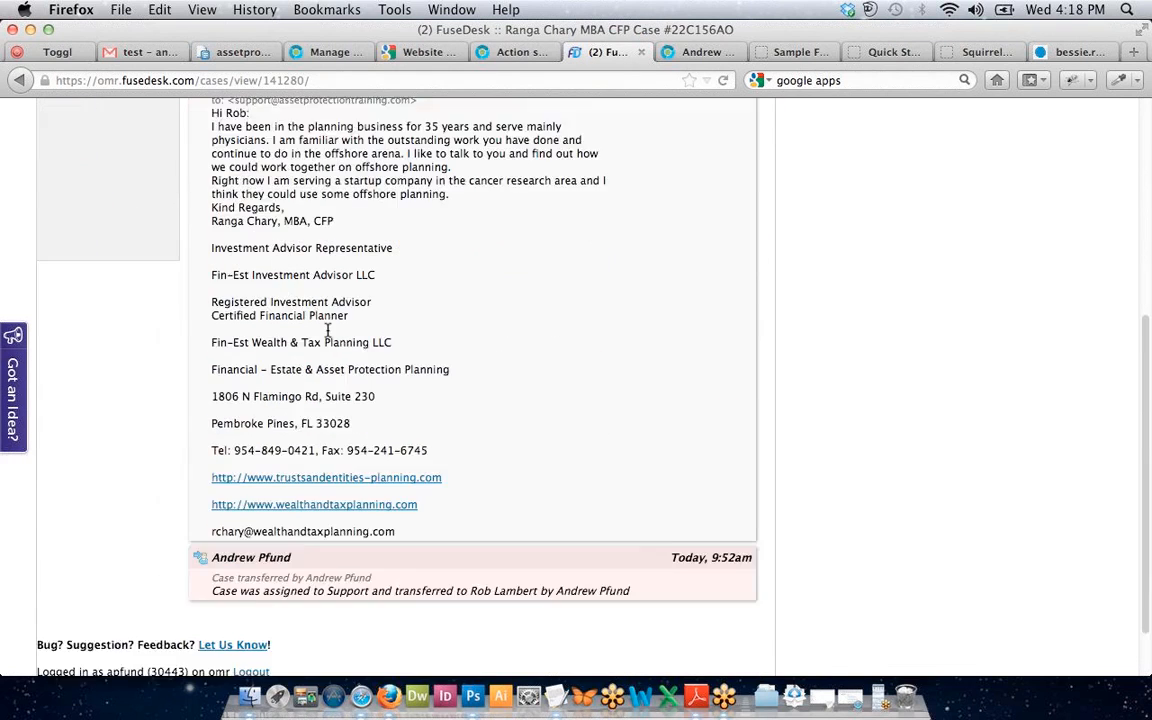
{"action": "scroll", "coordinate": [327, 333], "scroll_direction": "up", "scroll_amount": 5}
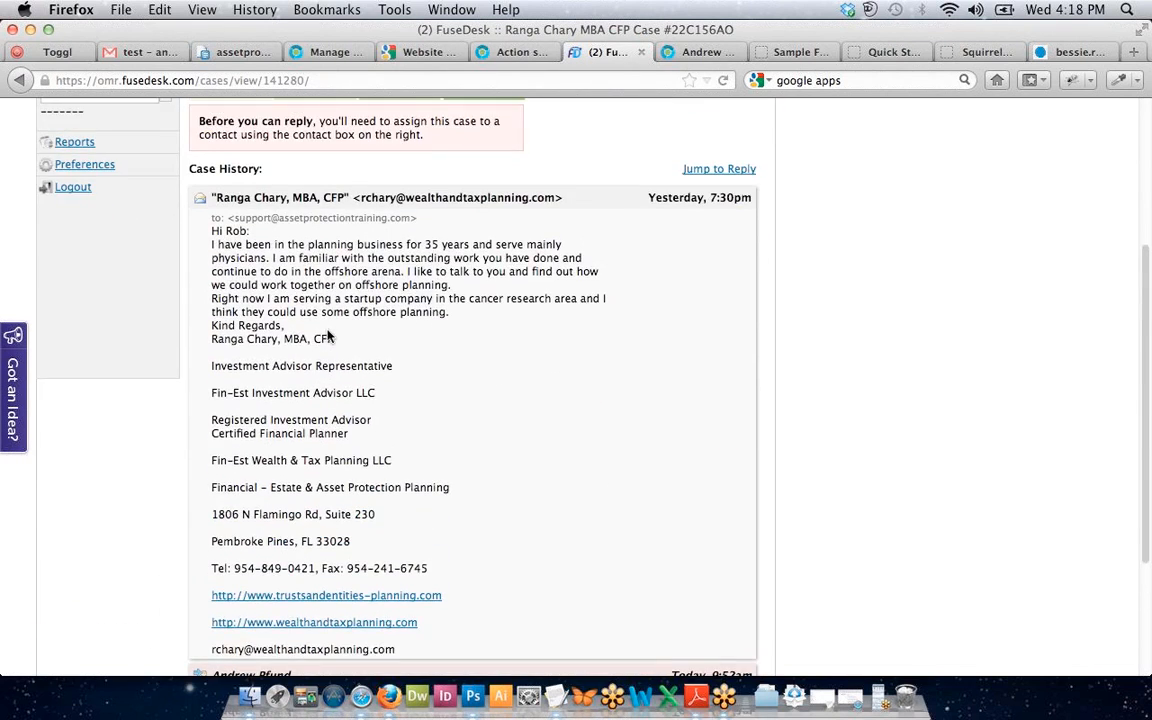
{"action": "left_click_drag", "start_coordinate": [327, 333], "coordinate": [353, 365]}
{"action": "left_click", "coordinate": [353, 365]}
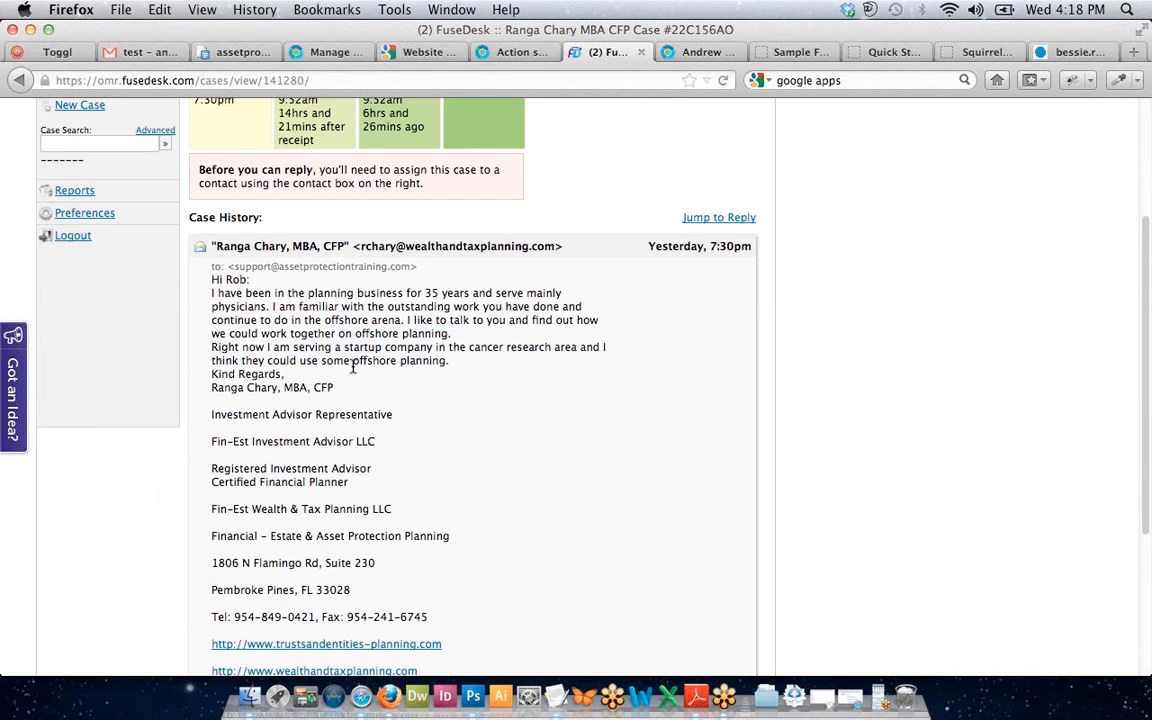
{"action": "scroll", "coordinate": [353, 365], "scroll_direction": "up", "scroll_amount": 2}
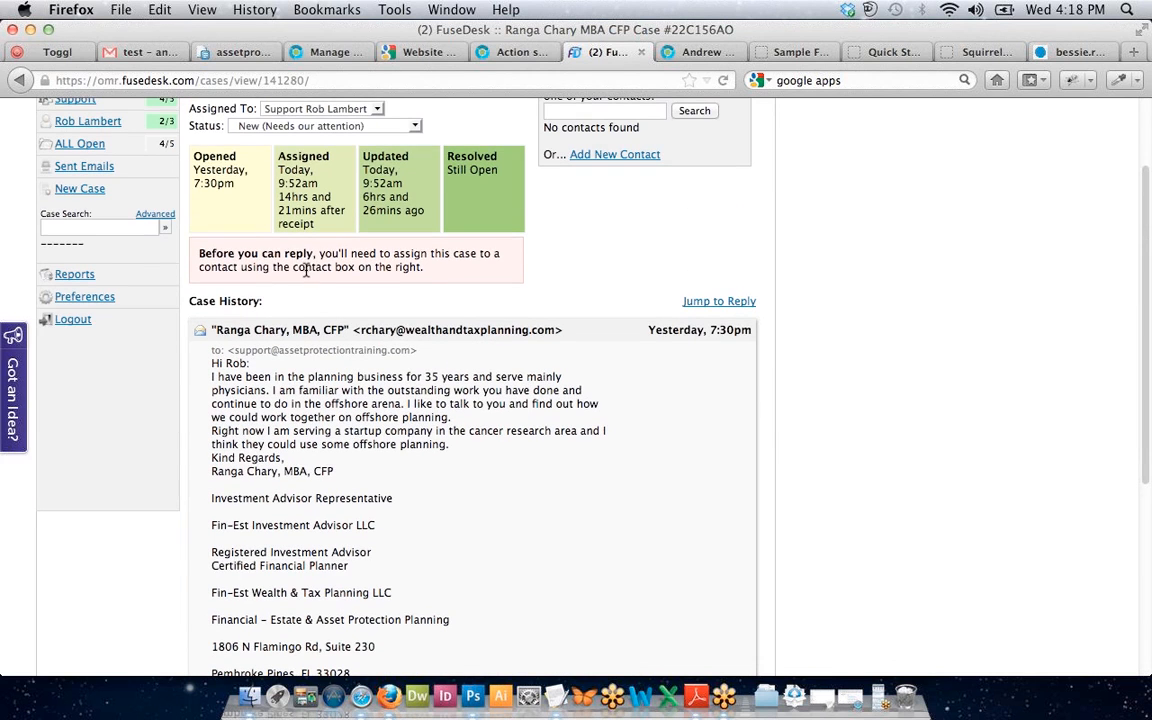
{"action": "left_click_drag", "start_coordinate": [306, 266], "coordinate": [295, 250]}
{"action": "left_click", "coordinate": [295, 250]}
{"action": "key", "text": "super+Left"}
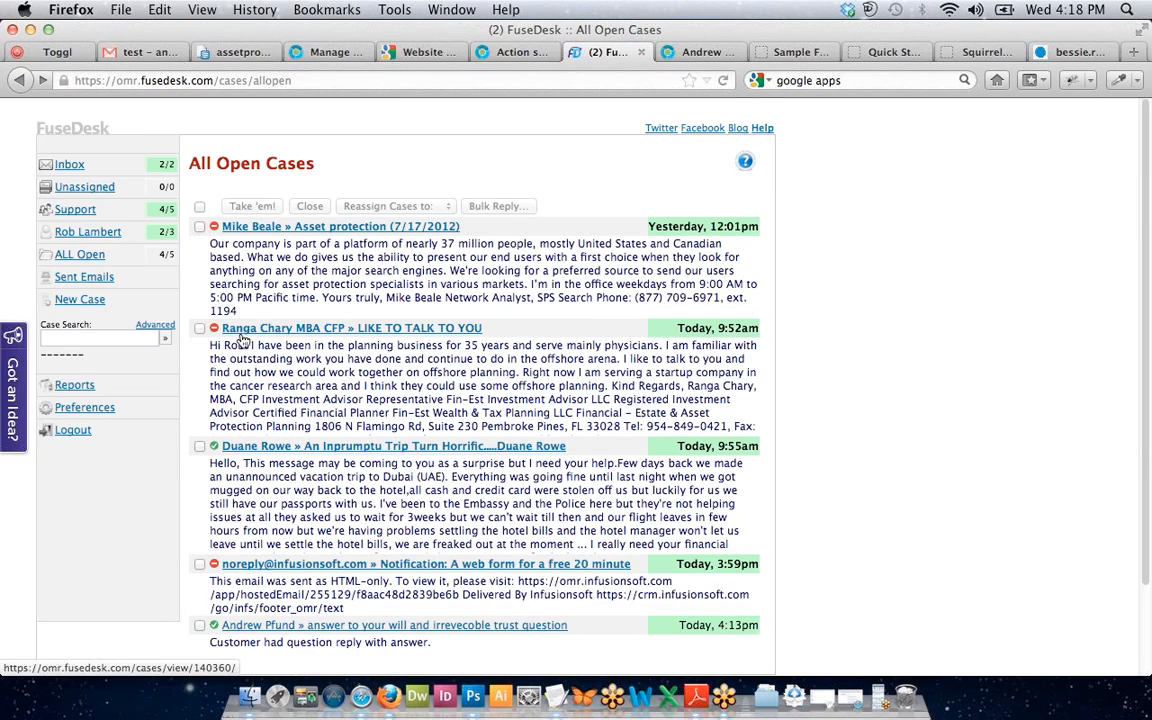
{"action": "left_click", "coordinate": [287, 331]}
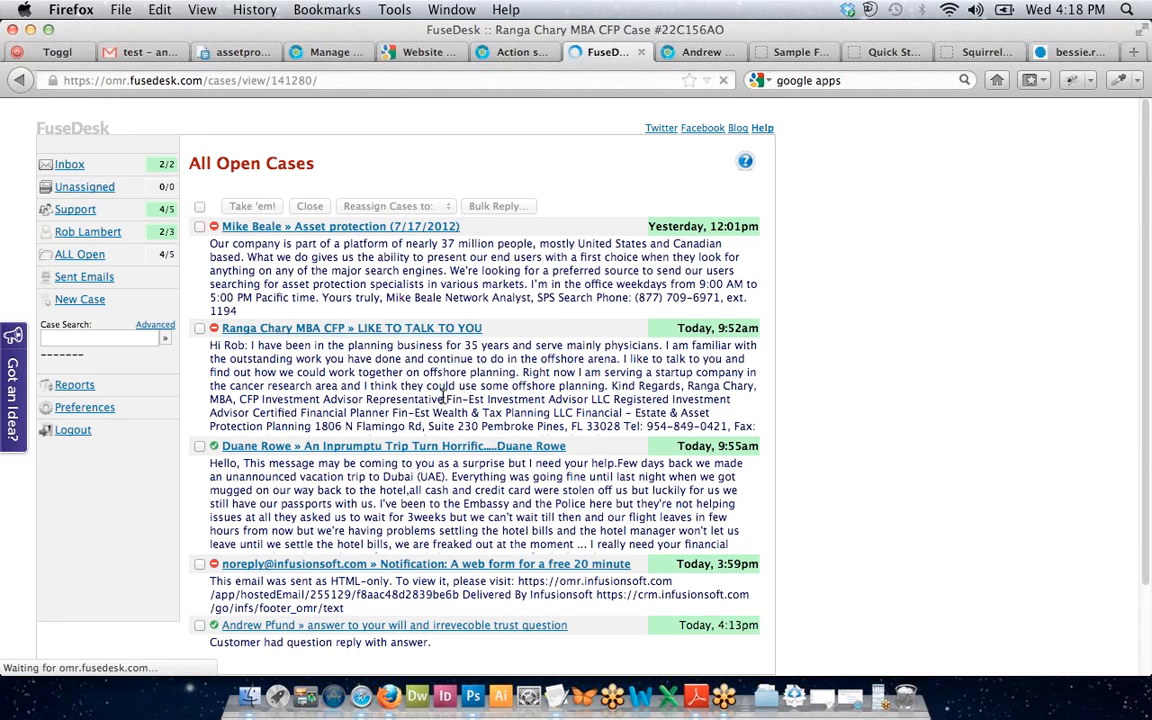
Start a new contact prefilled with the sender's name, e-mail and two phone numbers.
{"action": "scroll", "coordinate": [443, 400], "scroll_direction": "down", "scroll_amount": 1}
{"action": "scroll", "coordinate": [443, 400], "scroll_direction": "down", "scroll_amount": 5}
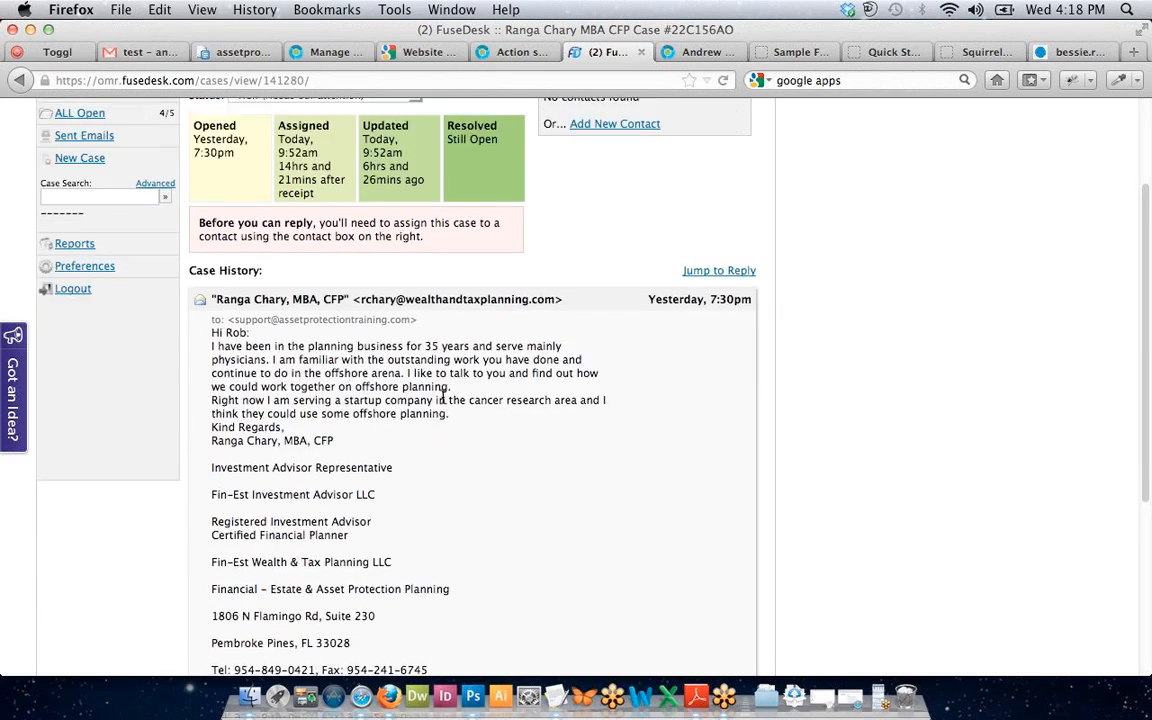
{"action": "scroll", "coordinate": [440, 393], "scroll_direction": "up", "scroll_amount": 5}
{"action": "scroll", "coordinate": [421, 326], "scroll_direction": "up", "scroll_amount": 1}
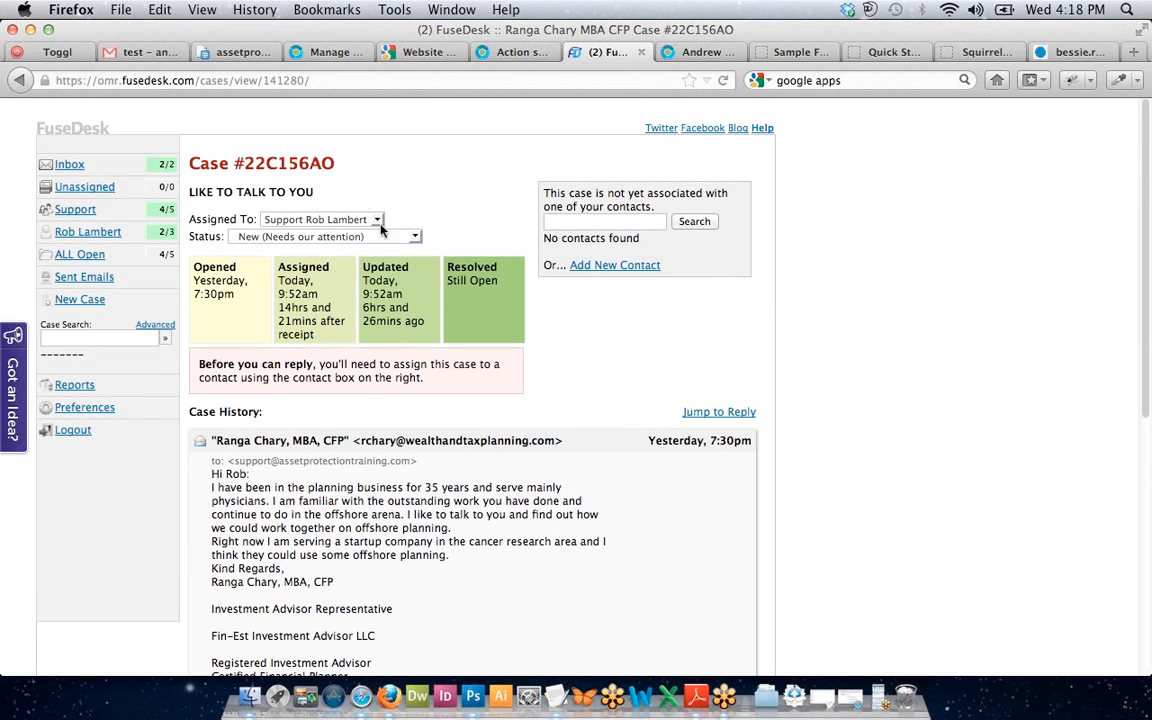
{"action": "left_click", "coordinate": [632, 266]}
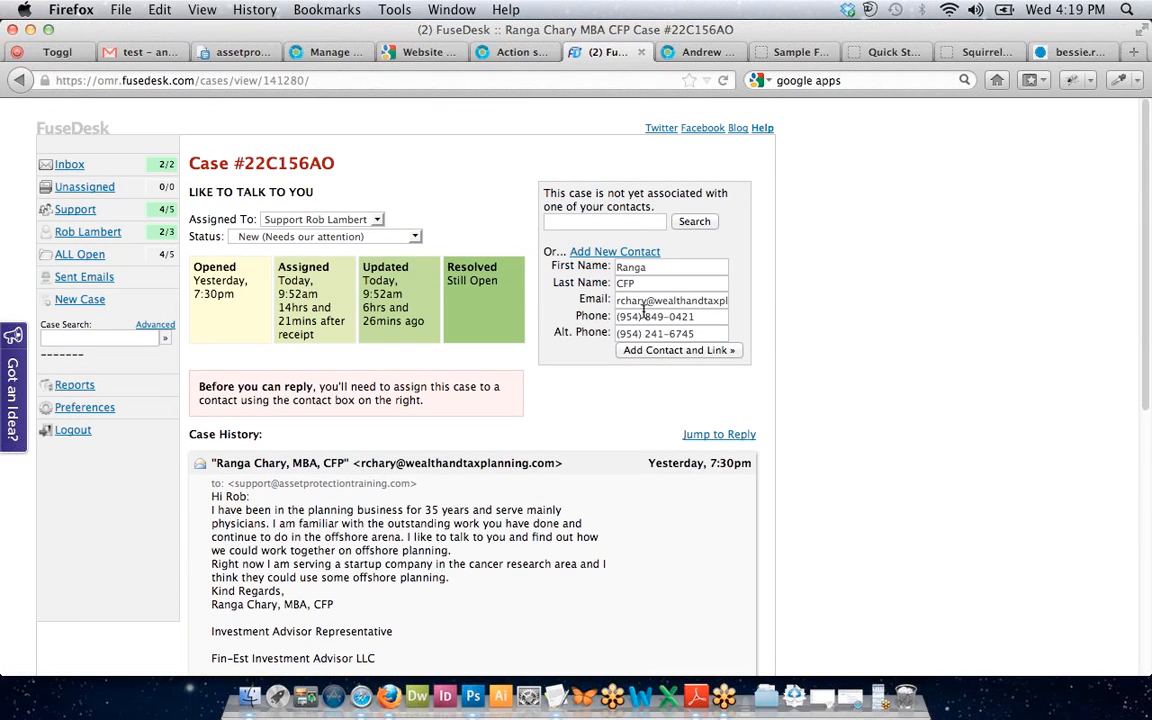
Save the sender as a contact, link it to the case, and open their Infusionsoft record.
{"action": "left_click", "coordinate": [645, 354]}
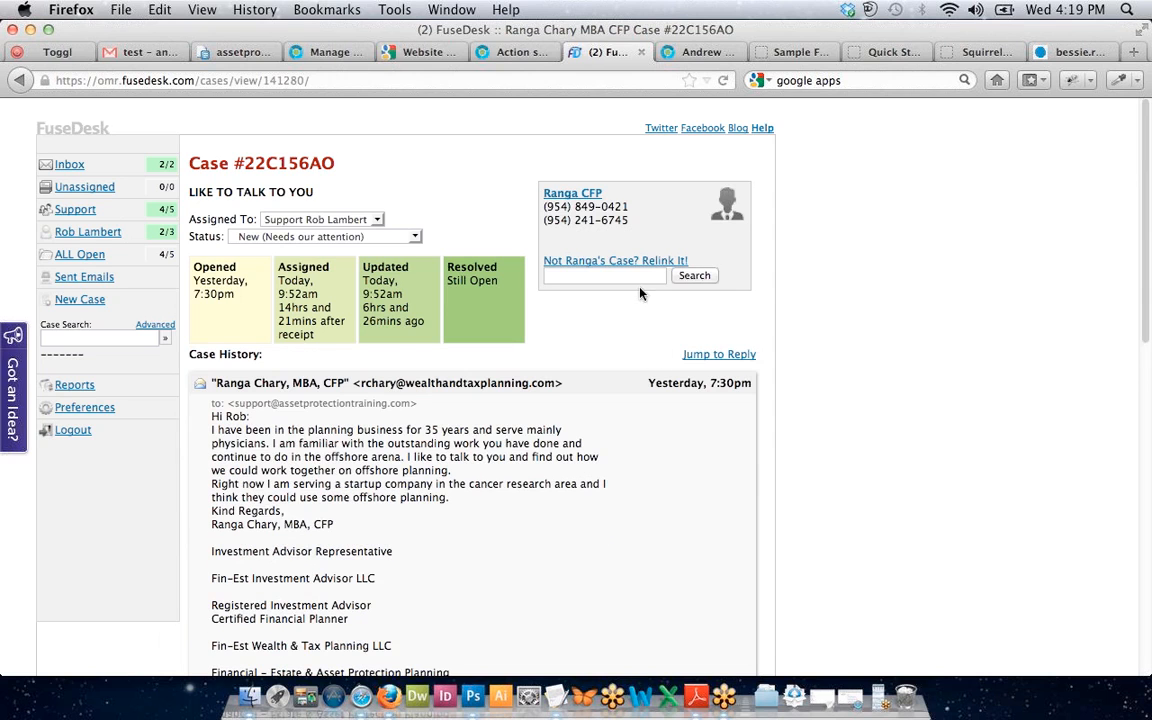
{"action": "left_click", "coordinate": [571, 273]}
{"action": "key", "text": "super+bracketleft"}
{"action": "key", "text": "super+bracketright"}
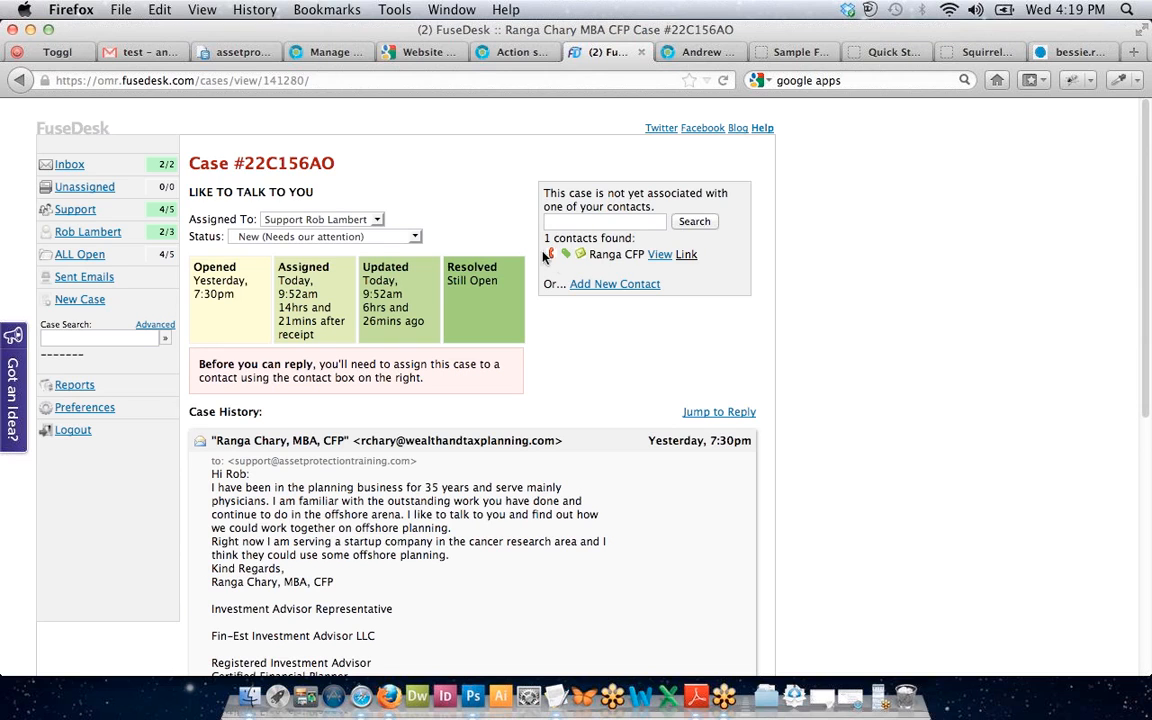
{"action": "left_click", "coordinate": [687, 256]}
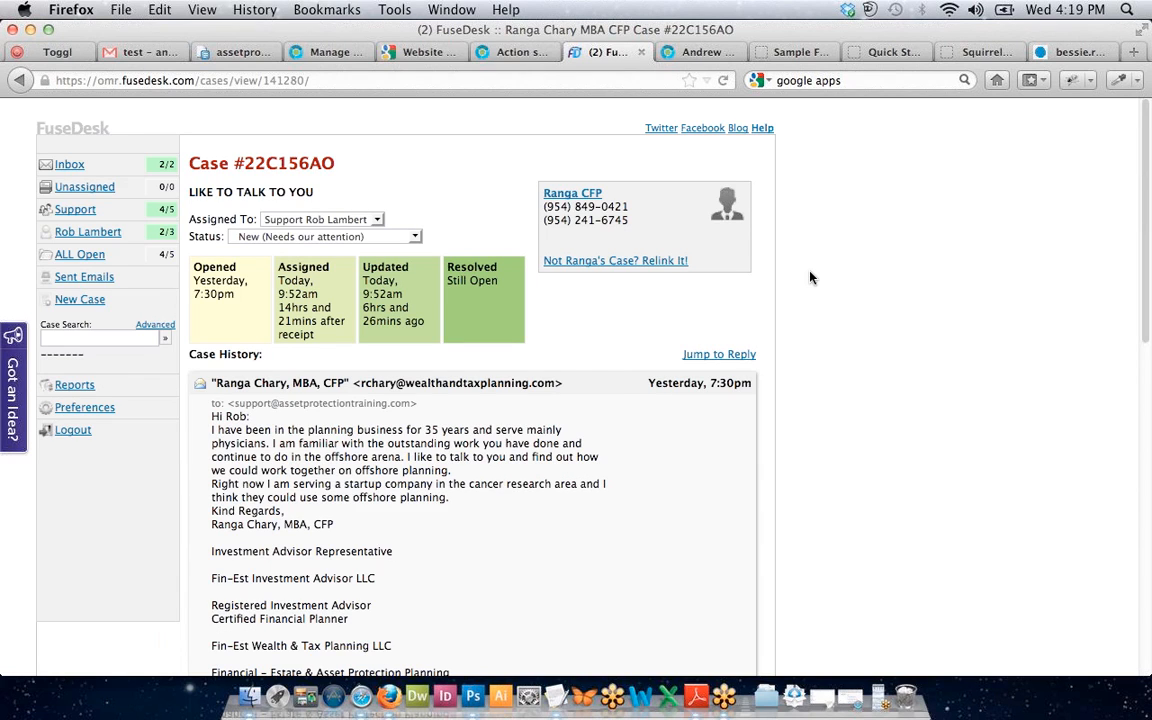
{"action": "scroll", "coordinate": [811, 278], "scroll_direction": "down", "scroll_amount": 3}
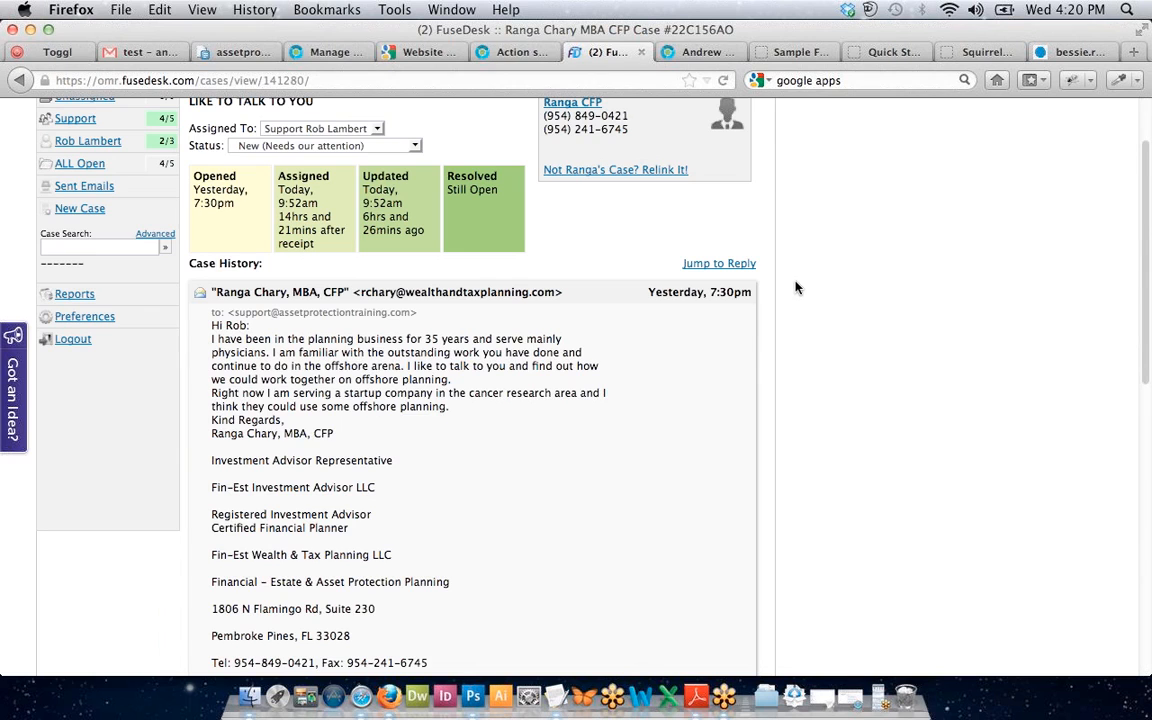
{"action": "scroll", "coordinate": [753, 180], "scroll_direction": "up", "scroll_amount": 3}
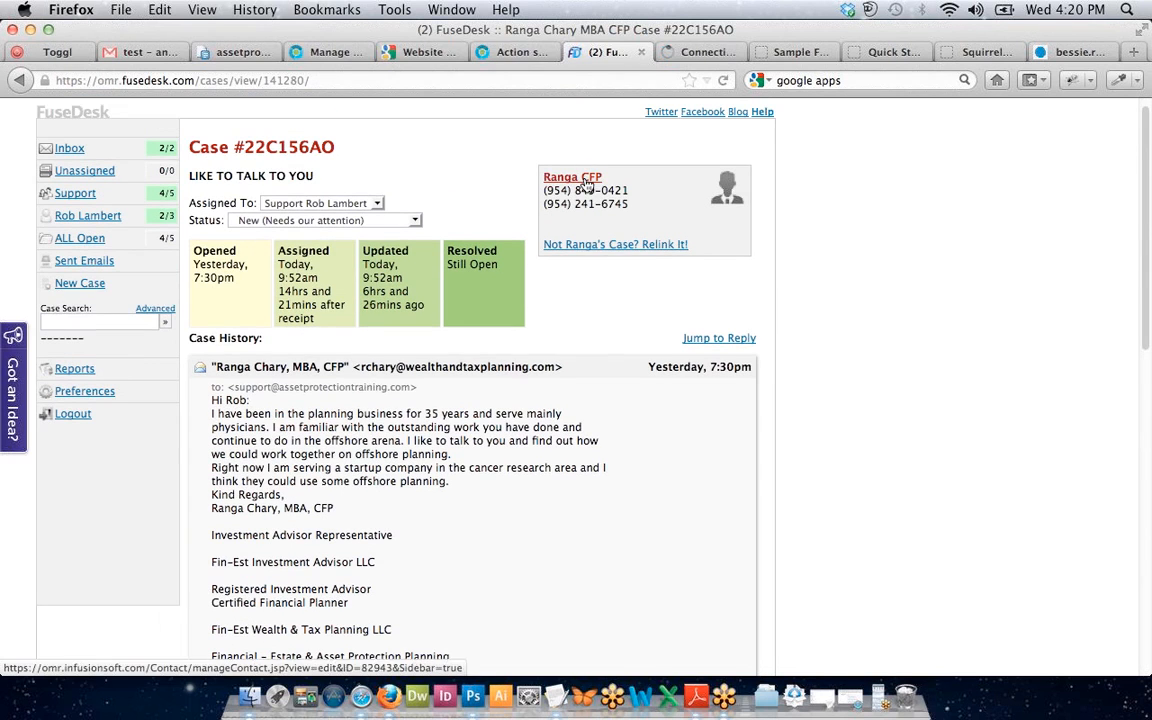
{"action": "left_click", "coordinate": [690, 53]}
Replace the wrong CFP last name with the sender's real surname.
{"action": "double_click", "coordinate": [211, 358]}
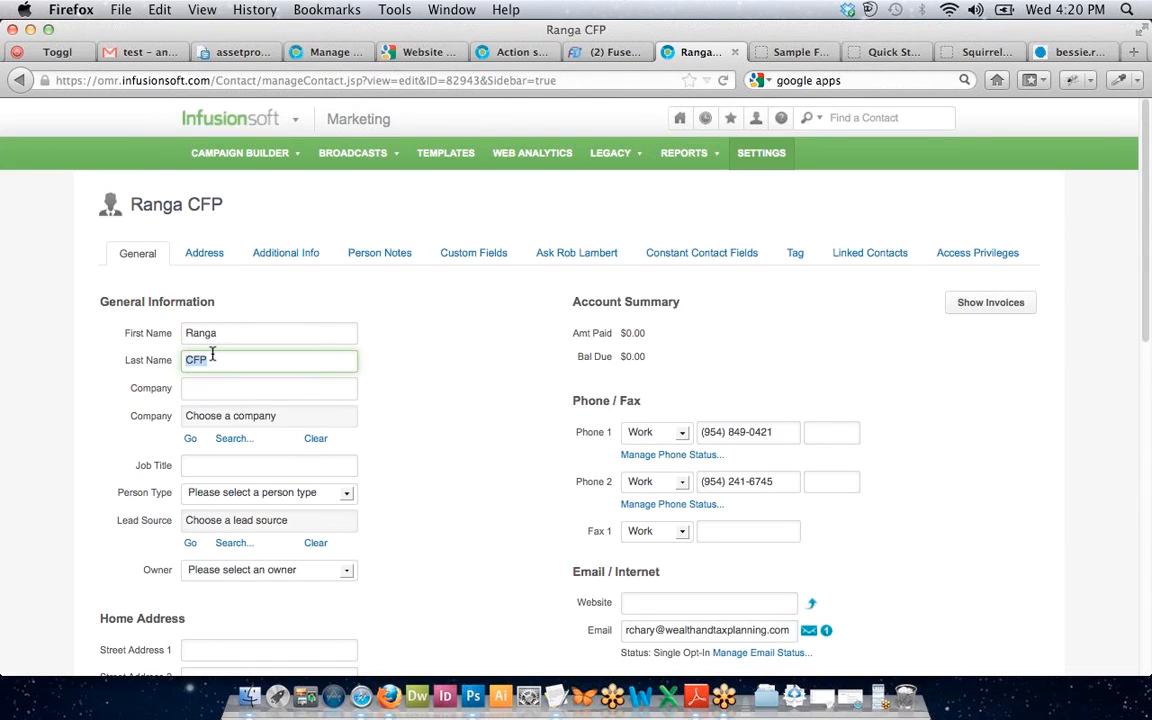
{"action": "type", "text": "Chary"}
{"action": "key", "text": "Tab"}
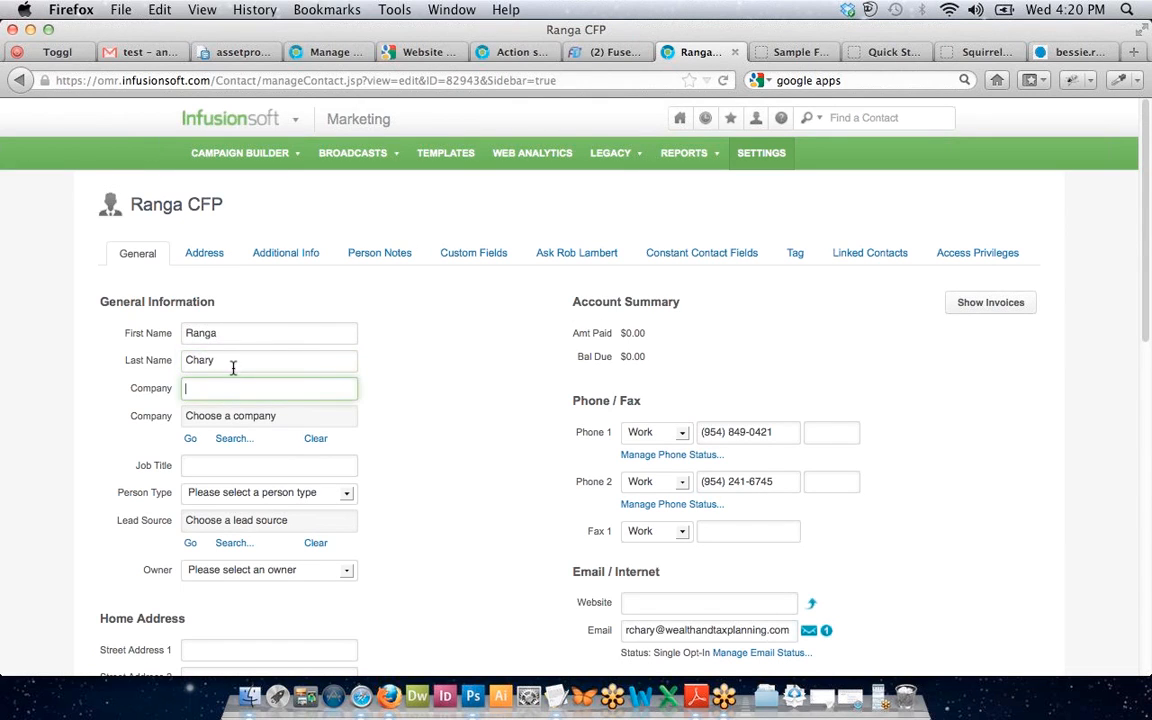
{"action": "left_click", "coordinate": [232, 369]}
{"action": "left_click", "coordinate": [231, 386]}
Copy MBA, CFP from the FuseDesk case into the contact's Job Title field.
{"action": "left_click", "coordinate": [603, 52]}
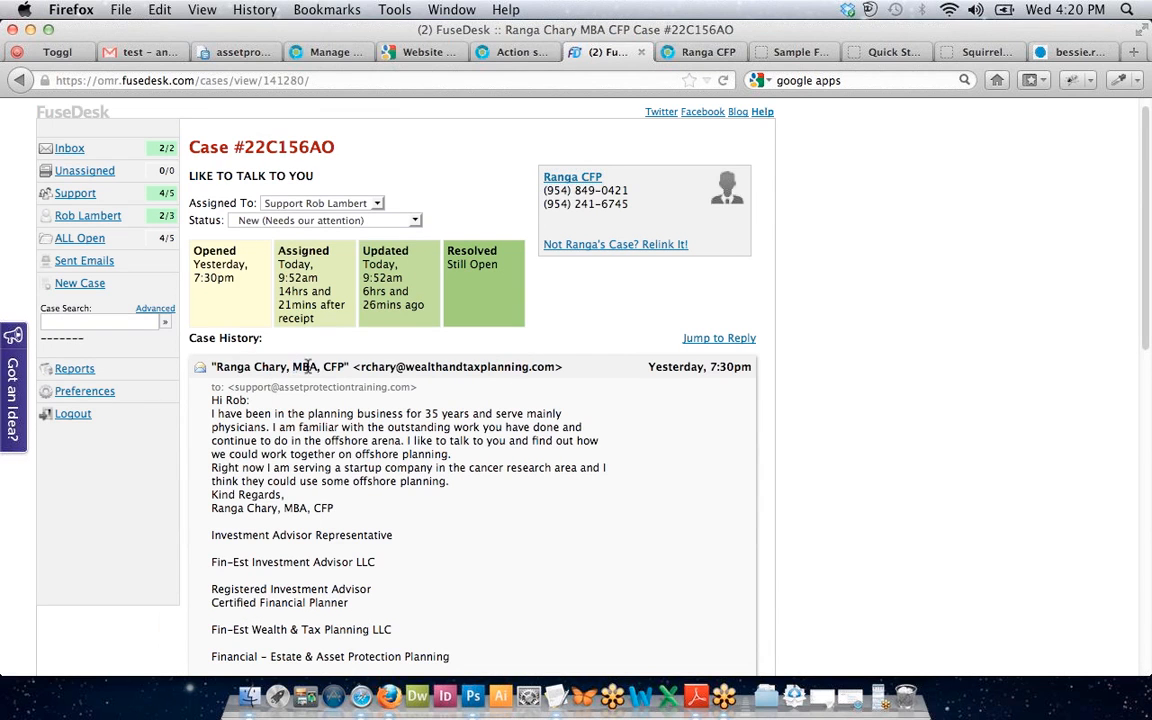
{"action": "left_click_drag", "start_coordinate": [291, 367], "coordinate": [343, 369]}
{"action": "key", "text": "super+c"}
{"action": "left_click", "coordinate": [695, 52]}
{"action": "key", "text": "super+v"}
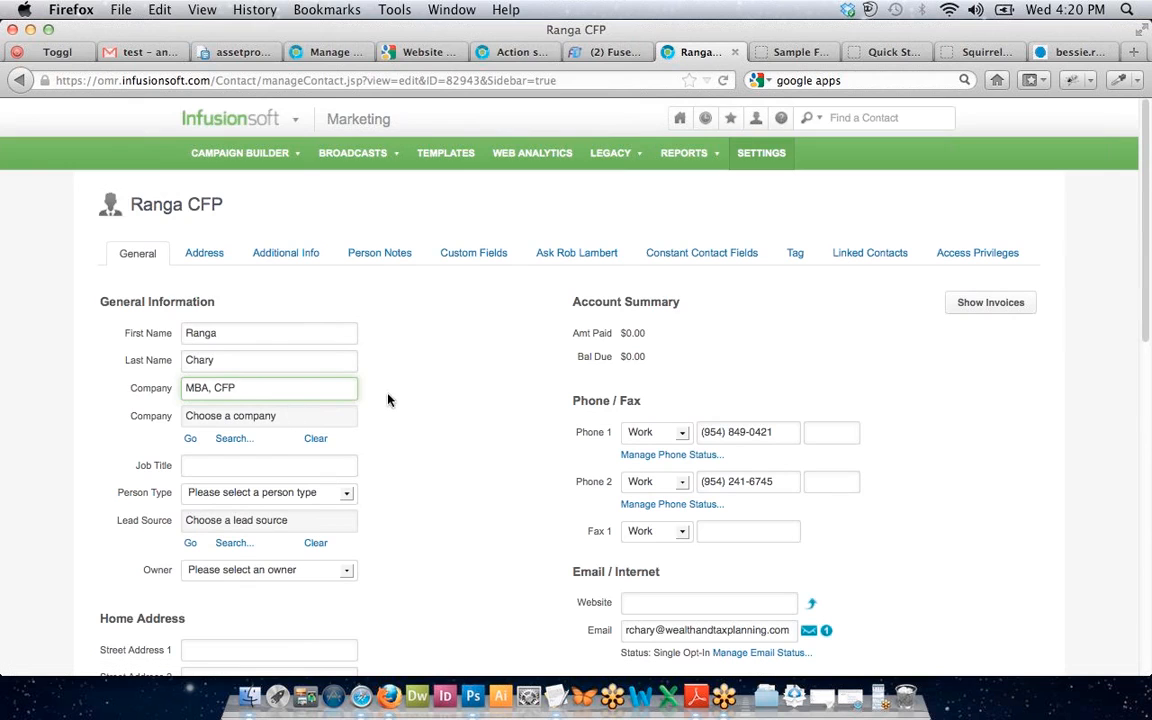
{"action": "left_click", "coordinate": [424, 417]}
{"action": "scroll", "coordinate": [424, 417], "scroll_direction": "down", "scroll_amount": 1}
{"action": "triple_click", "coordinate": [229, 348]}
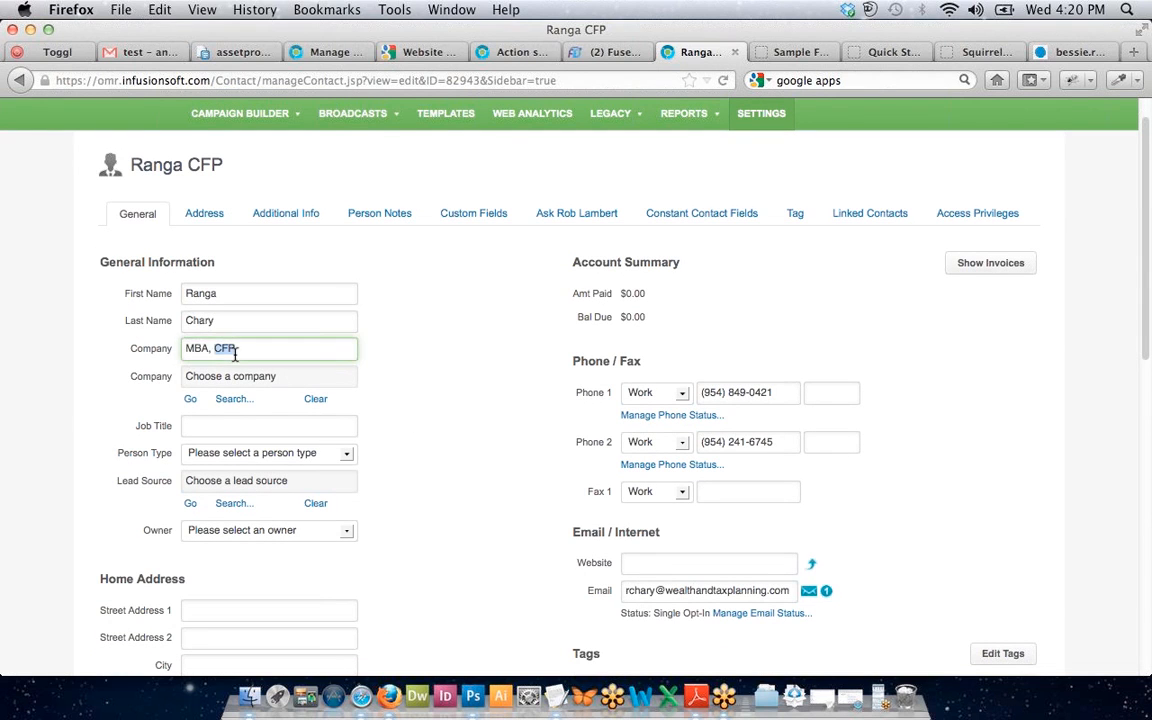
{"action": "key", "text": "BackSpace"}
{"action": "left_click", "coordinate": [233, 424]}
{"action": "key", "text": "super+v"}
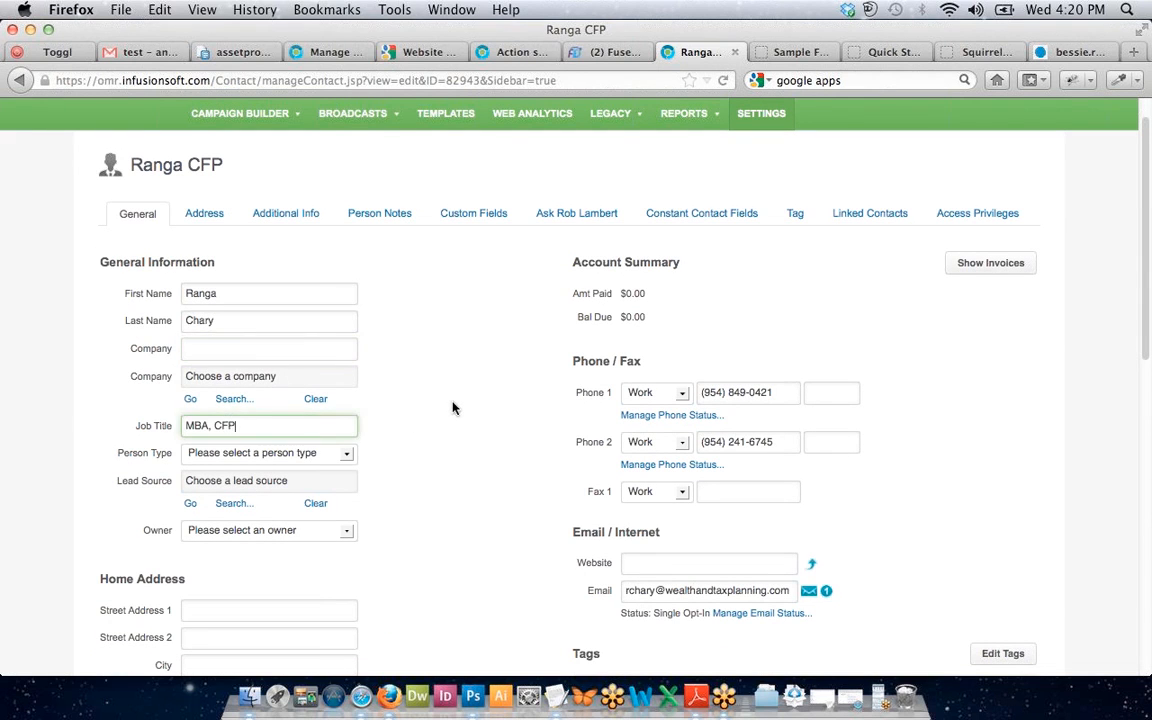
{"action": "left_click", "coordinate": [452, 407]}
Re-enter MBA, CFP in Job Title and save the contact record.
{"action": "scroll", "coordinate": [452, 407], "scroll_direction": "down", "scroll_amount": 2}
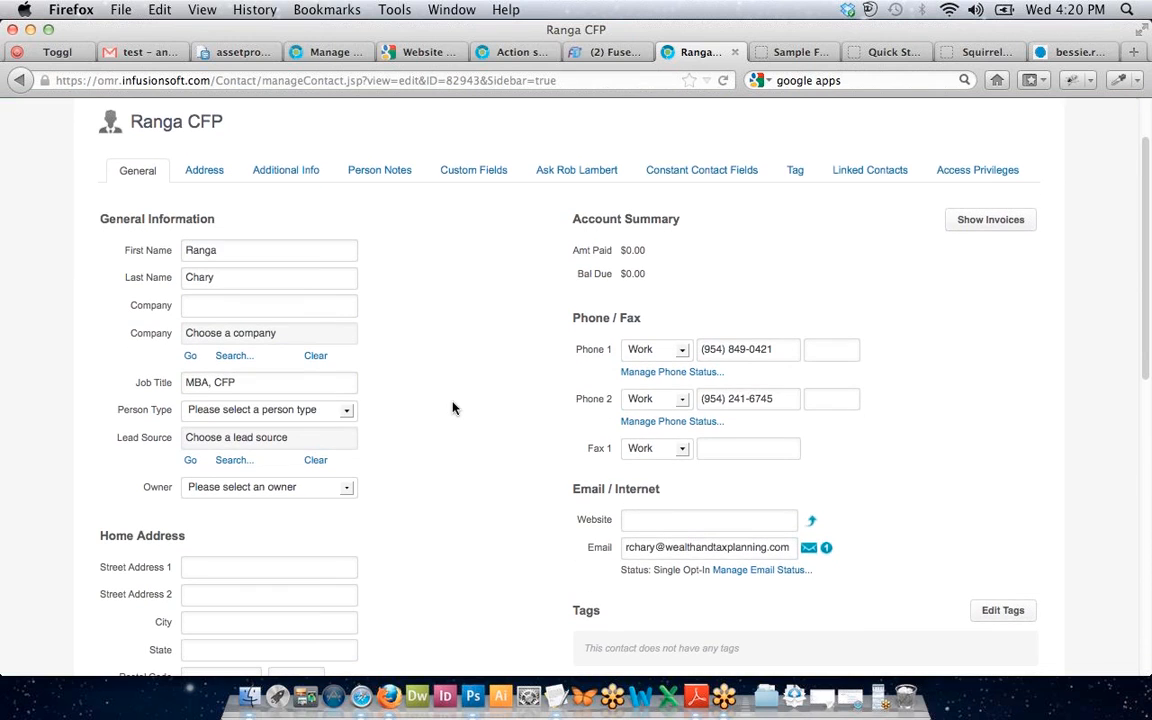
{"action": "scroll", "coordinate": [375, 395], "scroll_direction": "down", "scroll_amount": 1}
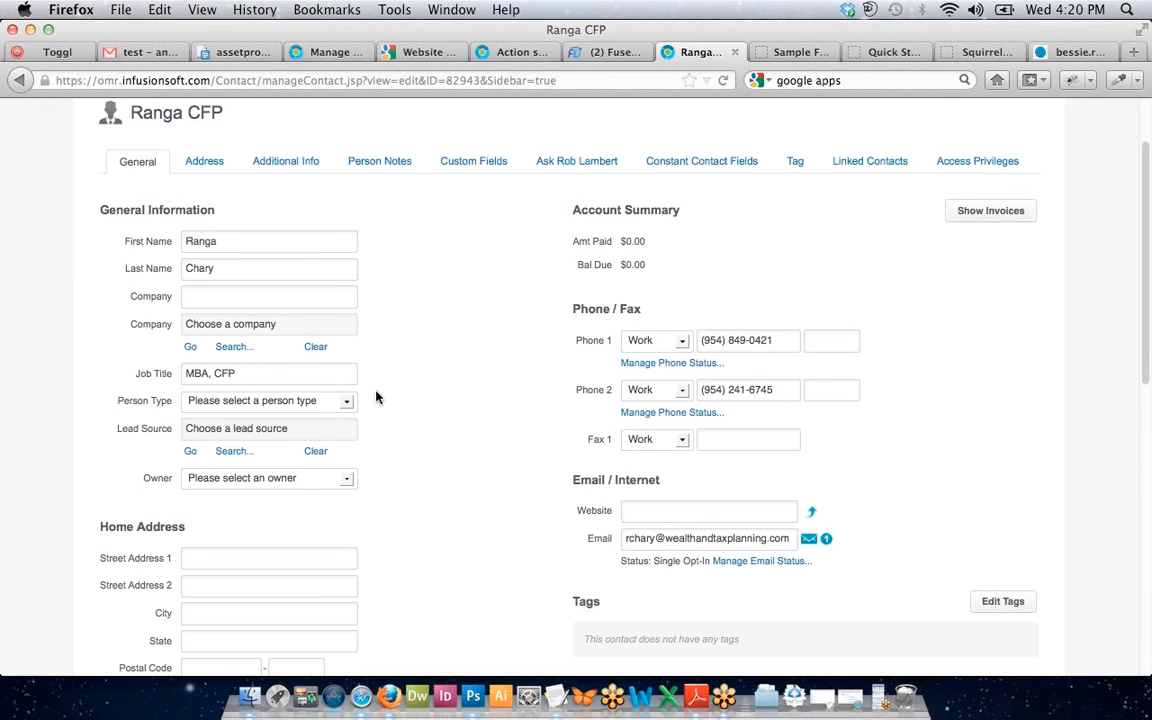
{"action": "triple_click", "coordinate": [288, 370]}
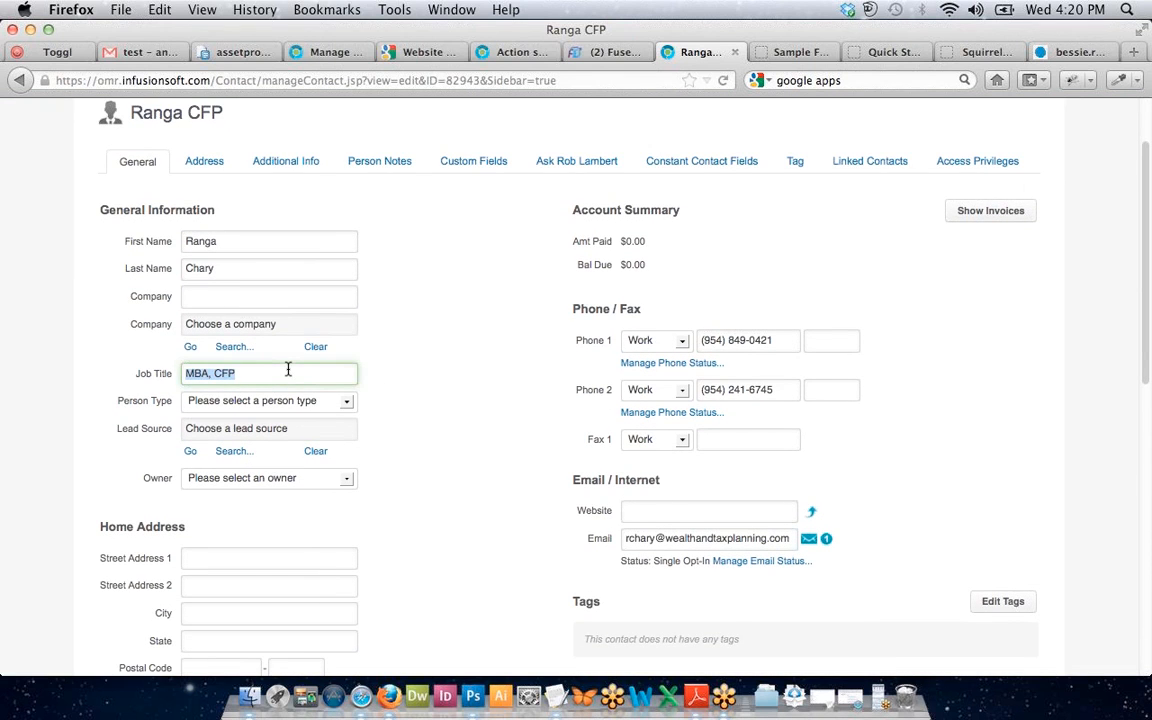
{"action": "key", "text": "super+x"}
{"action": "key", "text": "super+v"}
{"action": "left_click", "coordinate": [458, 372]}
{"action": "scroll", "coordinate": [458, 372], "scroll_direction": "down", "scroll_amount": 5}
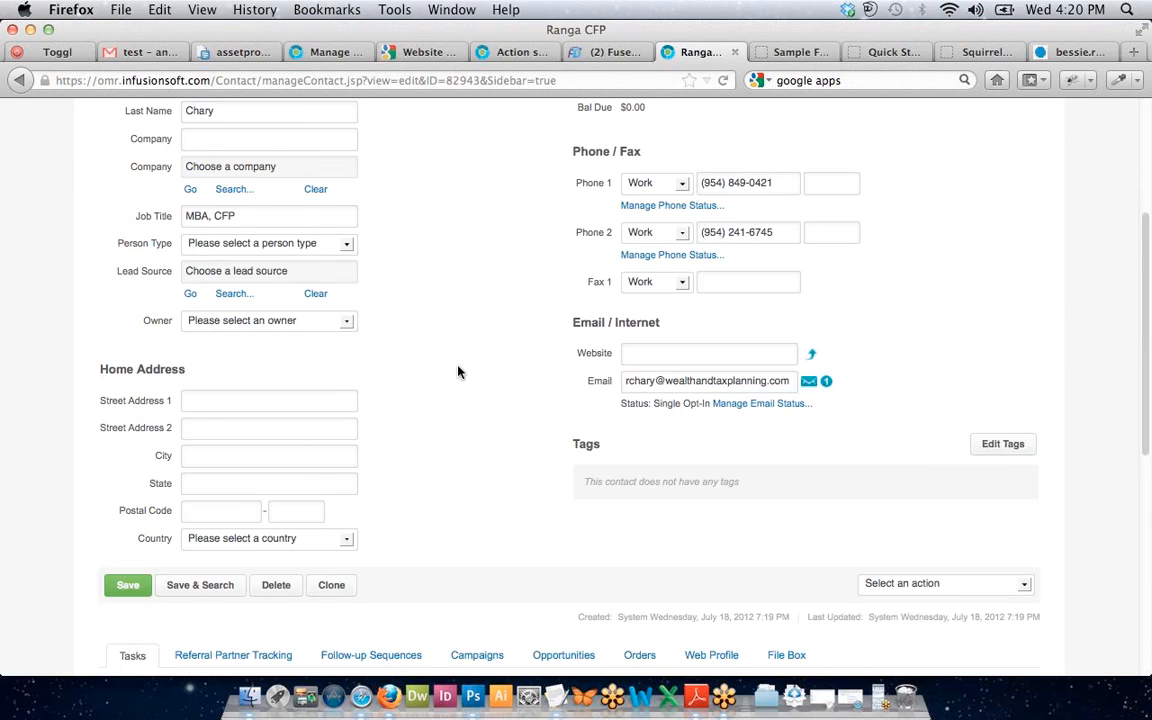
{"action": "scroll", "coordinate": [458, 372], "scroll_direction": "down", "scroll_amount": 1}
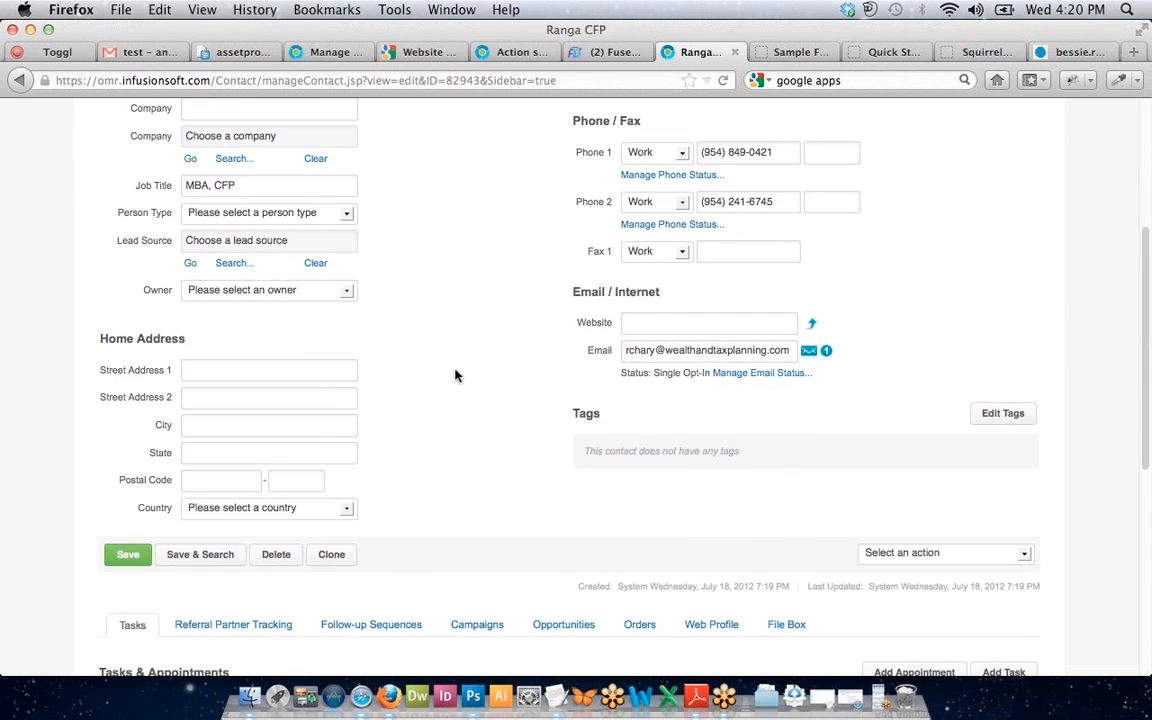
{"action": "left_click", "coordinate": [218, 562]}
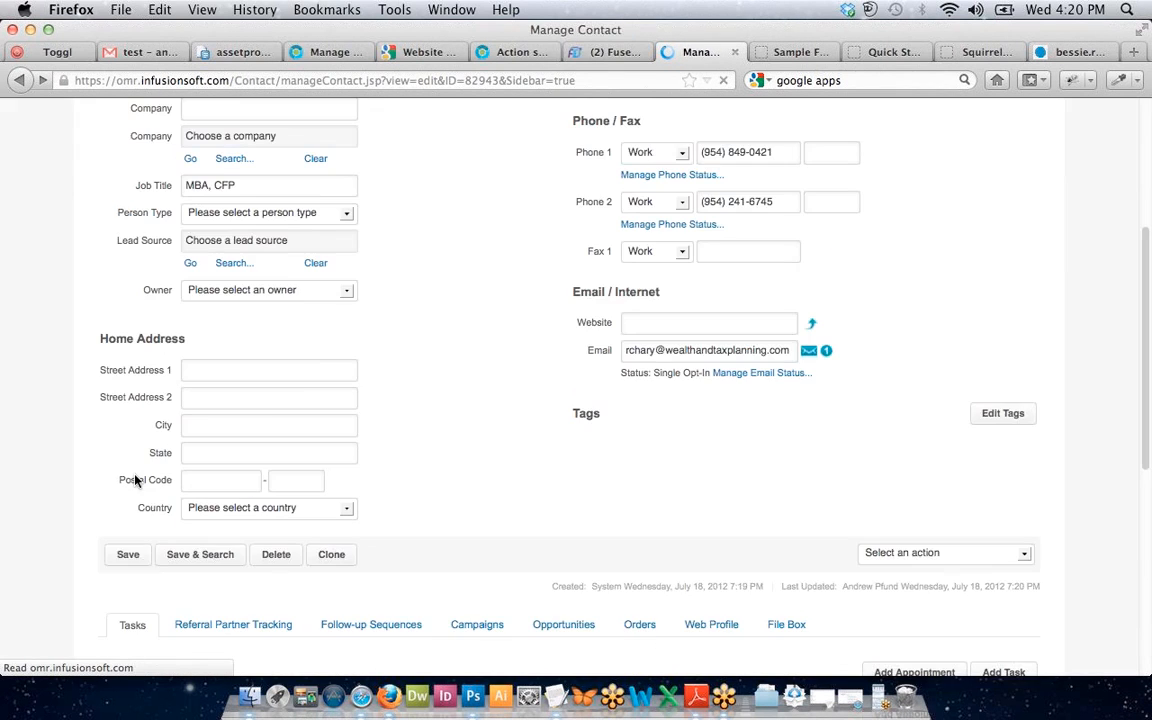
{"action": "left_click", "coordinate": [598, 54]}
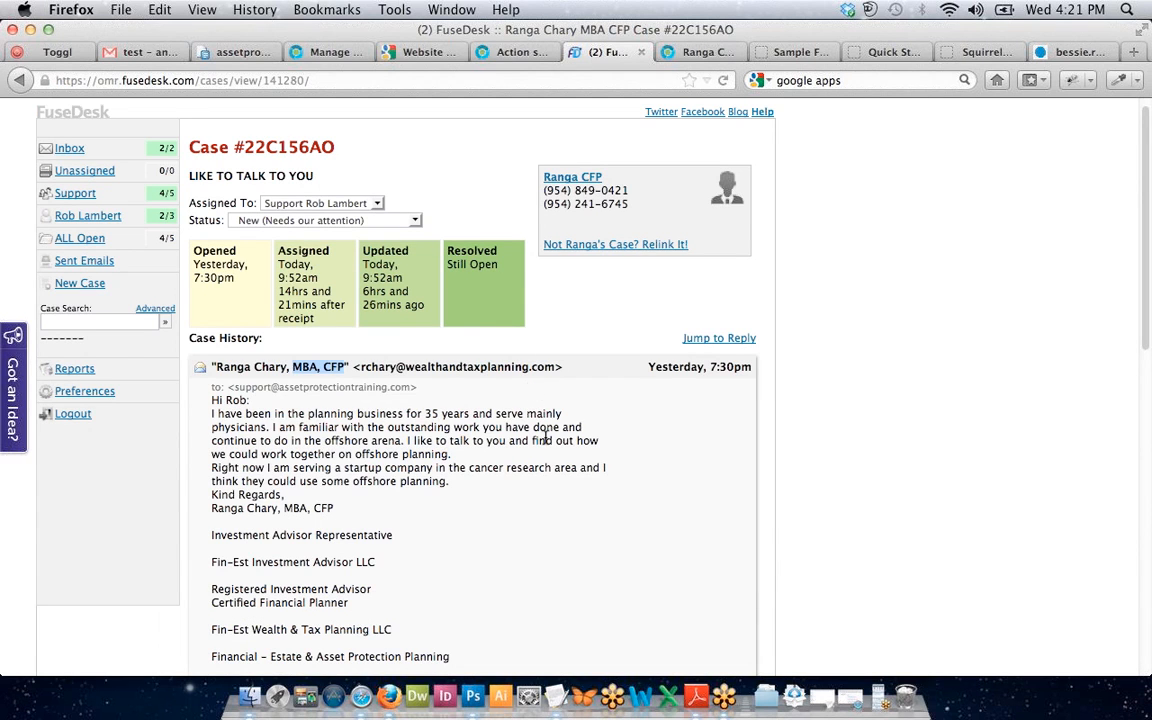
Look over the case's Reply by Email body, then return to the All Open Cases list.
{"action": "scroll", "coordinate": [545, 440], "scroll_direction": "down", "scroll_amount": 6}
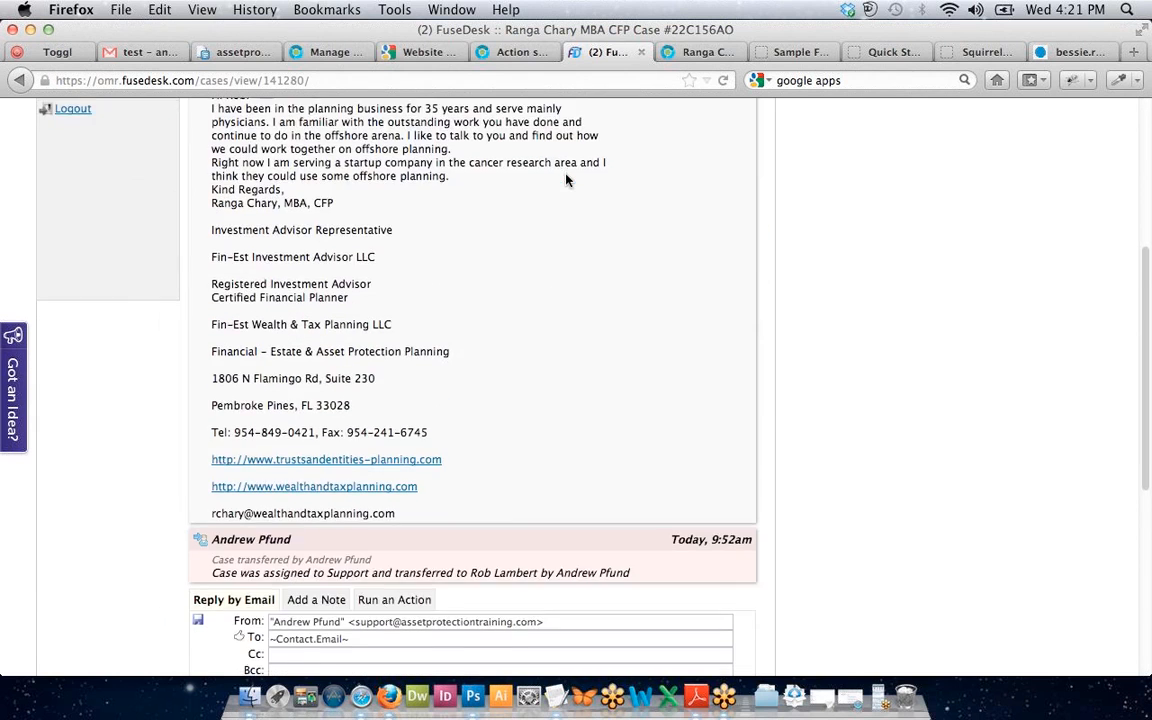
{"action": "scroll", "coordinate": [381, 480], "scroll_direction": "down", "scroll_amount": 6}
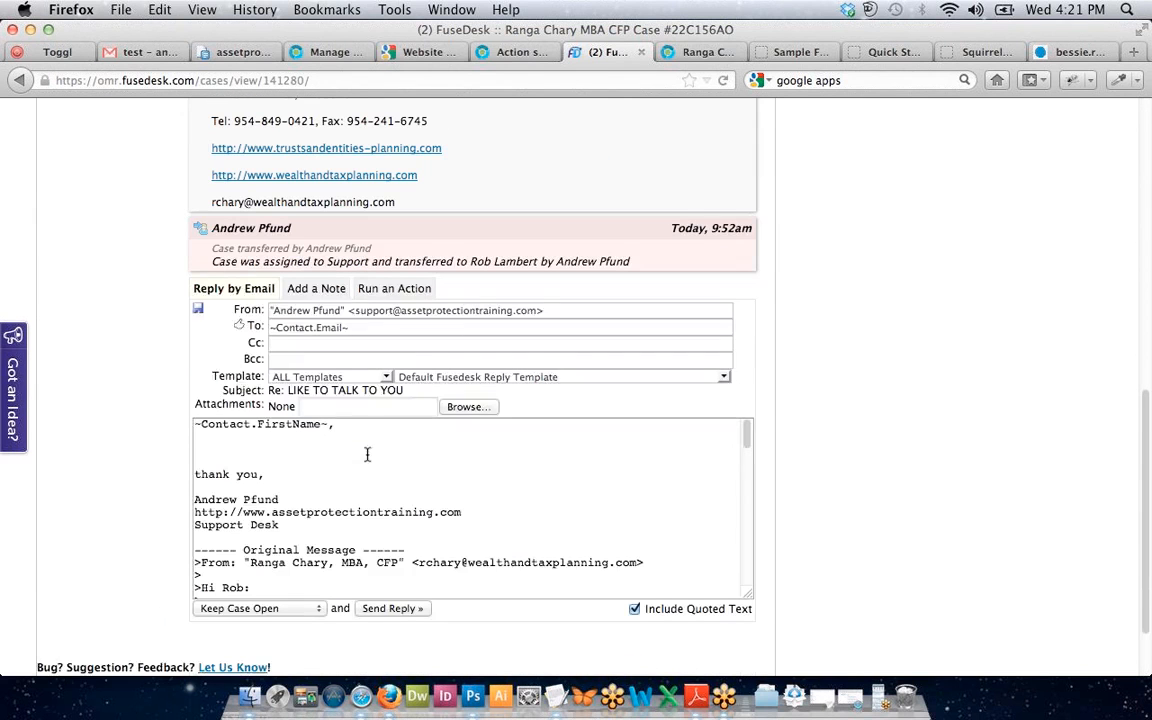
{"action": "left_click", "coordinate": [203, 443]}
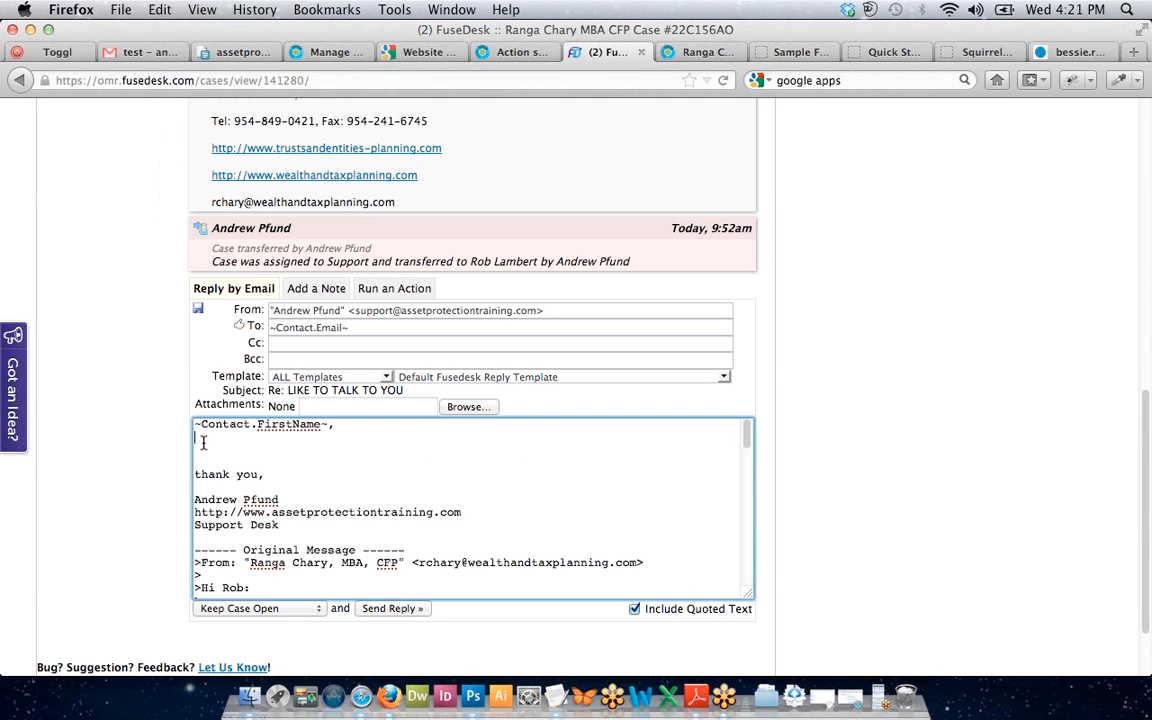
{"action": "left_click", "coordinate": [195, 423]}
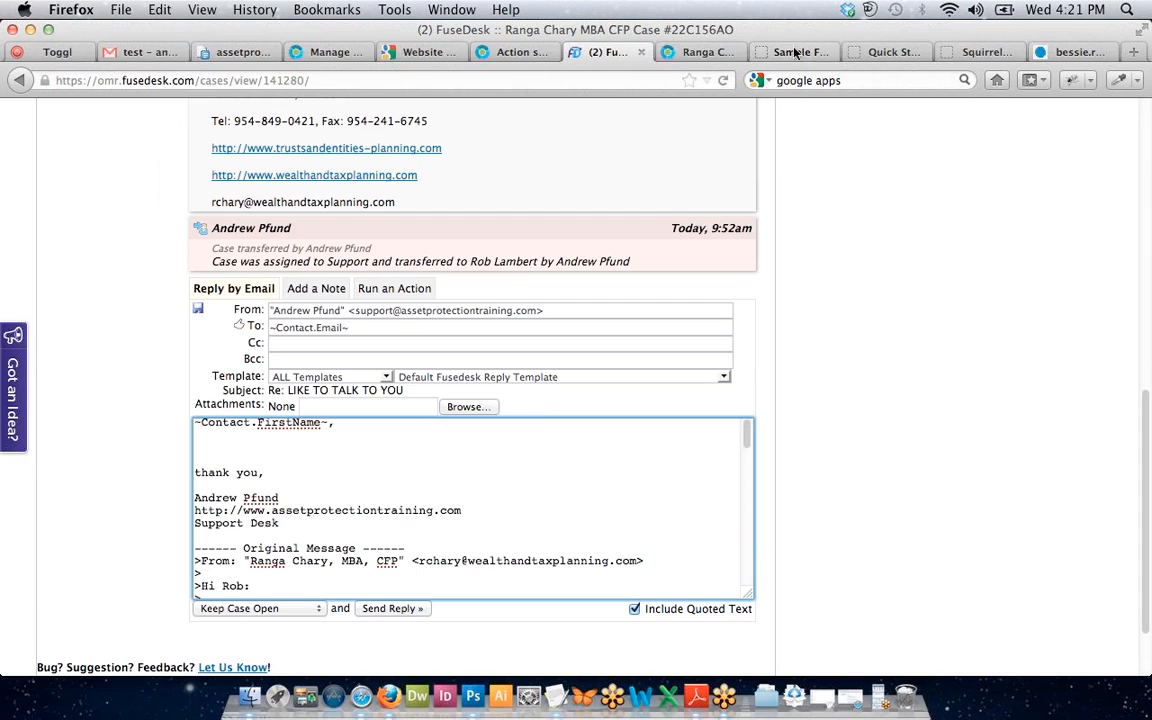
{"action": "scroll", "coordinate": [676, 185], "scroll_direction": "up", "scroll_amount": 10}
{"action": "left_click", "coordinate": [124, 258]}
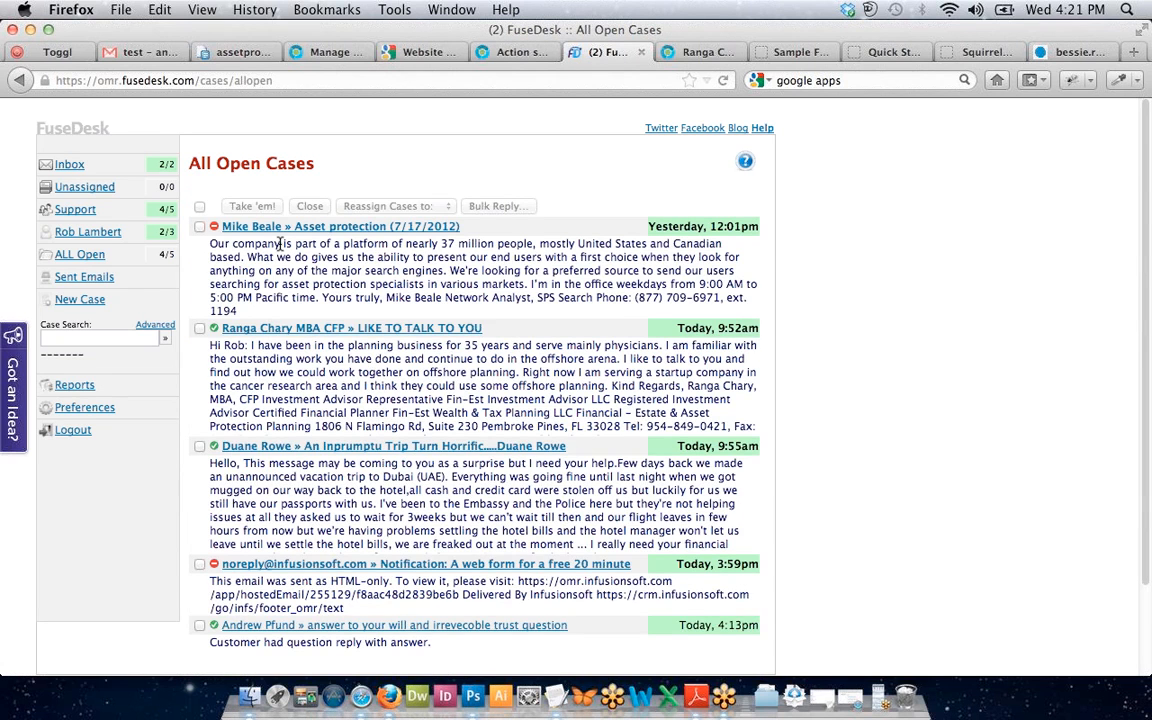
{"action": "left_click", "coordinate": [280, 244]}
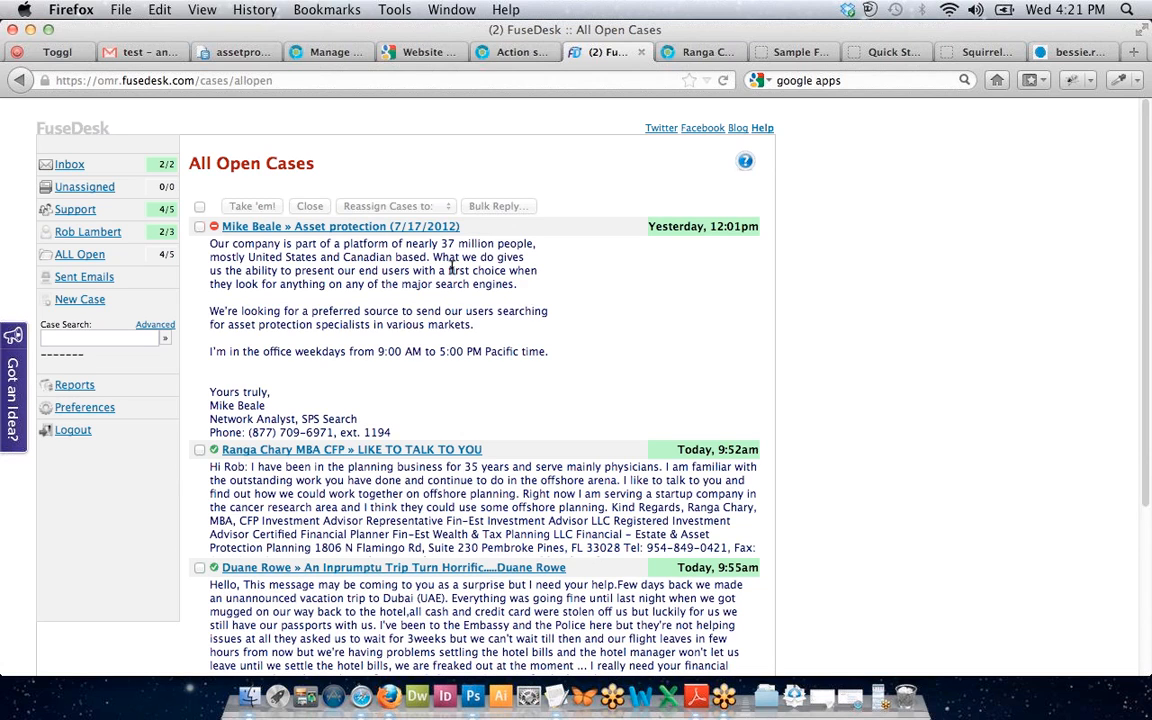
{"action": "left_click_drag", "start_coordinate": [452, 269], "coordinate": [499, 361]}
{"action": "left_click", "coordinate": [499, 361]}
{"action": "left_click", "coordinate": [76, 258]}
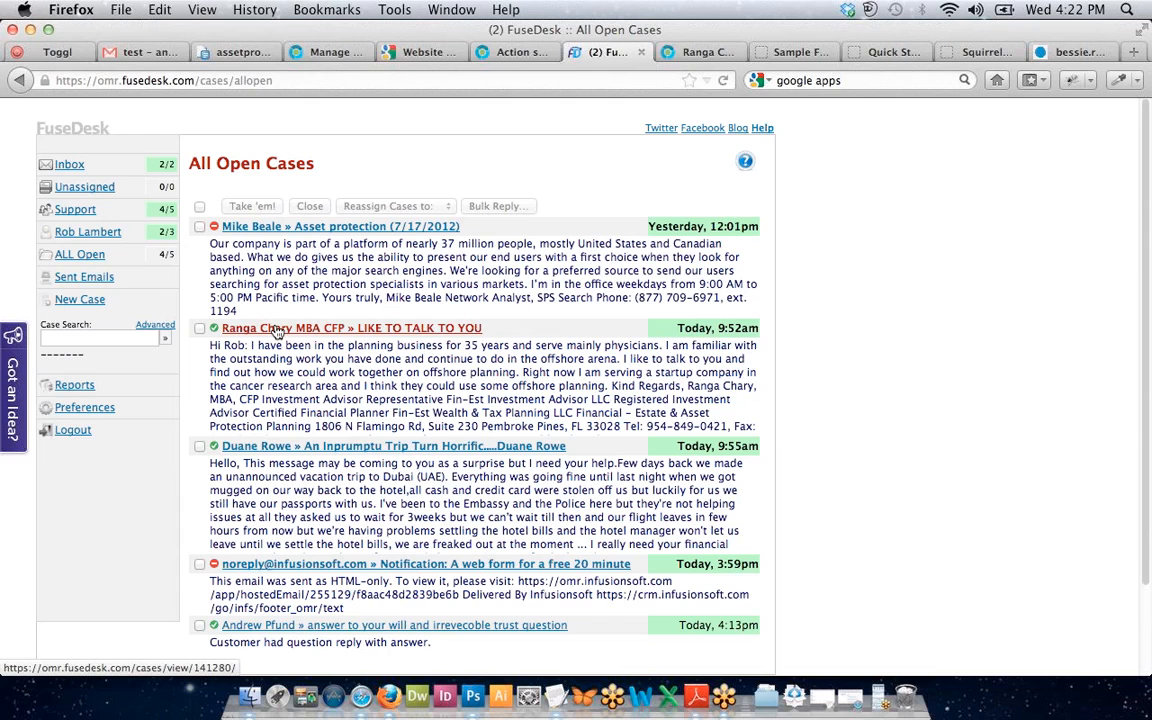
{"action": "left_click", "coordinate": [277, 331]}
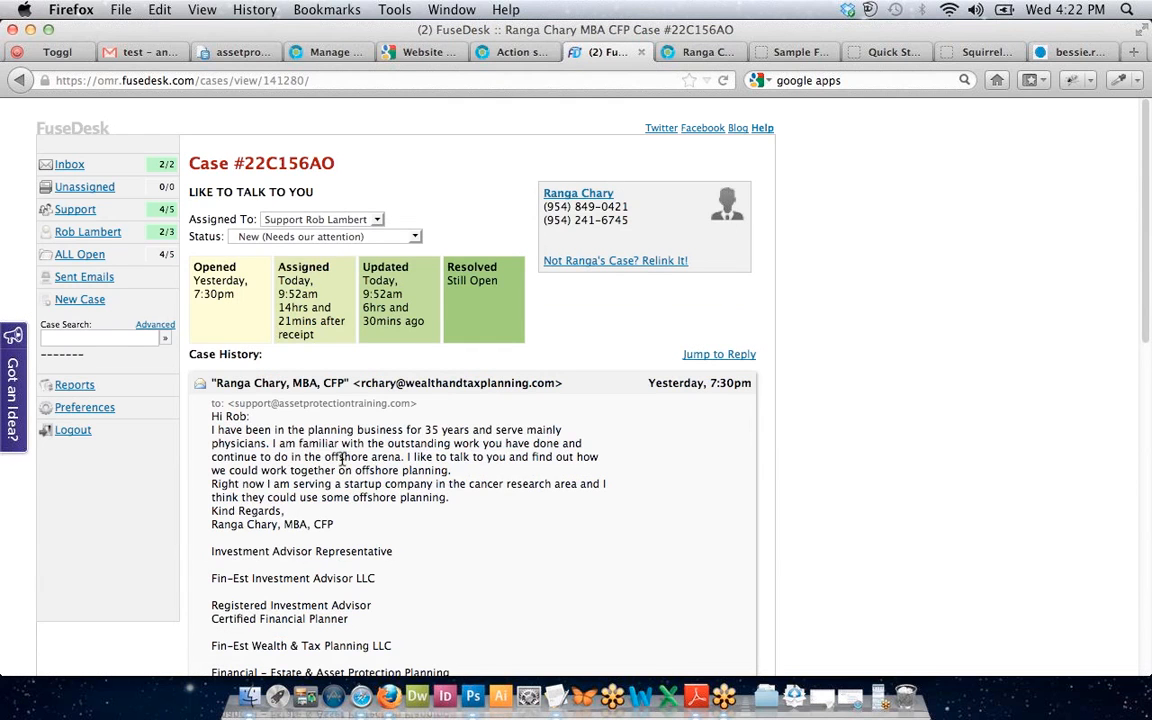
{"action": "scroll", "coordinate": [341, 460], "scroll_direction": "down", "scroll_amount": 1}
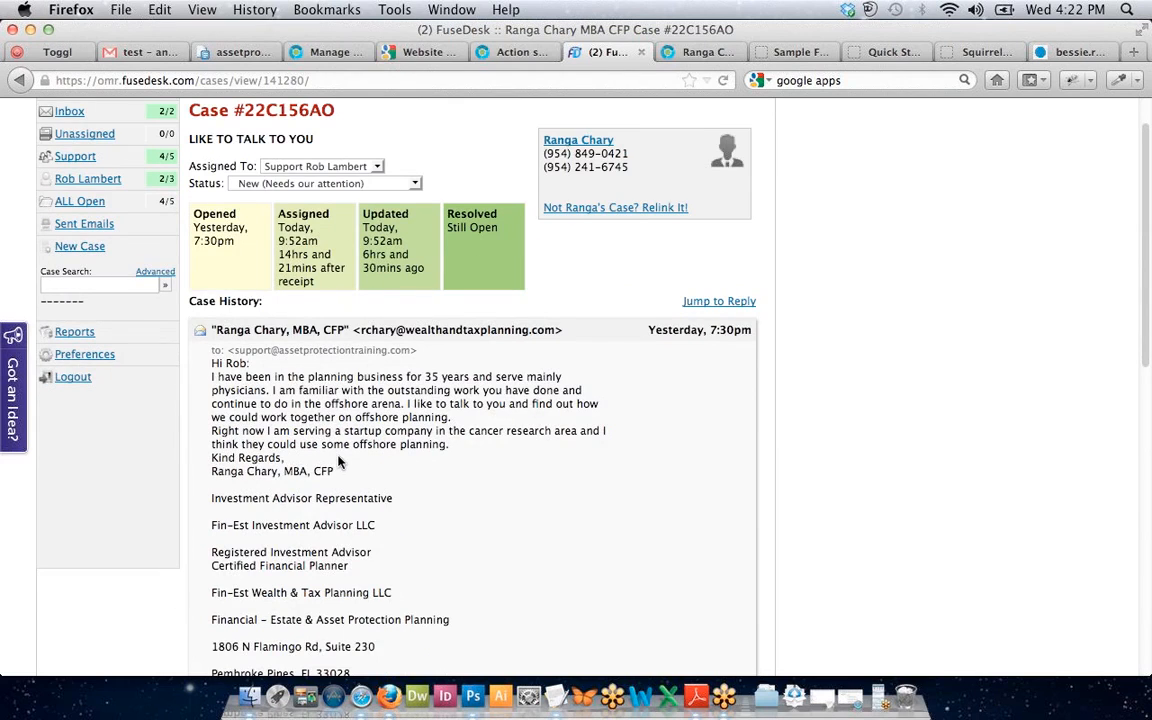
{"action": "scroll", "coordinate": [338, 460], "scroll_direction": "down", "scroll_amount": 3}
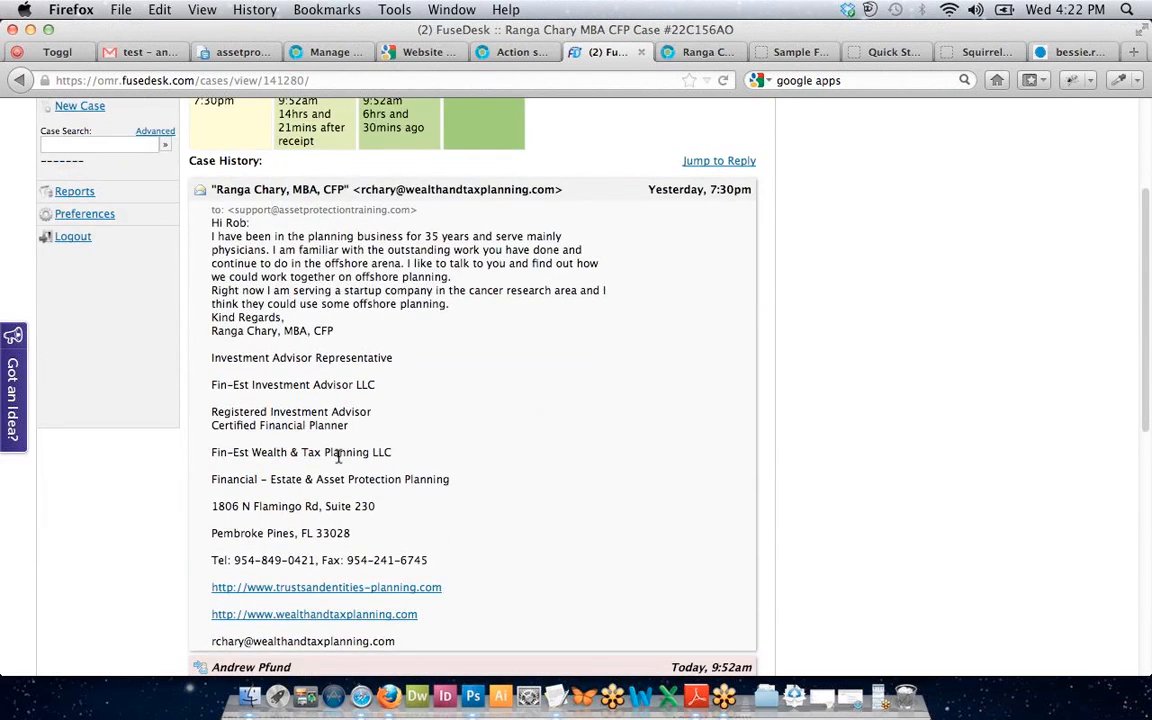
{"action": "scroll", "coordinate": [339, 456], "scroll_direction": "up", "scroll_amount": 2}
{"action": "scroll", "coordinate": [339, 457], "scroll_direction": "up", "scroll_amount": 3}
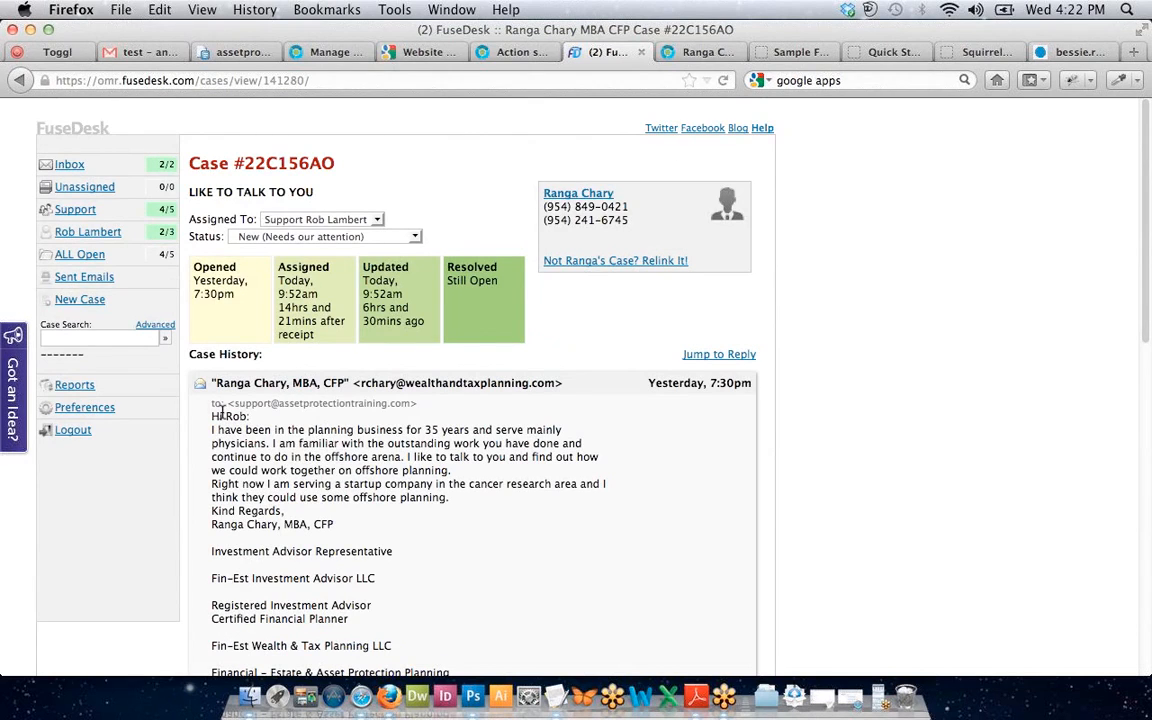
{"action": "scroll", "coordinate": [225, 412], "scroll_direction": "down", "scroll_amount": 5}
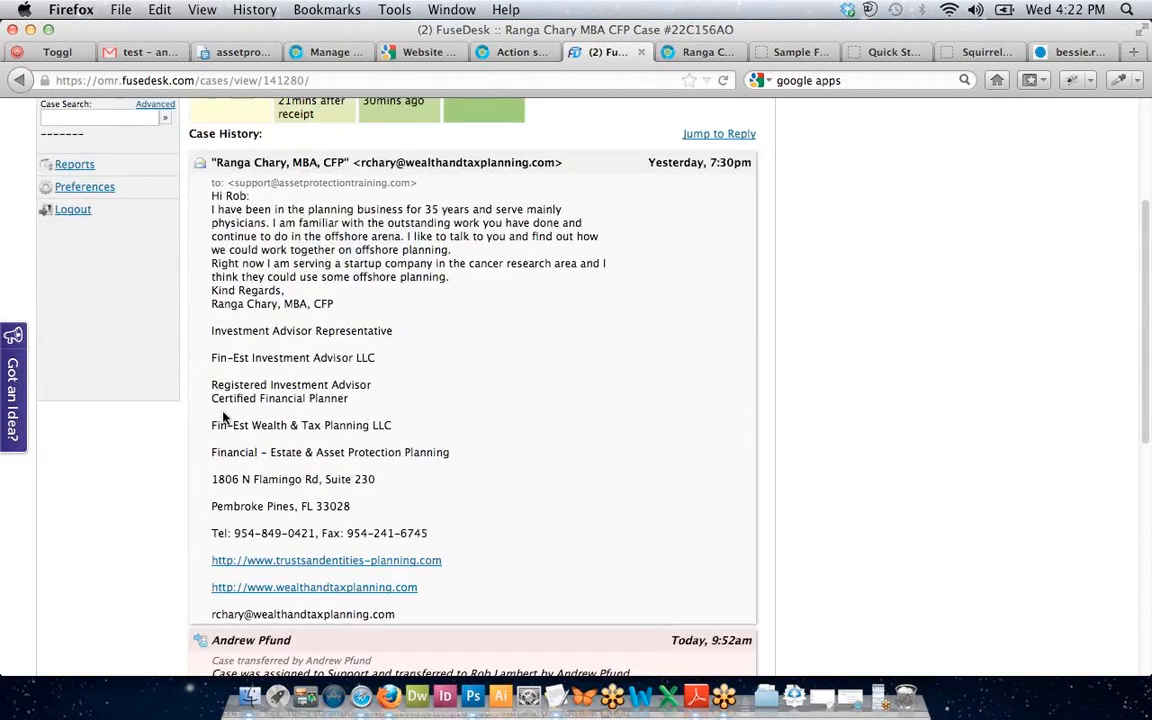
{"action": "scroll", "coordinate": [228, 415], "scroll_direction": "up", "scroll_amount": 5}
{"action": "left_click", "coordinate": [100, 256]}
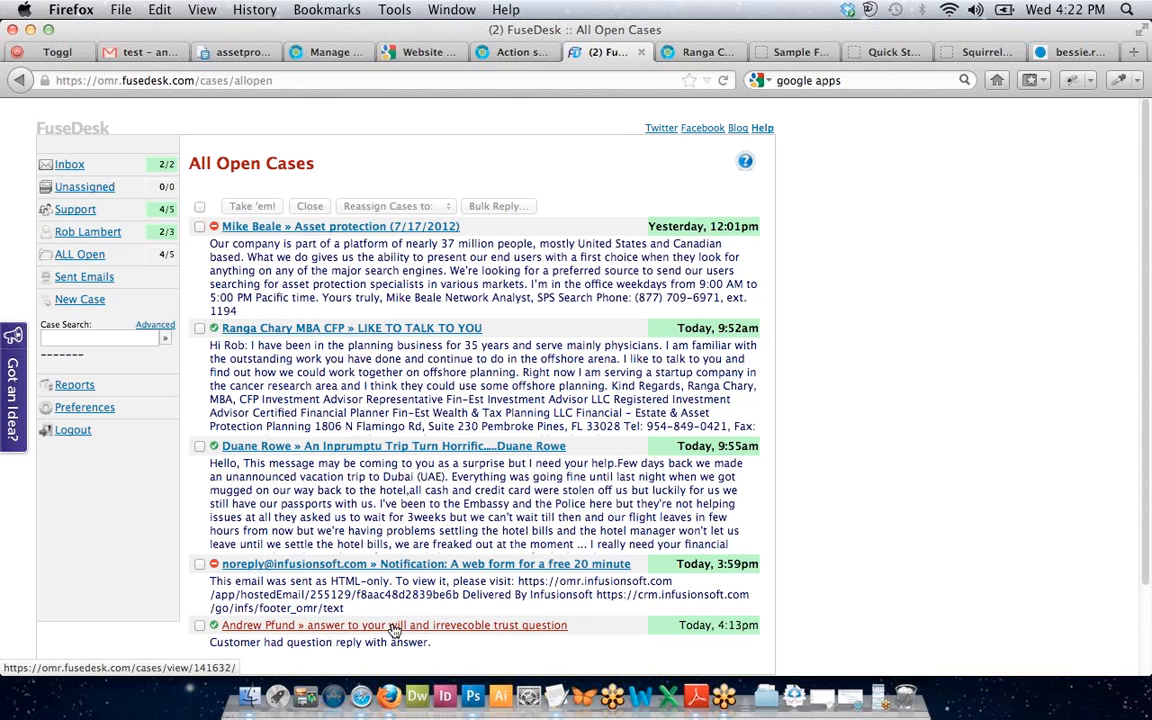
Tick only the will and irrevocable trust case, then view the Sent Emails list.
{"action": "left_click", "coordinate": [199, 625]}
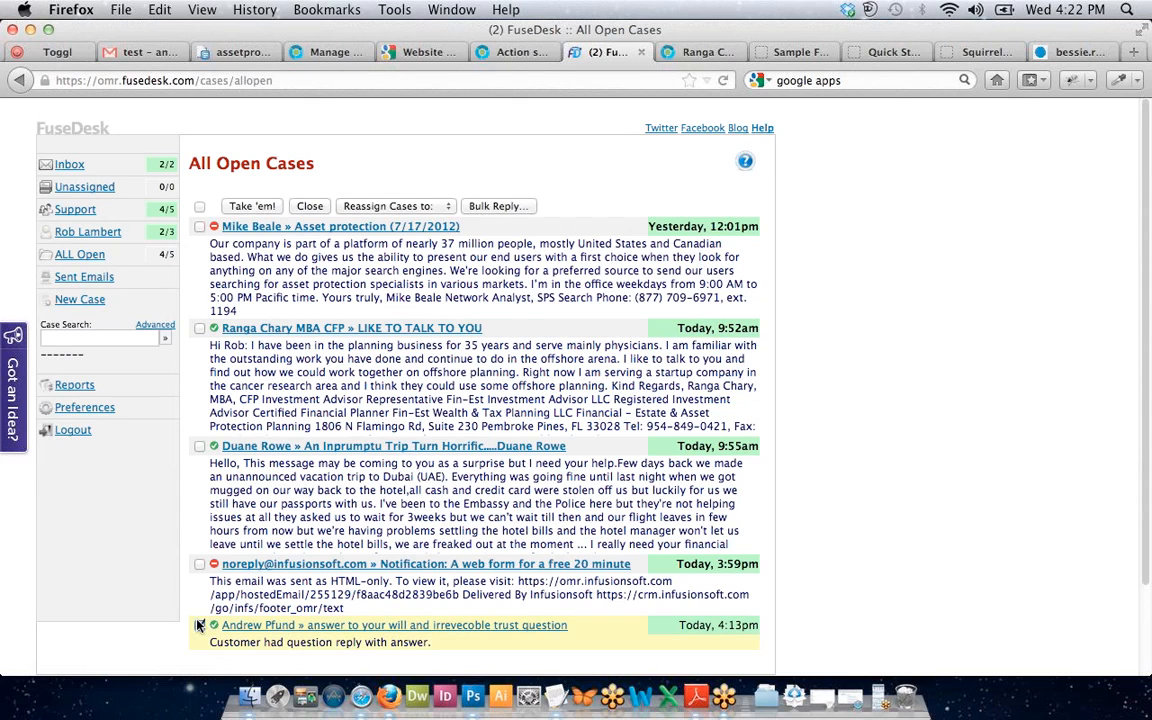
{"action": "left_click", "coordinate": [200, 565]}
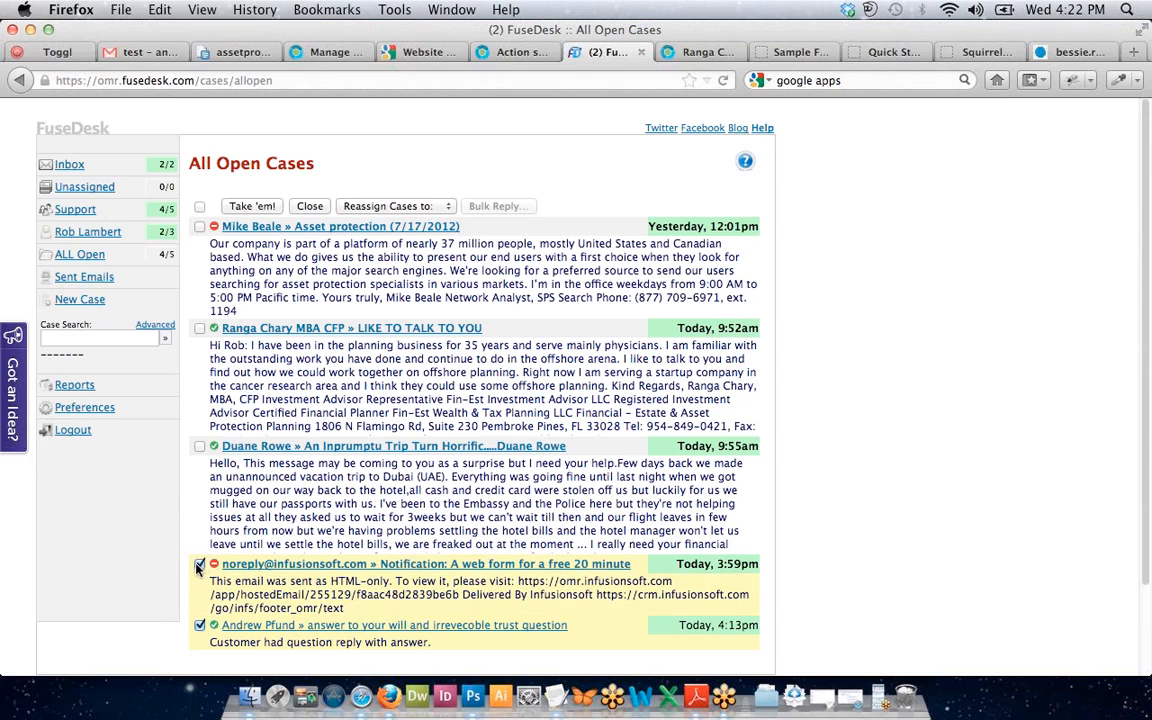
{"action": "left_click", "coordinate": [199, 565]}
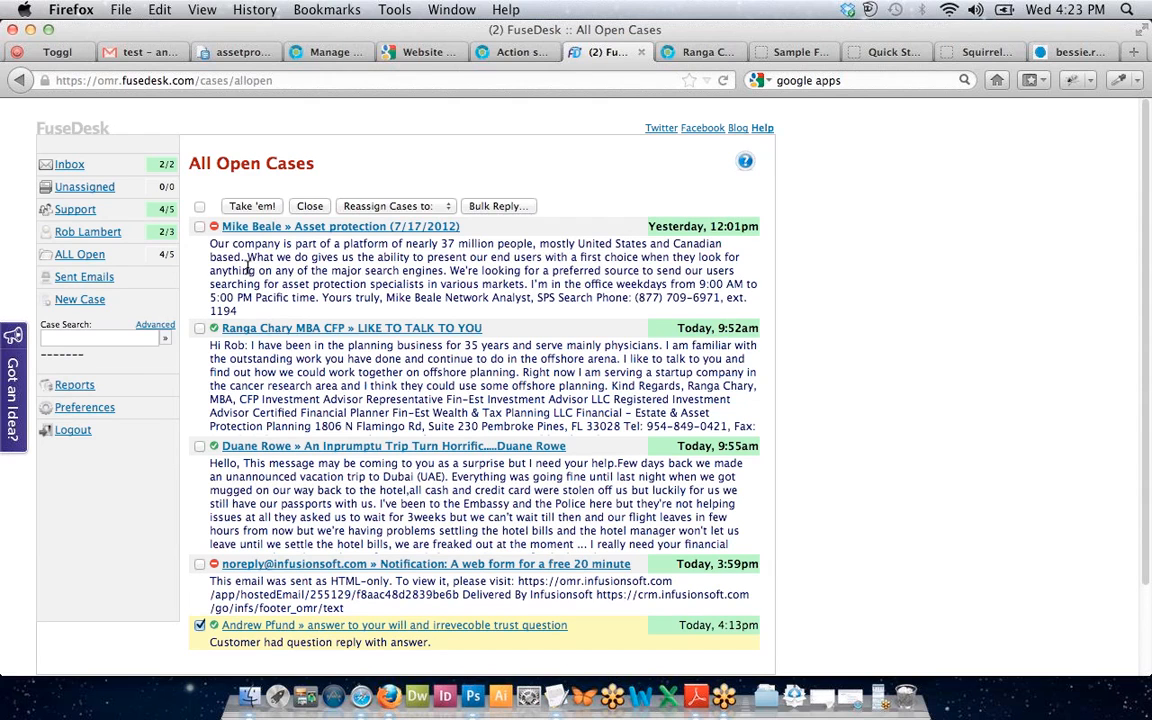
{"action": "left_click", "coordinate": [68, 280]}
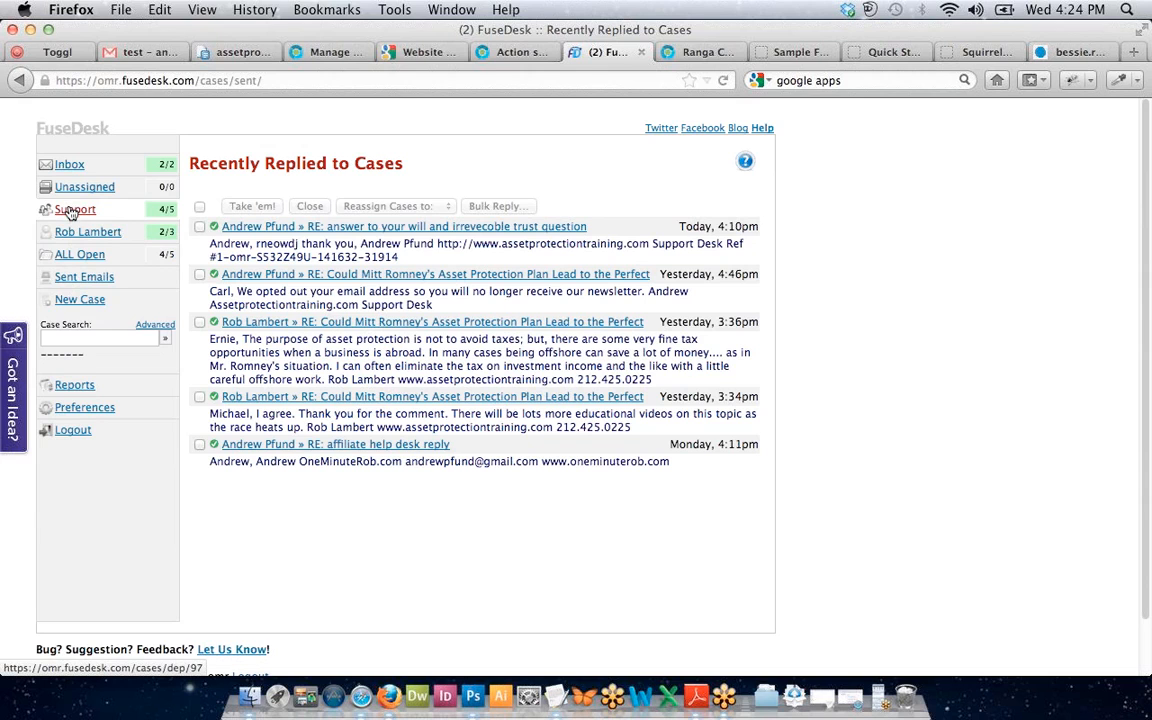
{"action": "left_click", "coordinate": [74, 385]}
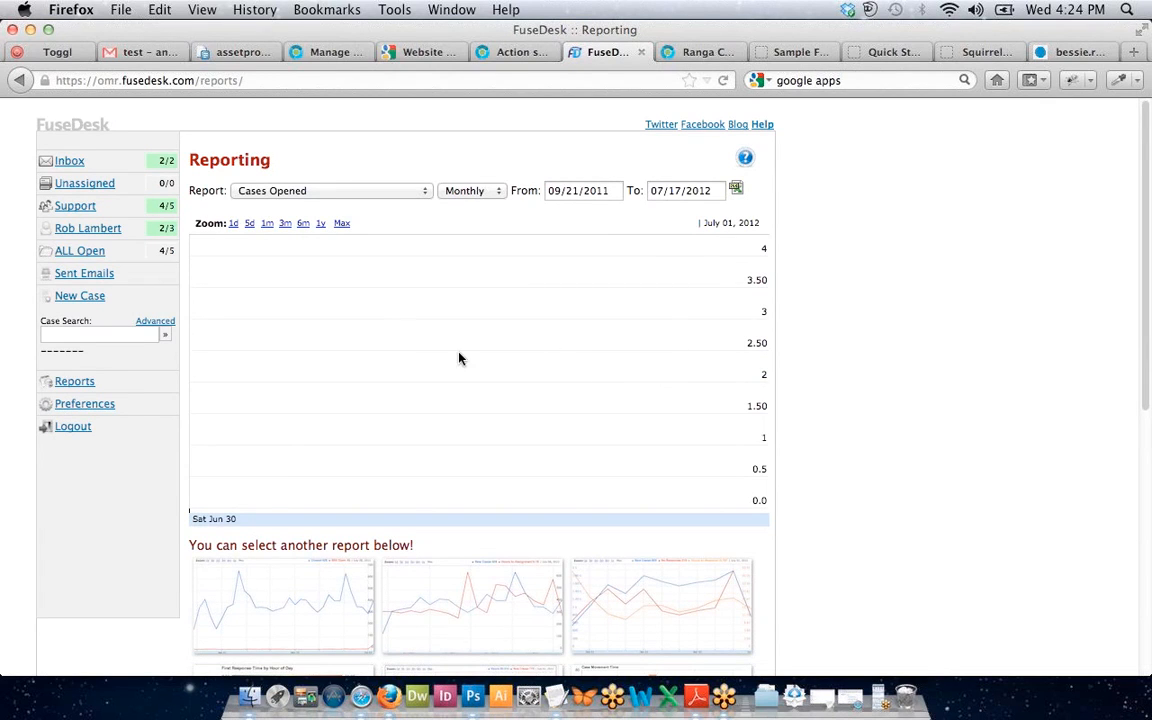
{"action": "scroll", "coordinate": [964, 288], "scroll_direction": "down", "scroll_amount": 5}
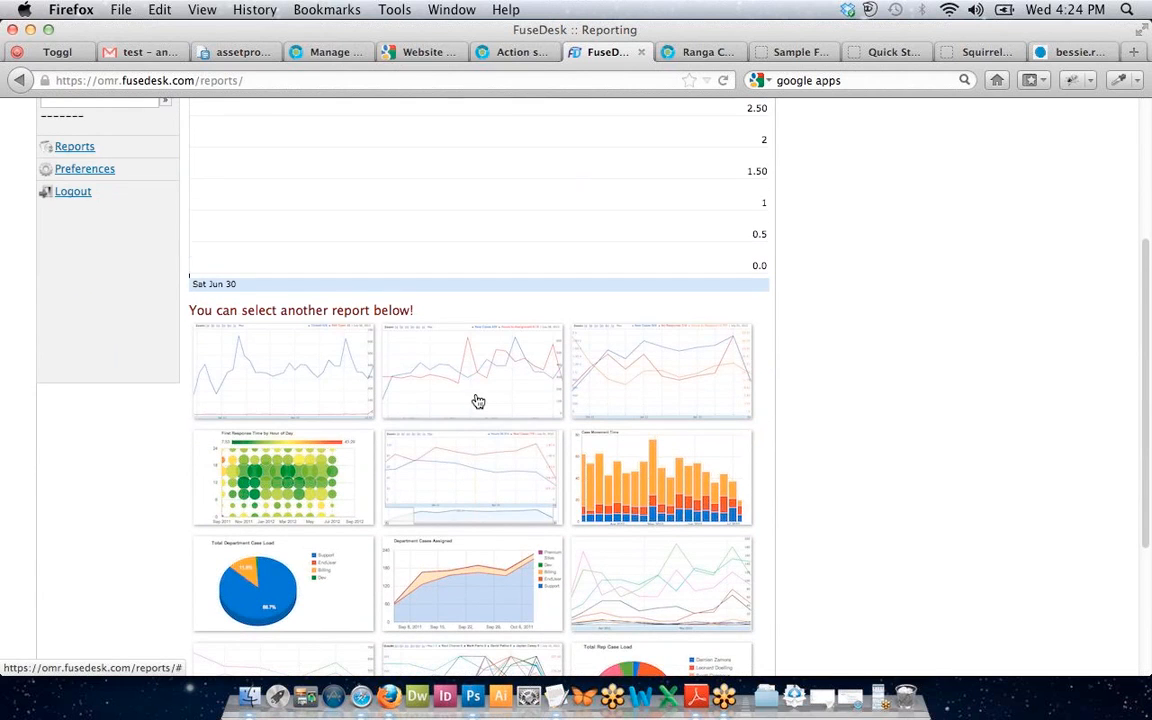
{"action": "scroll", "coordinate": [474, 401], "scroll_direction": "down", "scroll_amount": 2}
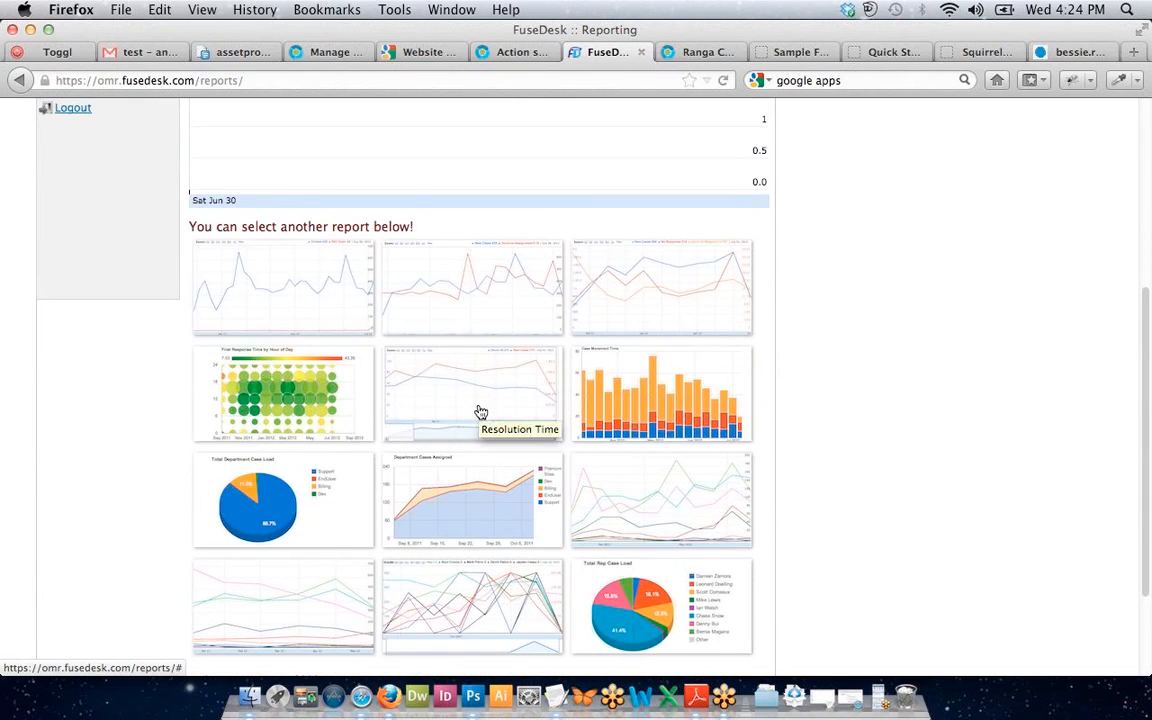
{"action": "scroll", "coordinate": [480, 408], "scroll_direction": "down", "scroll_amount": 1}
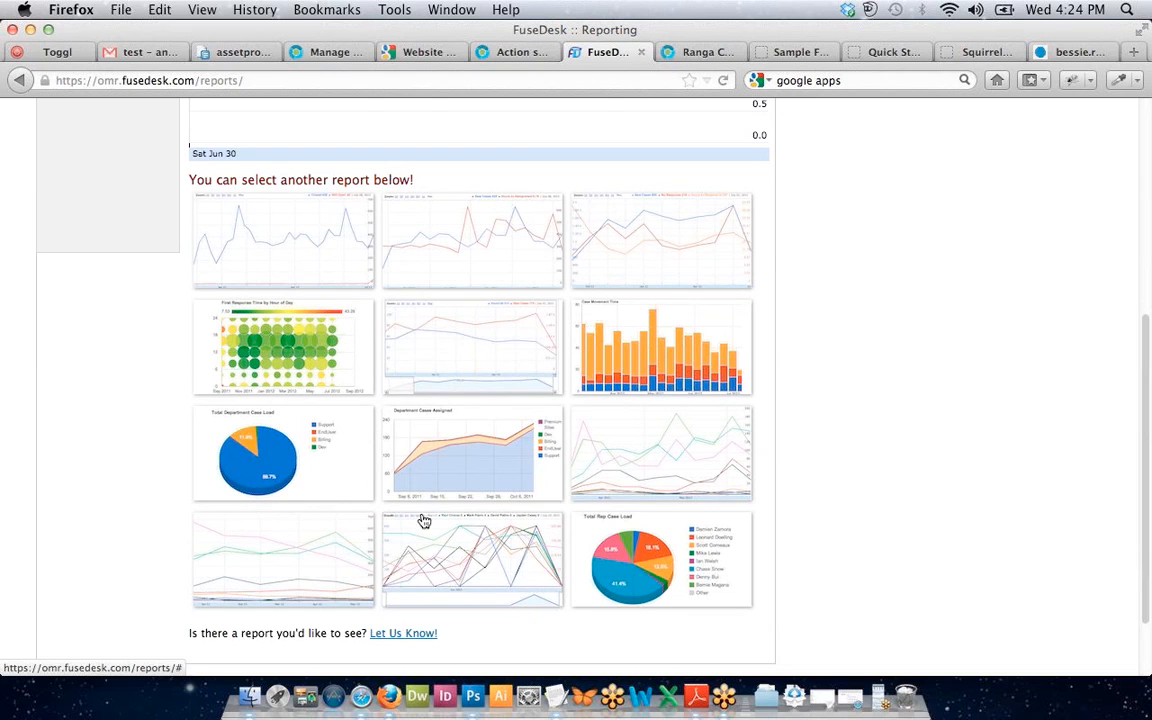
{"action": "scroll", "coordinate": [183, 349], "scroll_direction": "up", "scroll_amount": 1}
{"action": "scroll", "coordinate": [183, 349], "scroll_direction": "up", "scroll_amount": 6}
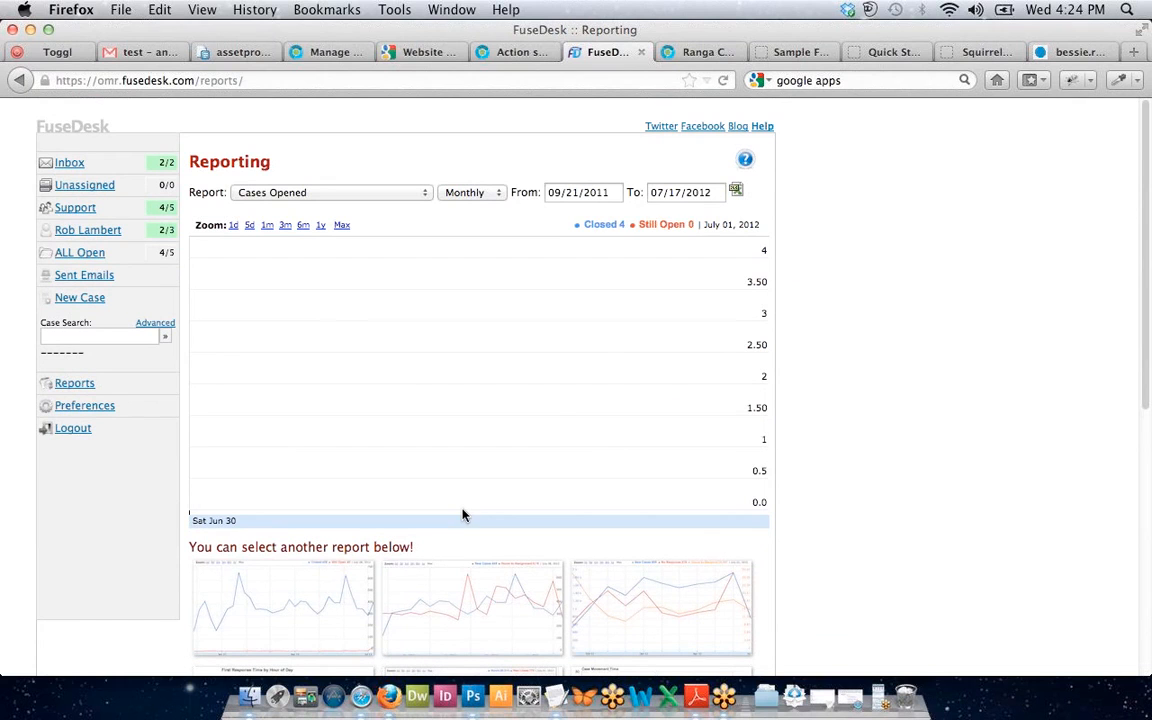
{"action": "scroll", "coordinate": [671, 597], "scroll_direction": "down", "scroll_amount": 2}
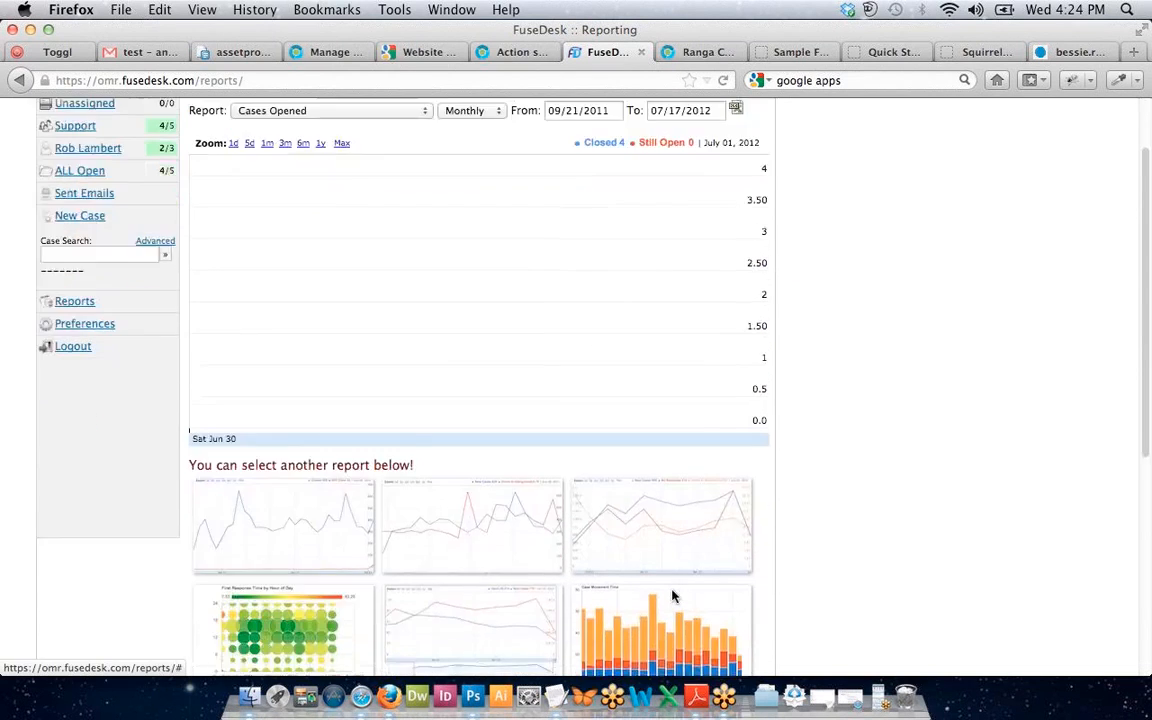
{"action": "scroll", "coordinate": [672, 596], "scroll_direction": "down", "scroll_amount": 8}
{"action": "scroll", "coordinate": [650, 455], "scroll_direction": "up", "scroll_amount": 3}
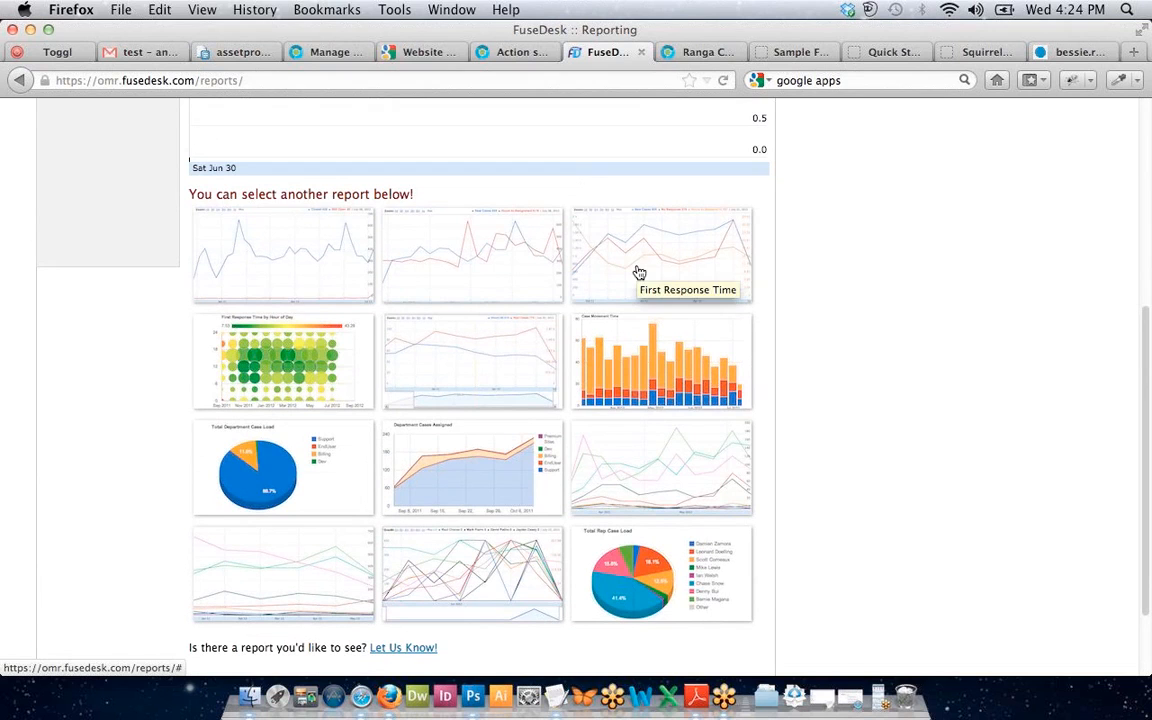
Show the Case Movement Time report and browse the twelve report thumbnails below.
{"action": "left_click", "coordinate": [699, 372]}
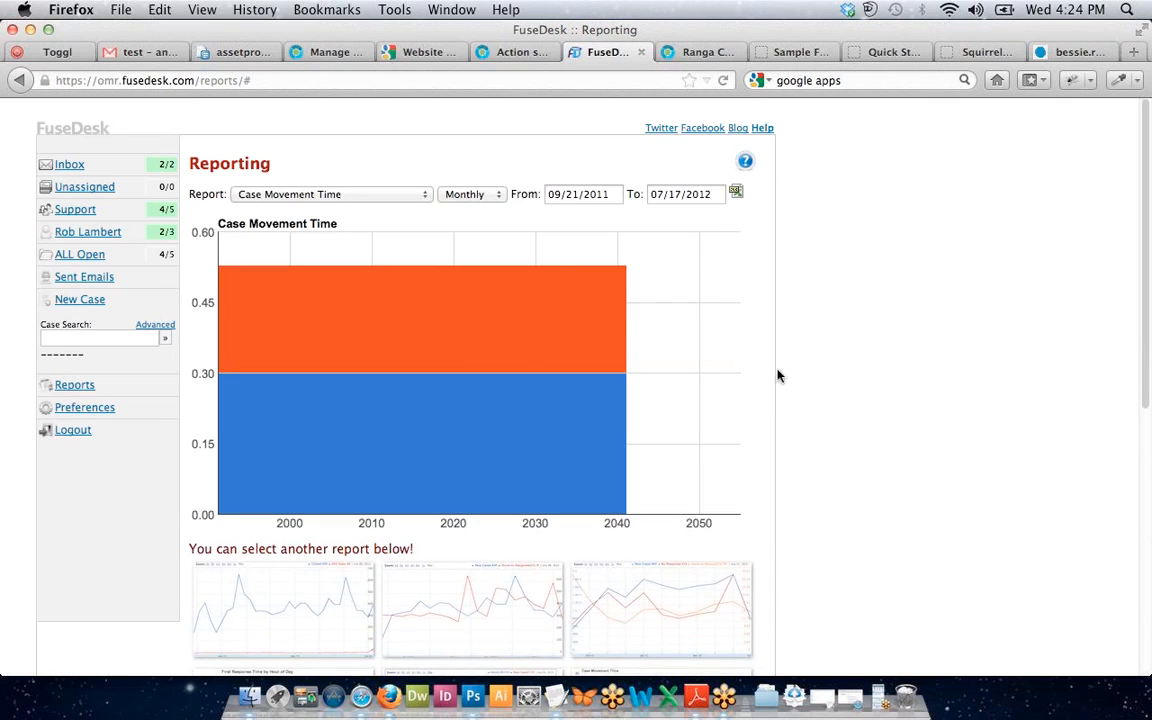
{"action": "scroll", "coordinate": [830, 420], "scroll_direction": "down", "scroll_amount": 5}
{"action": "scroll", "coordinate": [837, 425], "scroll_direction": "down", "scroll_amount": 1}
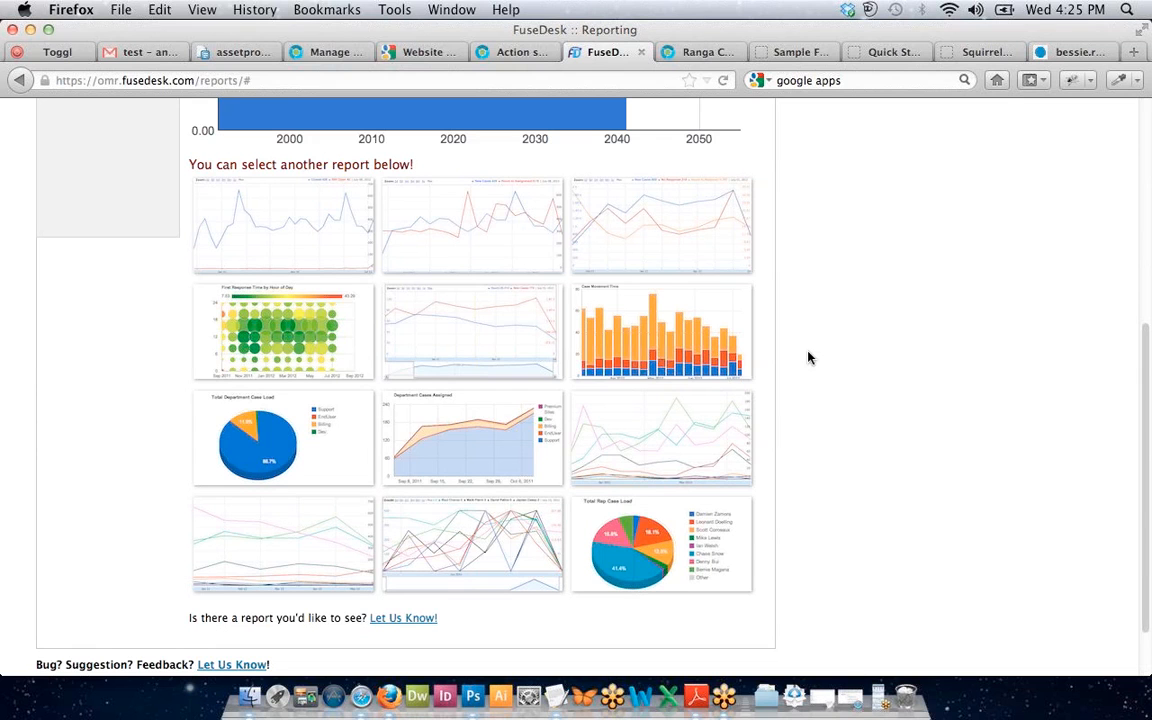
{"action": "scroll", "coordinate": [807, 357], "scroll_direction": "down", "scroll_amount": 1}
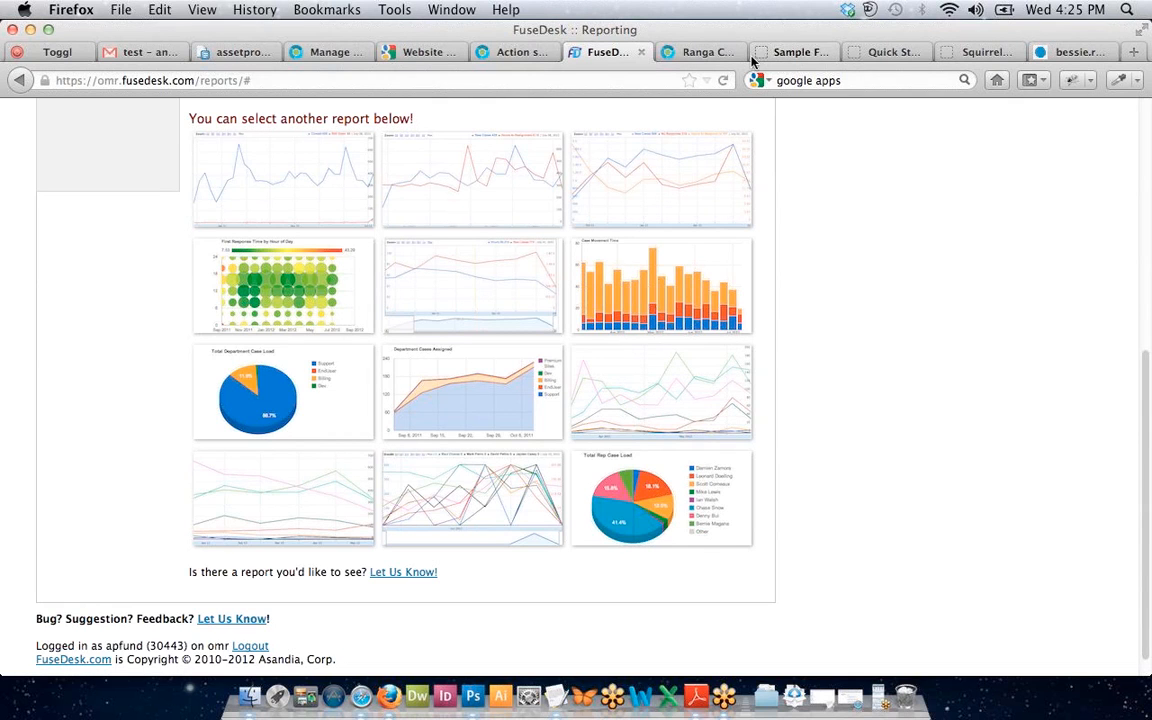
{"action": "scroll", "coordinate": [920, 272], "scroll_direction": "down", "scroll_amount": 1}
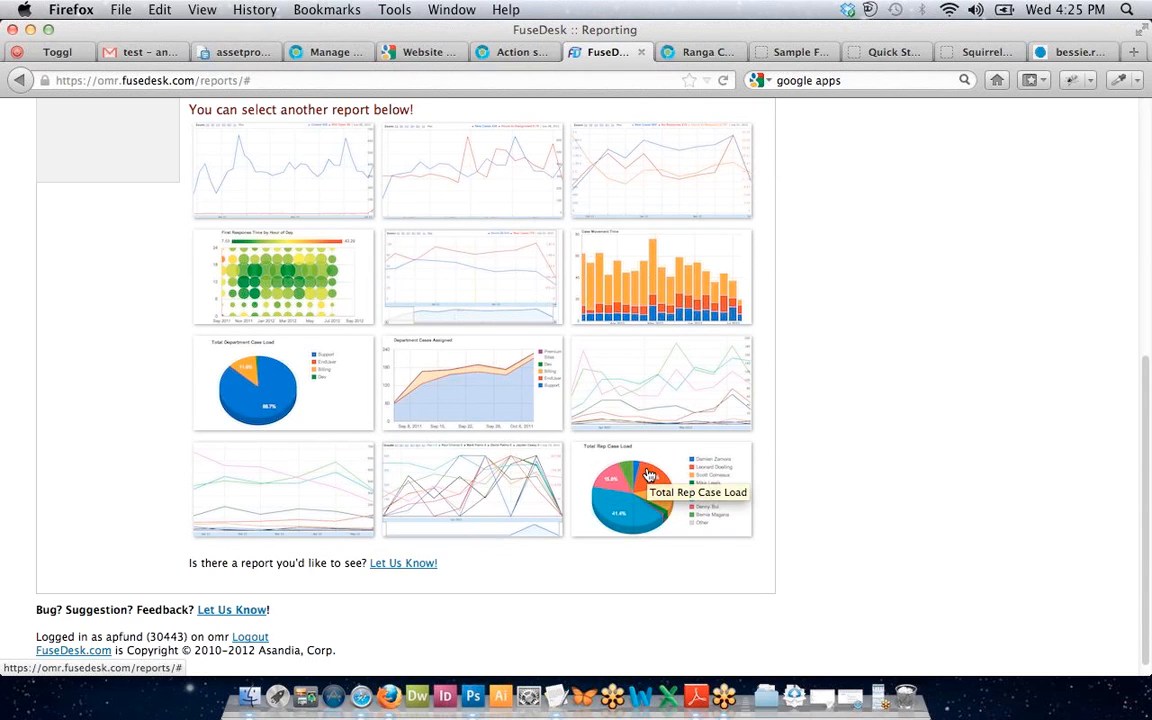
{"action": "scroll", "coordinate": [668, 474], "scroll_direction": "up", "scroll_amount": 2}
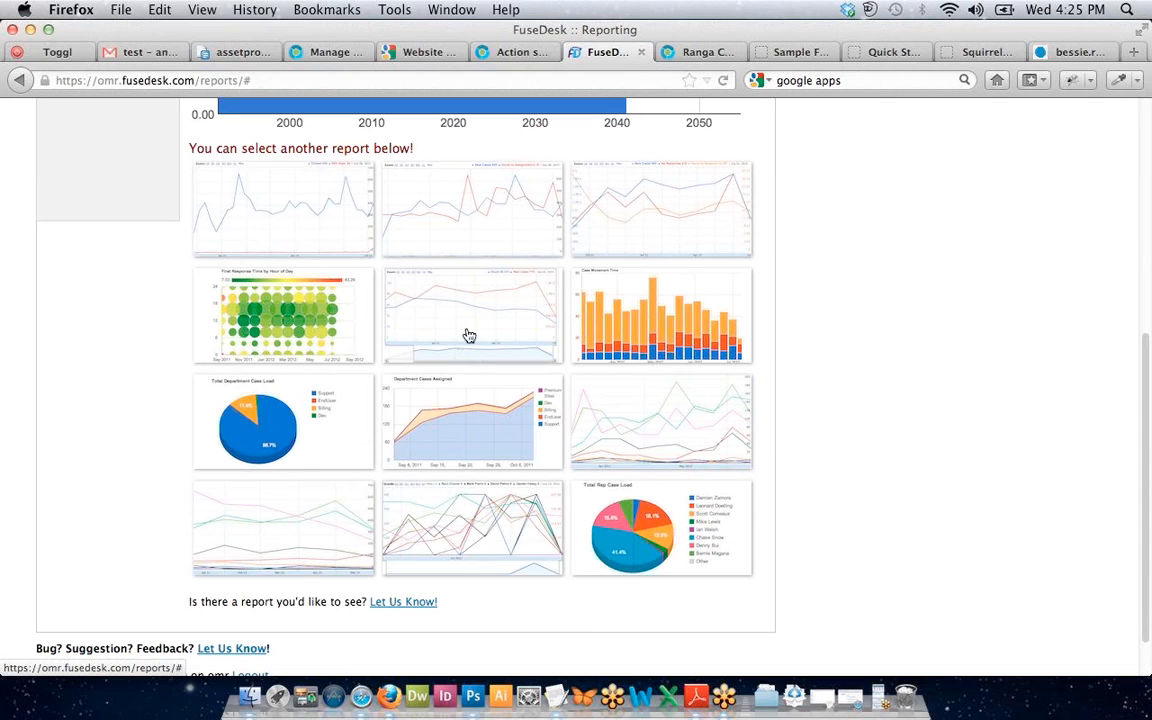
Open the First Response Time by Hour of Day heatmap report.
{"action": "left_click", "coordinate": [263, 325]}
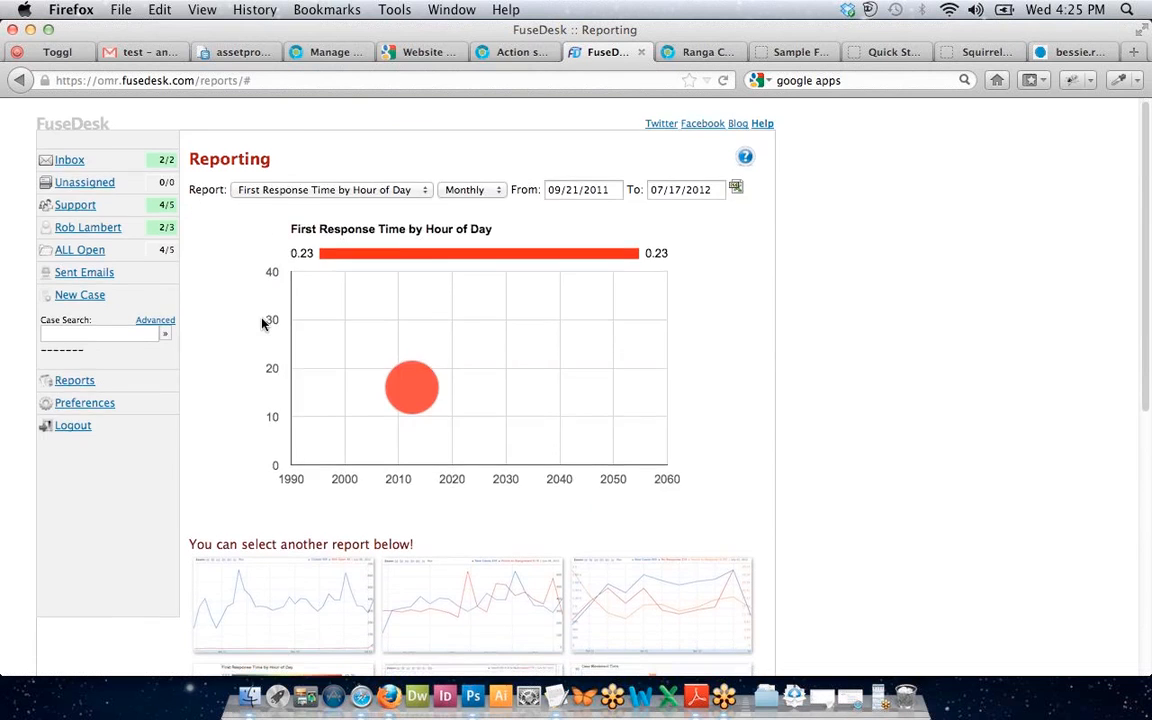
{"action": "scroll", "coordinate": [263, 325], "scroll_direction": "down", "scroll_amount": 2}
{"action": "scroll", "coordinate": [263, 324], "scroll_direction": "down", "scroll_amount": 3}
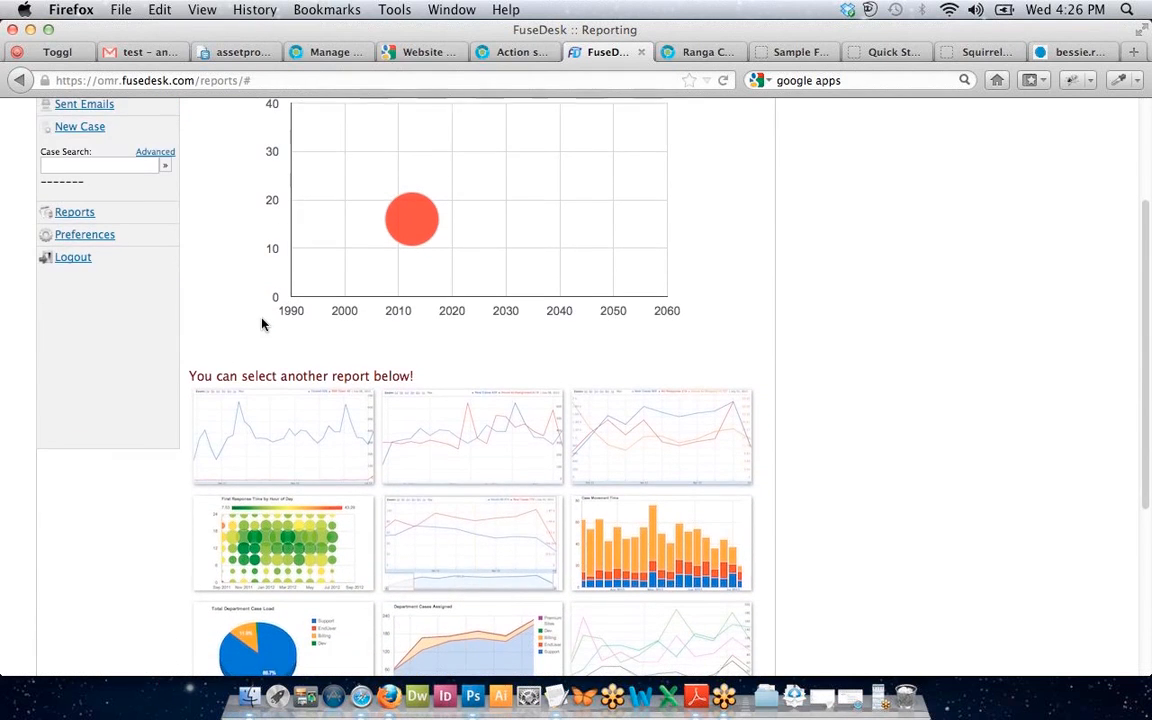
{"action": "scroll", "coordinate": [265, 324], "scroll_direction": "down", "scroll_amount": 1}
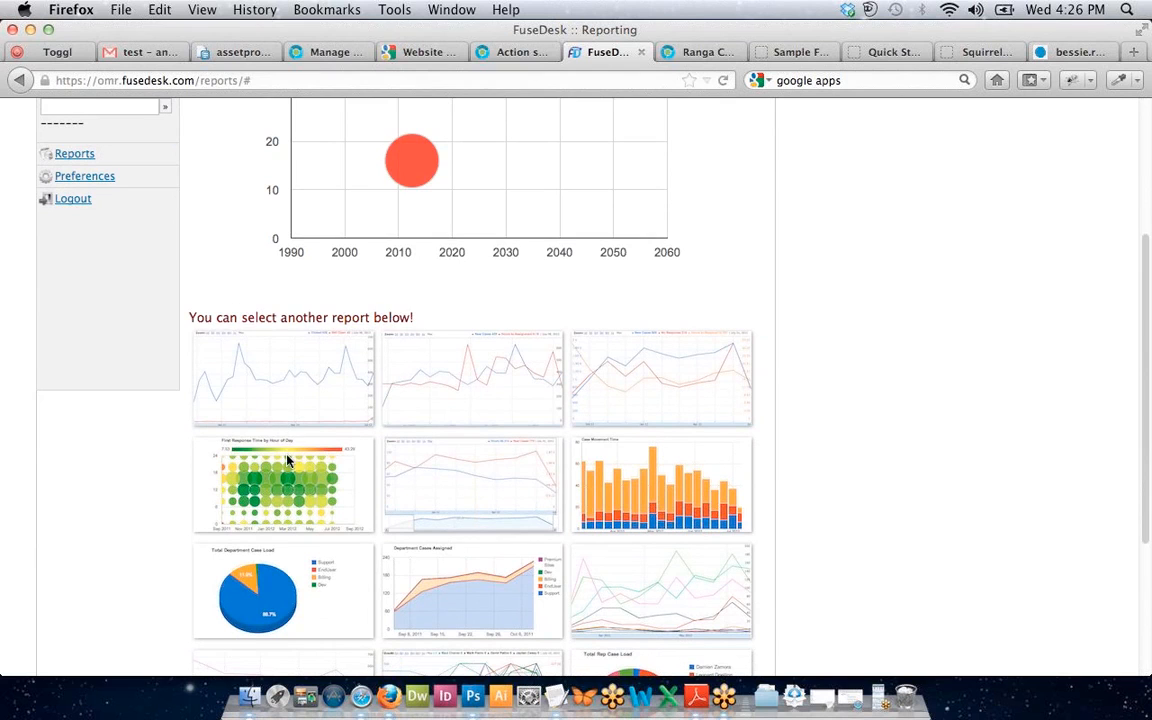
{"action": "scroll", "coordinate": [287, 460], "scroll_direction": "down", "scroll_amount": 5}
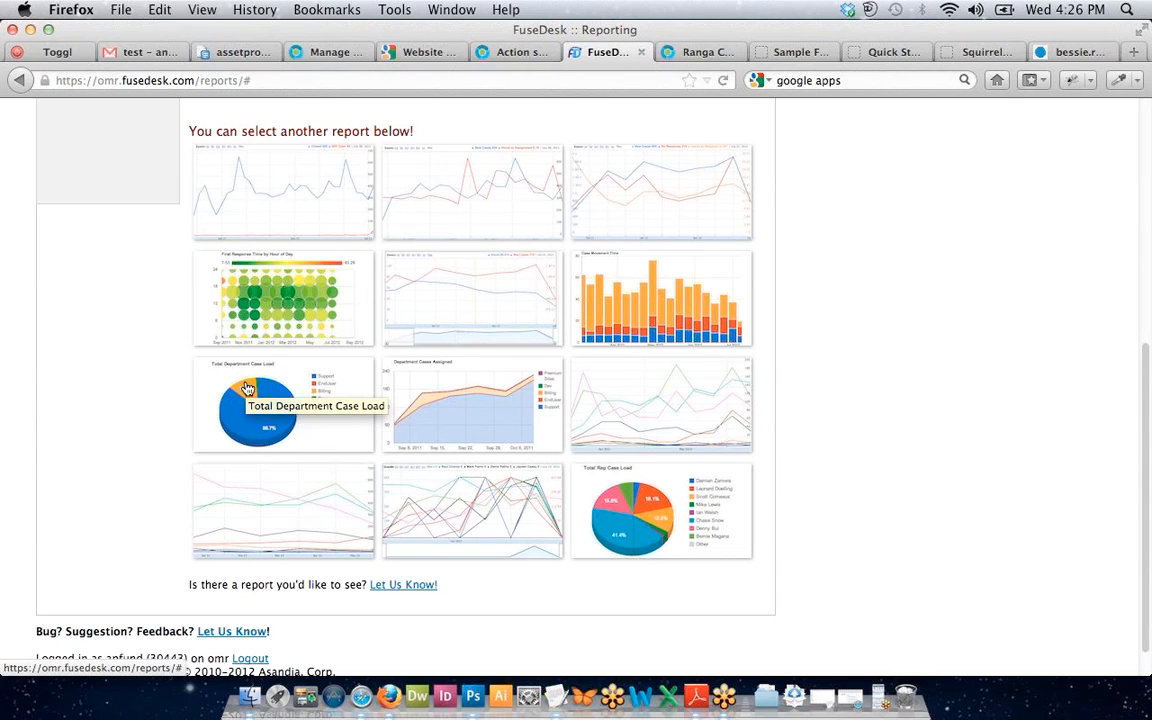
{"action": "left_click", "coordinate": [267, 314]}
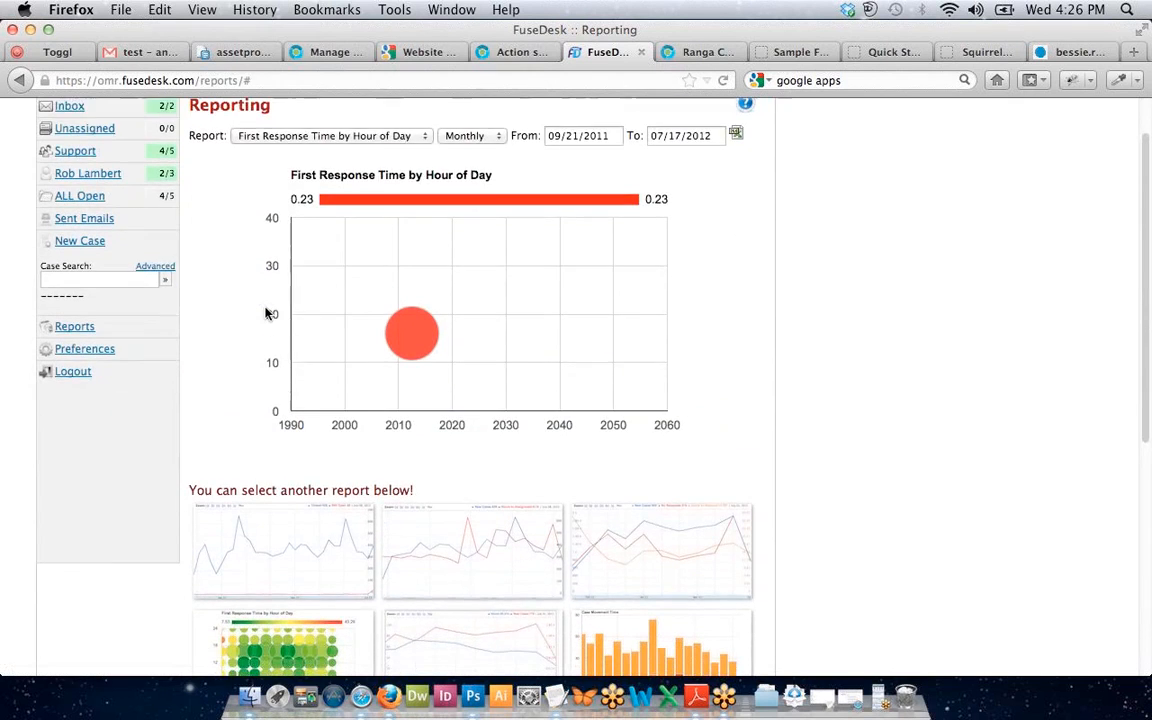
{"action": "scroll", "coordinate": [267, 314], "scroll_direction": "down", "scroll_amount": 4}
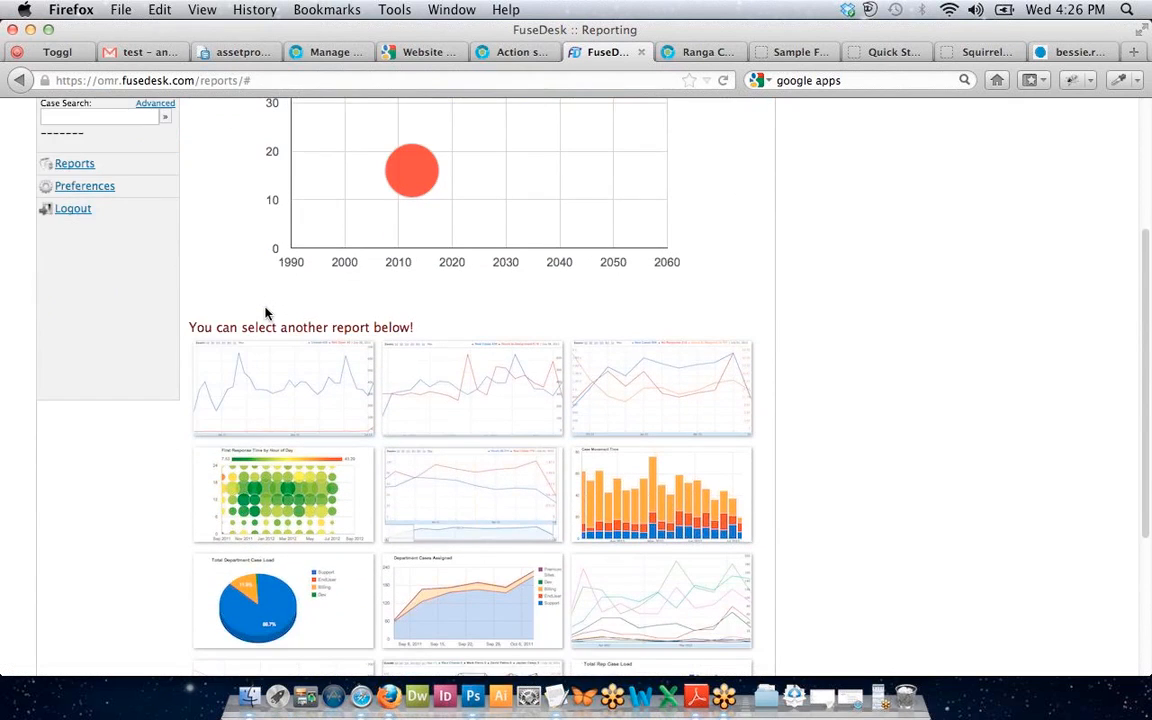
{"action": "scroll", "coordinate": [267, 314], "scroll_direction": "down", "scroll_amount": 3}
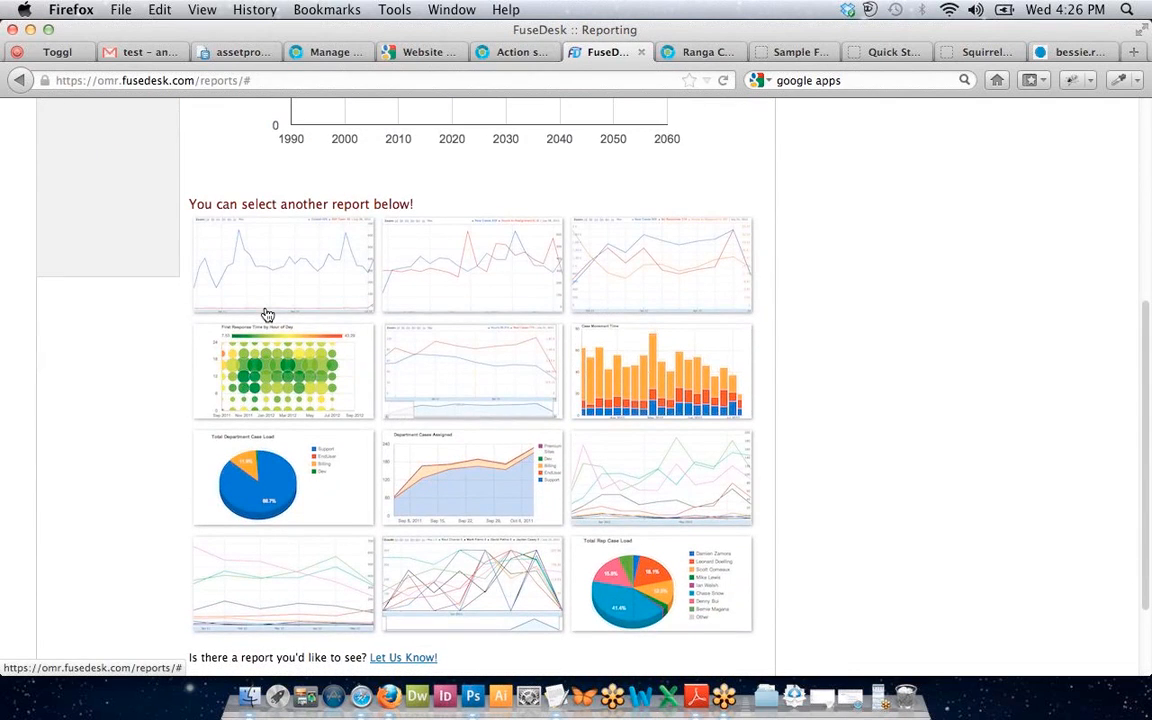
{"action": "left_click", "coordinate": [266, 313]}
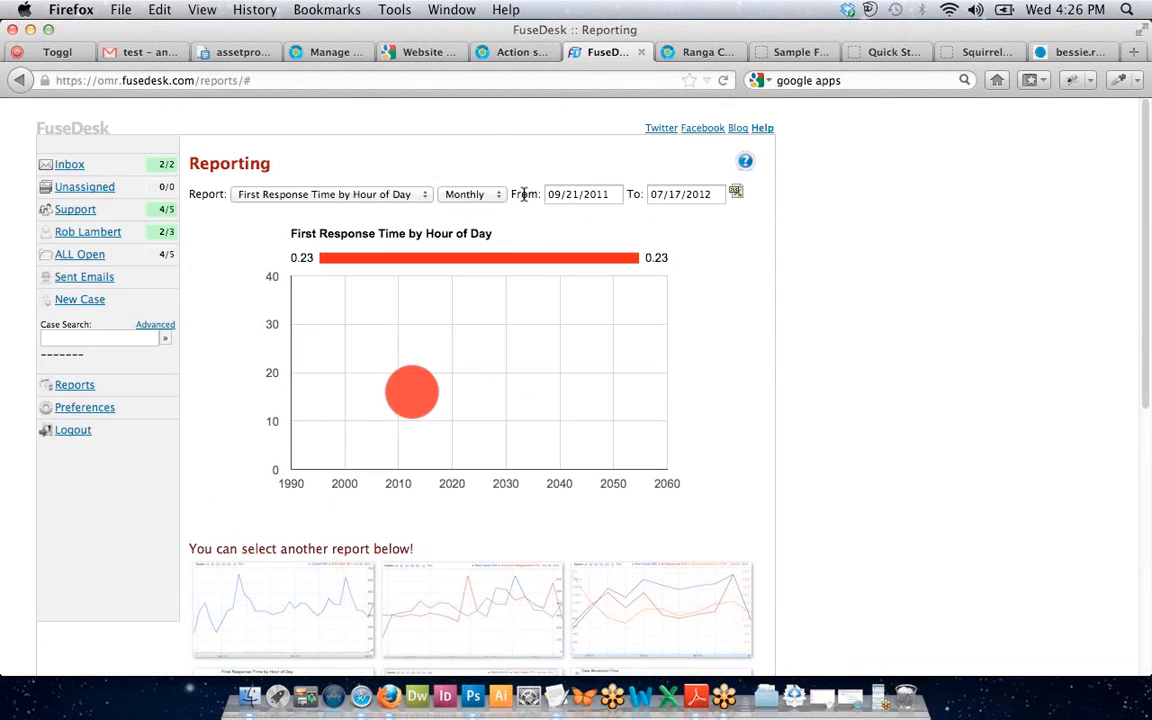
Change the report interval from Monthly to Daily.
{"action": "left_click", "coordinate": [470, 194]}
{"action": "left_click", "coordinate": [452, 208]}
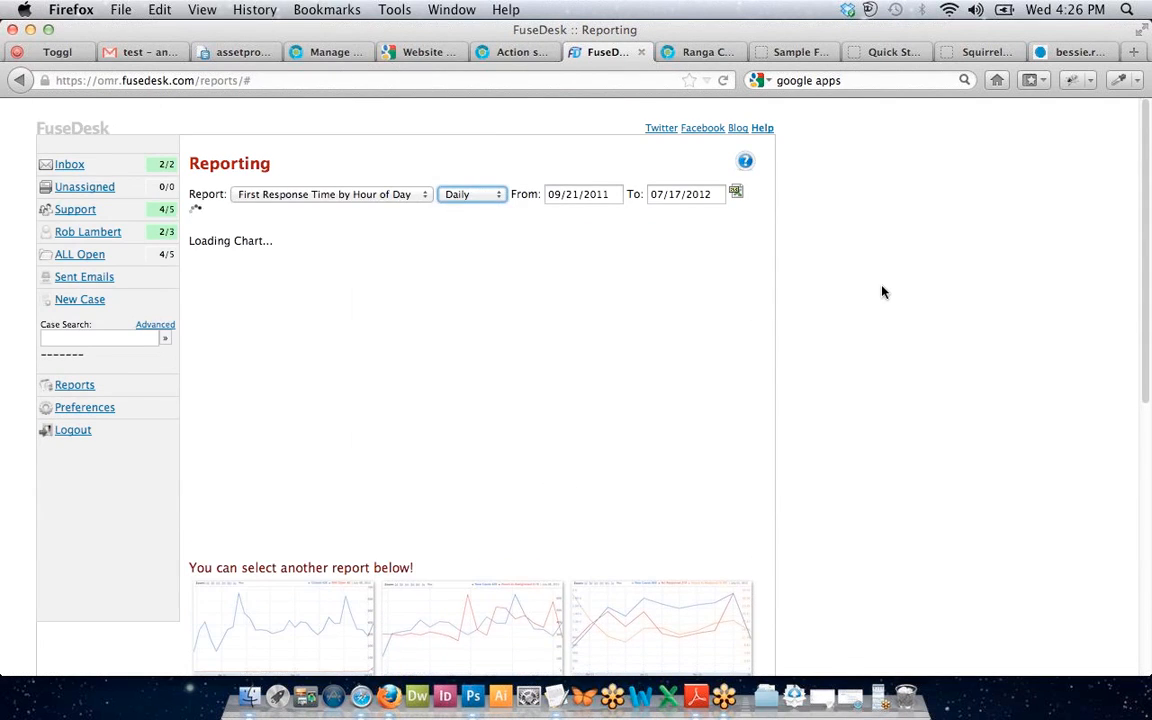
{"action": "scroll", "coordinate": [882, 292], "scroll_direction": "down", "scroll_amount": 3}
{"action": "scroll", "coordinate": [882, 292], "scroll_direction": "up", "scroll_amount": 3}
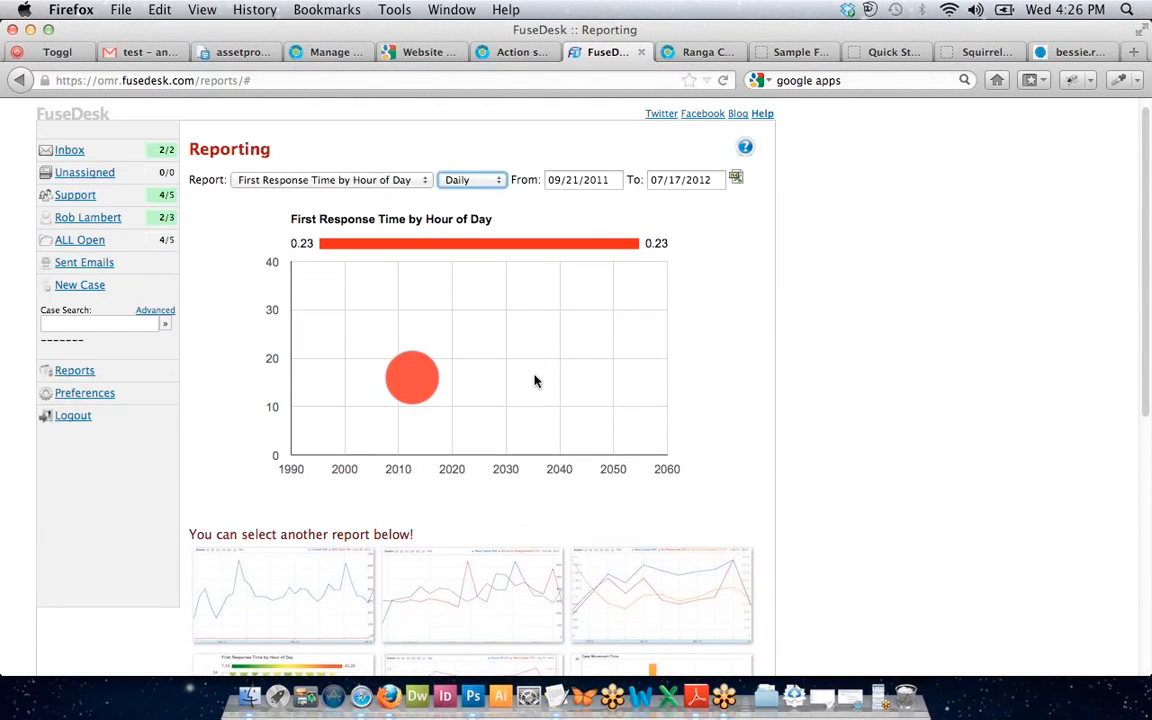
{"action": "scroll", "coordinate": [535, 381], "scroll_direction": "down", "scroll_amount": 5}
{"action": "scroll", "coordinate": [593, 253], "scroll_direction": "up", "scroll_amount": 2}
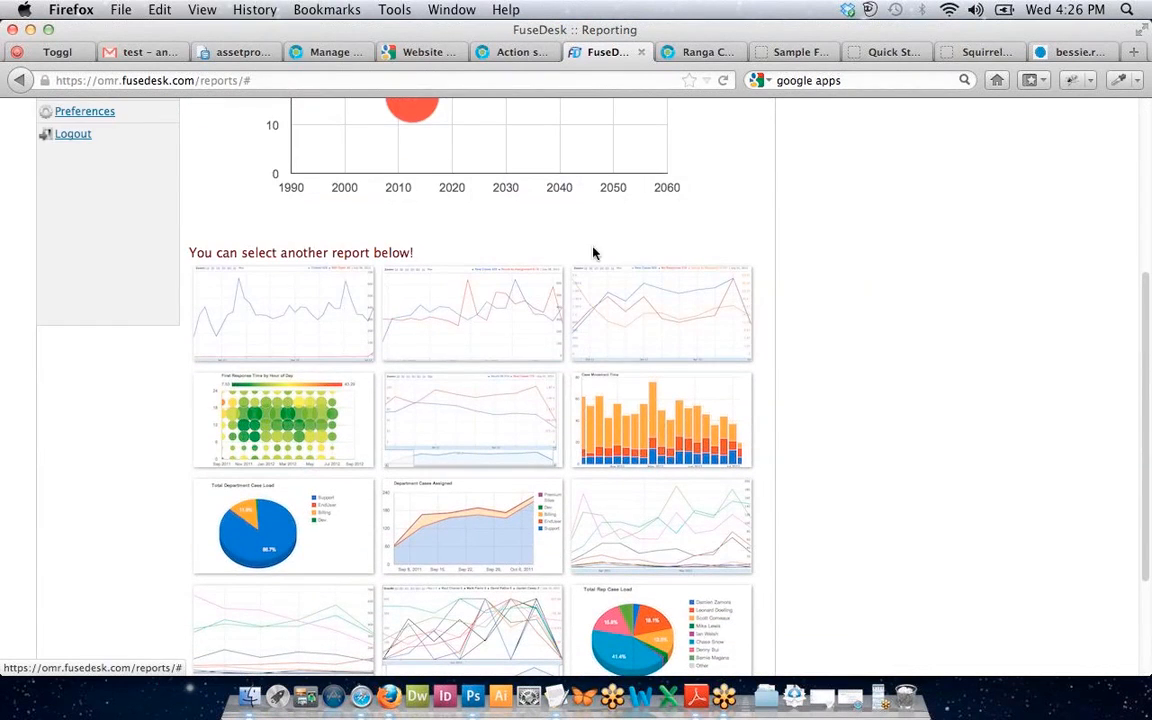
{"action": "scroll", "coordinate": [622, 335], "scroll_direction": "down", "scroll_amount": 1}
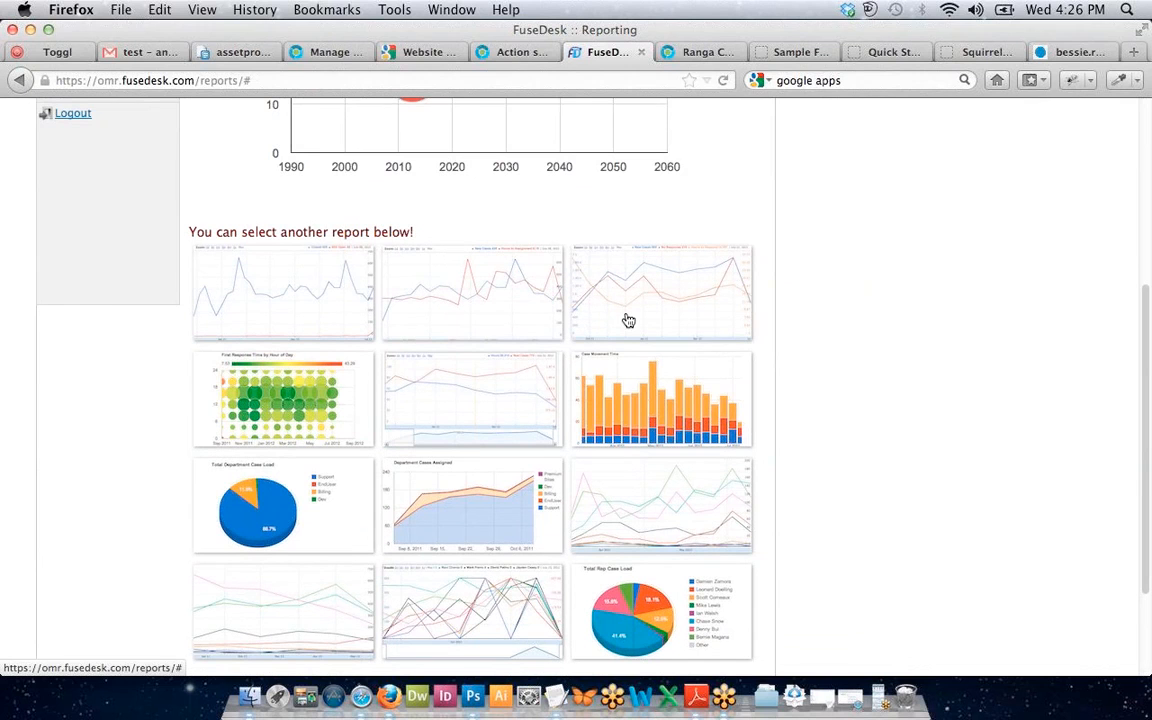
Show the First Response Time report daily, 09/21/2011 to 07/18/2012, and check today's date.
{"action": "left_click", "coordinate": [628, 320]}
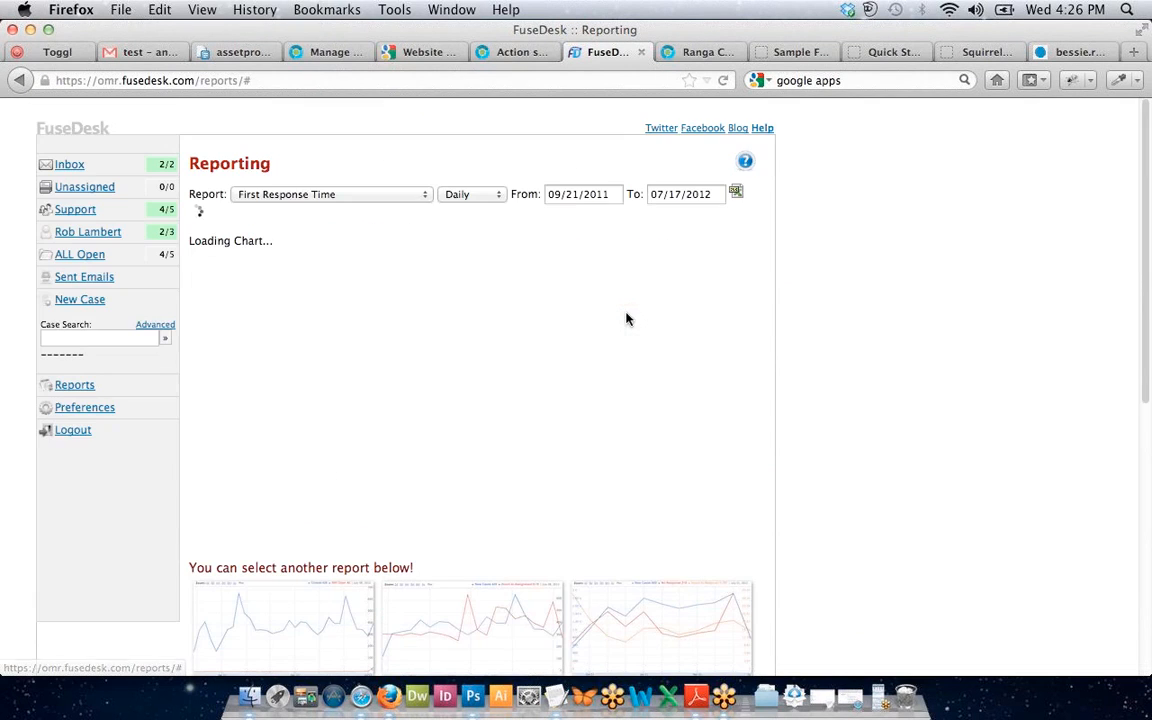
{"action": "scroll", "coordinate": [882, 453], "scroll_direction": "down", "scroll_amount": 5}
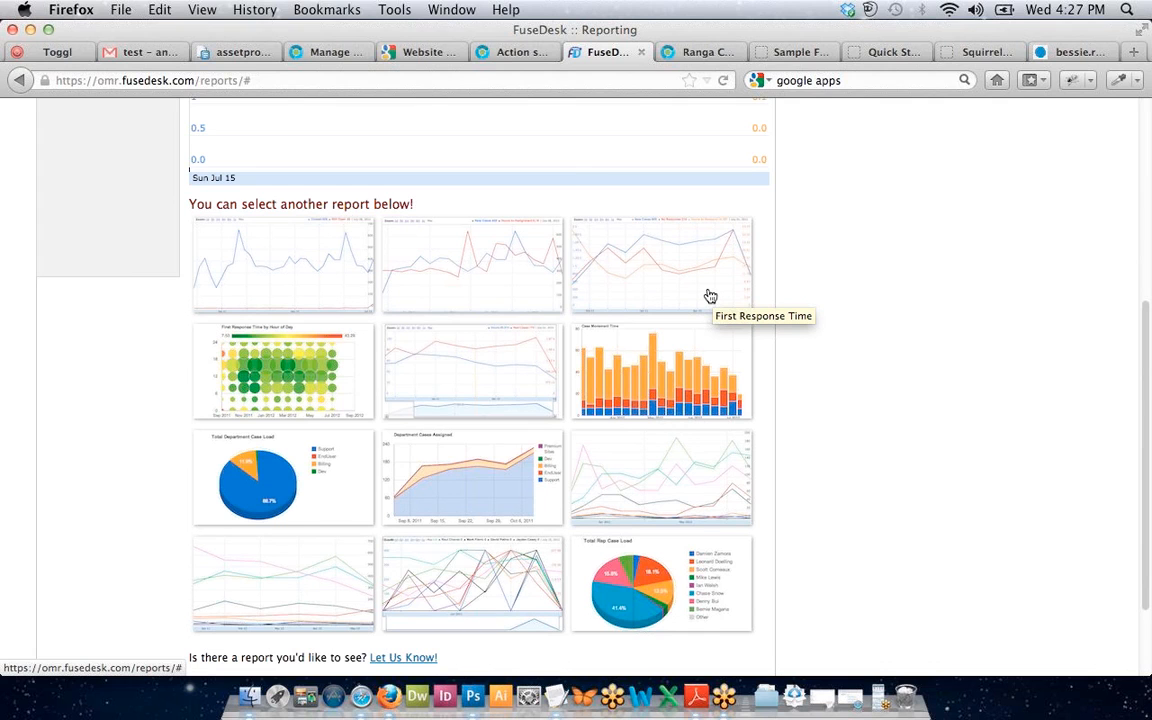
{"action": "left_click", "coordinate": [710, 296]}
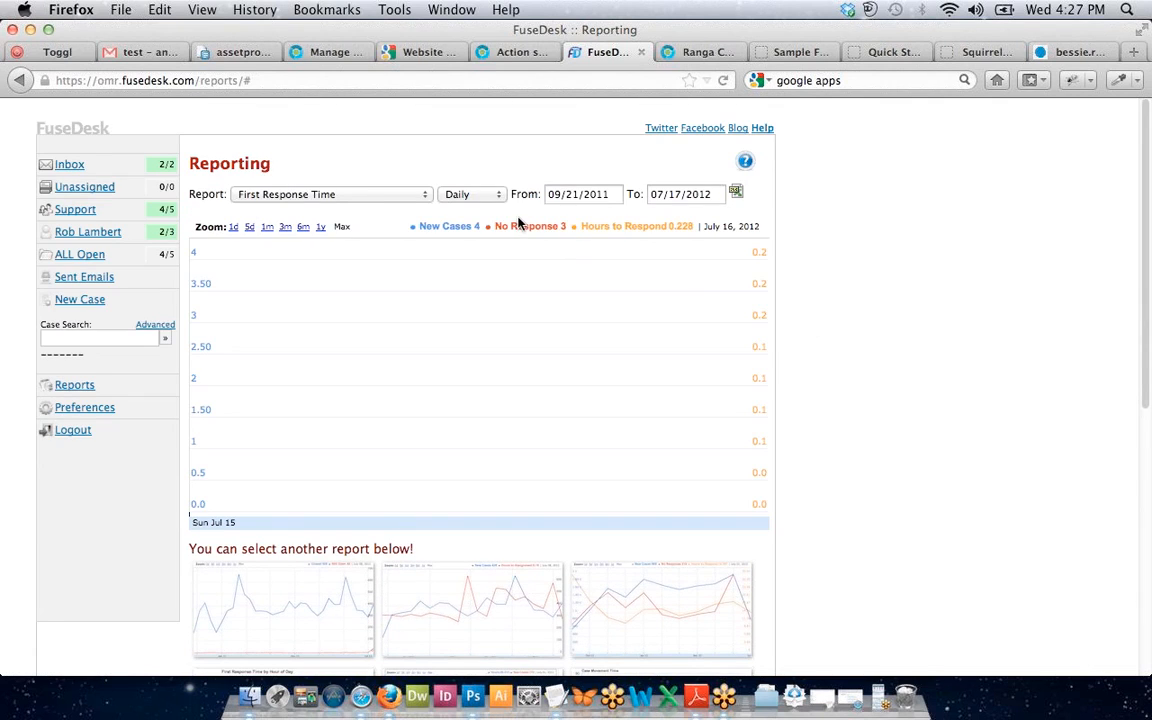
{"action": "left_click", "coordinate": [462, 194]}
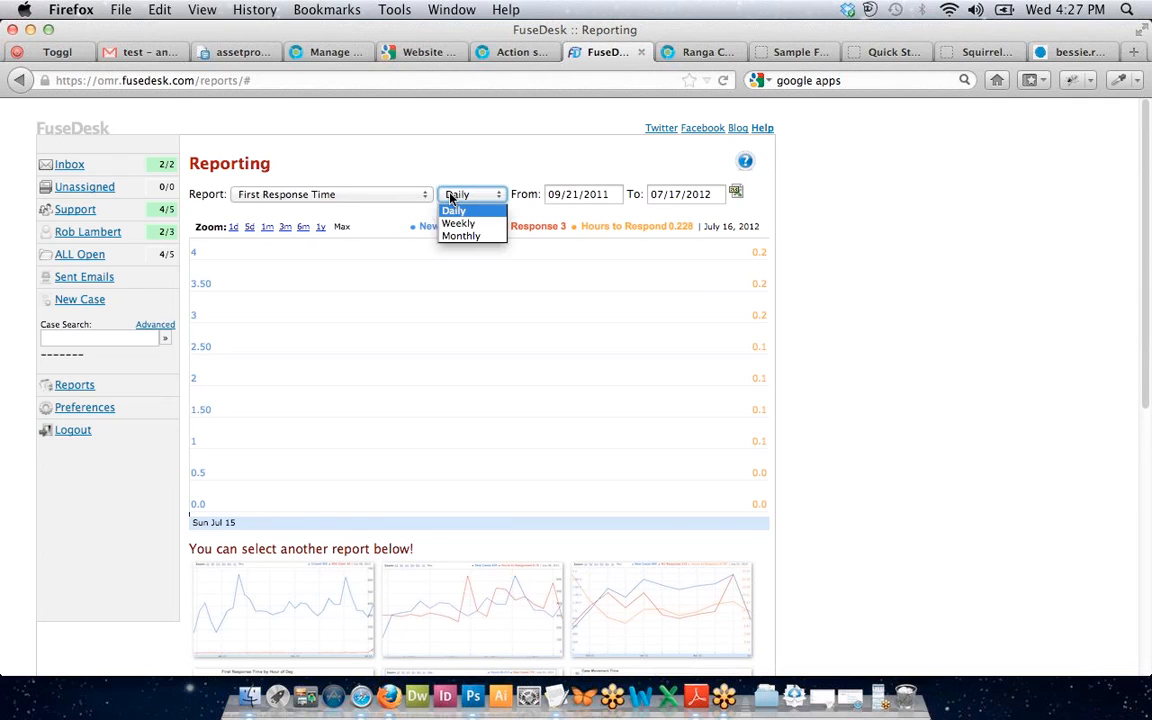
{"action": "left_click", "coordinate": [458, 207]}
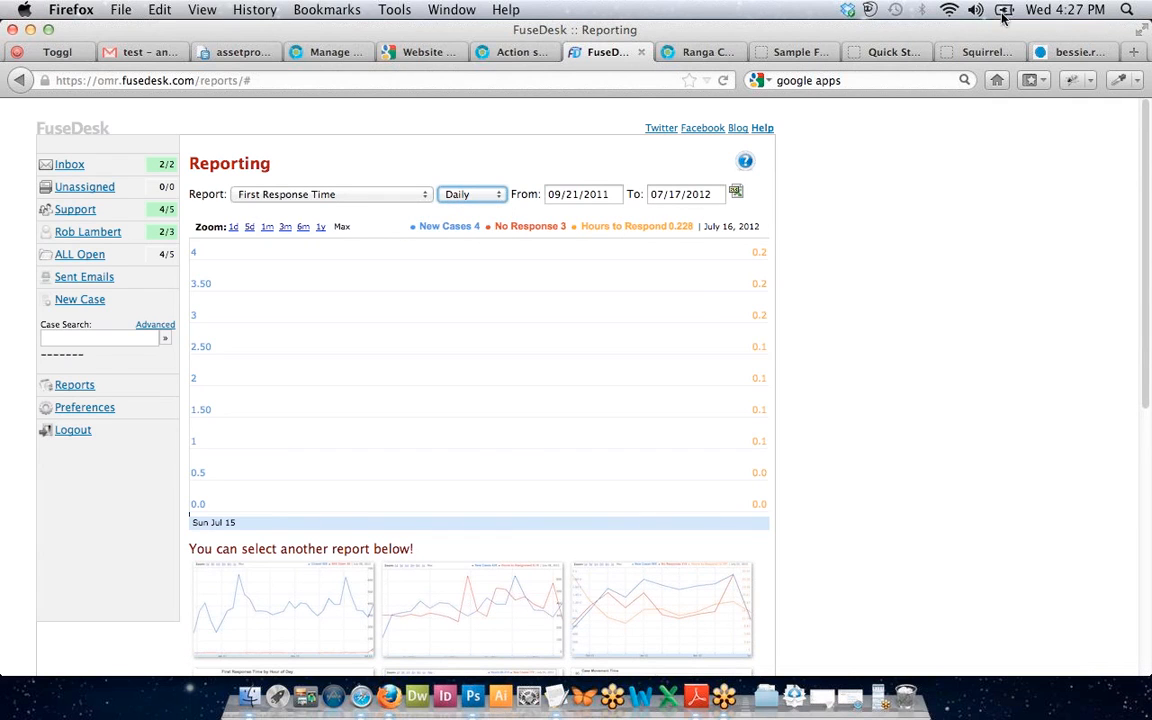
{"action": "left_click", "coordinate": [1038, 7]}
{"action": "left_click", "coordinate": [845, 143]}
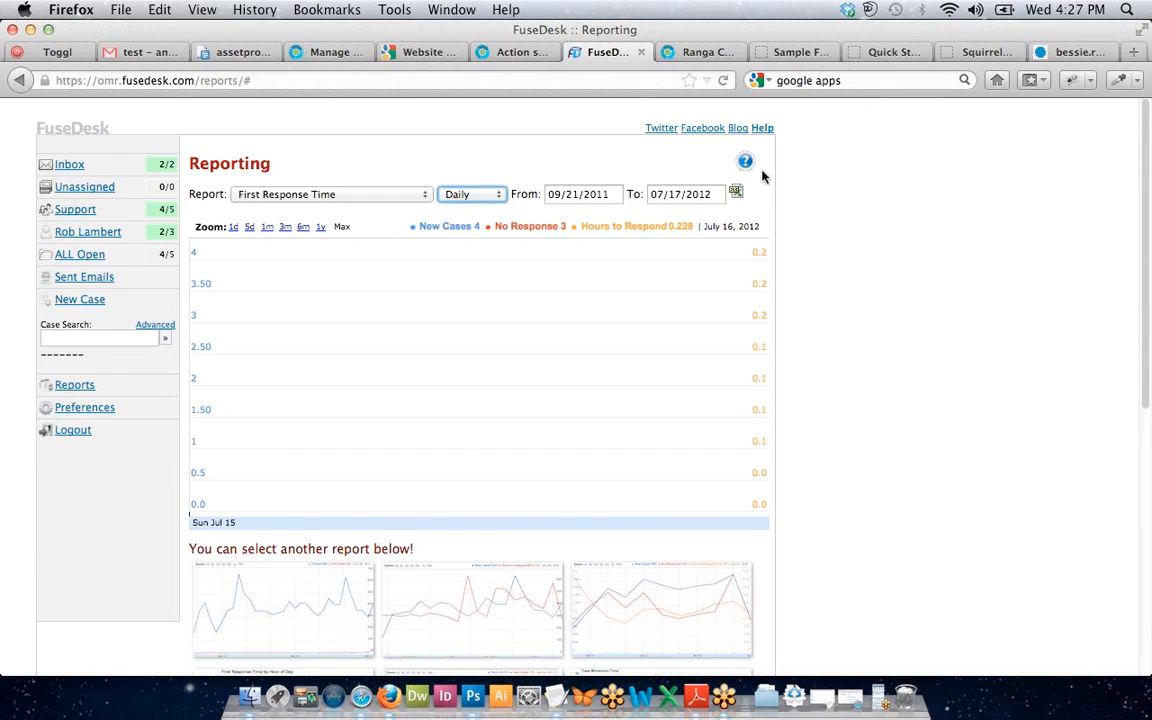
Change the First Response Time report's end date from 07/17/2012 to 07/18/2012.
{"action": "left_click", "coordinate": [664, 194]}
{"action": "key", "text": "BackSpace"}
{"action": "type", "text": "8"}
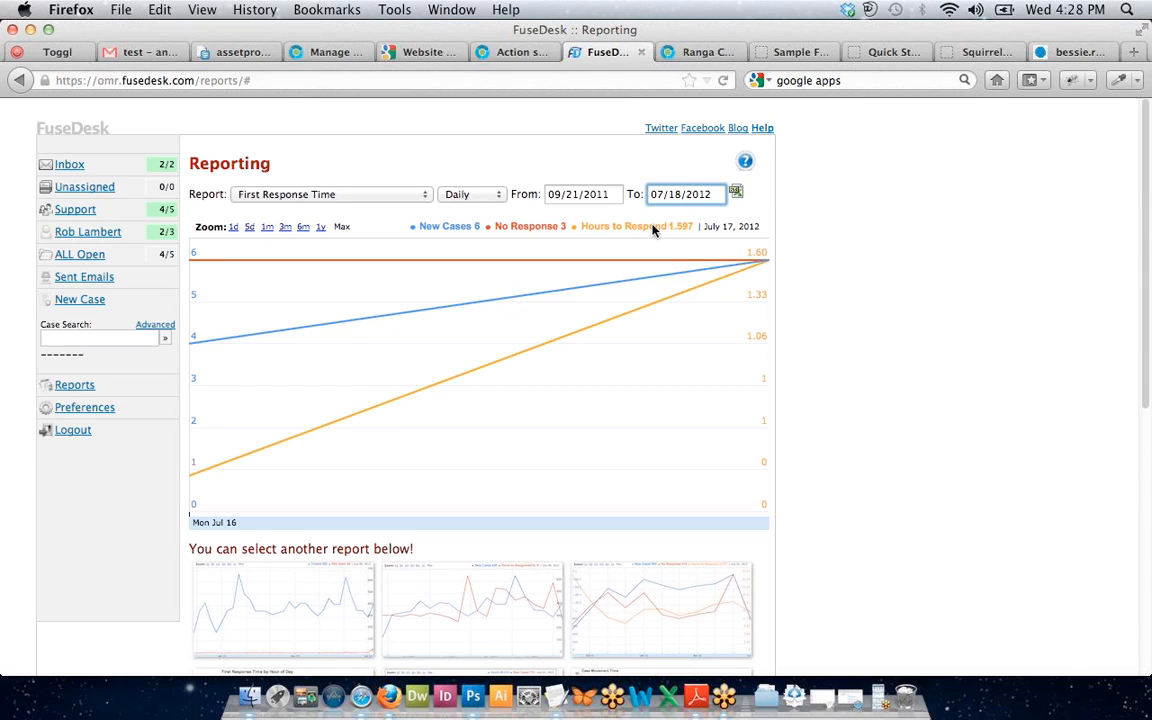
{"action": "left_click", "coordinate": [738, 192]}
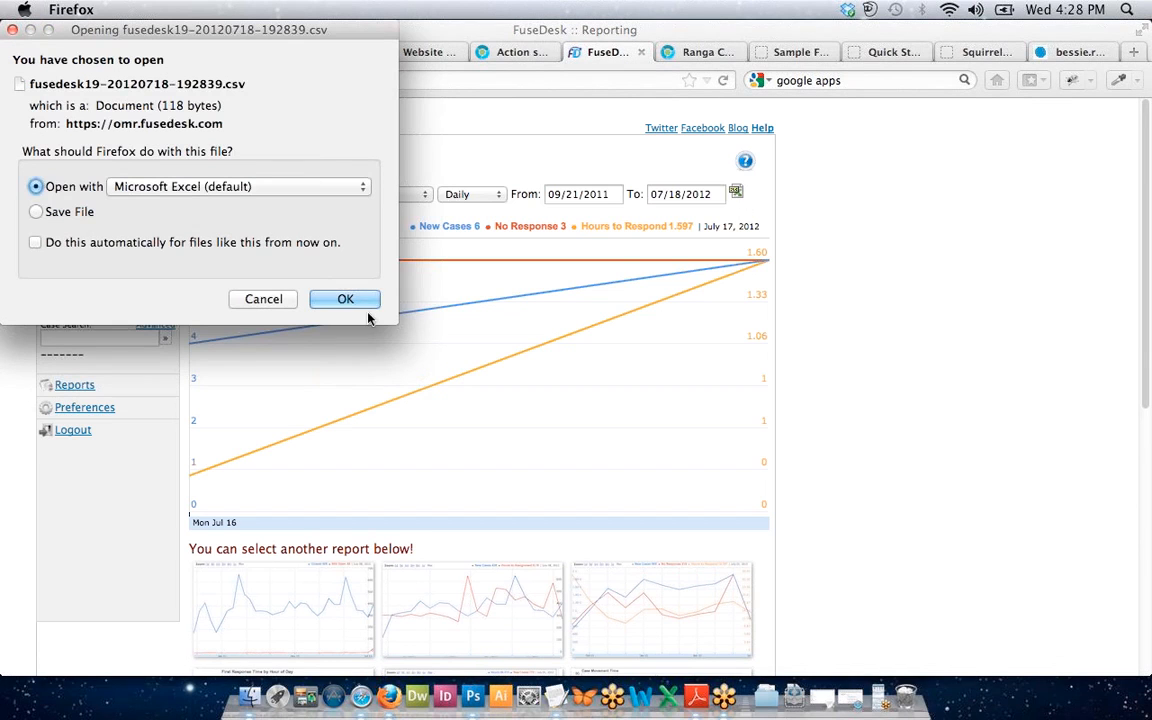
{"action": "left_click", "coordinate": [258, 299]}
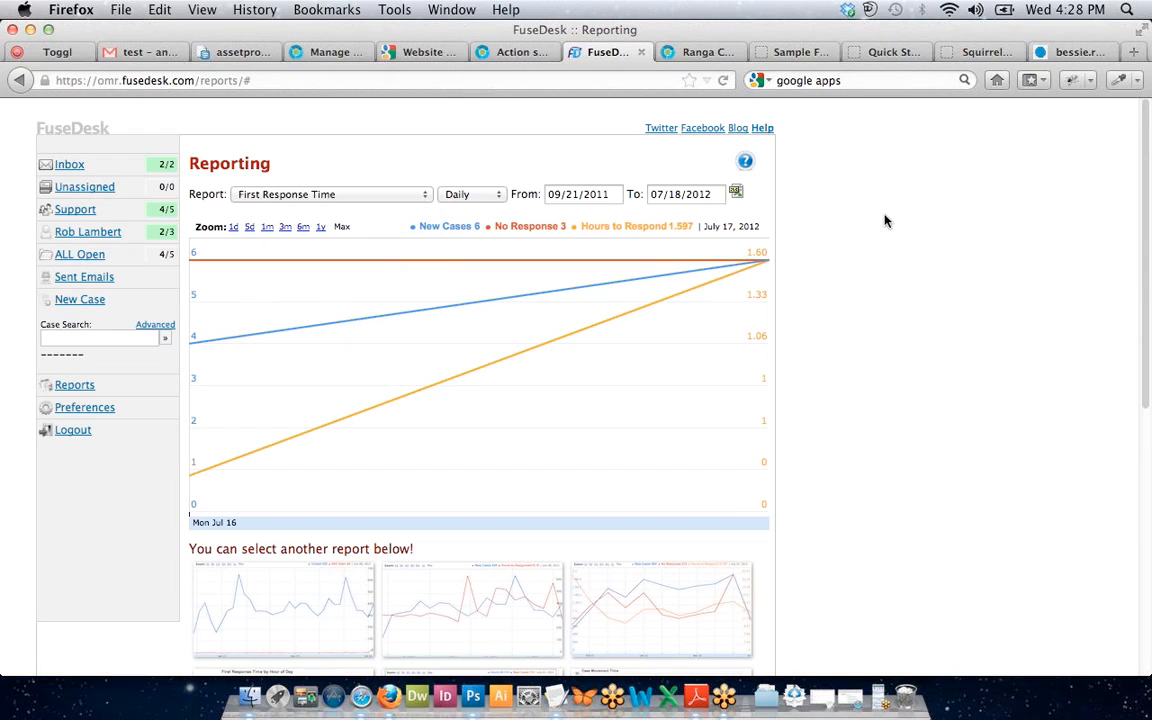
{"action": "scroll", "coordinate": [884, 220], "scroll_direction": "down", "scroll_amount": 1}
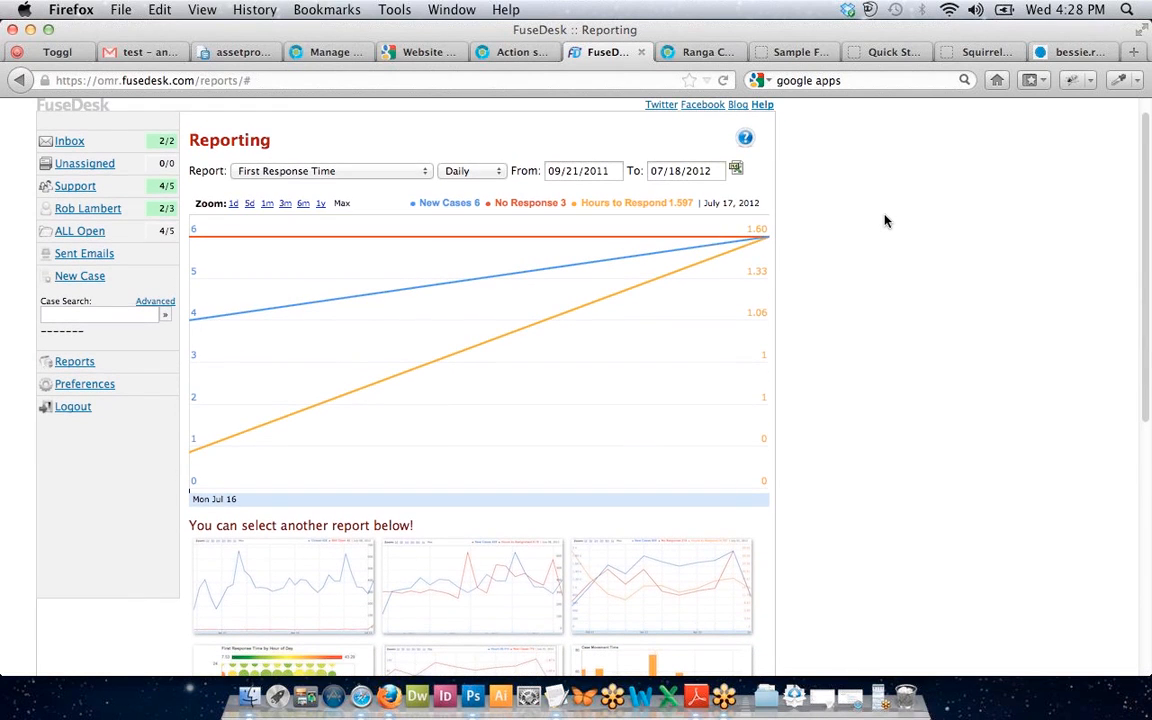
{"action": "scroll", "coordinate": [884, 220], "scroll_direction": "down", "scroll_amount": 1}
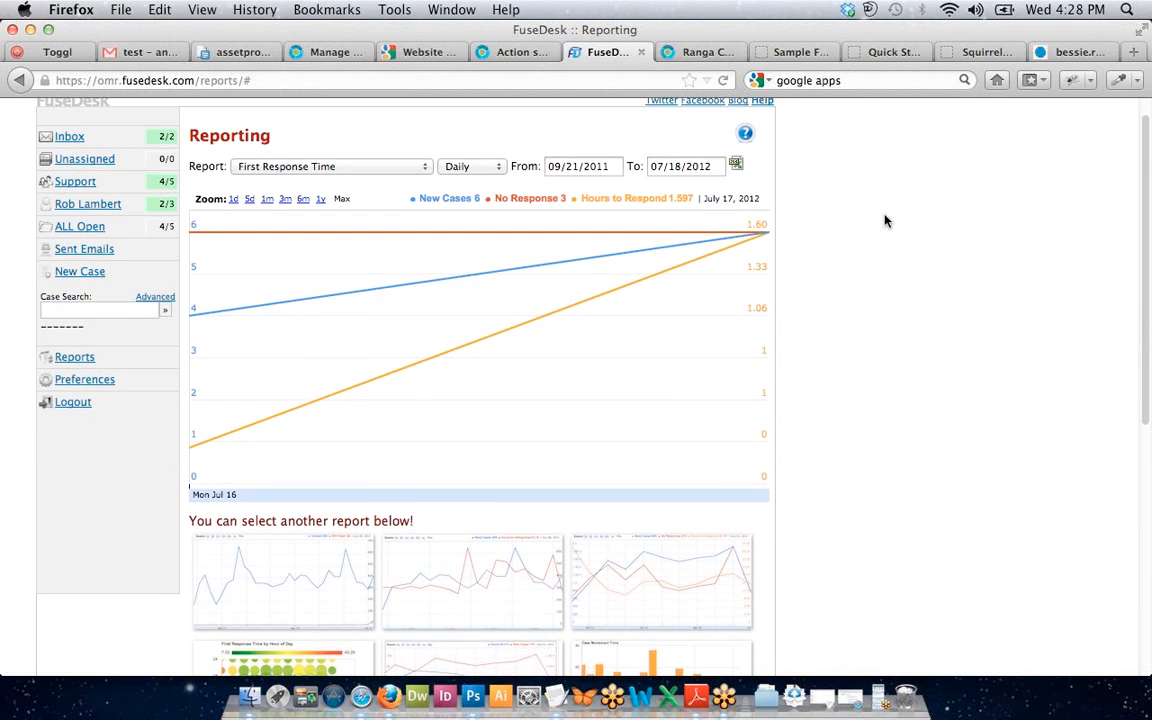
{"action": "scroll", "coordinate": [884, 220], "scroll_direction": "up", "scroll_amount": 2}
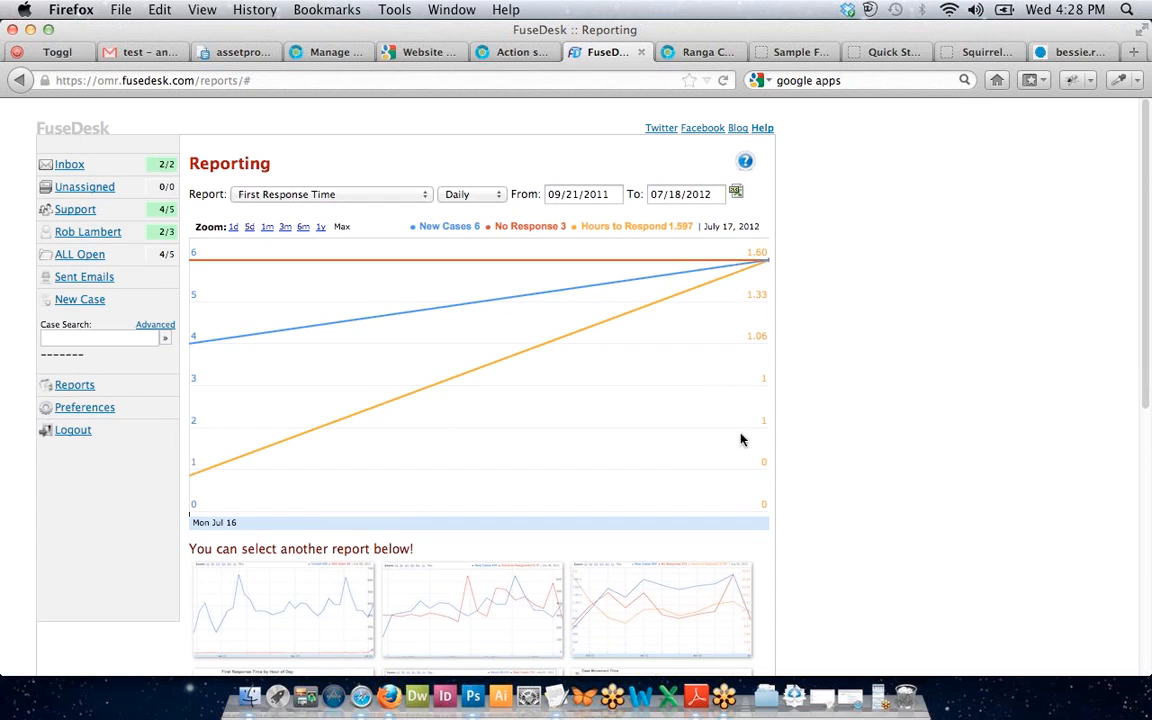
Open My Preferences and review the profile, Los Angeles timezone, department and email notification settings.
{"action": "left_click", "coordinate": [67, 412]}
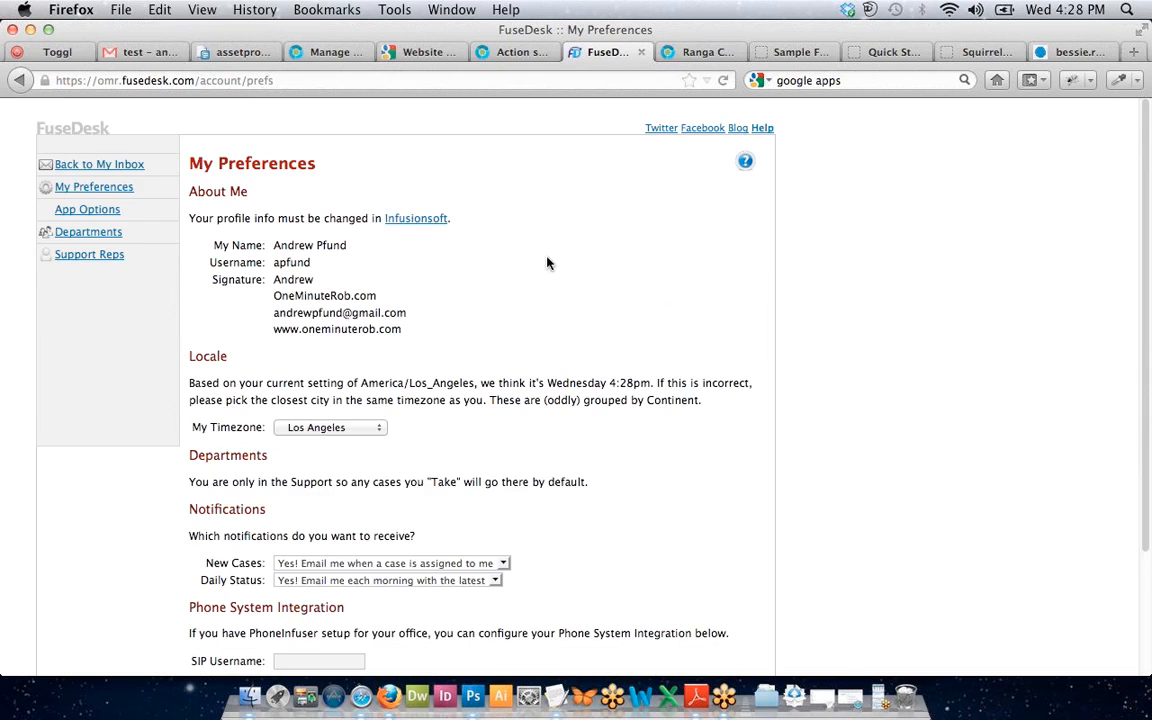
{"action": "scroll", "coordinate": [547, 263], "scroll_direction": "down", "scroll_amount": 1}
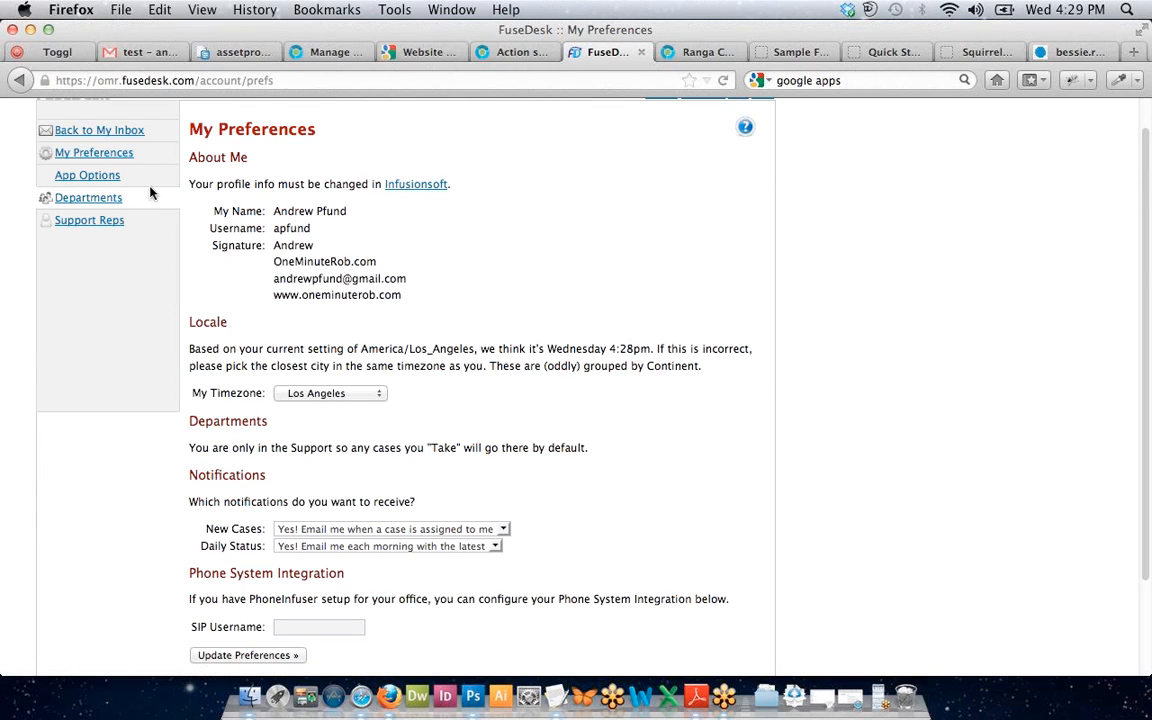
{"action": "scroll", "coordinate": [326, 275], "scroll_direction": "up", "scroll_amount": 1}
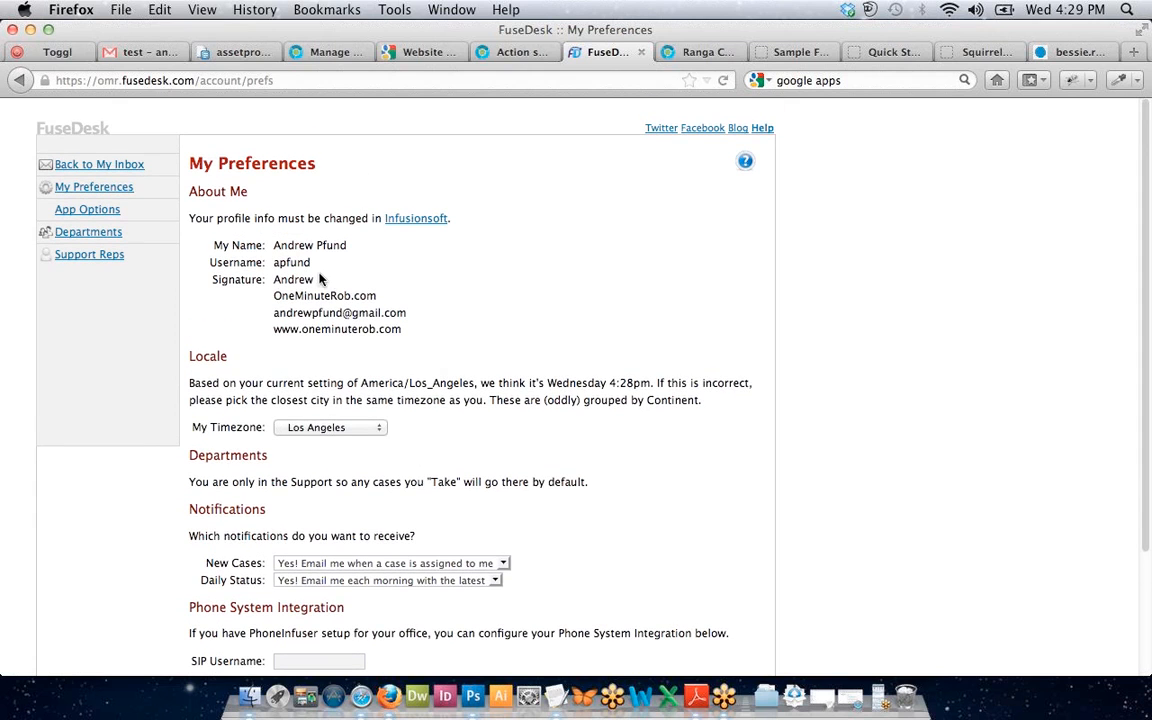
{"action": "scroll", "coordinate": [320, 276], "scroll_direction": "down", "scroll_amount": 1}
{"action": "scroll", "coordinate": [320, 273], "scroll_direction": "up", "scroll_amount": 1}
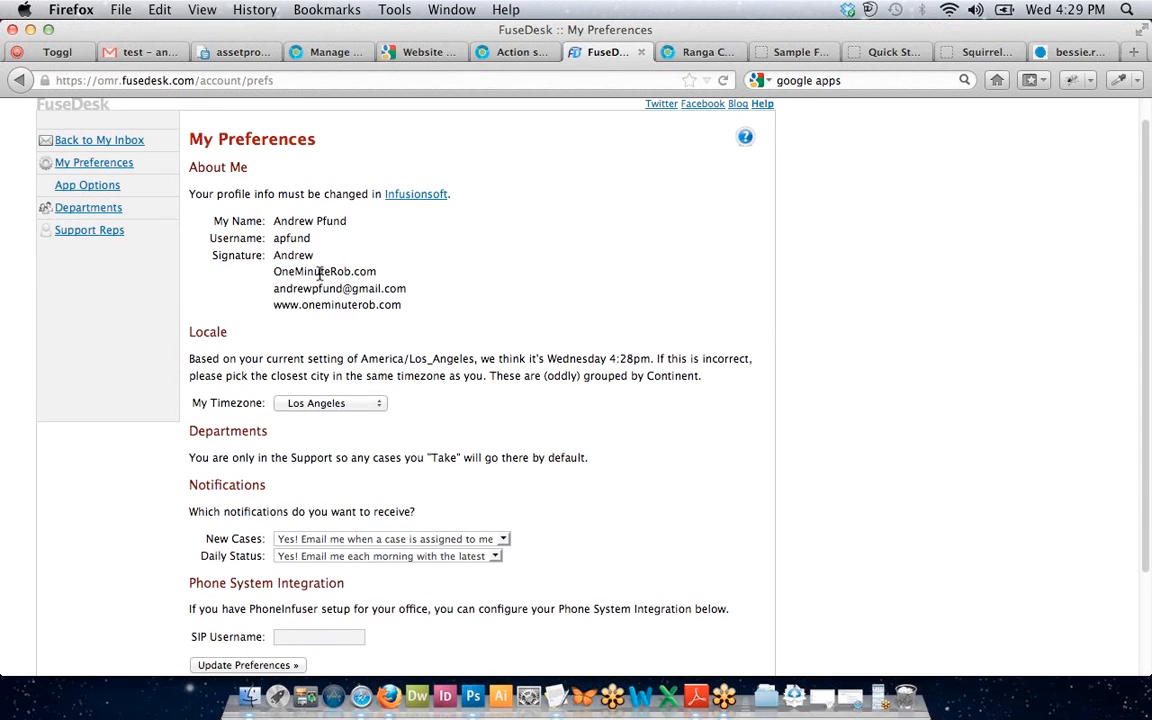
{"action": "scroll", "coordinate": [302, 268], "scroll_direction": "up", "scroll_amount": 1}
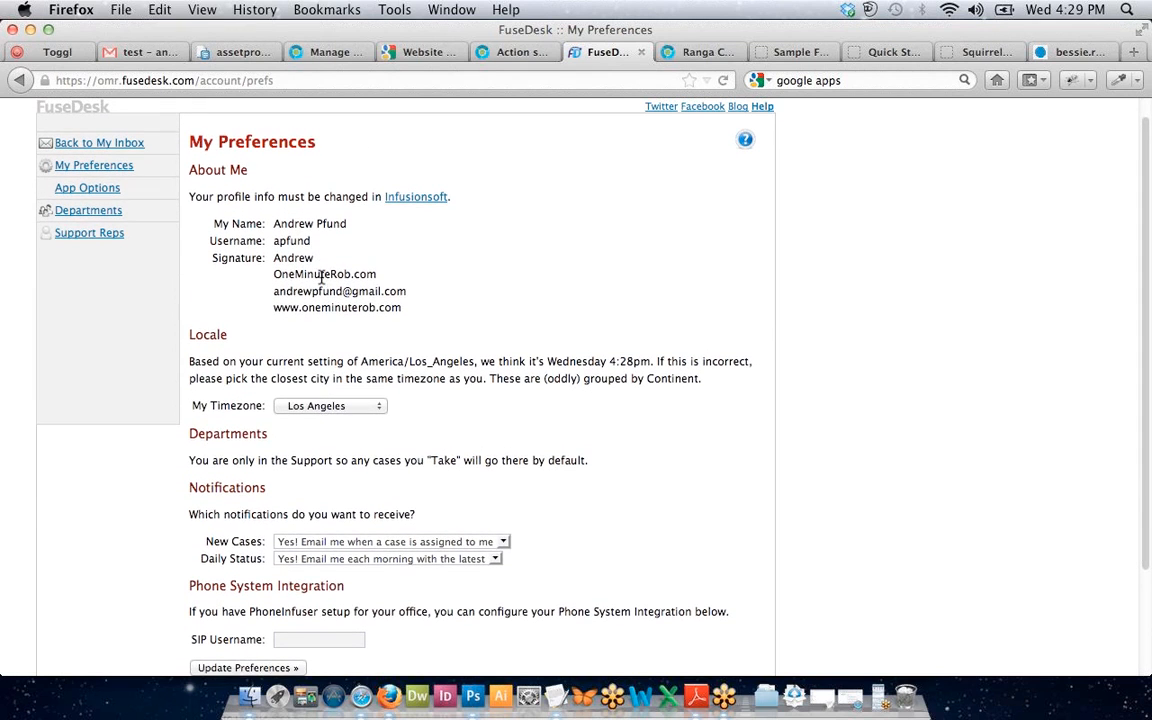
View Departments, then Support Reps, and highlight the reps list including the never-logged-in user.
{"action": "left_click", "coordinate": [80, 220]}
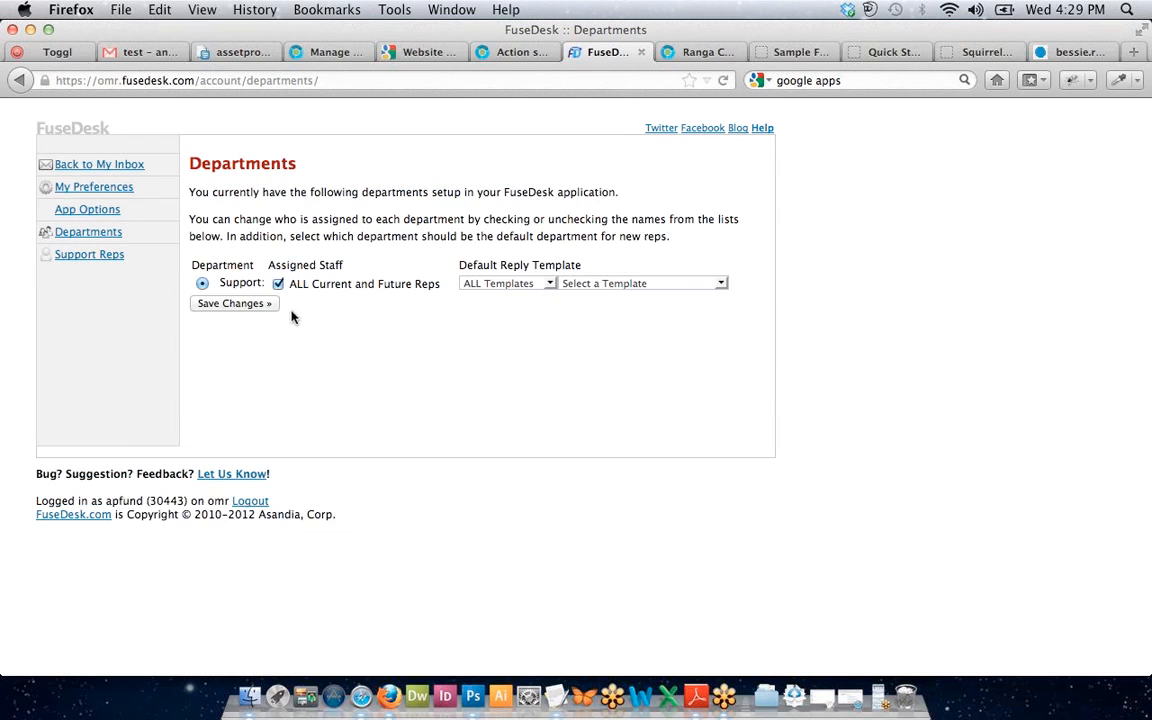
{"action": "left_click", "coordinate": [93, 256]}
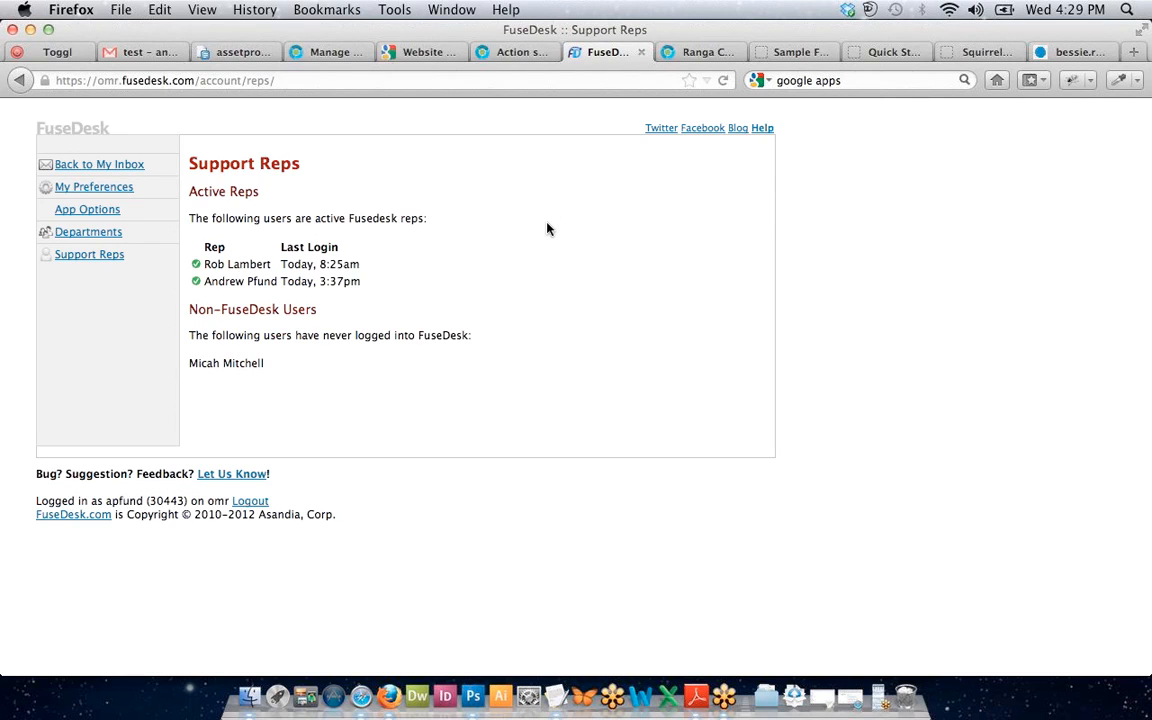
{"action": "left_click_drag", "start_coordinate": [524, 232], "coordinate": [659, 340]}
{"action": "left_click", "coordinate": [658, 340]}
Review Account Options: application settings, new case linking, reply template and note length minimums.
{"action": "left_click", "coordinate": [80, 210]}
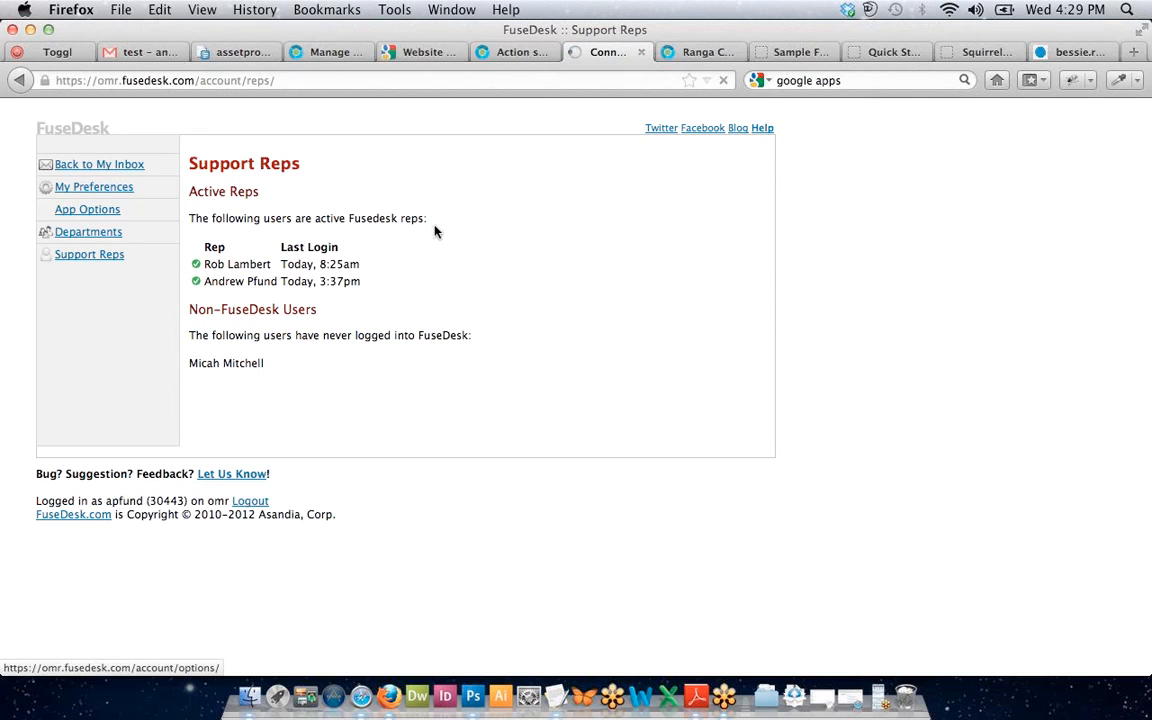
{"action": "scroll", "coordinate": [343, 338], "scroll_direction": "down", "scroll_amount": 3}
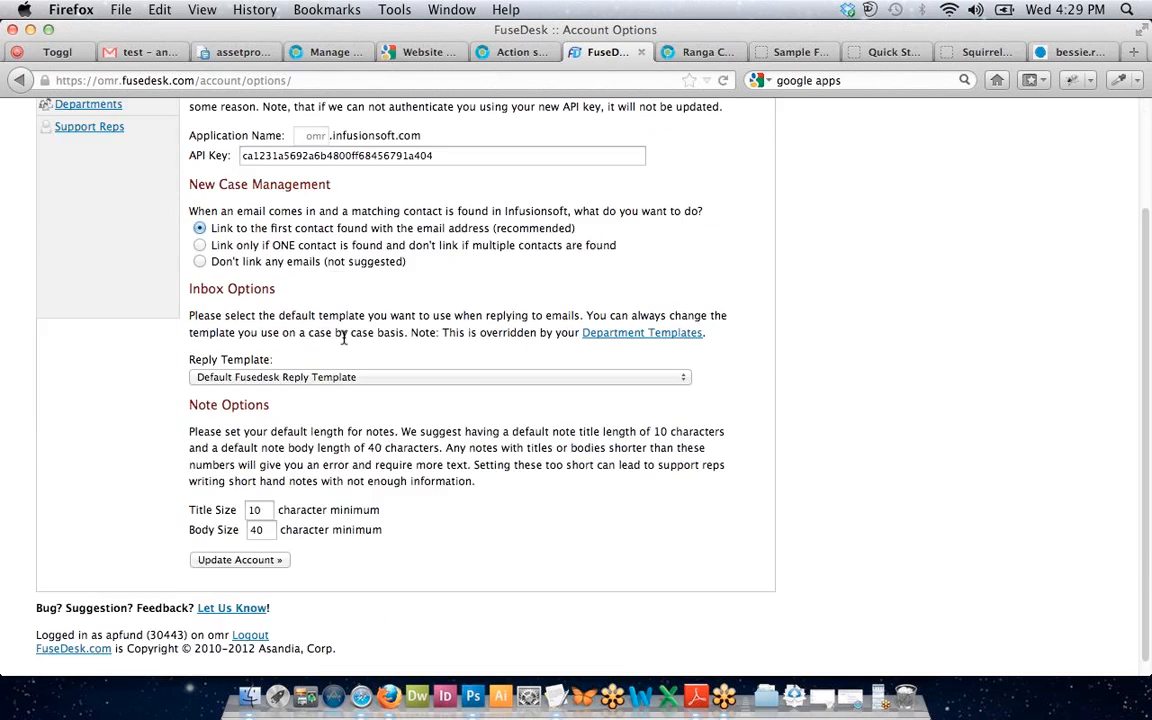
{"action": "scroll", "coordinate": [343, 338], "scroll_direction": "up", "scroll_amount": 3}
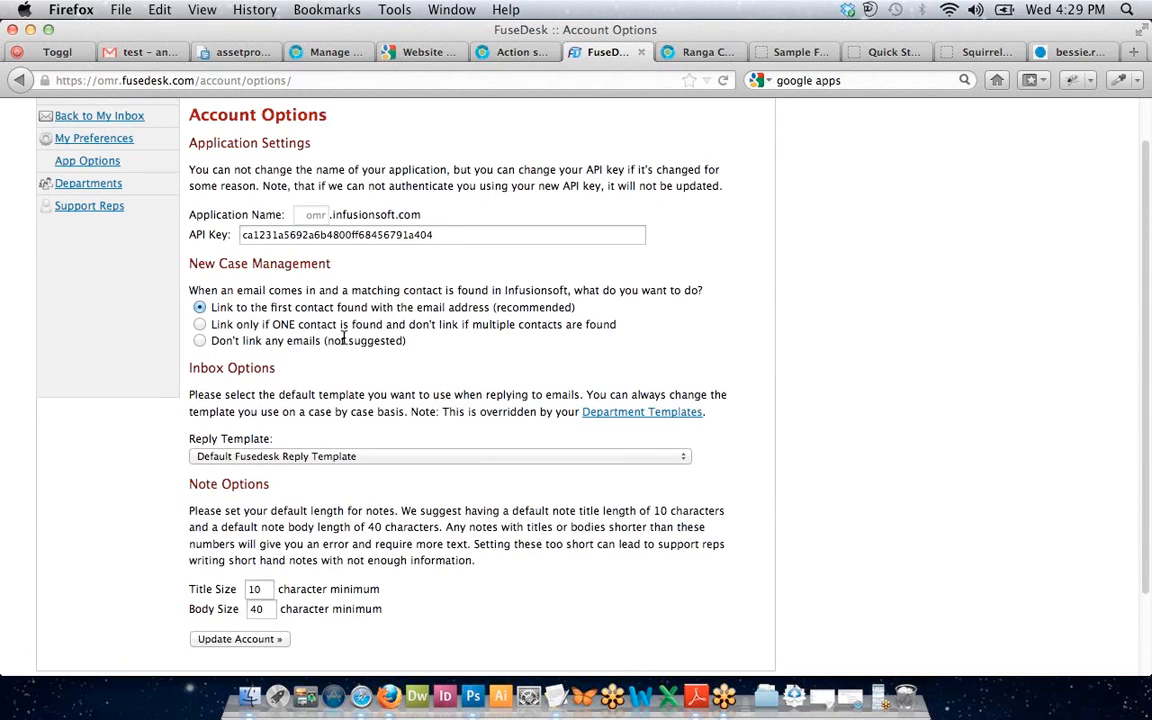
{"action": "scroll", "coordinate": [343, 338], "scroll_direction": "up", "scroll_amount": 2}
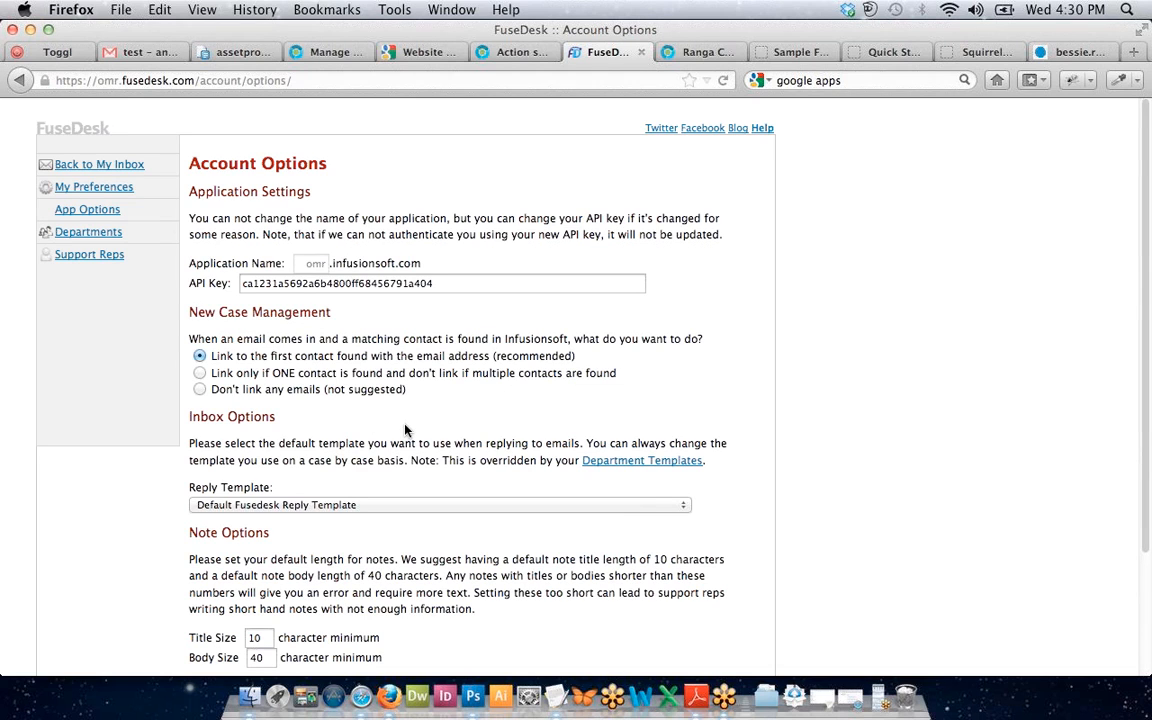
{"action": "scroll", "coordinate": [405, 430], "scroll_direction": "down", "scroll_amount": 1}
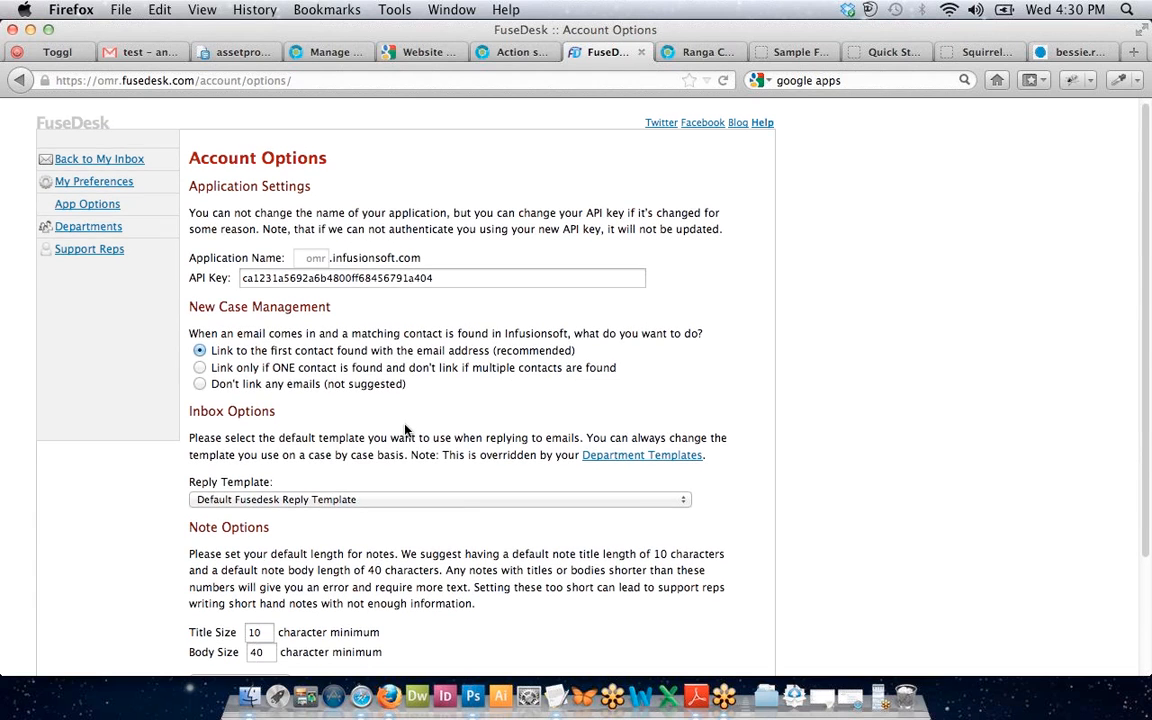
{"action": "scroll", "coordinate": [405, 430], "scroll_direction": "down", "scroll_amount": 3}
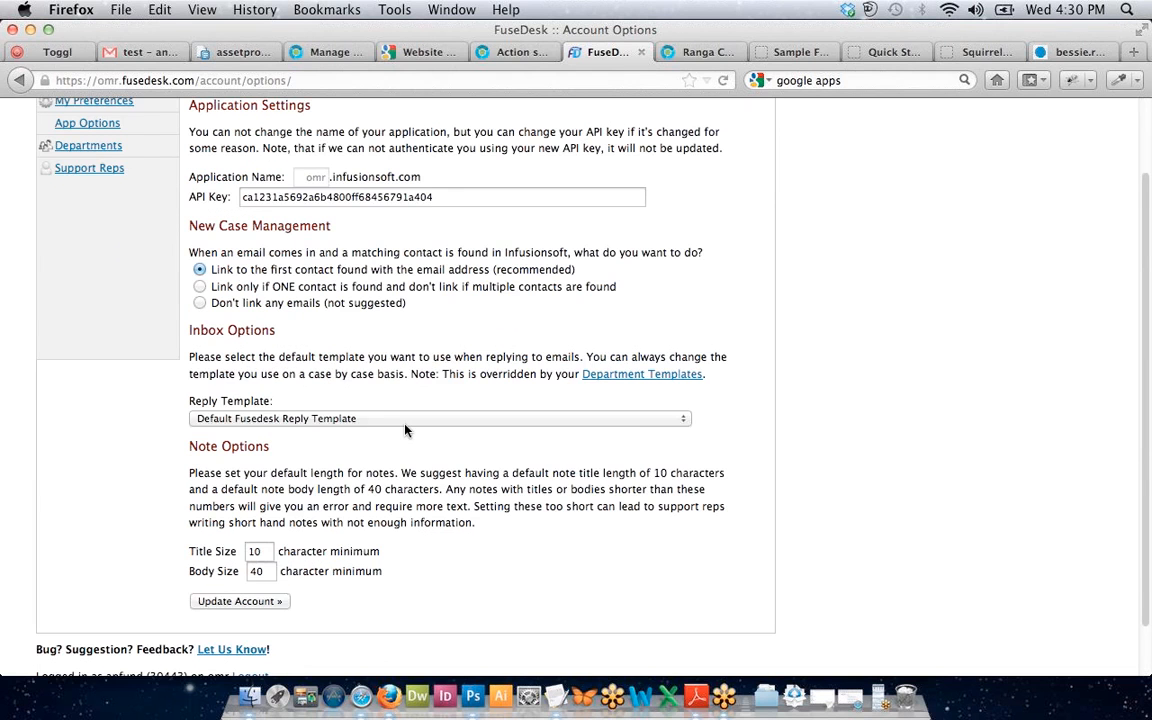
{"action": "scroll", "coordinate": [405, 430], "scroll_direction": "up", "scroll_amount": 2}
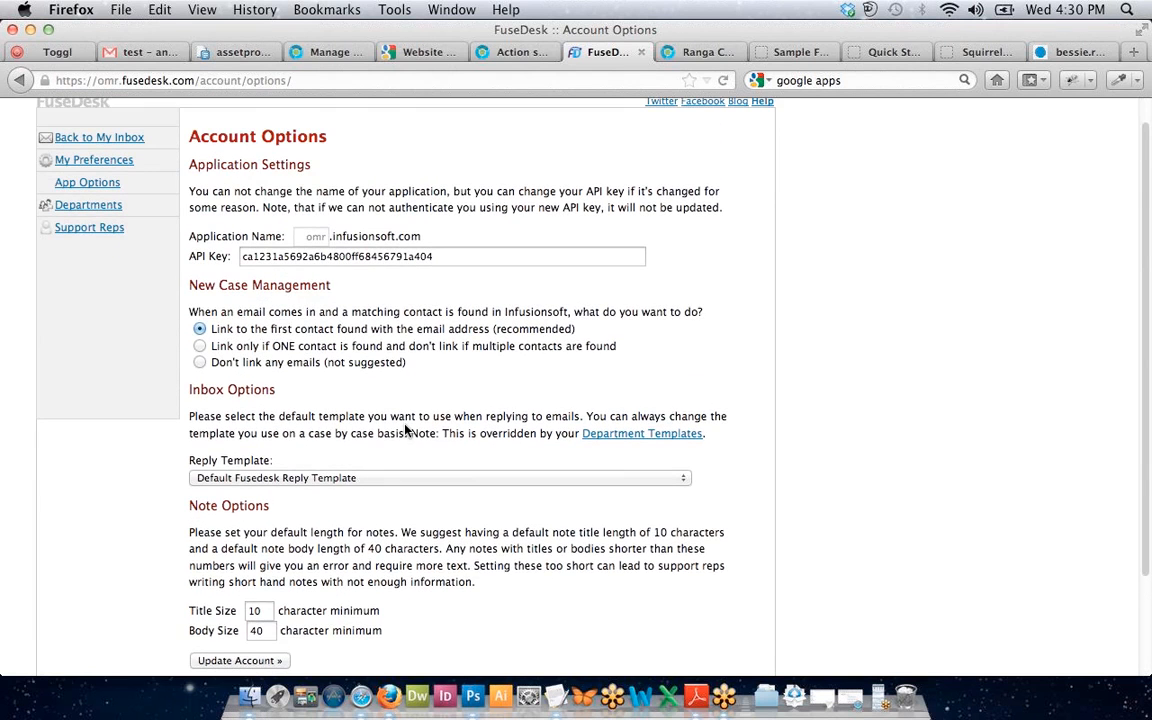
{"action": "scroll", "coordinate": [405, 430], "scroll_direction": "up", "scroll_amount": 1}
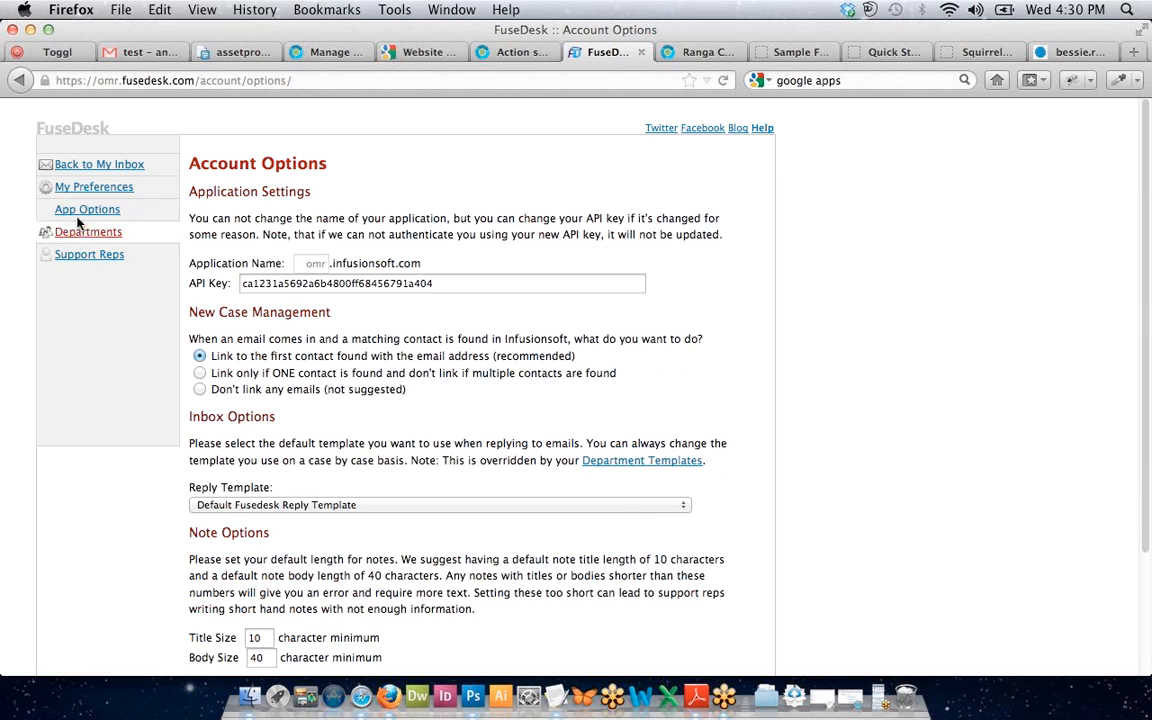
{"action": "left_click", "coordinate": [69, 168]}
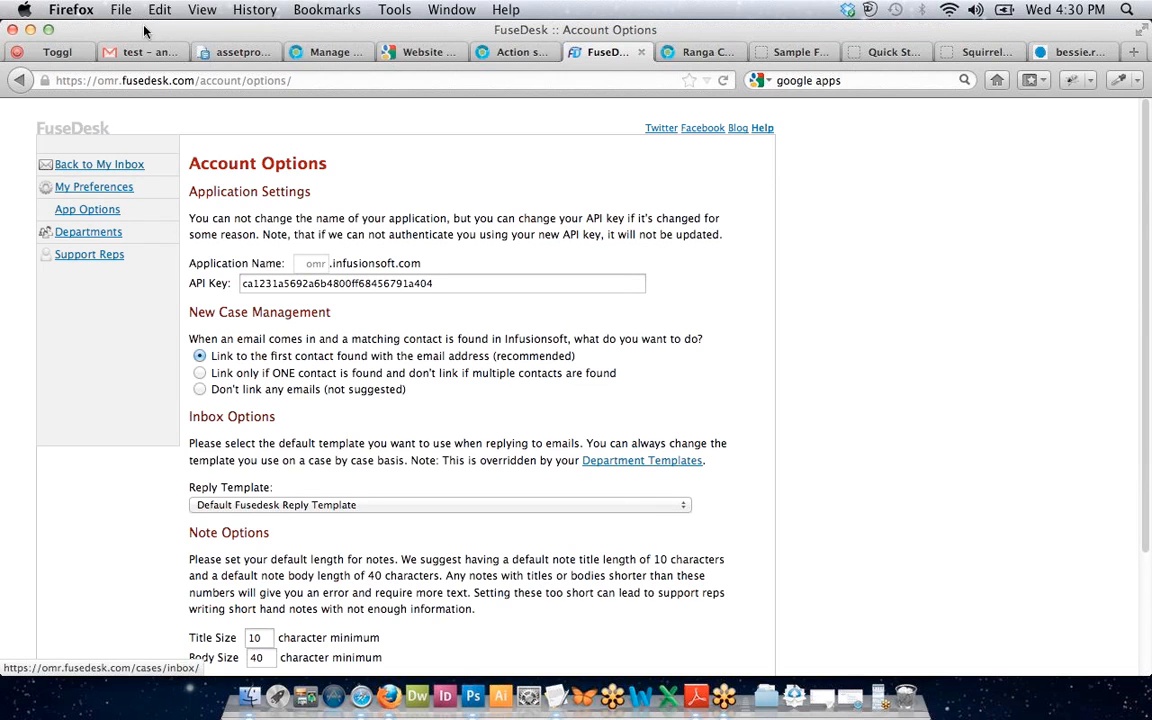
Check the Gmail inbox and Conversions spreadsheet, then go back to FuseDesk and open Help.
{"action": "left_click", "coordinate": [130, 53]}
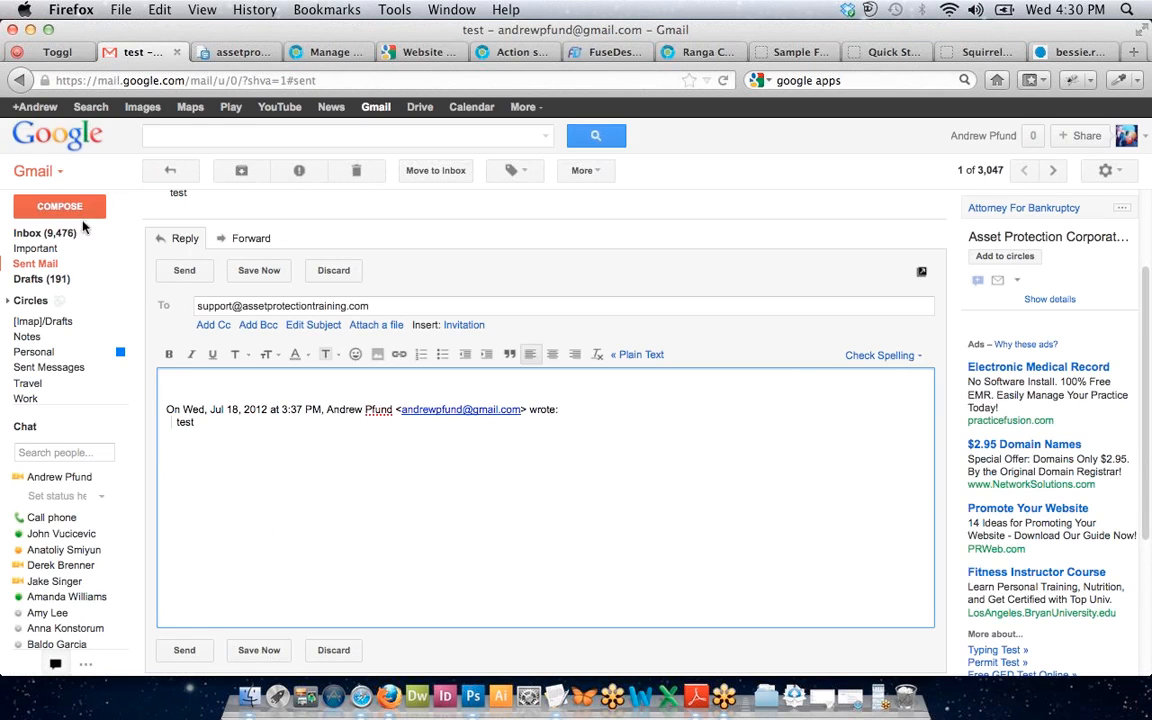
{"action": "left_click", "coordinate": [60, 232]}
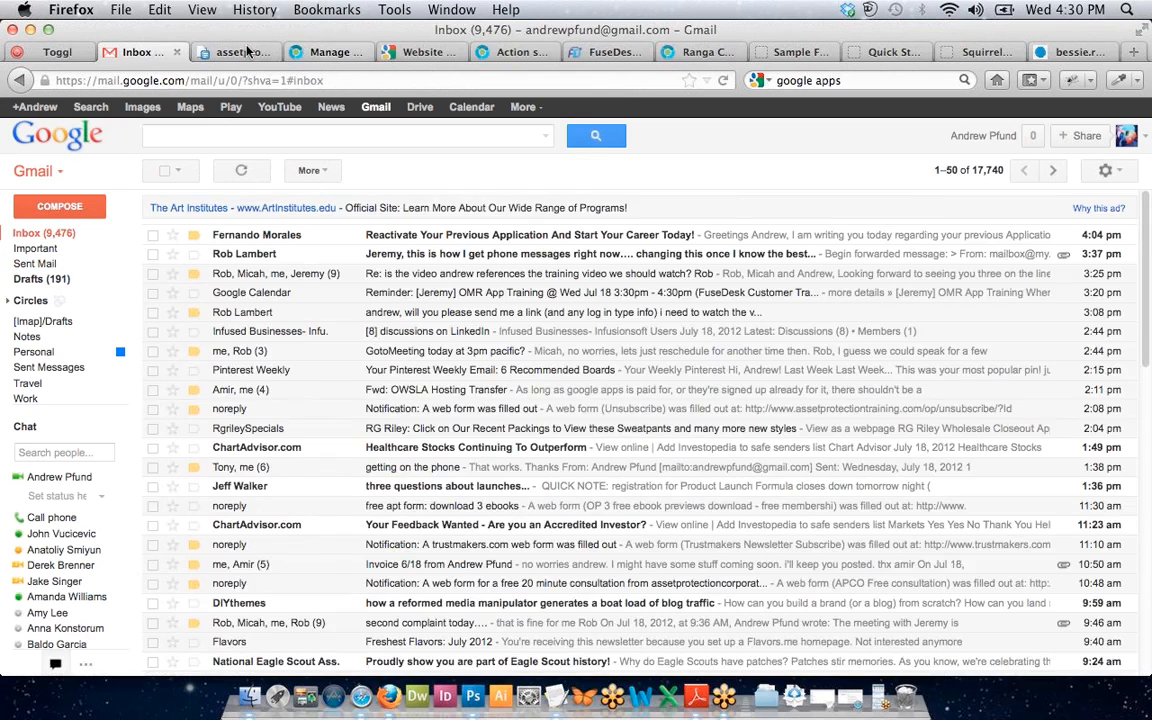
{"action": "left_click", "coordinate": [236, 52]}
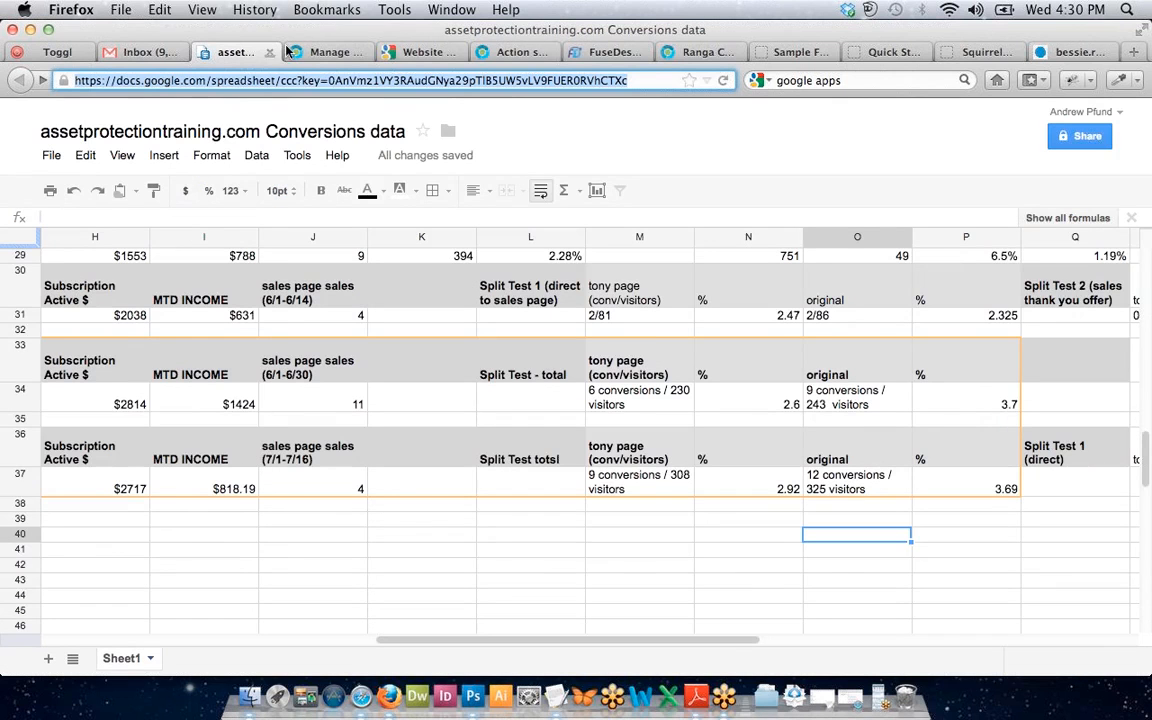
{"action": "left_click", "coordinate": [600, 52]}
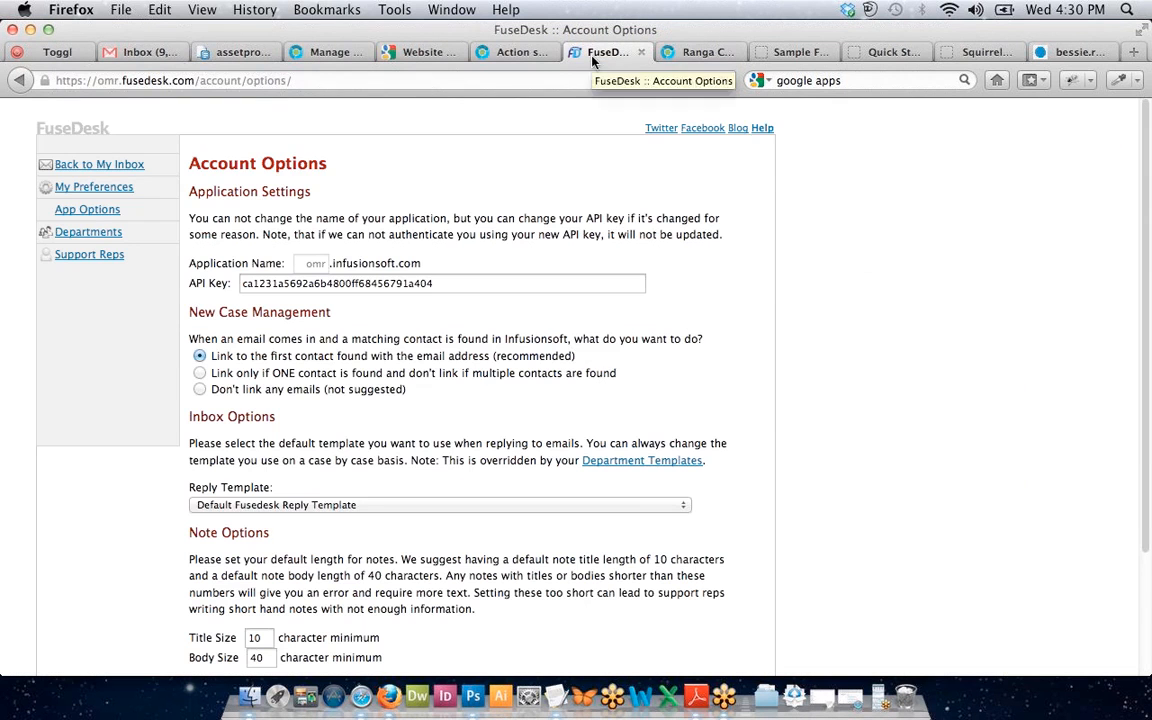
{"action": "left_click", "coordinate": [762, 129]}
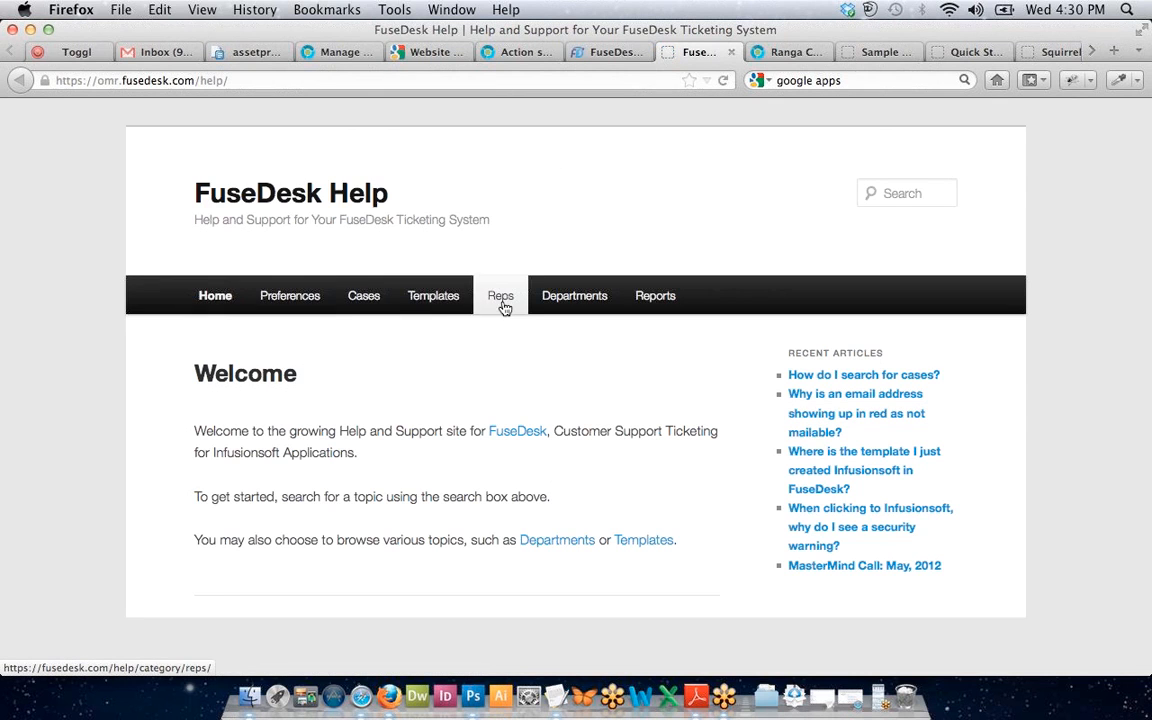
Read the 'How do I search for cases?' help article, then return to Account Options.
{"action": "left_click", "coordinate": [837, 381]}
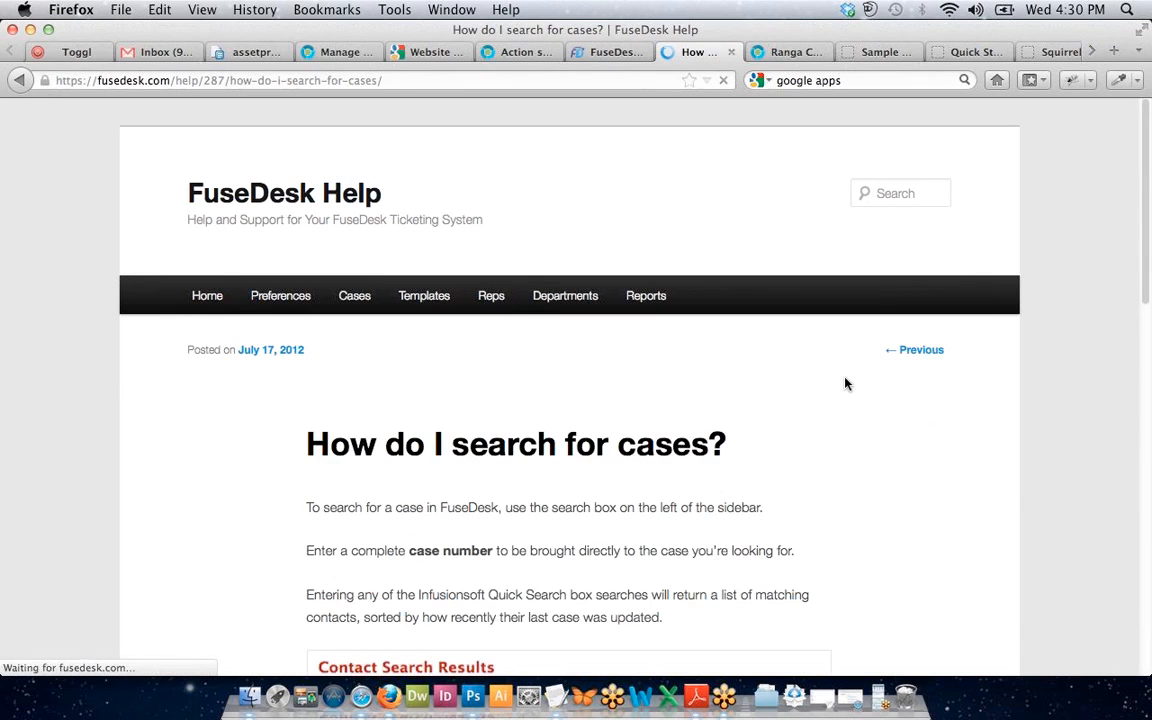
{"action": "scroll", "coordinate": [840, 402], "scroll_direction": "down", "scroll_amount": 3}
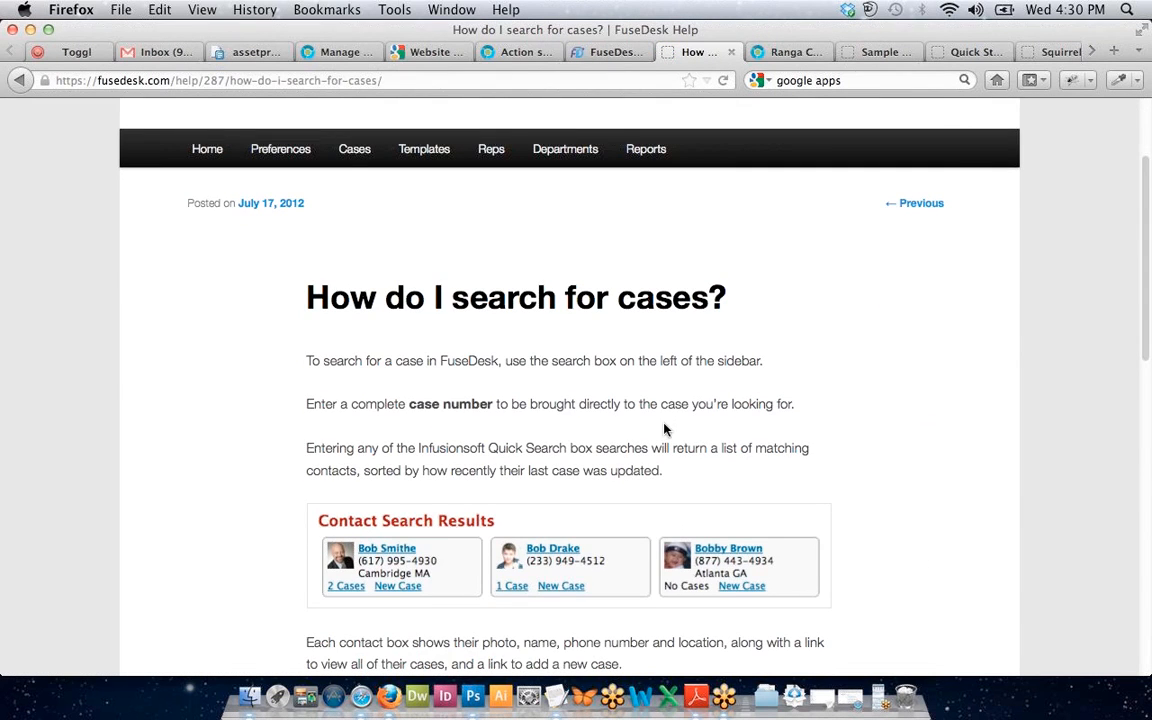
{"action": "scroll", "coordinate": [660, 430], "scroll_direction": "down", "scroll_amount": 3}
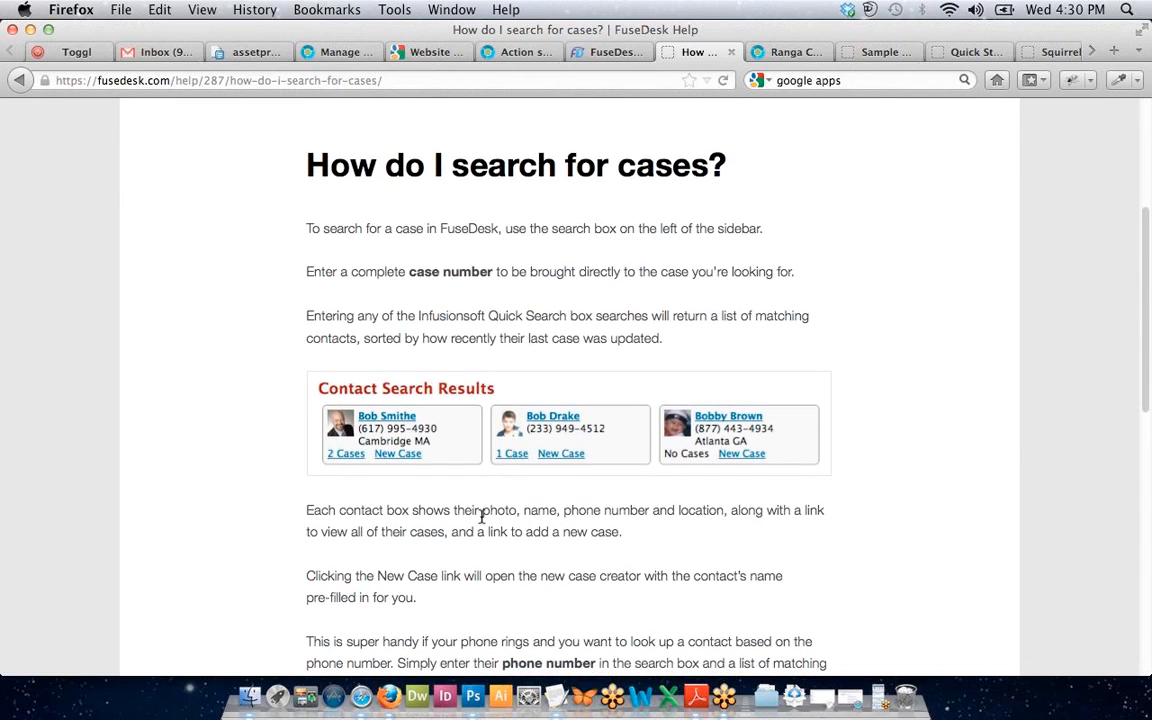
{"action": "scroll", "coordinate": [481, 517], "scroll_direction": "down", "scroll_amount": 3}
{"action": "scroll", "coordinate": [481, 517], "scroll_direction": "down", "scroll_amount": 4}
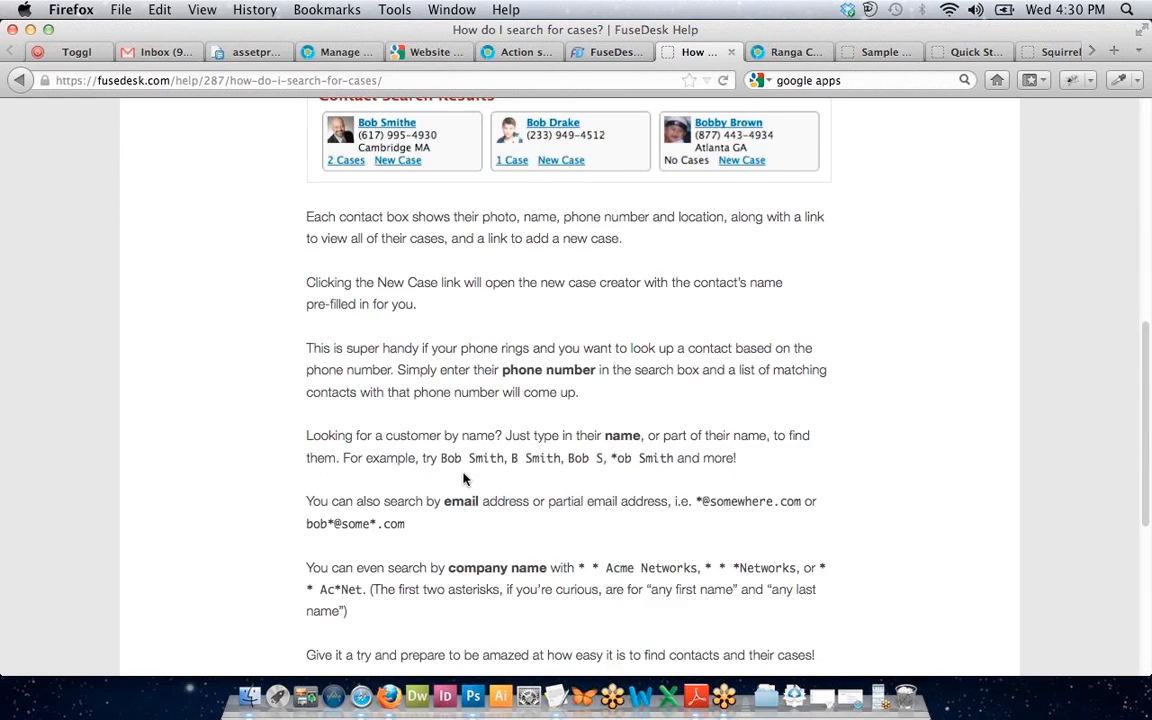
{"action": "scroll", "coordinate": [465, 479], "scroll_direction": "up", "scroll_amount": 10}
{"action": "scroll", "coordinate": [436, 420], "scroll_direction": "down", "scroll_amount": 11}
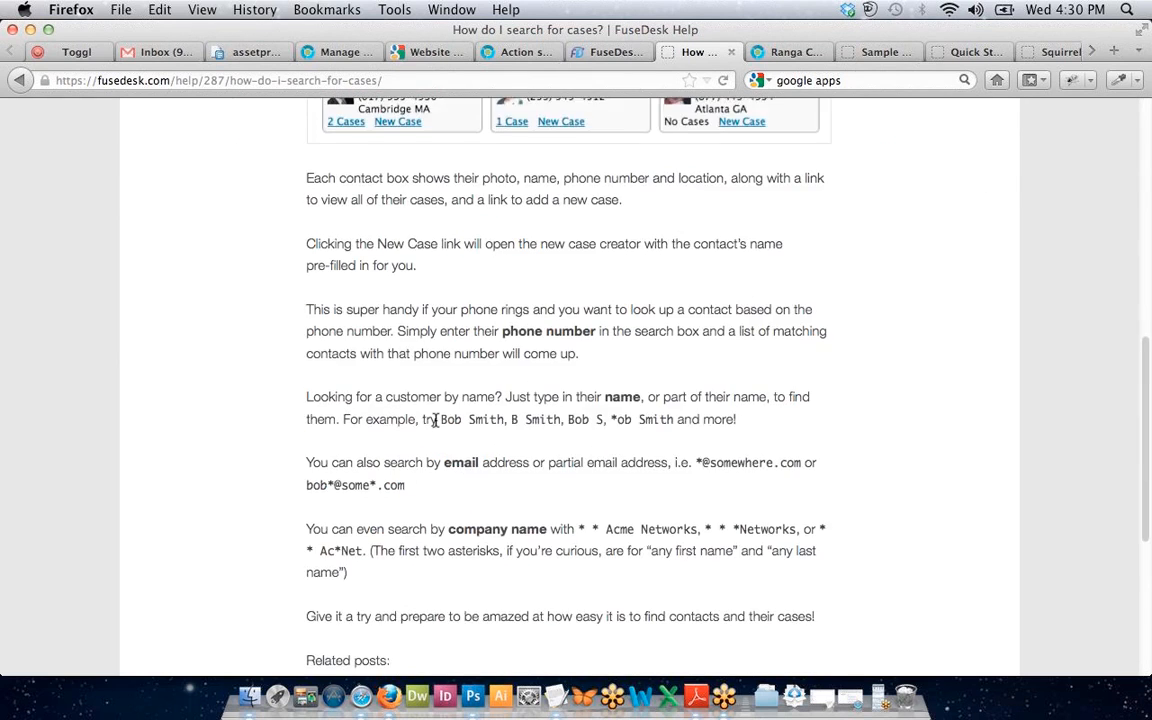
{"action": "scroll", "coordinate": [436, 420], "scroll_direction": "down", "scroll_amount": 6}
{"action": "scroll", "coordinate": [420, 405], "scroll_direction": "up", "scroll_amount": 7}
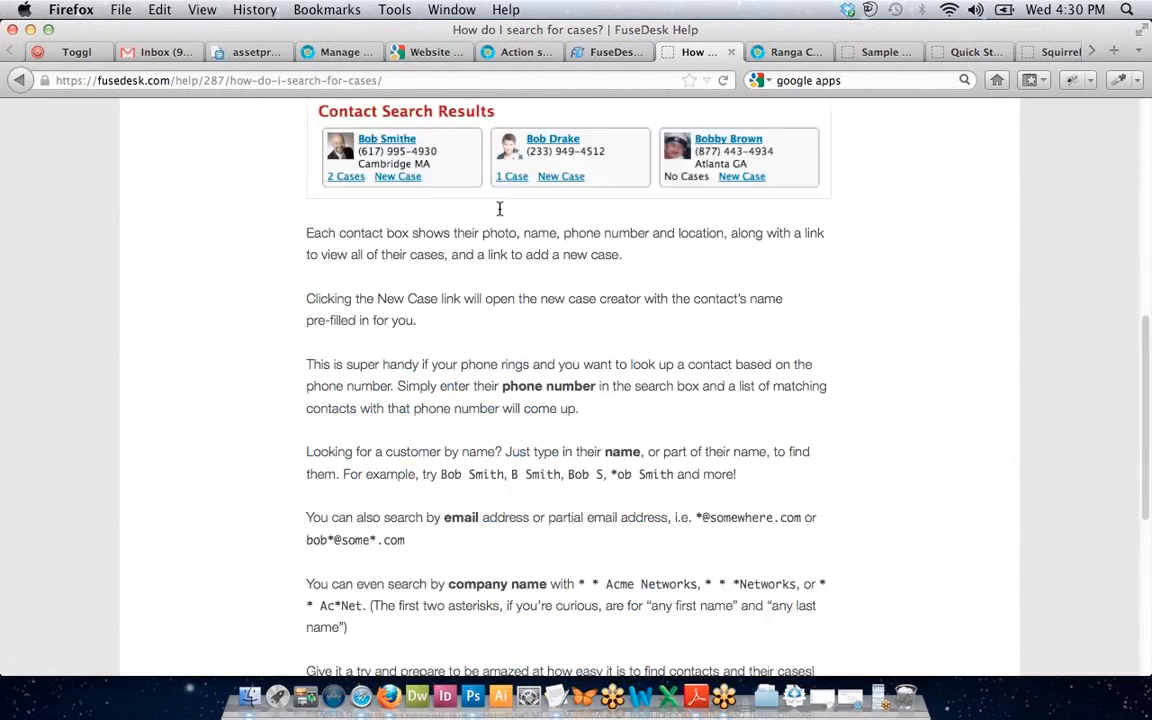
{"action": "scroll", "coordinate": [499, 208], "scroll_direction": "up", "scroll_amount": 8}
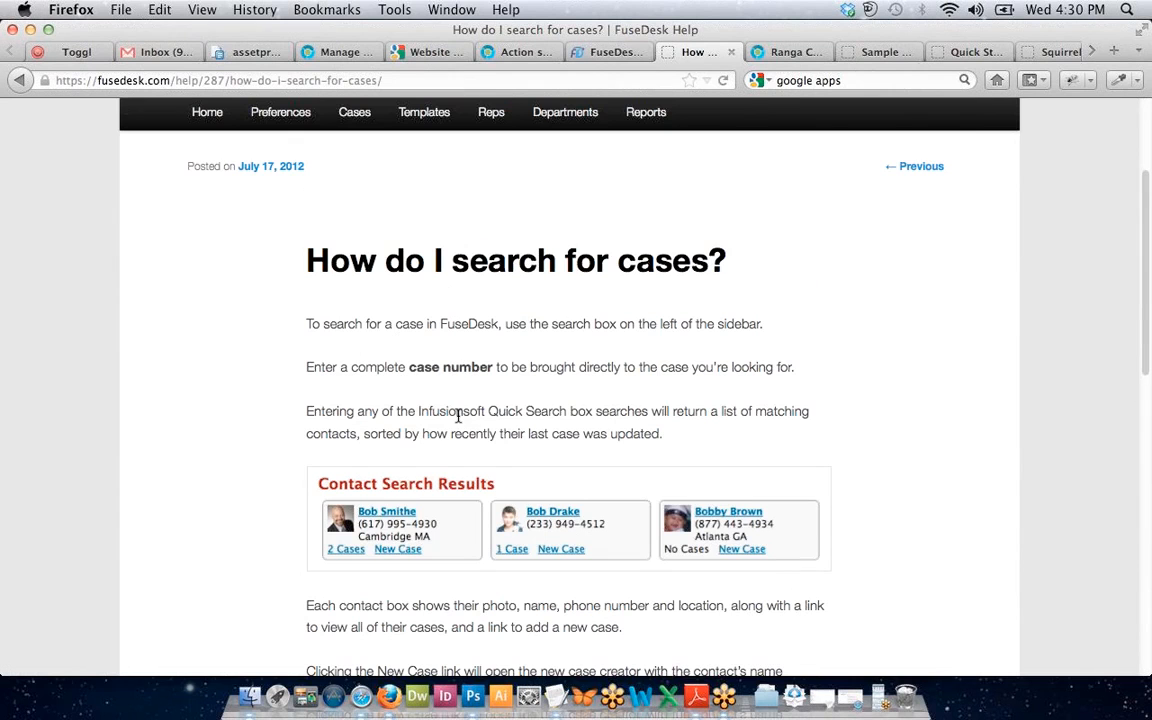
{"action": "left_click", "coordinate": [595, 52]}
Bring GoToMeeting to the front from the Dock, leaving Account Options unchanged.
{"action": "scroll", "coordinate": [506, 328], "scroll_direction": "down", "scroll_amount": 2}
{"action": "scroll", "coordinate": [506, 328], "scroll_direction": "up", "scroll_amount": 2}
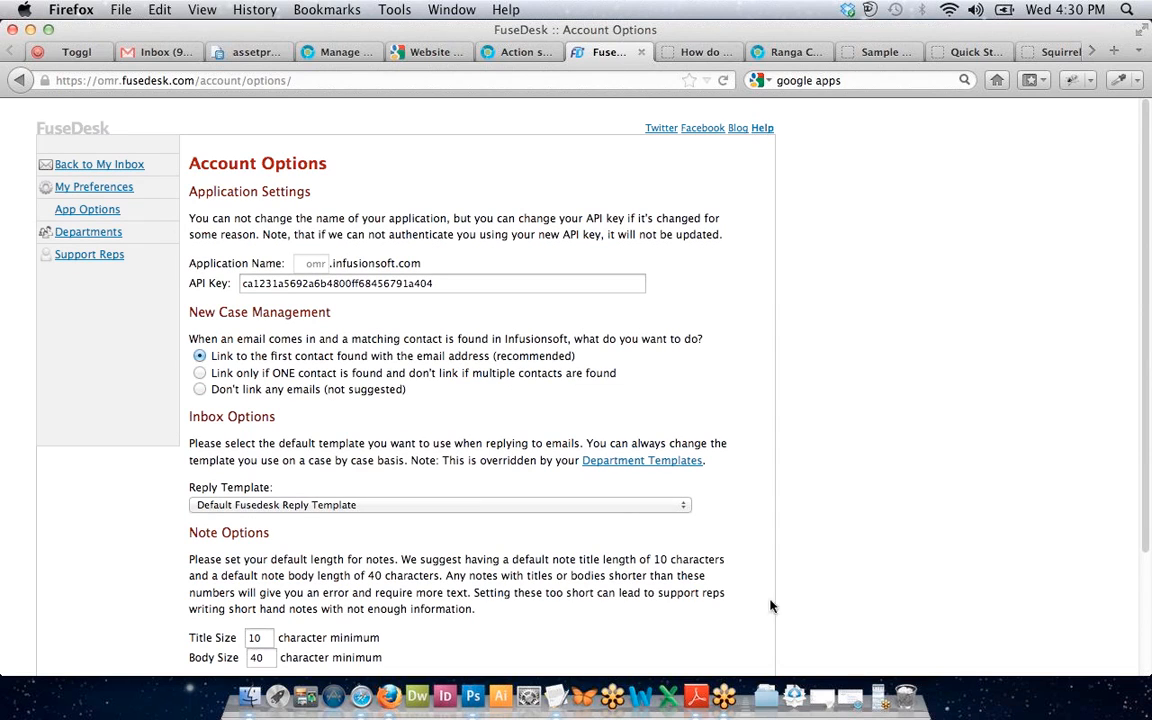
{"action": "left_click", "coordinate": [715, 705]}
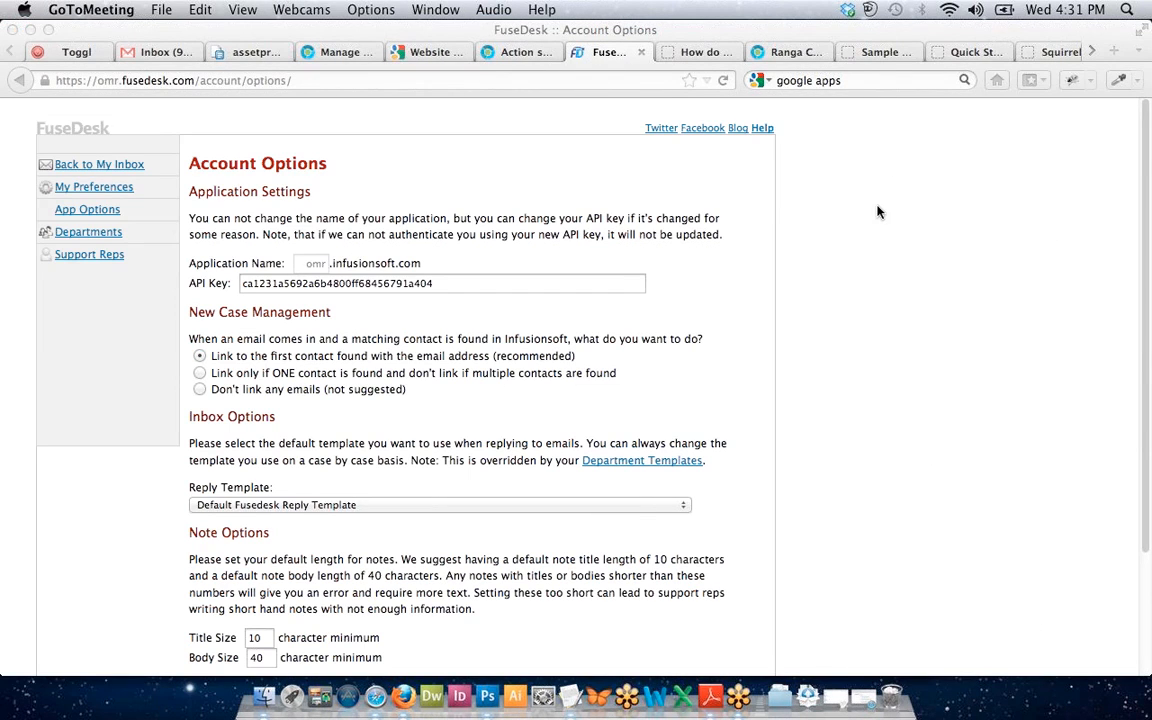